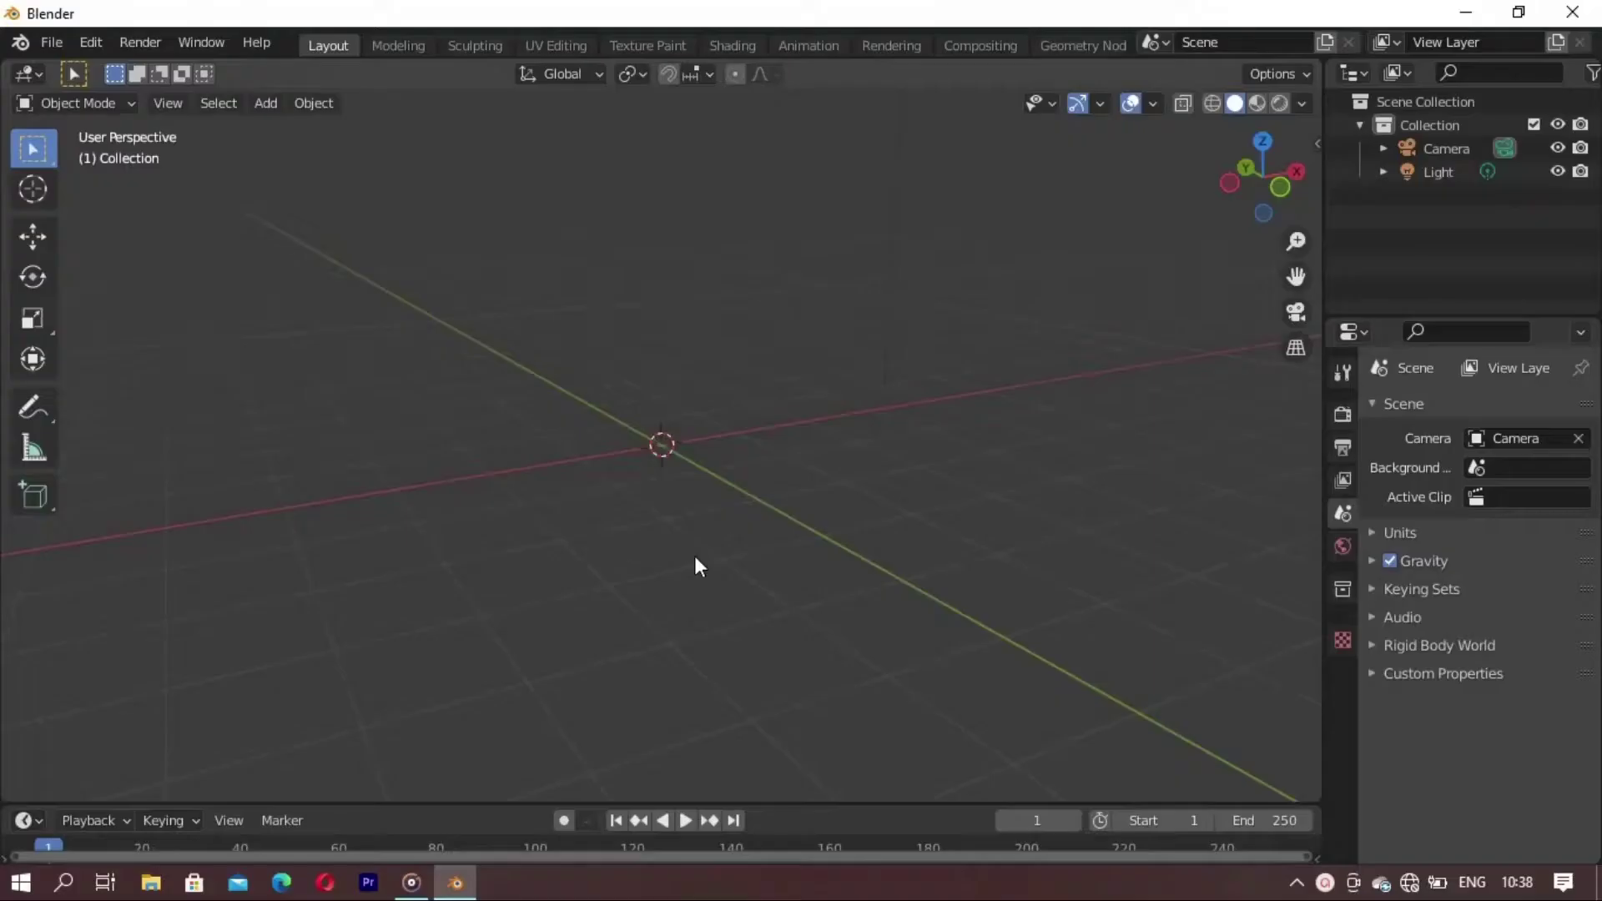
- Add a UV sphere mesh at the origin of the empty scene
key(shift+a)
click(766, 459)
- Scale the sphere down to 0.414 and view it through the camera
key(s)
click(664, 522)
key(KP_0)
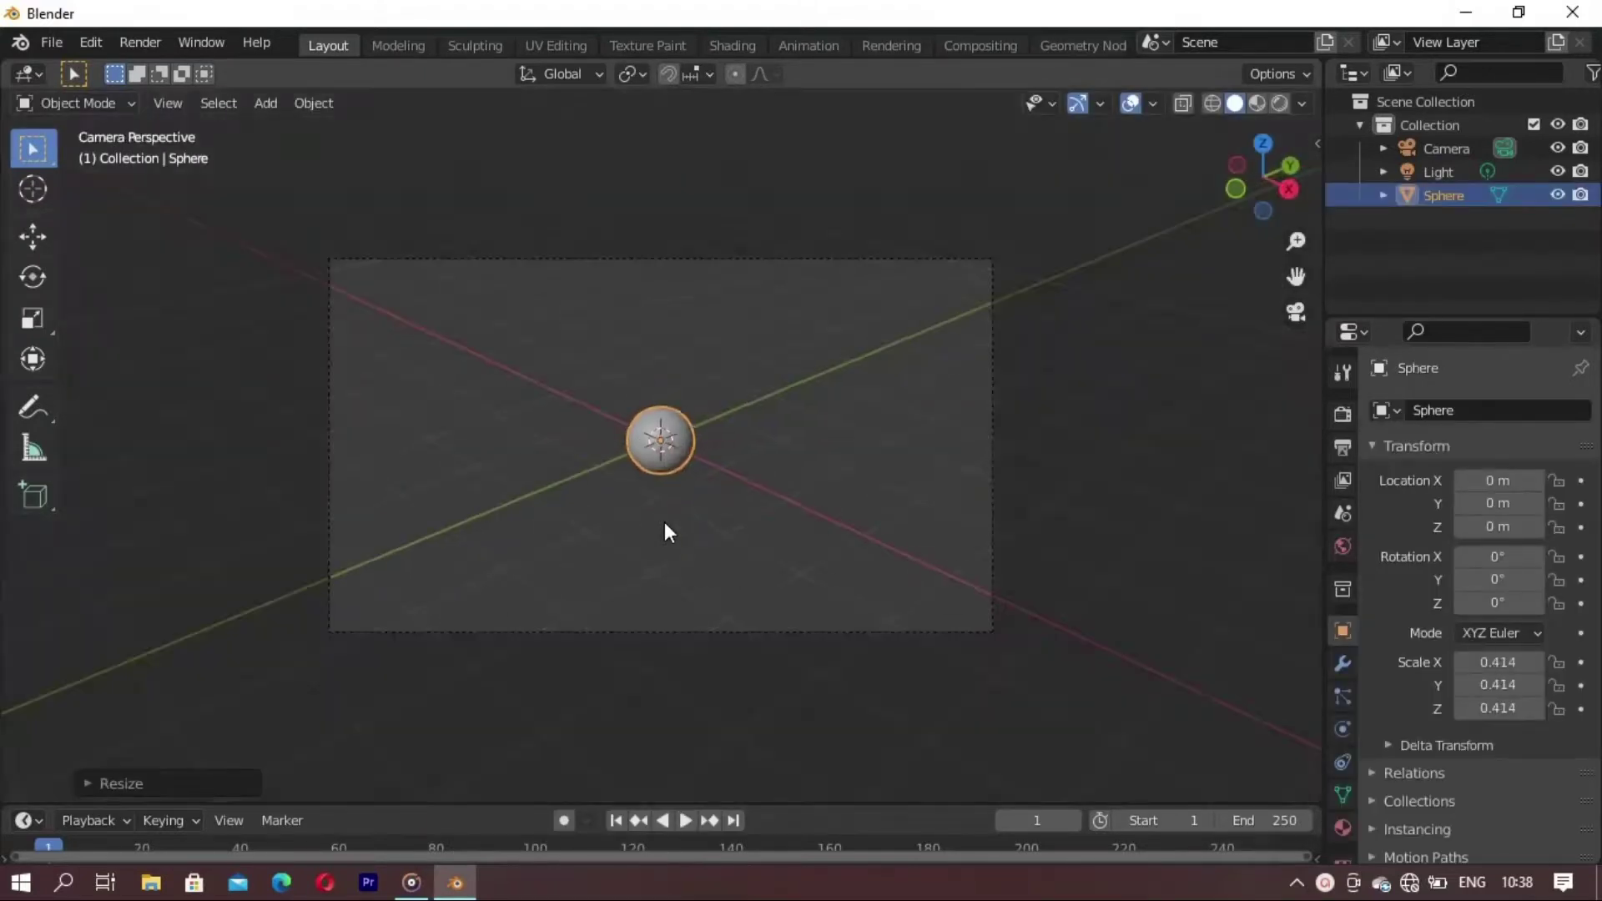
middle_drag(664, 522, 681, 609)
key(alt+a)
key(a)
- Enter Edit Mode on the sphere with all vertices deselected
key(Tab)
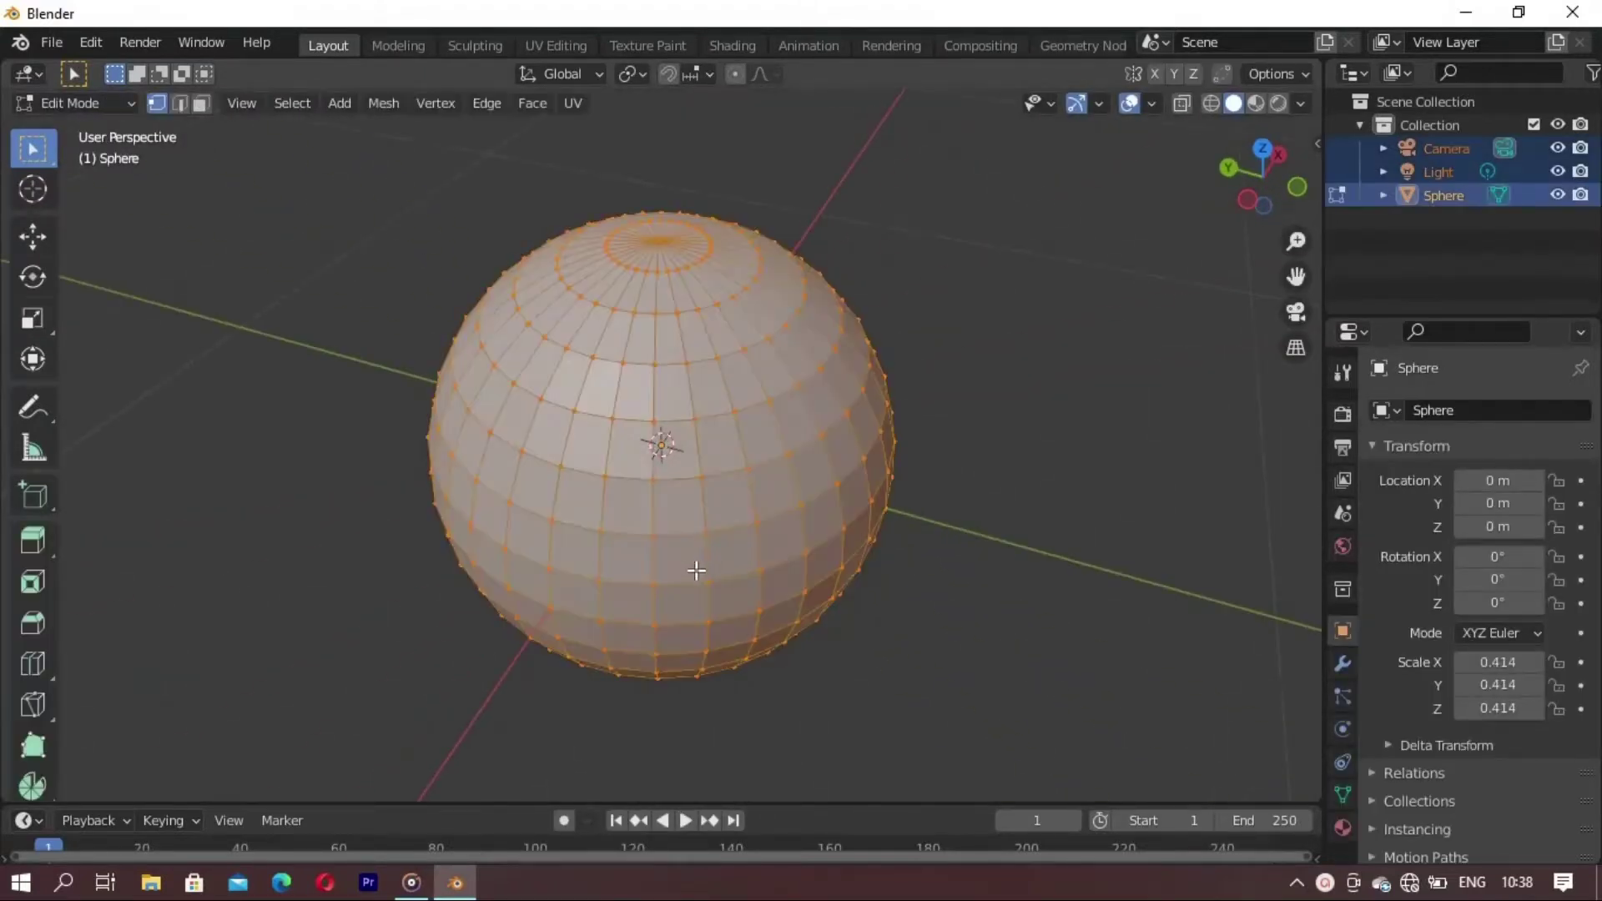
key(alt+a)
scroll(590, 554, down, 2)
scroll(623, 484, up, 2)
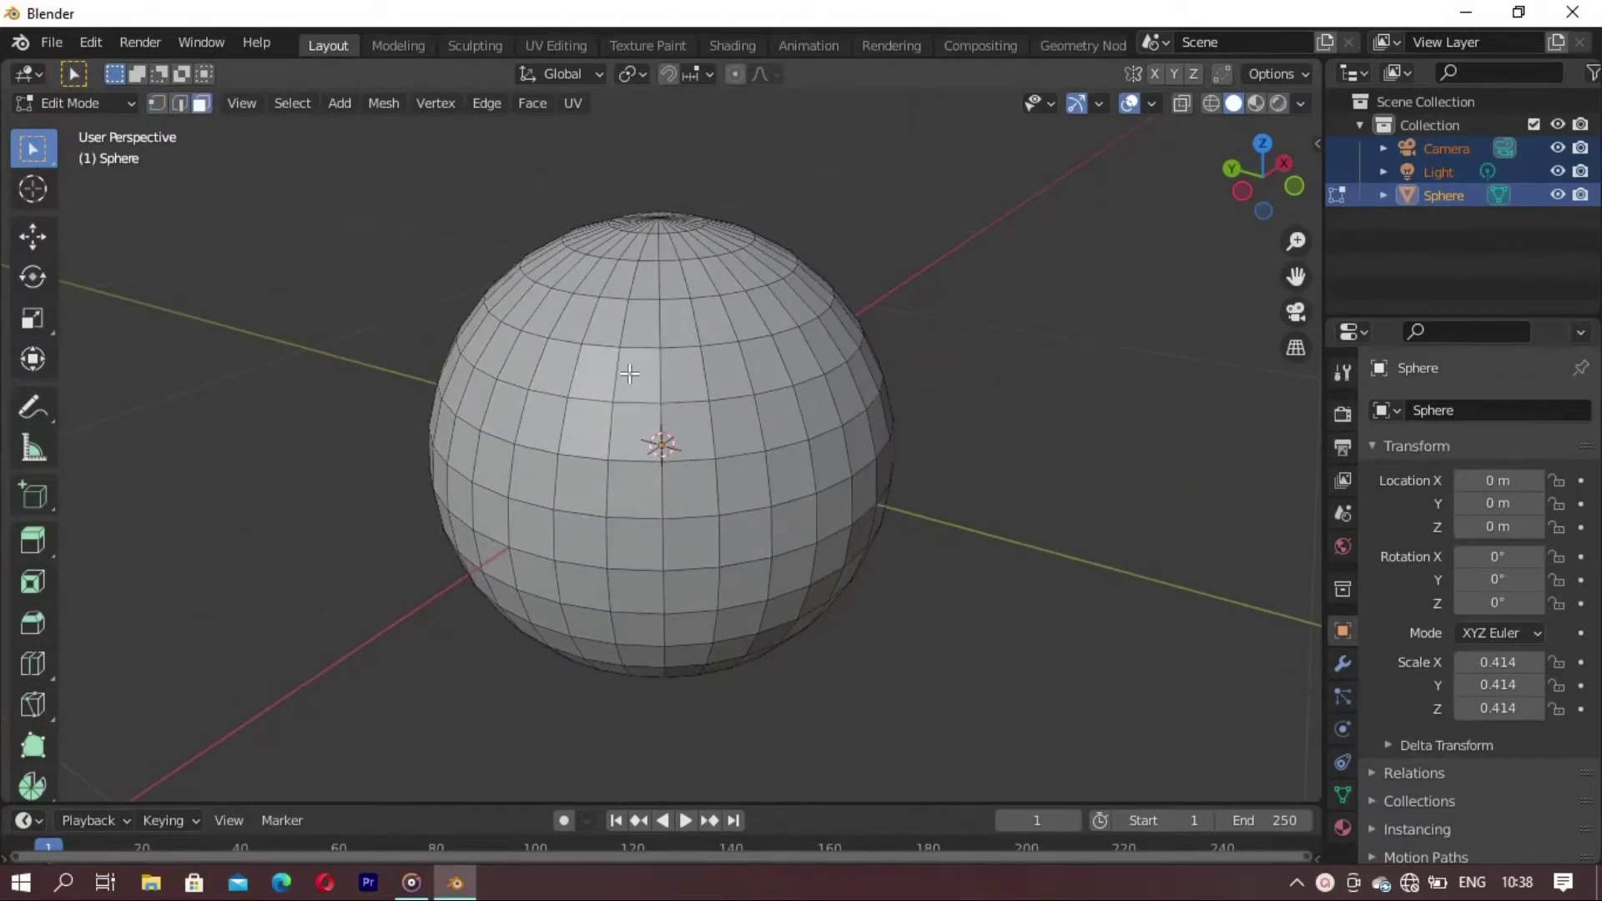
- Select alternating vertical face strips all the way around the sphere
alt+click(634, 344)
middle_drag(634, 344, 653, 351)
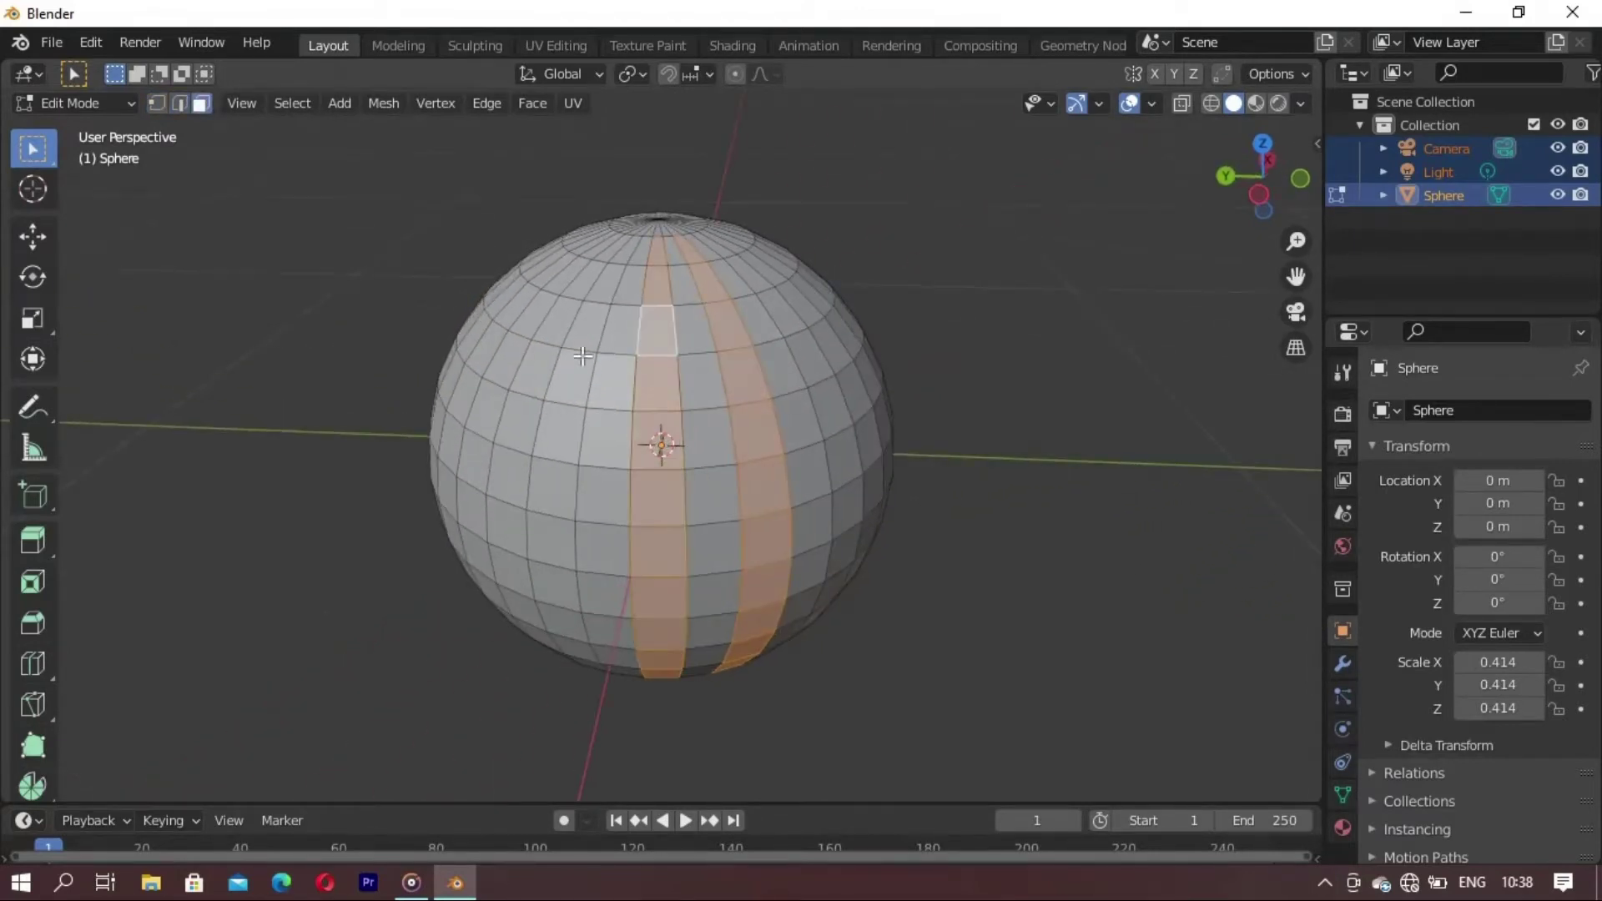
middle_drag(485, 486, 627, 348)
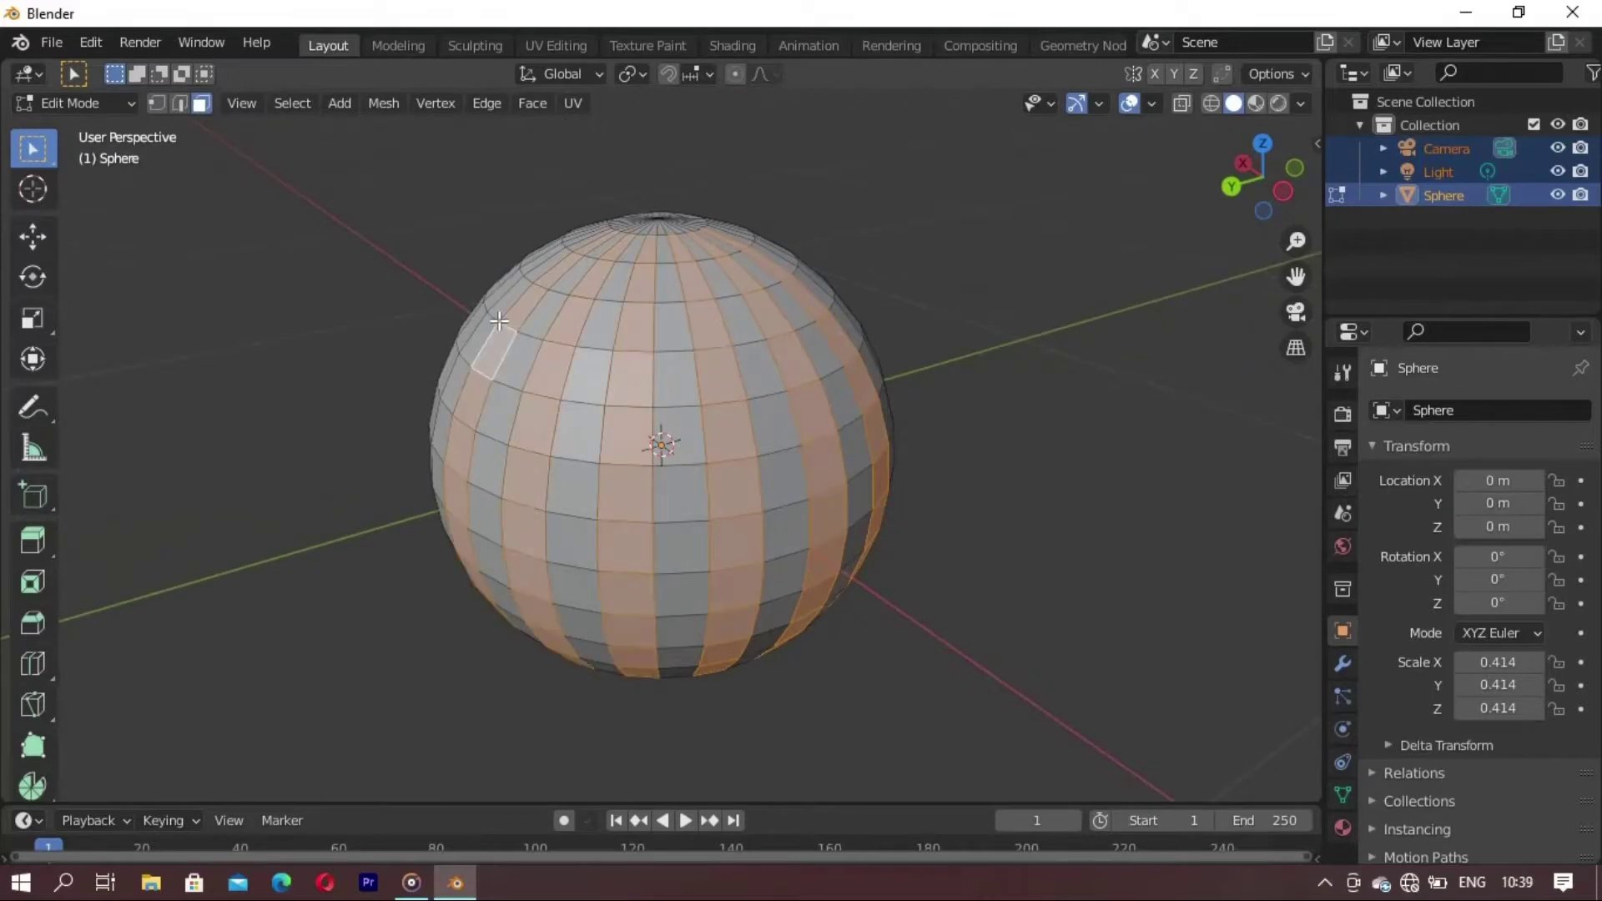
middle_drag(499, 320, 811, 415)
alt+click(811, 416)
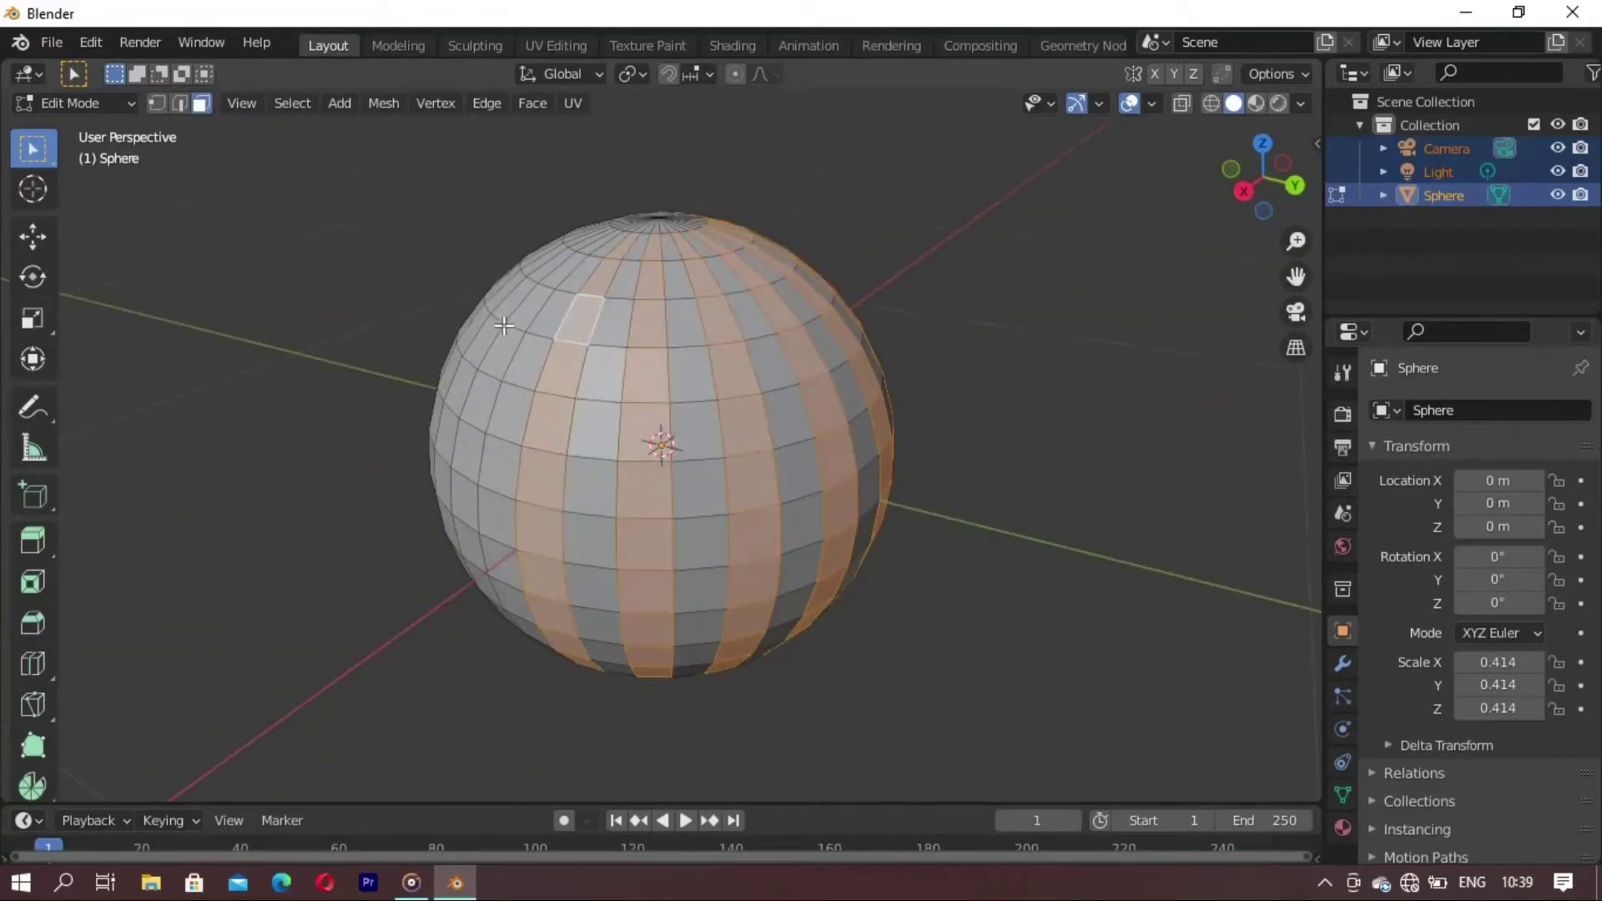
middle_drag(421, 466, 660, 400)
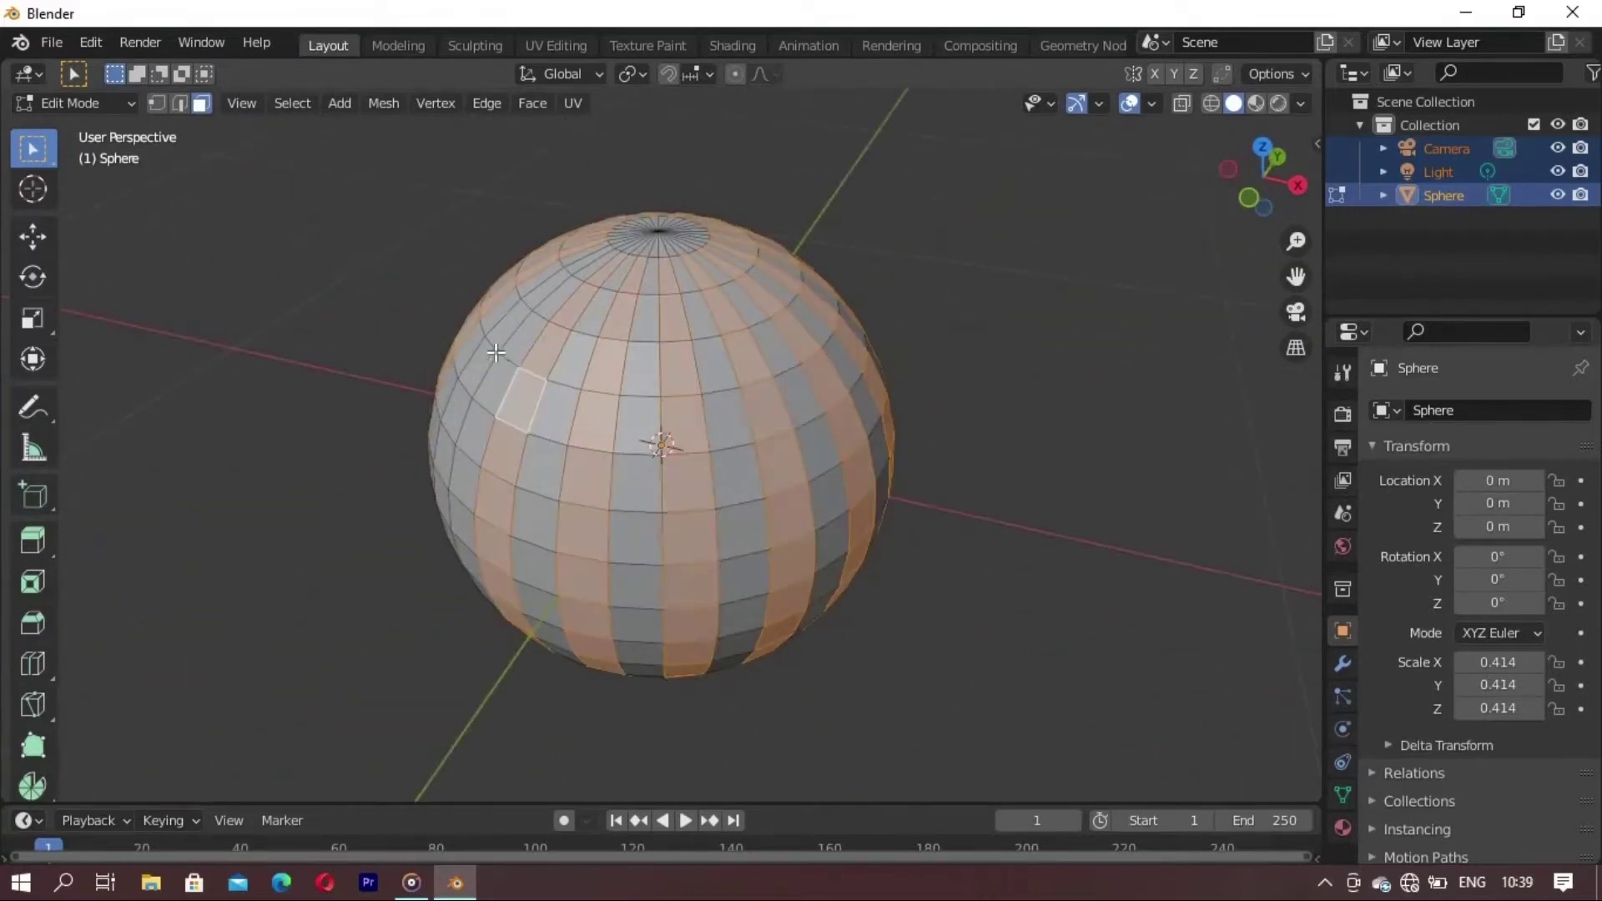
mouse_move(496, 353)
middle_down()
mouse_move(716, 626)
mouse_move(465, 566)
middle_up()
- Extrude the selected strips and scale them
key(s)
key(Escape)
key(s)
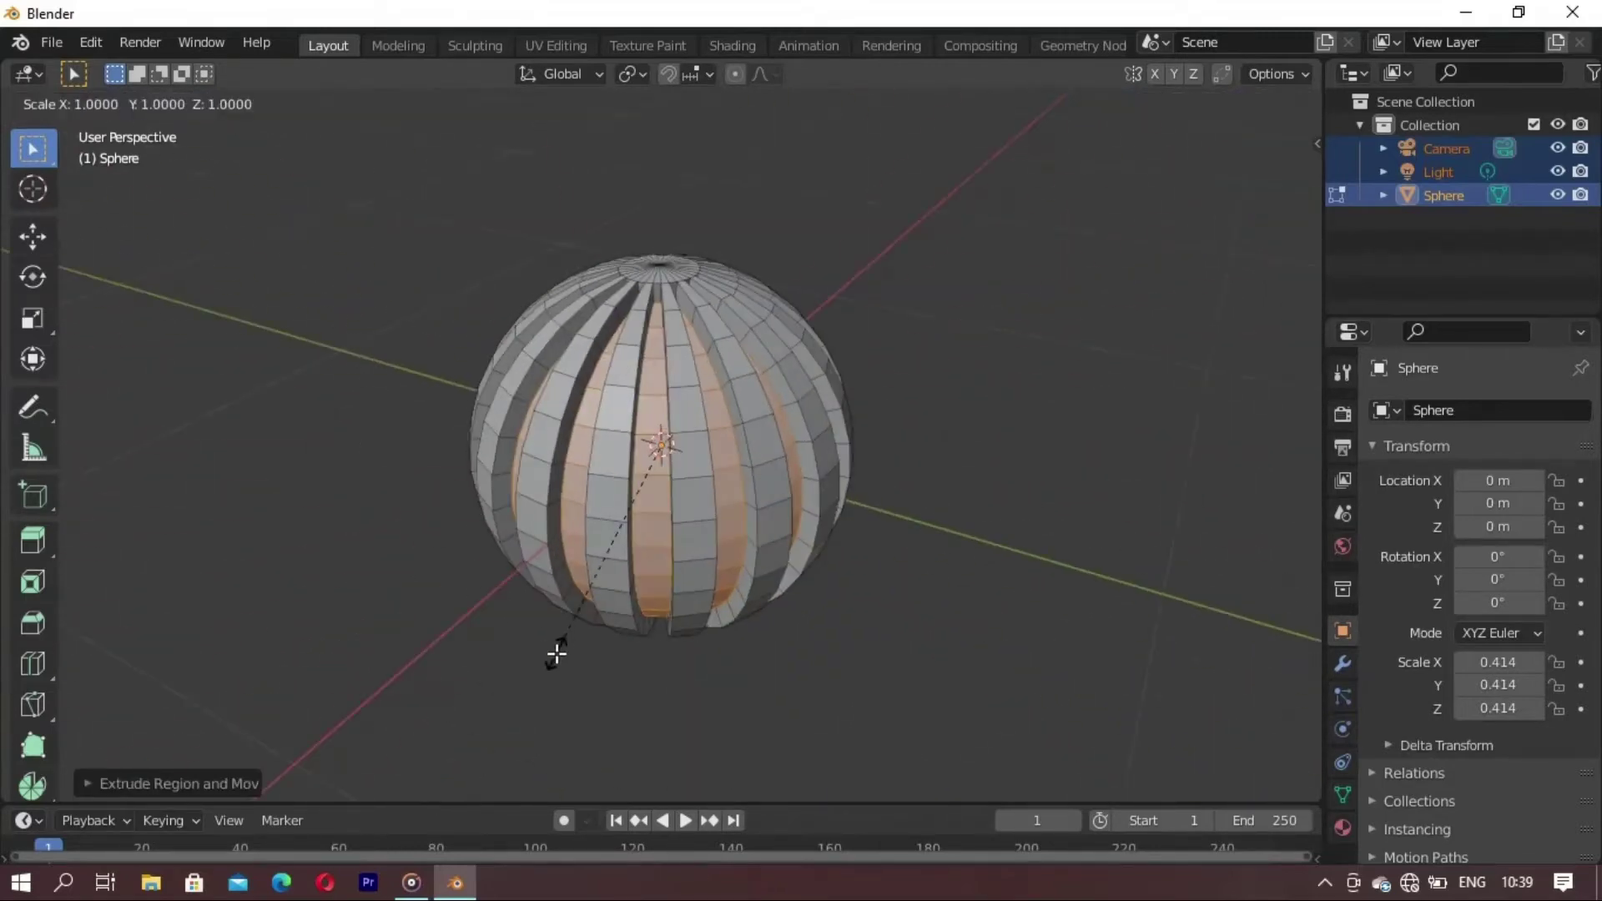
click(567, 661)
mouse_move(615, 543)
middle_down()
mouse_move(600, 483)
mouse_move(634, 629)
mouse_move(709, 654)
middle_up()
- Duplicate the strips and scale the copies slightly outward
key(shift+d)
key(Escape)
key(s)
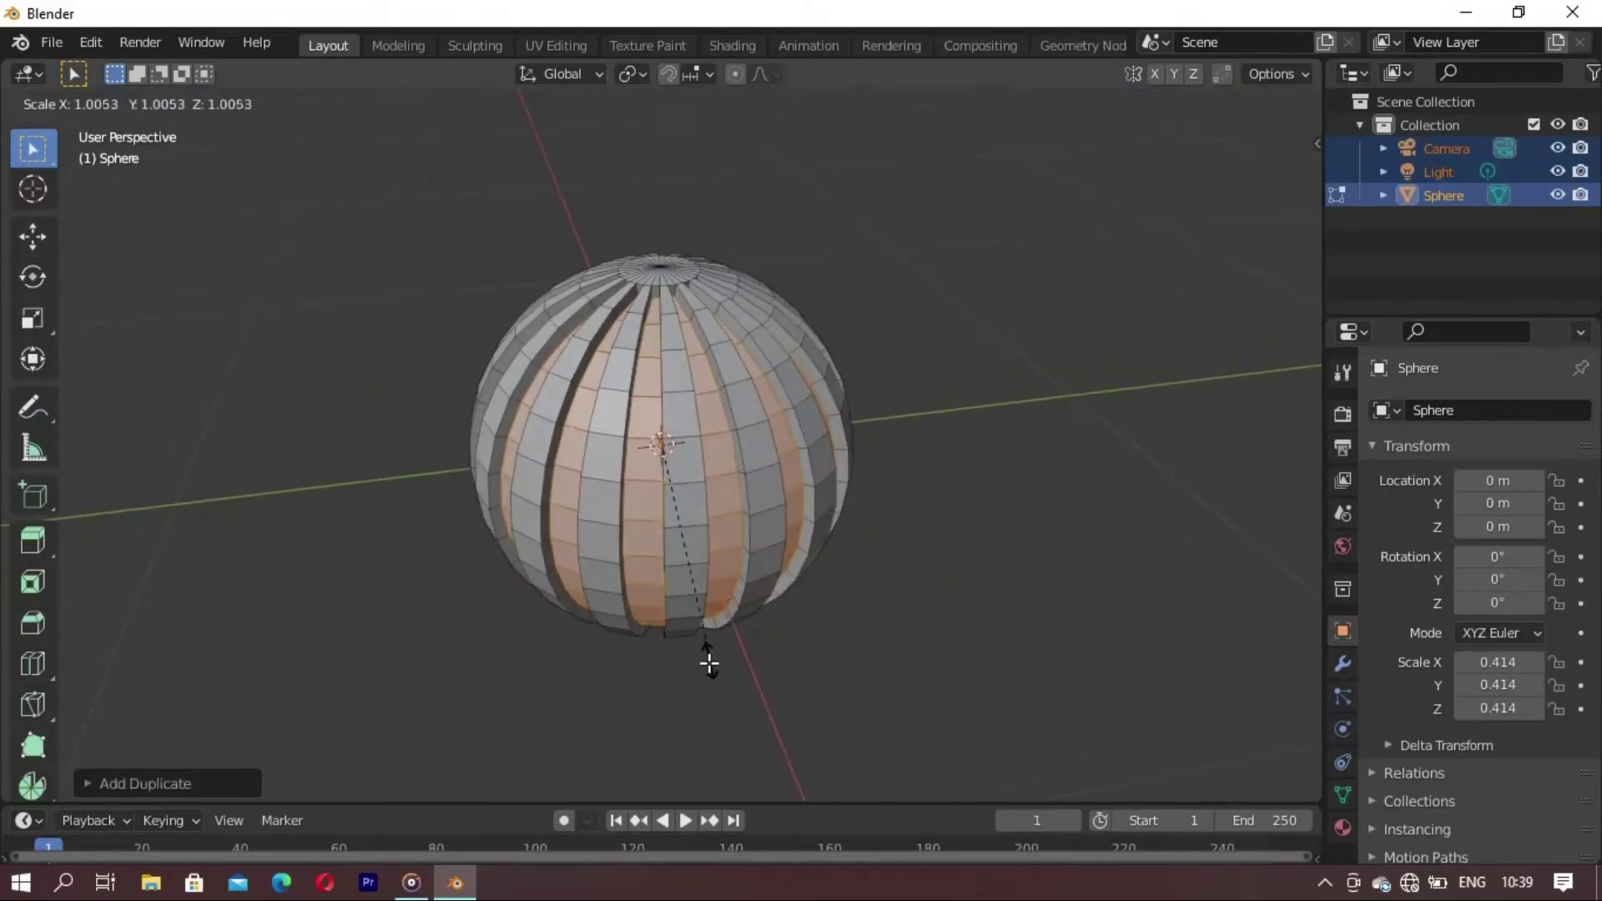
key(Escape)
key(s)
click(450, 637)
- Clear the face selection and inspect the raised strips and the sphere's pole
scroll(617, 438, up, 2)
mouse_move(451, 637)
middle_down()
mouse_move(617, 438)
mouse_move(680, 465)
middle_up()
click(617, 438)
scroll(673, 555, down, 3)
middle_drag(673, 555, 681, 299)
scroll(675, 412, up, 3)
key(alt+a)
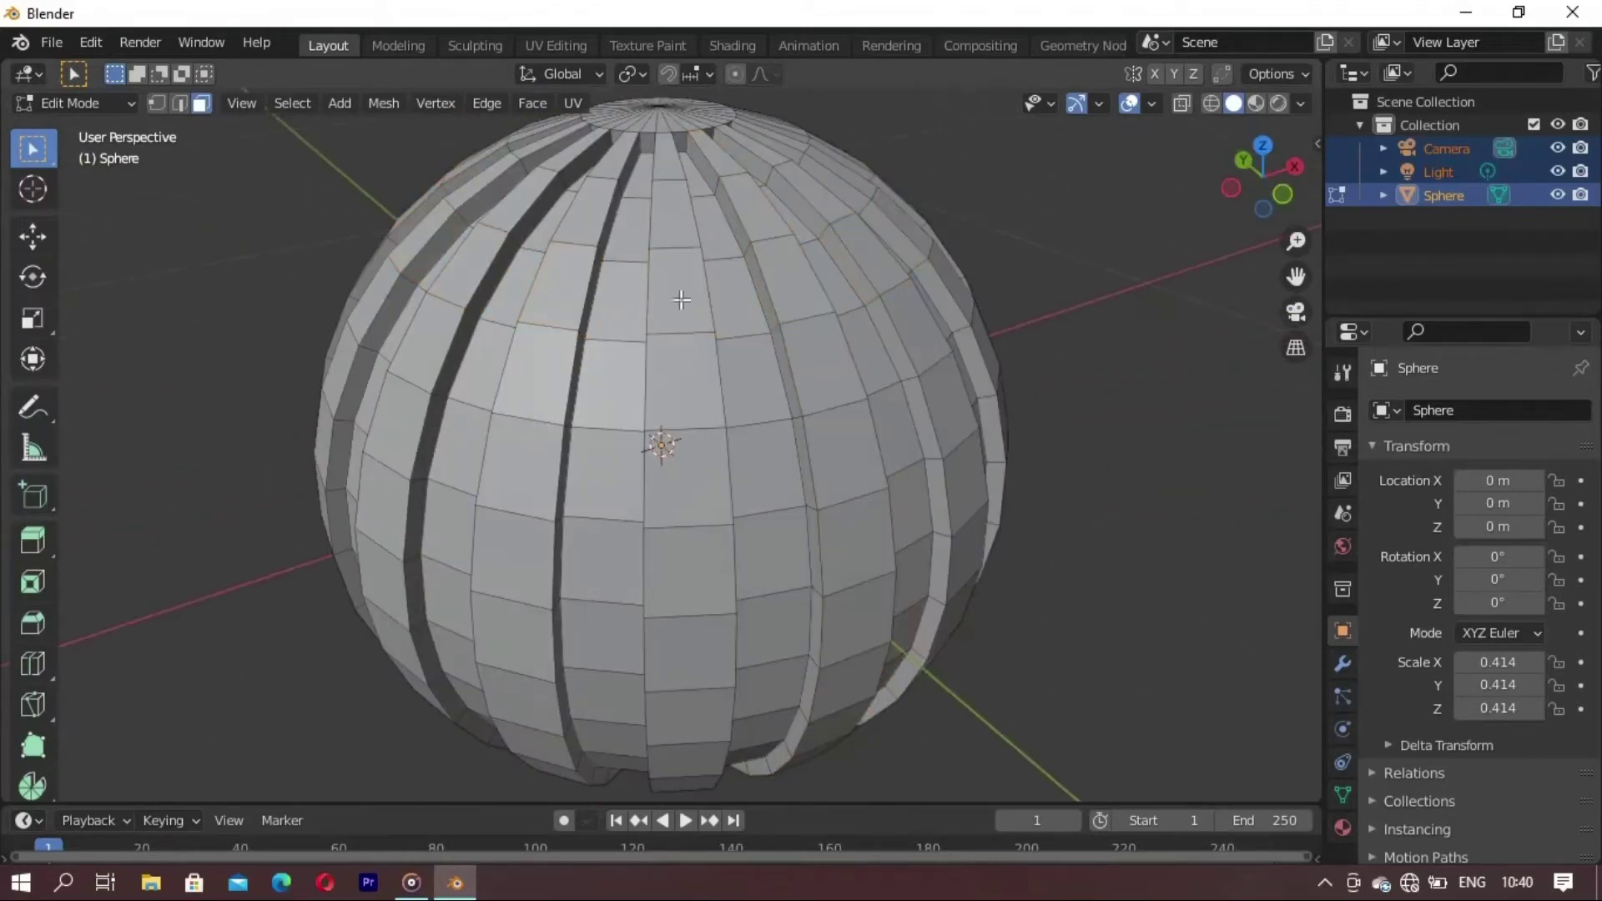
alt+click(675, 319)
alt+shift+click(558, 288)
key(alt+a)
middle_drag(557, 295, 750, 412)
alt+click(642, 359)
key(alt+a)
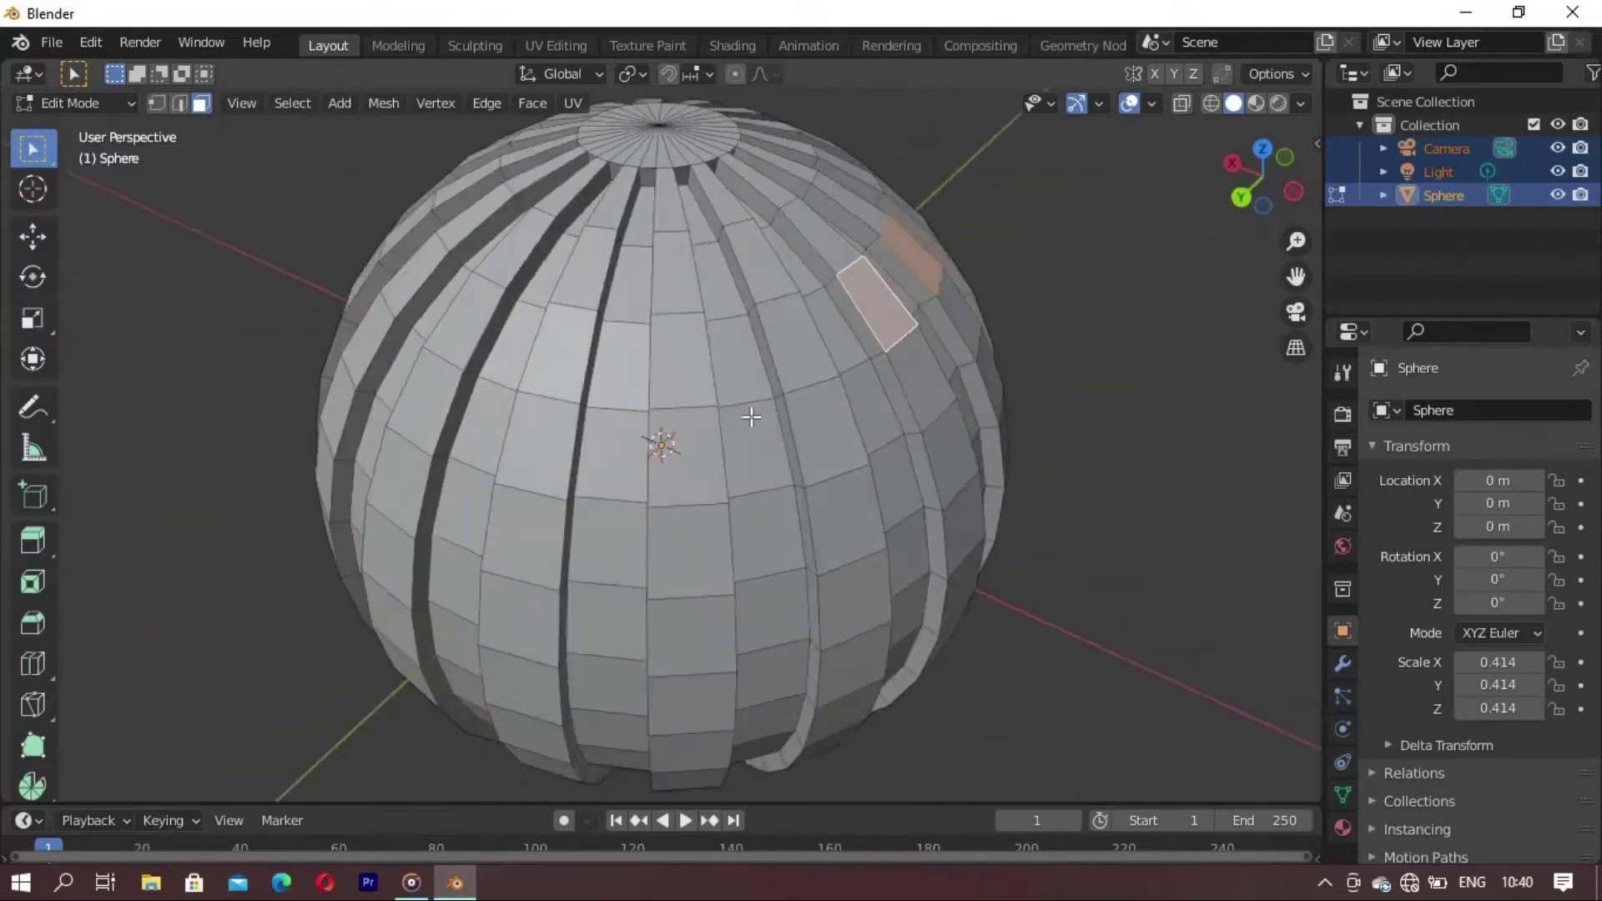
key(a)
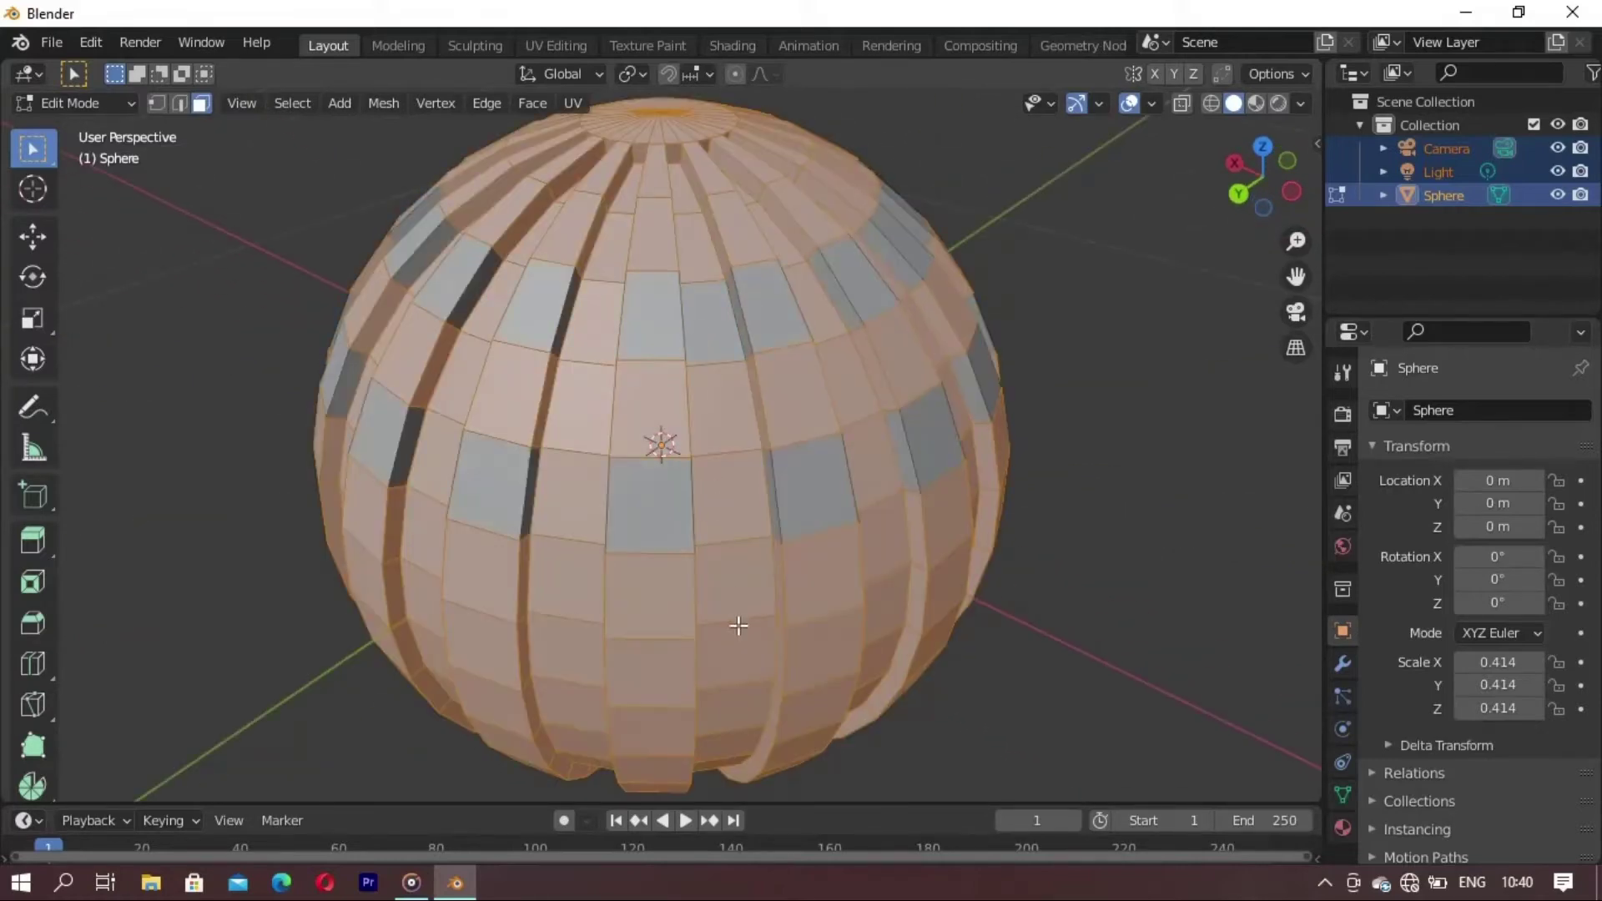
middle_drag(725, 647, 682, 339)
scroll(681, 339, down, 4)
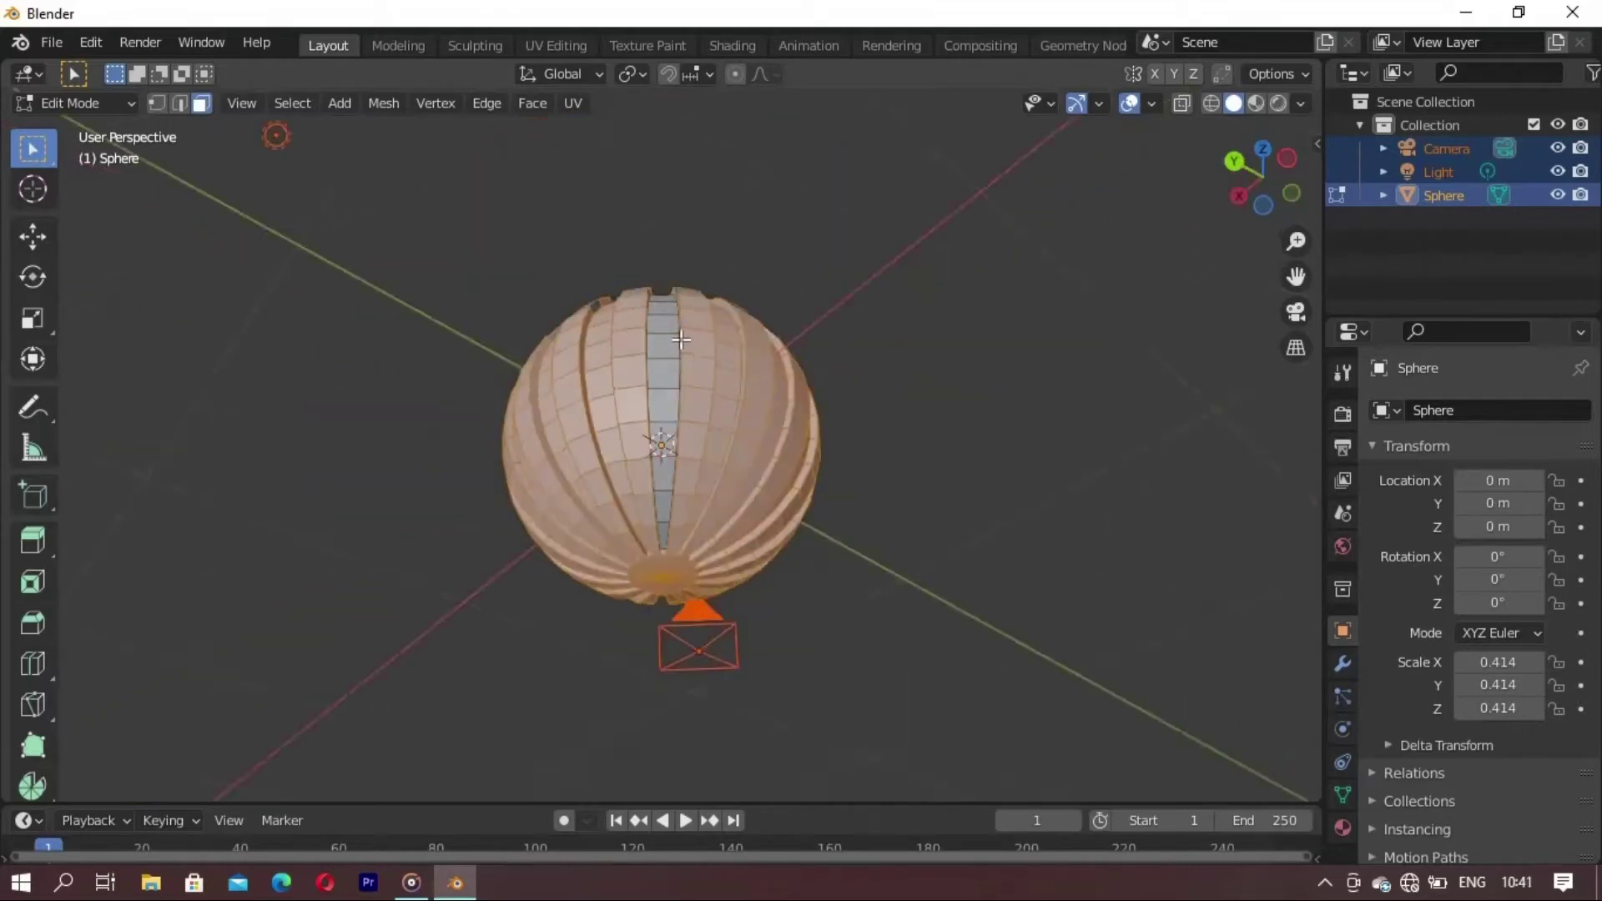
key(alt+a)
scroll(722, 561, up, 4)
middle_drag(723, 562, 610, 397)
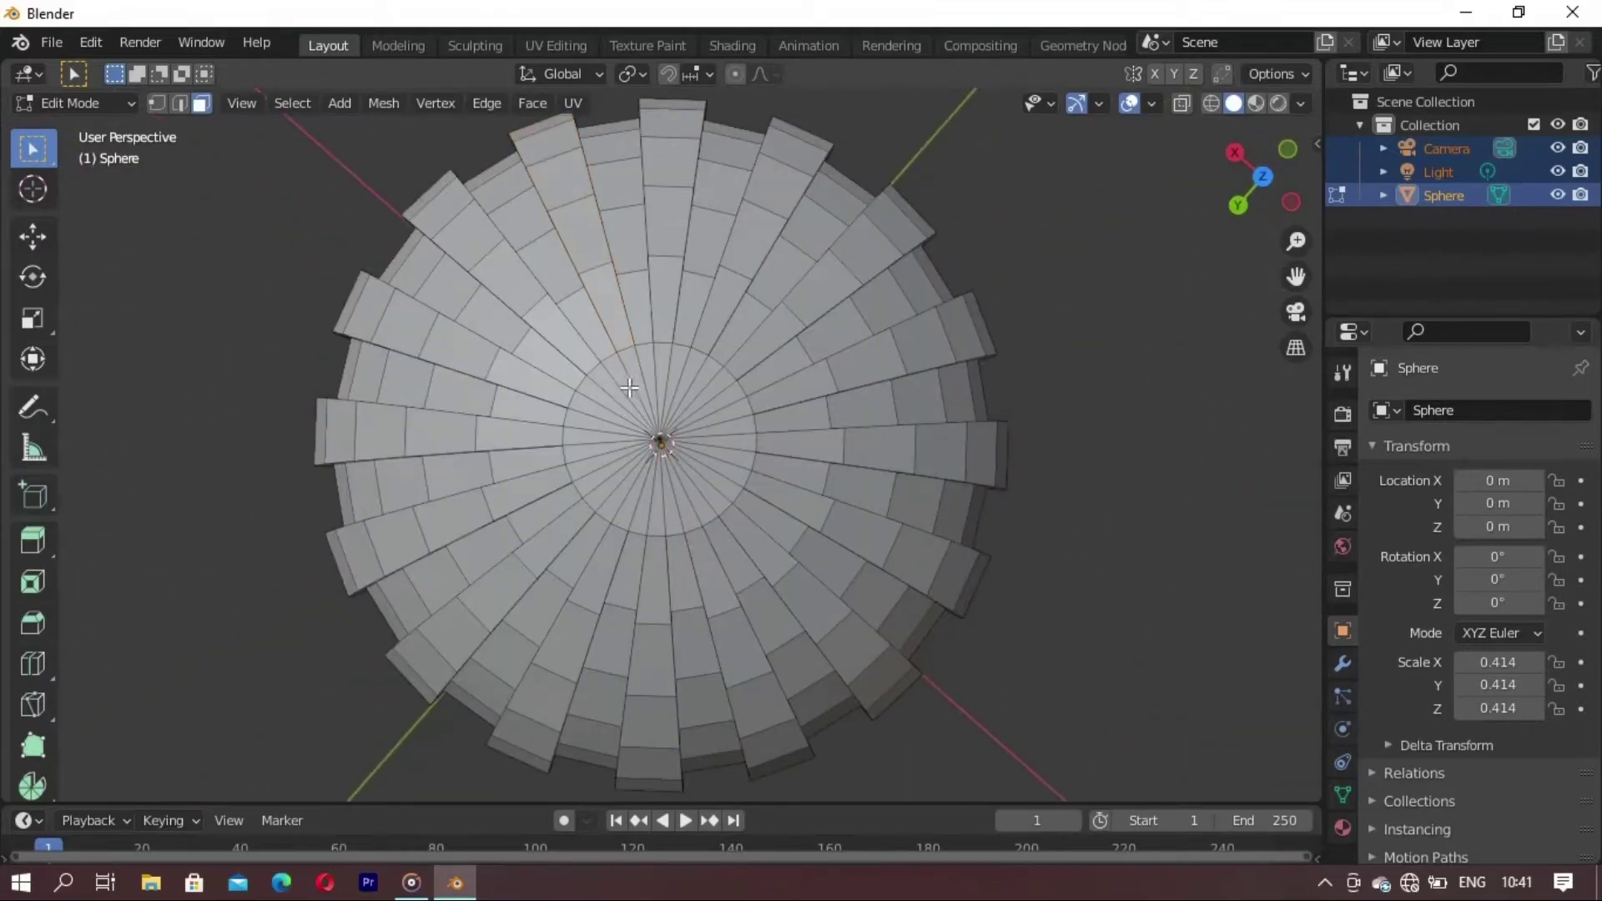
scroll(626, 393, down, 3)
mouse_move(626, 394)
middle_down()
mouse_move(594, 492)
mouse_move(569, 398)
middle_up()
key(Tab)
key(alt+a)
- Return to Edit Mode on the sphere with no faces selected
key(Tab)
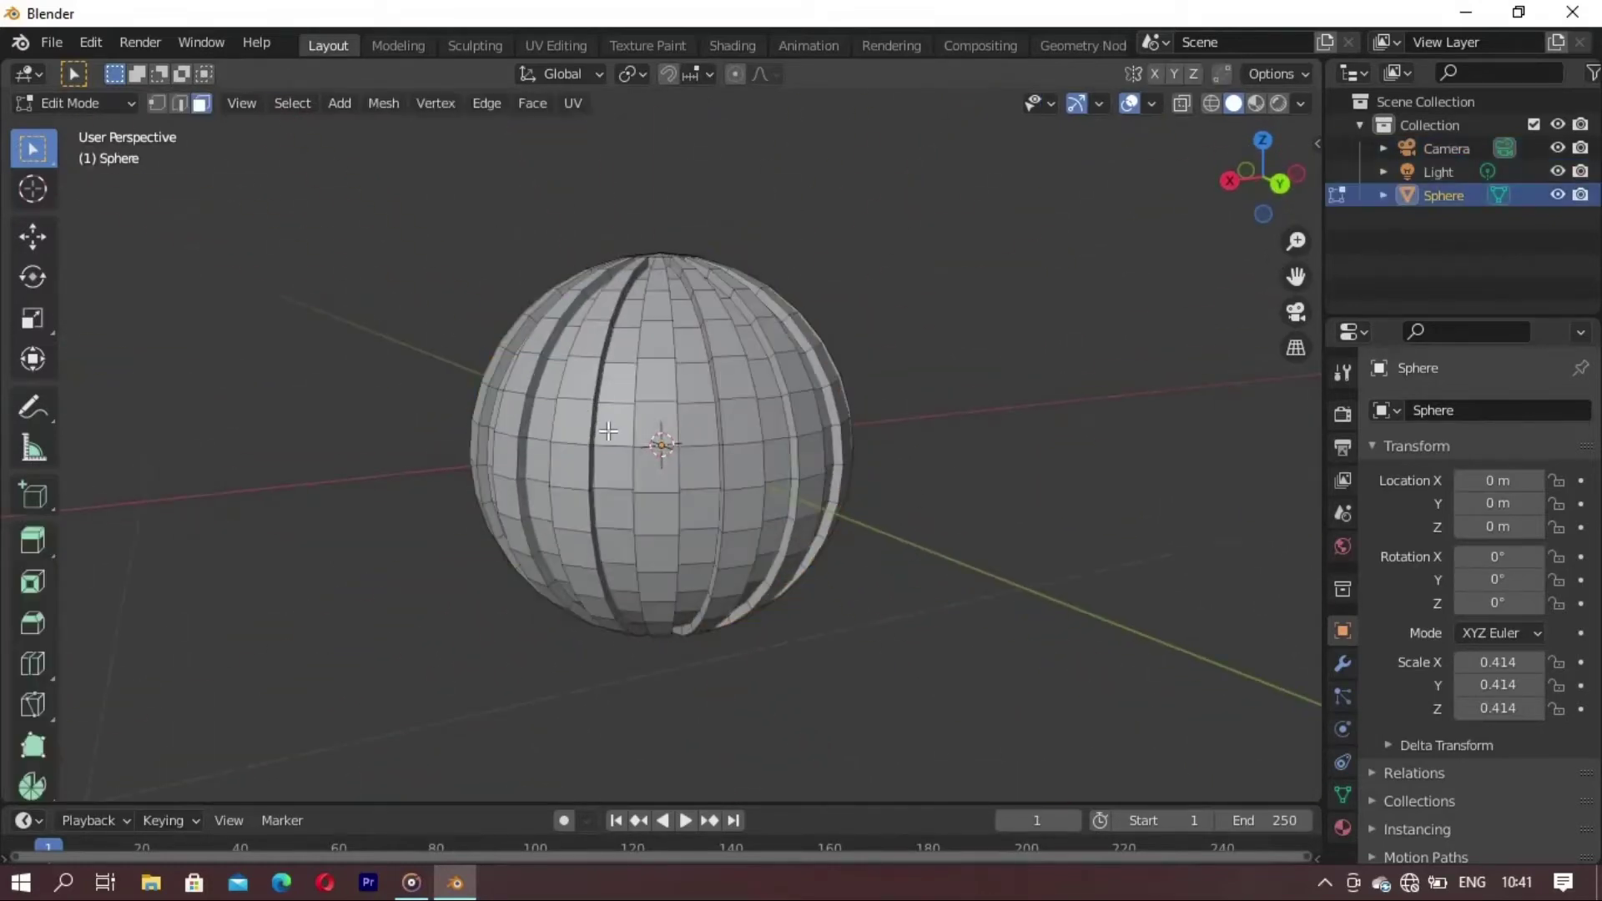
click(608, 431)
key(alt+a)
scroll(618, 434, up, 3)
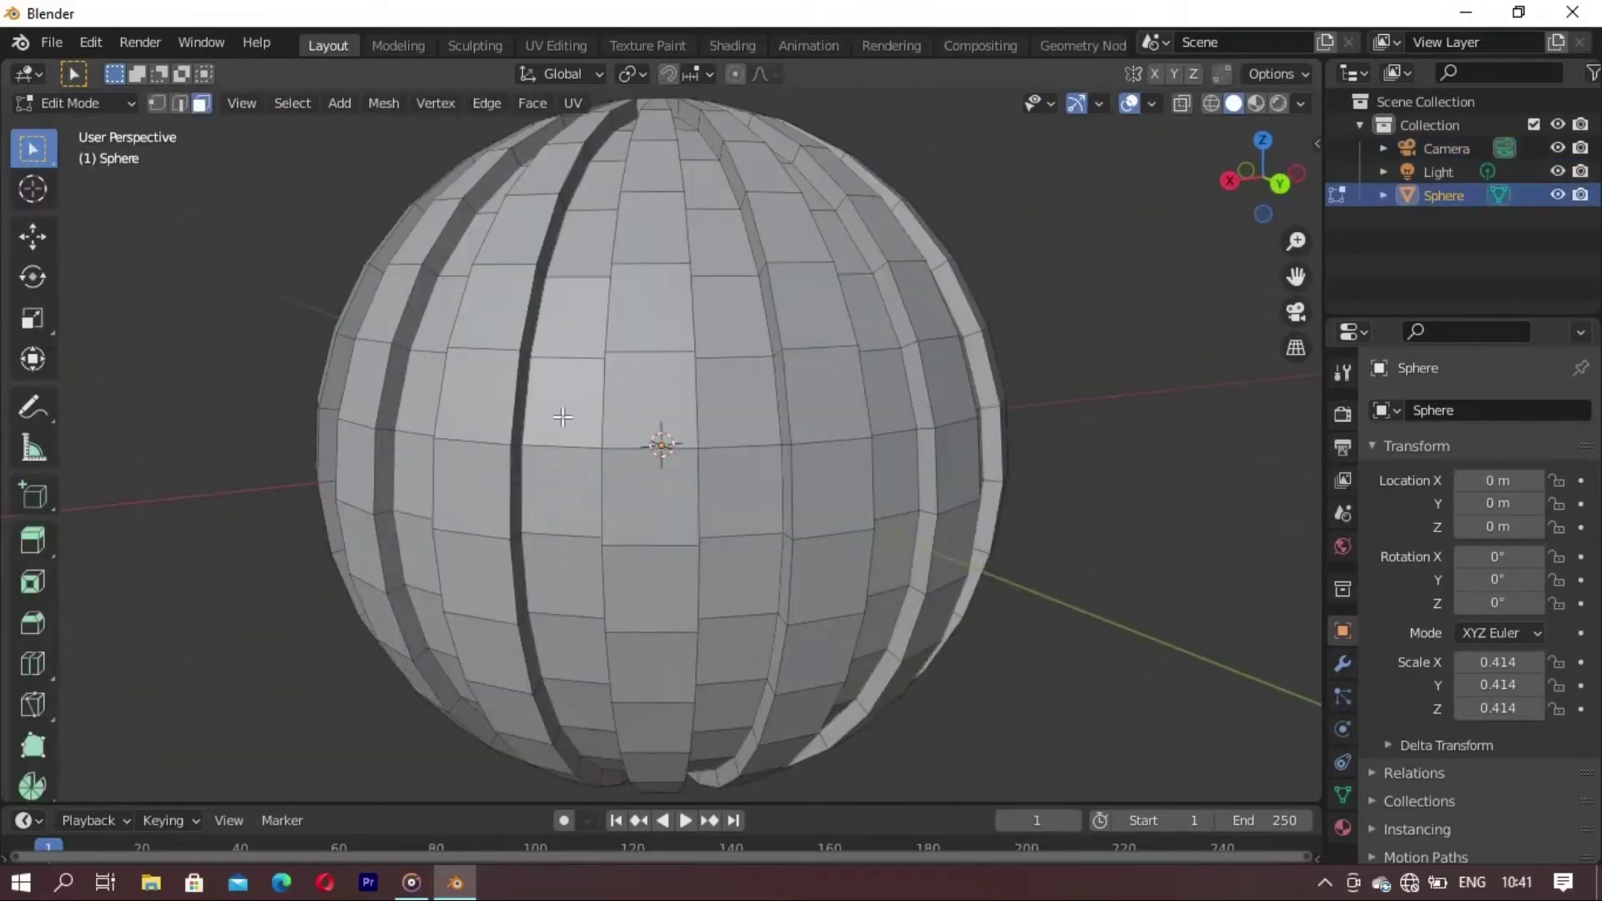
- Select every sunken vertical strip lying between the raised strips
alt+shift+click(758, 428)
alt+shift+click(884, 444)
mouse_move(884, 444)
middle_down()
mouse_move(688, 508)
mouse_move(649, 474)
middle_up()
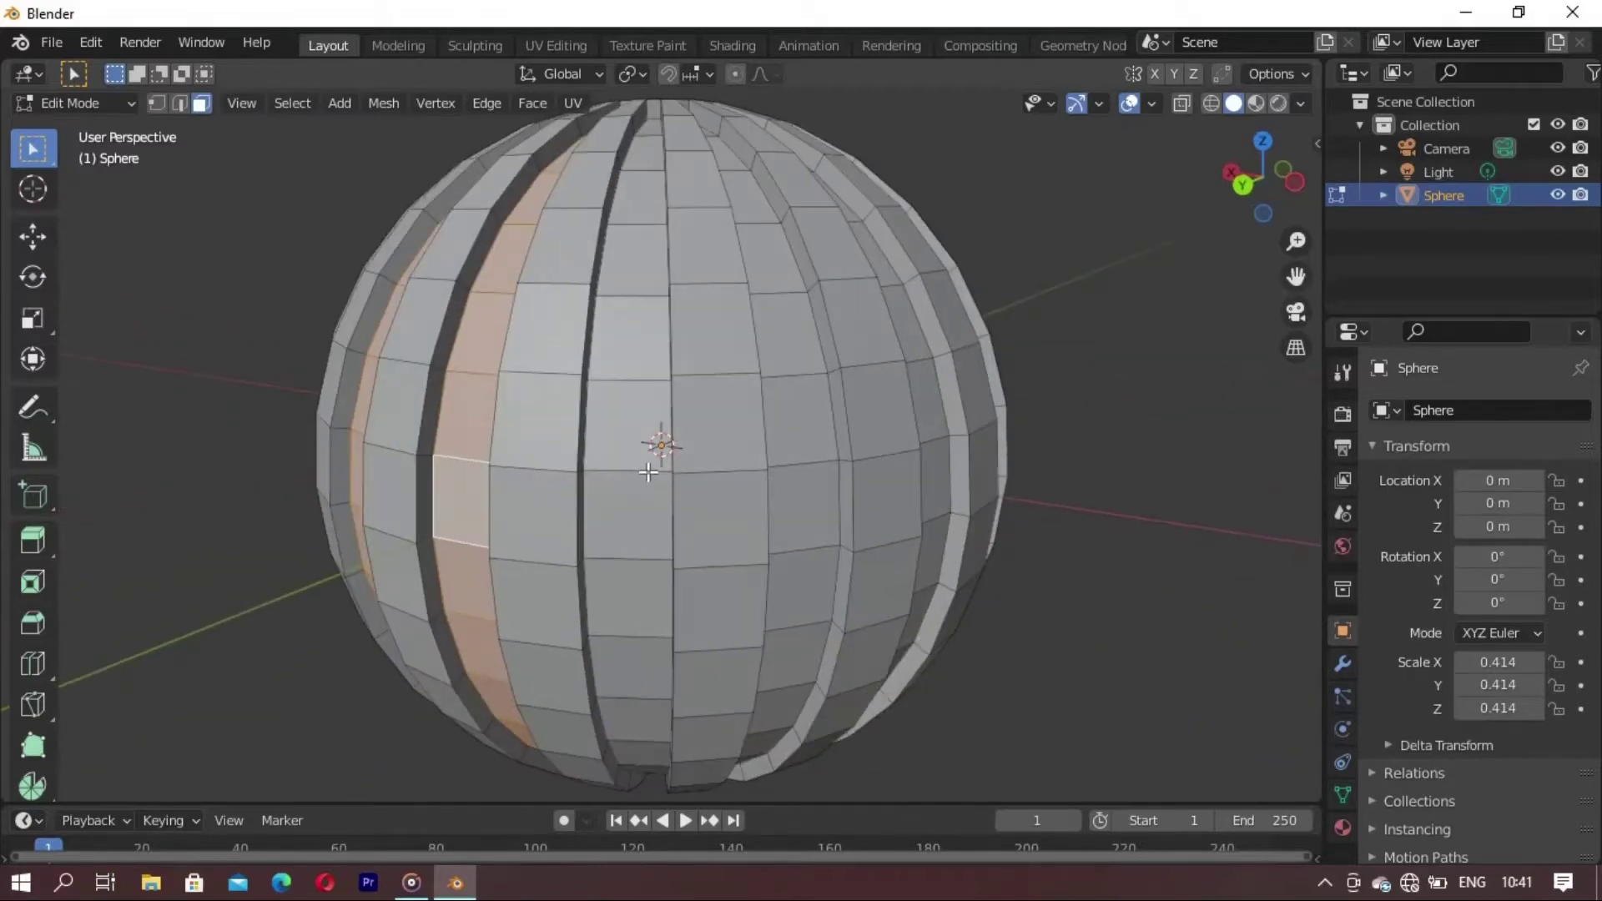
alt+shift+click(648, 474)
alt+shift+click(807, 478)
middle_drag(807, 478, 819, 512)
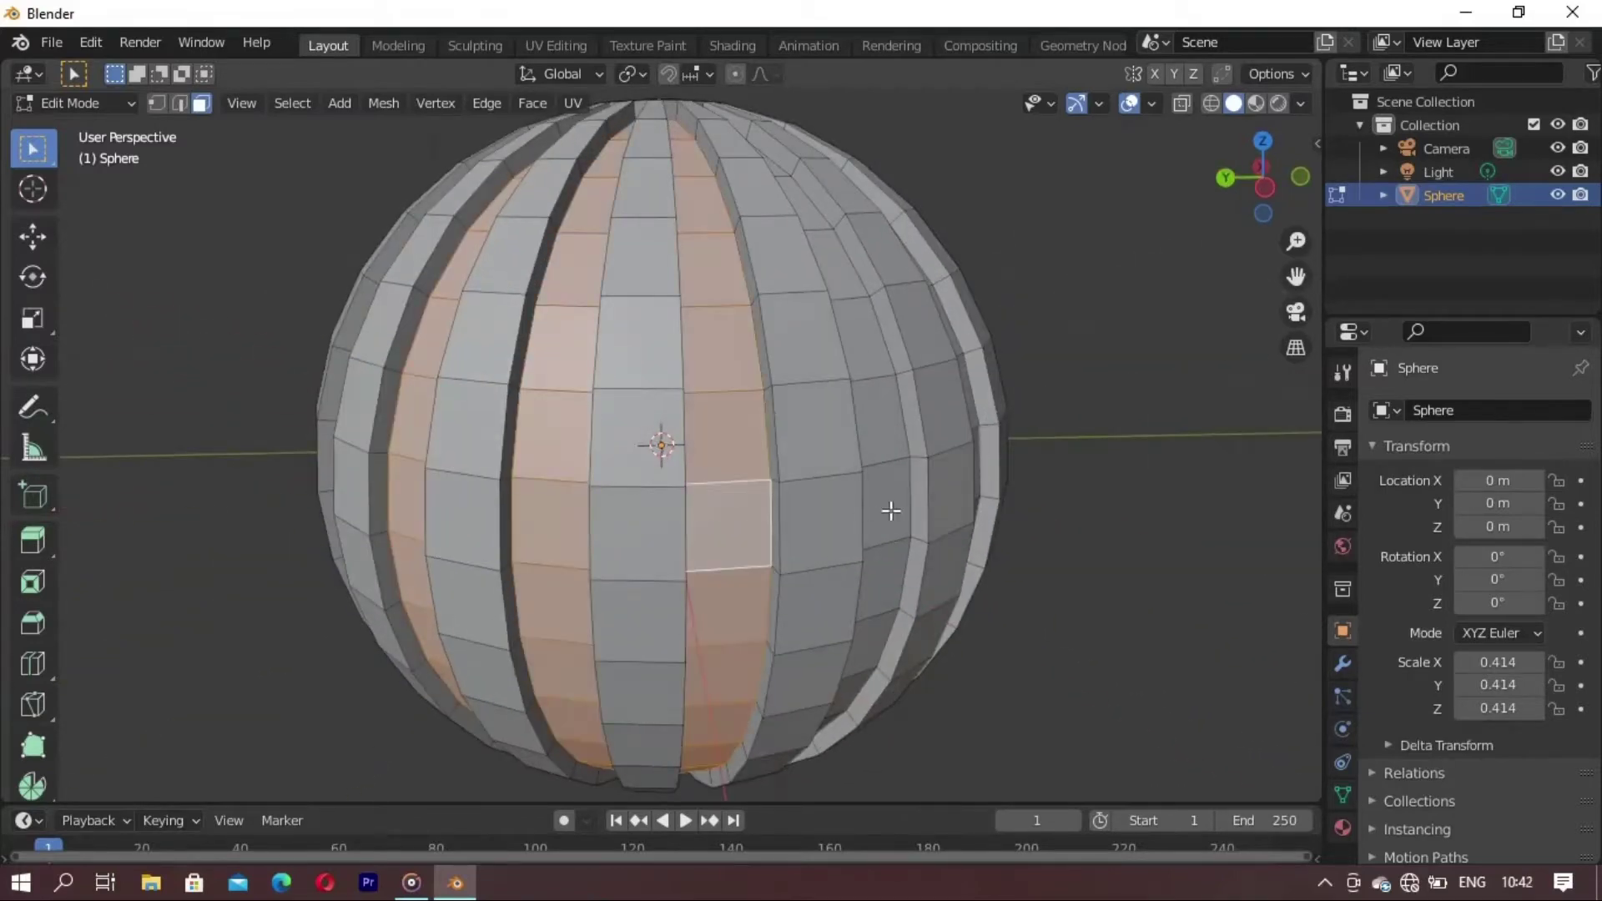
middle_drag(890, 511, 646, 517)
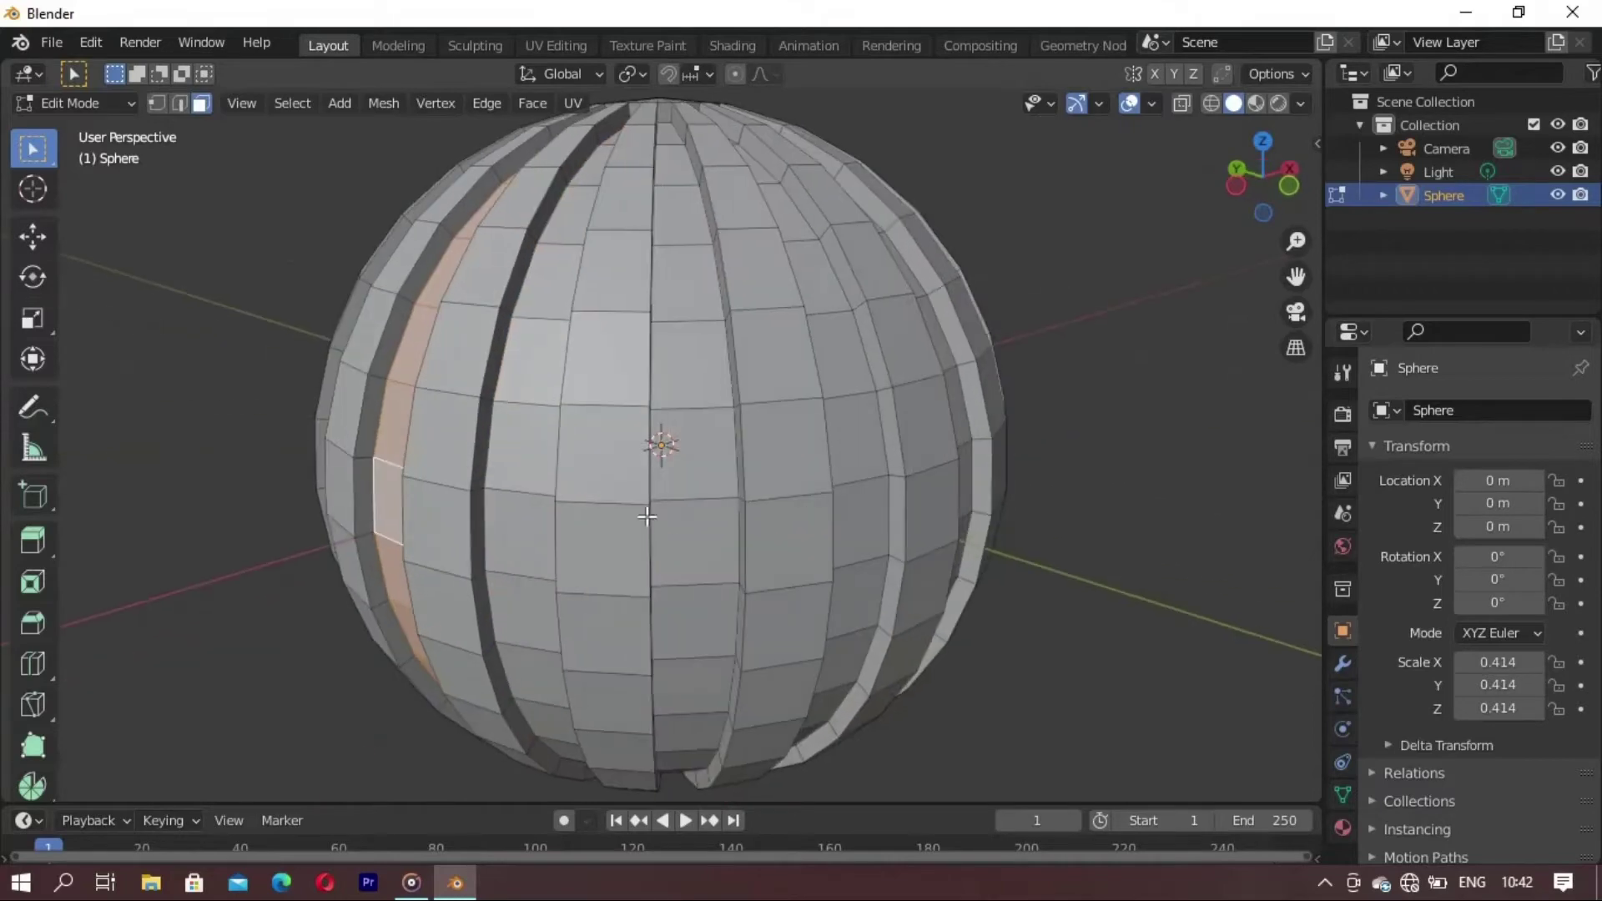
scroll(714, 553, down, 4)
middle_drag(733, 610, 710, 502)
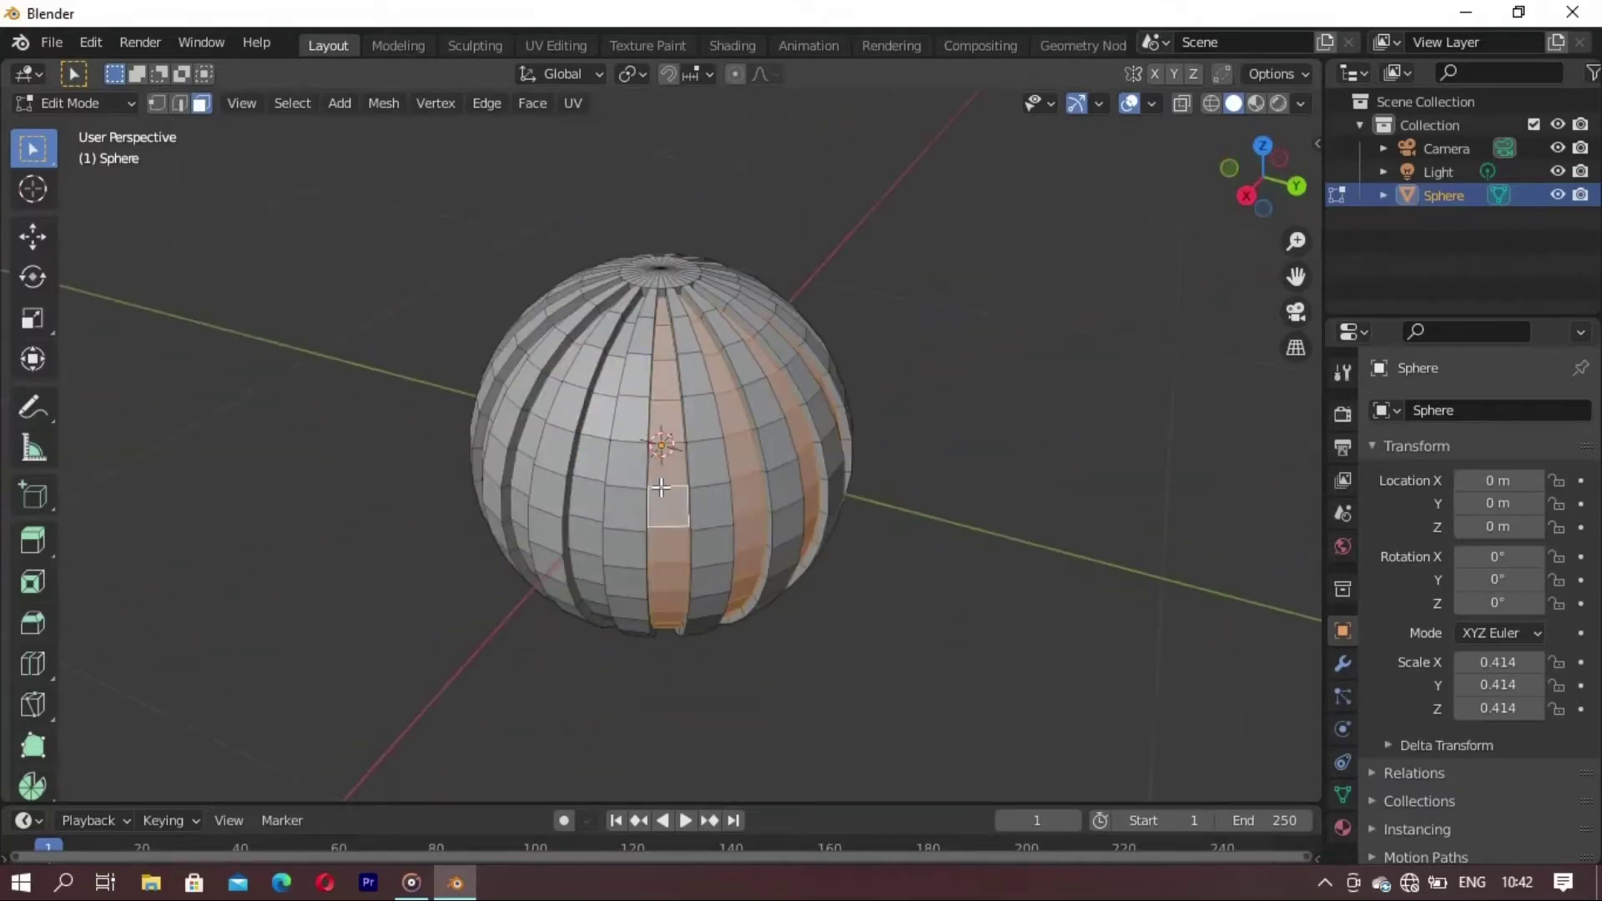
mouse_move(589, 478)
middle_down()
mouse_move(641, 475)
mouse_move(554, 508)
mouse_move(628, 490)
mouse_move(643, 446)
middle_up()
scroll(634, 529, down, 4)
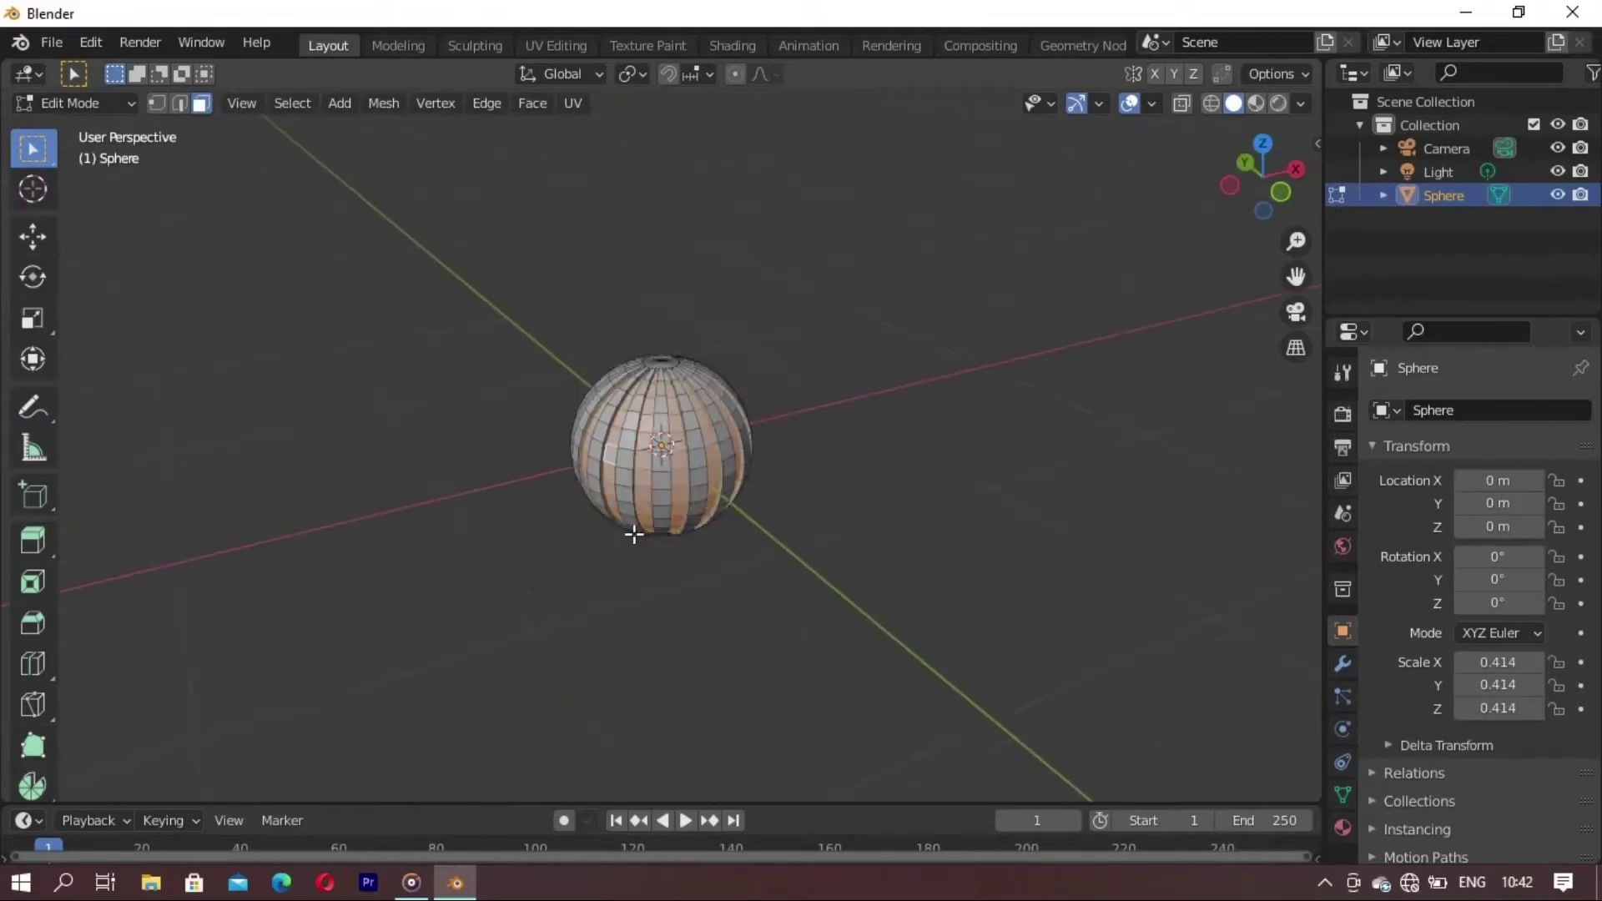
middle_drag(633, 529, 704, 680)
- Scale the selected sunken strips outward
key(s)
click(705, 693)
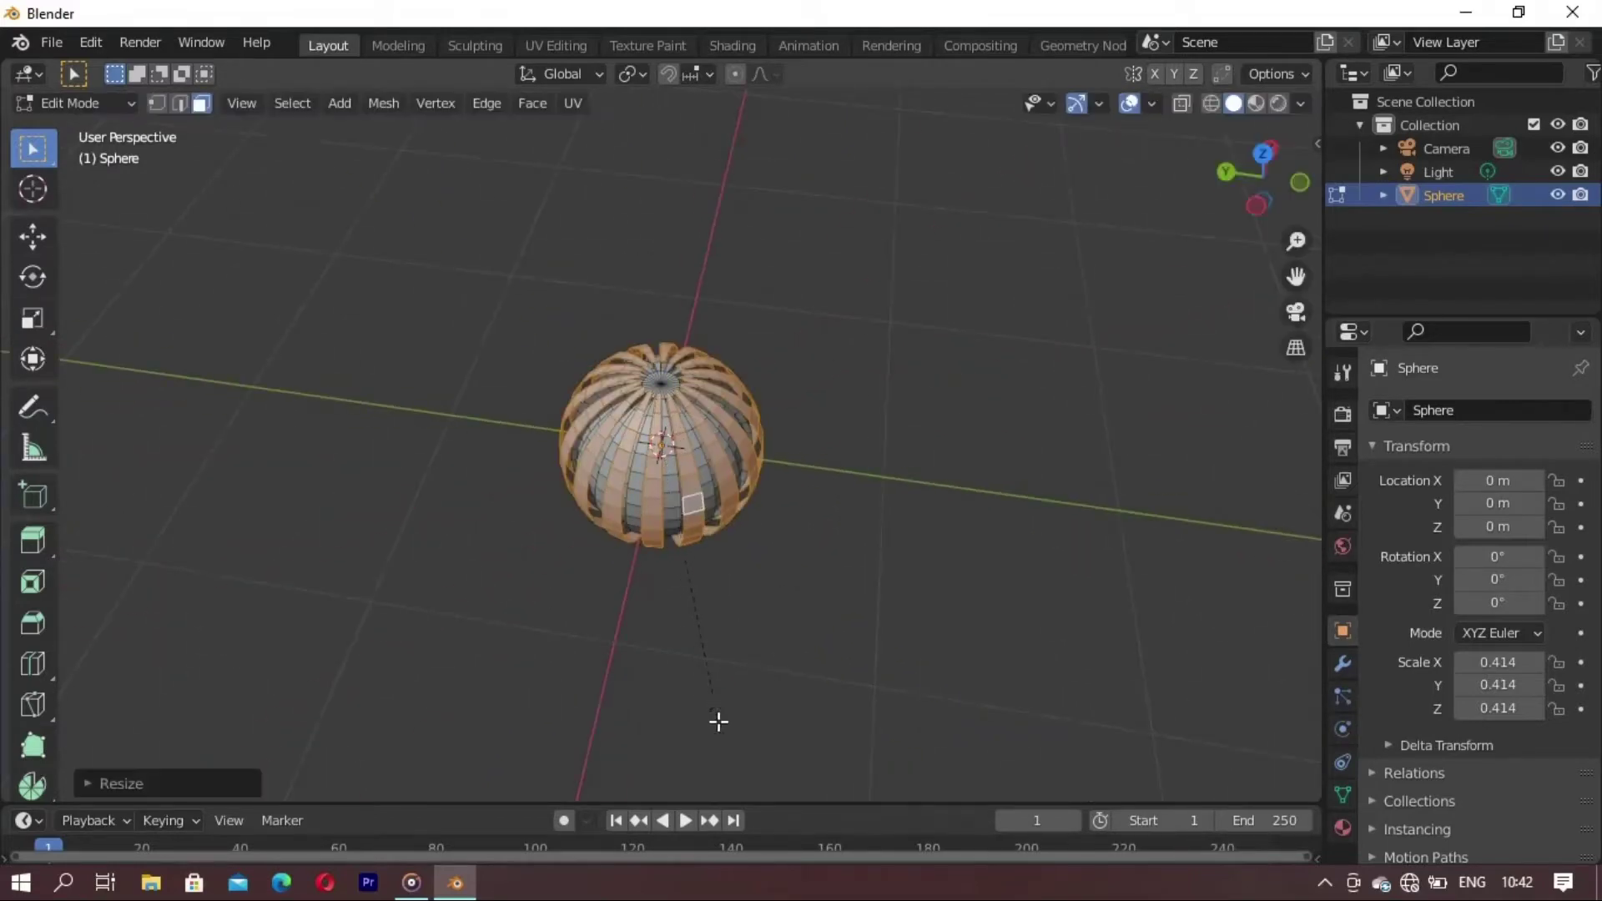
scroll(710, 584, up, 3)
scroll(723, 449, up, 2)
scroll(723, 449, up, 2)
- Check the layered shape in Object Mode, then reselect the sphere for editing
key(Tab)
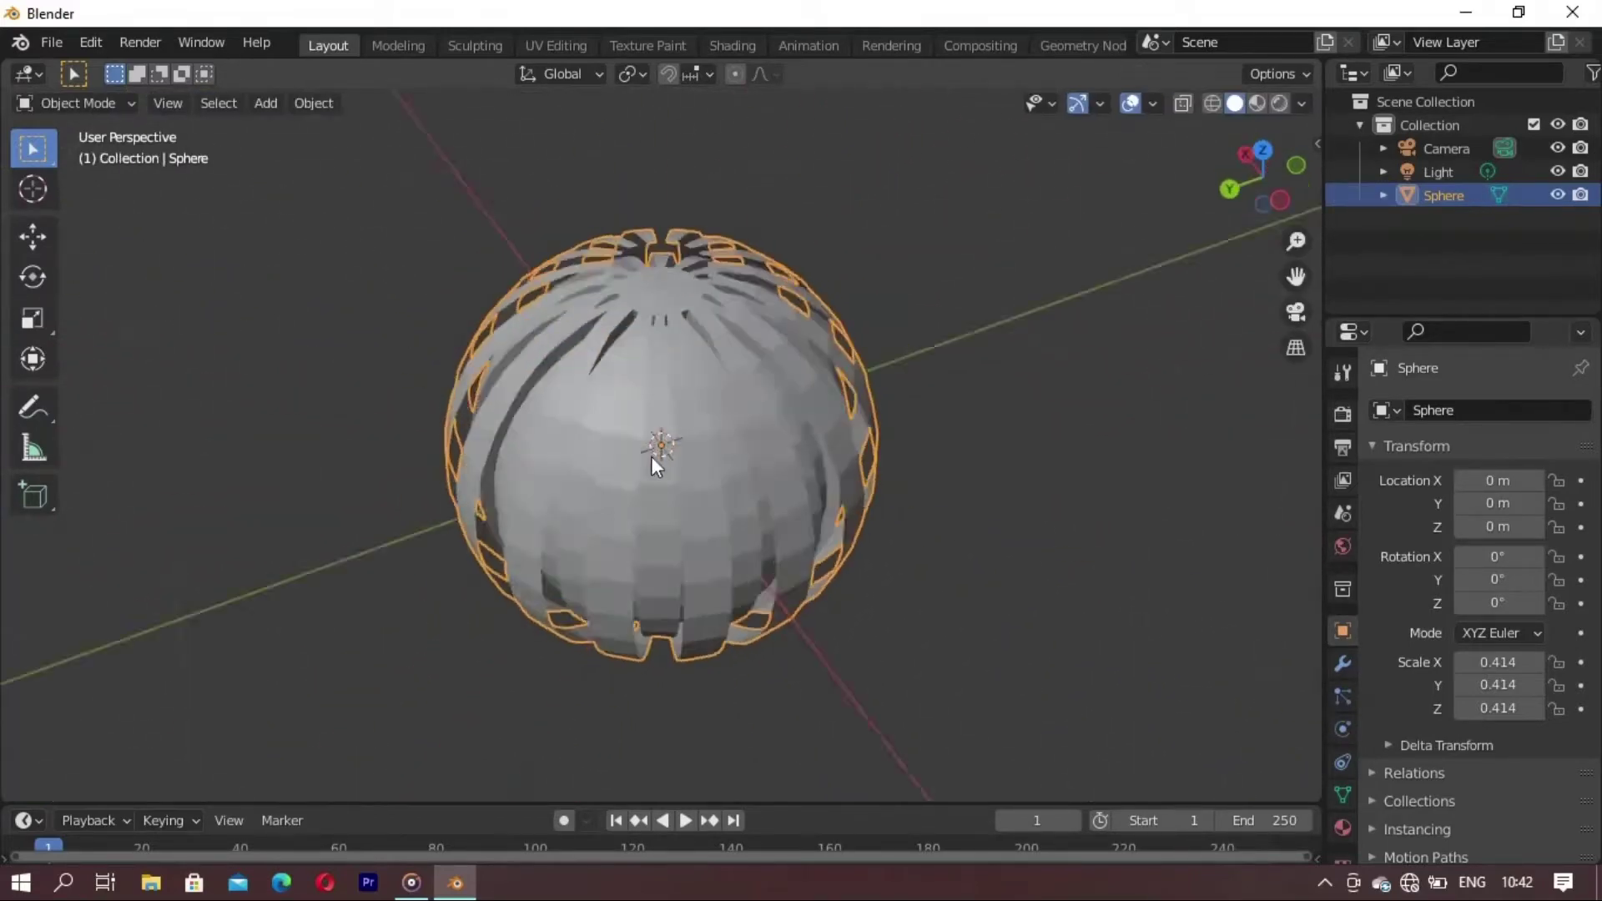
mouse_move(658, 459)
middle_down()
mouse_move(1003, 412)
mouse_move(612, 458)
mouse_move(627, 337)
middle_up()
click(1003, 412)
click(614, 538)
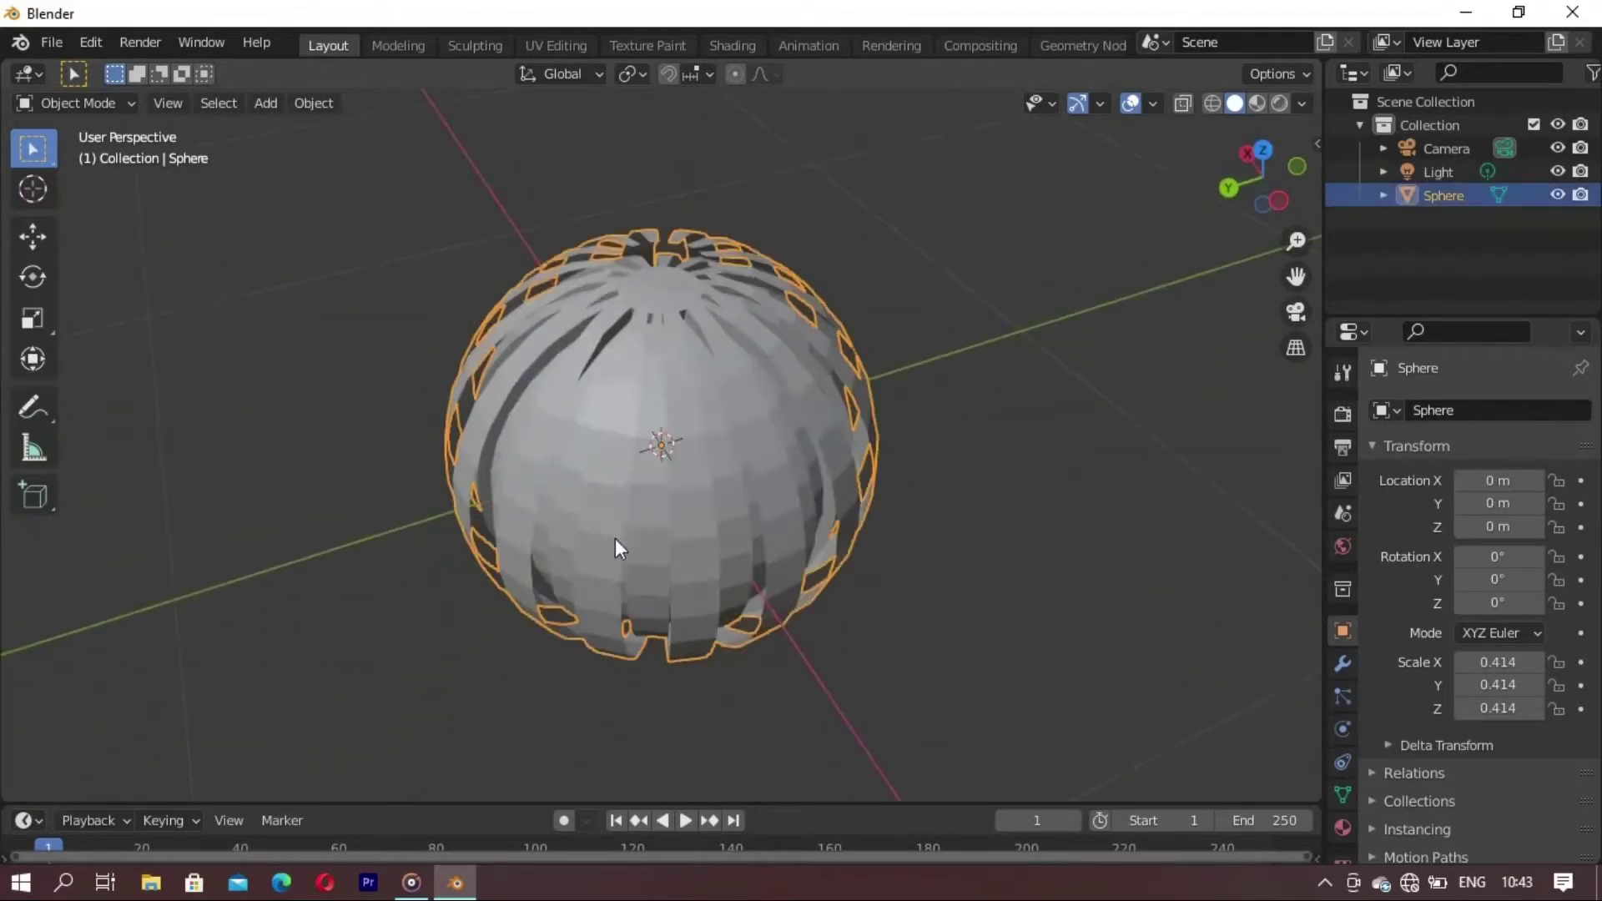
key(Tab)
- Scale the strips outward, extrude them, and scale the extrusion to add thickness
key(s)
click(666, 566)
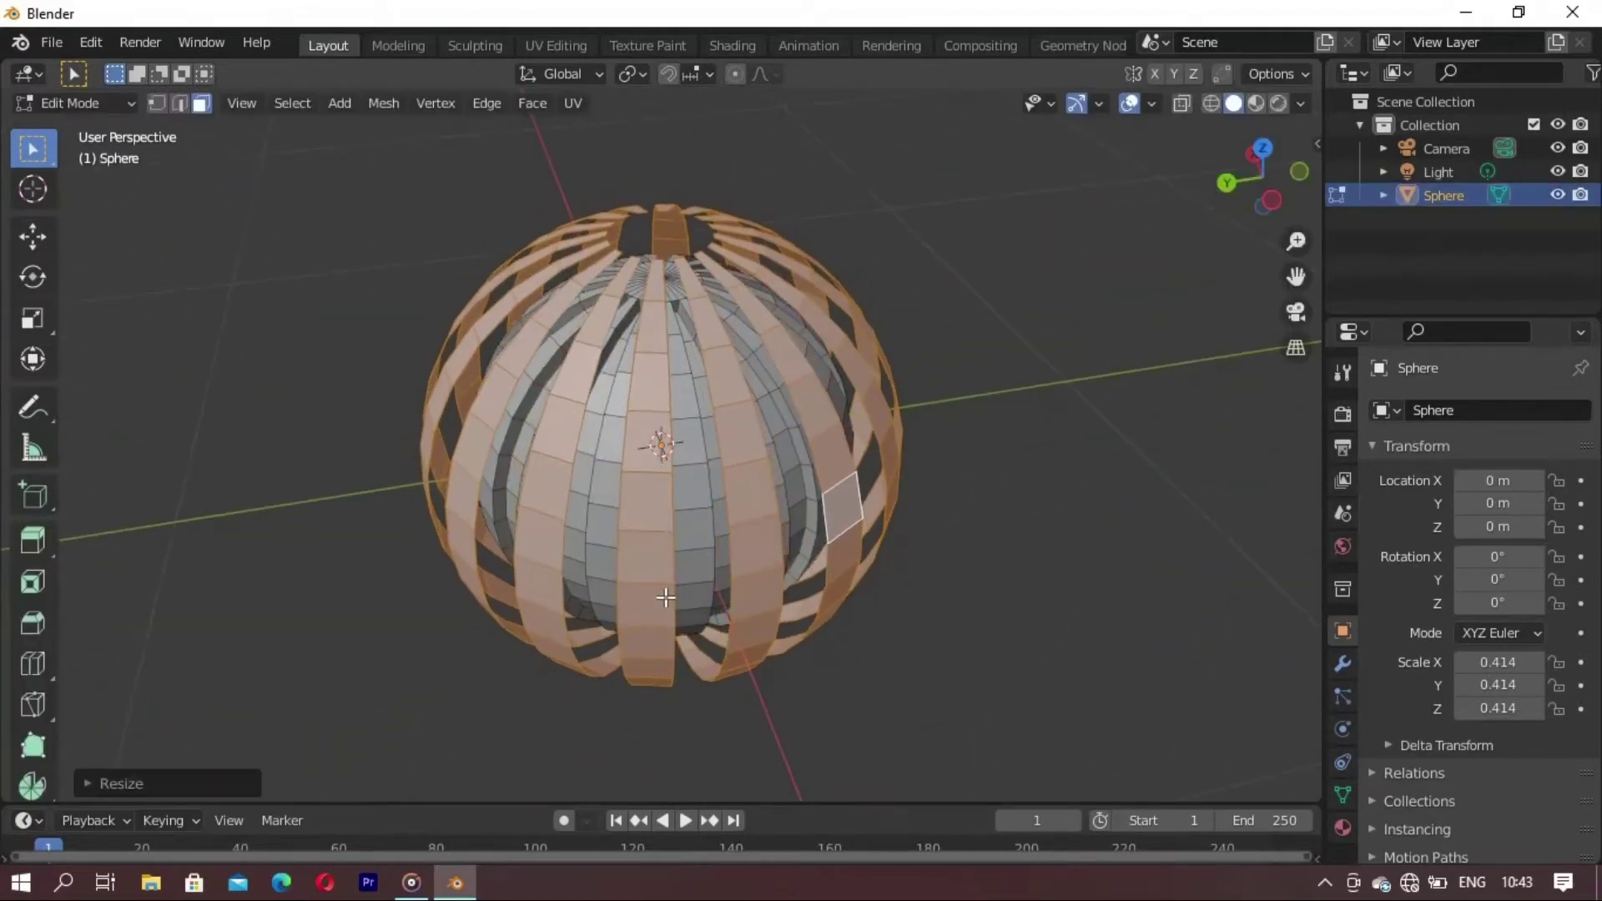
key(e)
click(668, 596)
key(s)
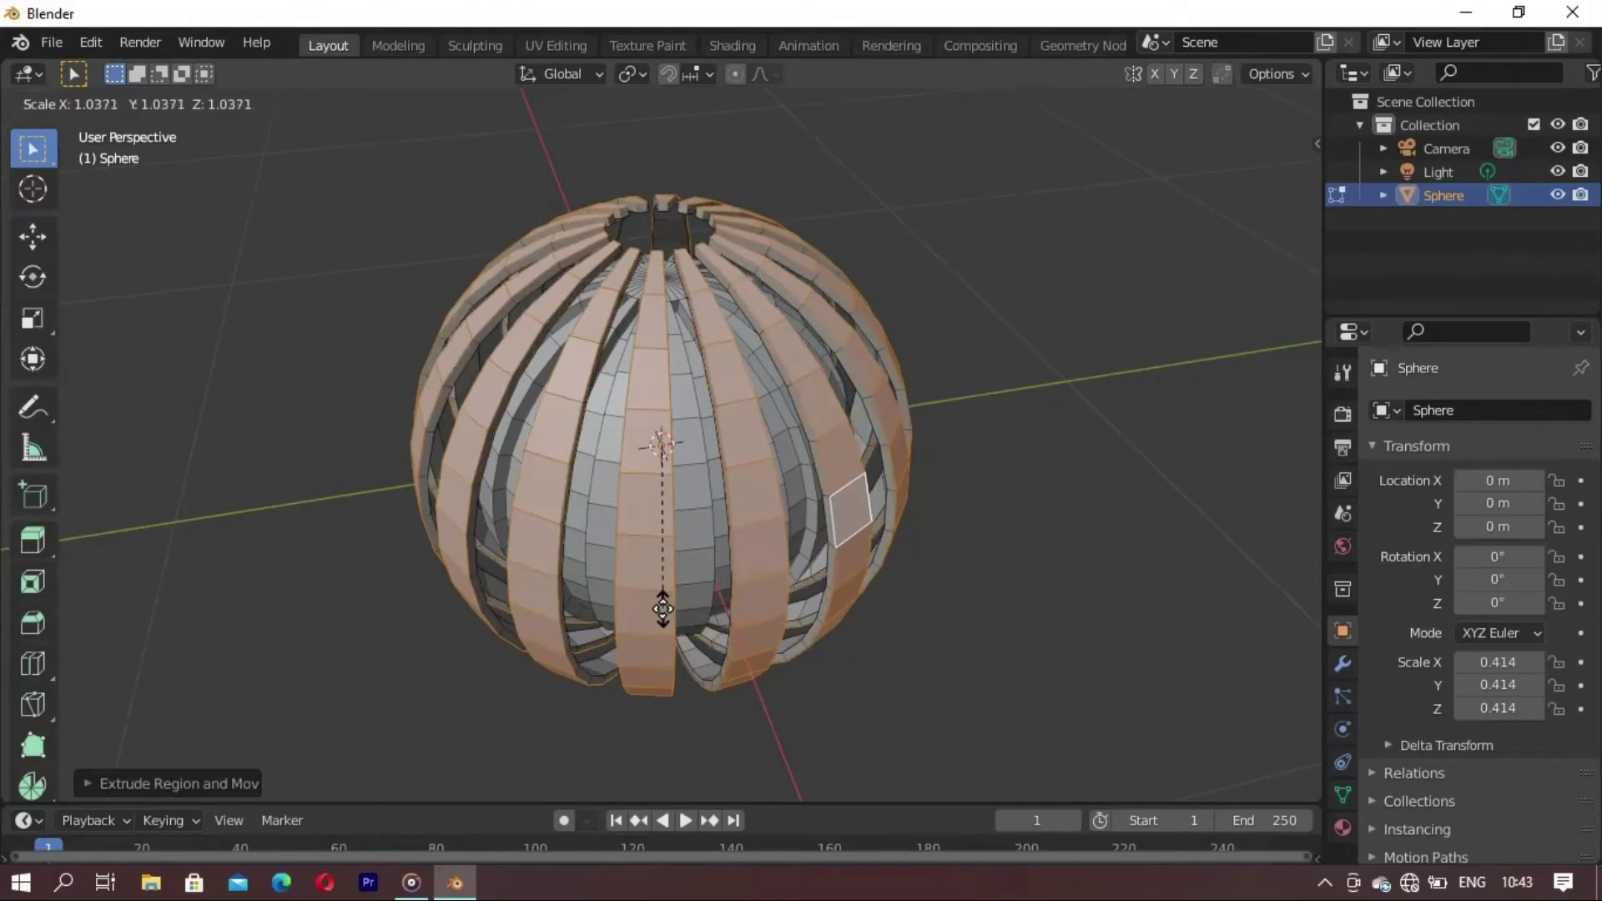
click(665, 604)
scroll(659, 584, down, 3)
scroll(659, 584, up, 3)
middle_drag(659, 584, 626, 533)
- Rescale the extruded faces and clear the face selection
key(s)
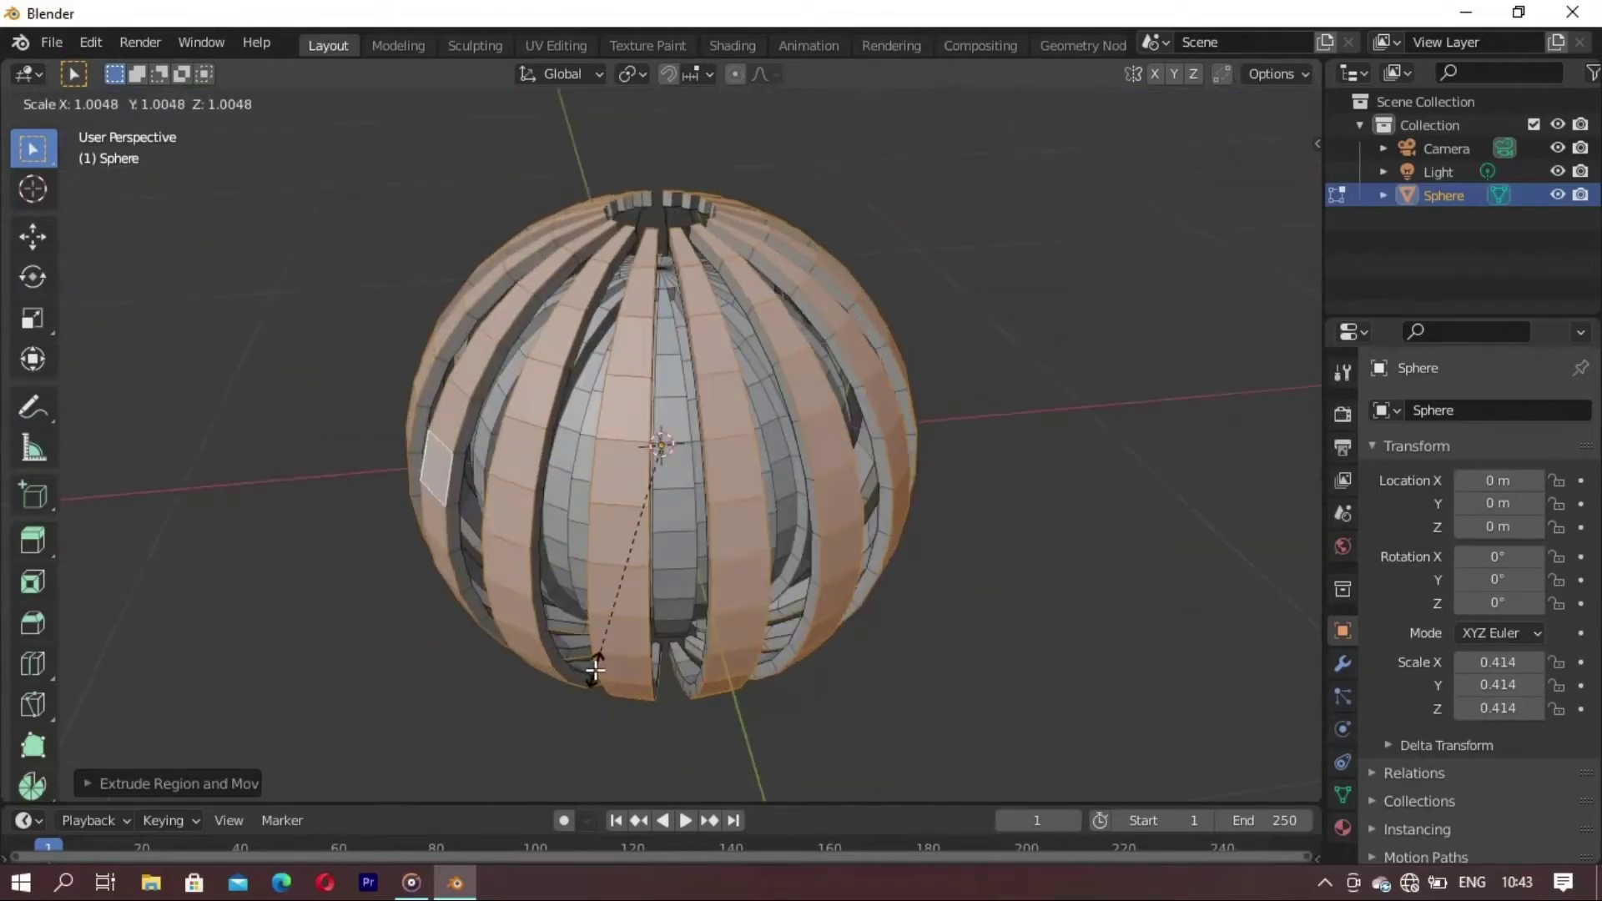
click(593, 665)
middle_drag(593, 665, 551, 690)
key(alt+a)
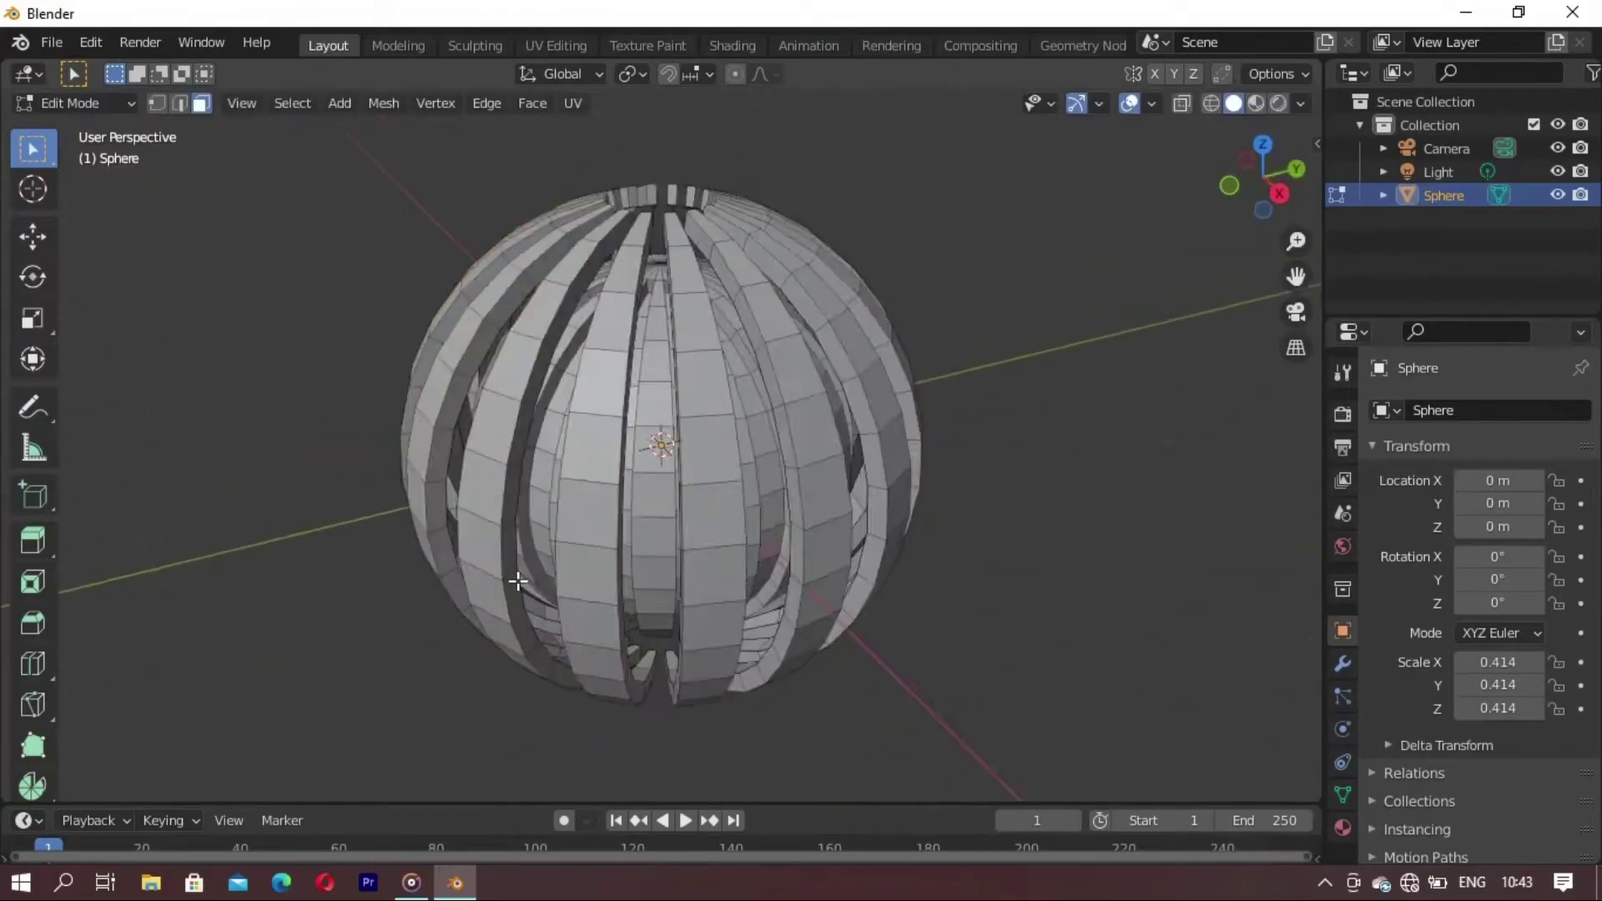
- Select the centre vertical strip and the strip to its right
middle_drag(518, 579, 617, 436)
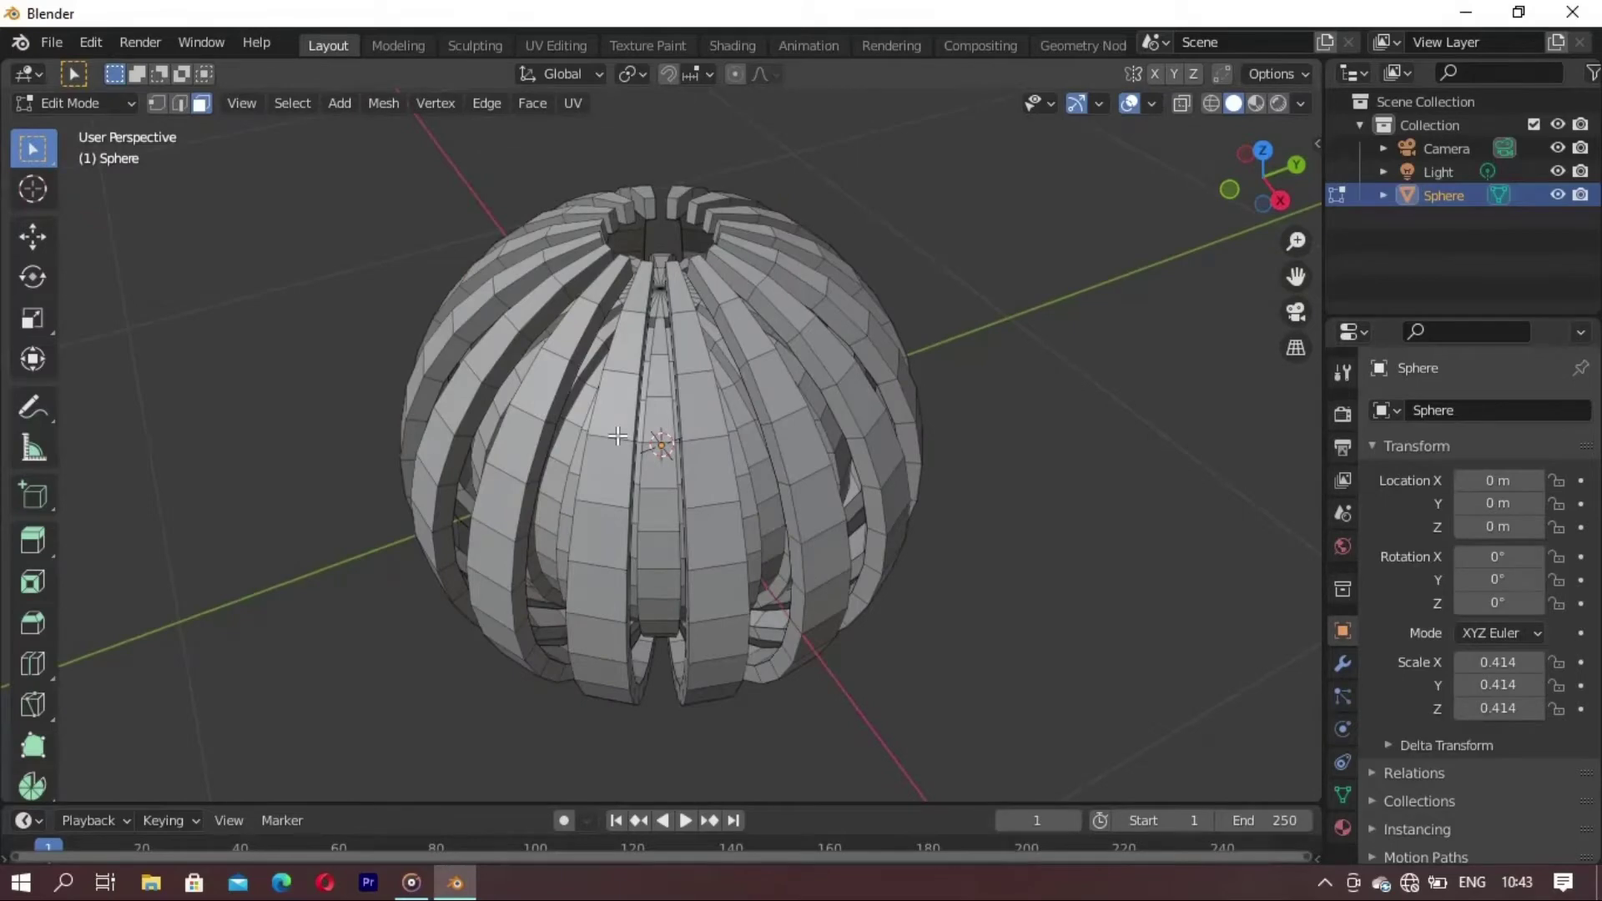
alt+shift+click(716, 470)
alt+shift+click(778, 388)
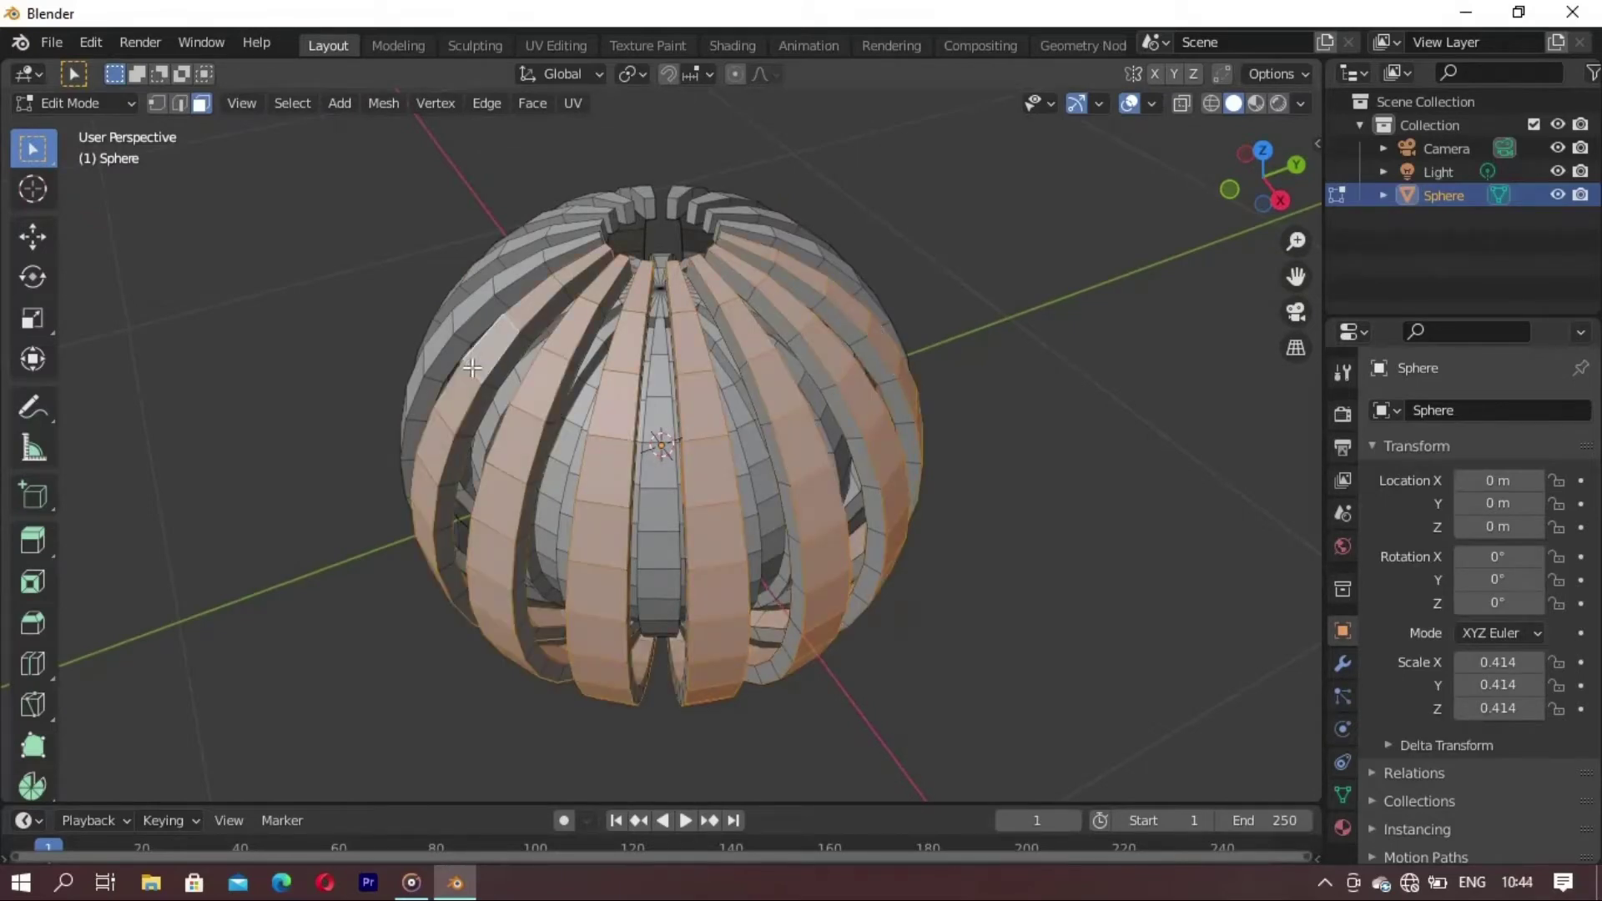
- Orbit around the sphere from several angles to reach every outer strip
mouse_move(471, 368)
middle_down()
mouse_move(564, 407)
mouse_move(536, 398)
middle_up()
middle_drag(504, 342, 453, 385)
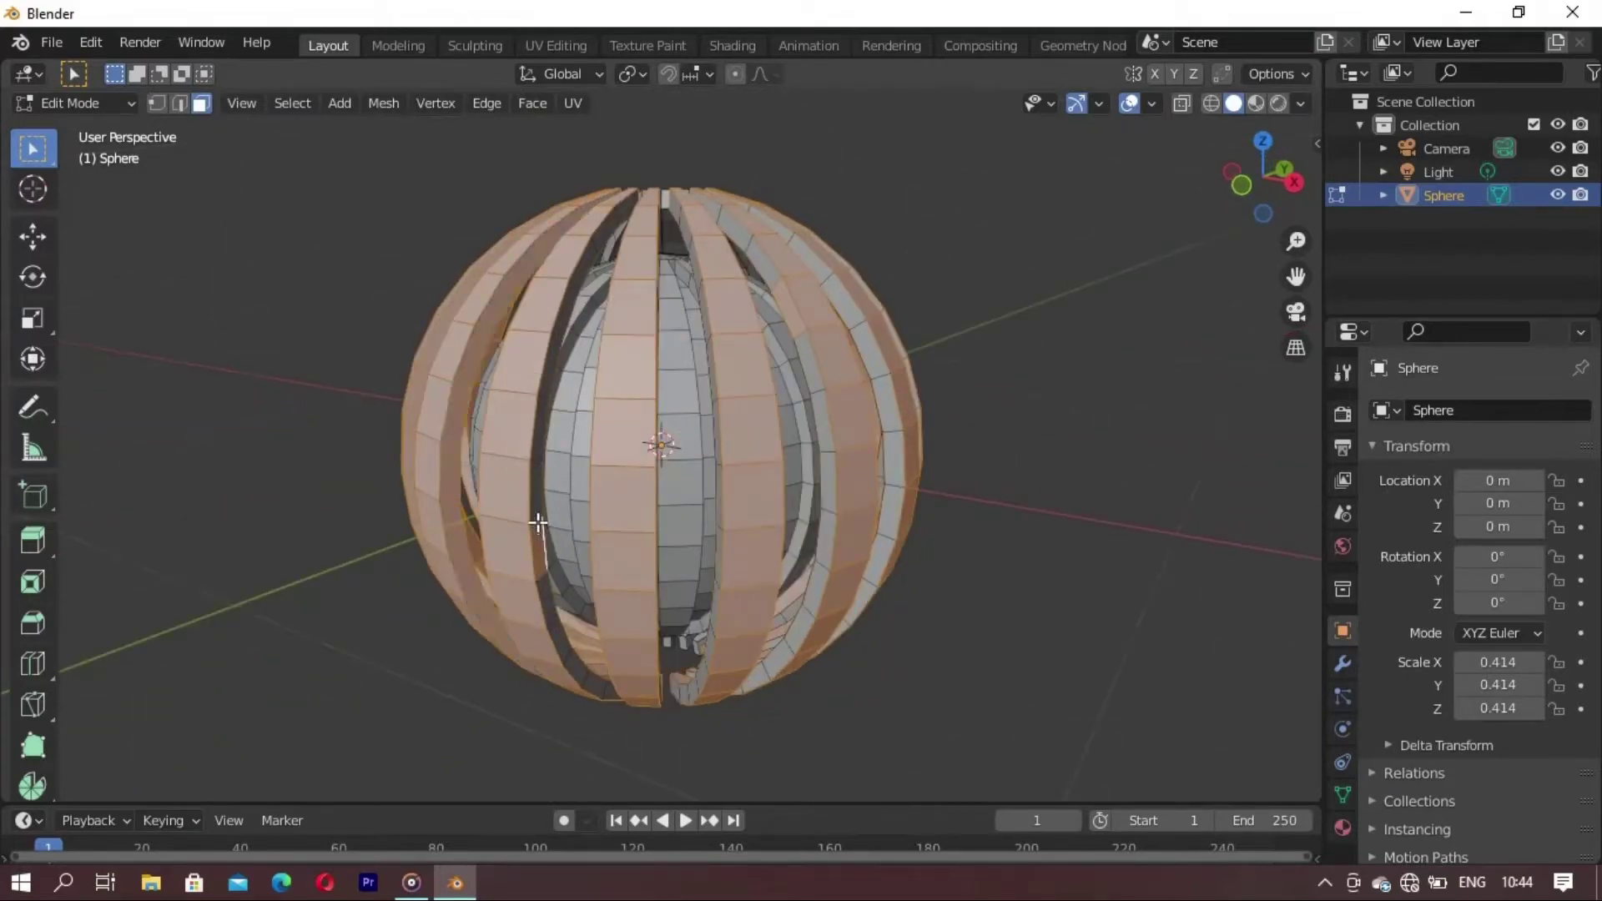
mouse_move(539, 523)
middle_down()
mouse_move(429, 512)
mouse_move(476, 504)
mouse_move(560, 553)
mouse_move(493, 514)
middle_up()
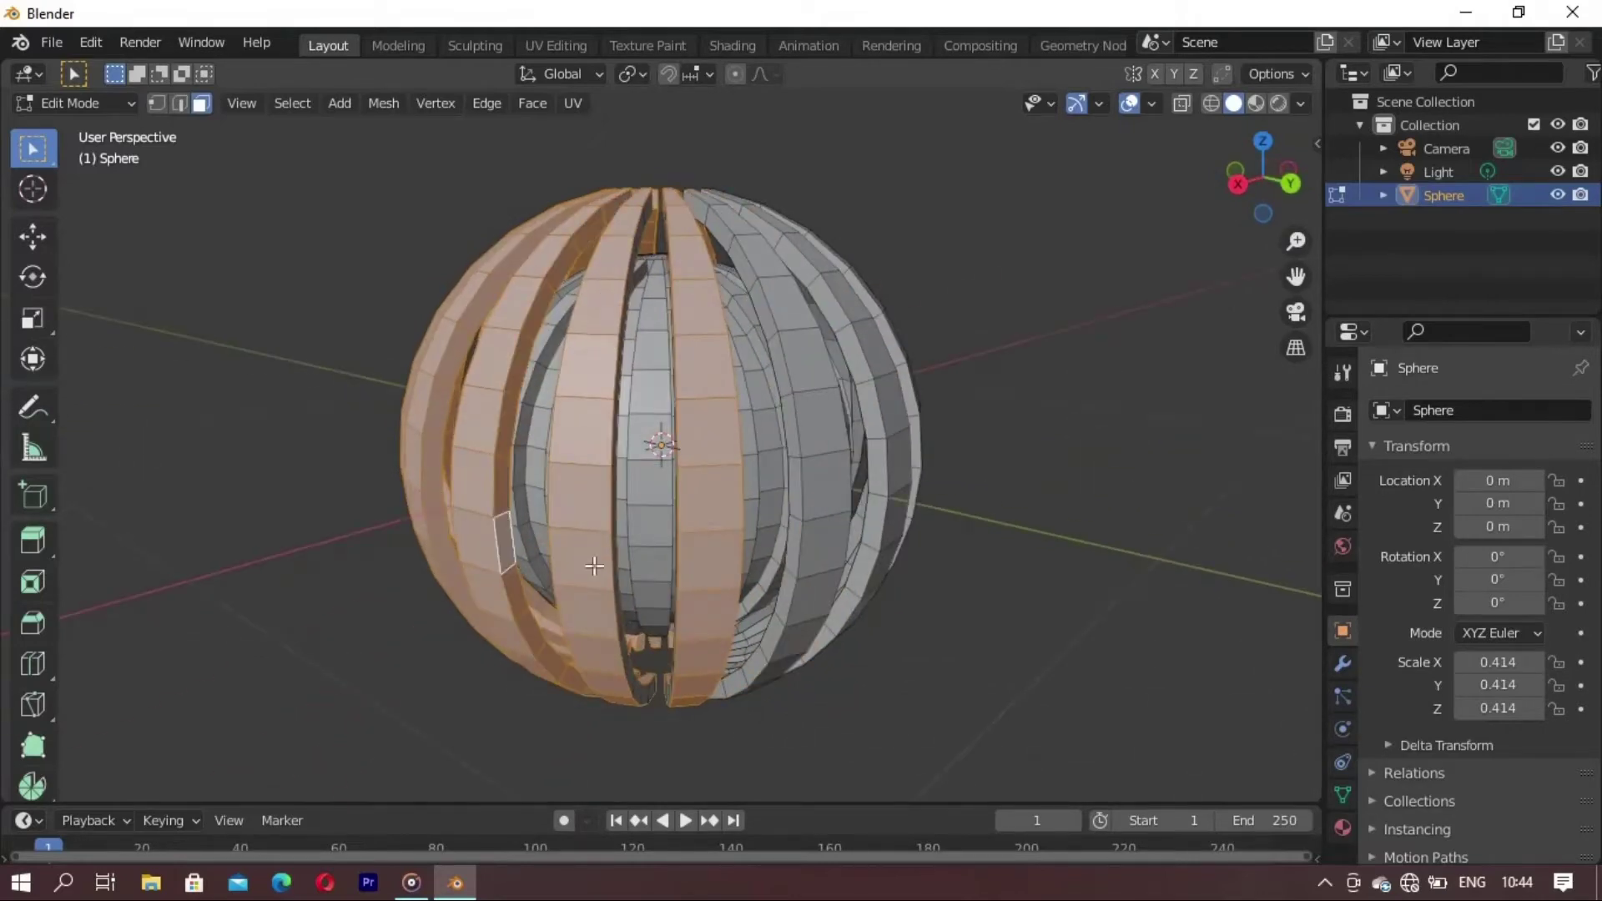
mouse_move(594, 566)
middle_down()
mouse_move(465, 490)
mouse_move(615, 544)
mouse_move(479, 501)
mouse_move(615, 565)
mouse_move(484, 526)
middle_up()
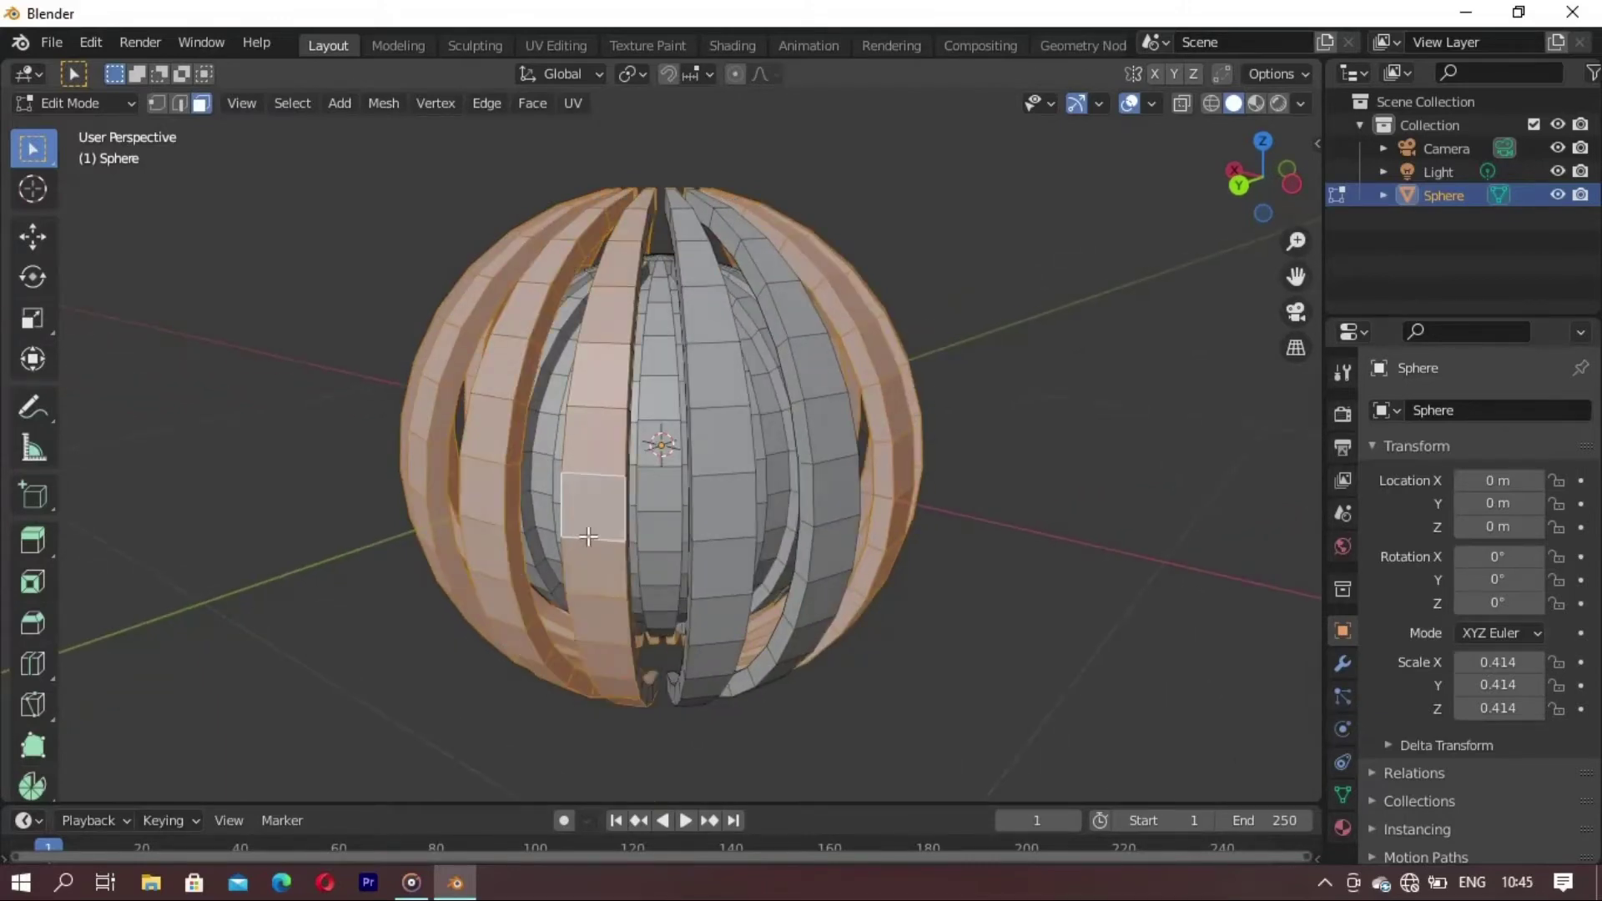
mouse_move(588, 536)
middle_down()
mouse_move(544, 554)
mouse_move(428, 436)
middle_up()
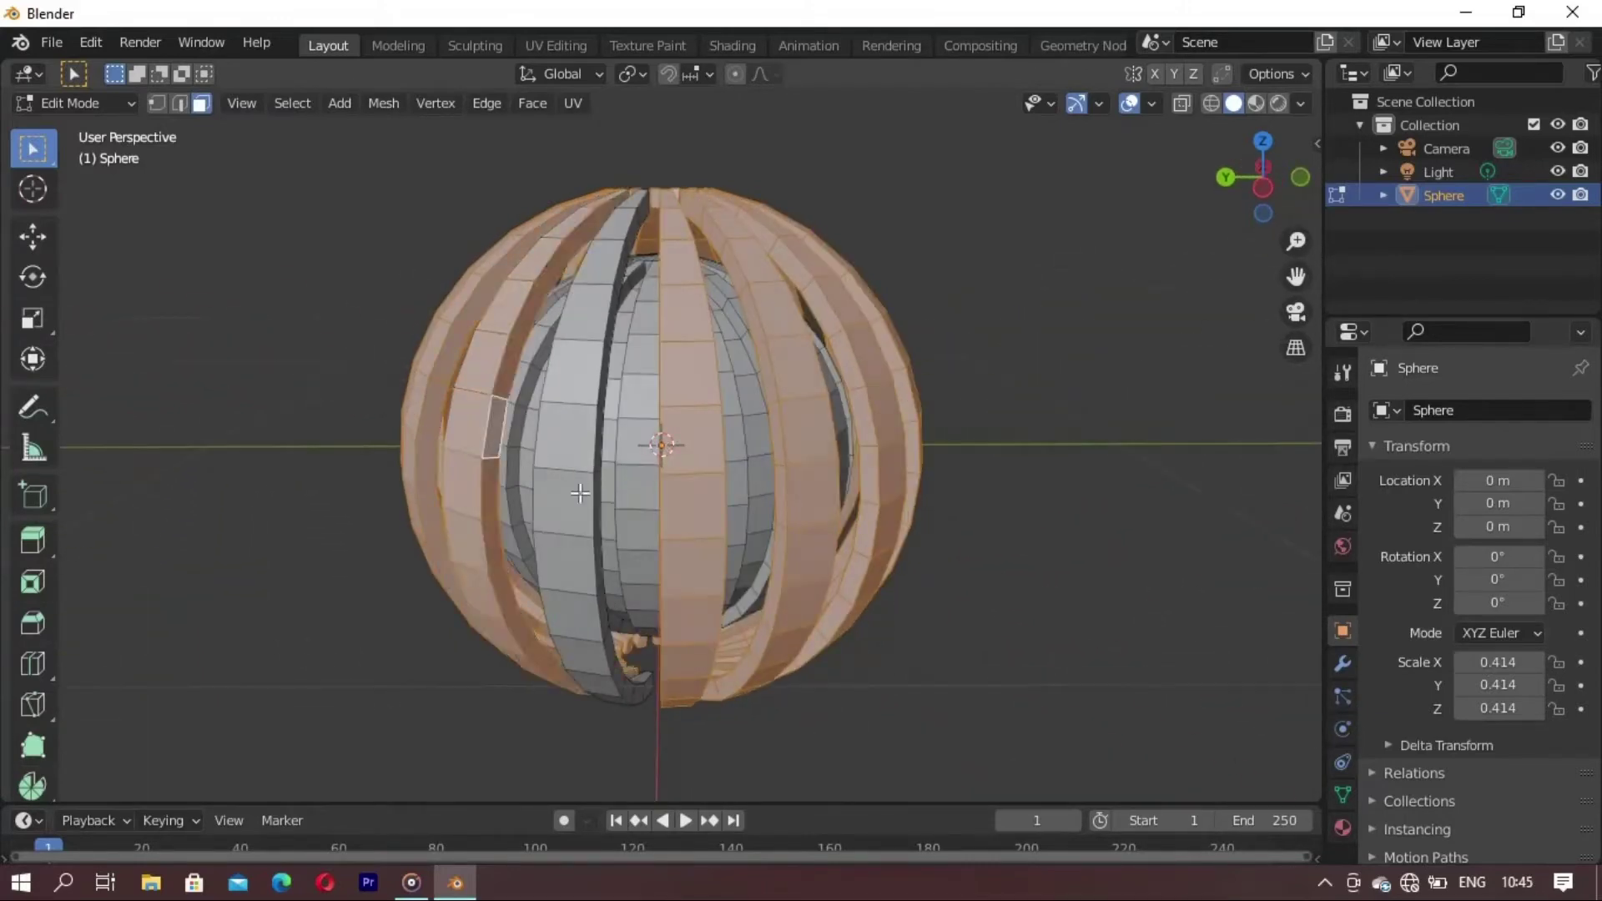
middle_drag(580, 493, 564, 546)
mouse_move(449, 443)
middle_down()
mouse_move(501, 559)
mouse_move(712, 518)
mouse_move(848, 584)
mouse_move(659, 590)
mouse_move(741, 304)
mouse_move(733, 615)
middle_up()
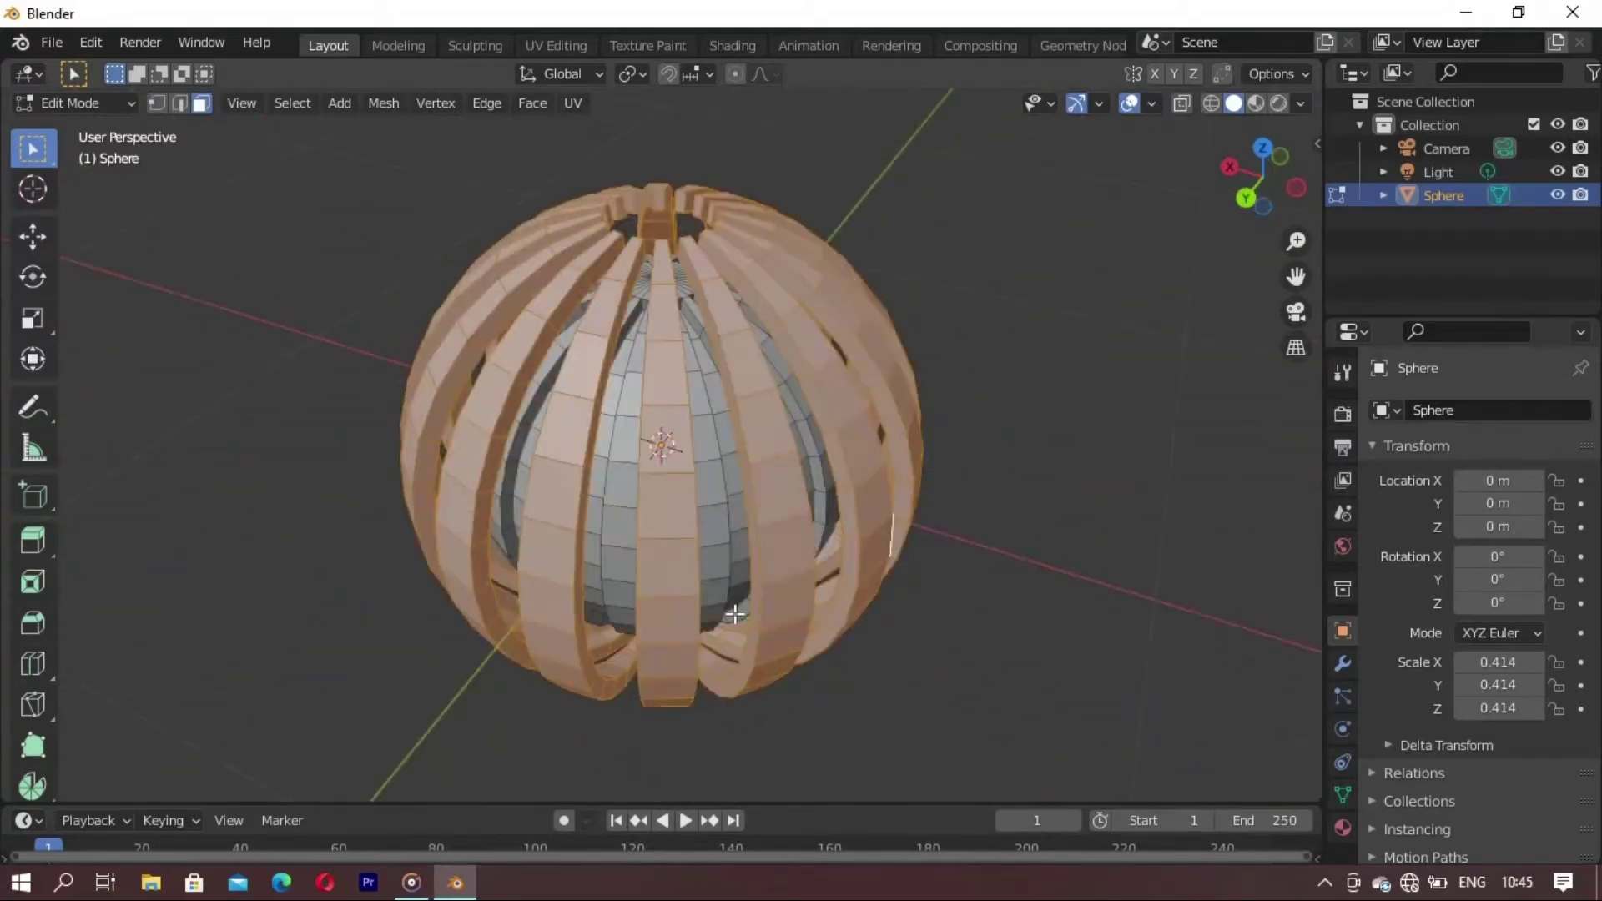
- Separate the selected outer strips into their own object, Sphere.001
key(p)
click(732, 634)
middle_drag(446, 429, 1002, 532)
- Select the inner Sphere in Object Mode and isolate it in local view
key(Tab)
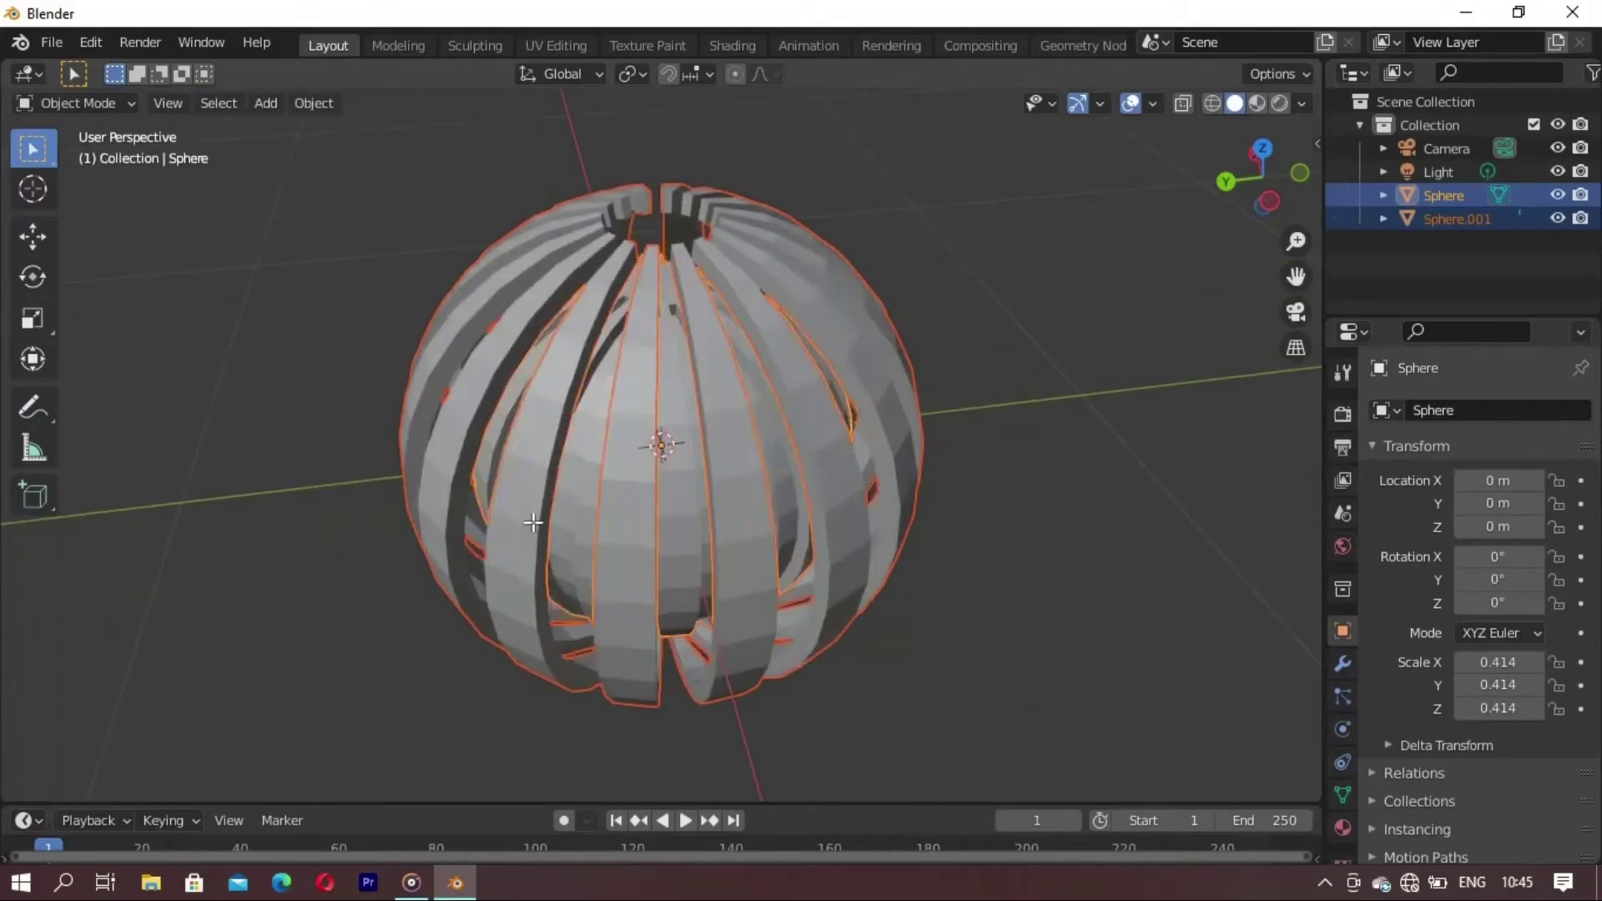
key(alt+a)
click(692, 478)
key(slash)
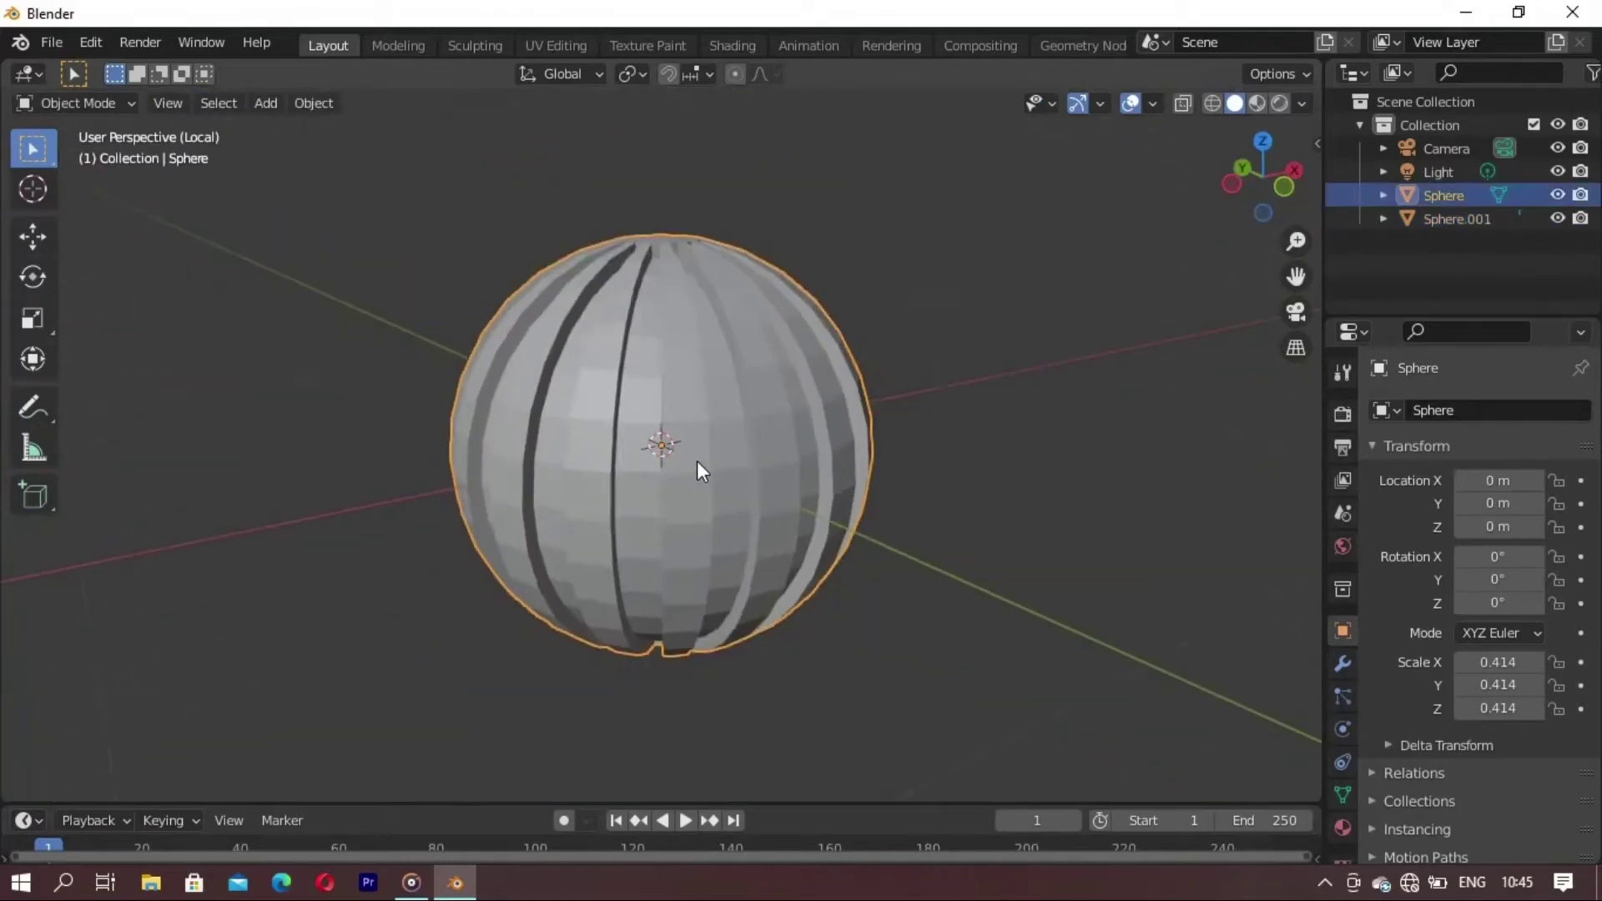
key(slash)
key(slash)
scroll(665, 479, up, 3)
- Select several vertical face loops on the isolated inner sphere in Edit Mode
key(Tab)
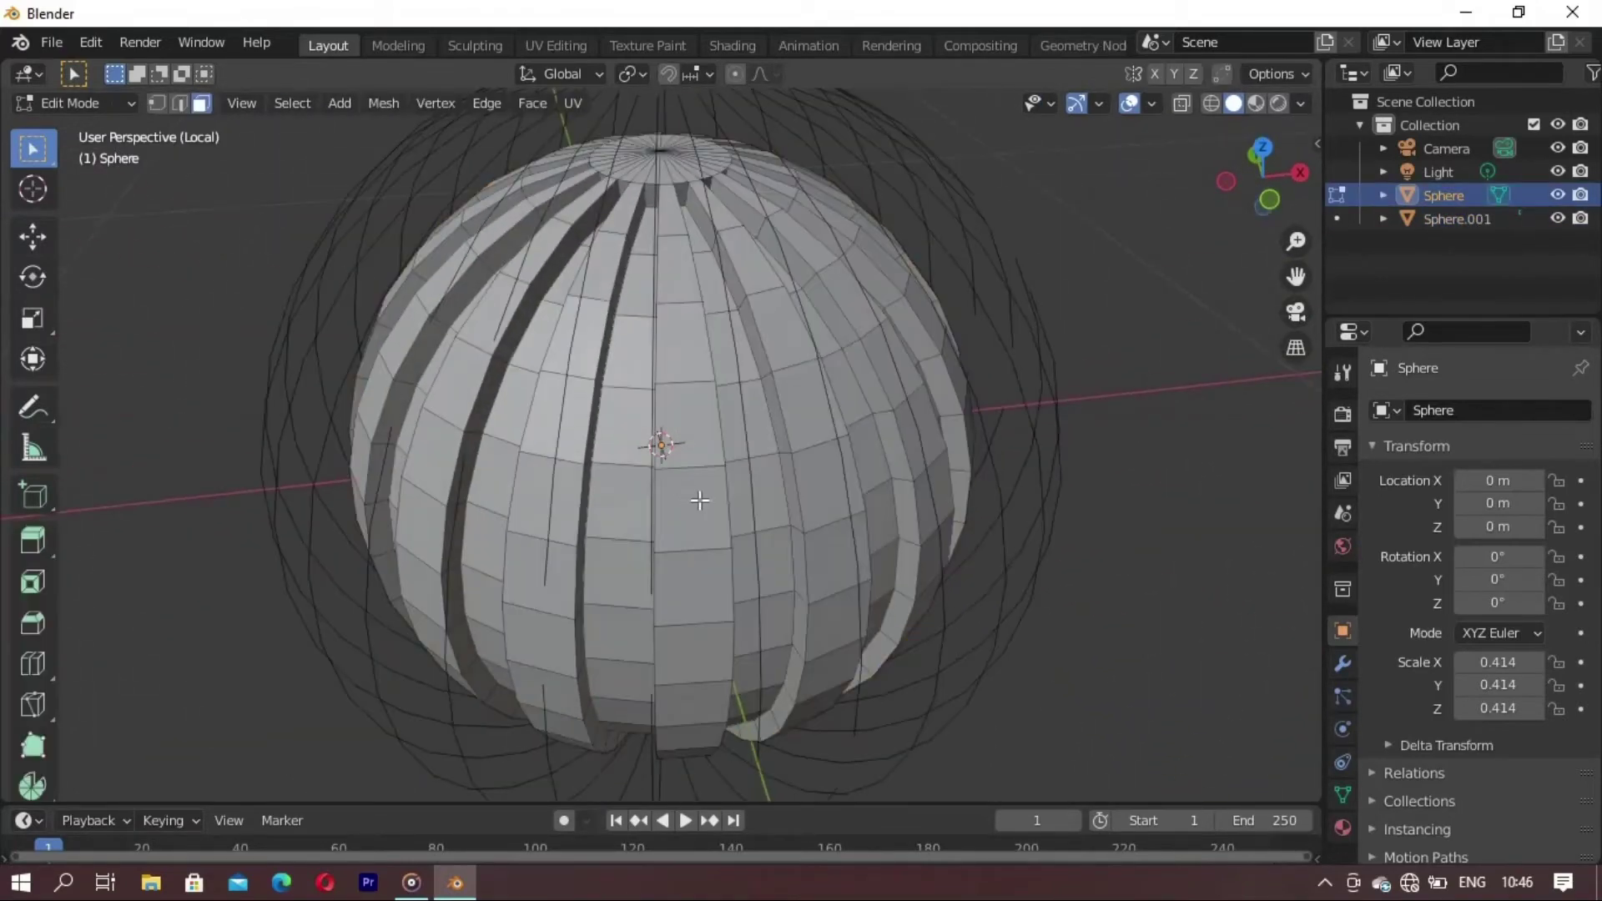
mouse_move(665, 479)
middle_down()
mouse_move(447, 626)
mouse_move(656, 335)
mouse_move(641, 407)
middle_up()
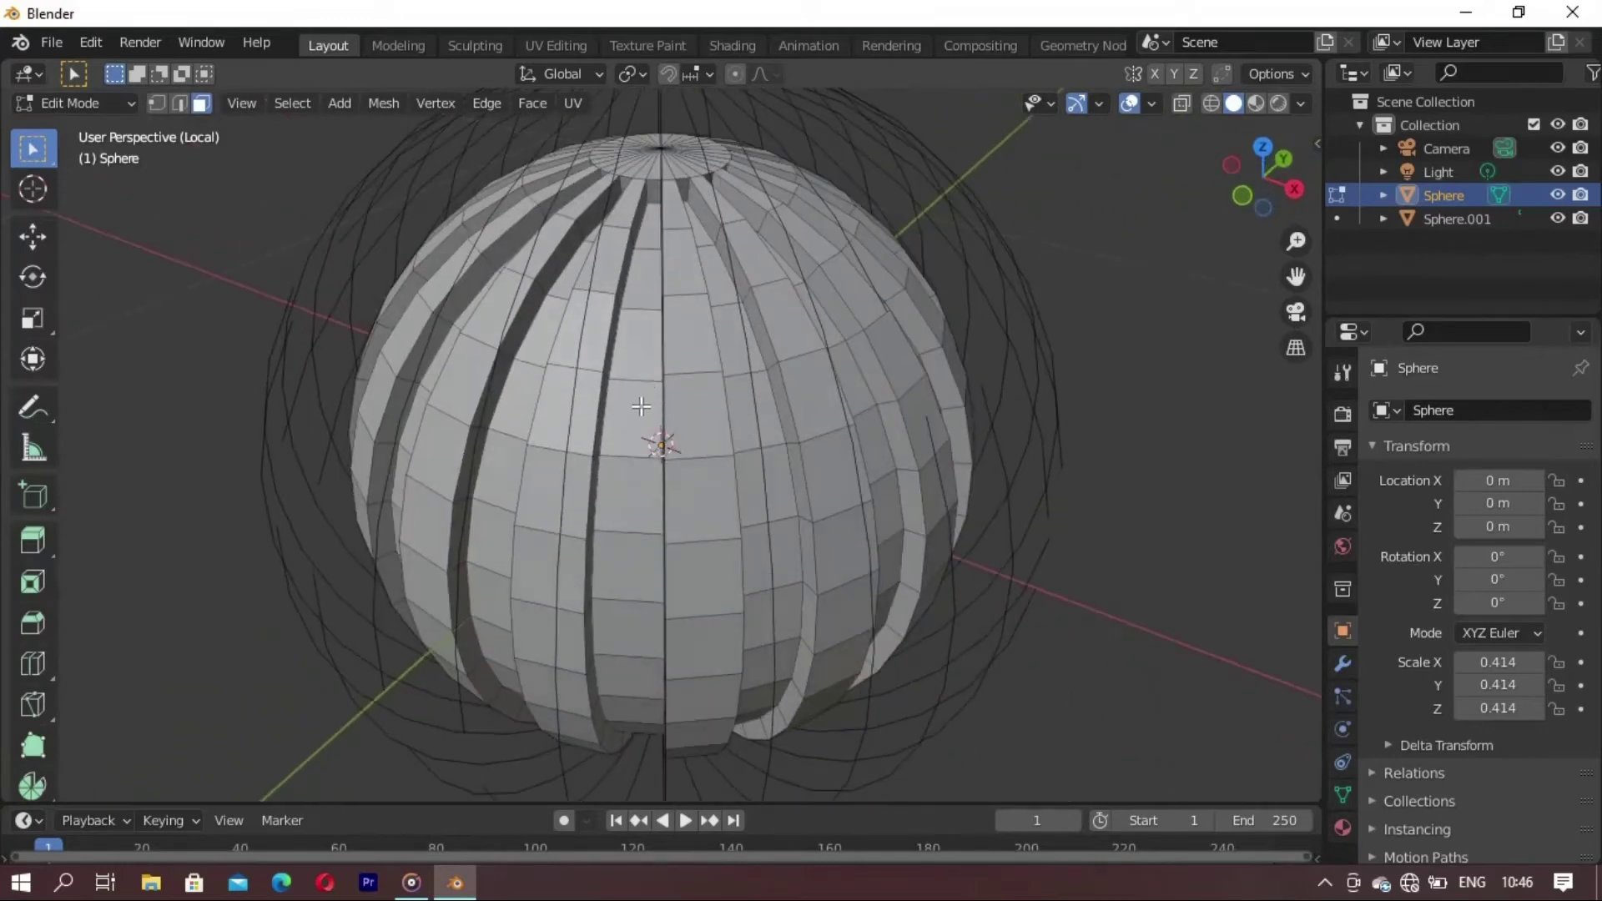
alt+click(696, 458)
key(alt+a)
alt+shift+click(776, 448)
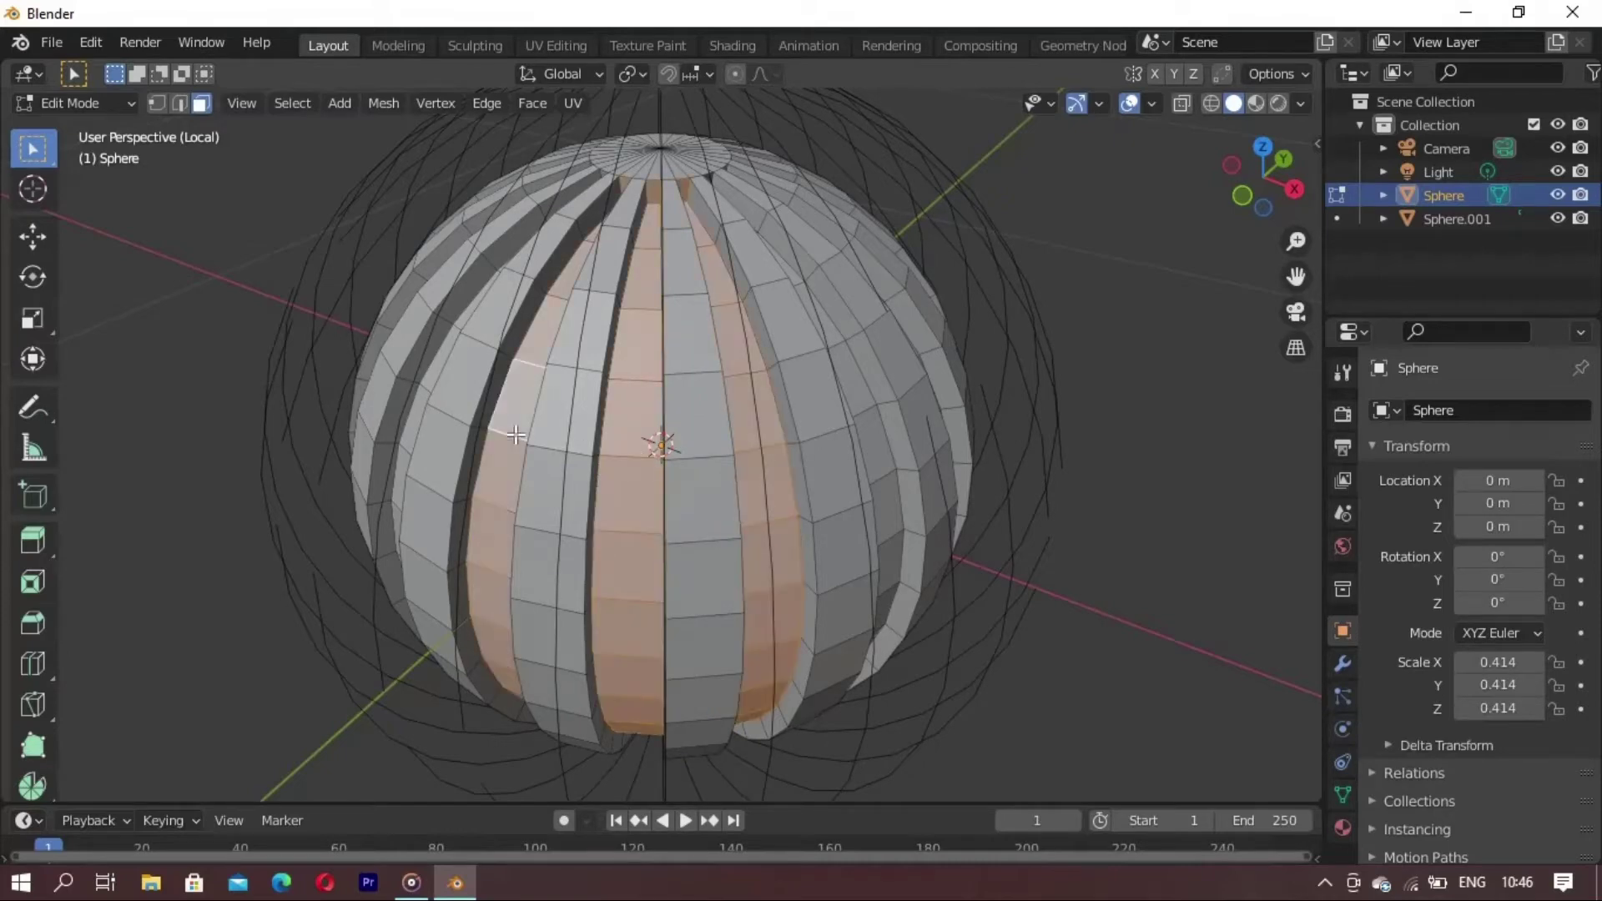
middle_drag(515, 434, 633, 509)
alt+shift+click(633, 509)
alt+shift+click(513, 584)
middle_drag(513, 584, 598, 494)
alt+shift+click(597, 494)
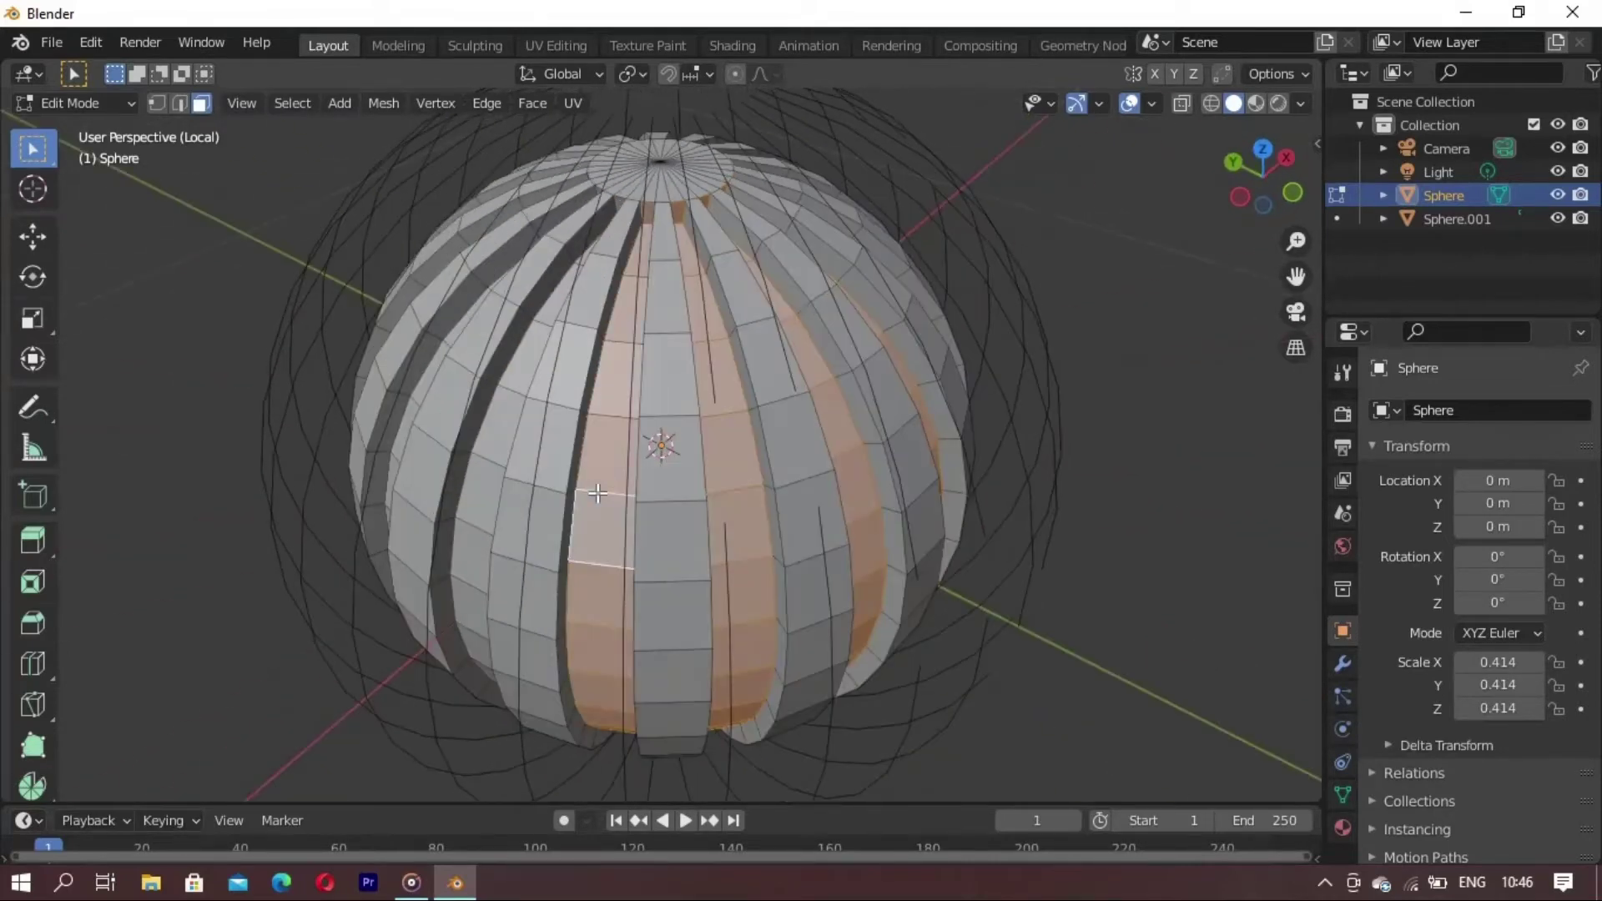
middle_drag(449, 502, 564, 493)
mouse_move(466, 453)
middle_down()
mouse_move(712, 558)
mouse_move(750, 407)
middle_up()
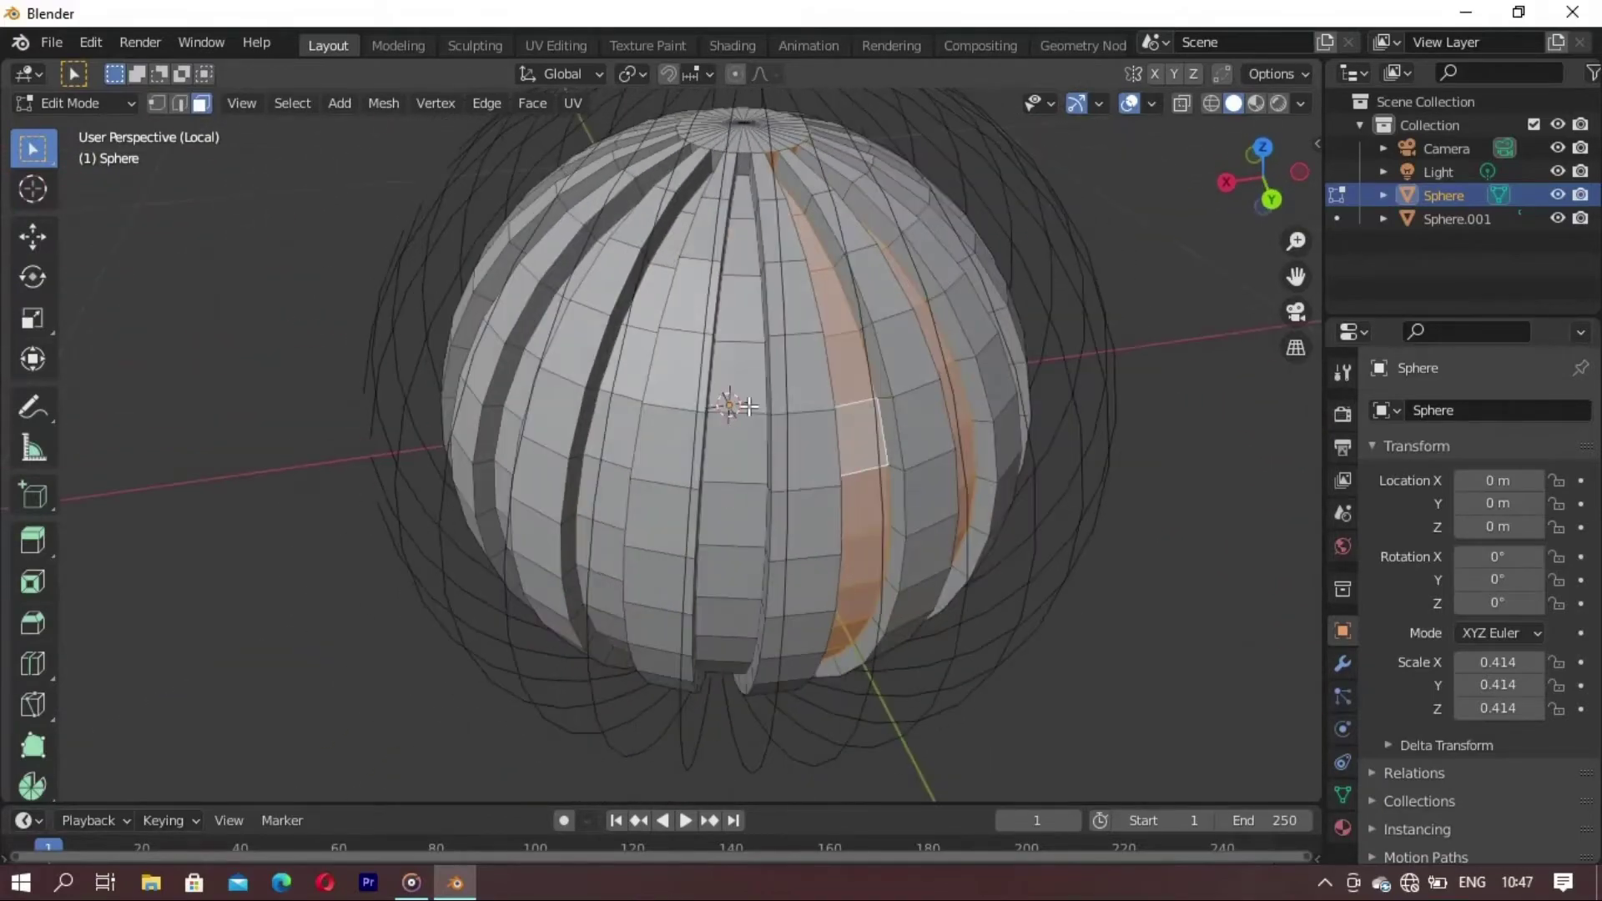
mouse_move(623, 392)
middle_down()
mouse_move(726, 489)
mouse_move(626, 376)
mouse_move(661, 626)
mouse_move(634, 686)
middle_up()
- Shrink the selected faces slightly, then delete them to leave gaps
key(s)
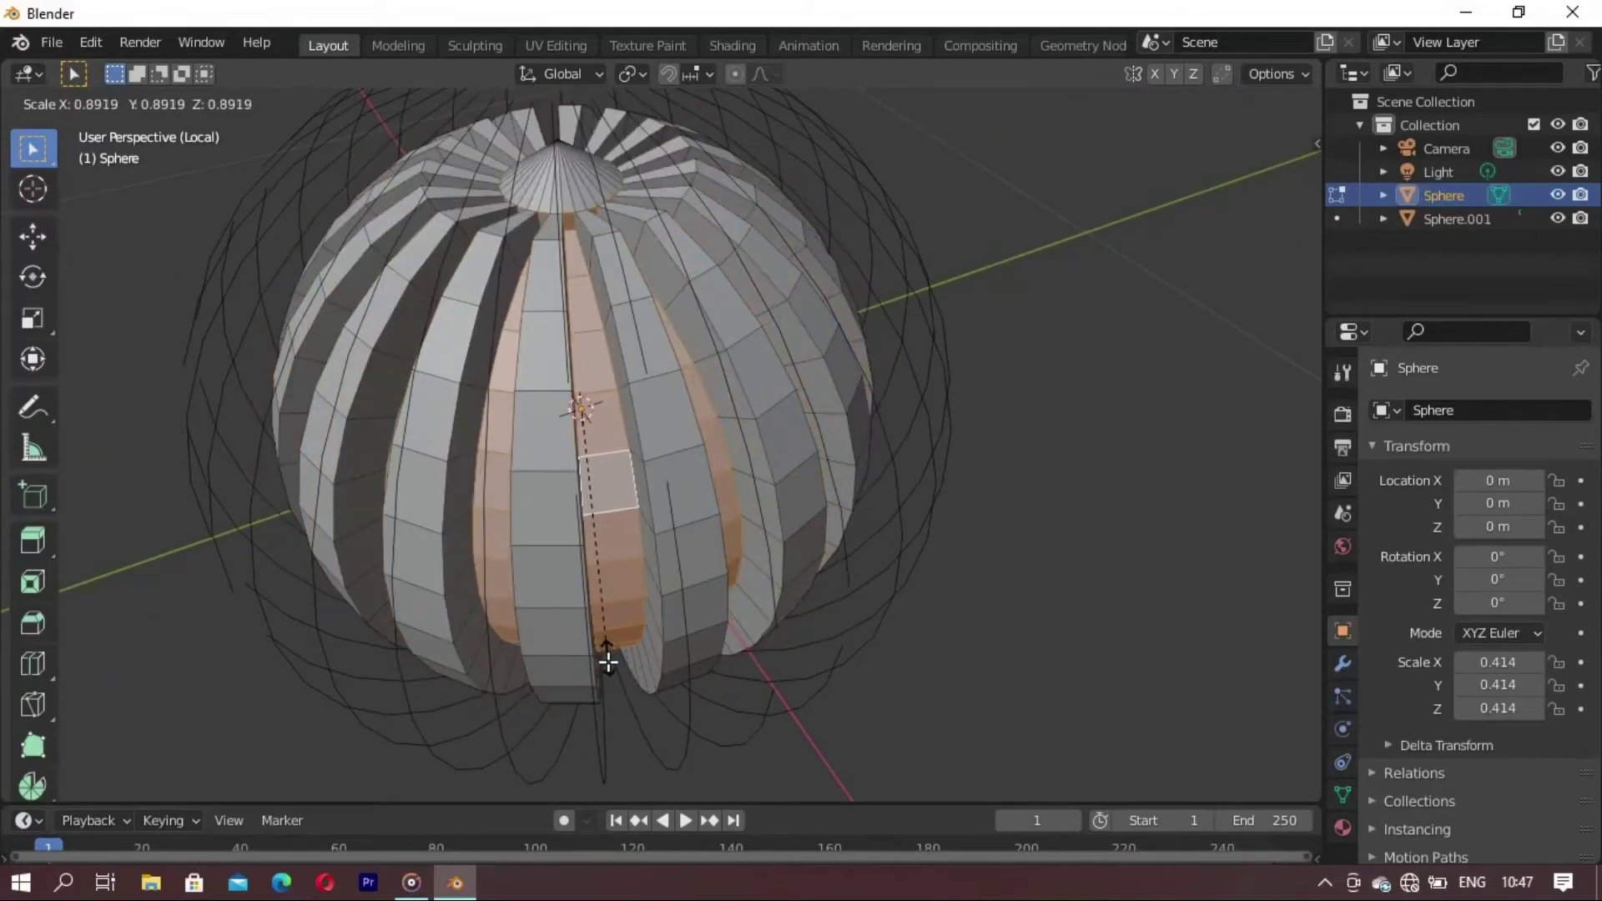
click(612, 663)
key(x)
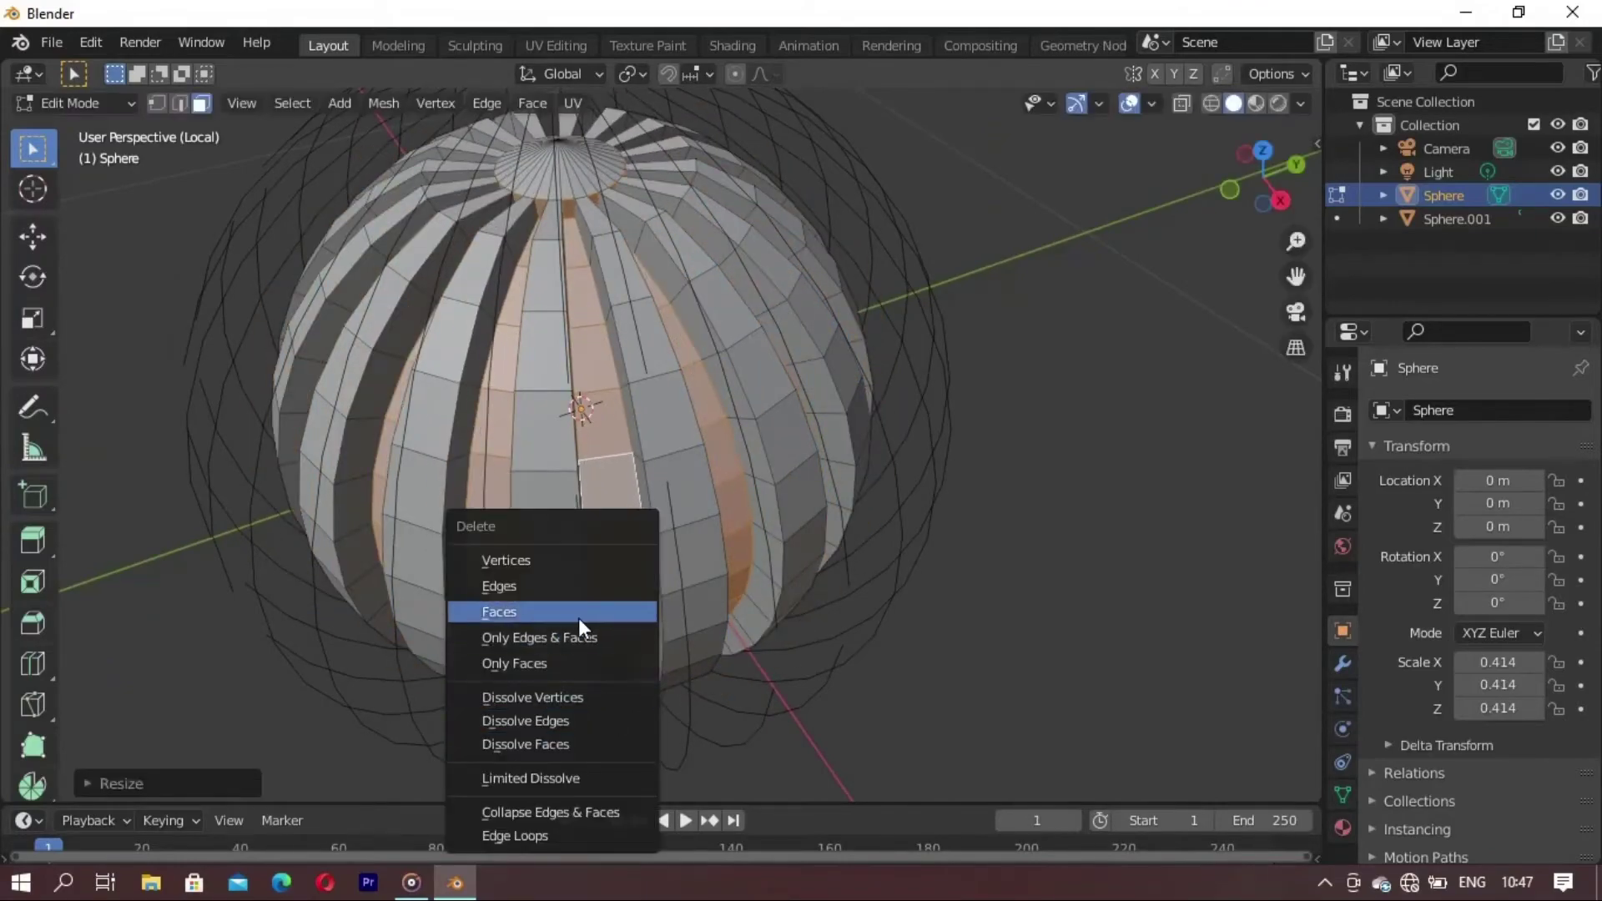
click(578, 619)
mouse_move(578, 619)
middle_down()
mouse_move(526, 565)
mouse_move(644, 636)
mouse_move(599, 501)
mouse_move(667, 604)
mouse_move(590, 561)
middle_up()
scroll(626, 559, down, 3)
- Exit local view and re-enter Edit Mode viewing the top pole
key(KP_Divide)
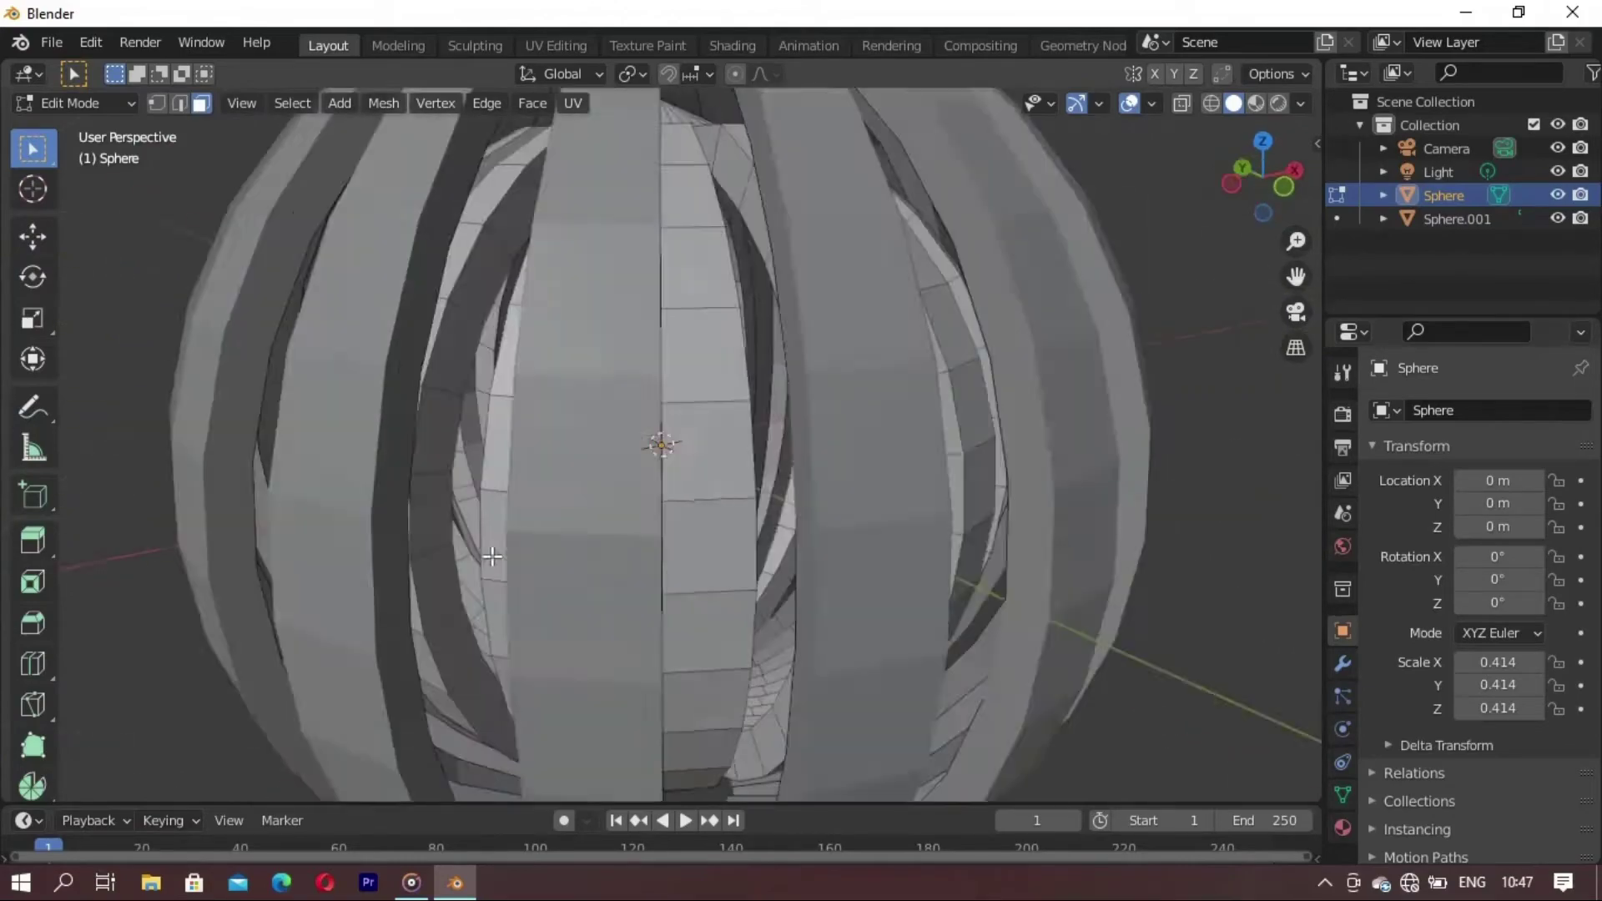
mouse_move(393, 579)
middle_down()
mouse_move(578, 658)
mouse_move(454, 672)
mouse_move(1126, 648)
mouse_move(608, 654)
mouse_move(567, 693)
mouse_move(1001, 518)
mouse_move(826, 451)
mouse_move(704, 562)
mouse_move(651, 351)
middle_up()
key(Tab)
click(1001, 518)
key(Tab)
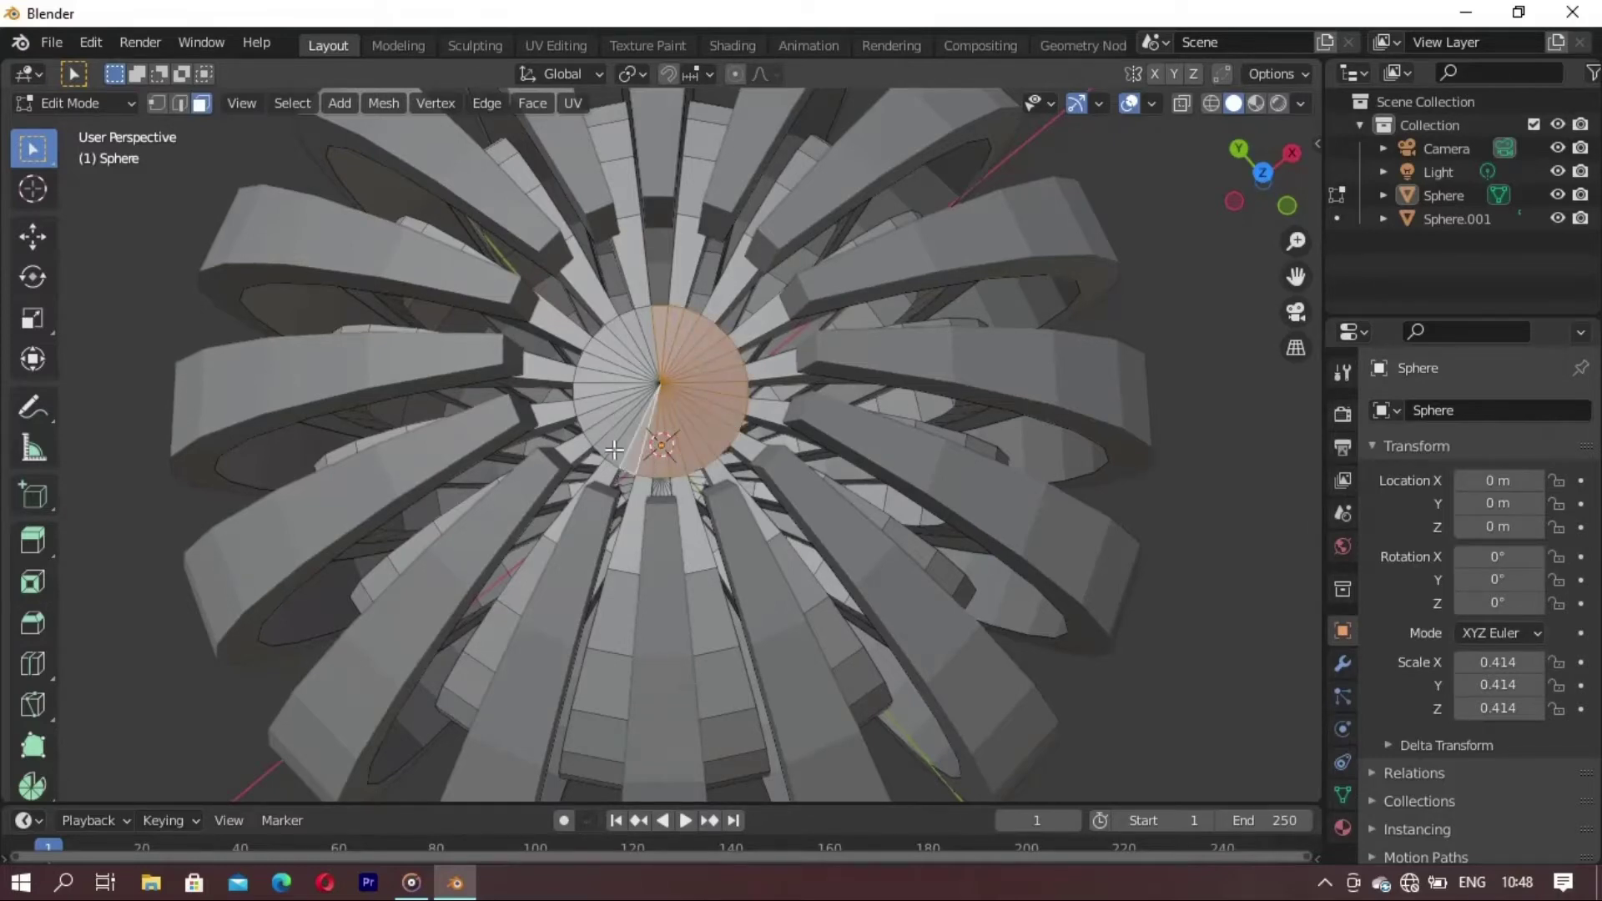
- Extrude the top pole faces upward twice to form a tall stem
middle_drag(636, 334, 901, 383)
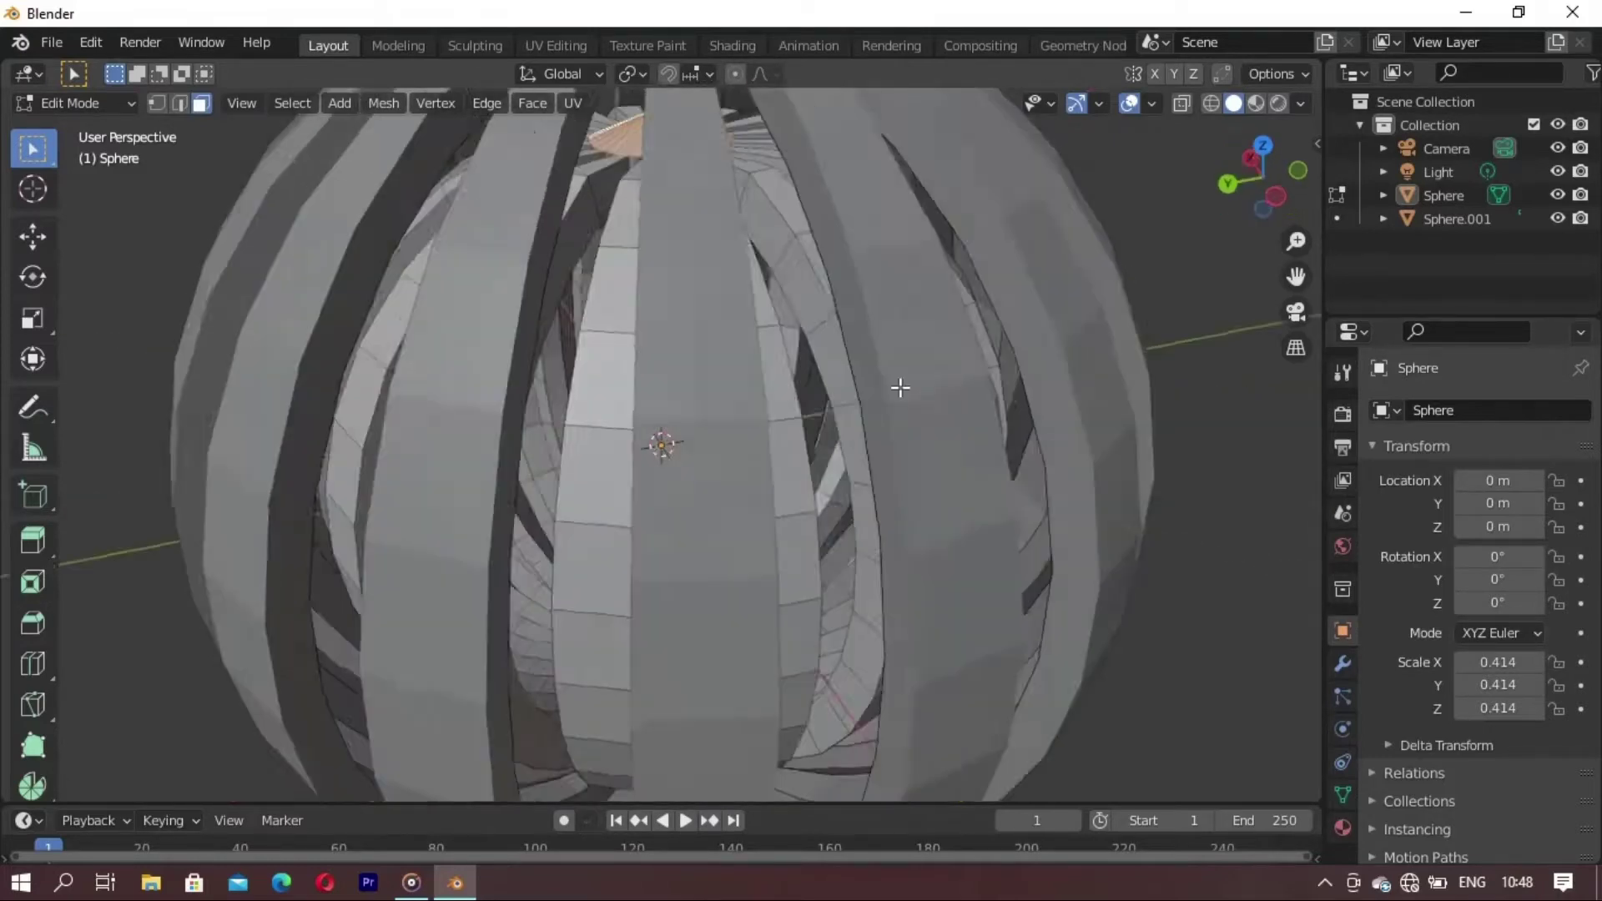
key(e)
right_click(895, 396)
scroll(894, 395, down, 5)
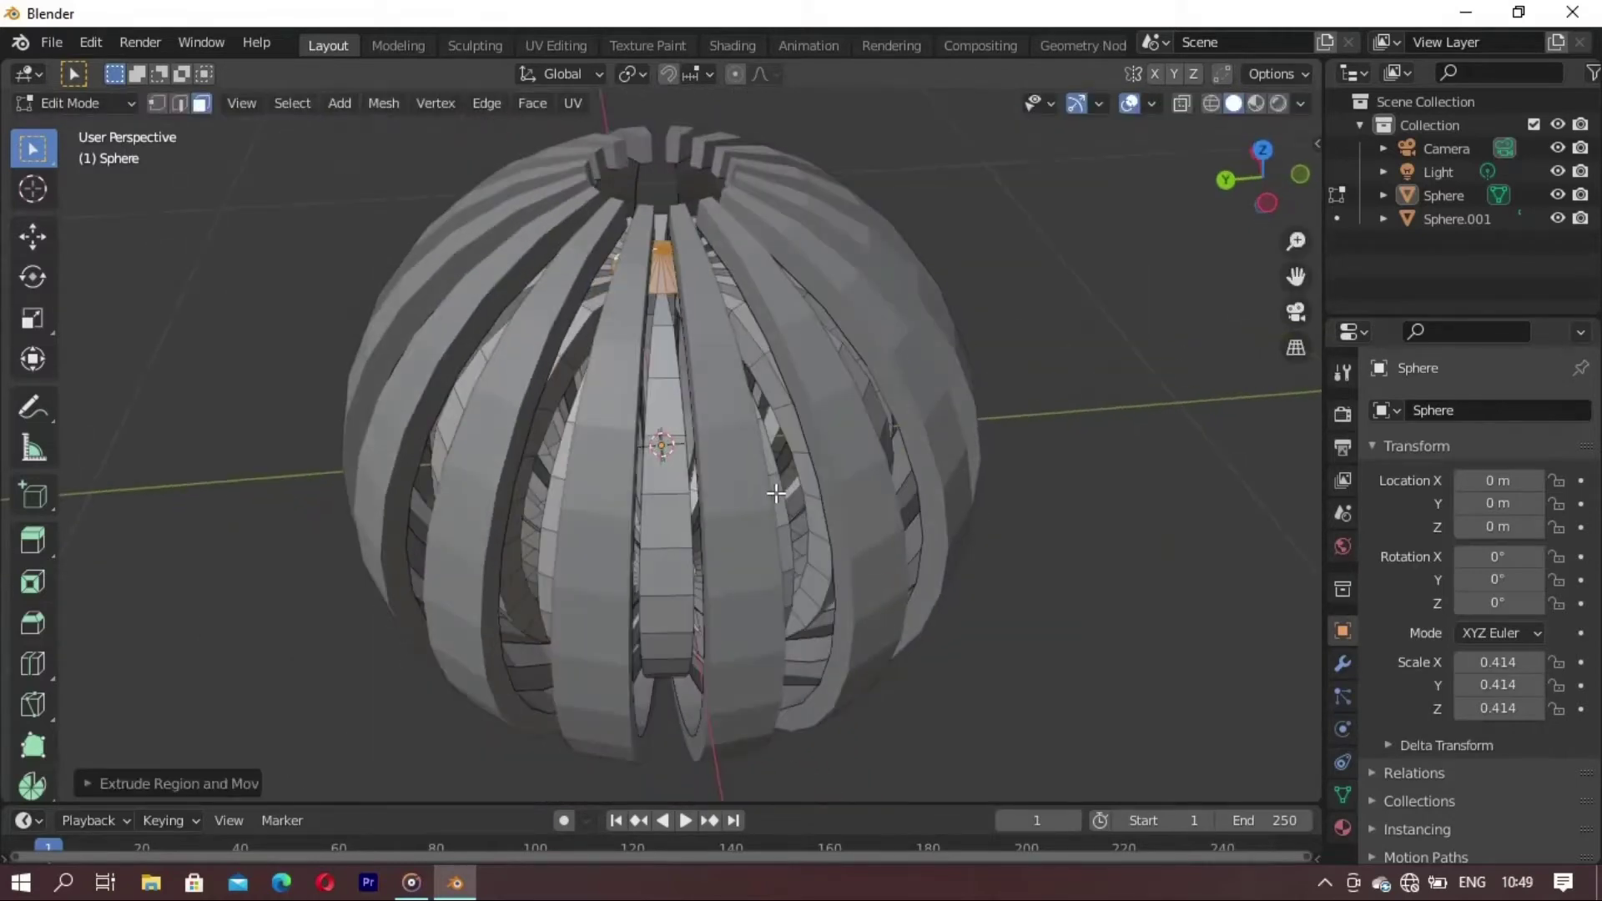
key(e)
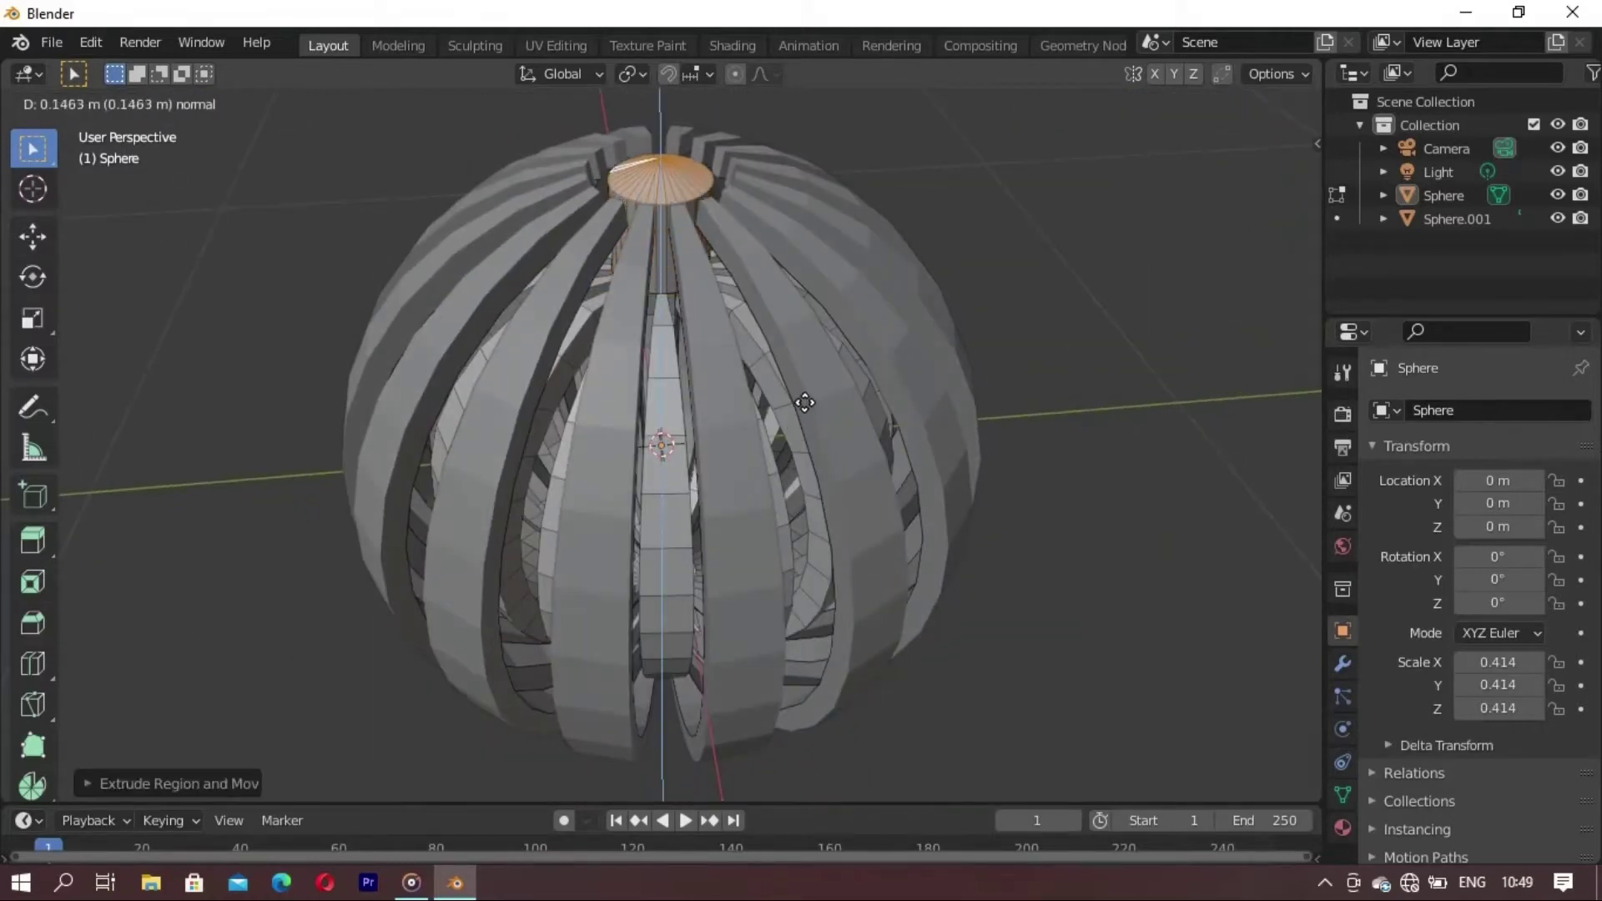
click(818, 303)
scroll(784, 505, down, 3)
key(e)
click(662, 535)
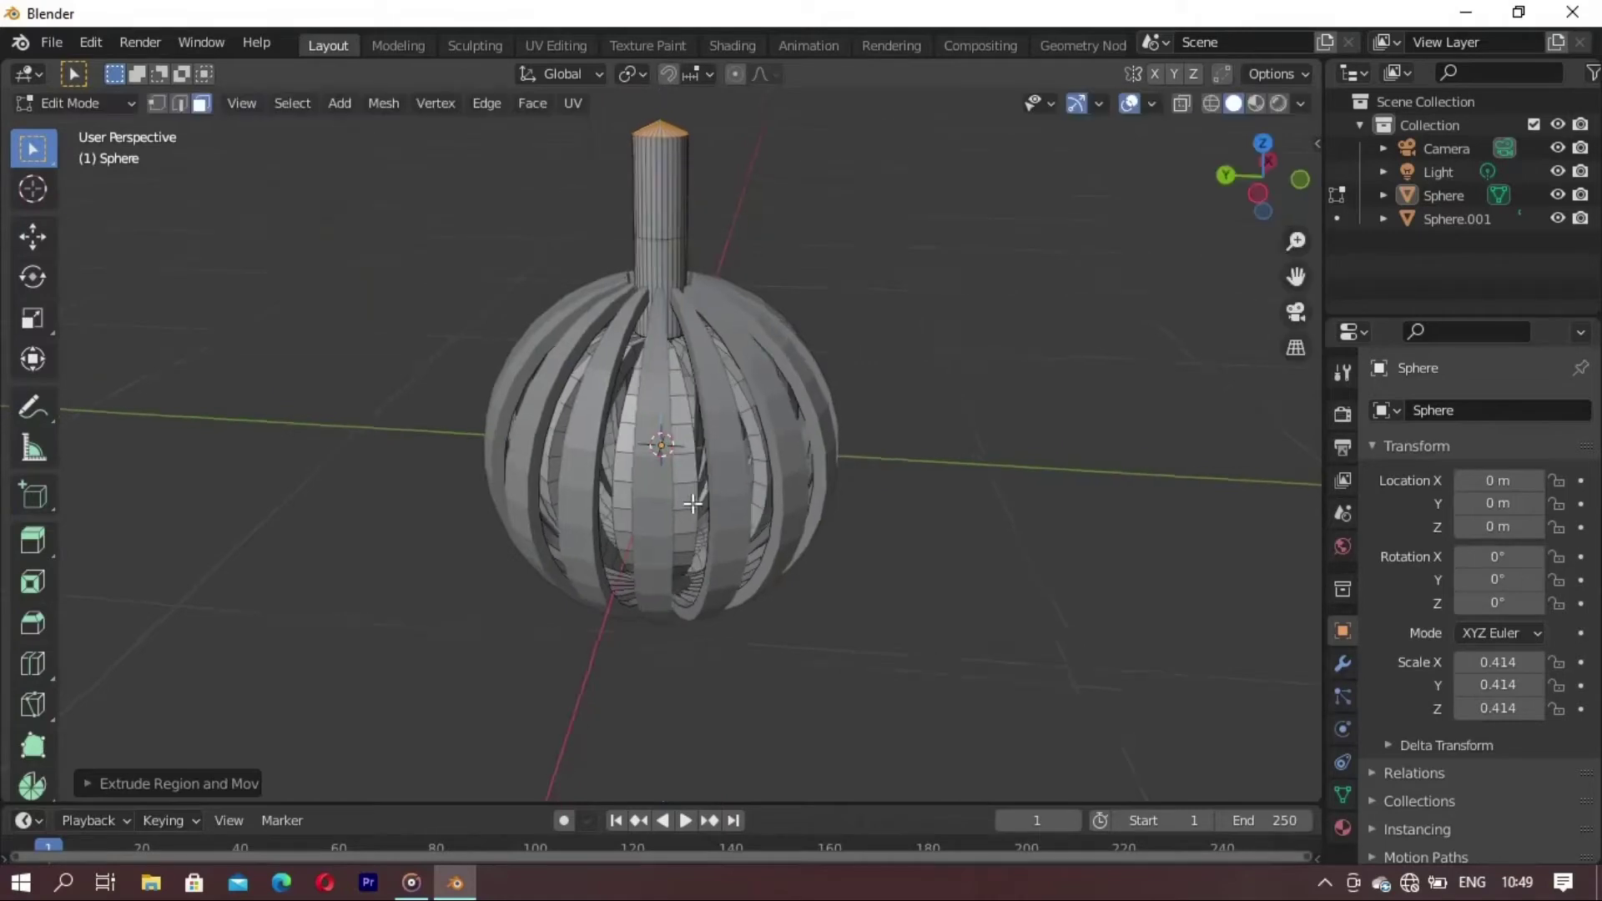
- Scale the stem's top face narrower, then return to Object Mode
key(Tab)
middle_drag(738, 515, 744, 413)
key(Tab)
scroll(744, 413, up, 3)
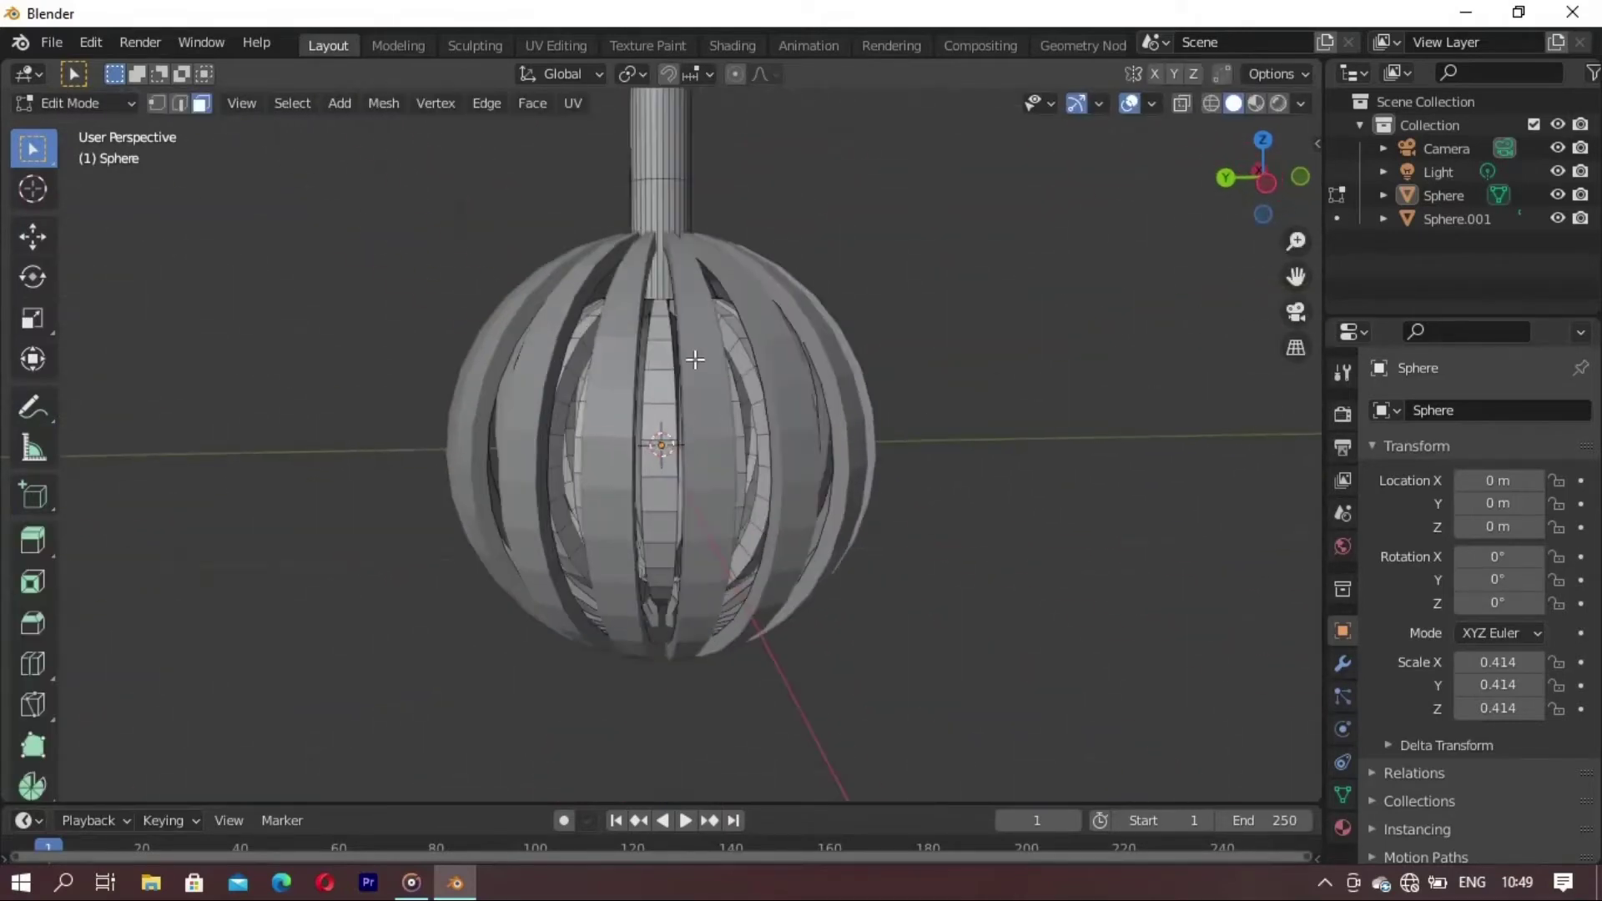
mouse_move(698, 358)
middle_down()
mouse_move(743, 534)
mouse_move(784, 467)
middle_up()
scroll(689, 439, down, 3)
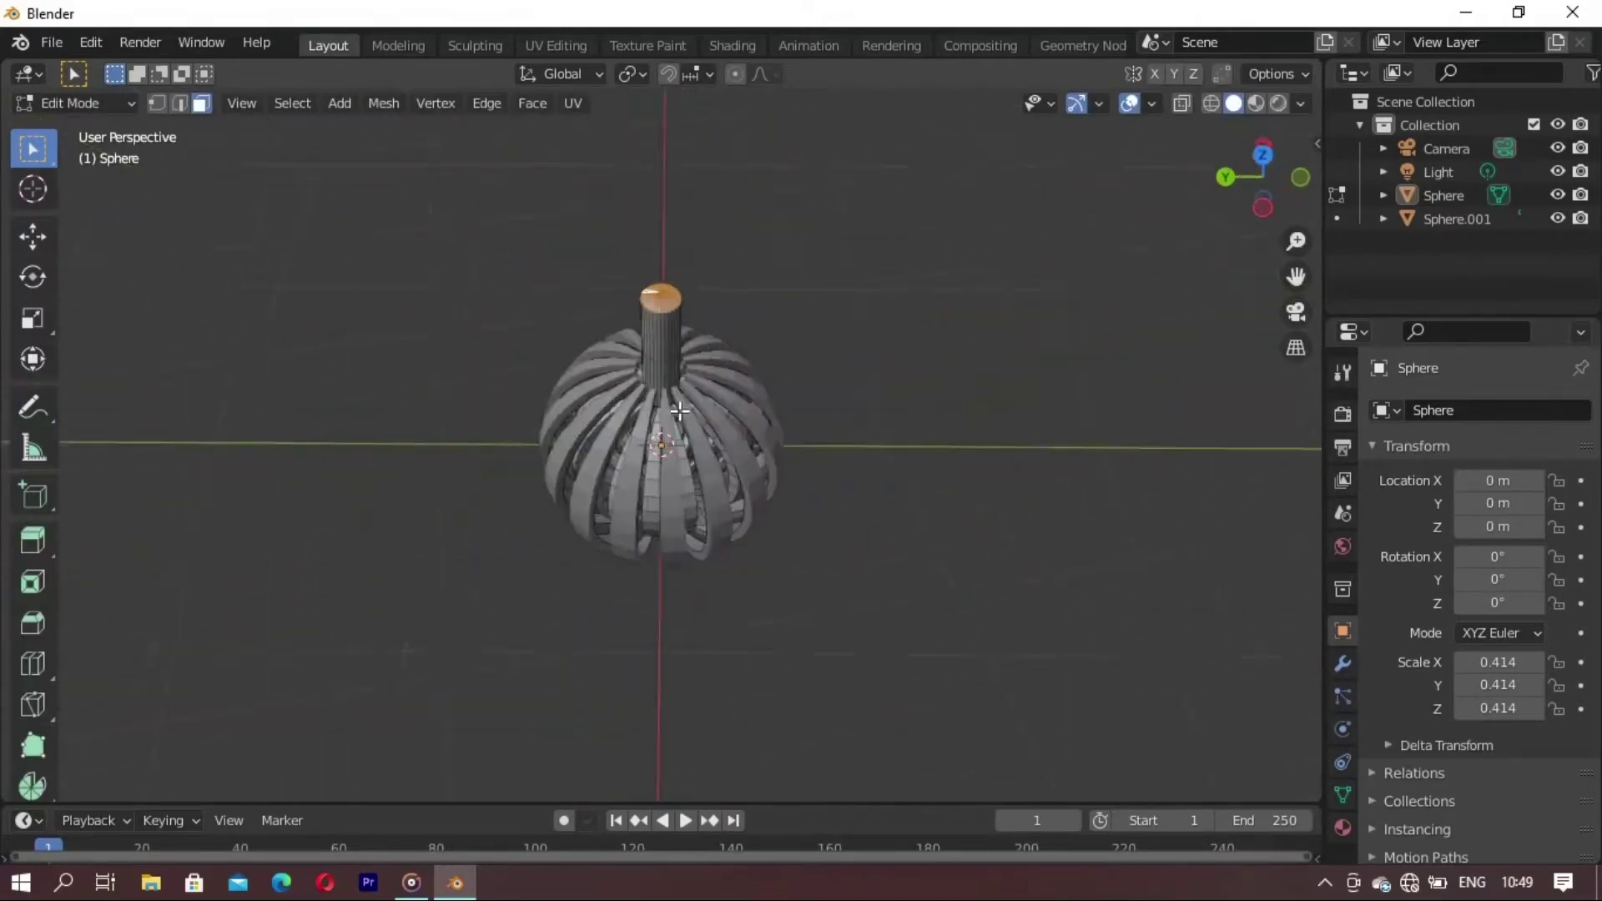
key(s)
click(713, 580)
scroll(726, 509, up, 3)
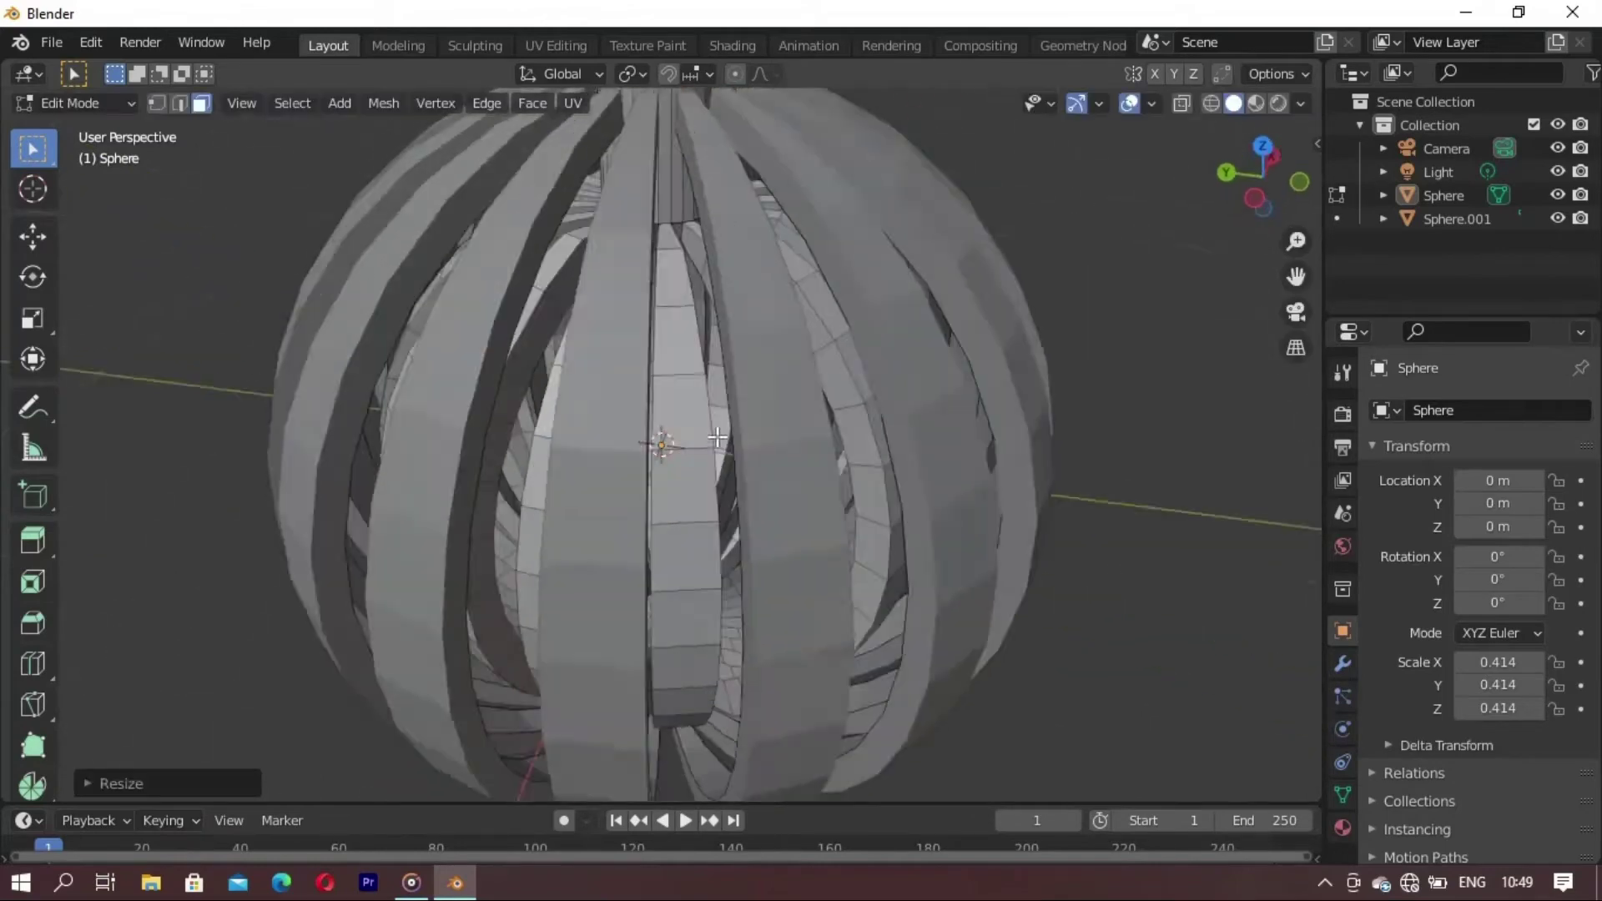
mouse_move(726, 509)
middle_down()
mouse_move(668, 189)
mouse_move(696, 315)
mouse_move(733, 321)
mouse_move(704, 208)
mouse_move(679, 250)
middle_up()
key(Tab)
- Isolate the outer strips object Sphere.001 in Edit Mode and scale its selected faces
click(740, 320)
key(Tab)
key(KP_Divide)
scroll(636, 280, up, 2)
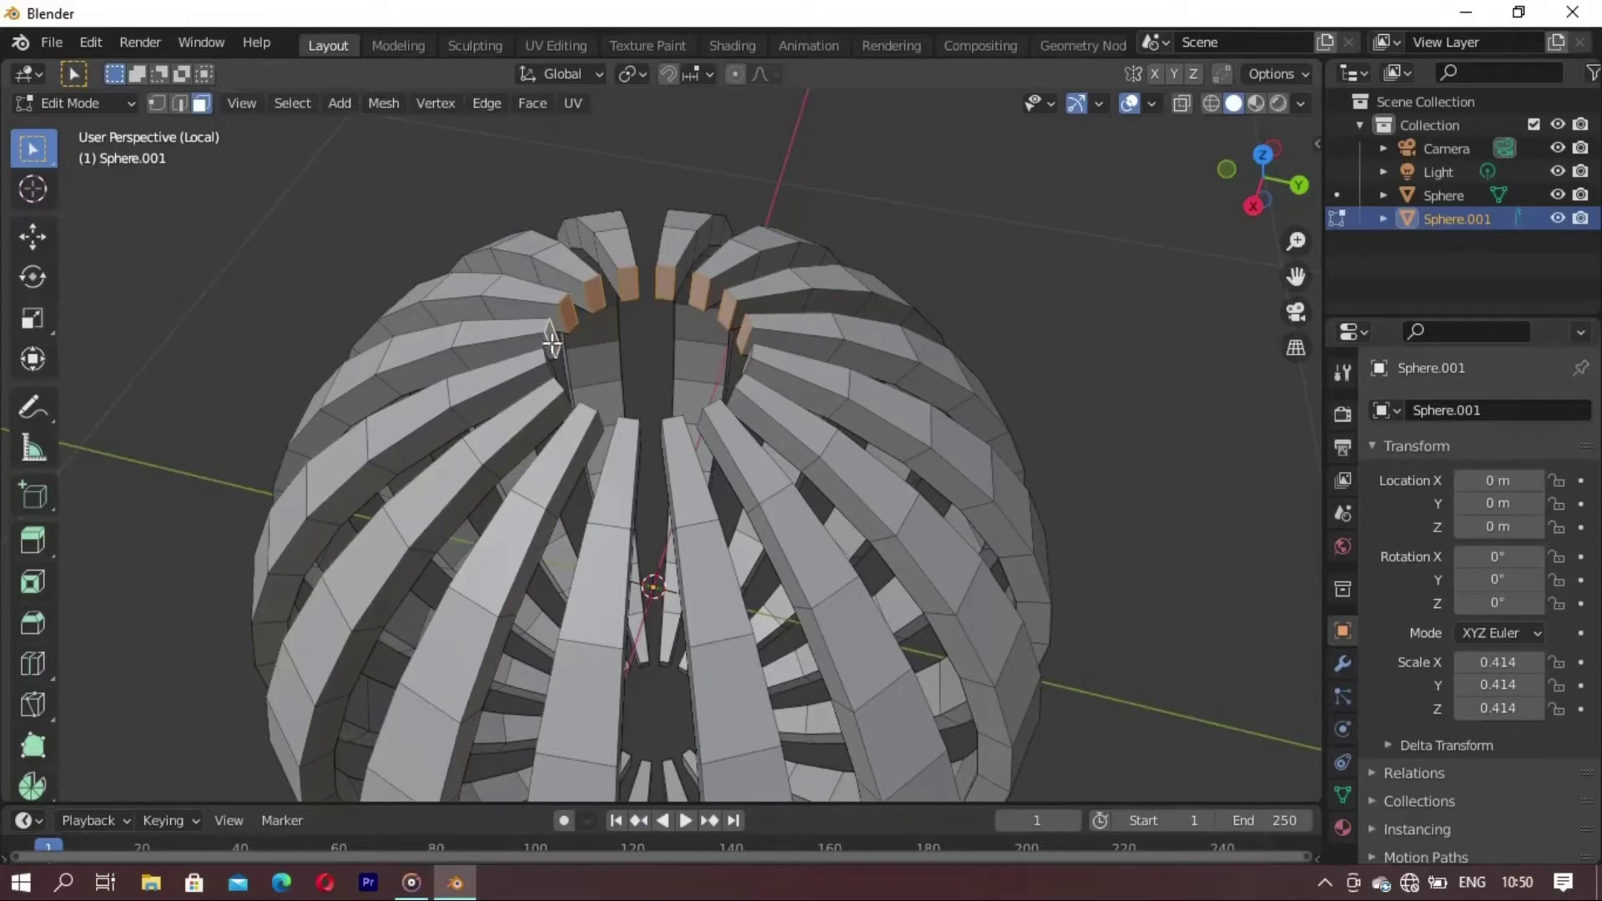
mouse_move(552, 342)
middle_down()
mouse_move(484, 218)
mouse_move(401, 334)
mouse_move(542, 125)
mouse_move(634, 334)
mouse_move(751, 468)
middle_up()
scroll(855, 539, down, 3)
key(s)
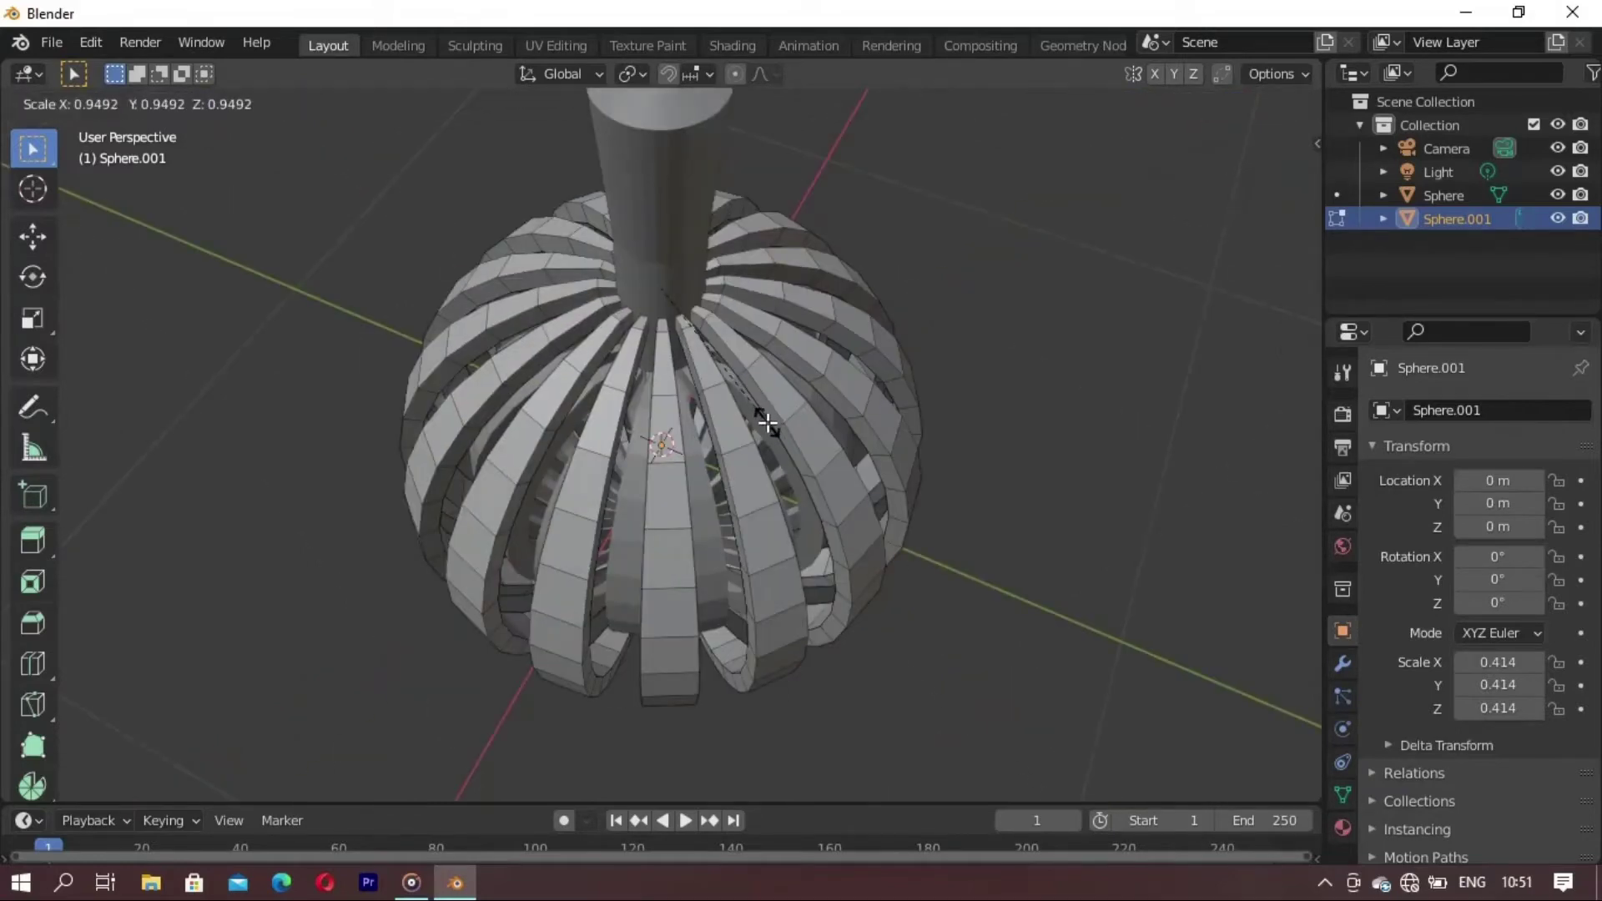
click(766, 424)
mouse_move(766, 424)
middle_down()
mouse_move(705, 404)
mouse_move(661, 293)
mouse_move(638, 294)
mouse_move(659, 417)
mouse_move(476, 347)
mouse_move(708, 544)
mouse_move(696, 434)
middle_up()
key(Tab)
key(Tab)
- Extrude the selected Sphere.001 strip faces along their normals
middle_drag(776, 311, 641, 255)
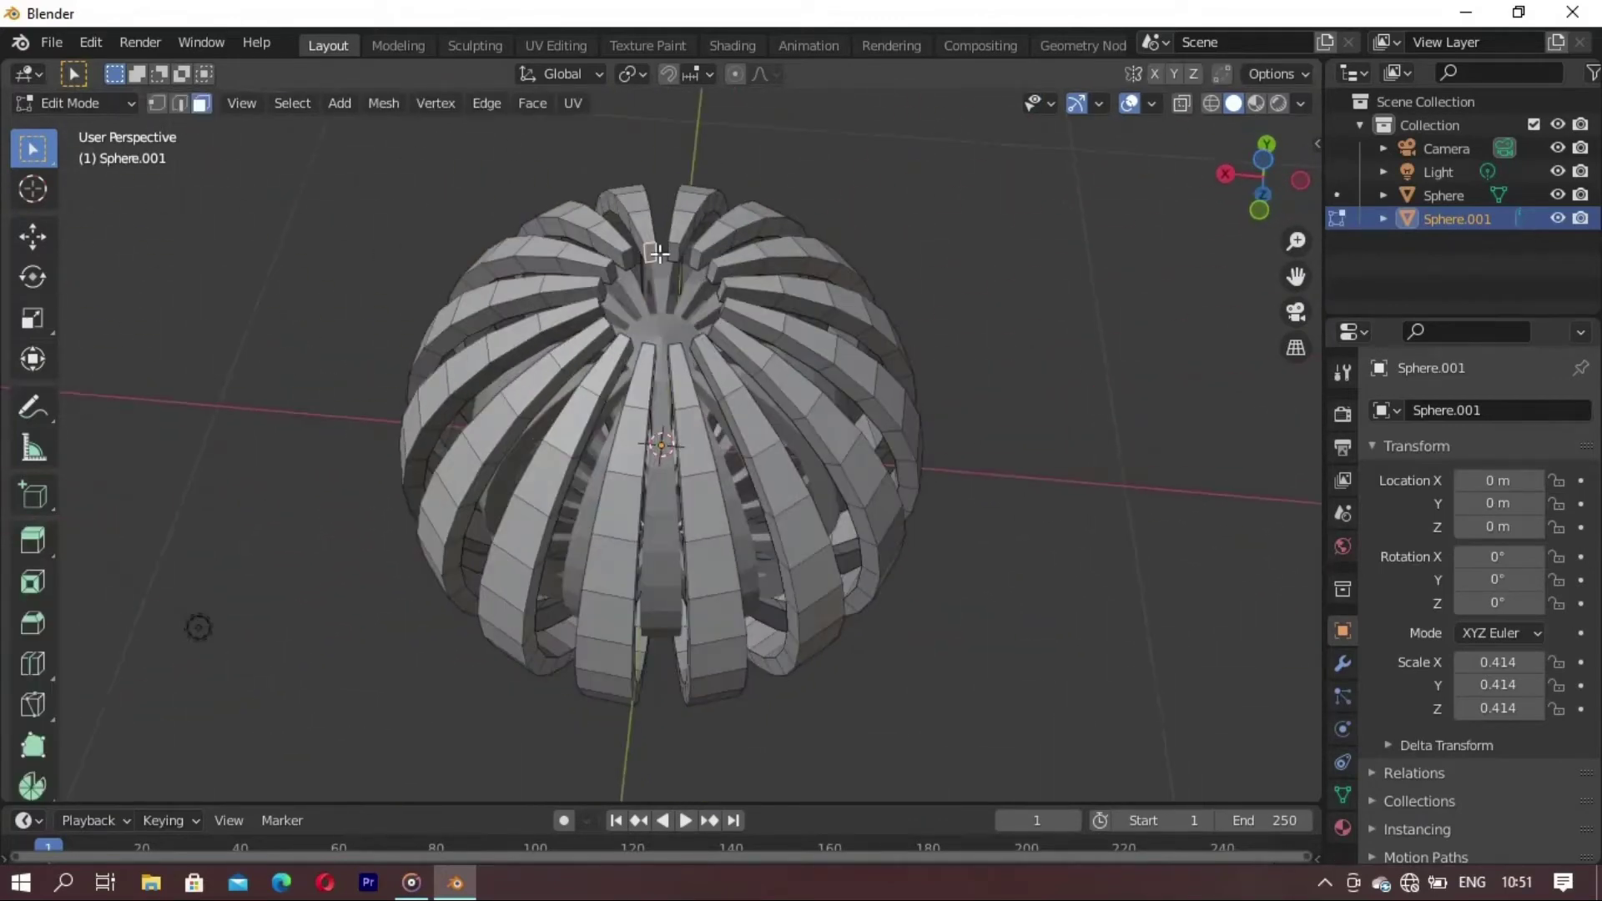
mouse_move(721, 289)
middle_down()
mouse_move(689, 266)
mouse_move(617, 265)
middle_up()
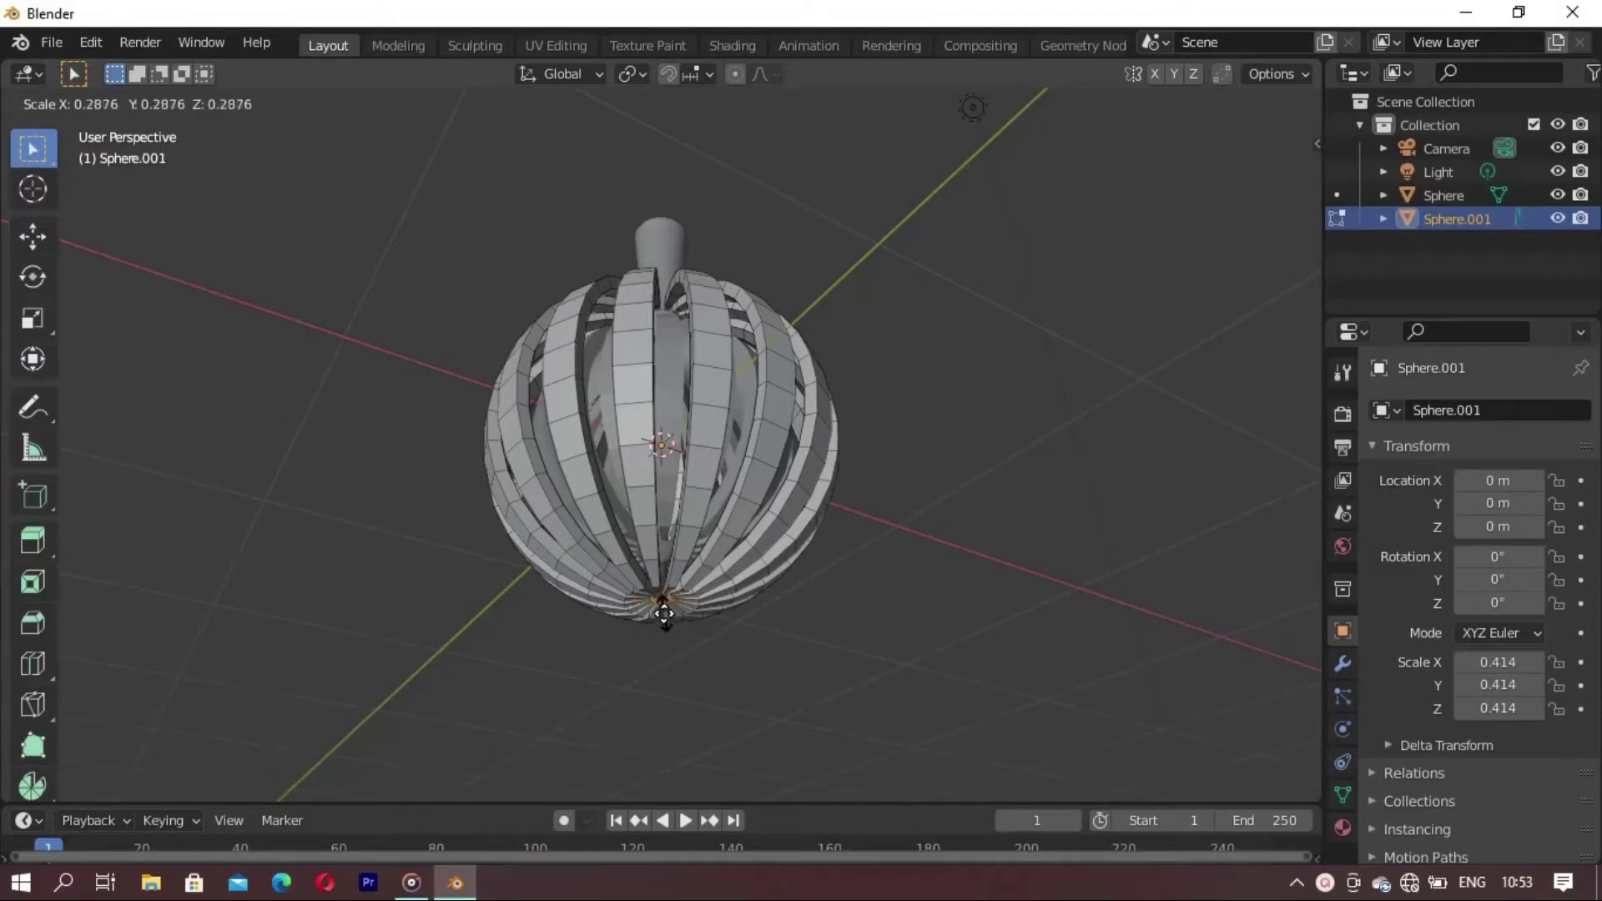
key(Escape)
middle_drag(557, 673, 634, 636)
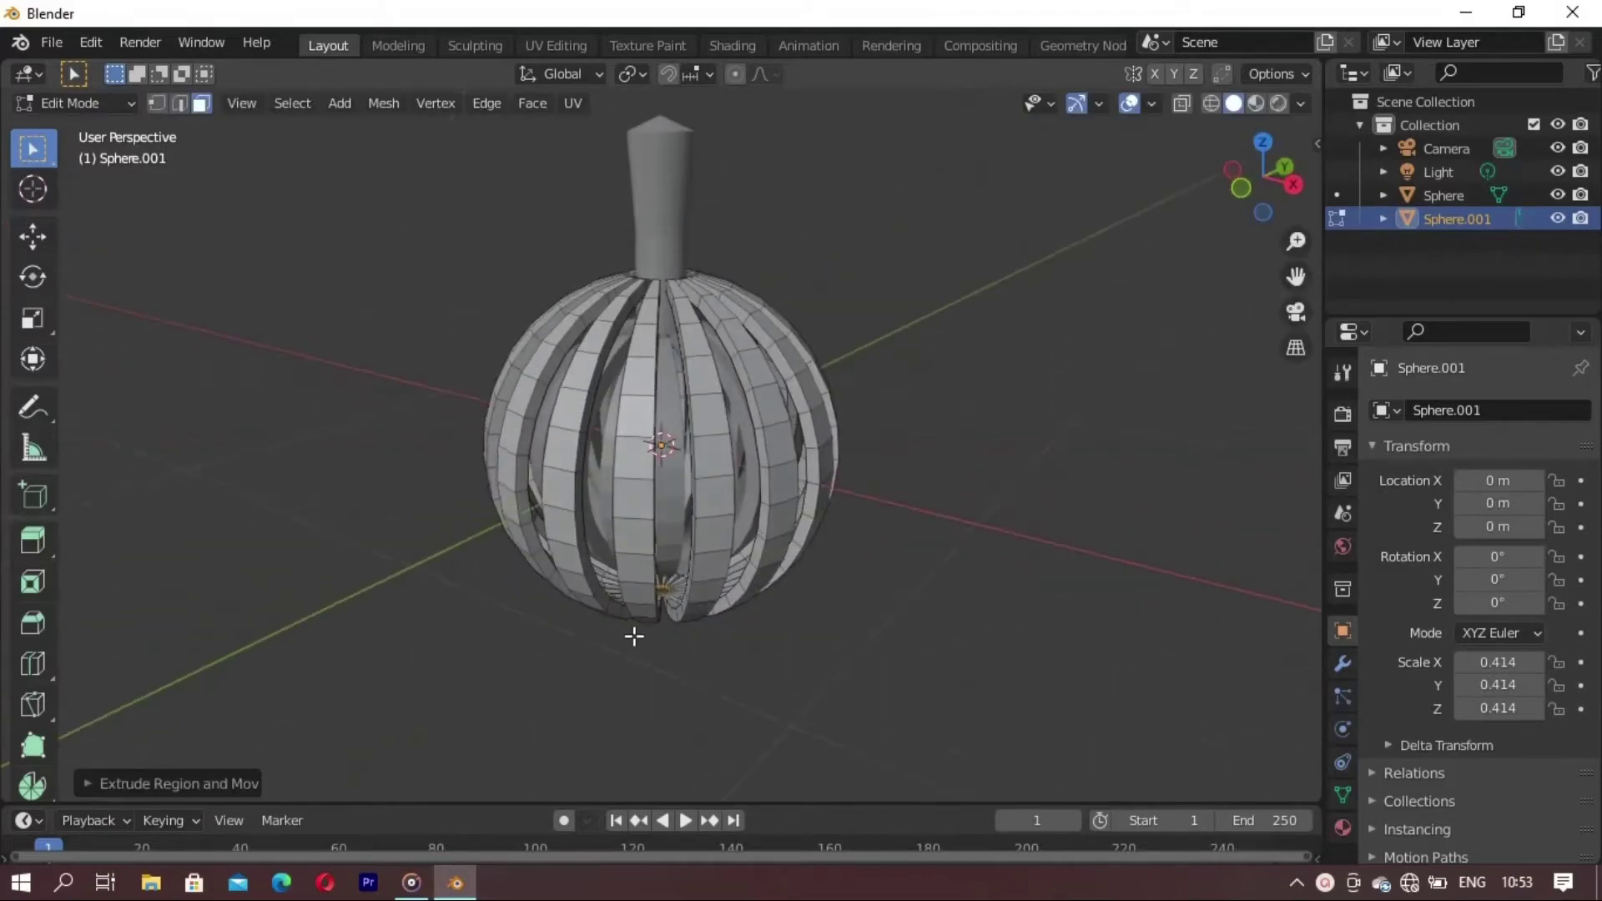
key(e)
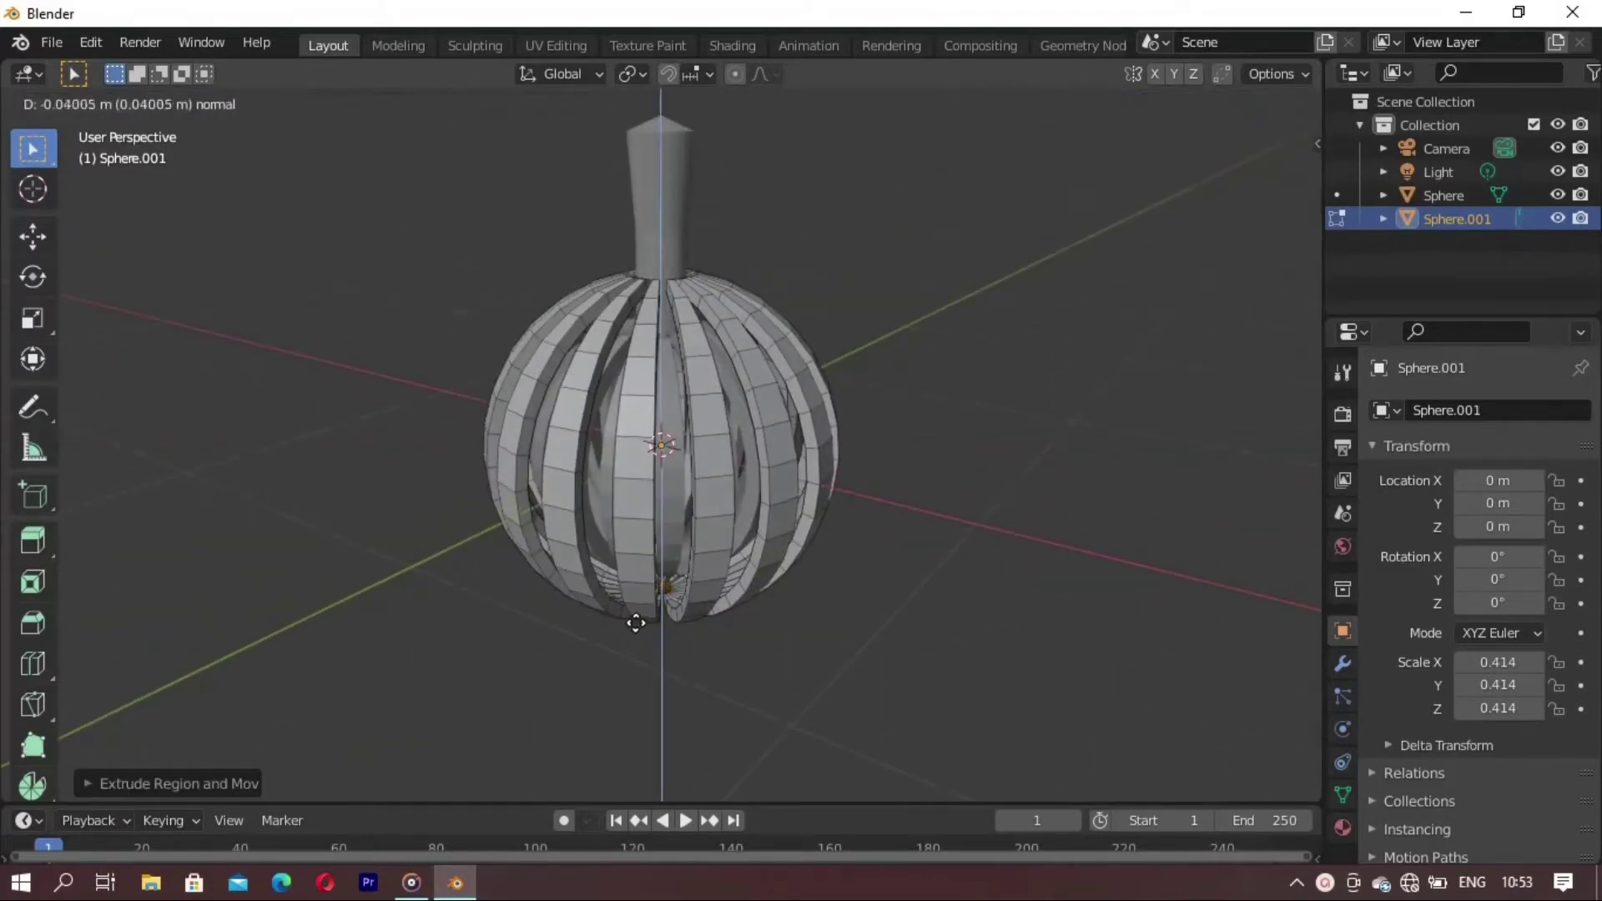
click(636, 611)
mouse_move(637, 612)
middle_down()
mouse_move(665, 443)
mouse_move(620, 407)
mouse_move(630, 392)
mouse_move(606, 358)
middle_up()
scroll(654, 447, up, 3)
scroll(618, 372, up, 4)
- Shrink the selected centre vertices so the strips close around the stem base
key(slash)
mouse_move(672, 566)
middle_down()
mouse_move(762, 561)
mouse_move(607, 726)
mouse_move(619, 692)
mouse_move(658, 679)
mouse_move(643, 690)
mouse_move(667, 703)
mouse_move(669, 760)
mouse_move(660, 733)
mouse_move(615, 733)
mouse_move(715, 690)
mouse_move(638, 698)
mouse_move(744, 687)
middle_up()
scroll(762, 561, up, 5)
key(s)
click(661, 737)
scroll(641, 718, down, 3)
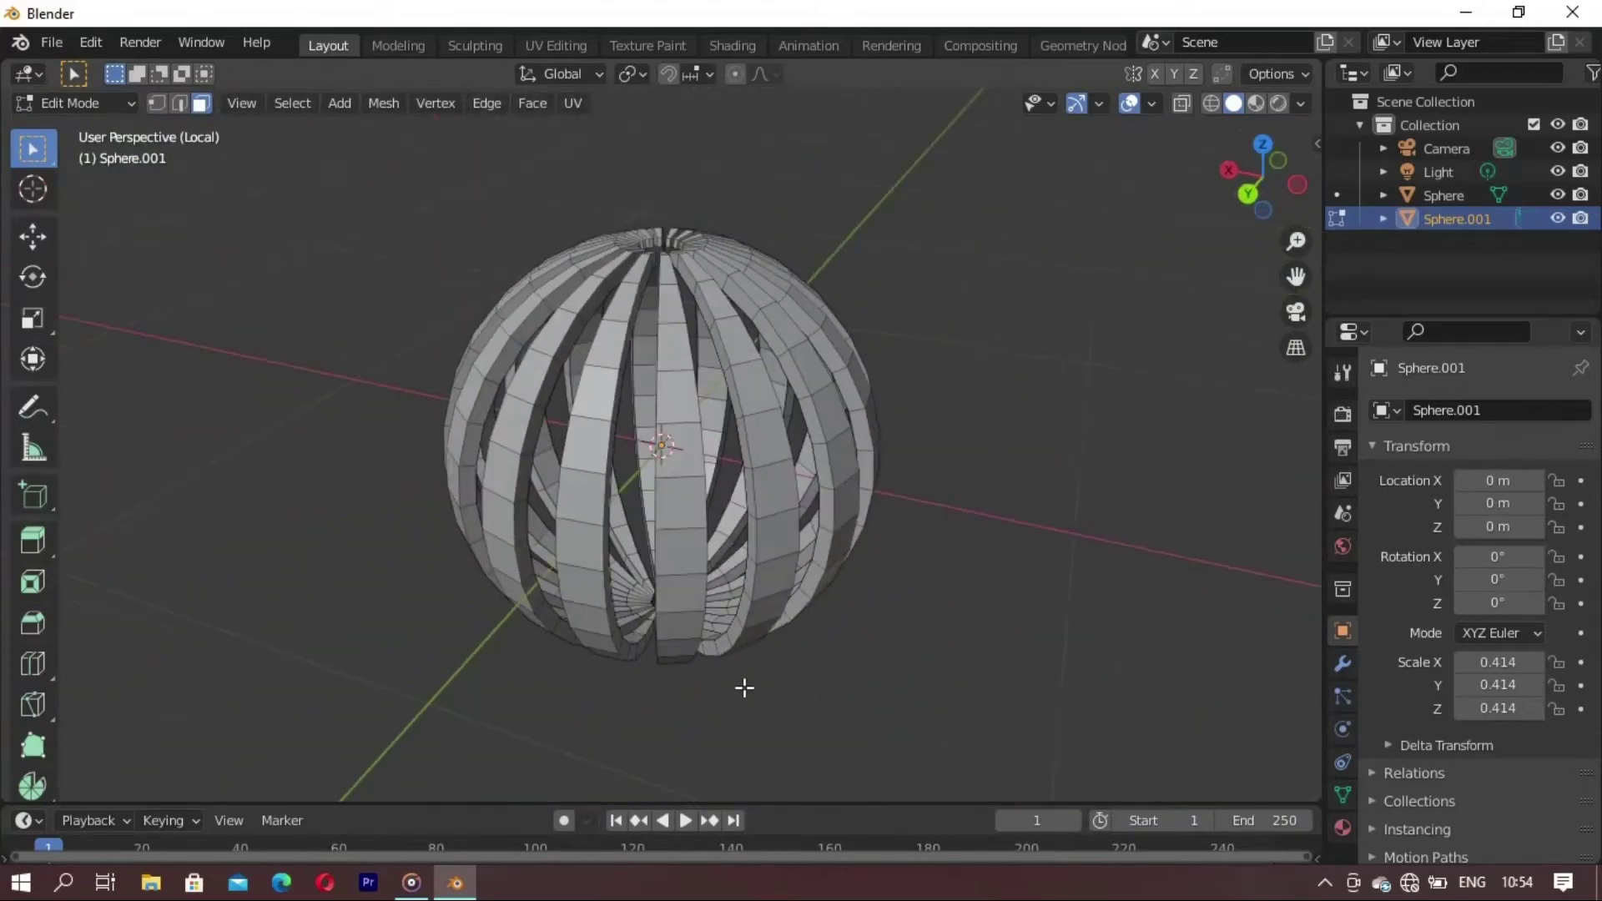
- Scale the whole strips mesh slightly smaller and return to the full scene
key(a)
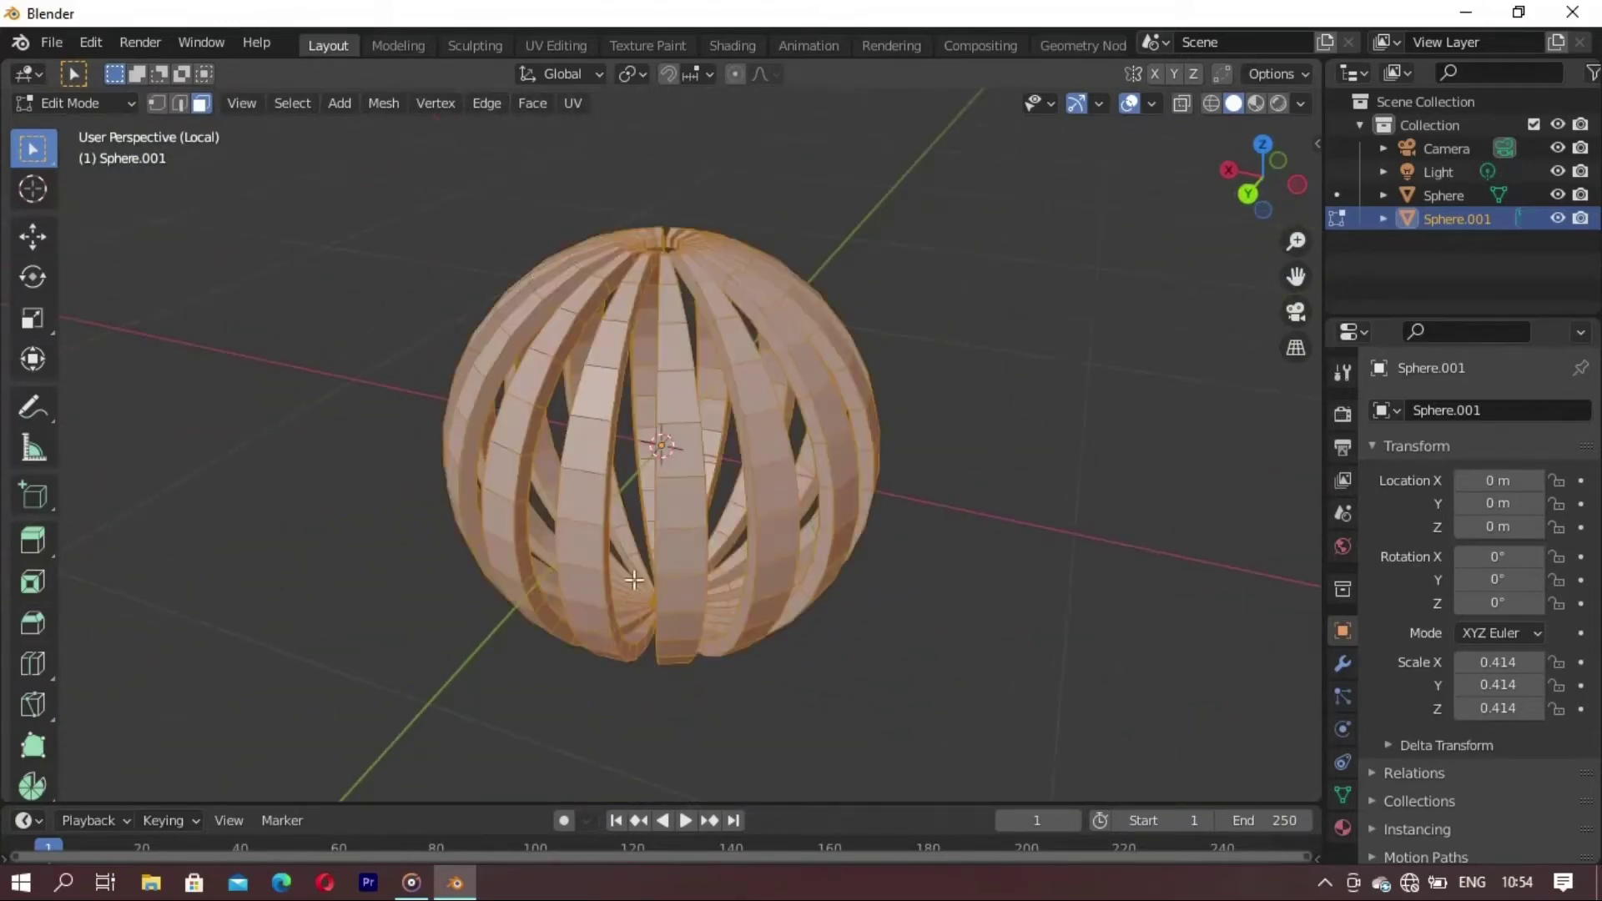
middle_drag(680, 526, 699, 636)
key(s)
click(695, 632)
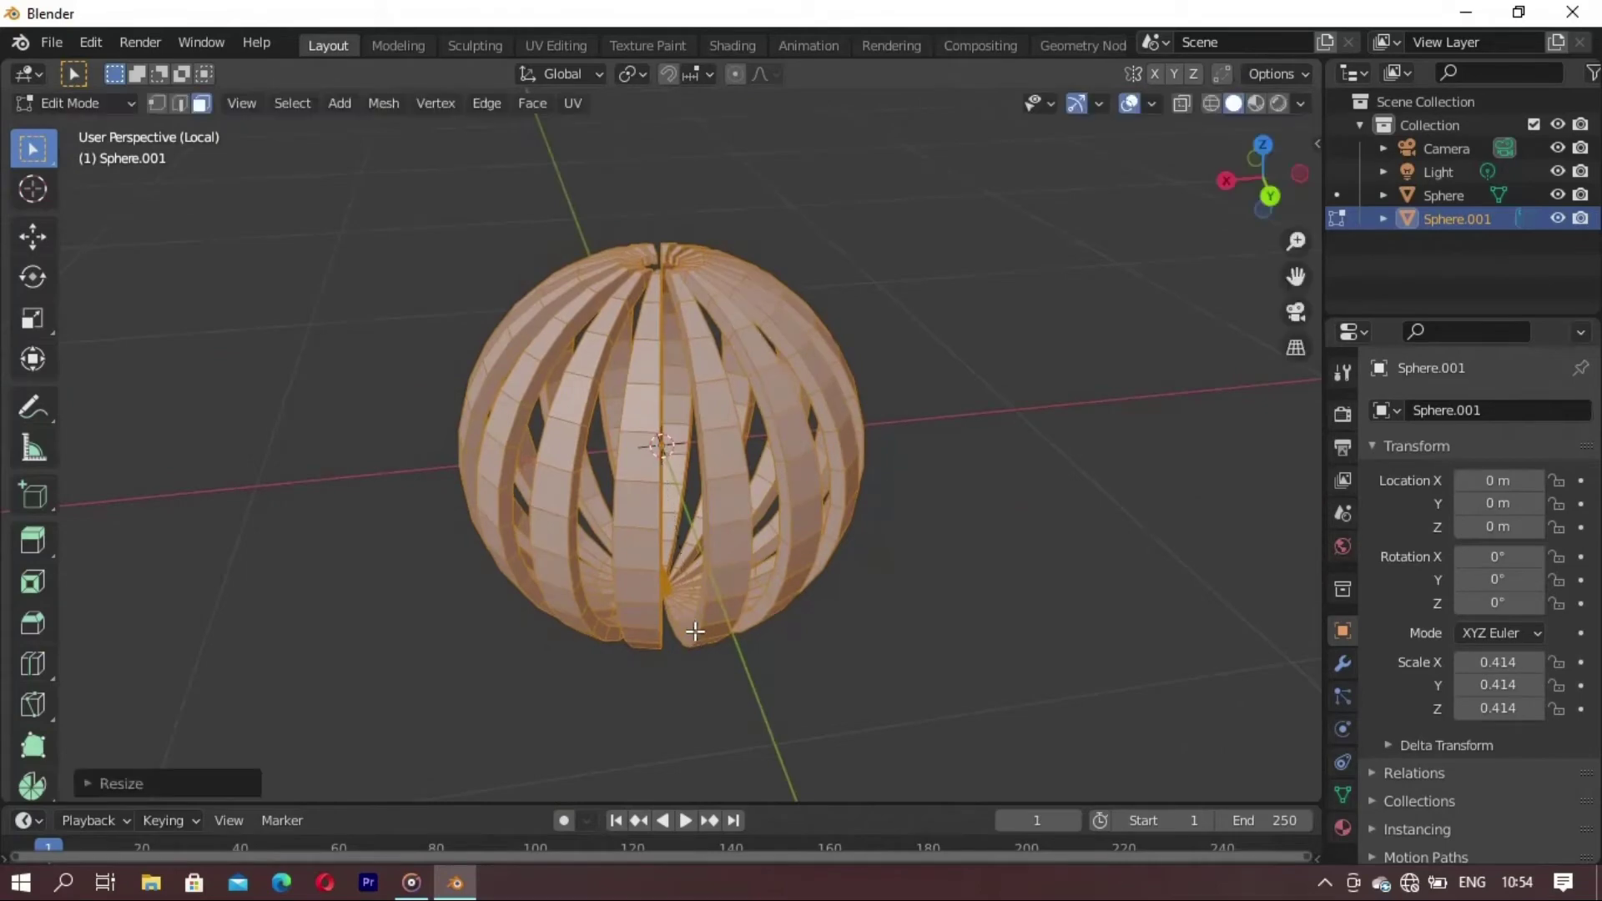
key(alt+a)
key(KP_Divide)
mouse_move(648, 595)
middle_down()
mouse_move(726, 465)
mouse_move(823, 565)
mouse_move(676, 498)
middle_up()
key(Tab)
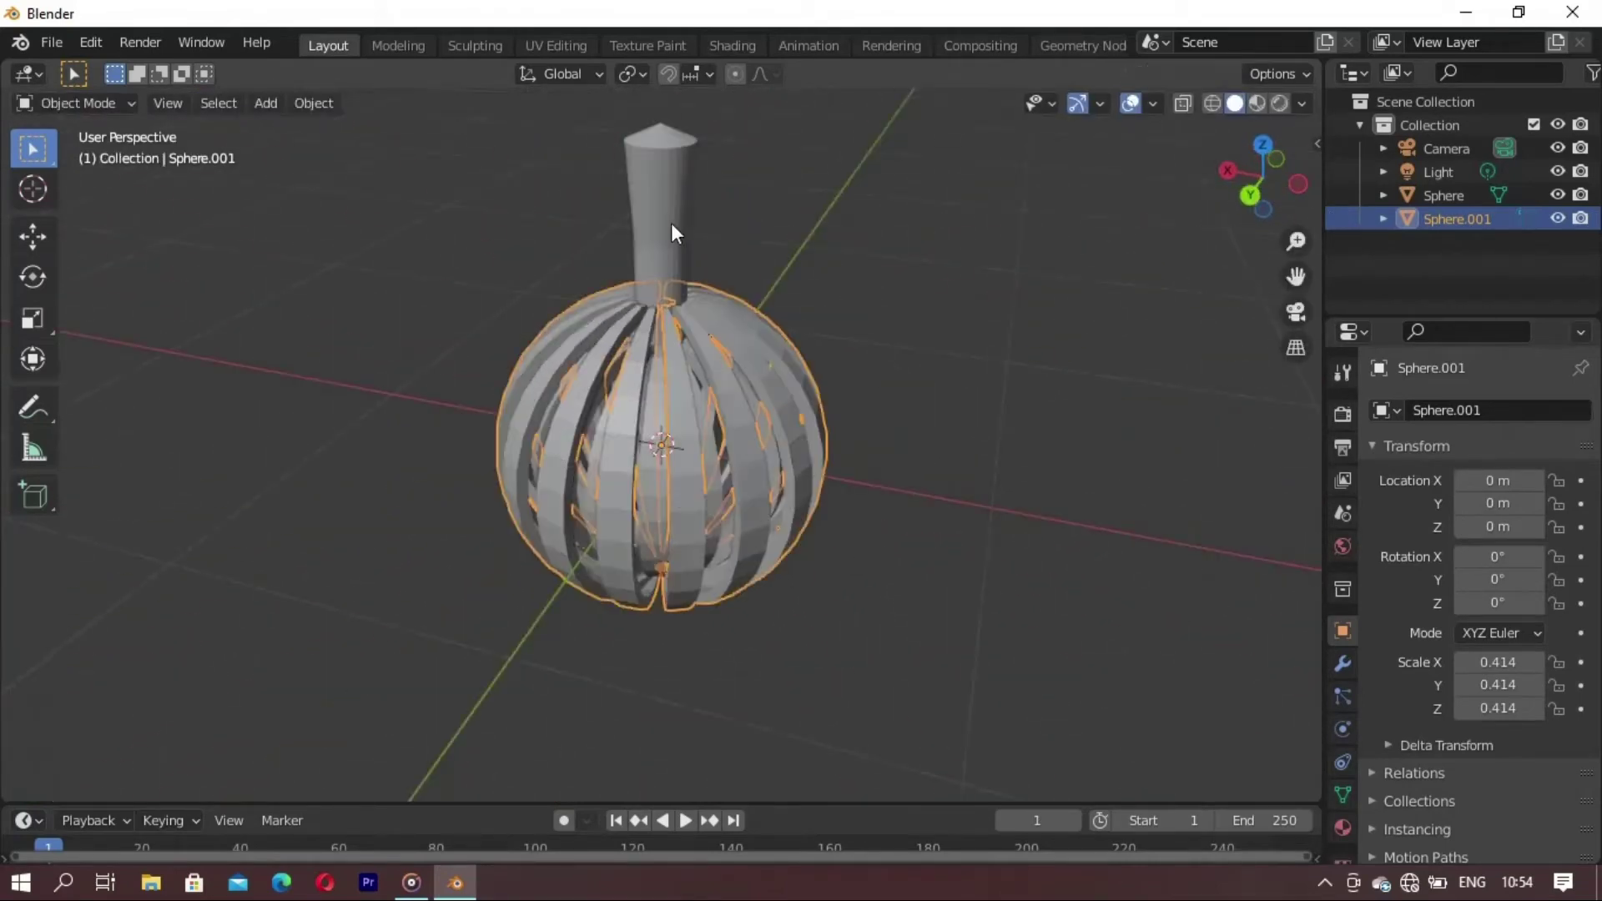
click(669, 207)
key(Tab)
- Add an edge loop near the neck base and scale it into a wide collar
middle_drag(667, 409, 665, 416)
scroll(665, 416, up, 3)
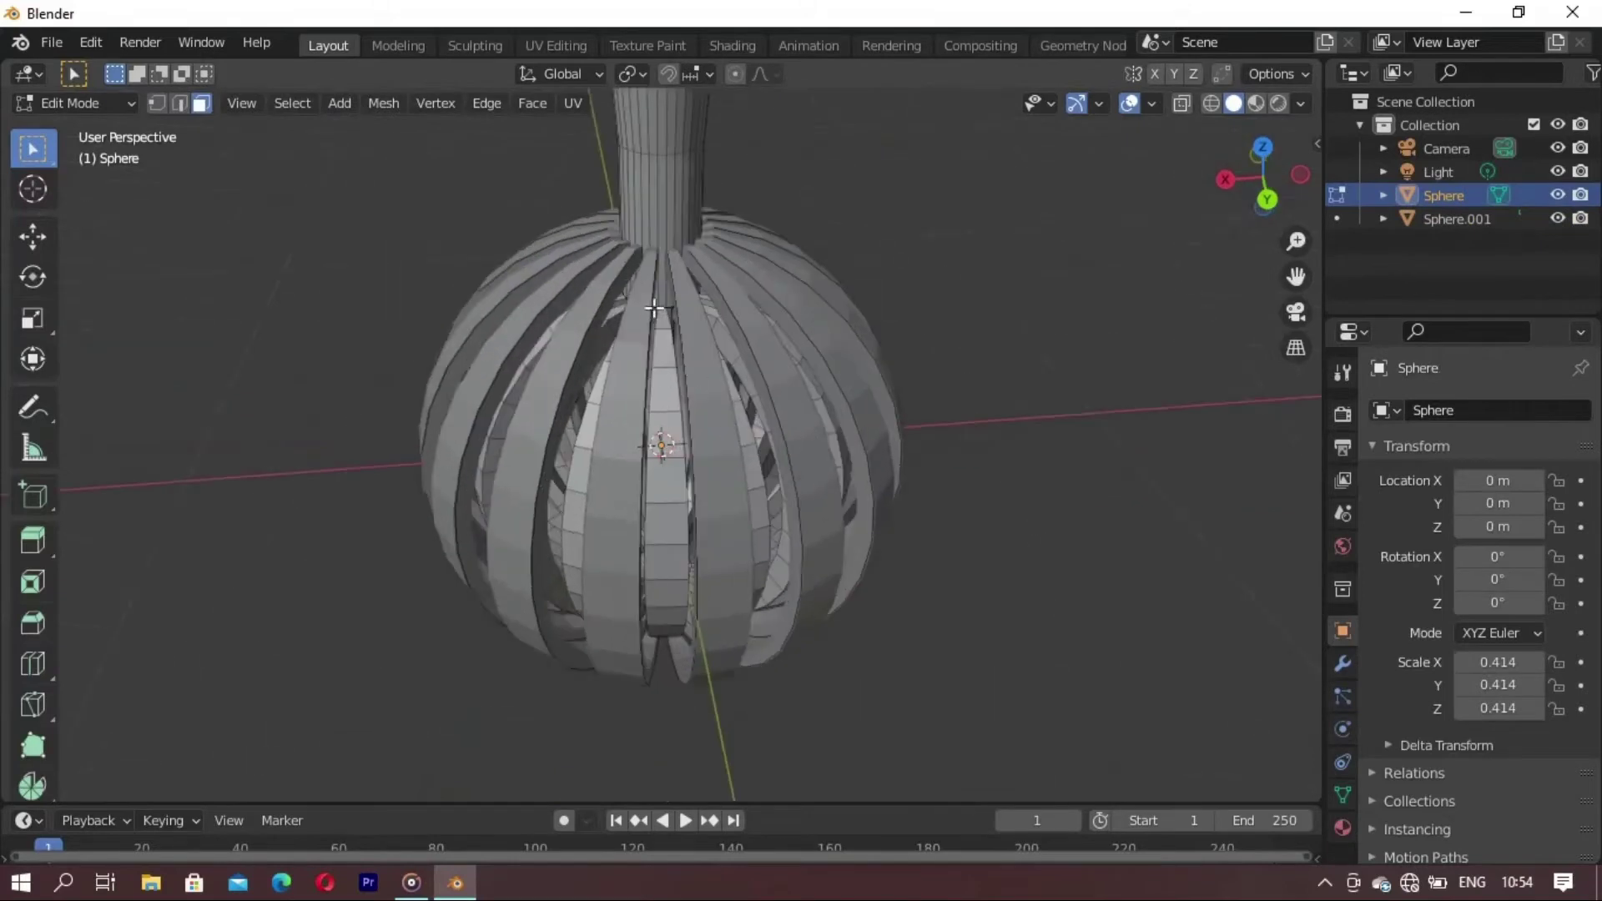
click(660, 230)
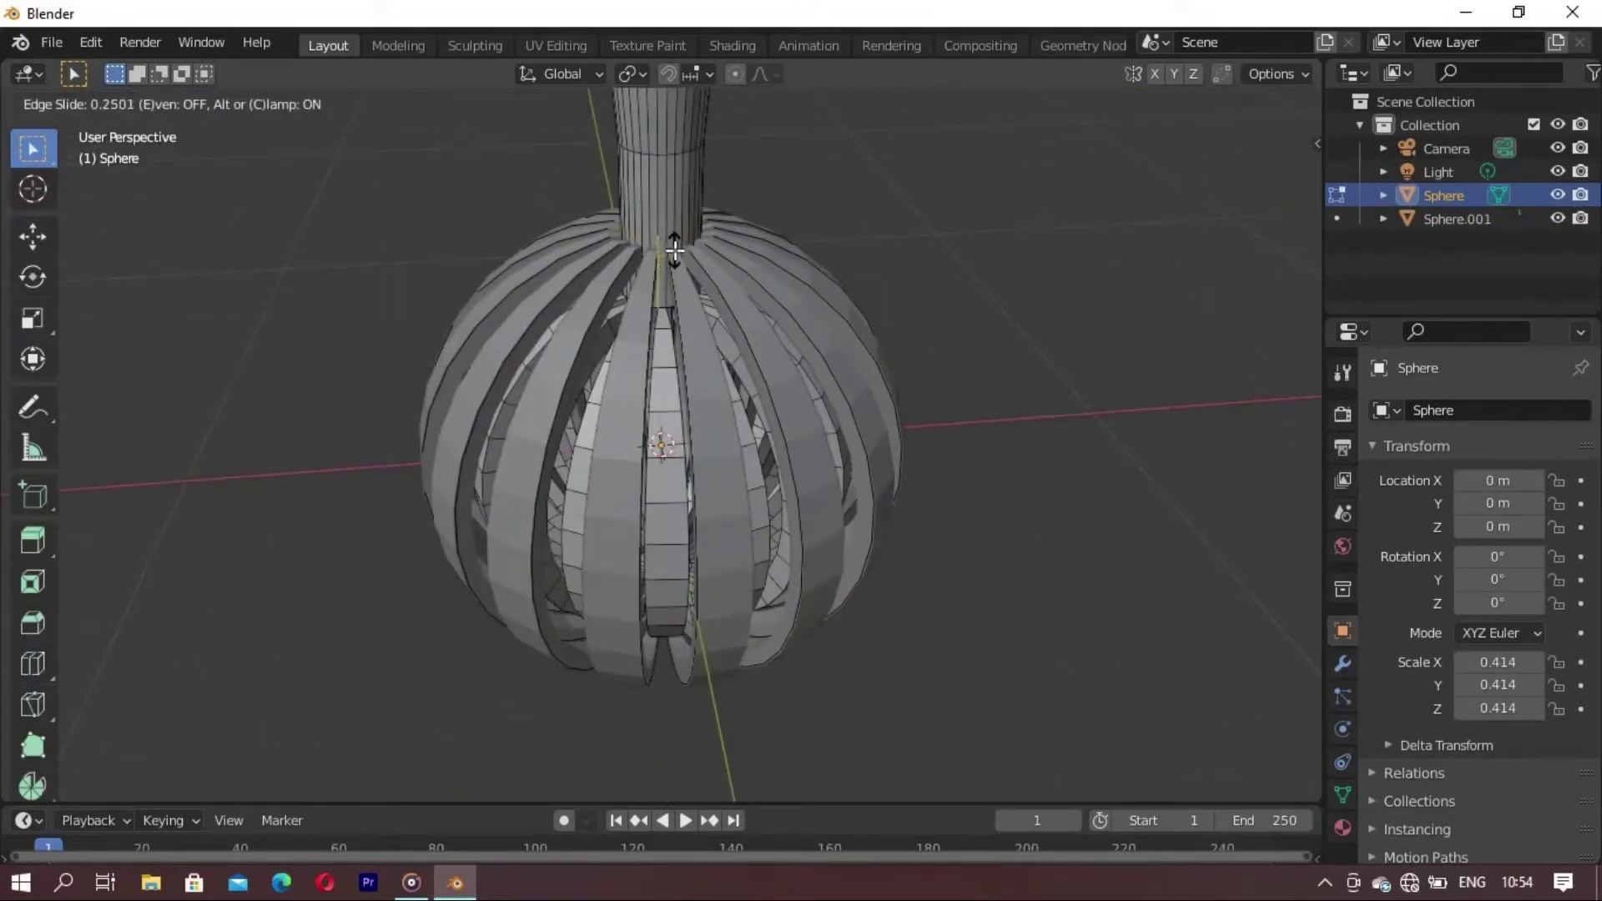
click(676, 242)
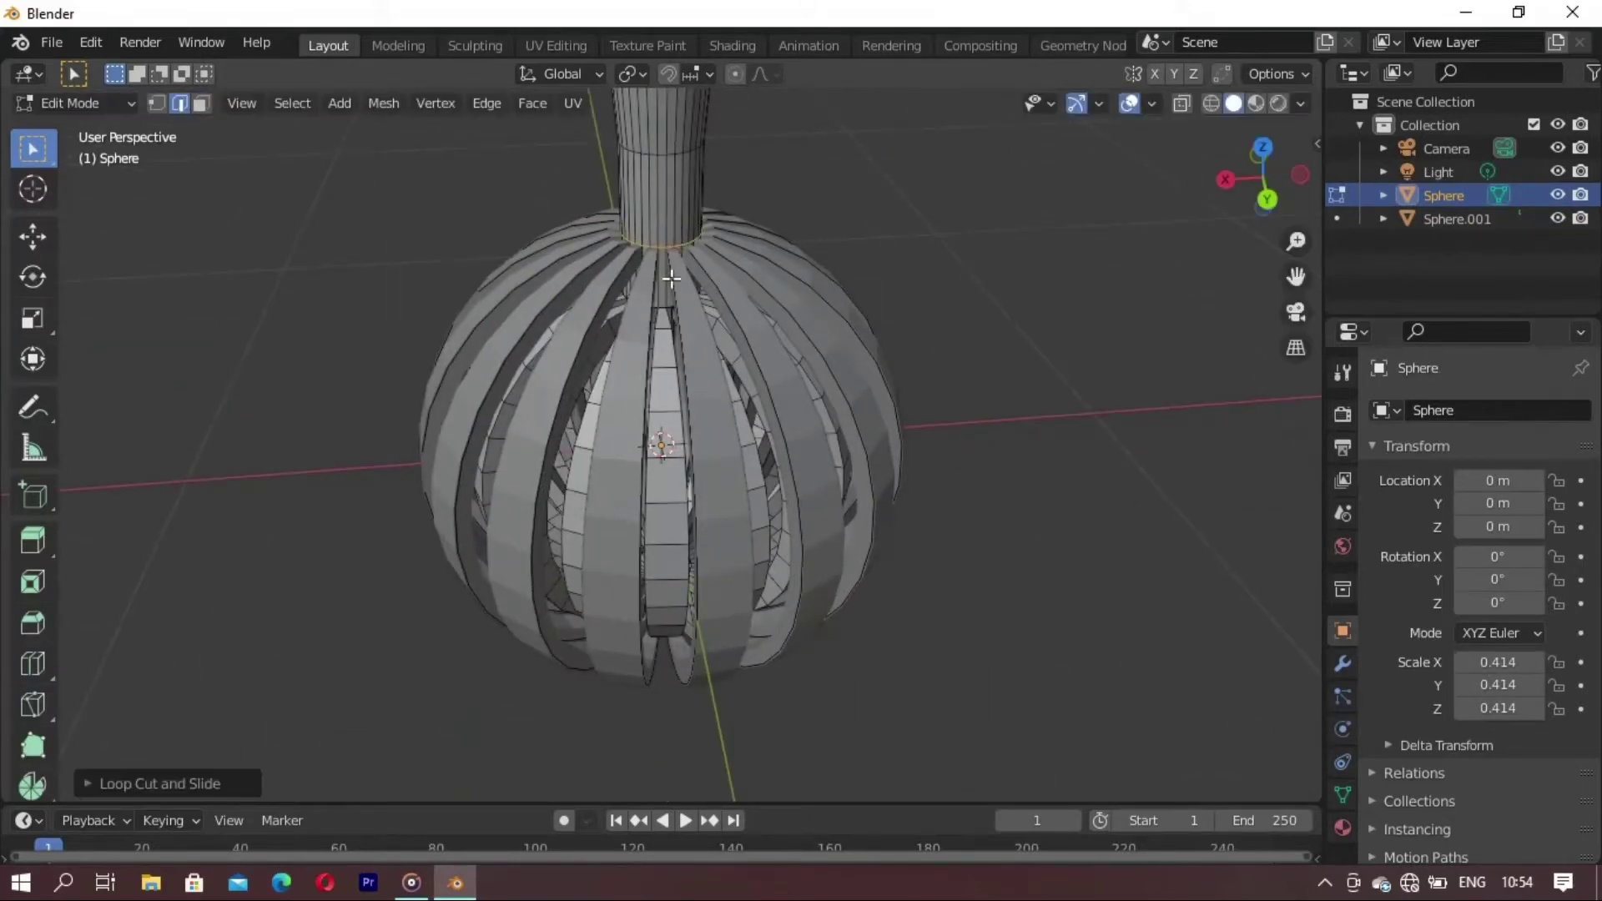
key(s)
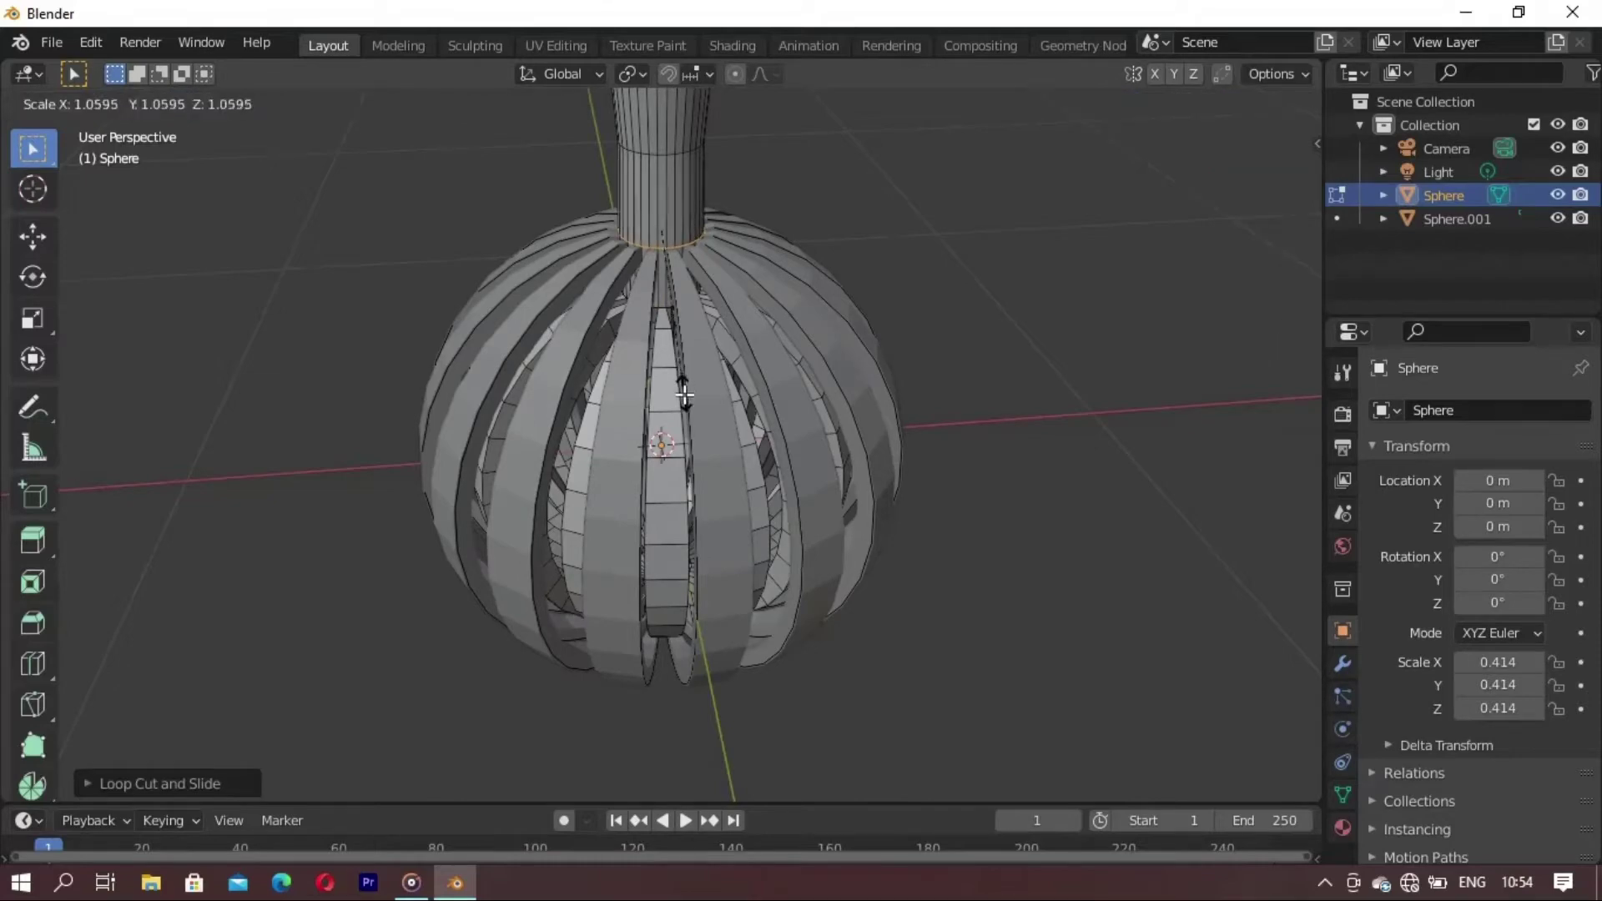
click(683, 400)
scroll(709, 484, up, 5)
mouse_move(683, 400)
middle_down()
mouse_move(709, 484)
mouse_move(666, 520)
mouse_move(609, 520)
mouse_move(709, 351)
mouse_move(641, 233)
middle_up()
scroll(723, 520, up, 2)
key(s)
click(598, 518)
scroll(597, 518, down, 4)
click(641, 233)
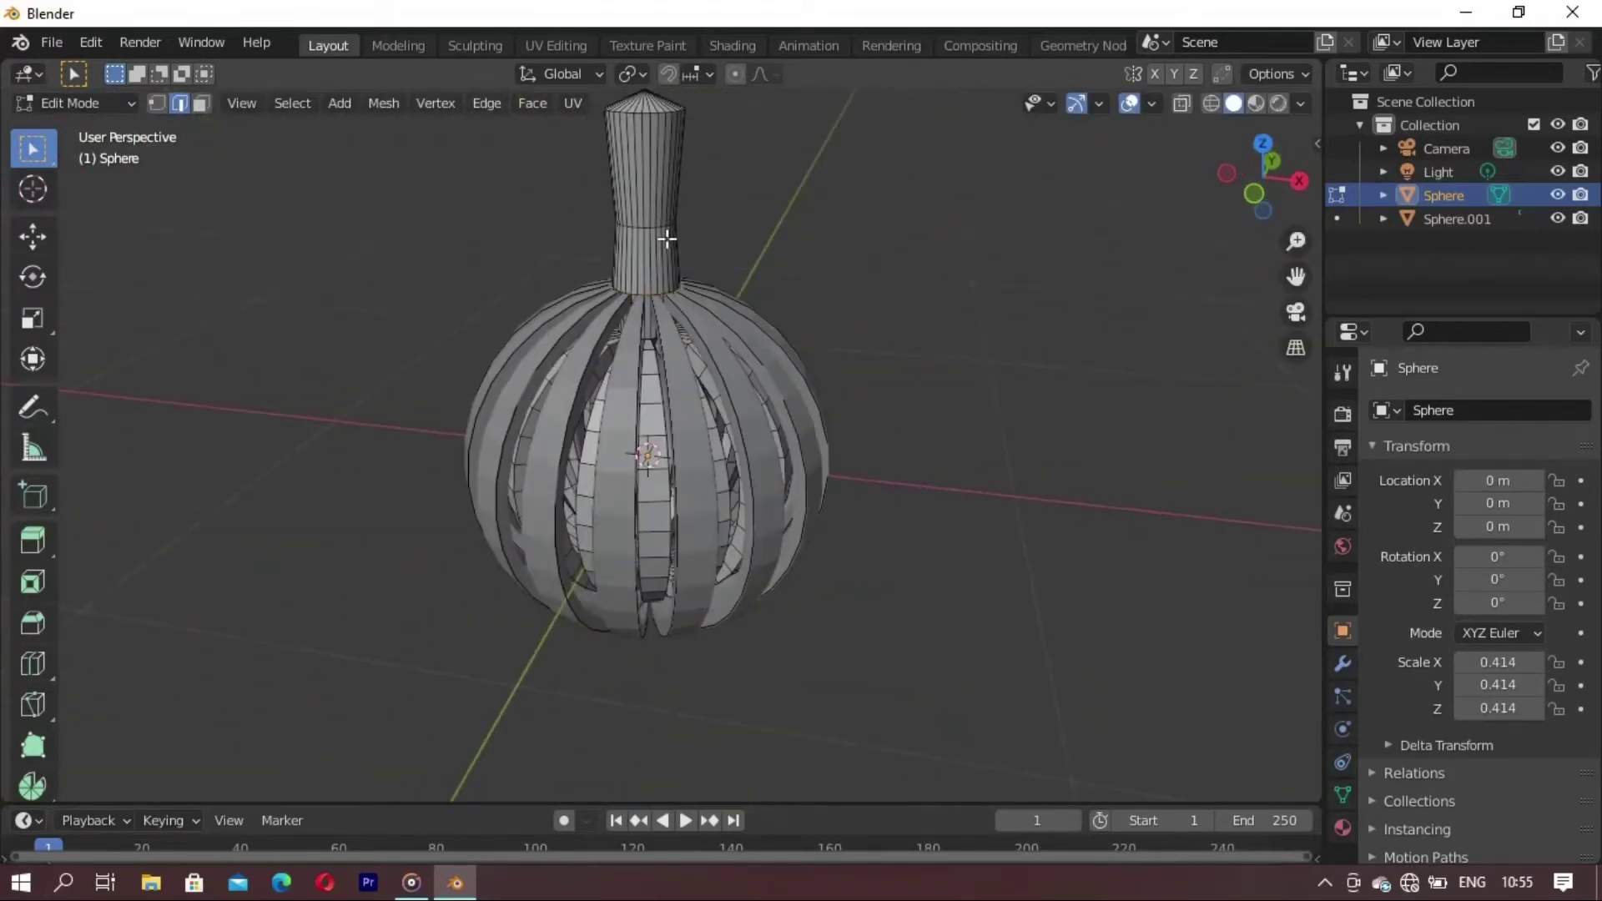
- Cut two more centred edge loops partway up the neck just above the sphere
click(662, 264)
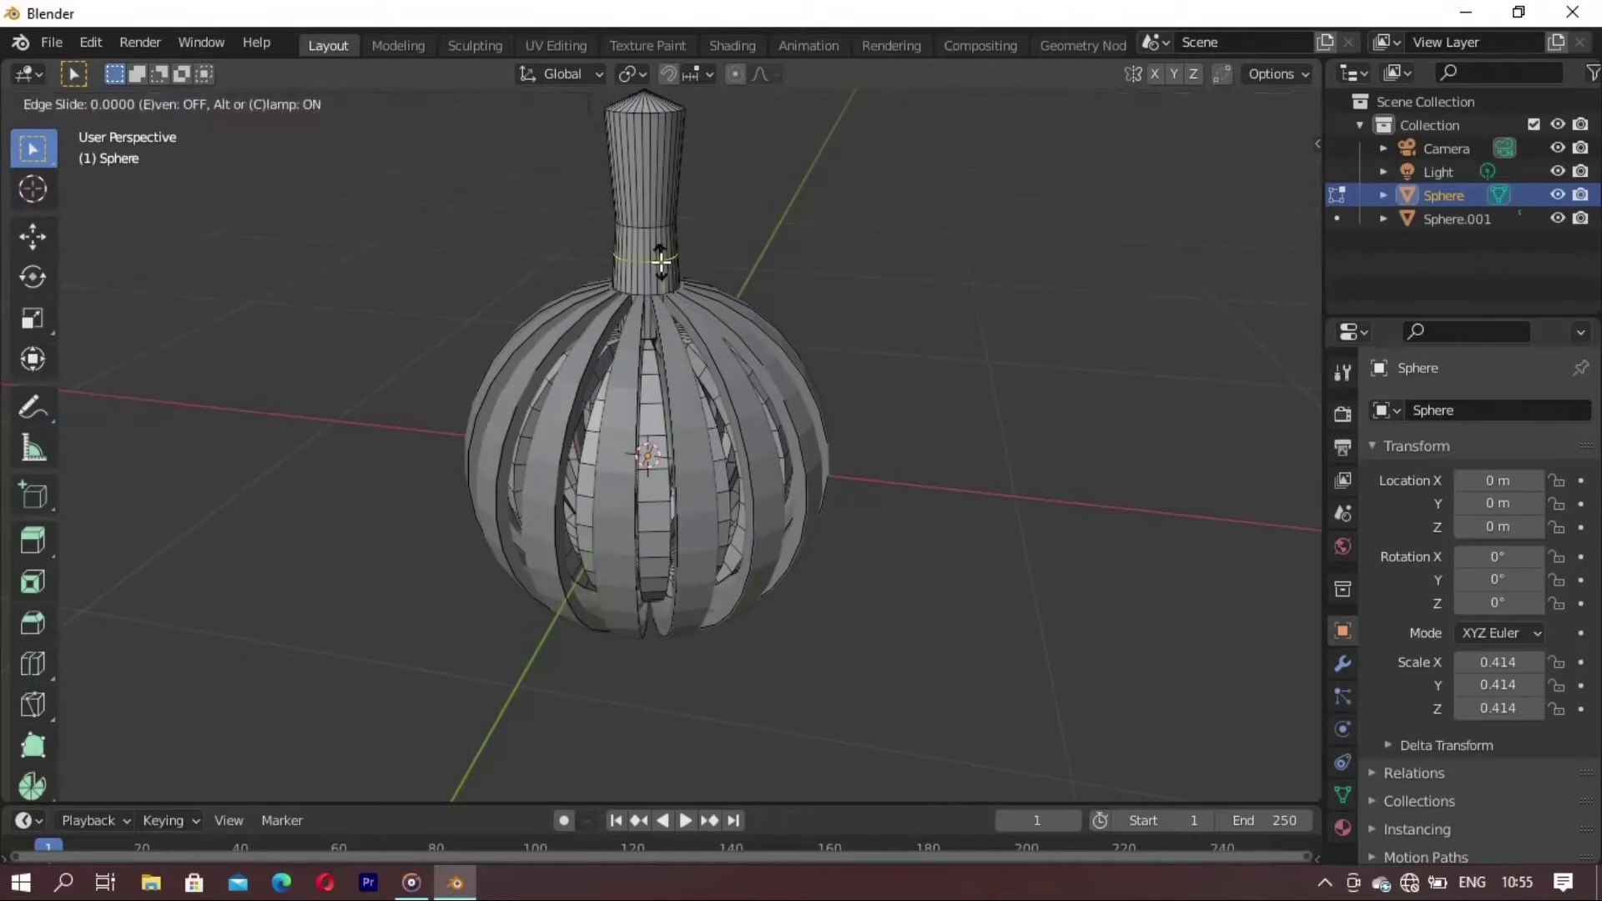
right_click(660, 262)
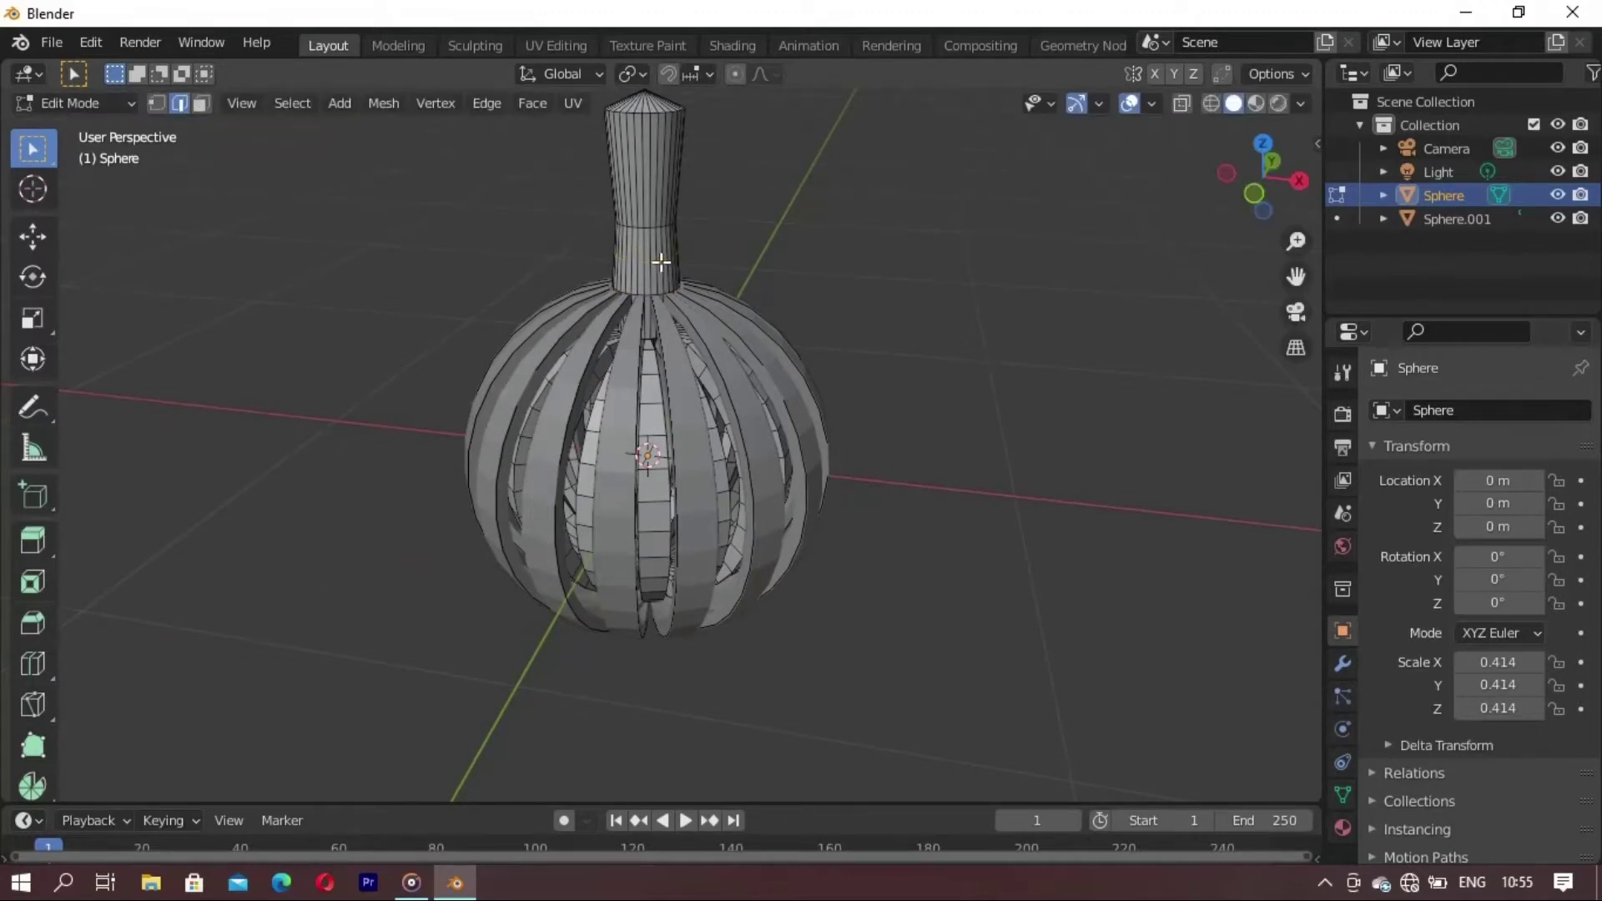
click(661, 262)
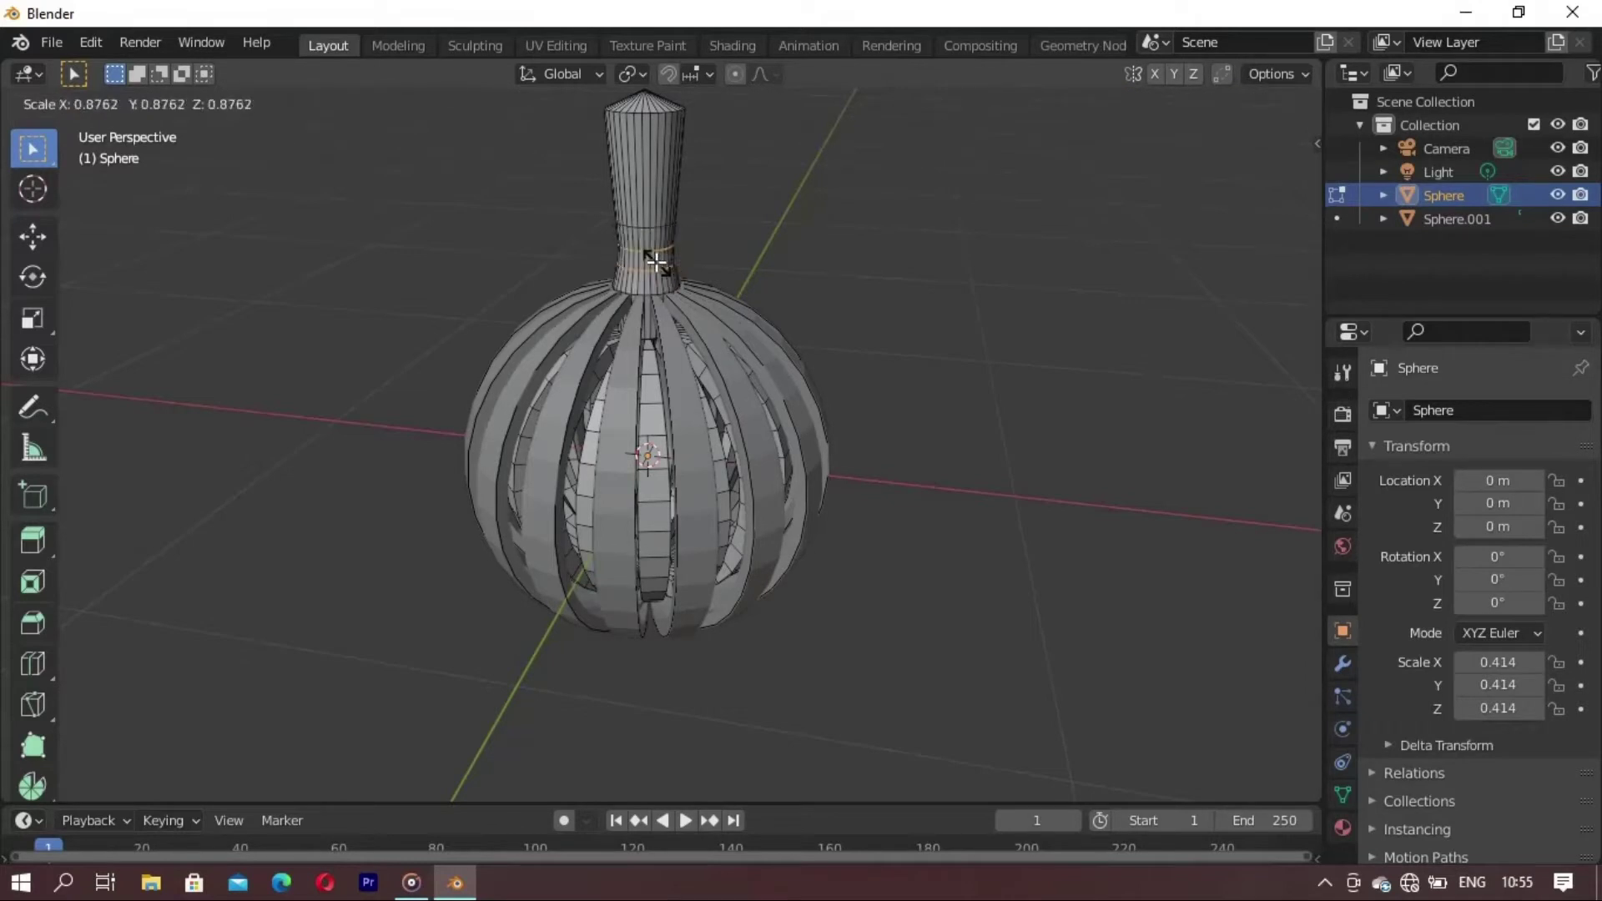
right_click(653, 258)
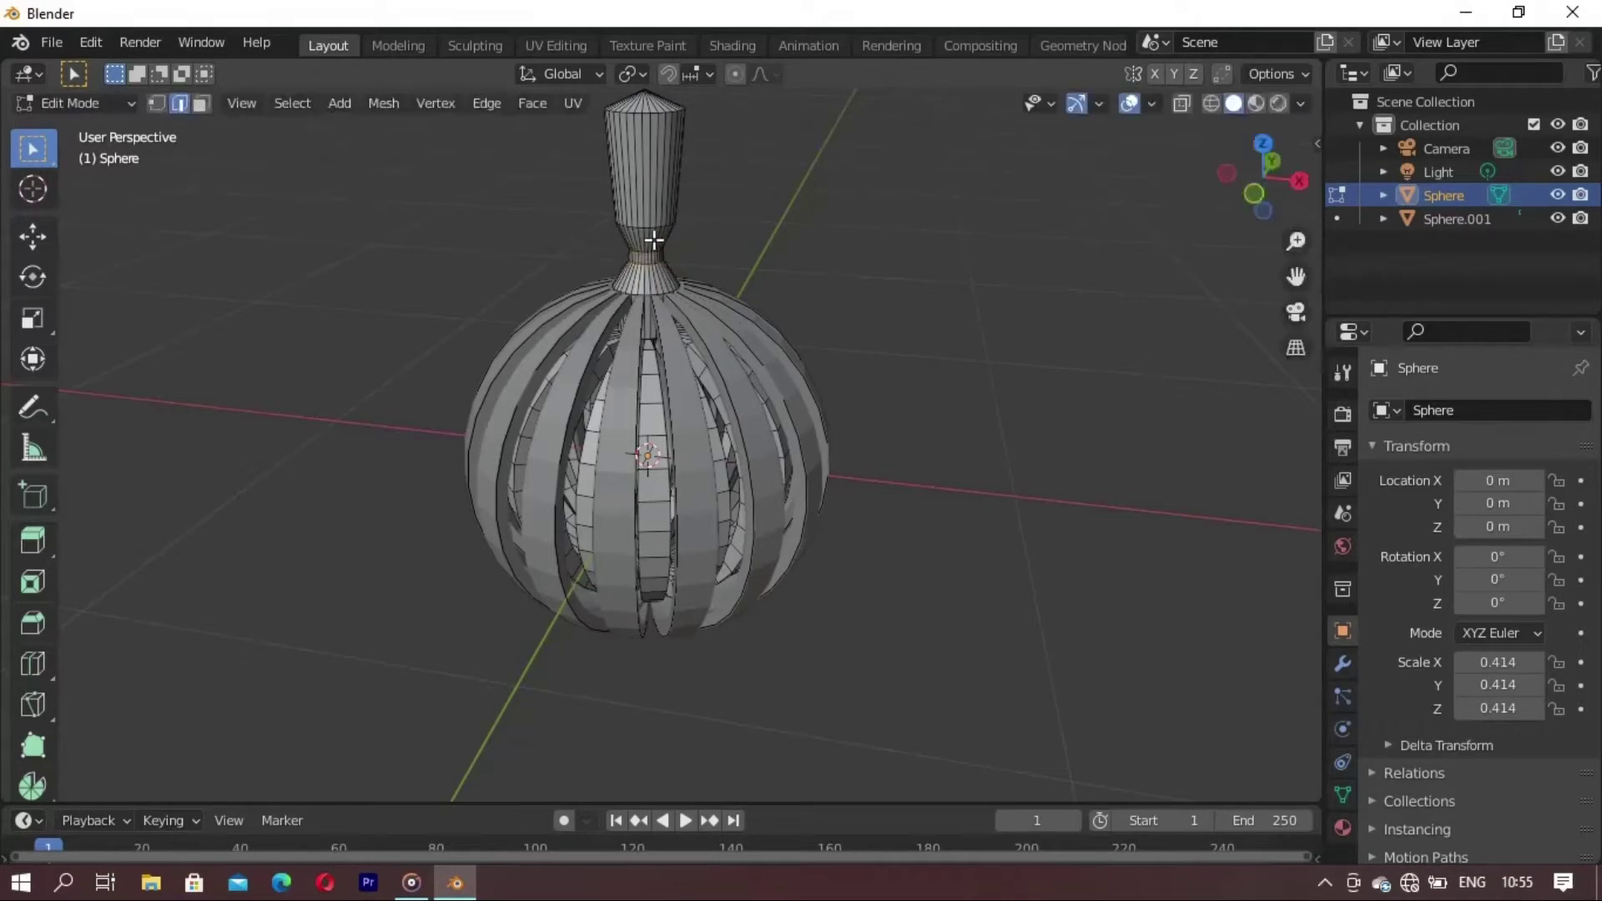
scroll(657, 309, up, 2)
scroll(659, 320, up, 2)
scroll(659, 321, down, 3)
- Isolate the lantern and shrink the selected neck loop into a narrow waist
key(KP_Divide)
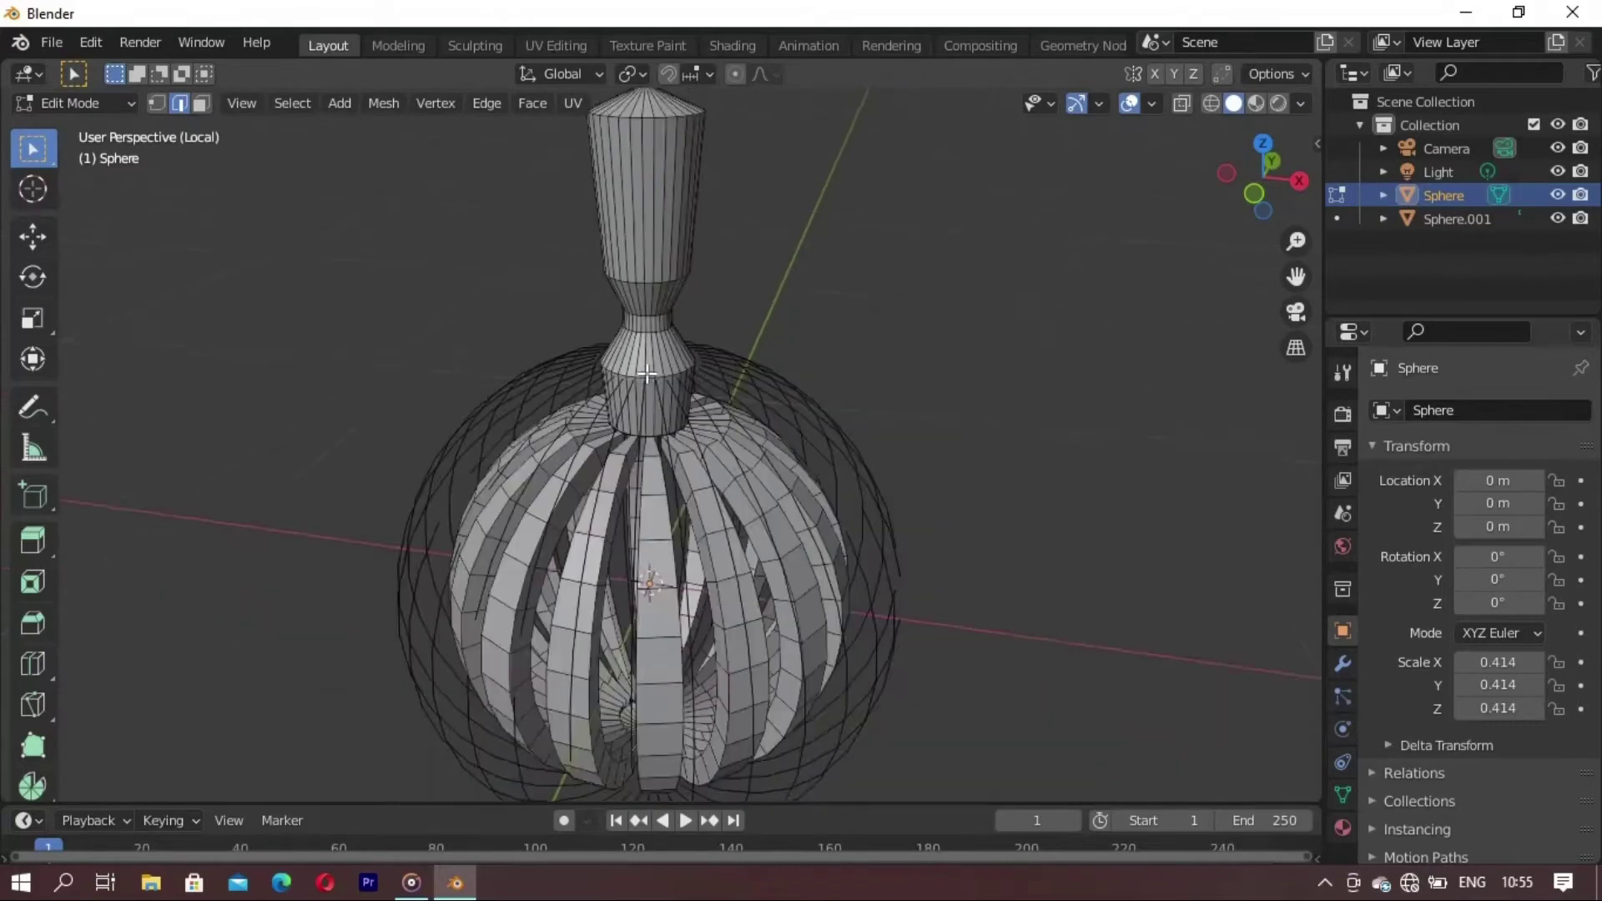
scroll(672, 374, up, 2)
scroll(637, 468, up, 2)
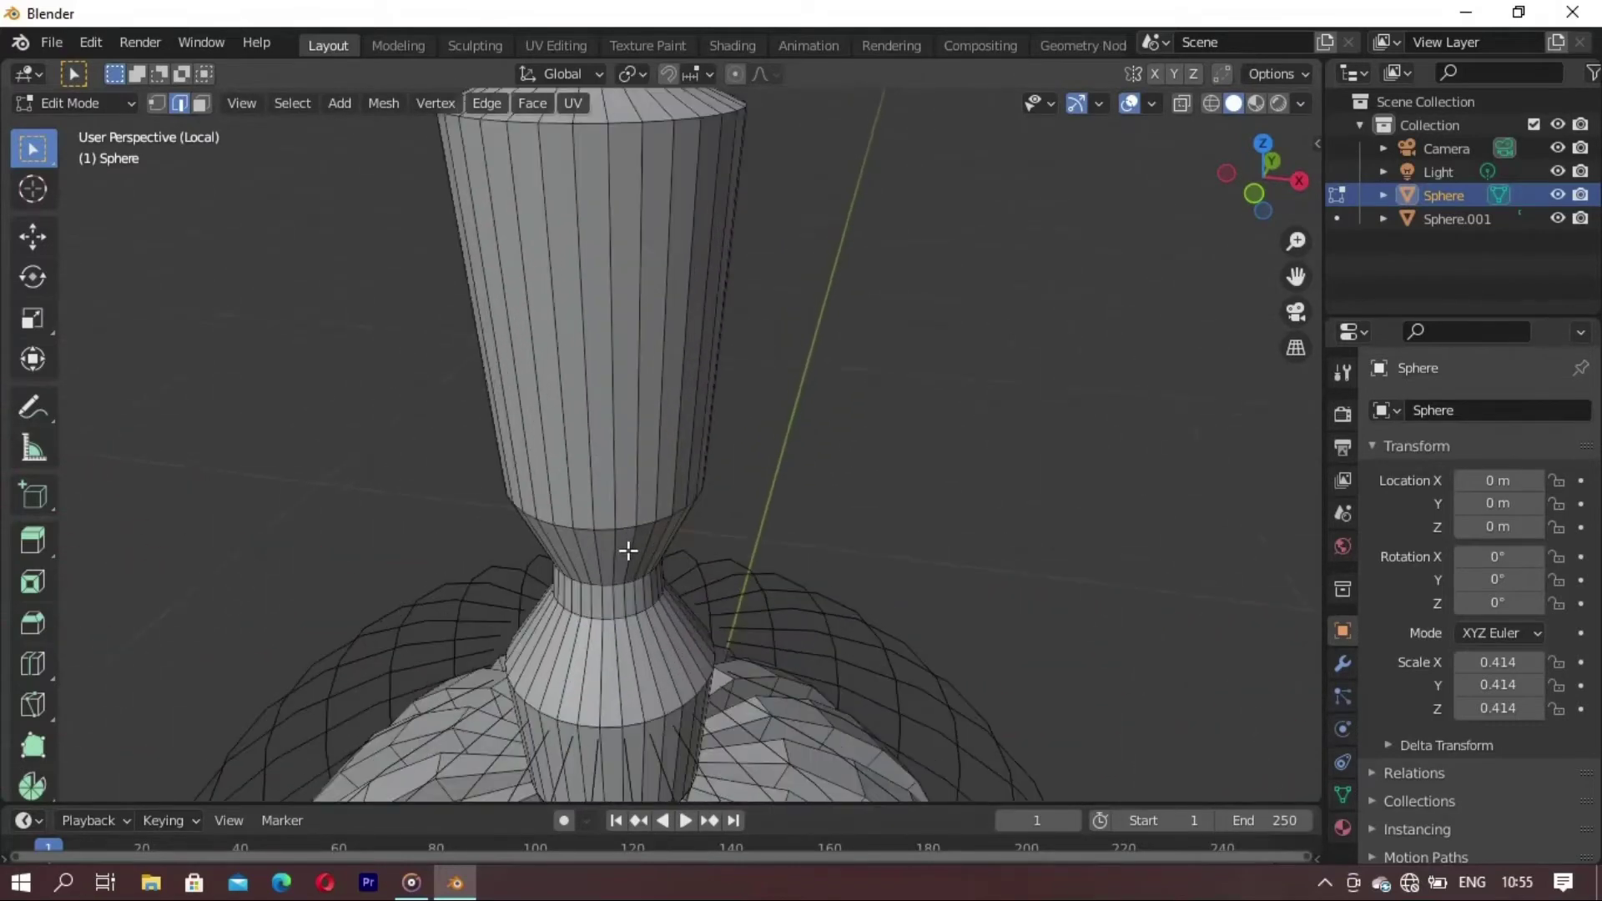
scroll(652, 417, up, 1)
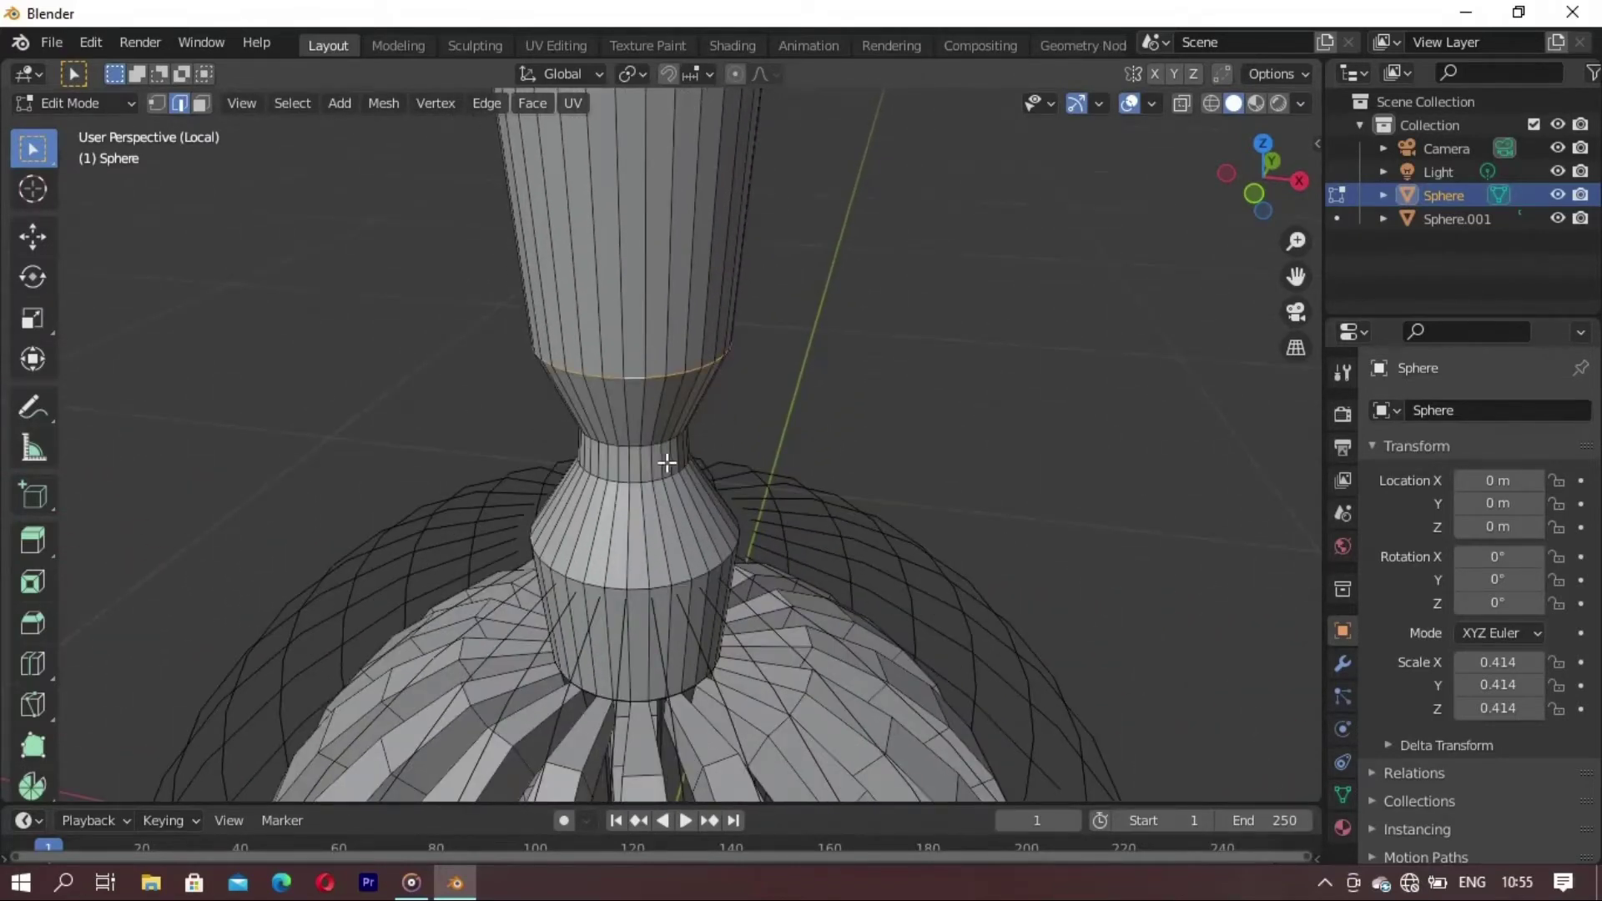
key(s)
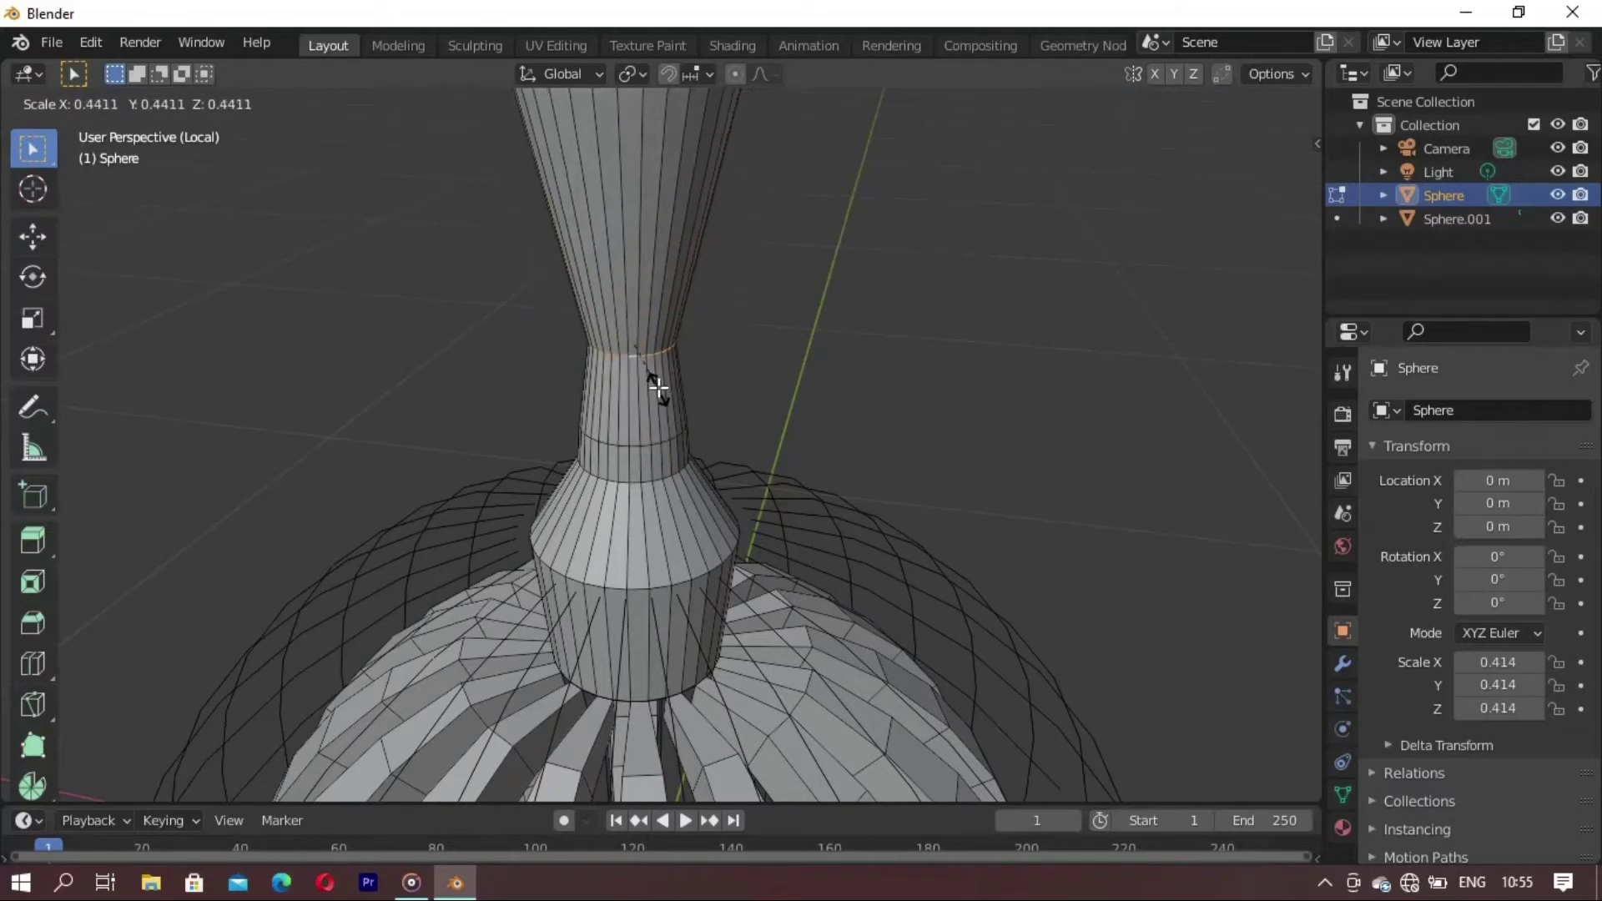
click(657, 381)
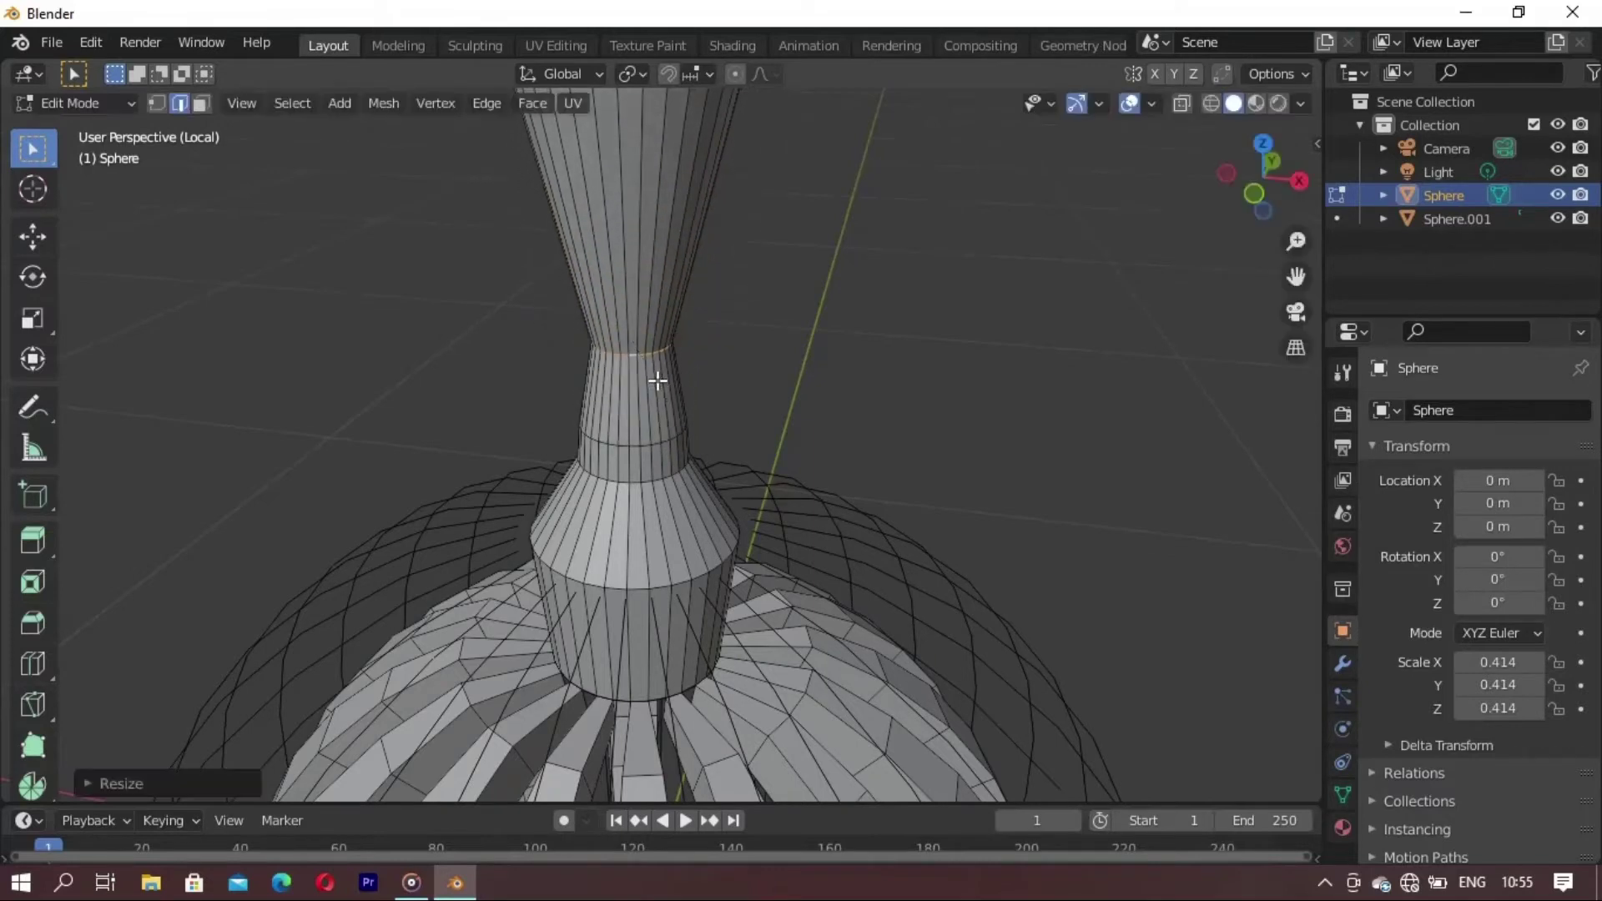
- Add another loop on the upper neck with Ctrl+R and resize it
key(ctrl+r)
click(637, 282)
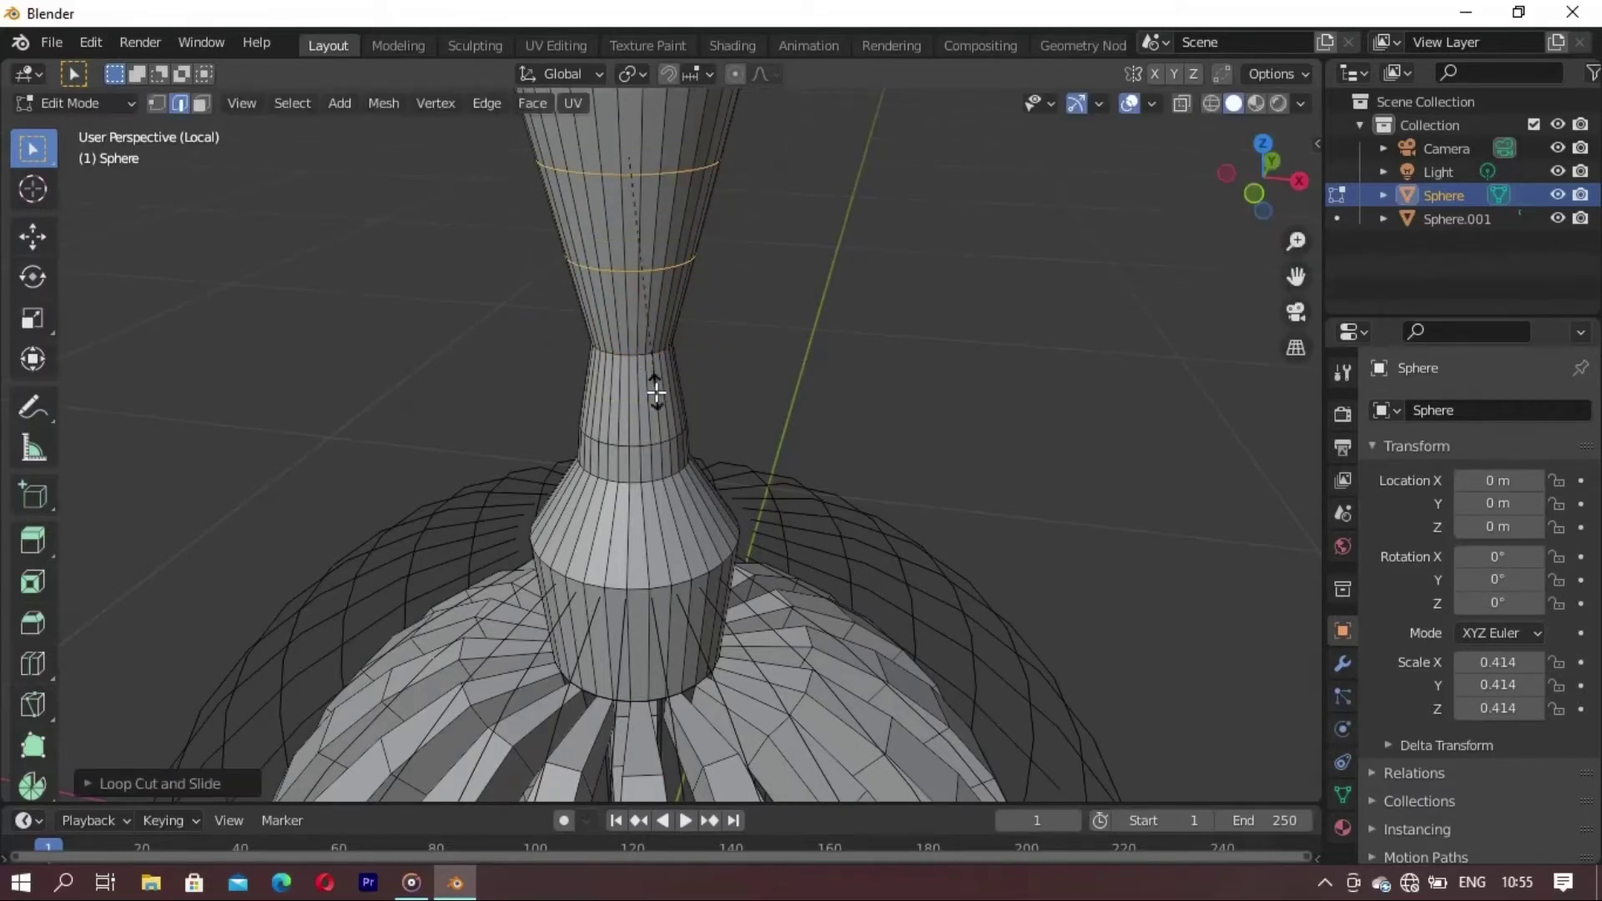
key(s)
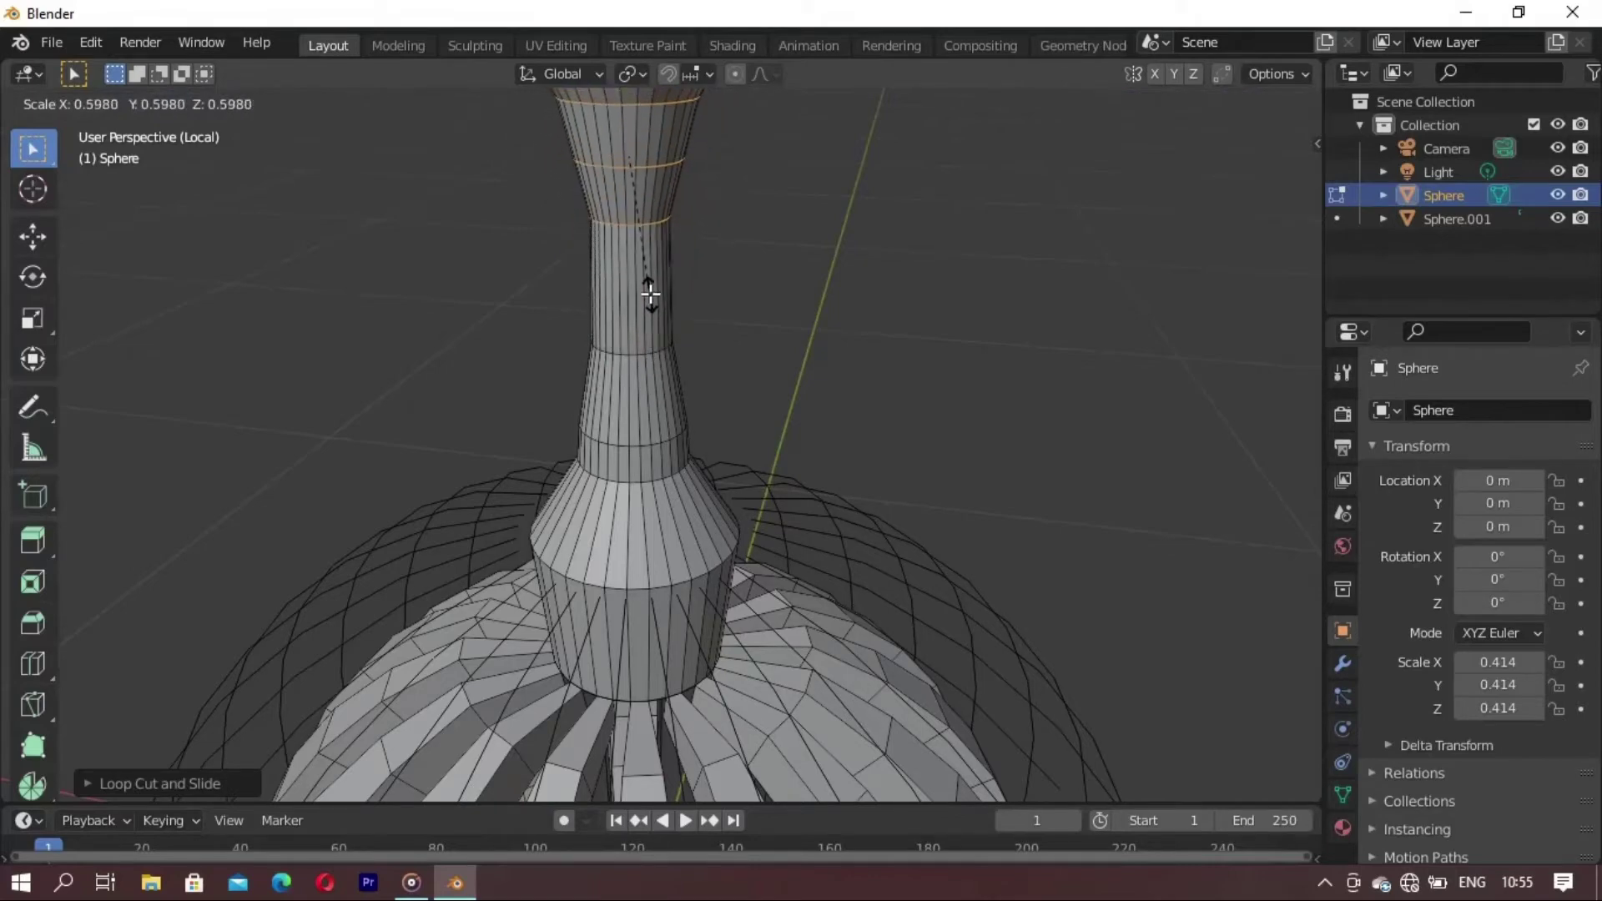
click(648, 243)
scroll(665, 518, down, 4)
scroll(649, 516, down, 1)
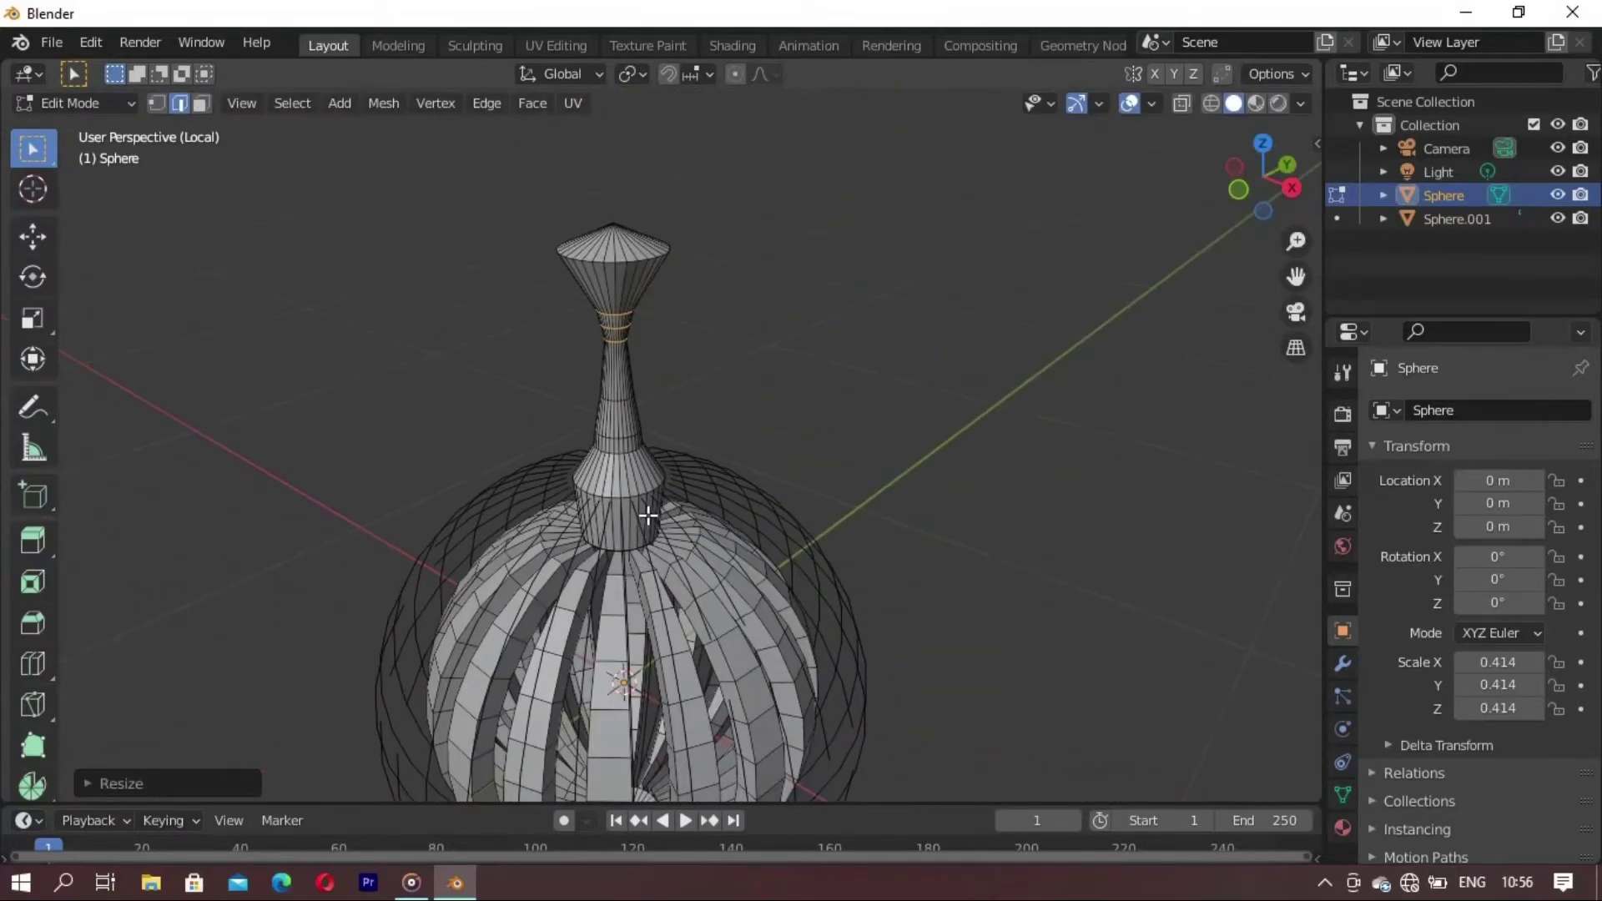
scroll(648, 515, down, 2)
- Return to Object Mode, deselect everything and leave the isolated view
key(Tab)
click(803, 429)
mouse_move(803, 429)
middle_down()
mouse_move(561, 622)
mouse_move(489, 631)
mouse_move(568, 607)
middle_up()
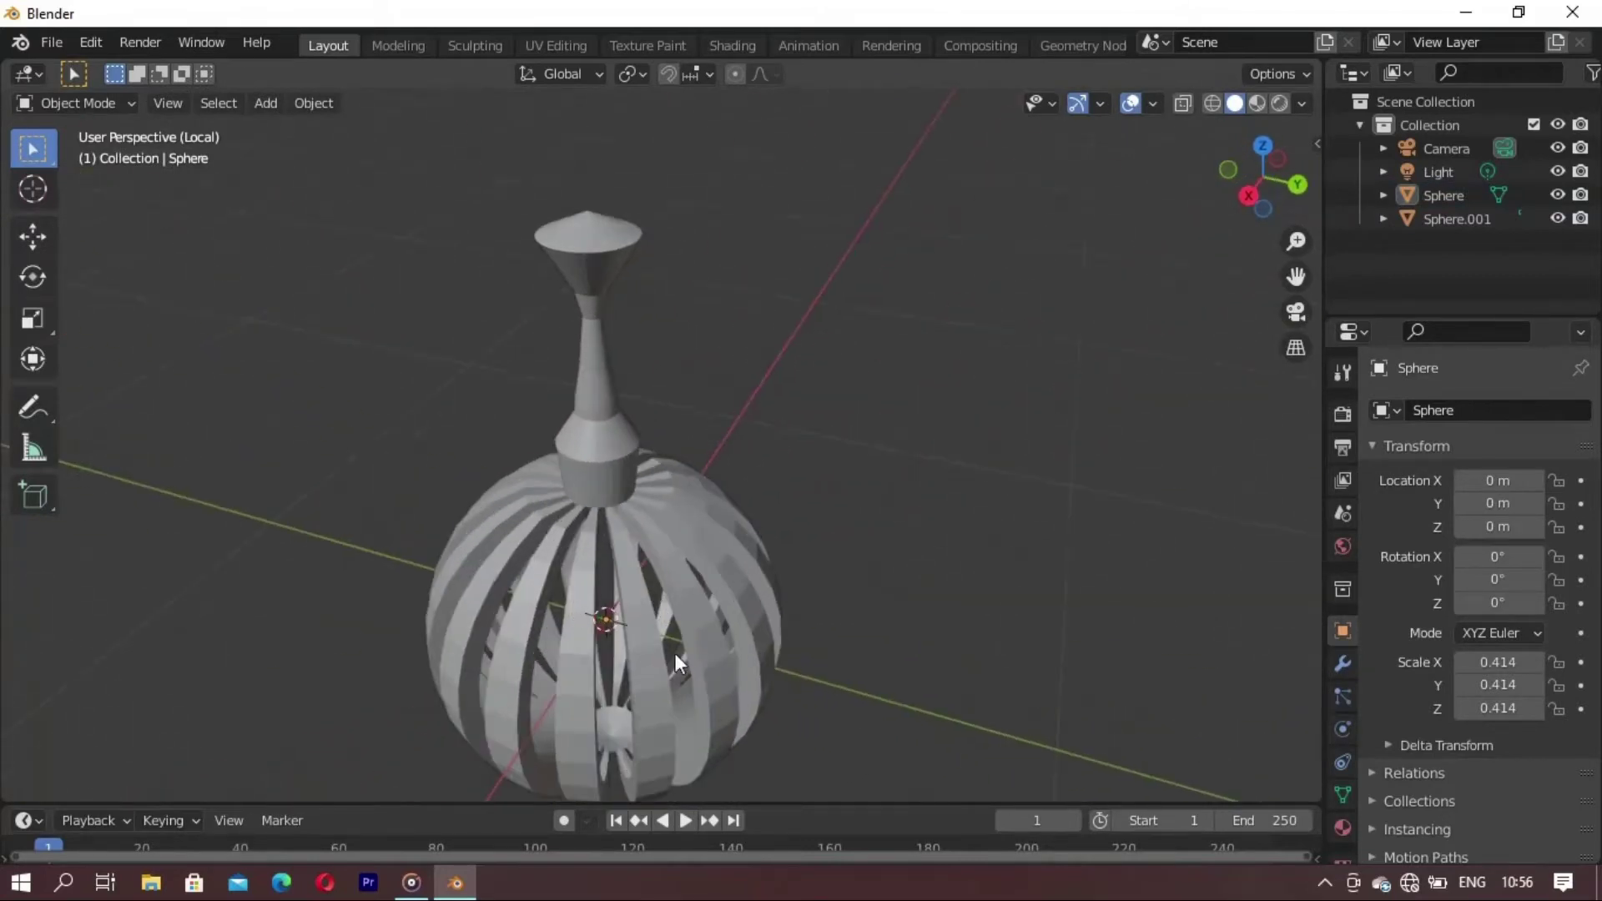
key(KP_Divide)
- Zoom in on the top cone and start editing the neck object's mesh
mouse_move(879, 510)
middle_down()
mouse_move(597, 569)
mouse_move(737, 598)
mouse_move(708, 484)
mouse_move(694, 536)
mouse_move(763, 524)
middle_up()
scroll(673, 348, up, 4)
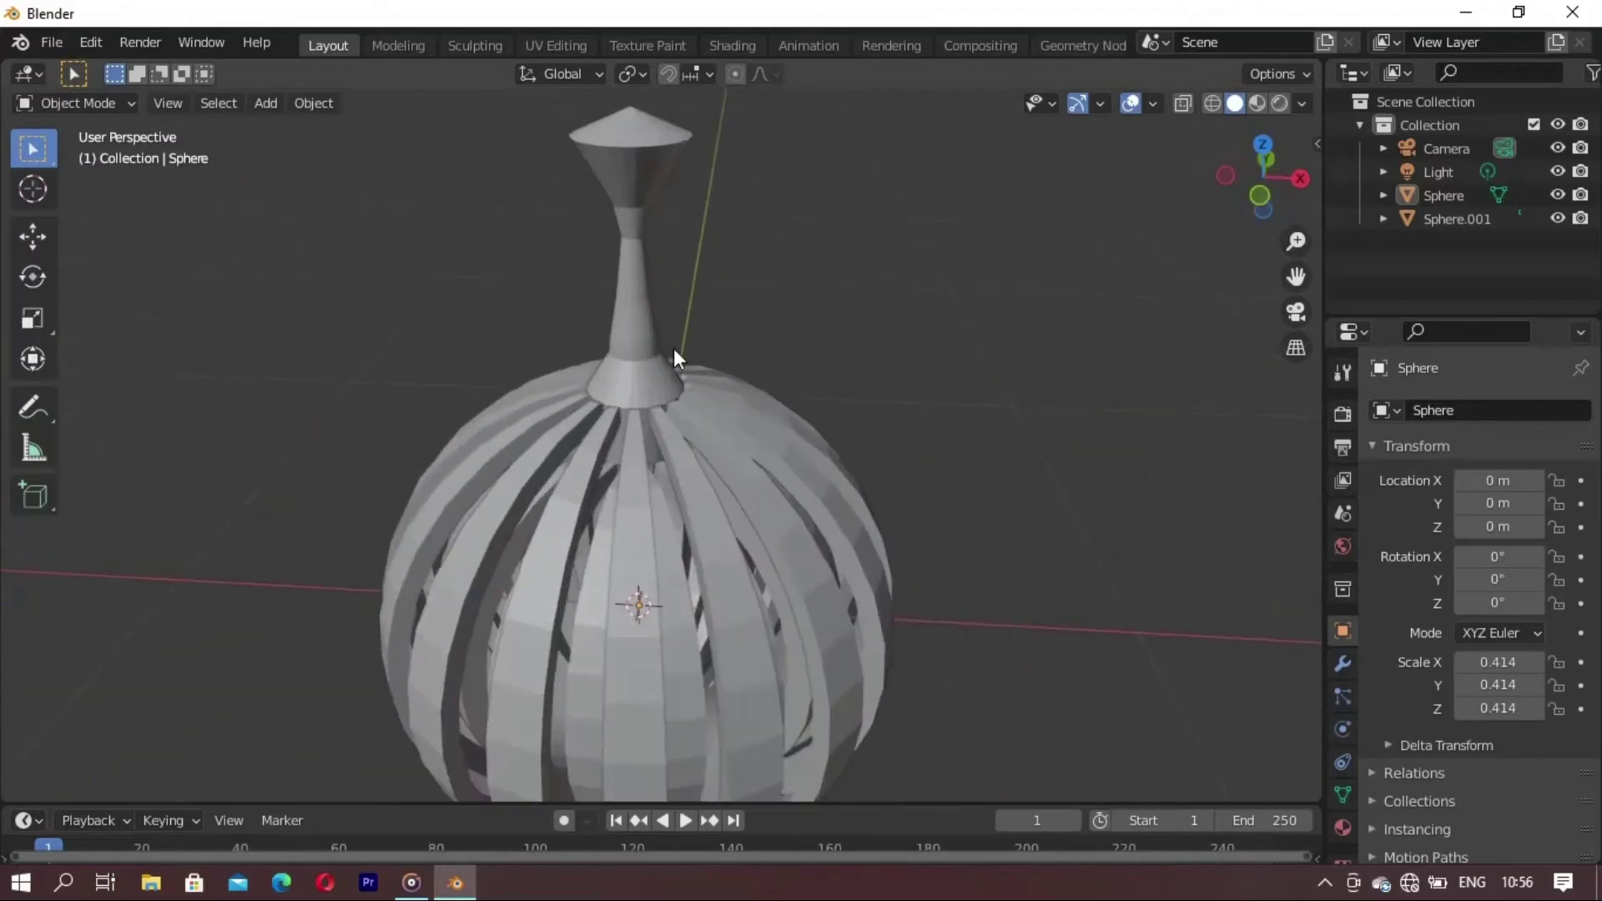
shift+middle_drag(674, 348, 705, 529)
scroll(702, 446, up, 2)
scroll(713, 423, up, 3)
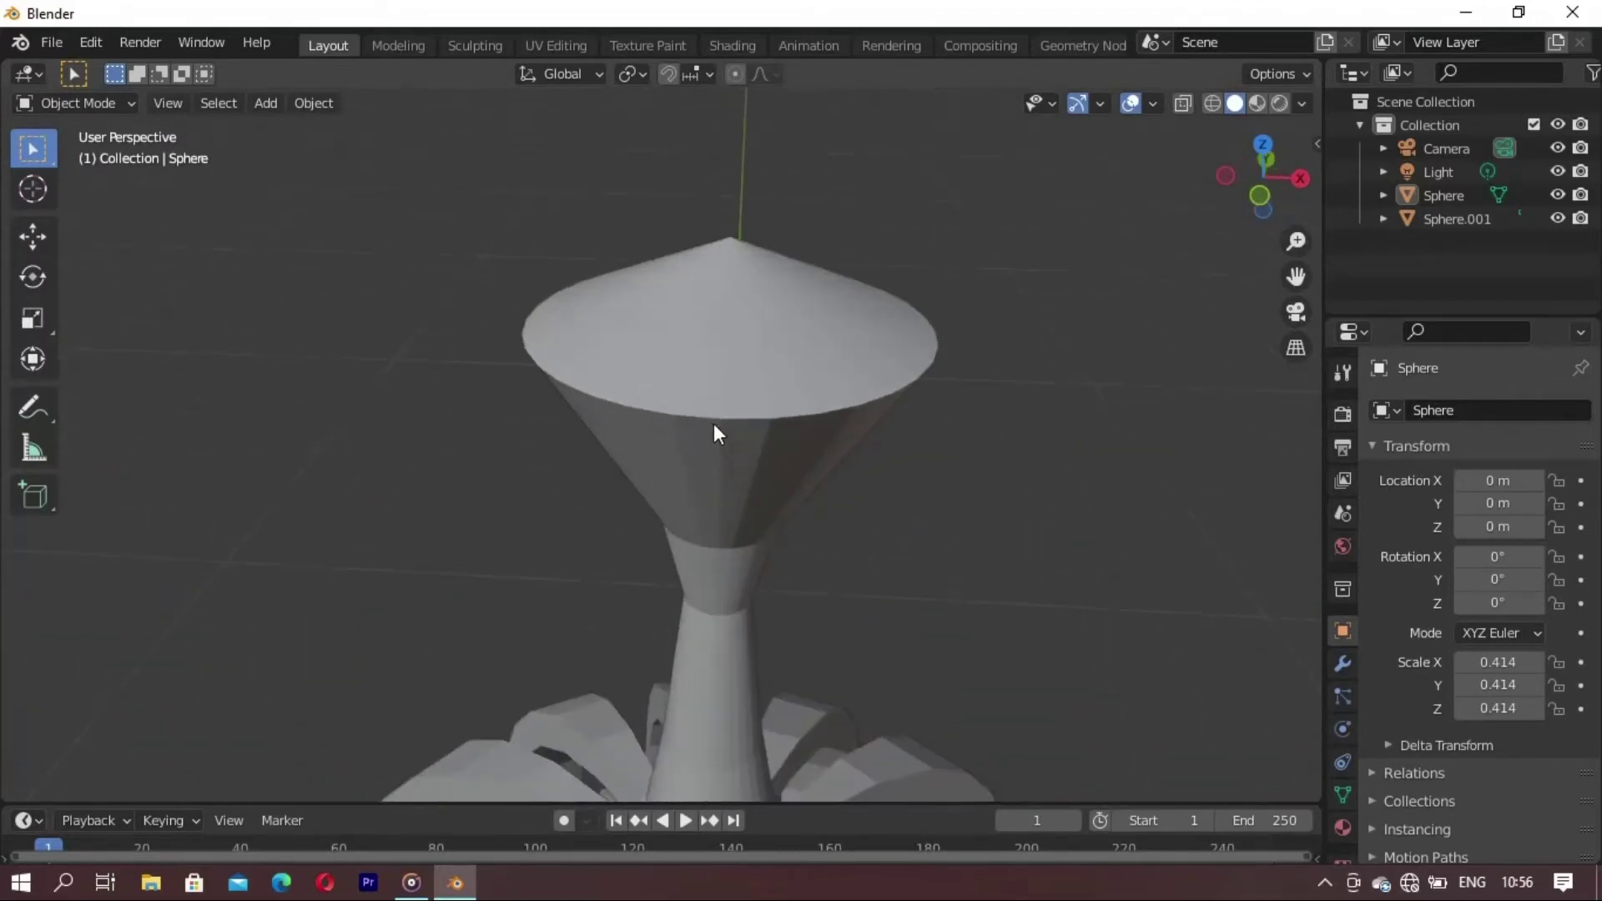
click(724, 410)
key(Tab)
scroll(738, 419, up, 2)
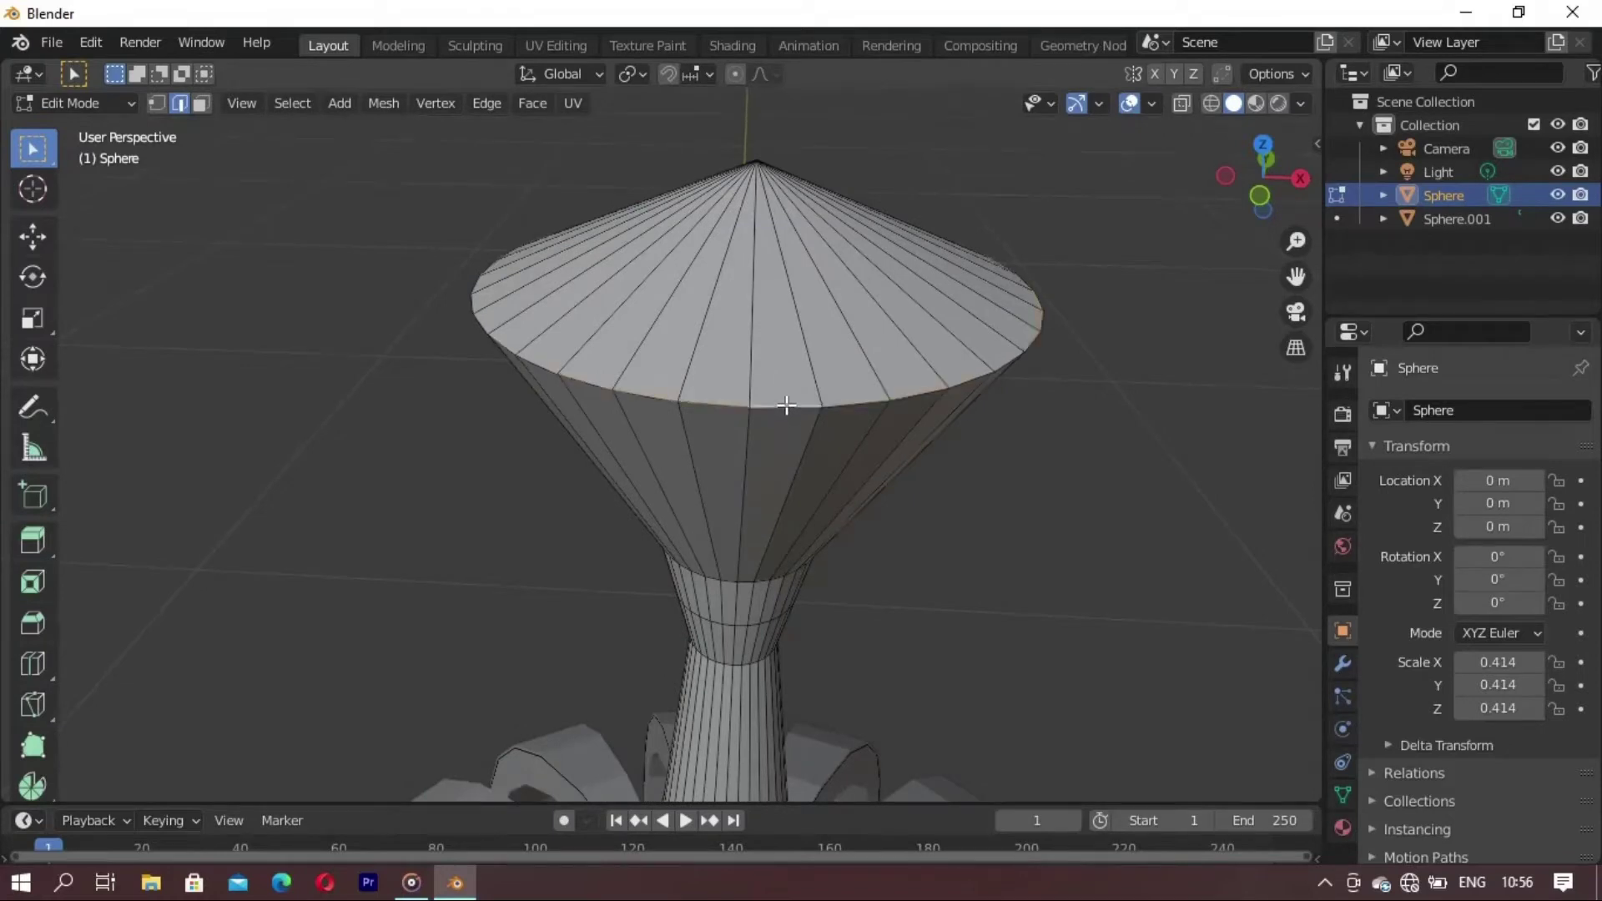
- Extrude the cone's rim into a band and scale it into a rounded bulb
key(e)
key(s)
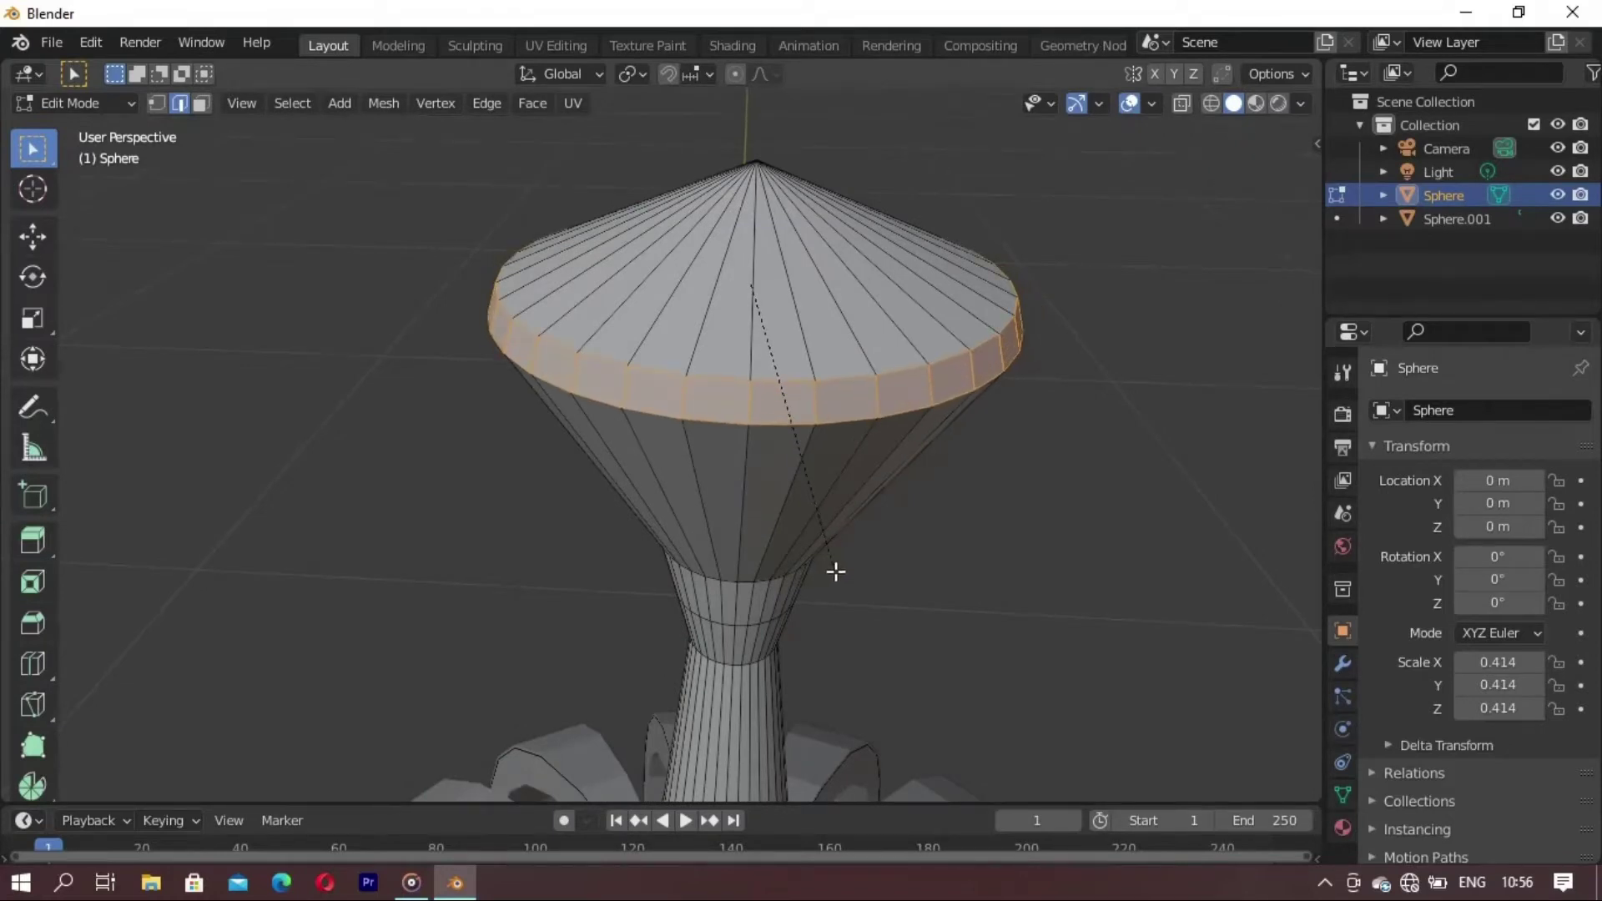
click(844, 674)
key(alt+a)
scroll(844, 673, down, 3)
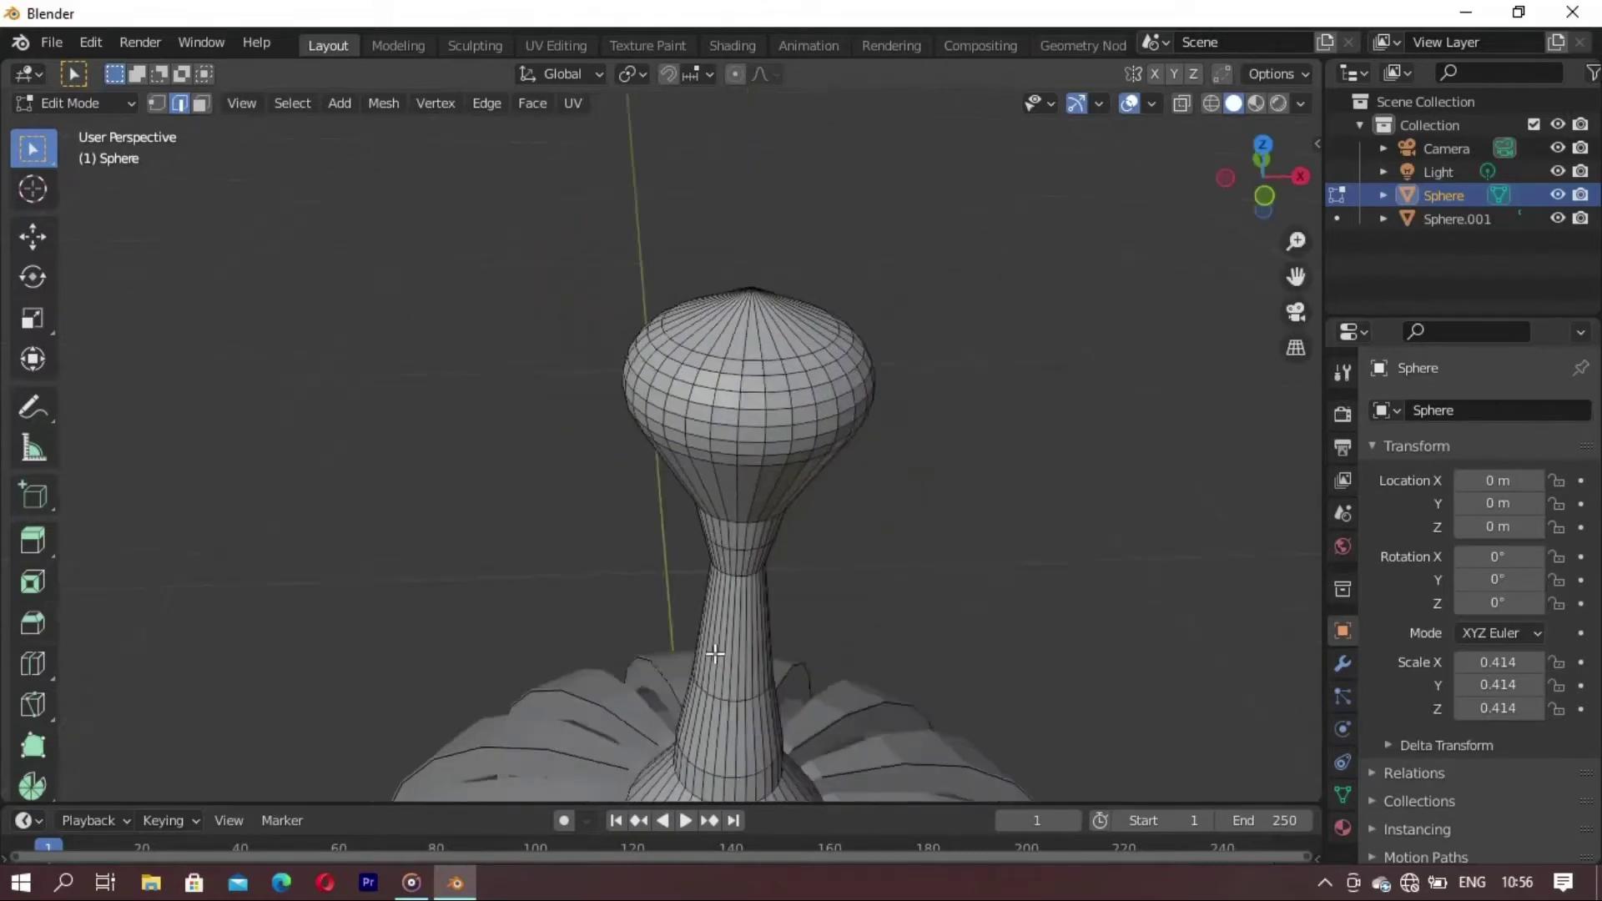
mouse_move(844, 673)
middle_down()
mouse_move(497, 616)
mouse_move(853, 497)
mouse_move(532, 709)
mouse_move(798, 627)
mouse_move(664, 637)
mouse_move(713, 487)
middle_up()
key(Tab)
- Recentre the view on the lantern and re-enter Edit Mode on the neck
scroll(765, 652, down, 3)
scroll(799, 628, down, 2)
scroll(714, 488, up, 3)
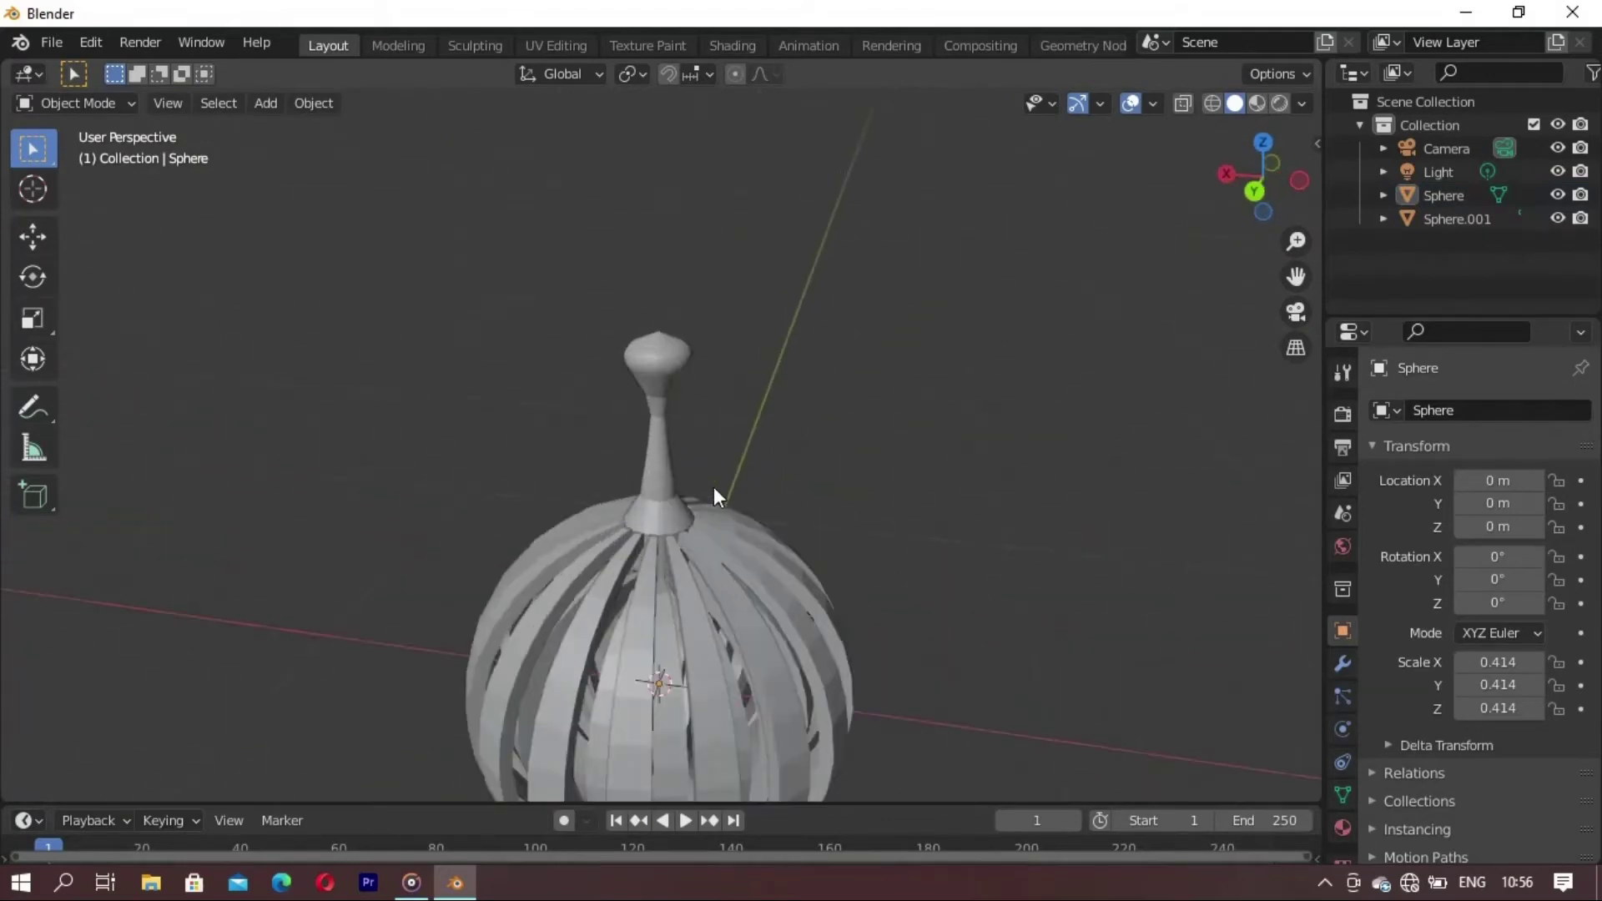
scroll(614, 512, up, 2)
shift+middle_drag(617, 522, 659, 508)
click(710, 369)
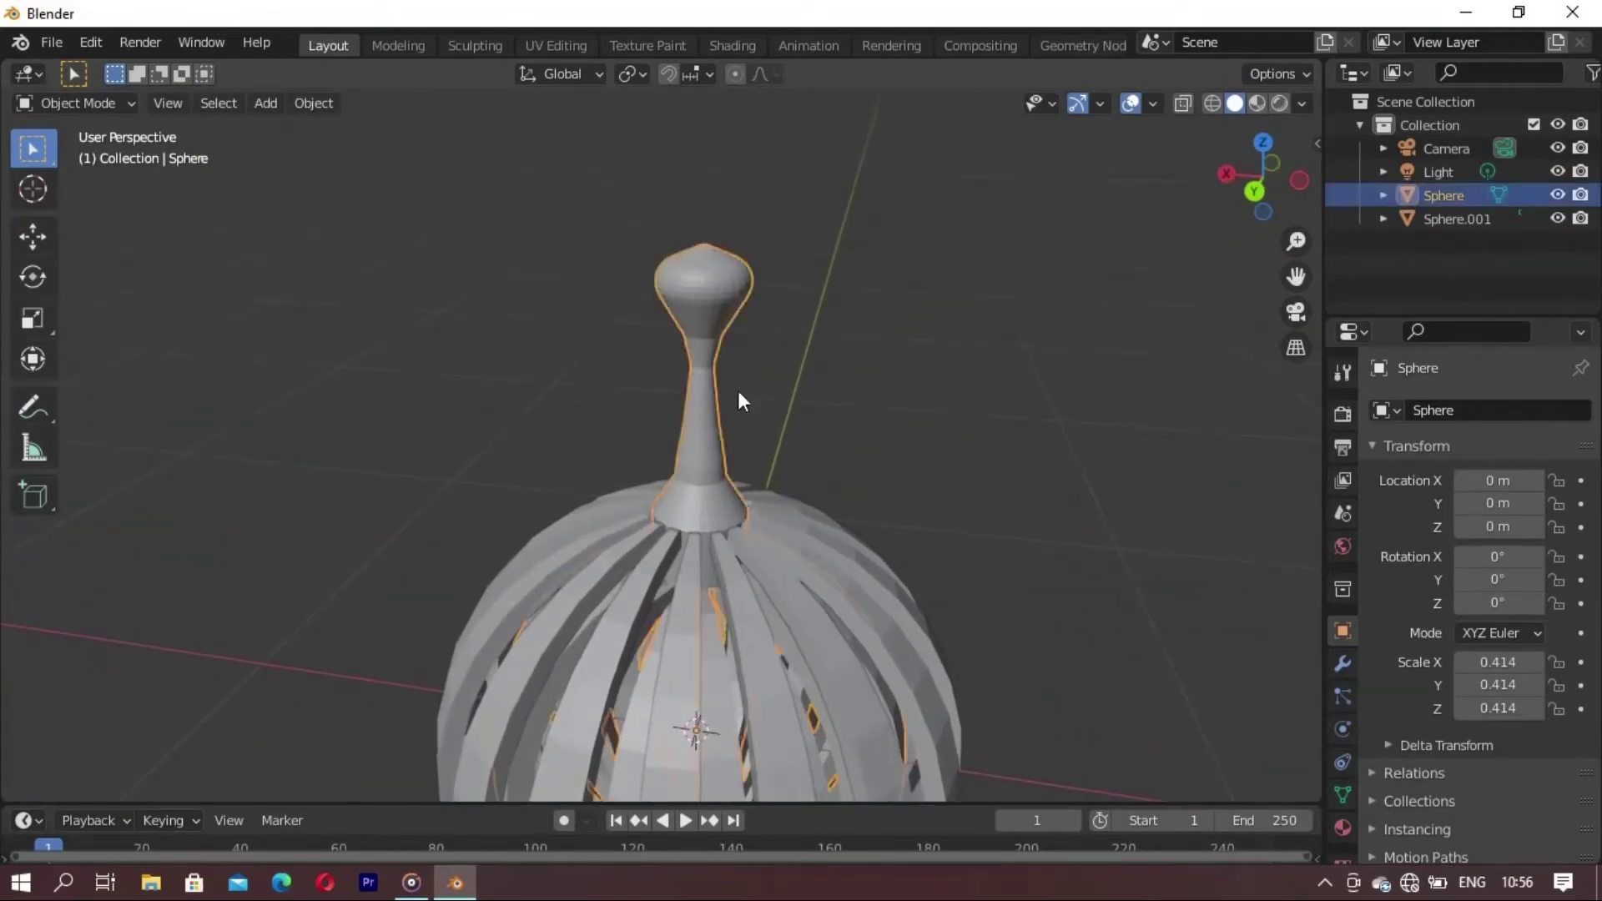
key(Tab)
scroll(726, 501, up, 3)
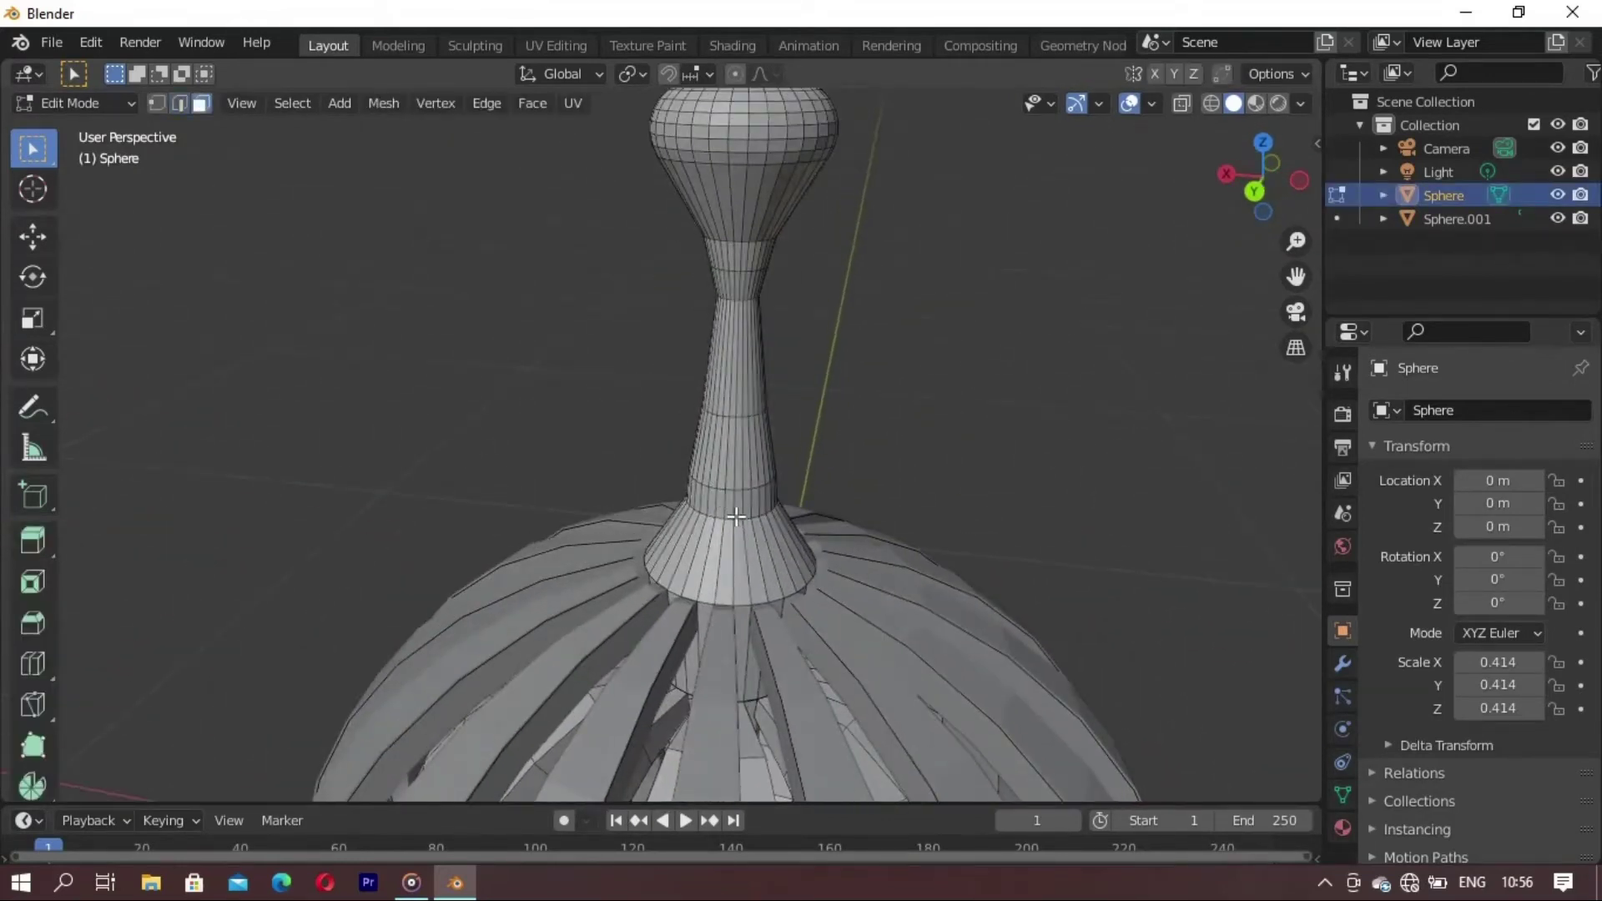
- Select the tall and middle neck face rings and scale them slimmer
alt+shift+click(734, 457)
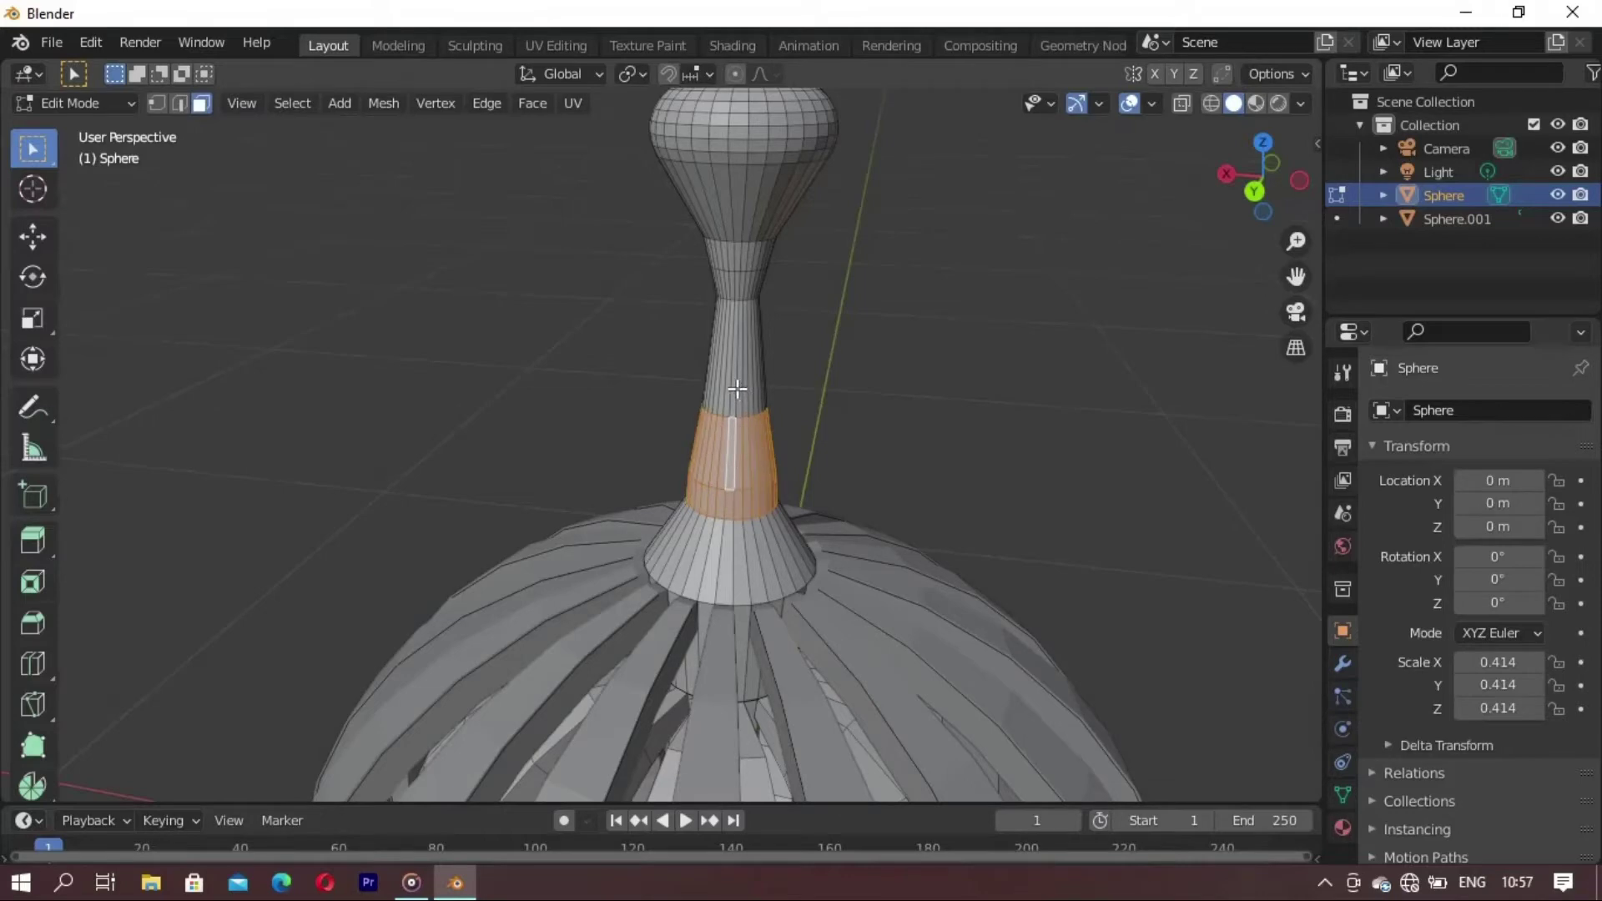
alt+shift+click(736, 434)
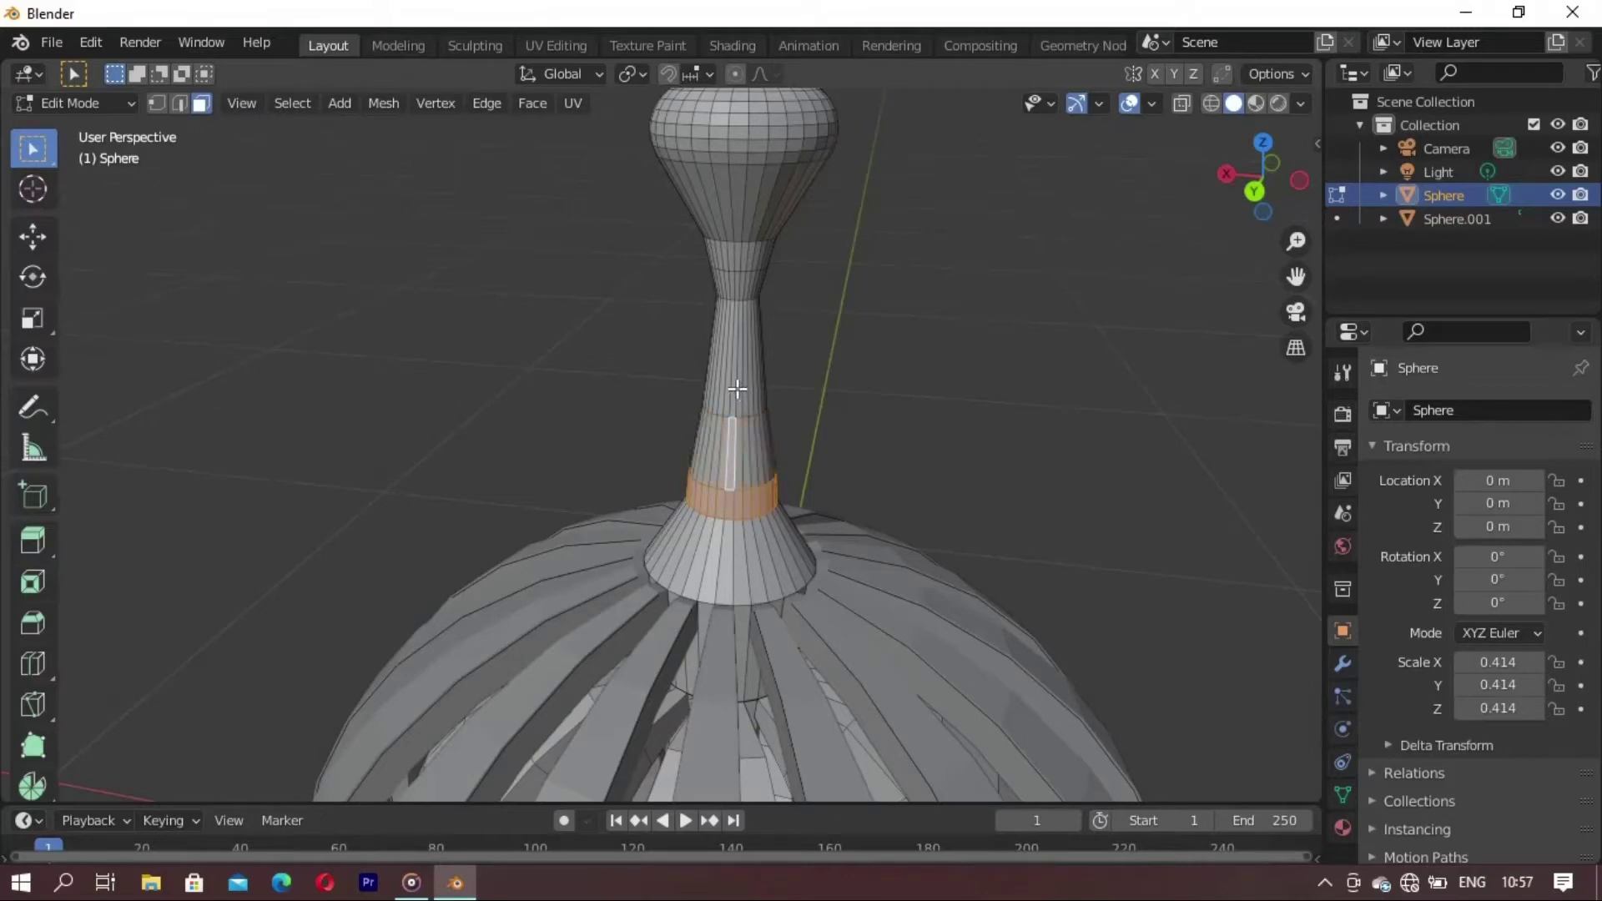
alt+shift+click(734, 457)
mouse_move(734, 457)
middle_down()
mouse_move(780, 494)
mouse_move(741, 359)
mouse_move(755, 358)
mouse_move(728, 420)
mouse_move(772, 337)
mouse_move(712, 593)
middle_up()
key(s)
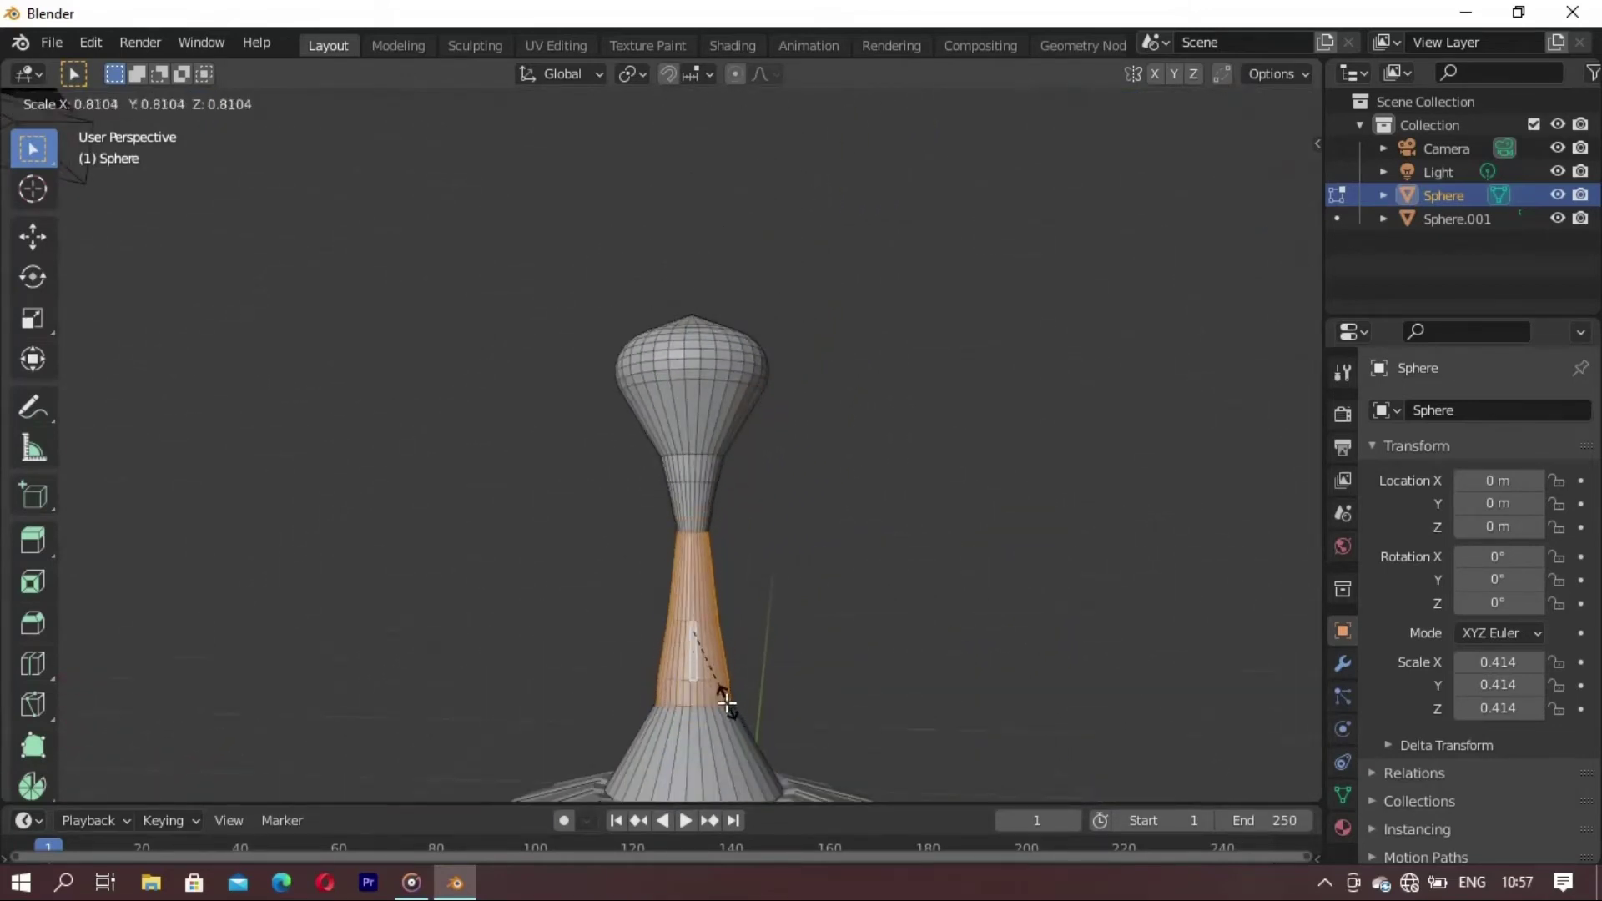
click(732, 703)
scroll(700, 658, down, 2)
- Resize the selected neck faces again, clear the selection and zoom in on the bulb
middle_drag(701, 658, 732, 668)
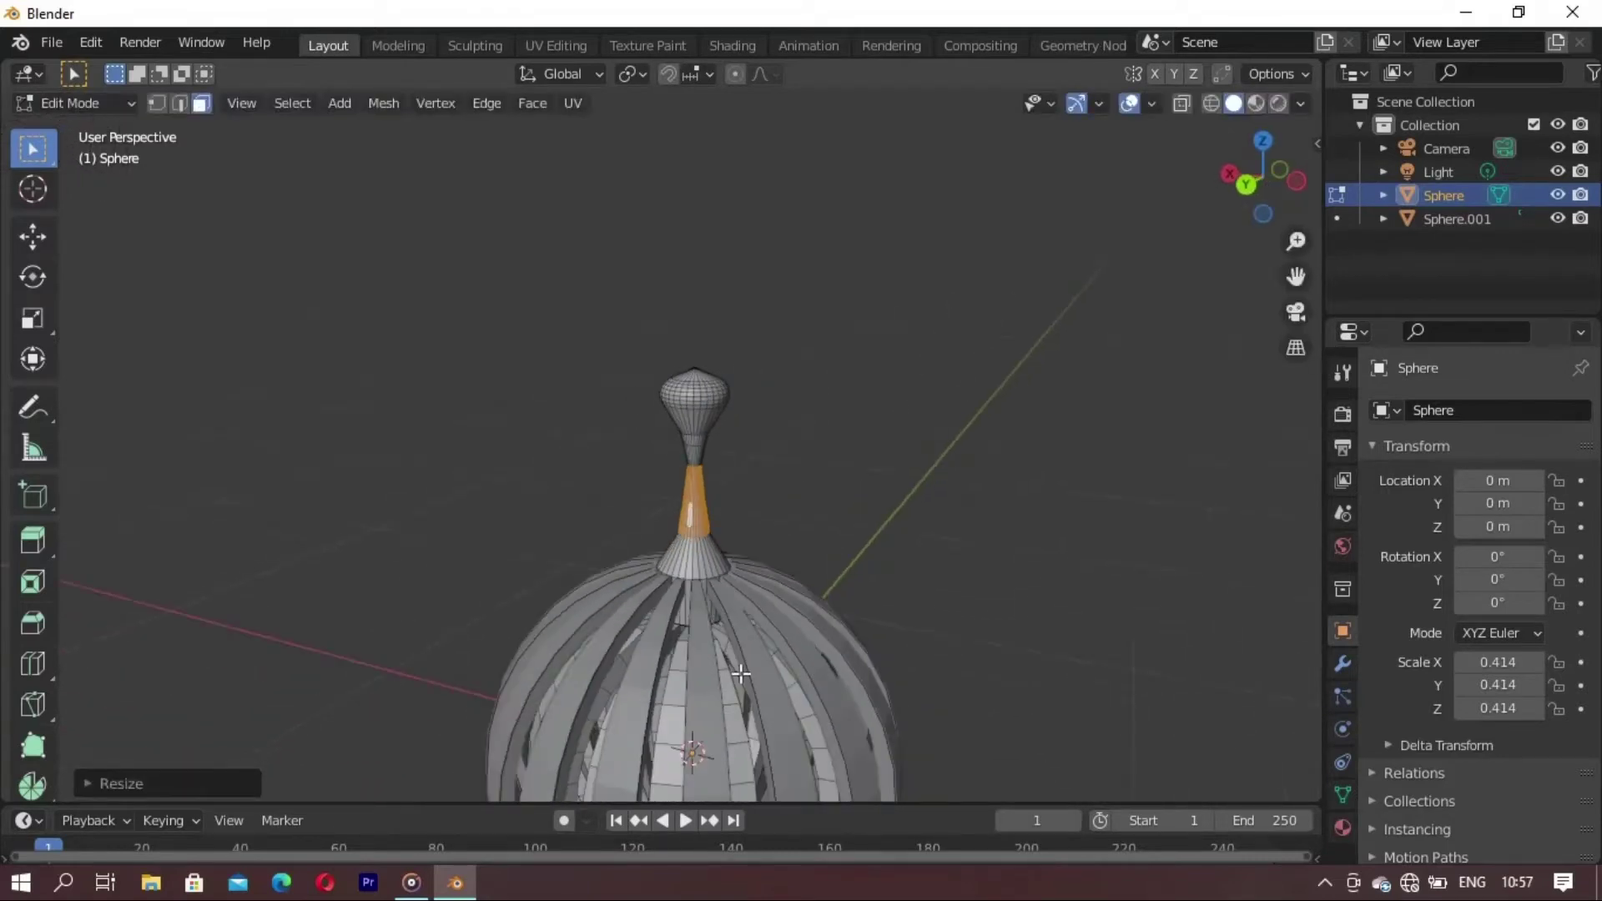
key(s)
click(739, 665)
key(alt+a)
scroll(730, 422, up, 2)
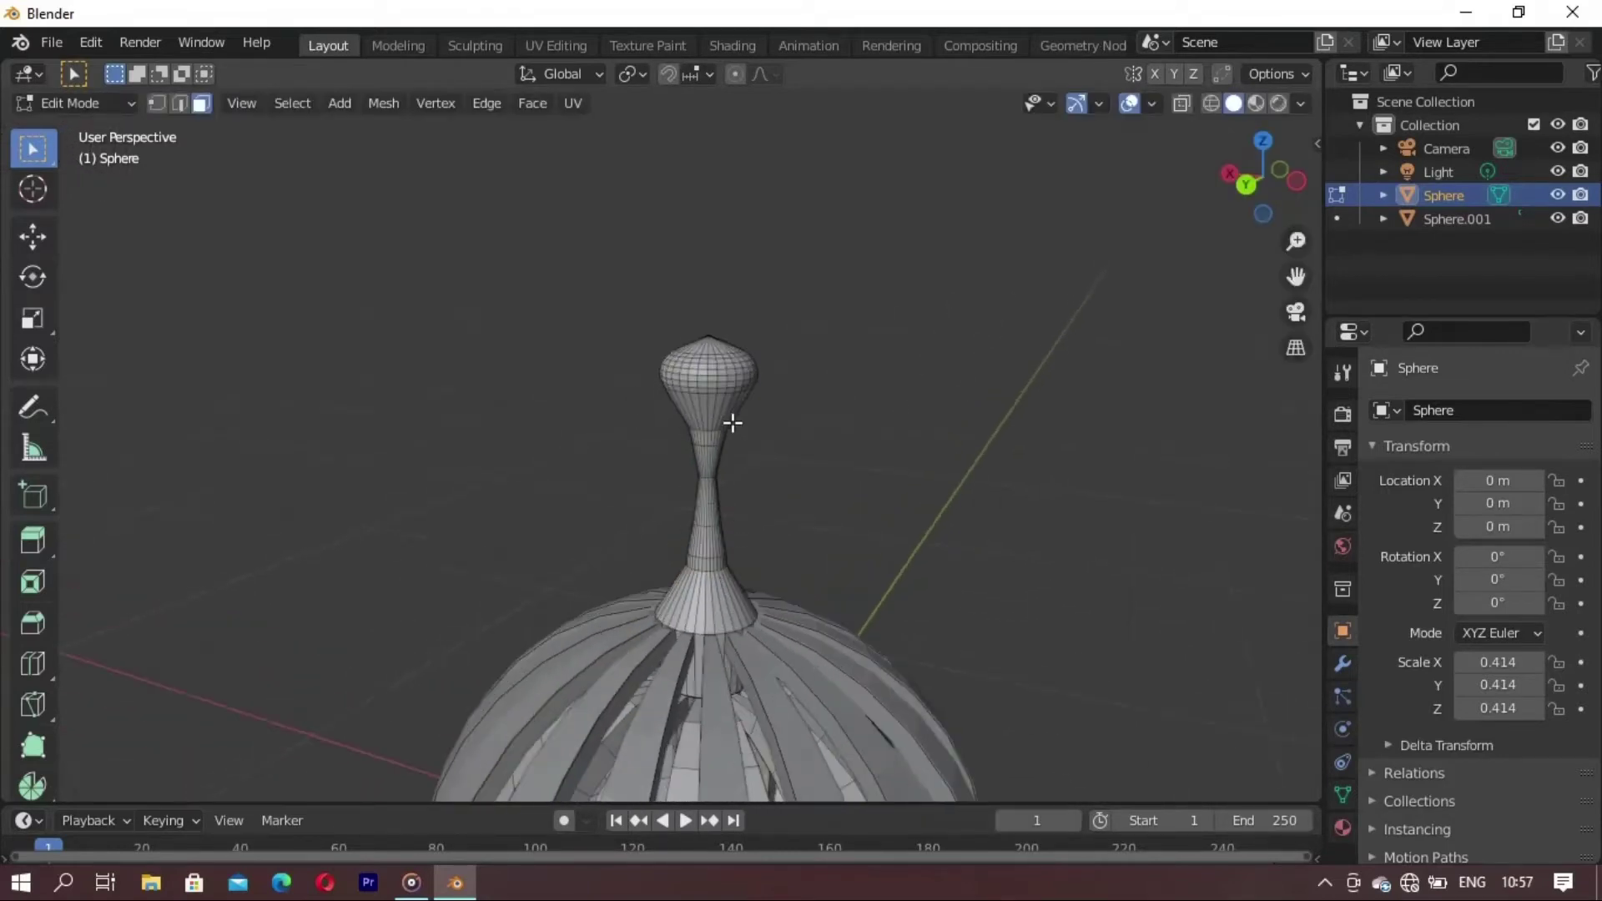
scroll(743, 397, up, 5)
scroll(817, 448, up, 1)
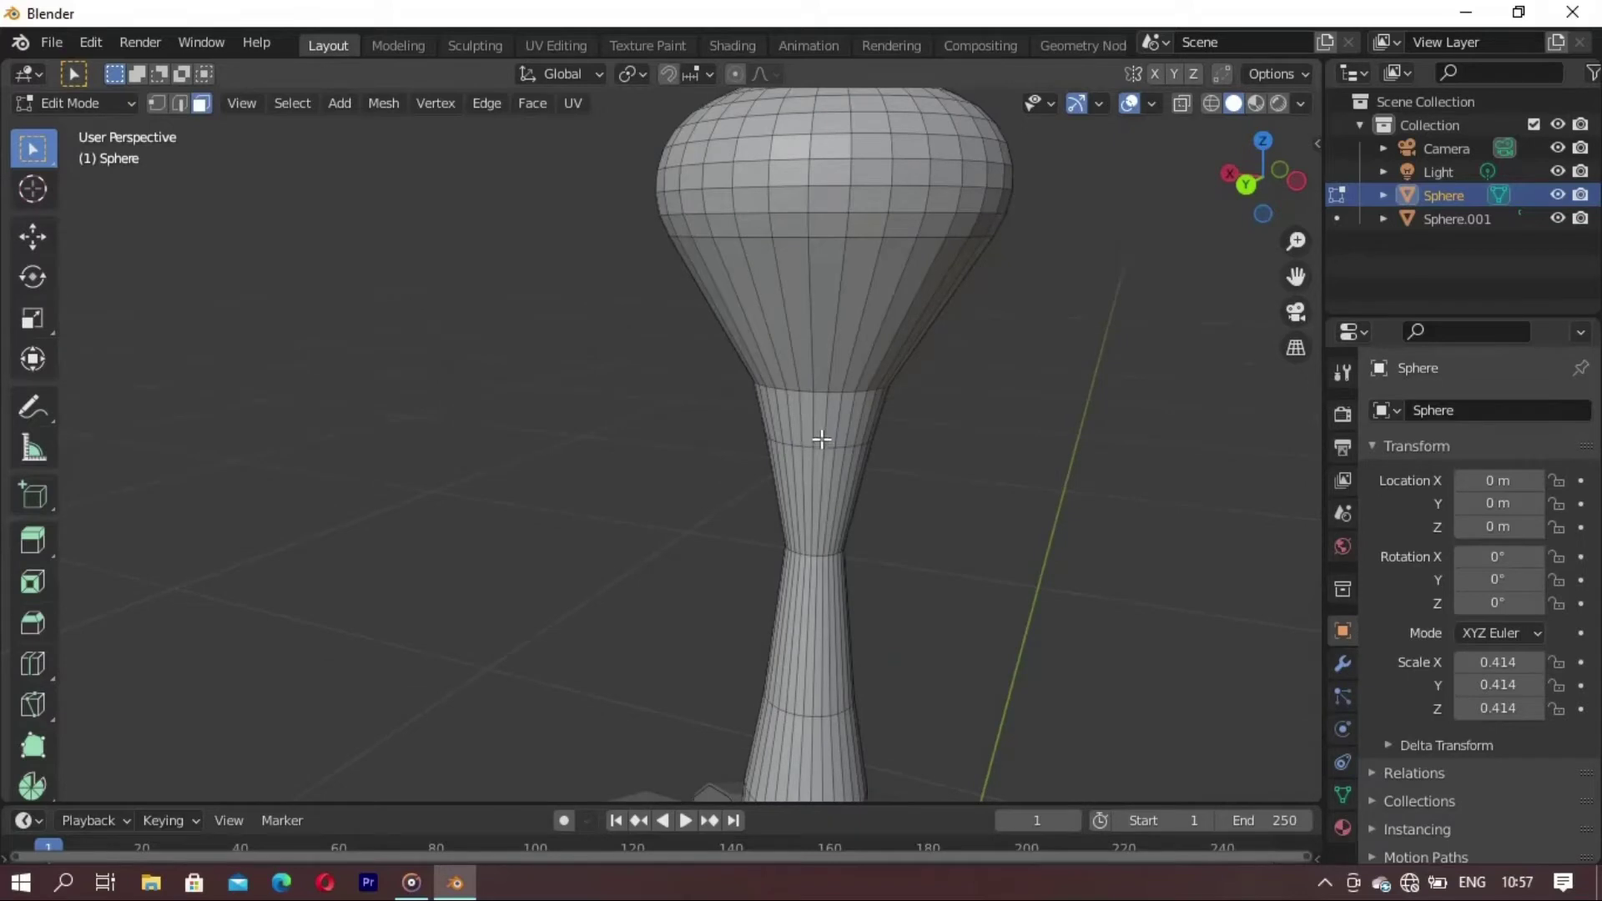
- Select the neck face ring below the bulb and the bulb's face rings
alt+click(823, 437)
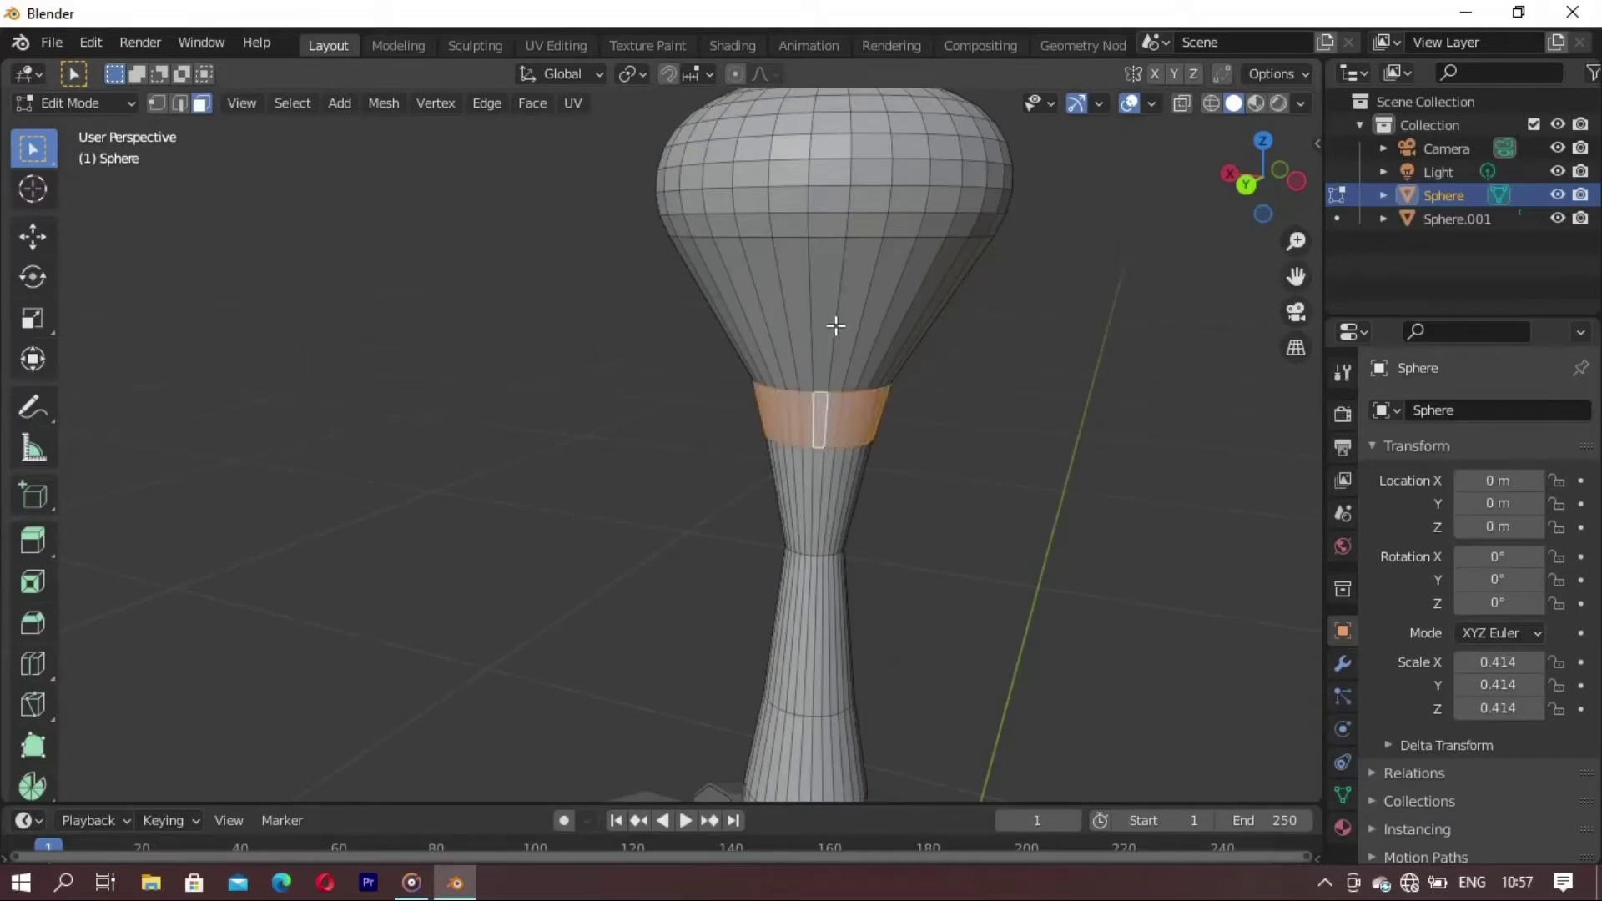
alt+shift+click(836, 325)
alt+shift+click(848, 204)
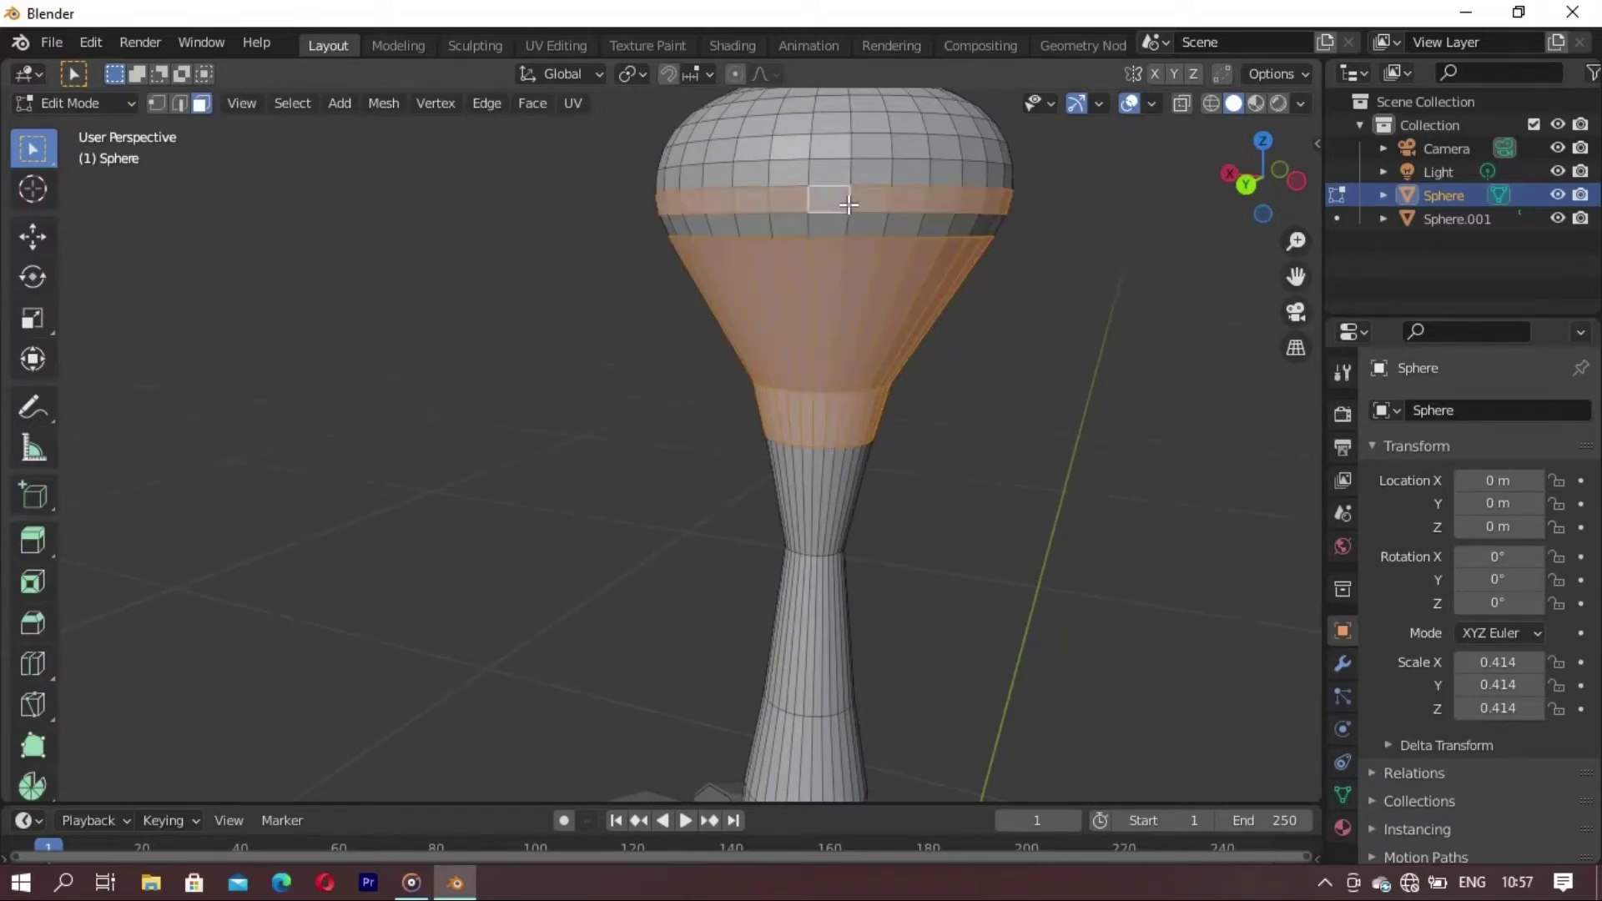
alt+shift+click(849, 144)
alt+shift+click(850, 110)
middle_drag(850, 110, 910, 269)
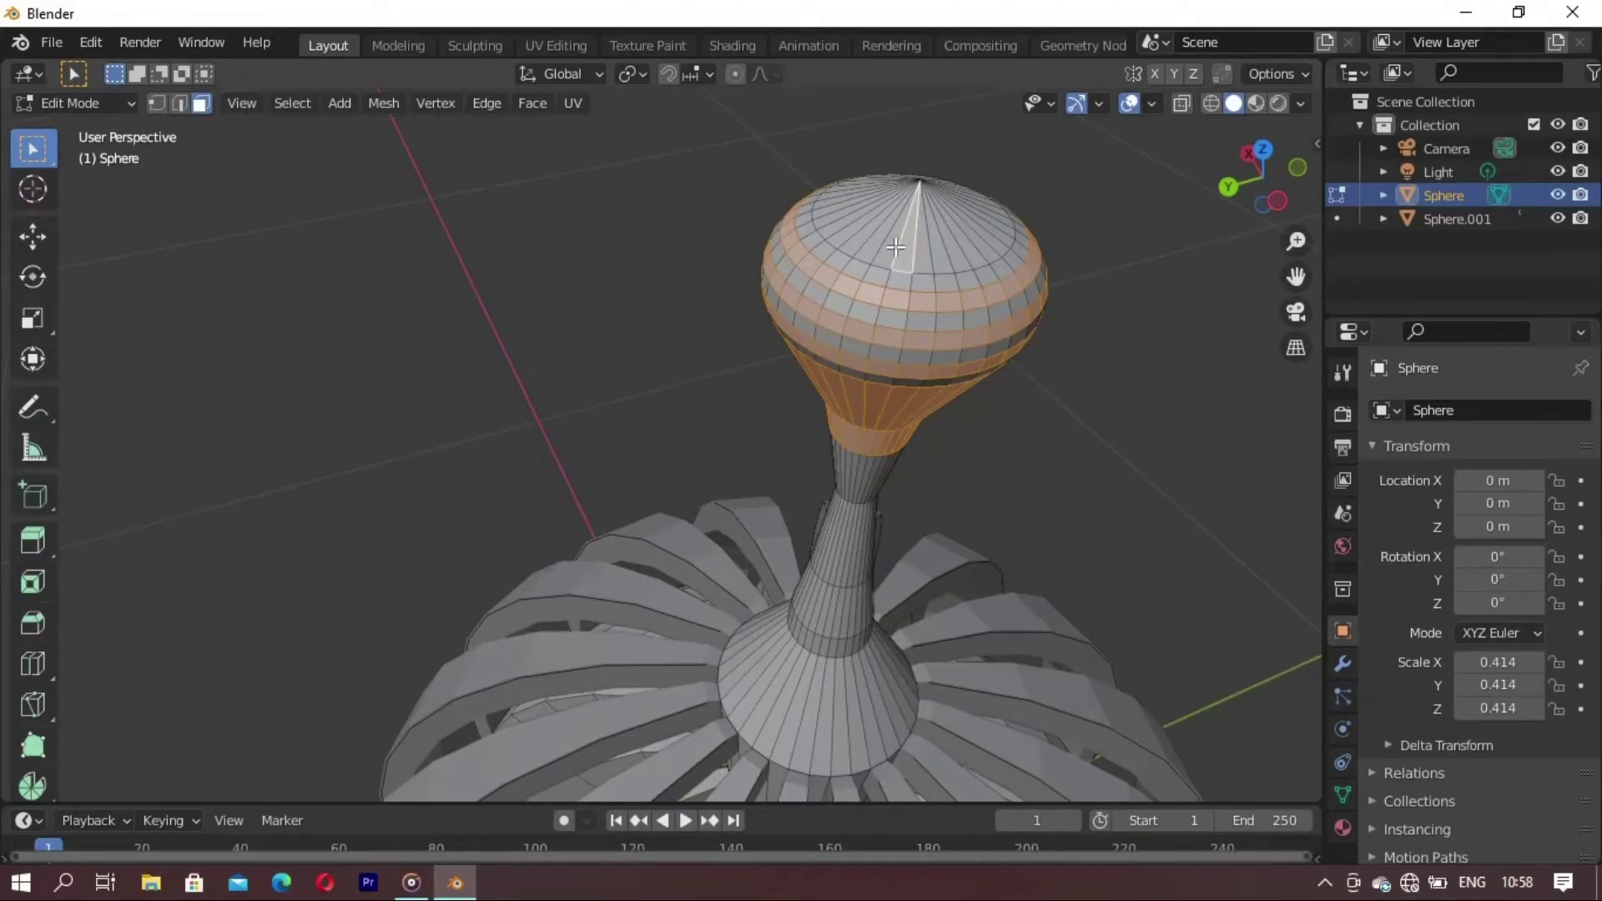
mouse_move(817, 403)
middle_down()
mouse_move(705, 530)
mouse_move(457, 499)
middle_up()
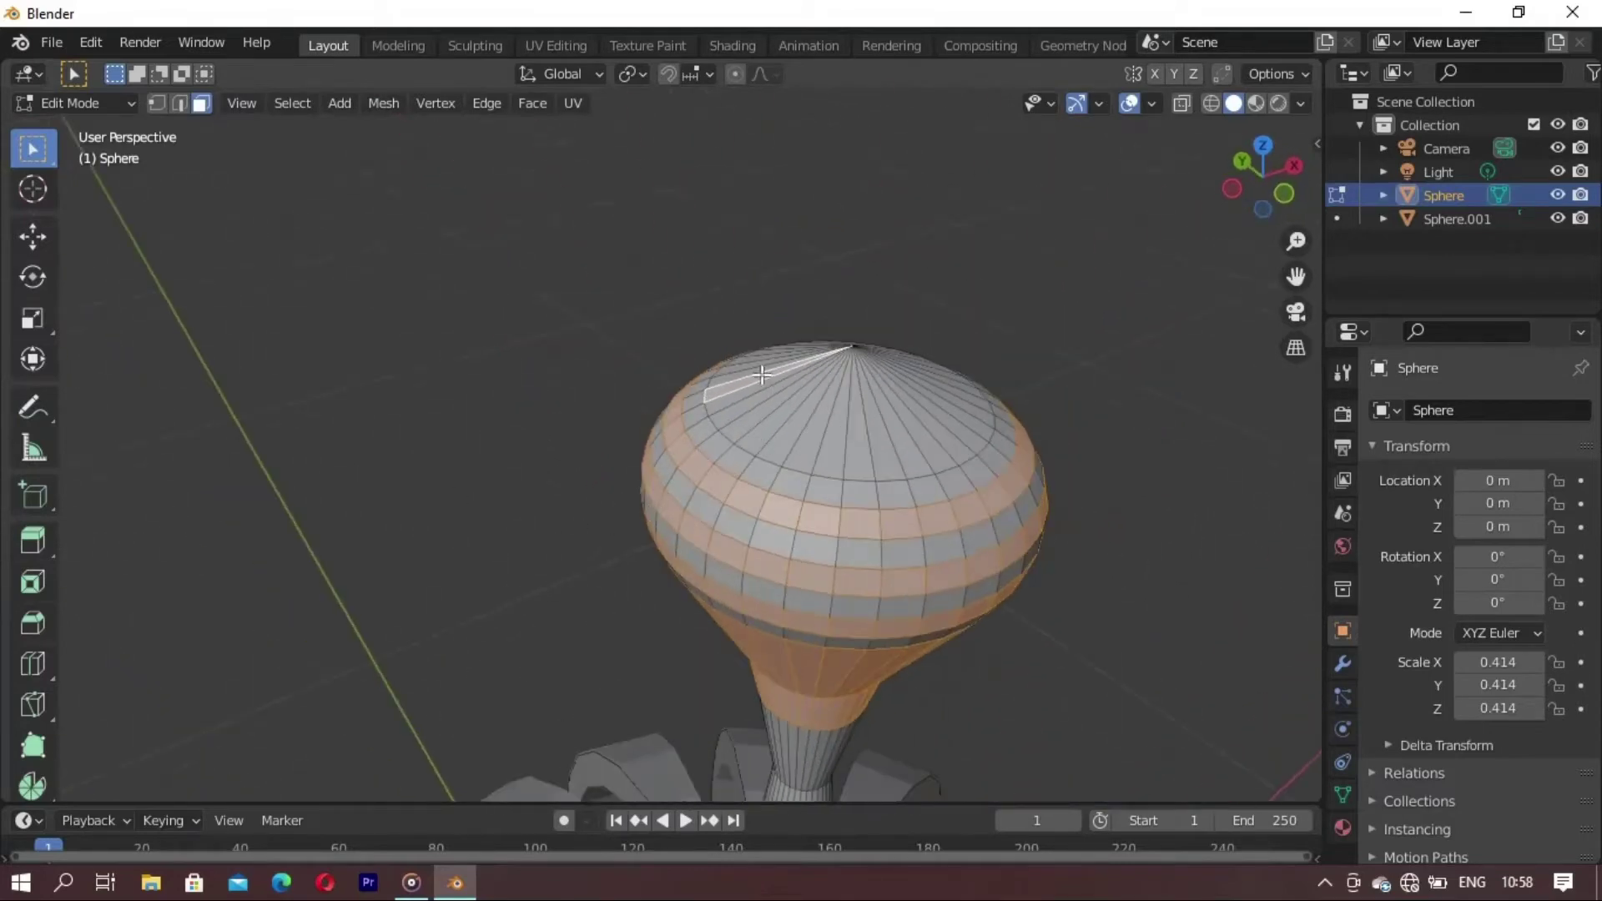
- Add all the triangles of the bulb's top cone to the selection
ctrl+click(818, 447)
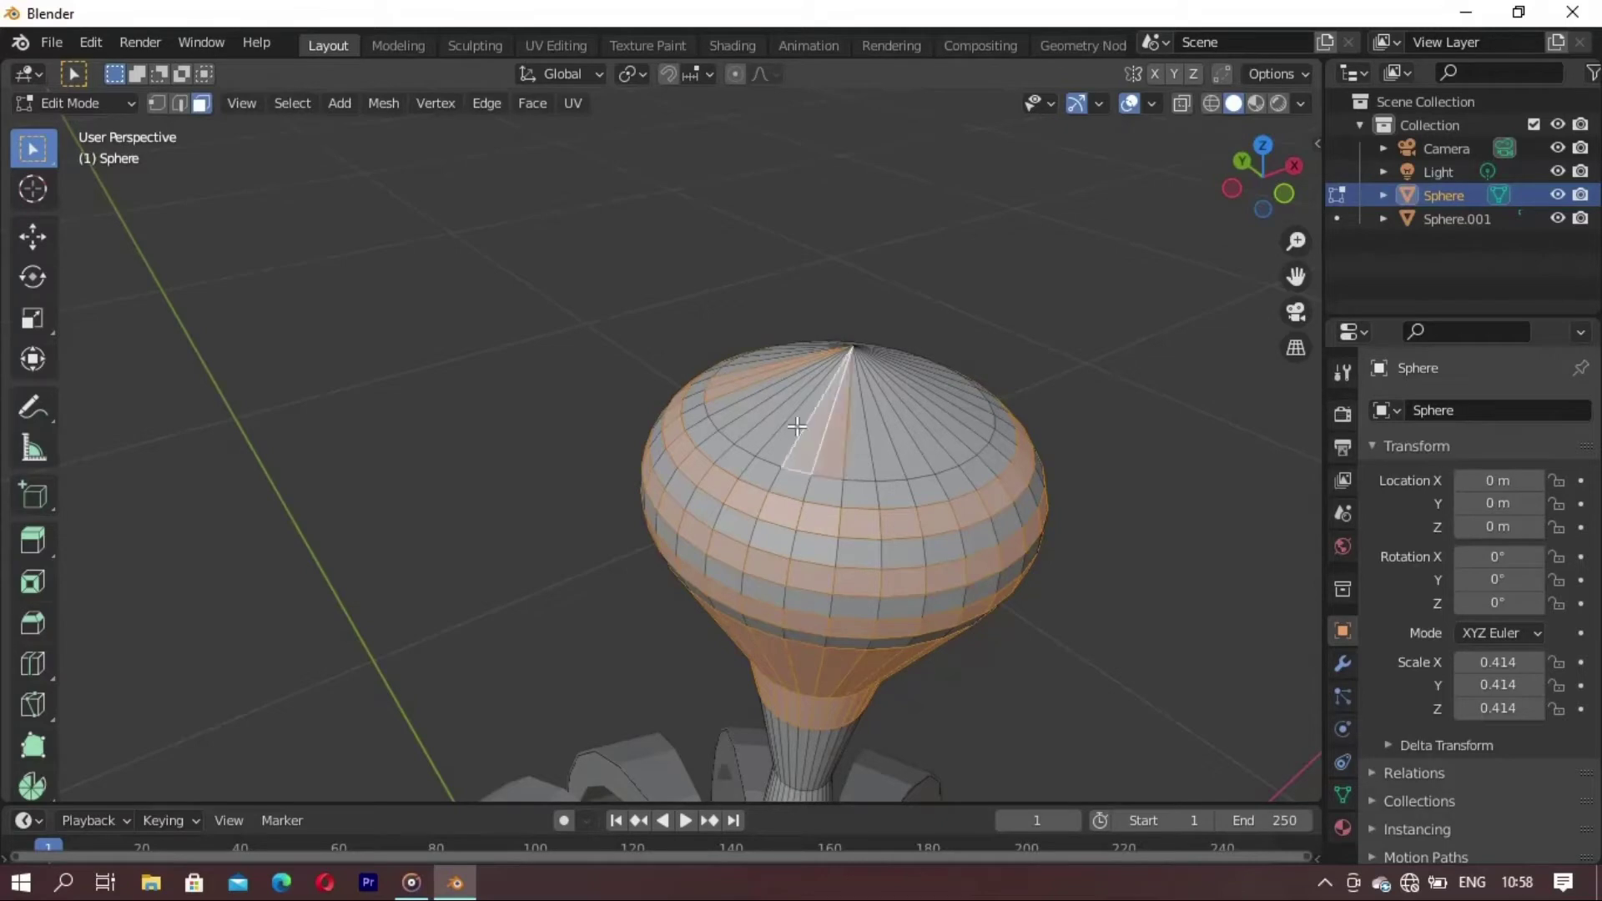
ctrl+click(730, 408)
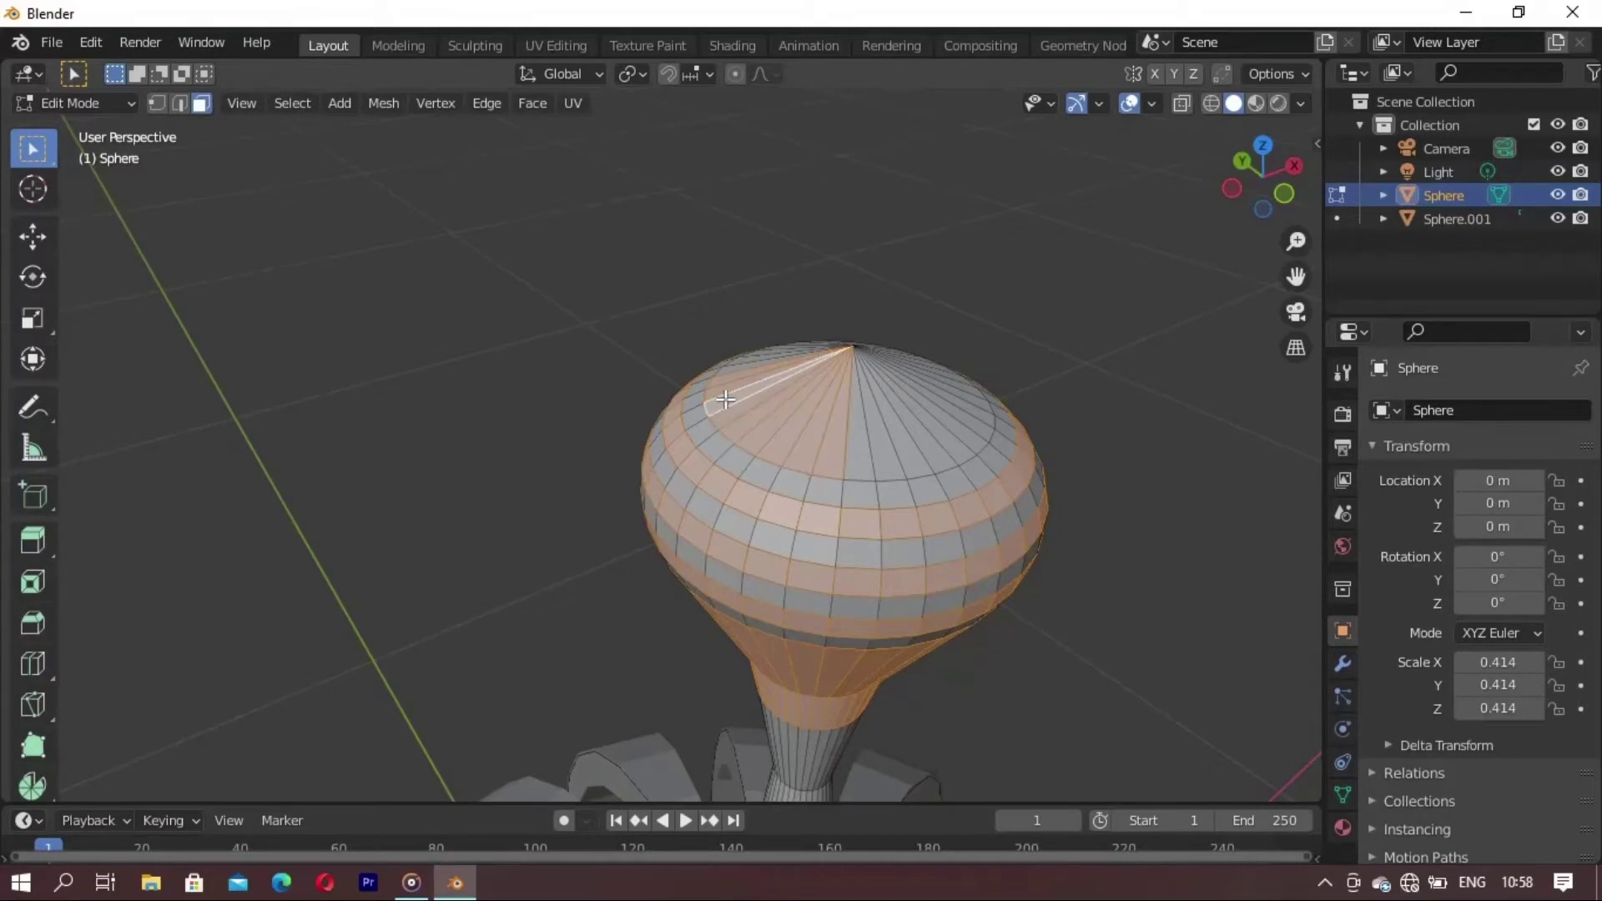
mouse_move(730, 409)
middle_down()
mouse_move(847, 636)
mouse_move(958, 554)
middle_up()
ctrl+click(936, 514)
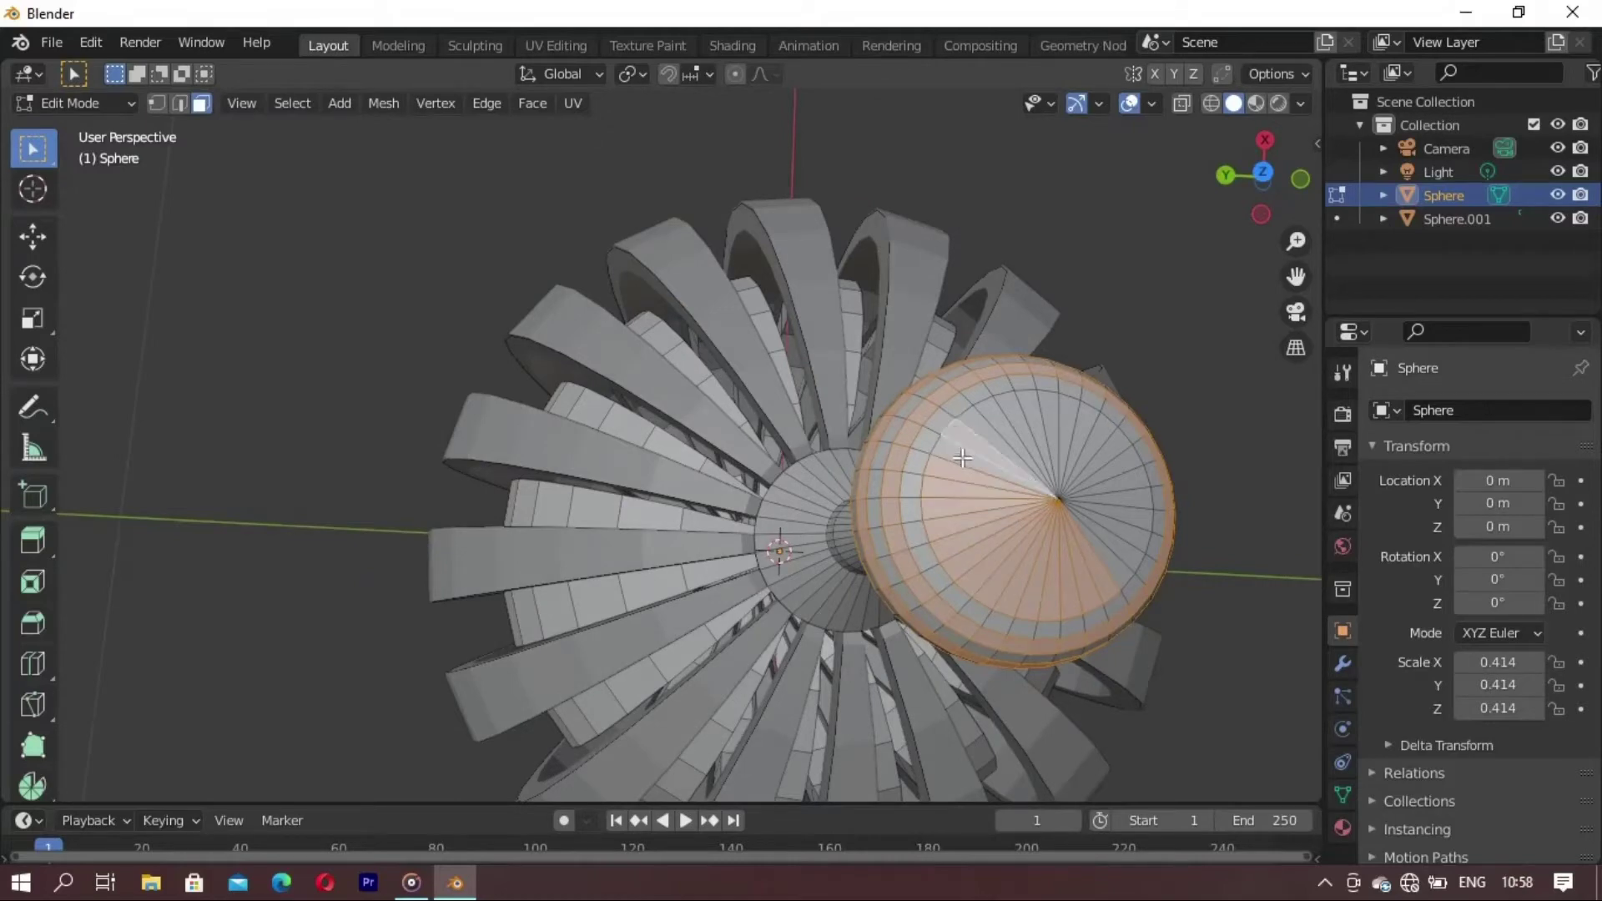
ctrl+click(1004, 421)
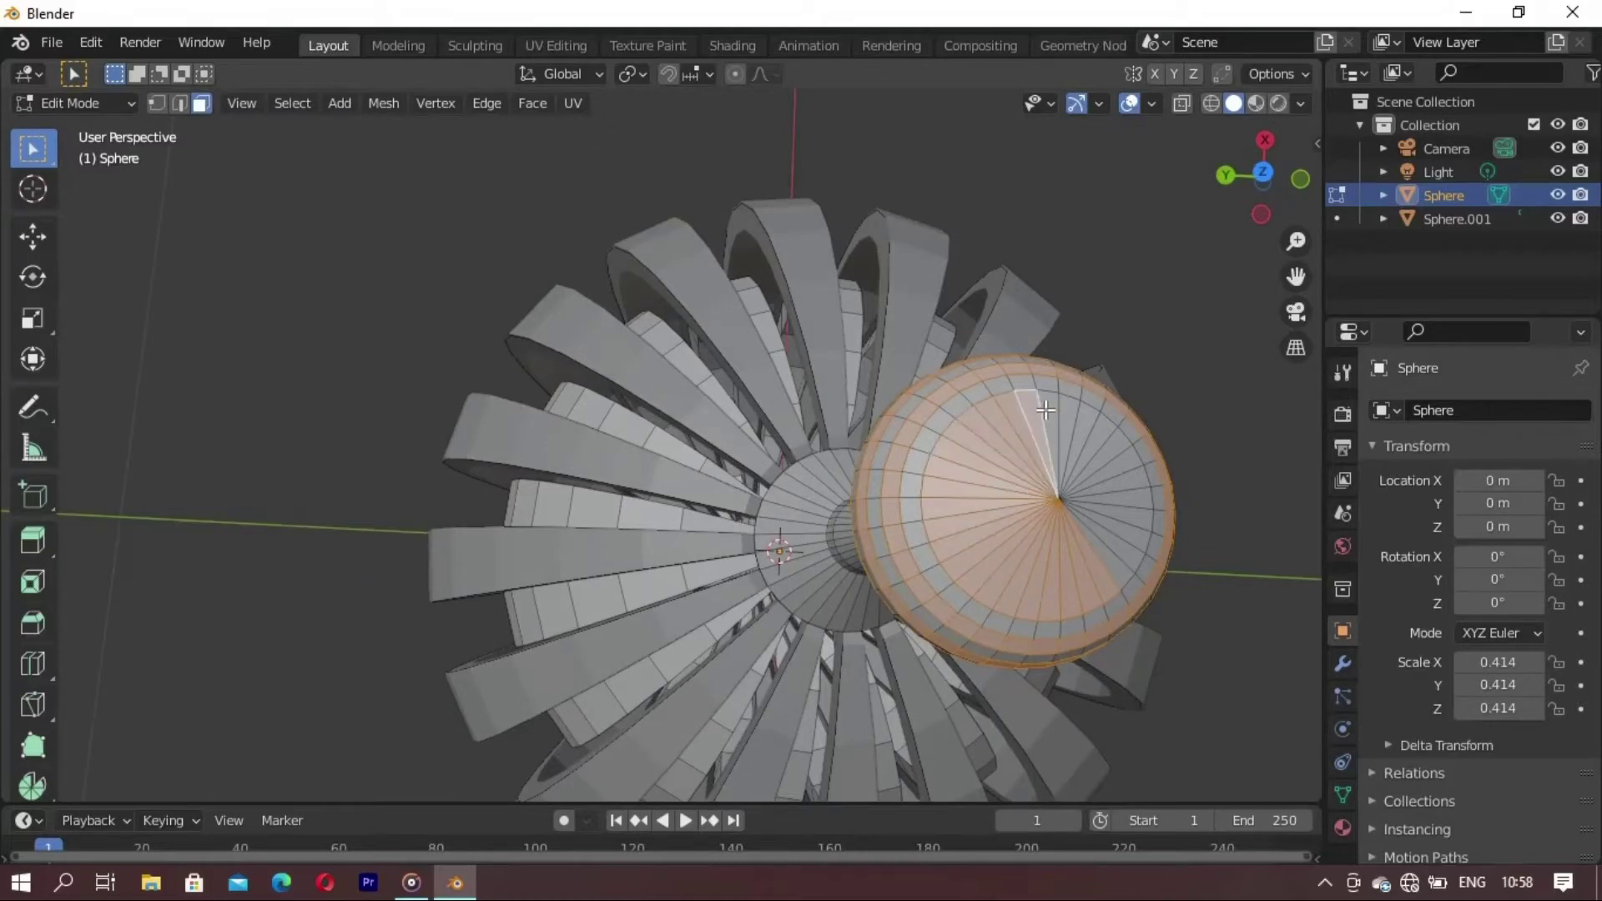
ctrl+click(1107, 491)
ctrl+click(1112, 539)
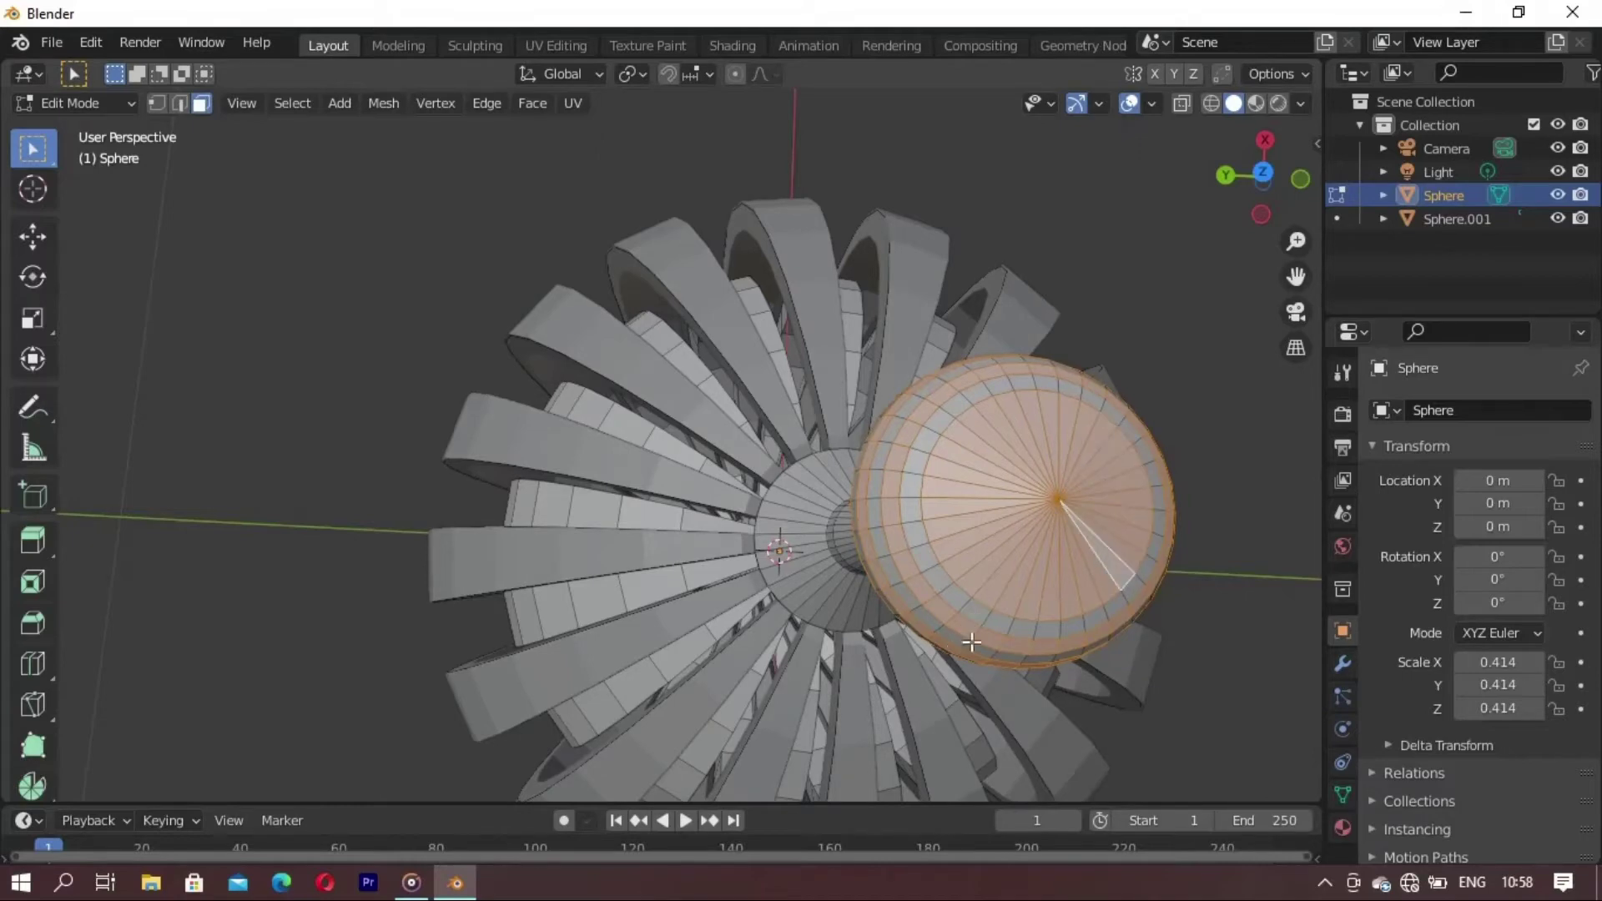
mouse_move(972, 641)
middle_down()
mouse_move(923, 401)
mouse_move(841, 562)
mouse_move(730, 639)
mouse_move(1048, 584)
mouse_move(693, 634)
mouse_move(732, 601)
middle_up()
- Separate the selected faces into a new object, Sphere.002
key(p)
click(729, 640)
scroll(756, 638, down, 3)
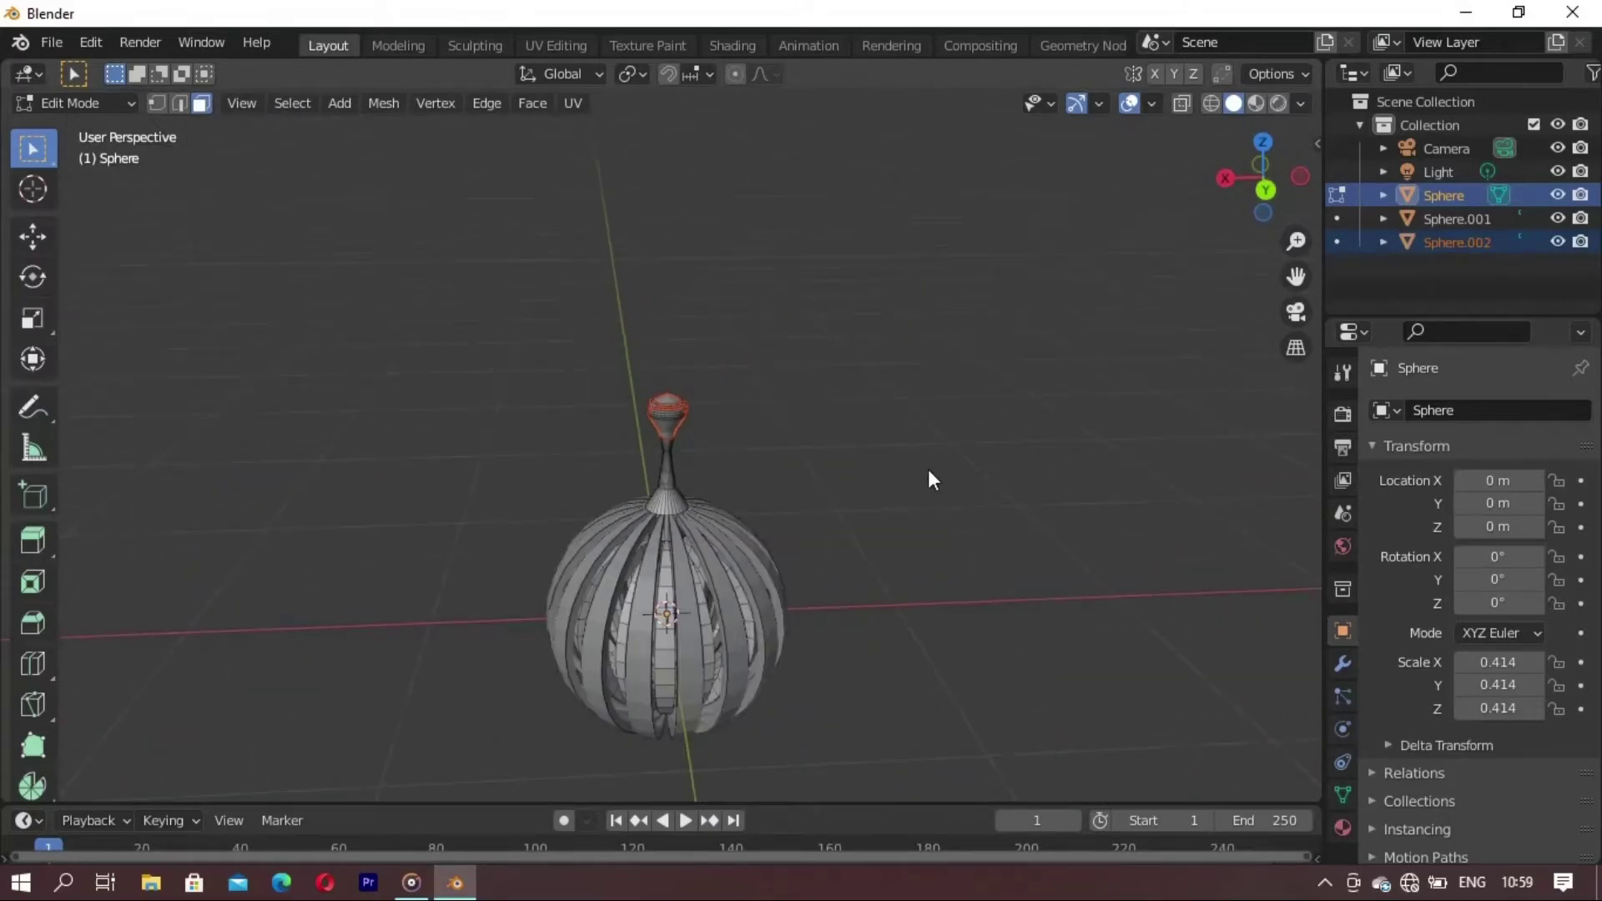
- Smooth-shade the Sphere stem and enable Auto Smooth under its Normals settings
key(Tab)
mouse_move(847, 497)
middle_down()
mouse_move(740, 547)
mouse_move(904, 422)
mouse_move(705, 530)
mouse_move(723, 512)
middle_up()
click(904, 423)
scroll(723, 512, up, 3)
click(757, 559)
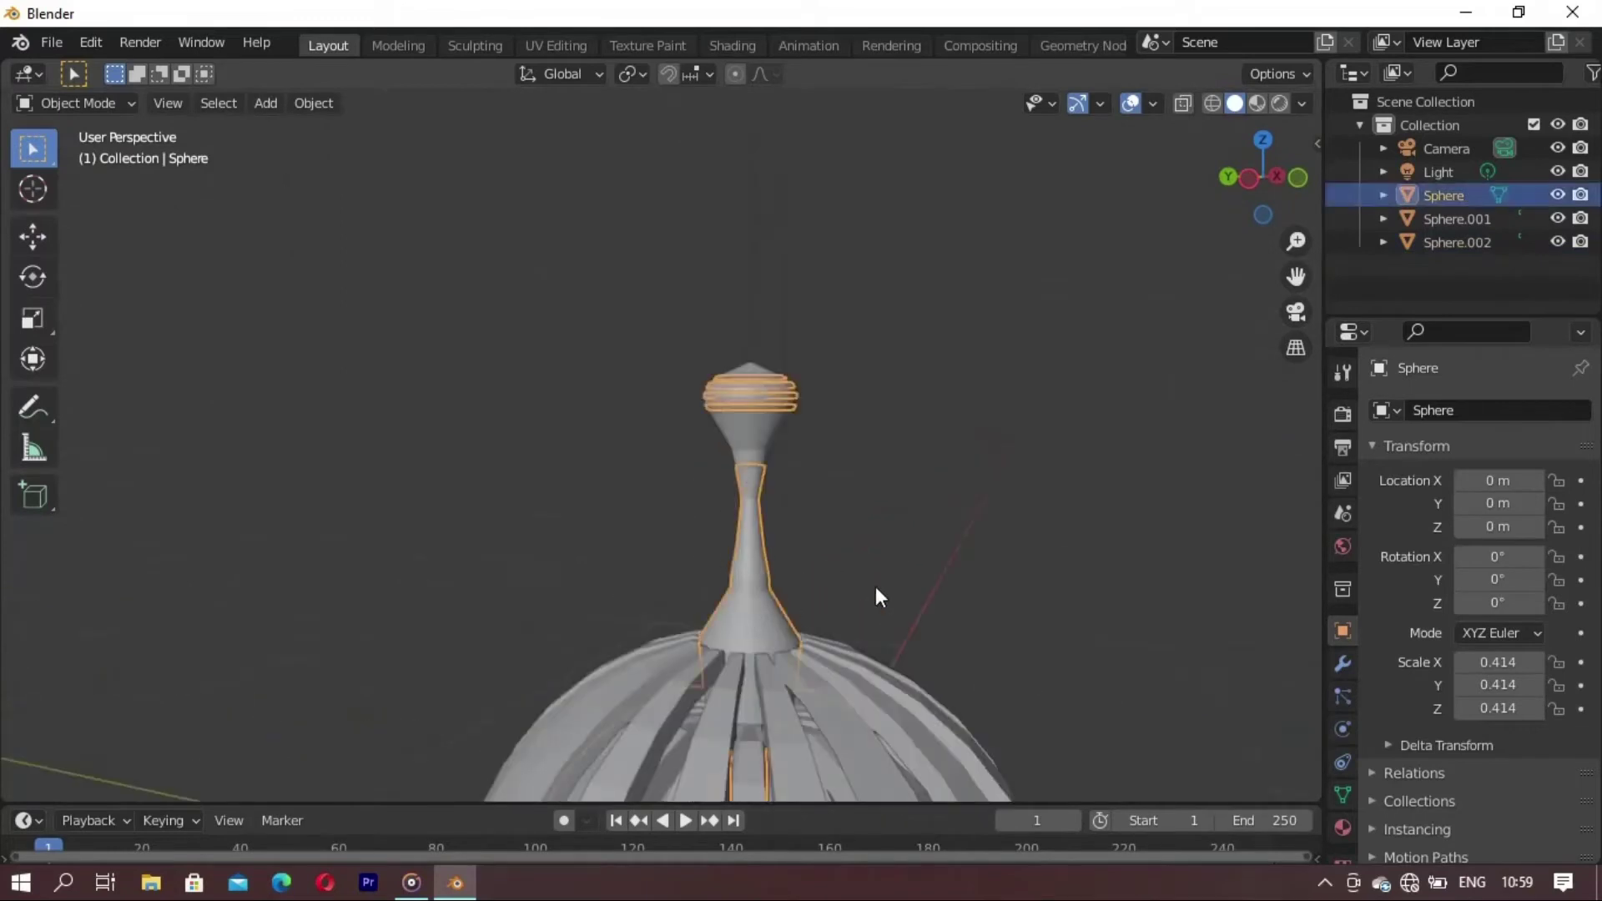
right_click(923, 553)
click(918, 435)
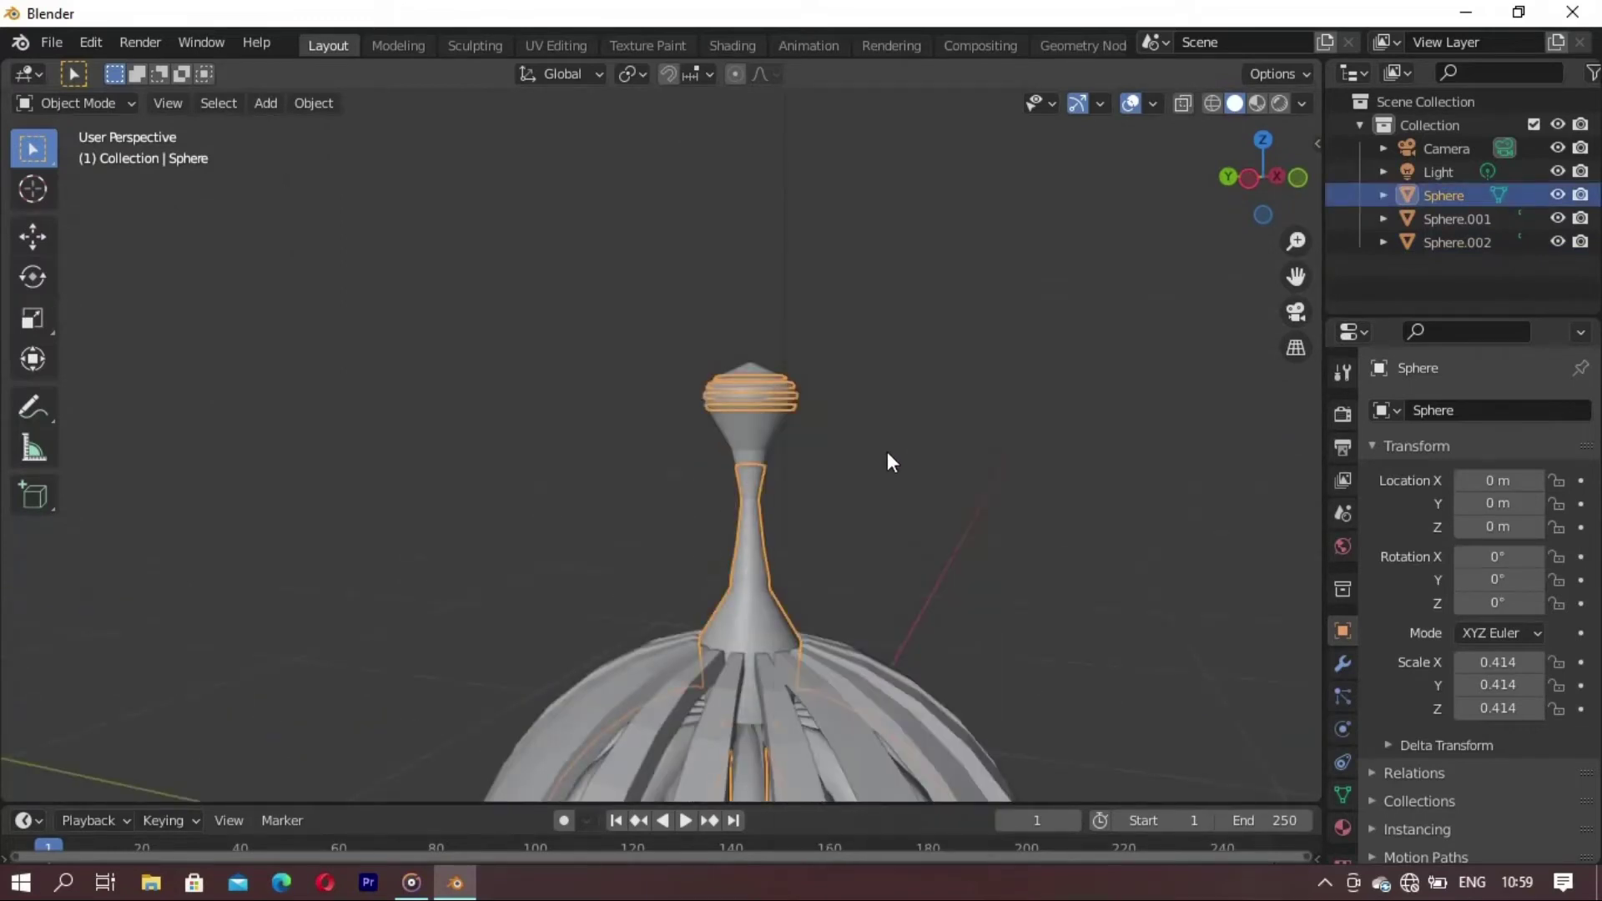
scroll(1389, 716, down, 3)
click(1343, 795)
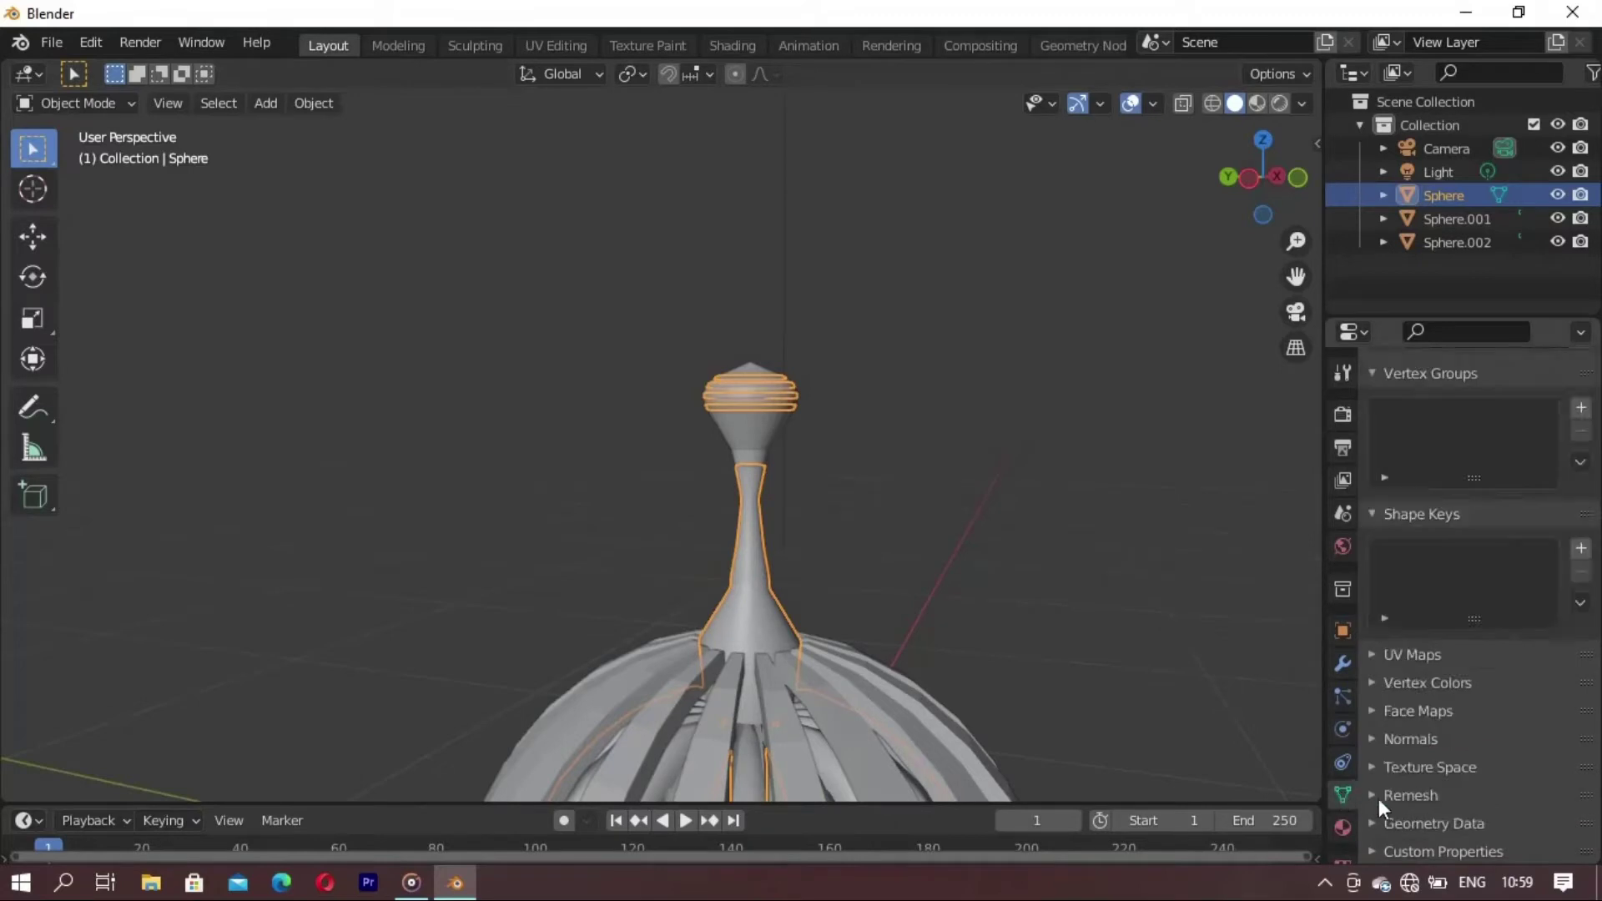
click(1380, 739)
click(1460, 773)
- Smooth-shade the bulb Sphere.002 and turn on Auto Smooth at 30°
click(853, 520)
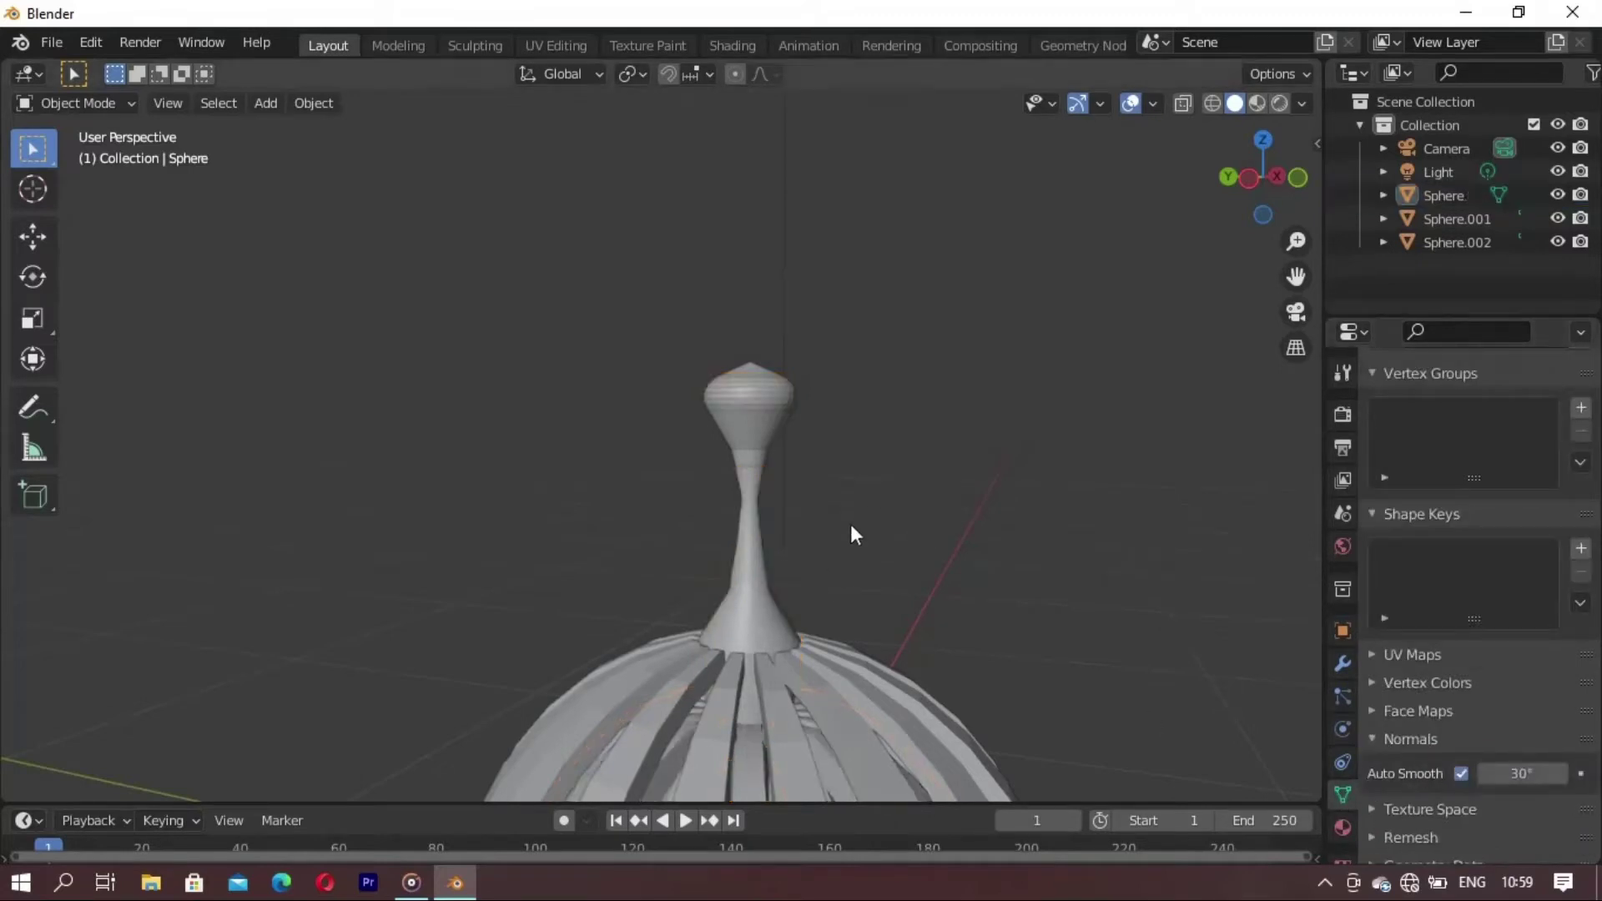
mouse_move(850, 524)
middle_down()
mouse_move(809, 399)
mouse_move(796, 487)
middle_up()
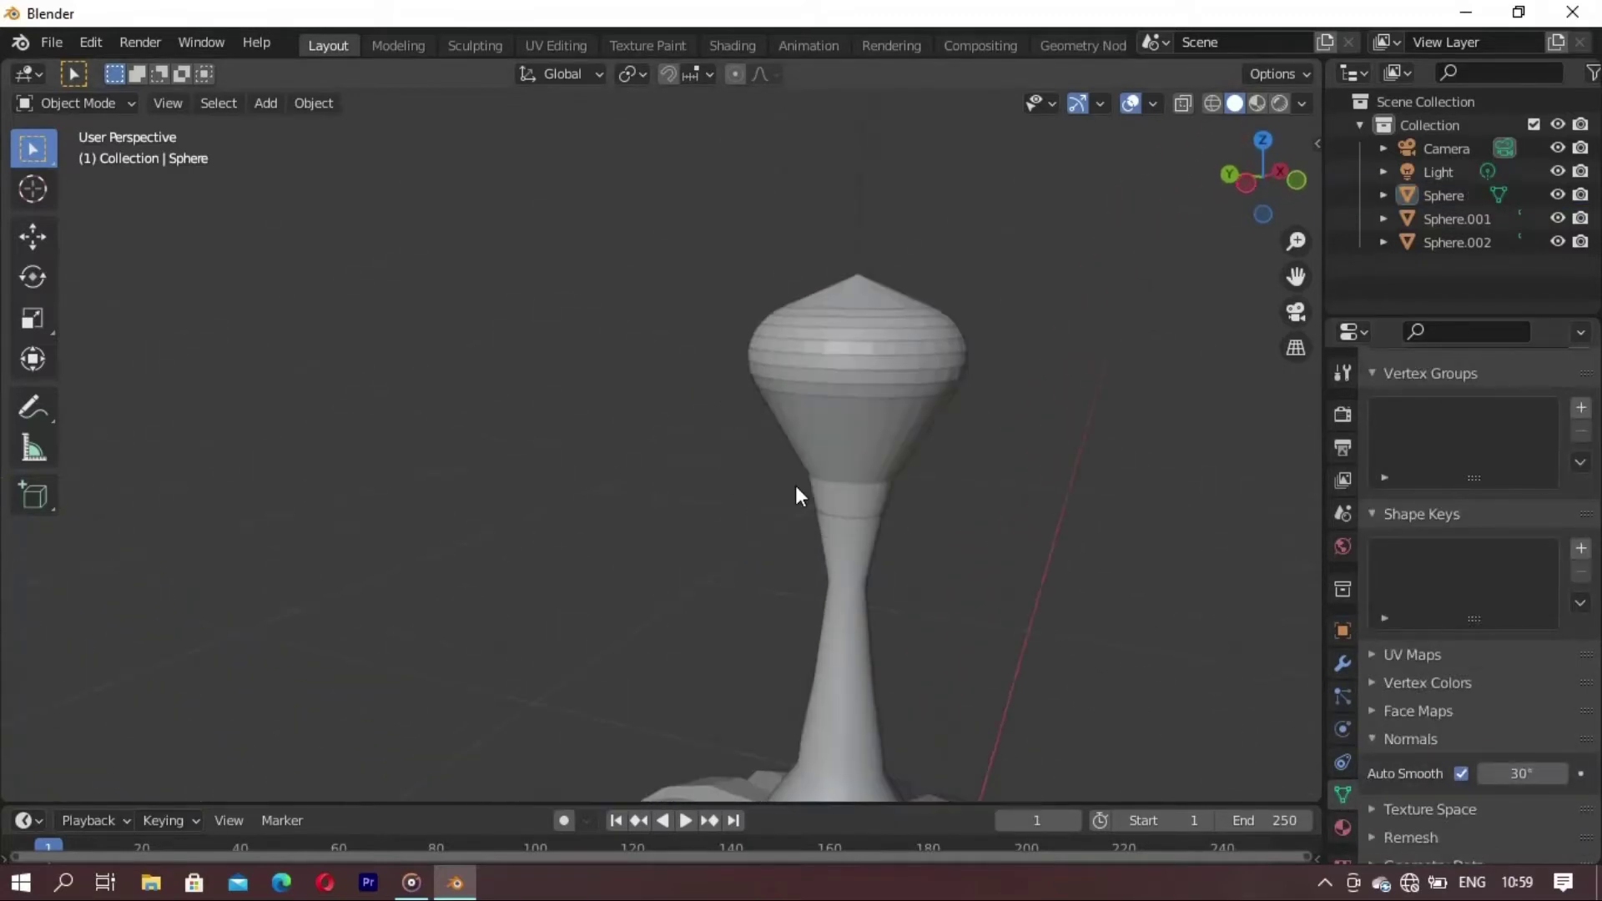
click(841, 441)
right_click(1089, 630)
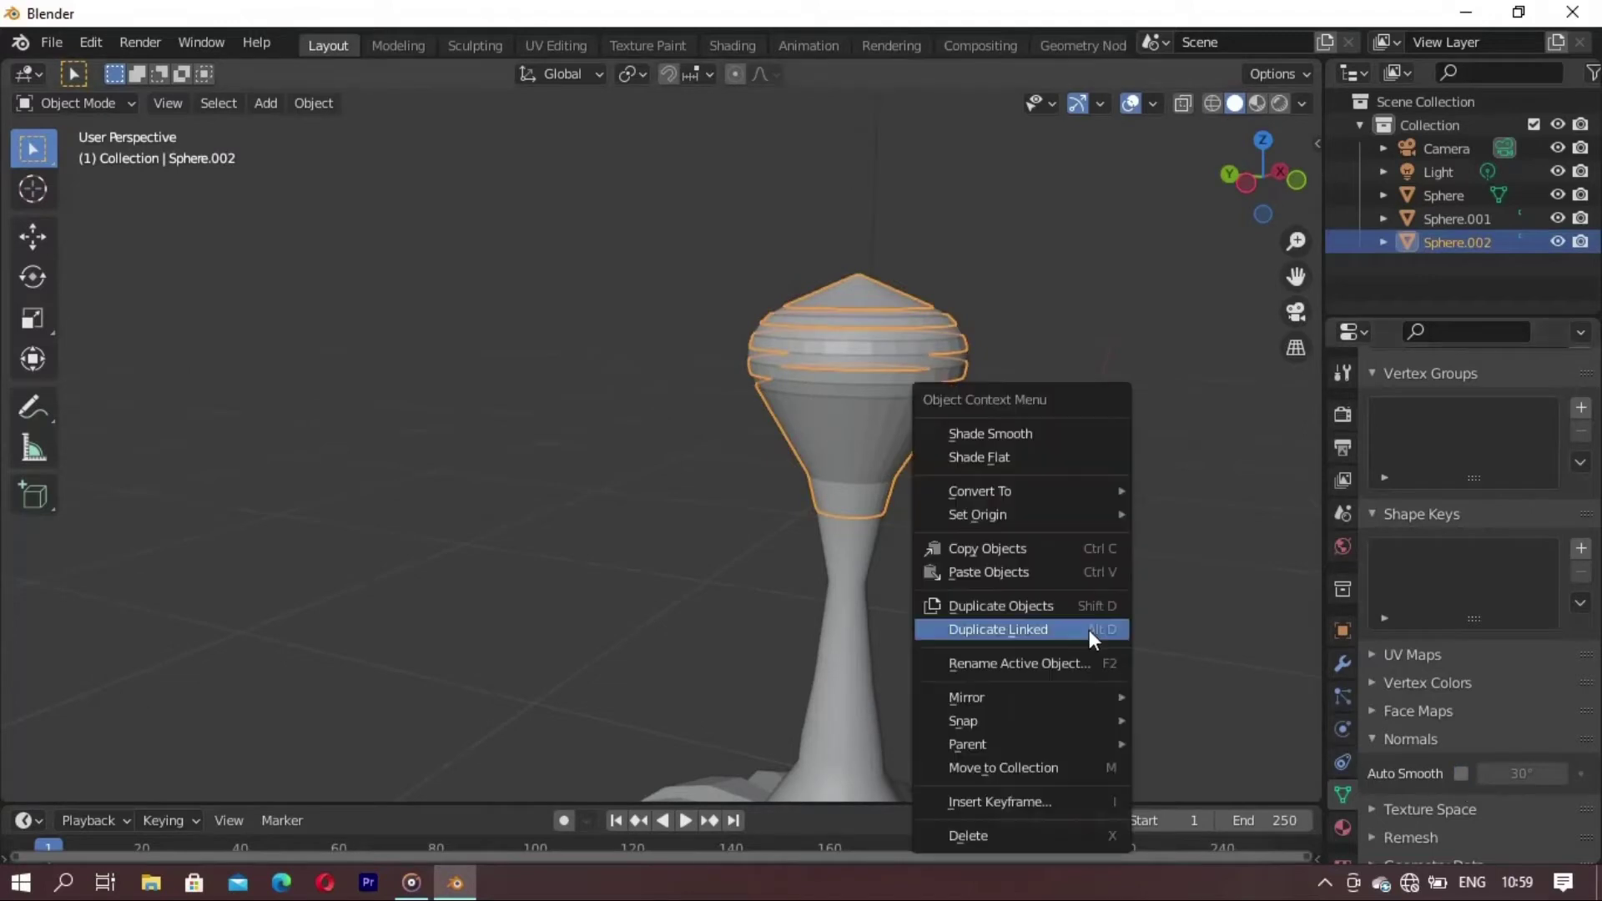
click(1017, 441)
click(1053, 599)
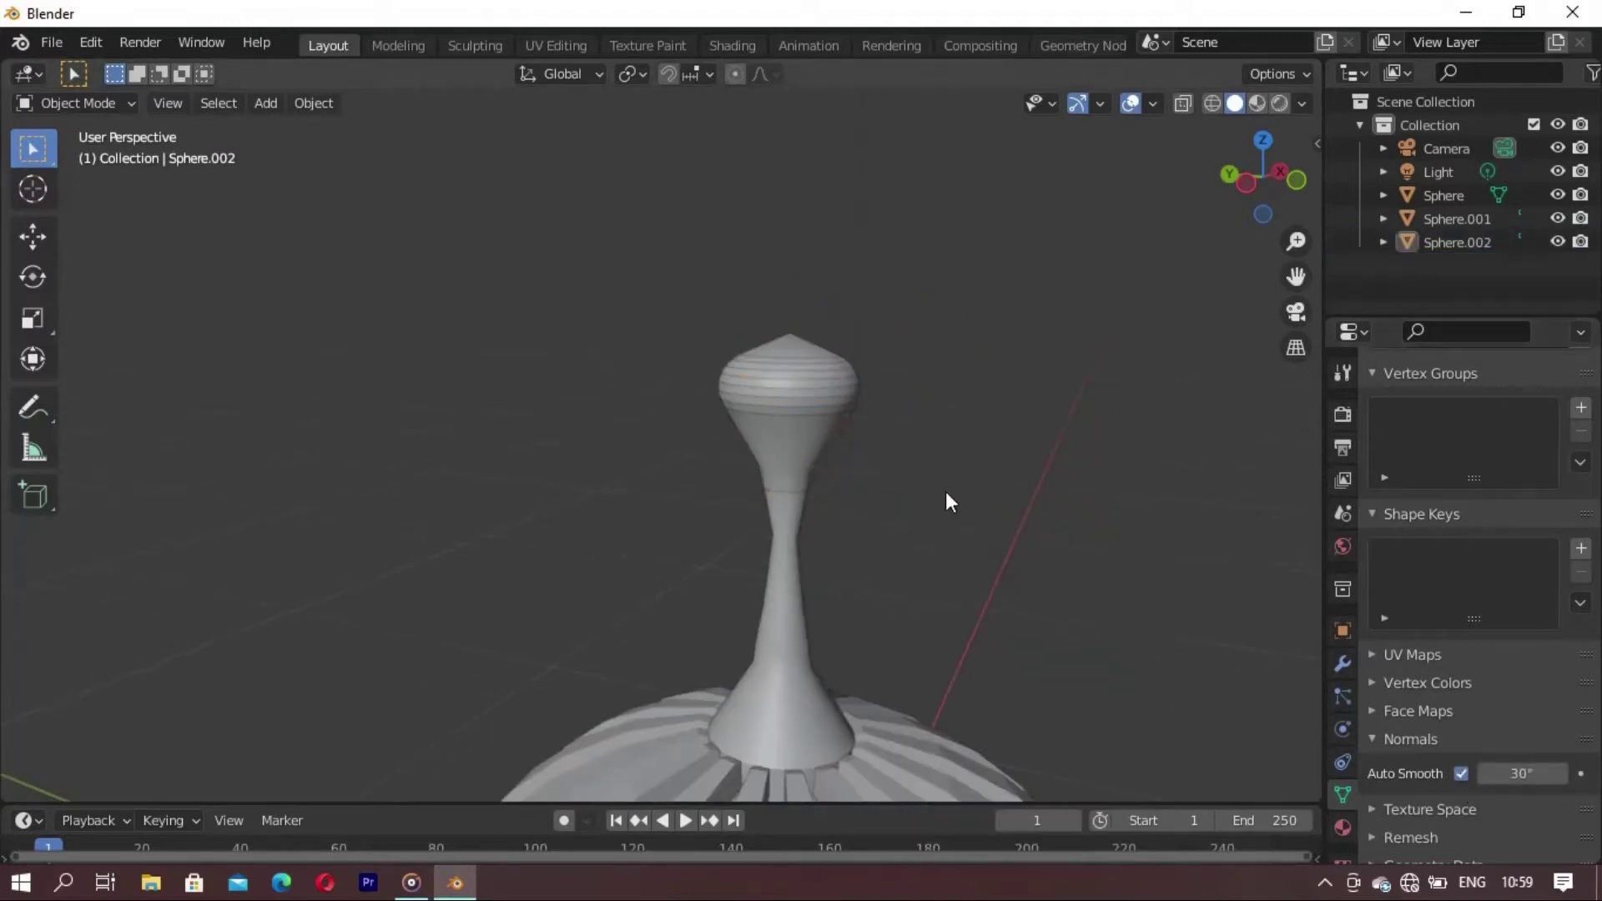
- Reapply smooth shading to the Sphere stem, then view the whole lantern again
mouse_move(945, 492)
middle_down()
mouse_move(856, 358)
mouse_move(718, 576)
mouse_move(709, 443)
middle_up()
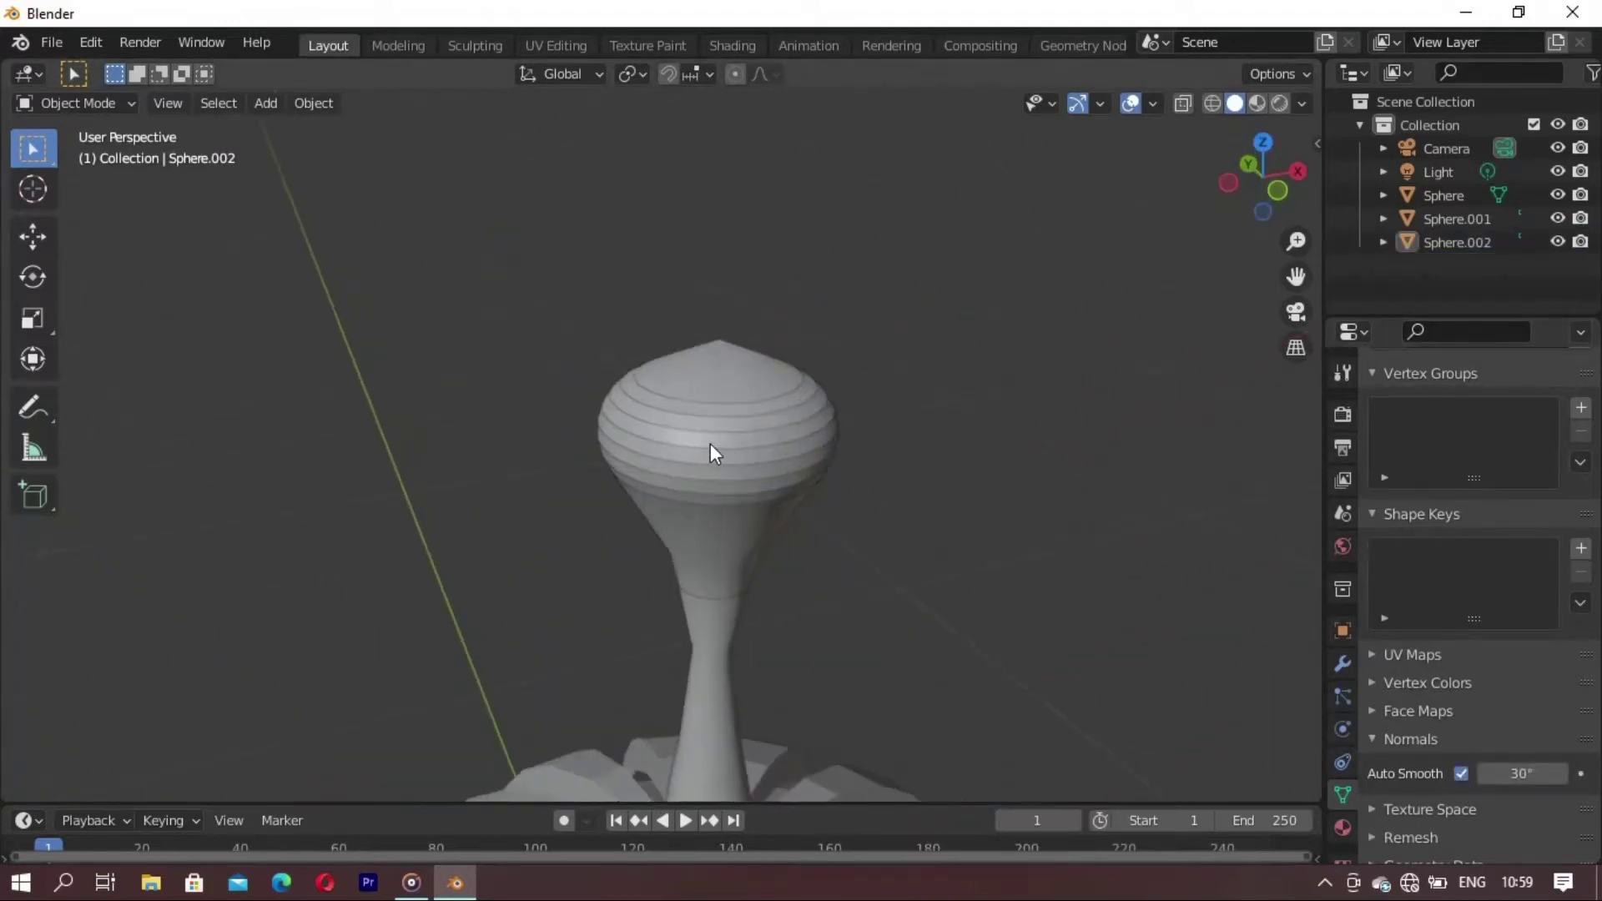
scroll(713, 446, up, 4)
click(718, 449)
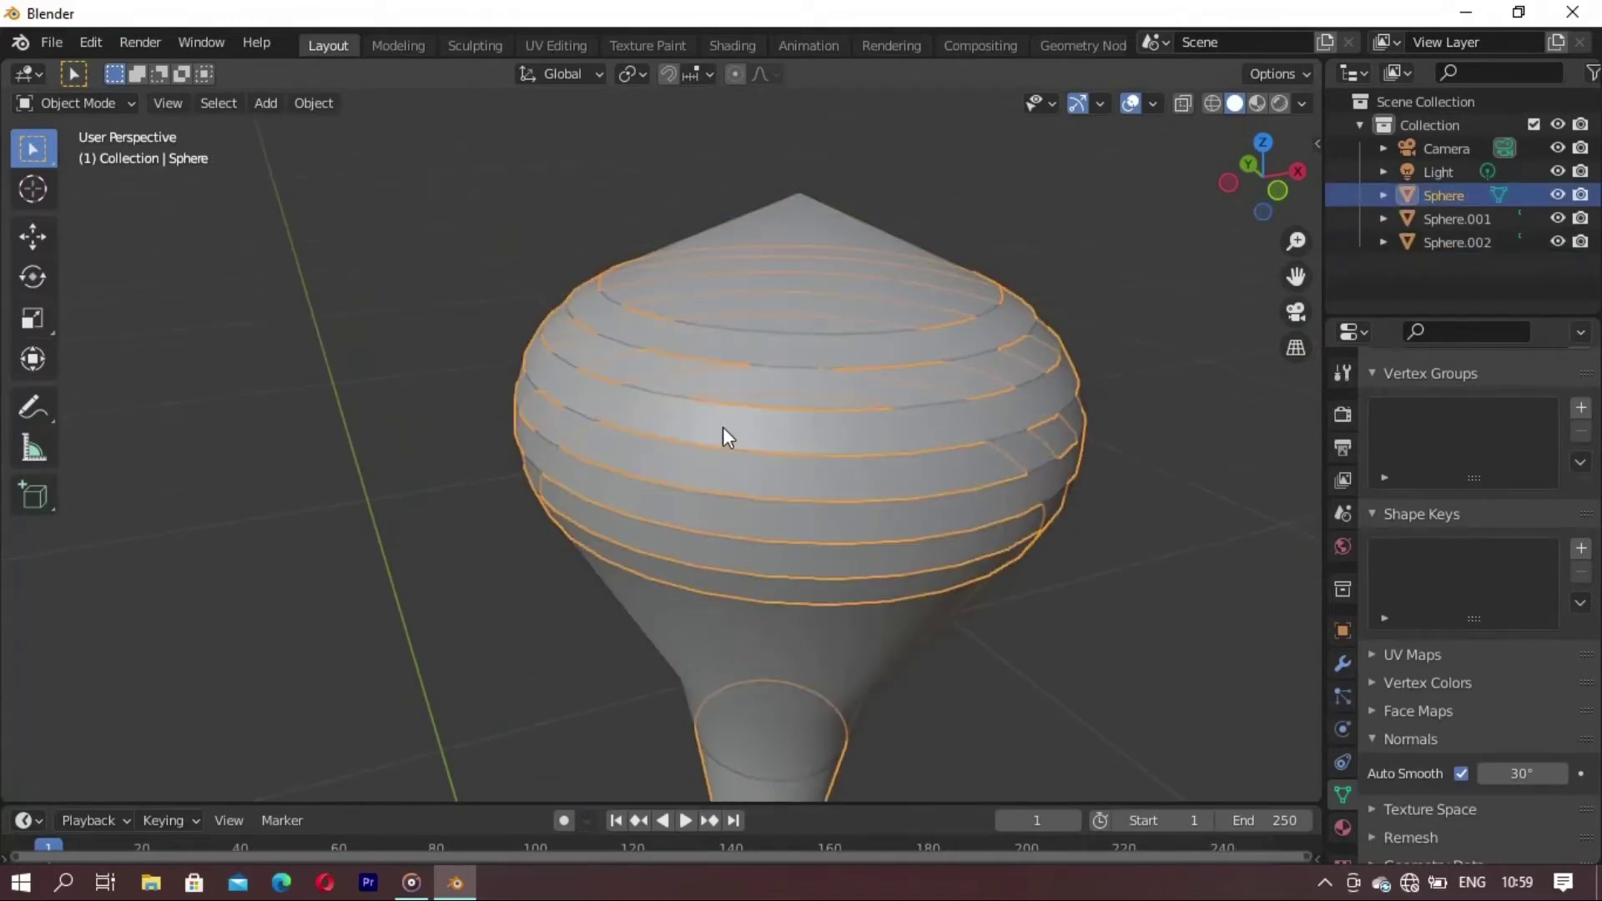
right_click(1117, 432)
click(1117, 424)
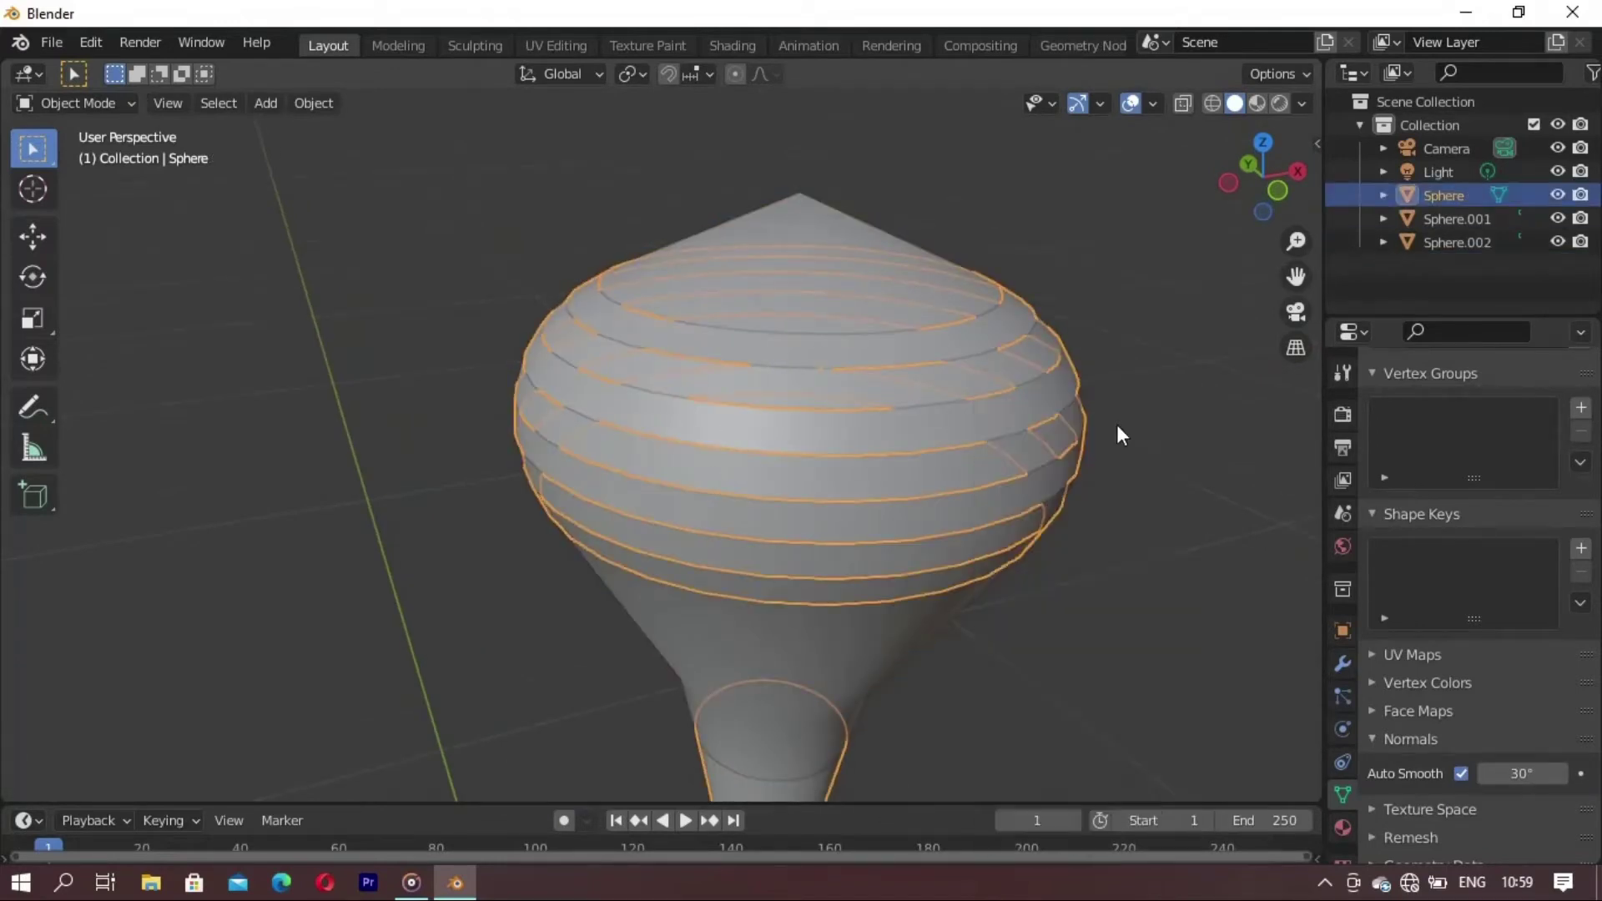
click(1039, 652)
scroll(846, 709, down, 5)
middle_drag(846, 708, 929, 674)
scroll(843, 750, down, 4)
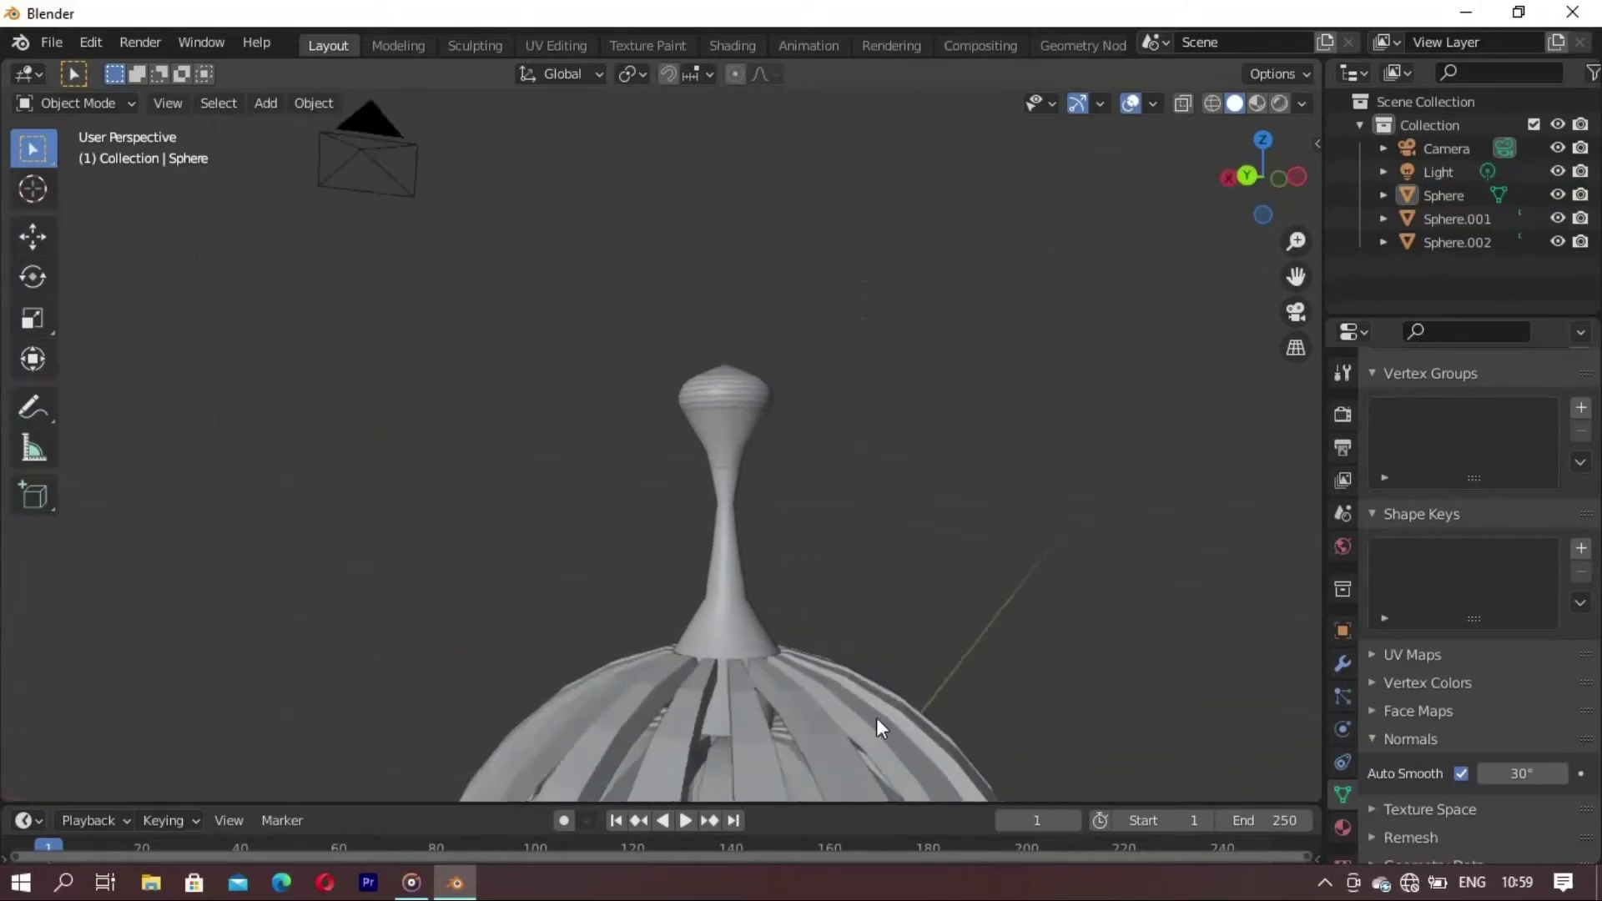
mouse_move(843, 750)
middle_down()
mouse_move(818, 713)
mouse_move(828, 564)
mouse_move(723, 593)
mouse_move(749, 588)
middle_up()
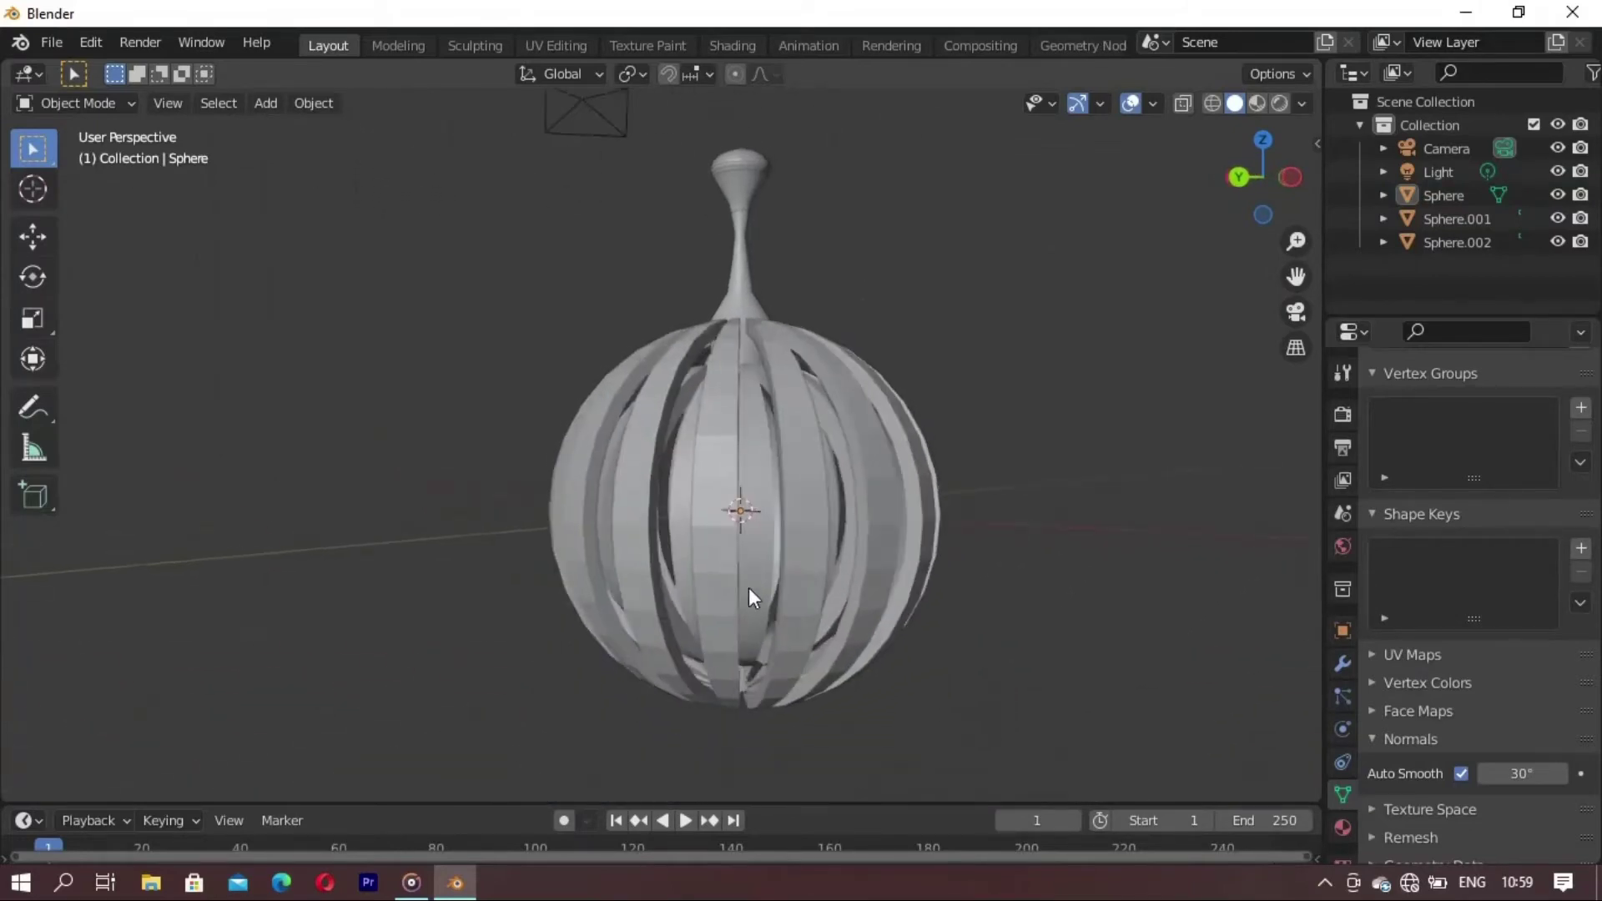
scroll(749, 588, up, 4)
scroll(869, 591, up, 2)
scroll(843, 596, down, 3)
- Smooth-shade the striped Sphere.001 shell and enable its Auto Smooth
scroll(902, 603, down, 4)
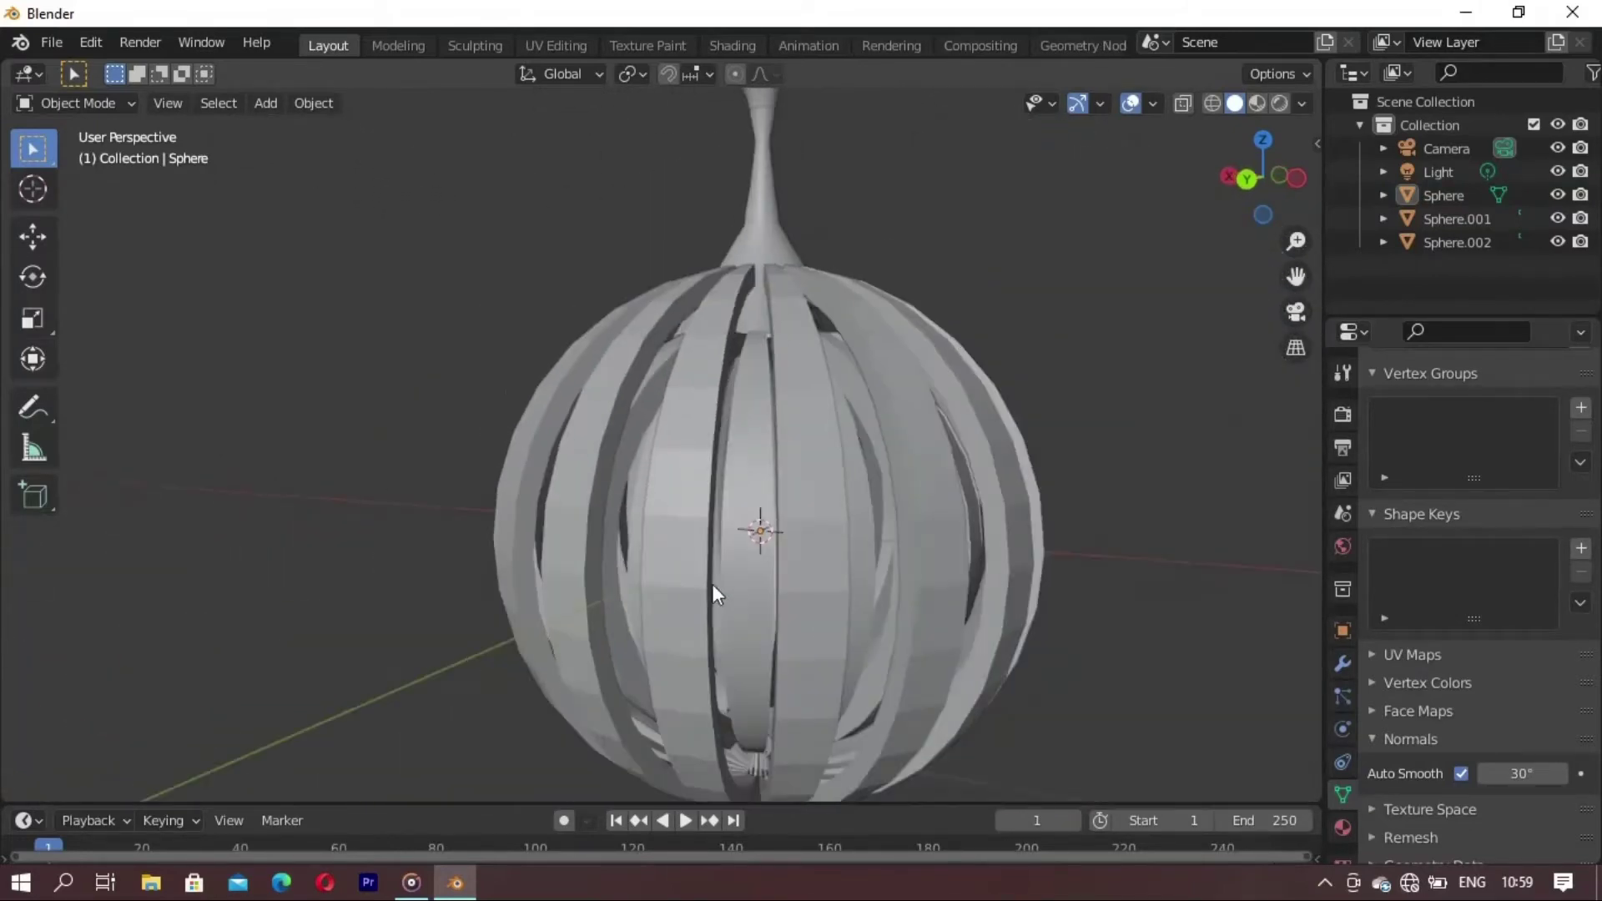
click(699, 595)
right_click(1006, 699)
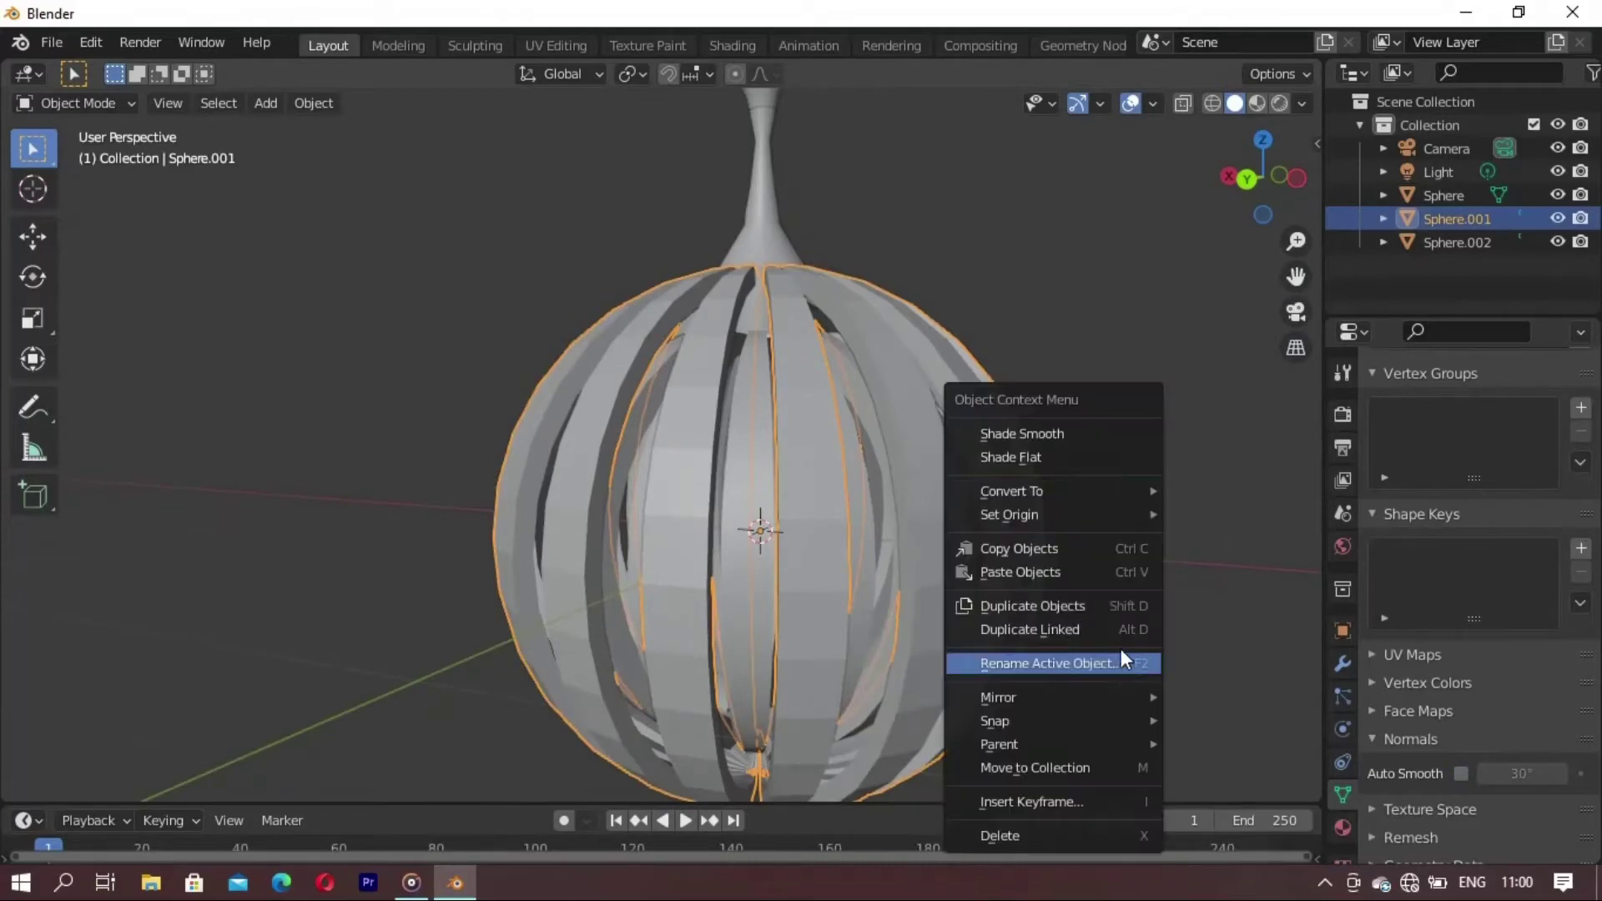
click(1099, 434)
scroll(760, 617, down, 3)
mouse_move(1151, 583)
middle_down()
mouse_move(761, 618)
mouse_move(1041, 569)
mouse_move(845, 525)
mouse_move(695, 597)
mouse_move(1046, 596)
middle_up()
key(Tab)
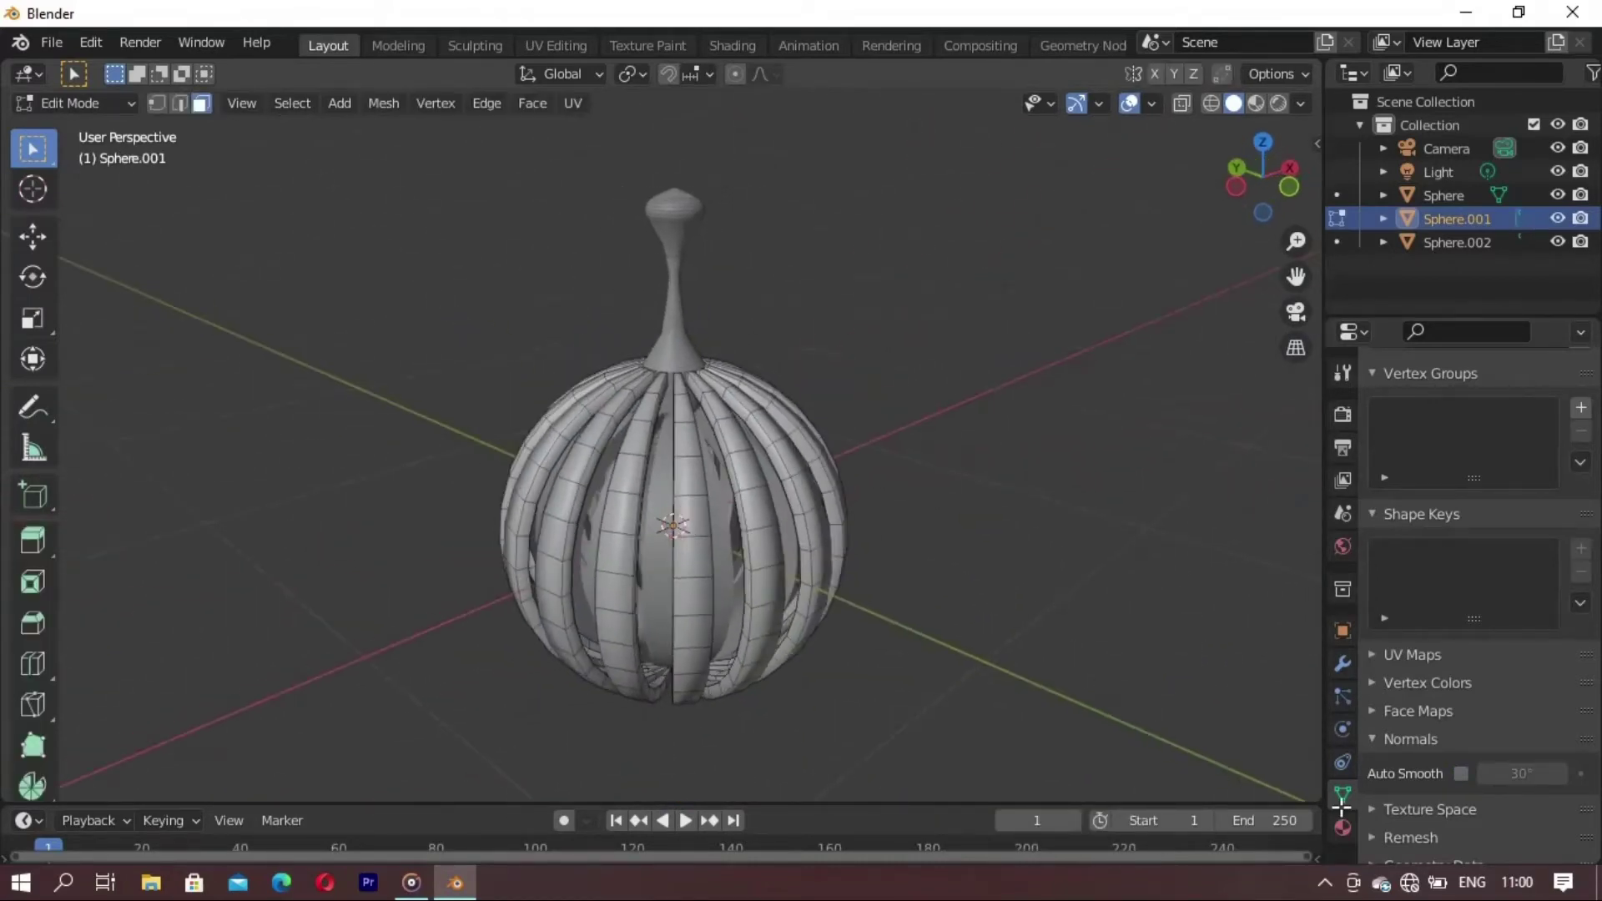
click(1461, 773)
key(Tab)
- Orbit and zoom around the lantern to inspect the smoothed strip cage
click(971, 484)
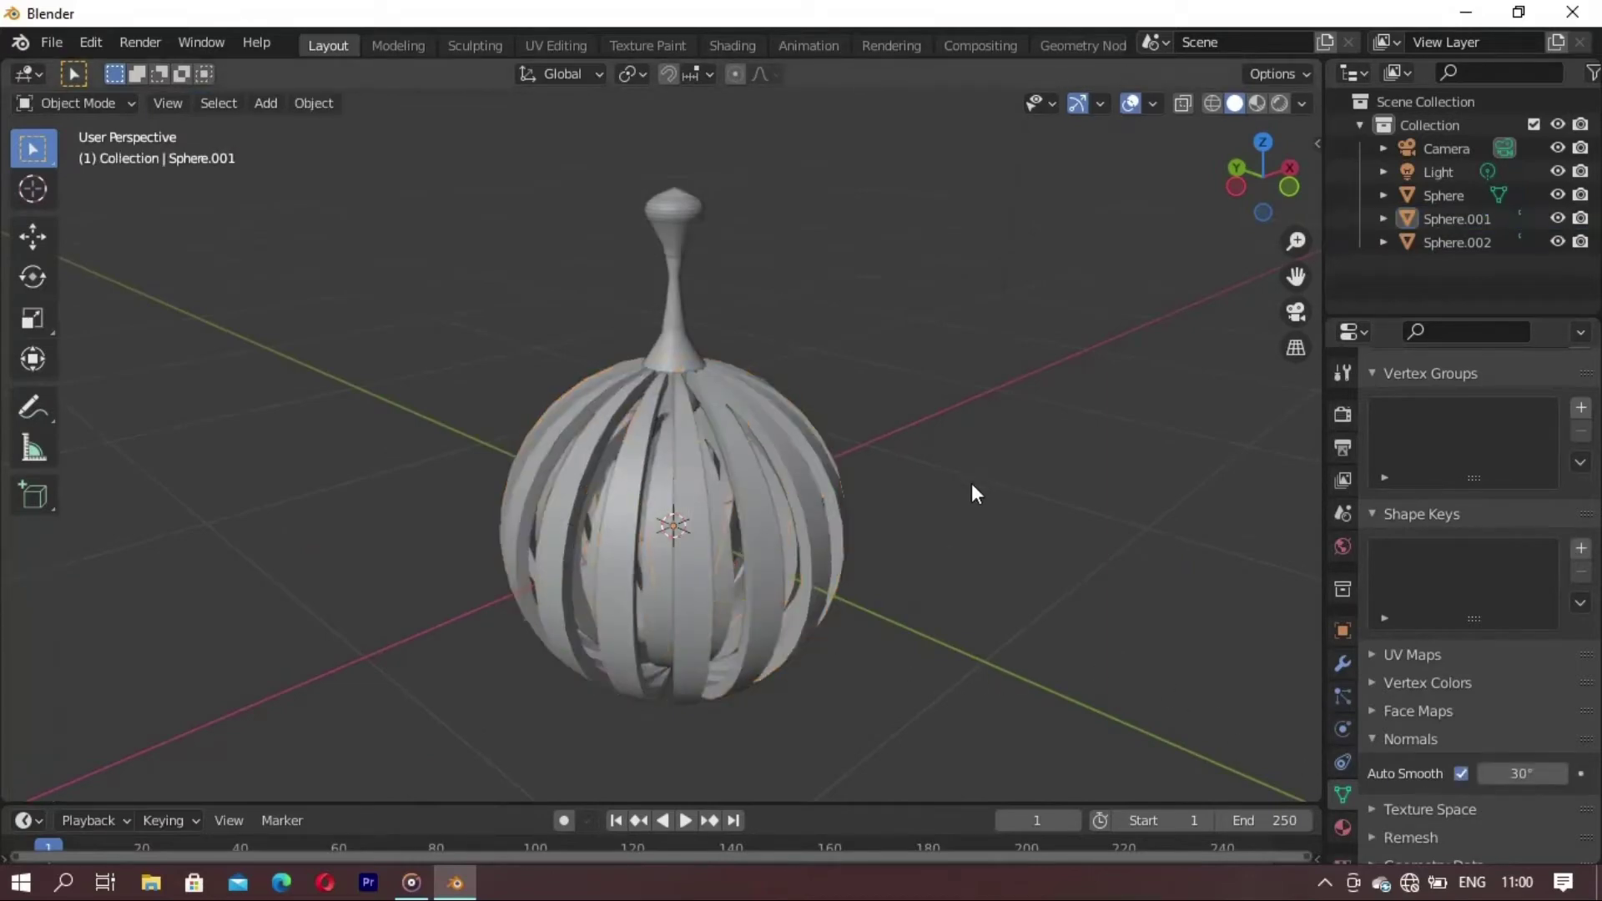
mouse_move(973, 484)
middle_down()
mouse_move(744, 572)
mouse_move(880, 612)
mouse_move(1084, 540)
mouse_move(1086, 357)
mouse_move(948, 528)
mouse_move(786, 659)
middle_up()
scroll(751, 518, up, 2)
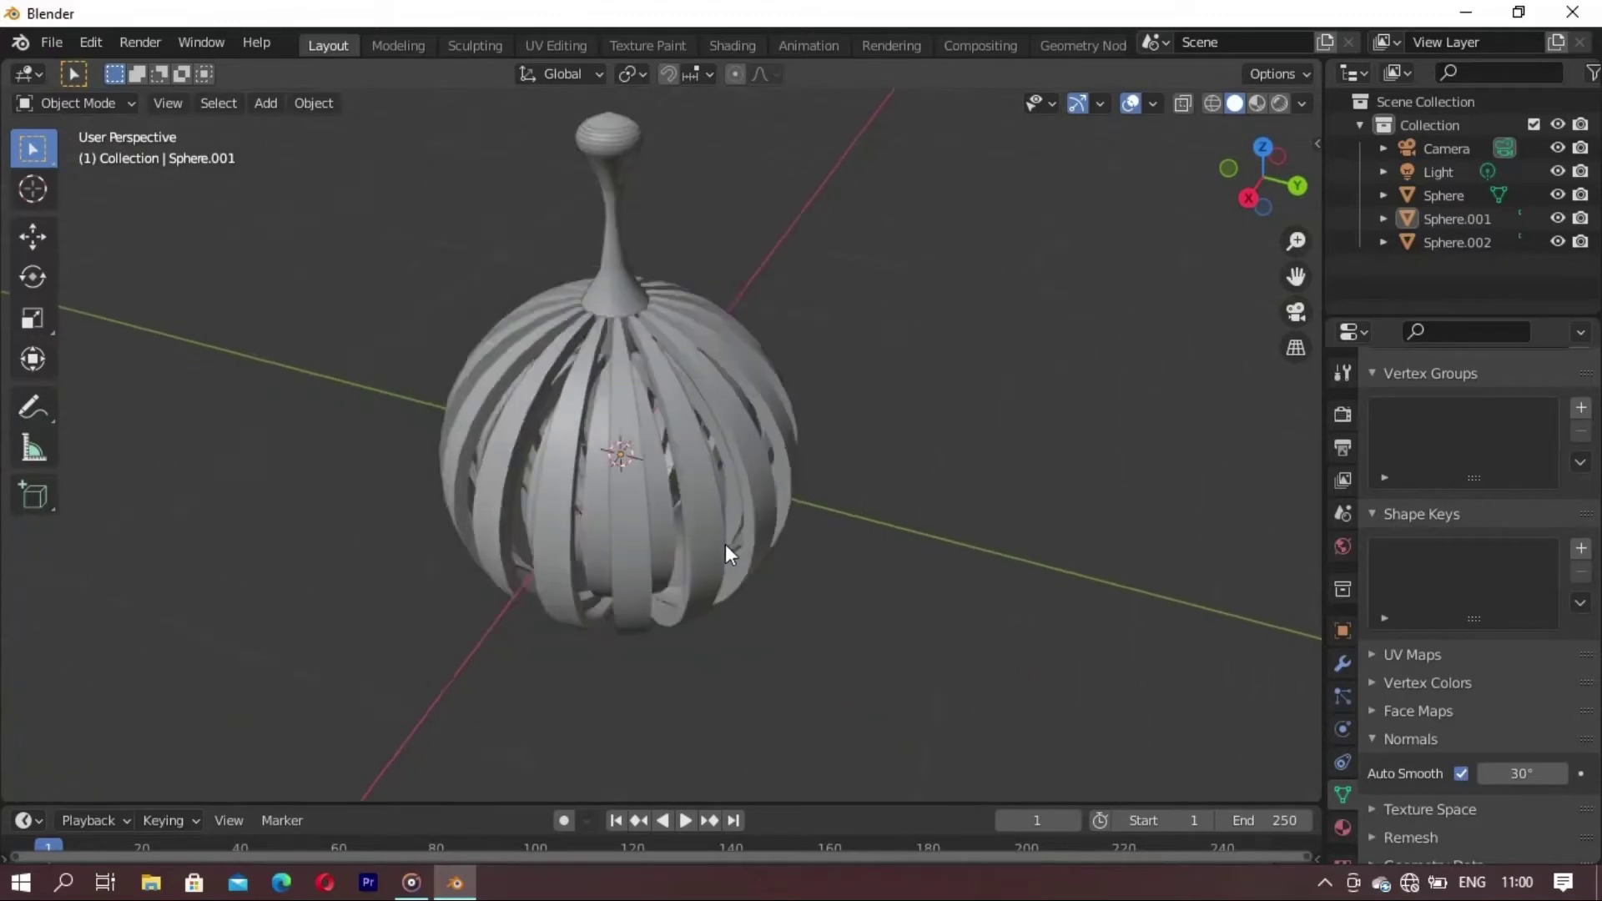
mouse_move(725, 544)
middle_down()
mouse_move(818, 551)
mouse_move(810, 498)
middle_up()
scroll(912, 464, up, 2)
scroll(1014, 529, down, 5)
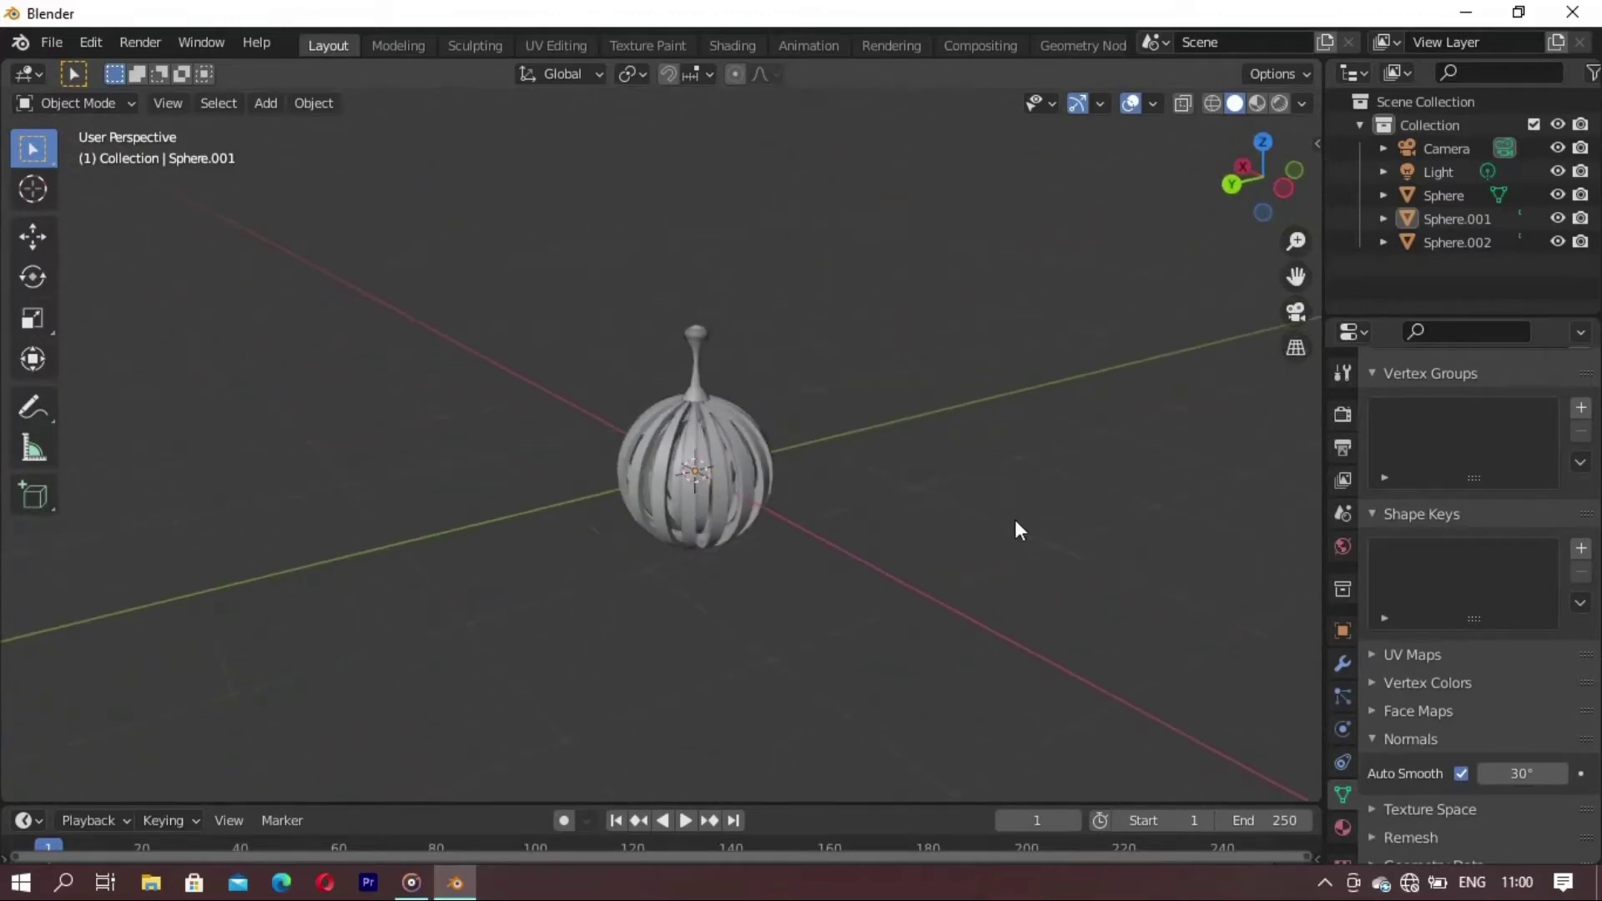
scroll(728, 482, up, 2)
scroll(793, 411, up, 2)
scroll(733, 486, up, 1)
scroll(732, 474, up, 1)
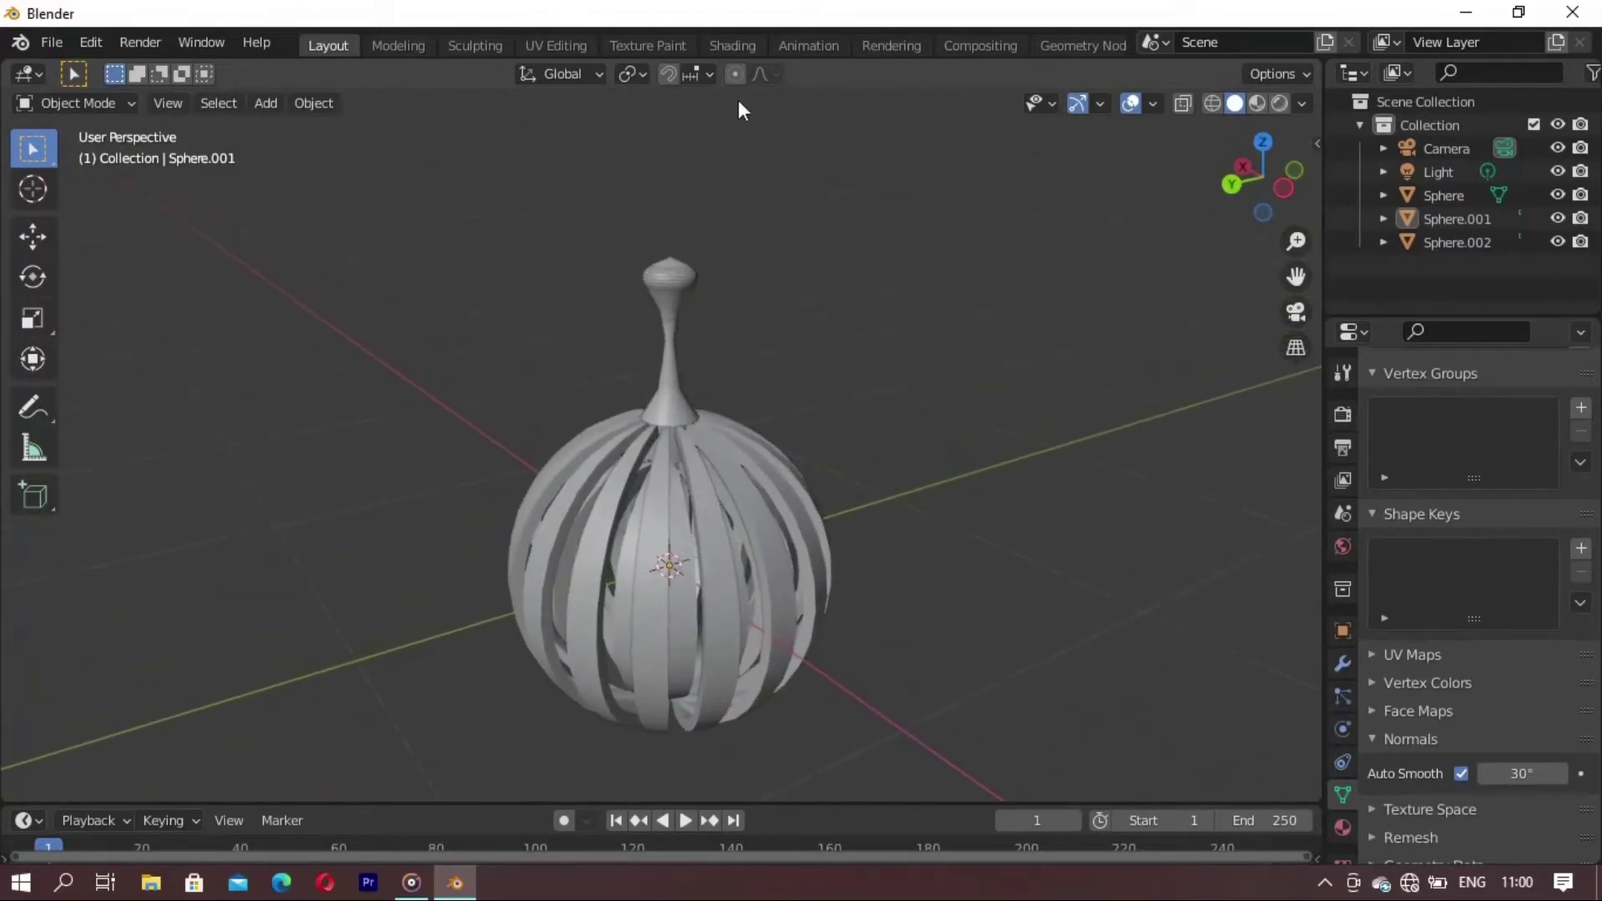
- In the Shading workspace, isolate the inner sphere in local view
click(739, 45)
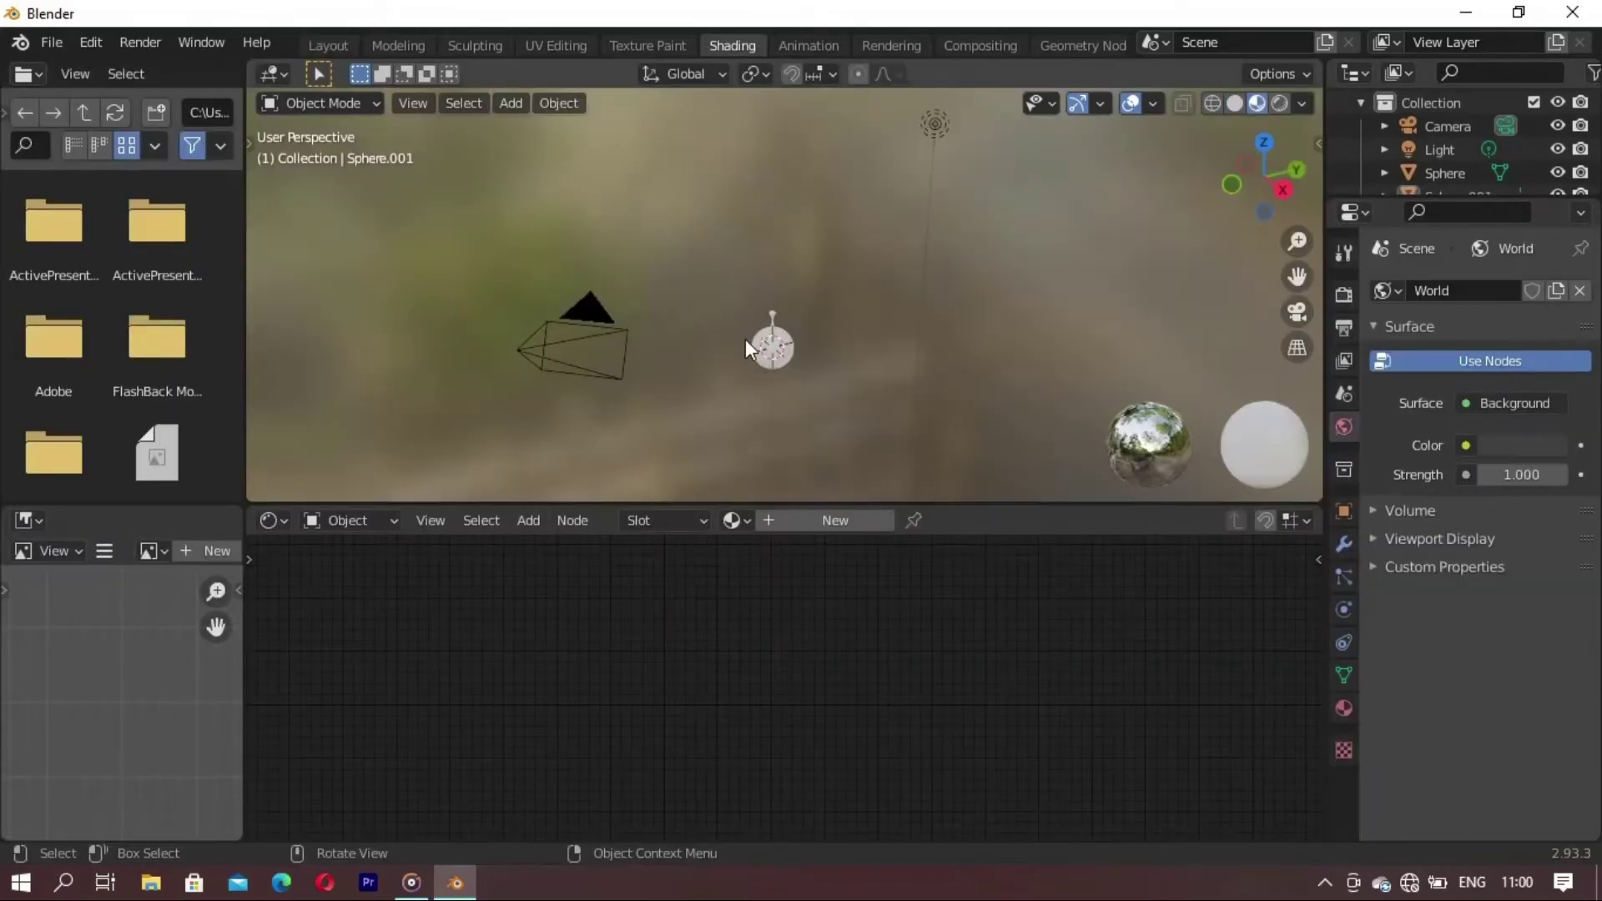
scroll(923, 353, up, 2)
scroll(908, 348, up, 2)
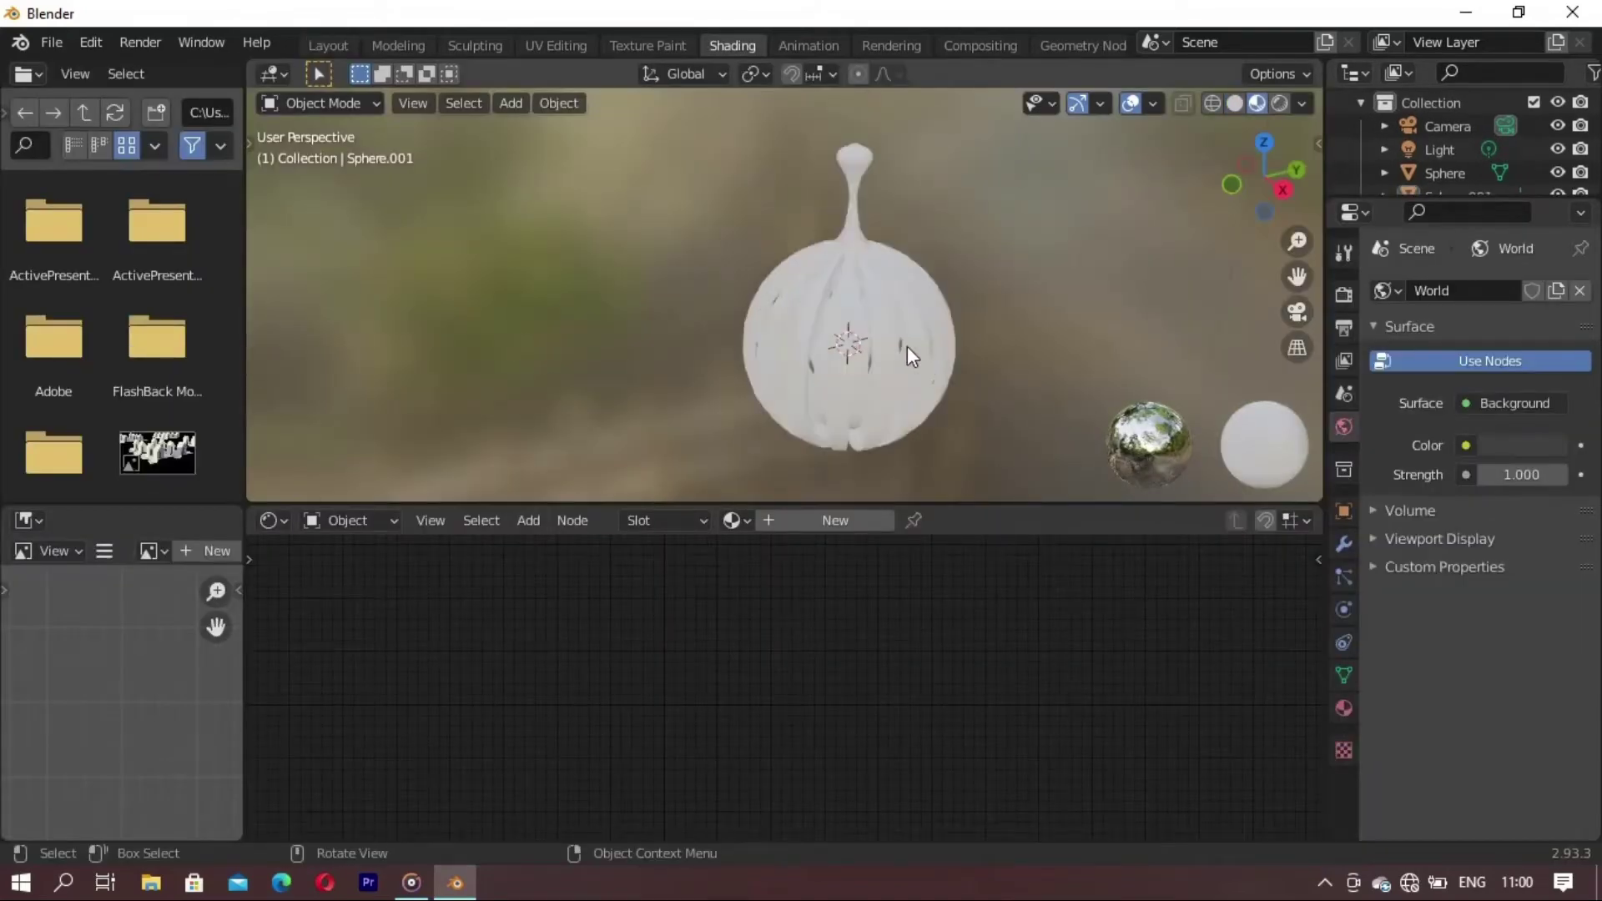
middle_drag(907, 347, 846, 352)
scroll(829, 386, up, 2)
click(862, 412)
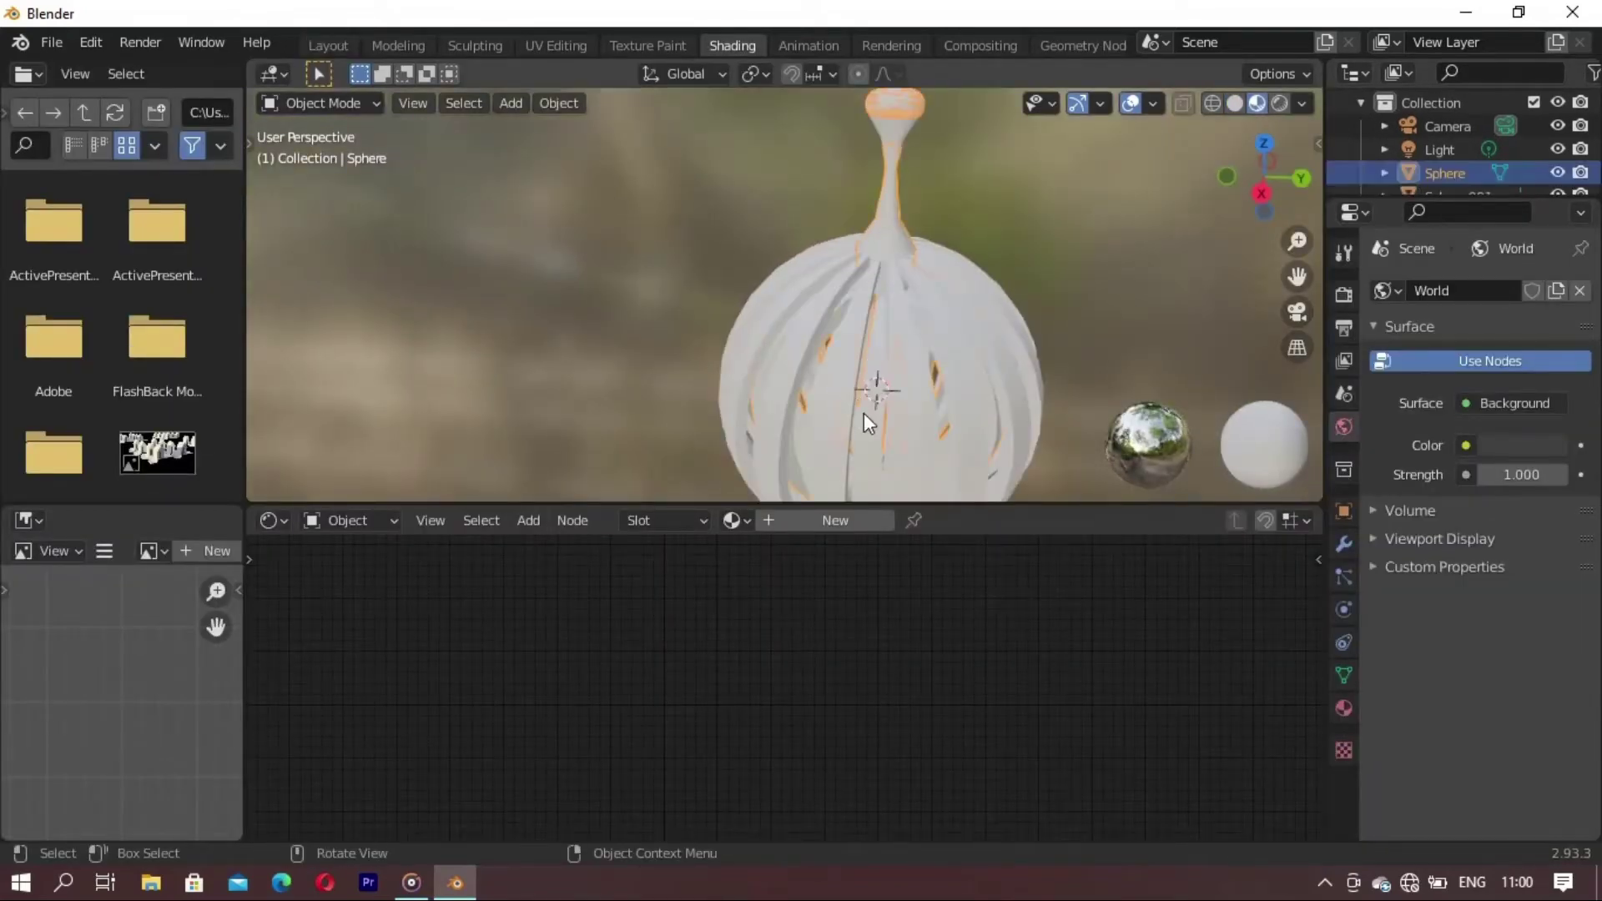
key(KP_Divide)
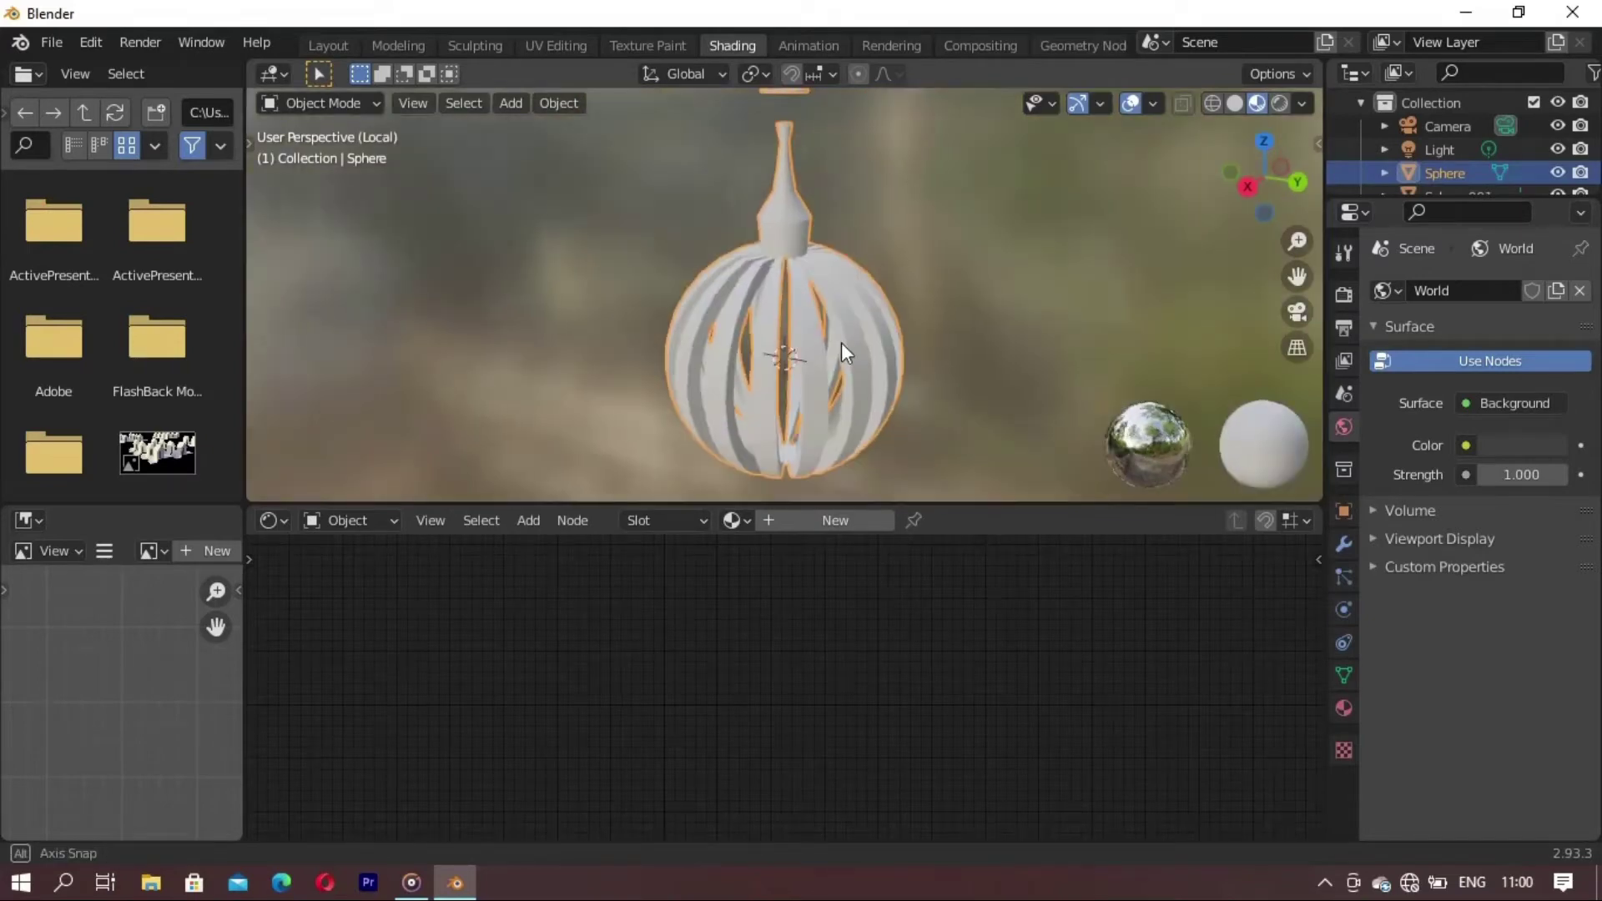
- Add a new material to the inner sphere and name it kl
click(844, 518)
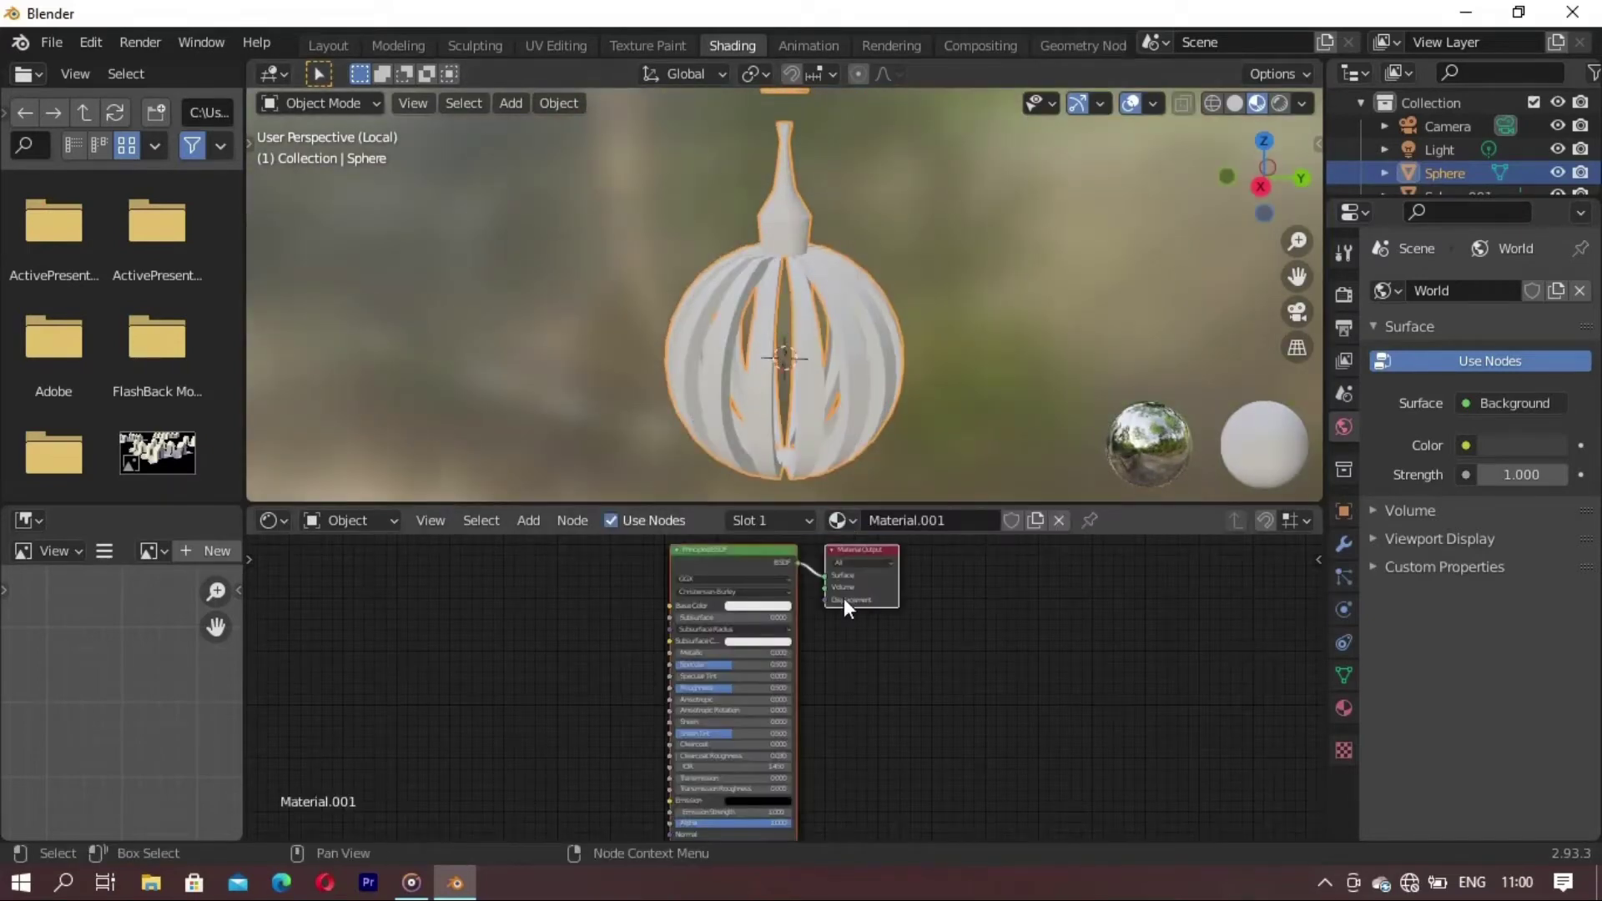
click(960, 523)
key(BackSpace)
text(l)
key(Return)
scroll(743, 601, up, 2)
- Set the kl material's Base Color and Subsurface Color to bright yellow
click(734, 556)
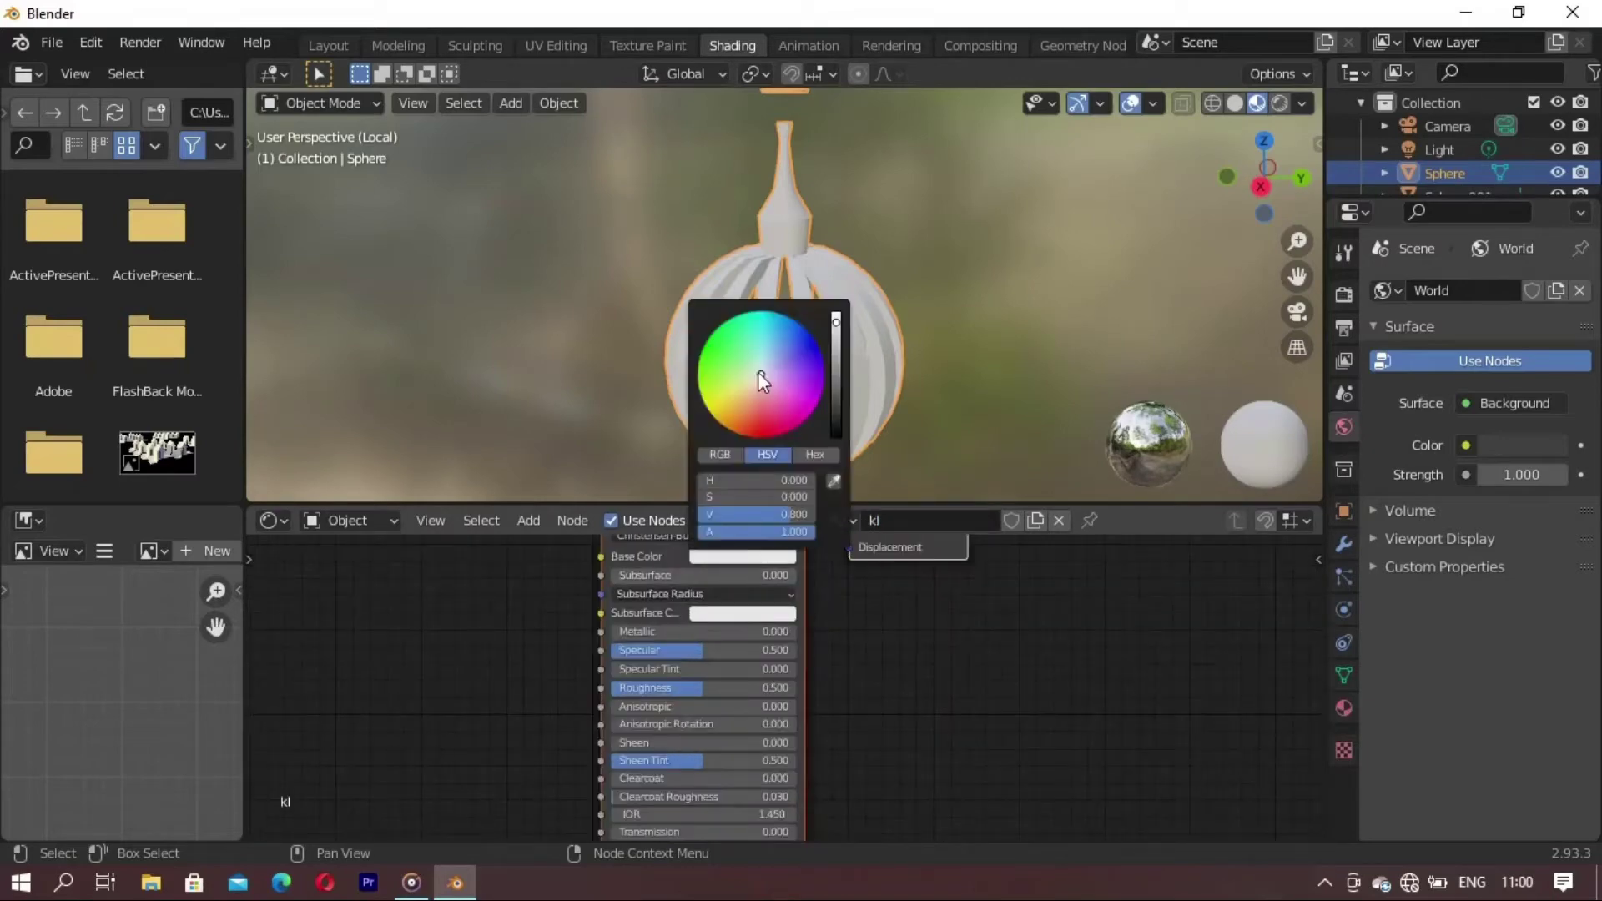
mouse_move(758, 372)
mouse_down()
mouse_move(701, 414)
mouse_move(715, 405)
mouse_up()
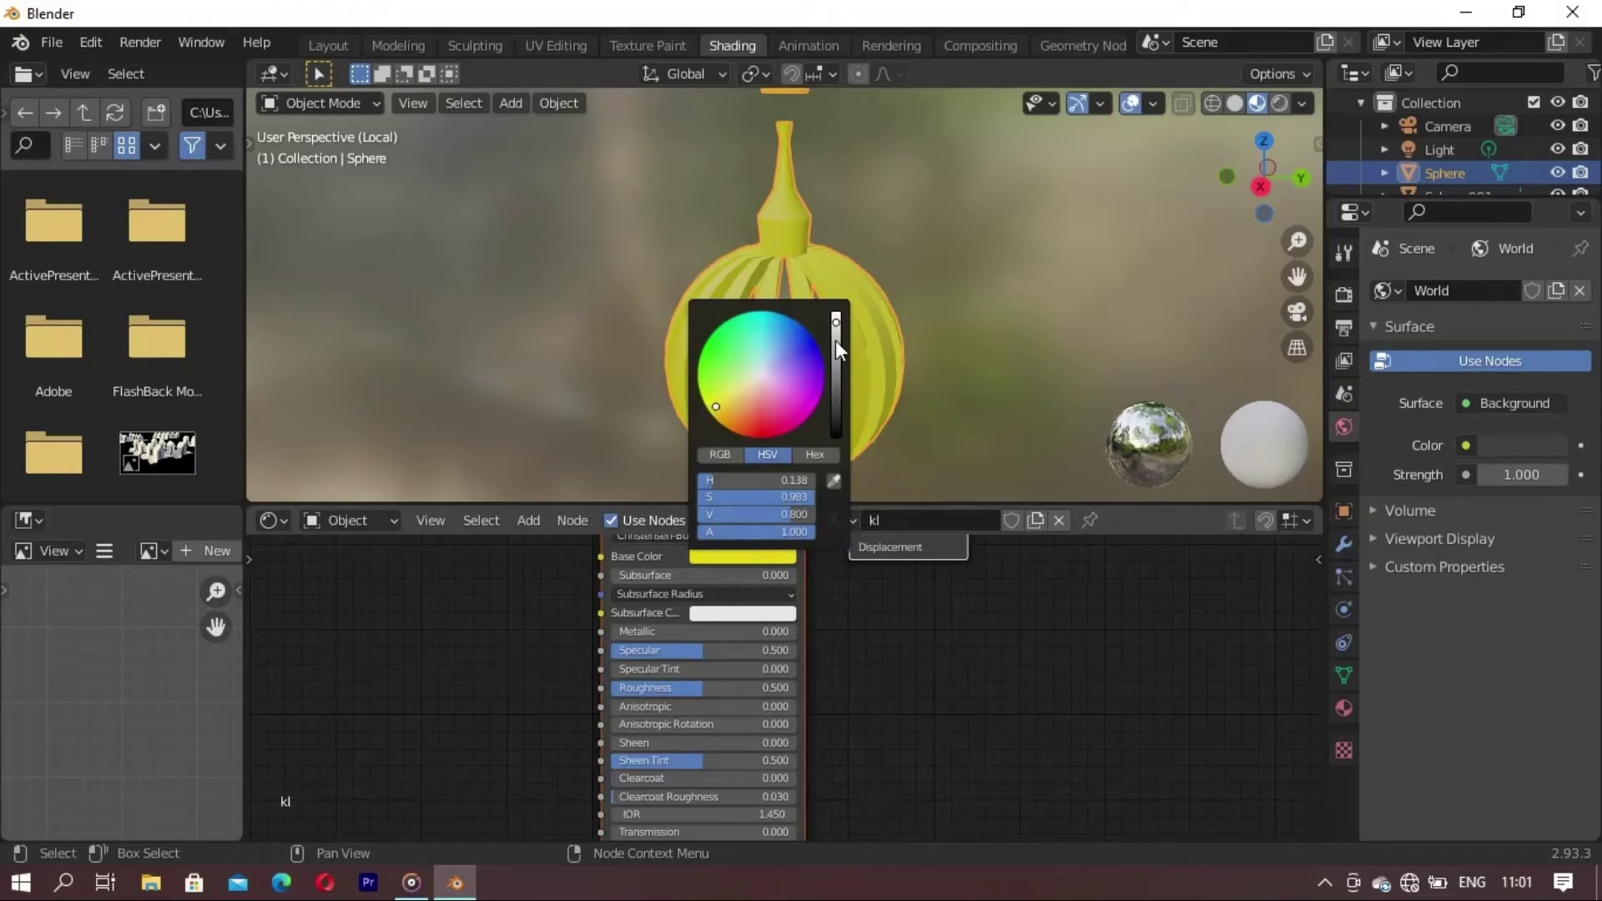
drag(835, 332, 837, 317)
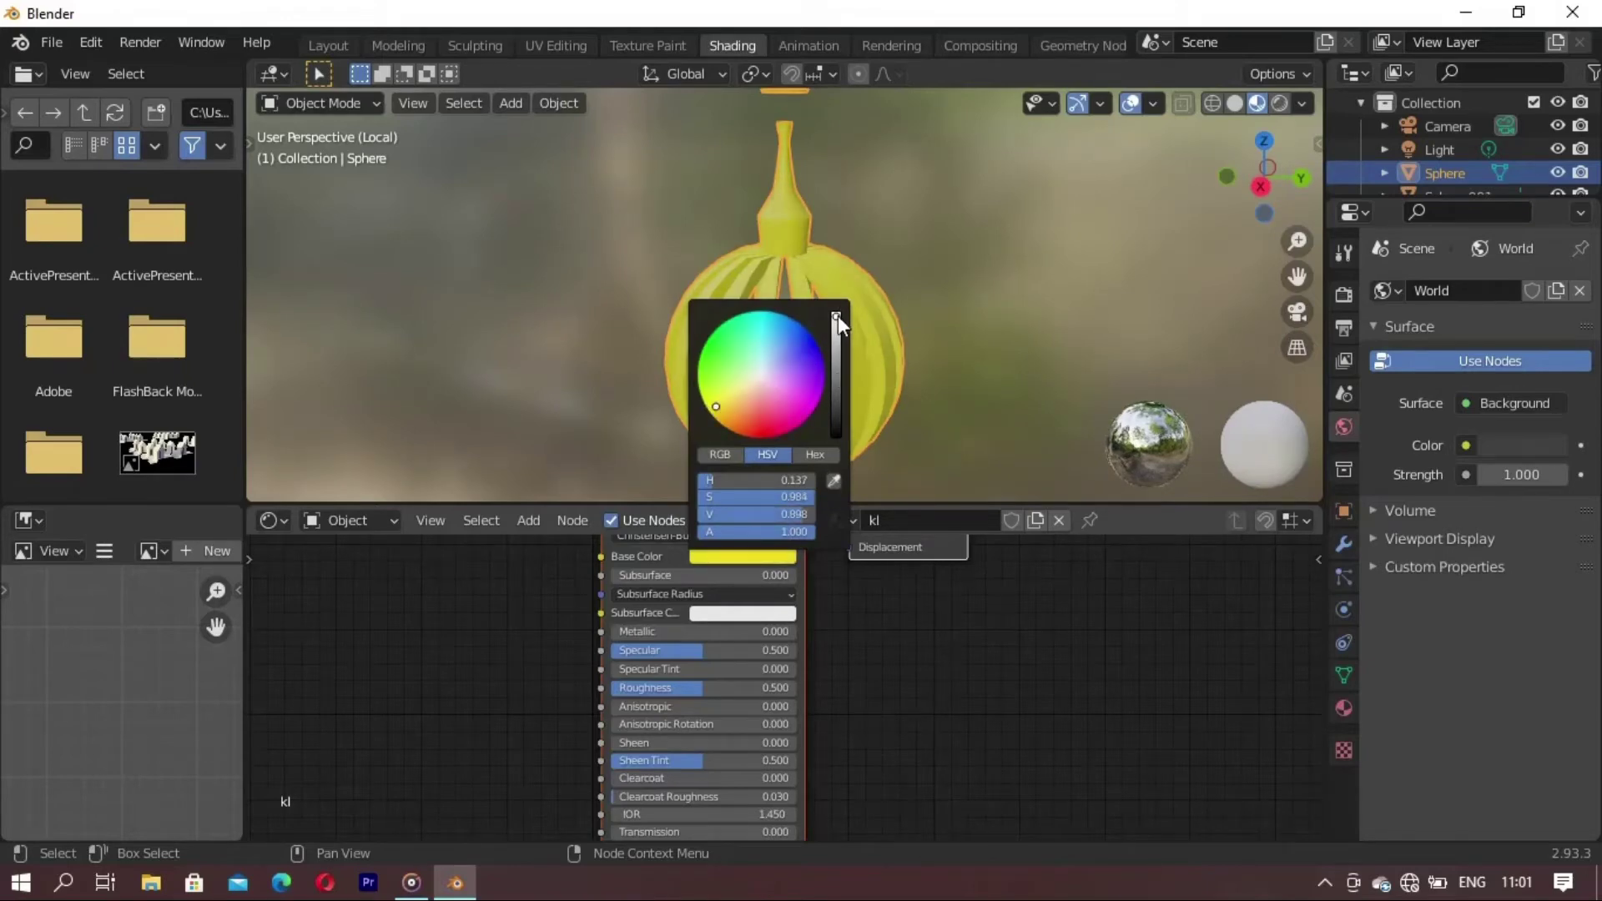
click(743, 614)
click(740, 443)
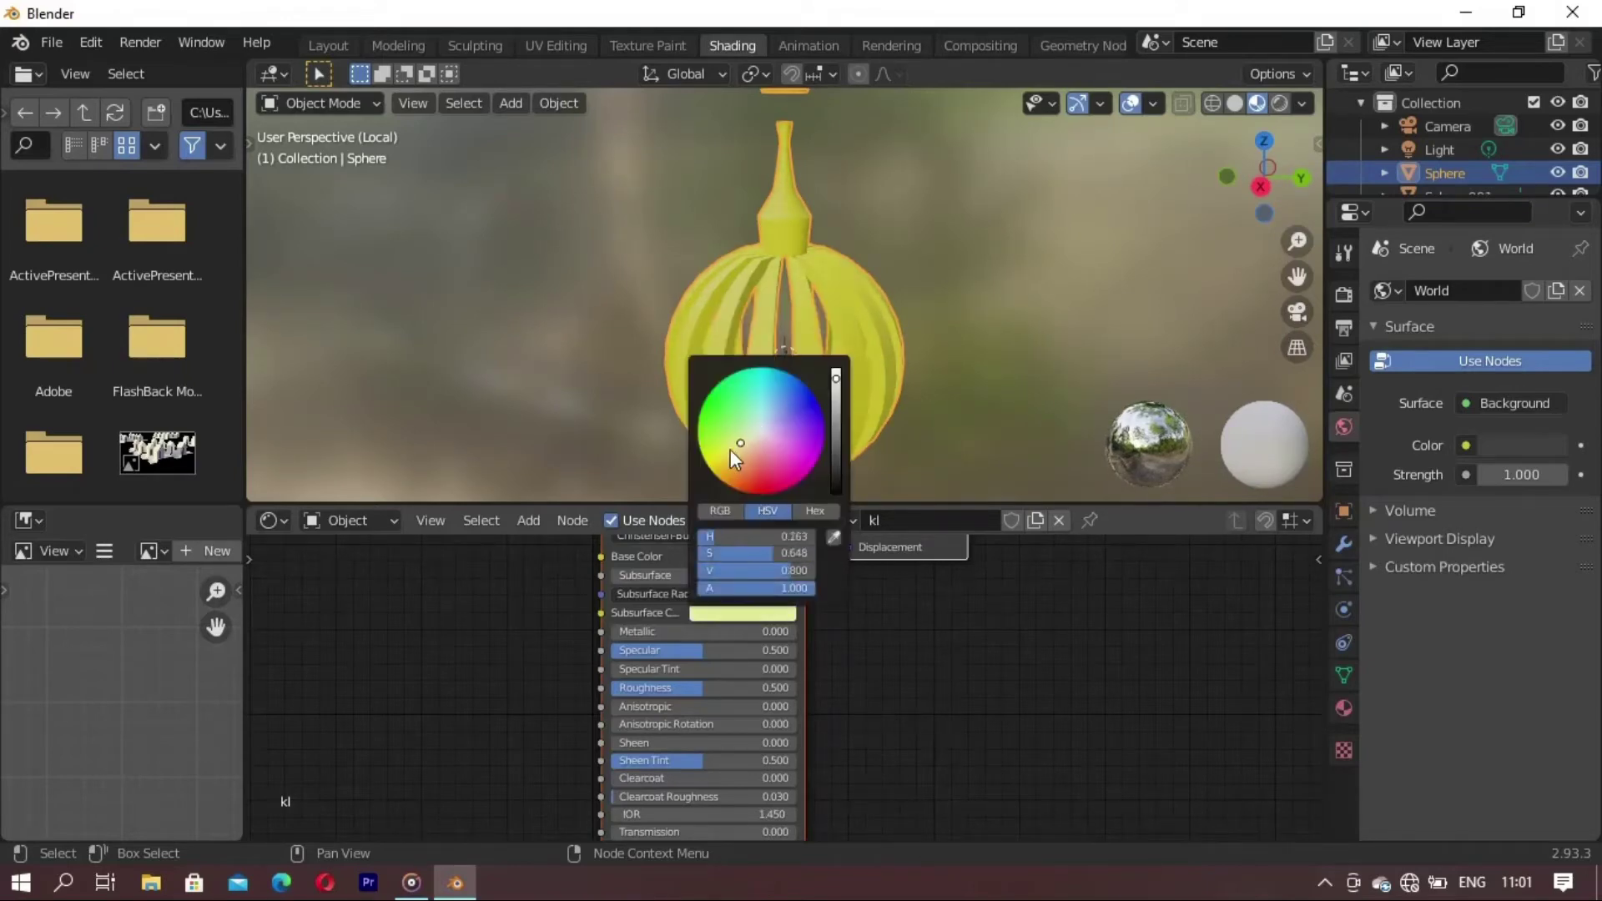
click(708, 464)
drag(834, 383, 836, 379)
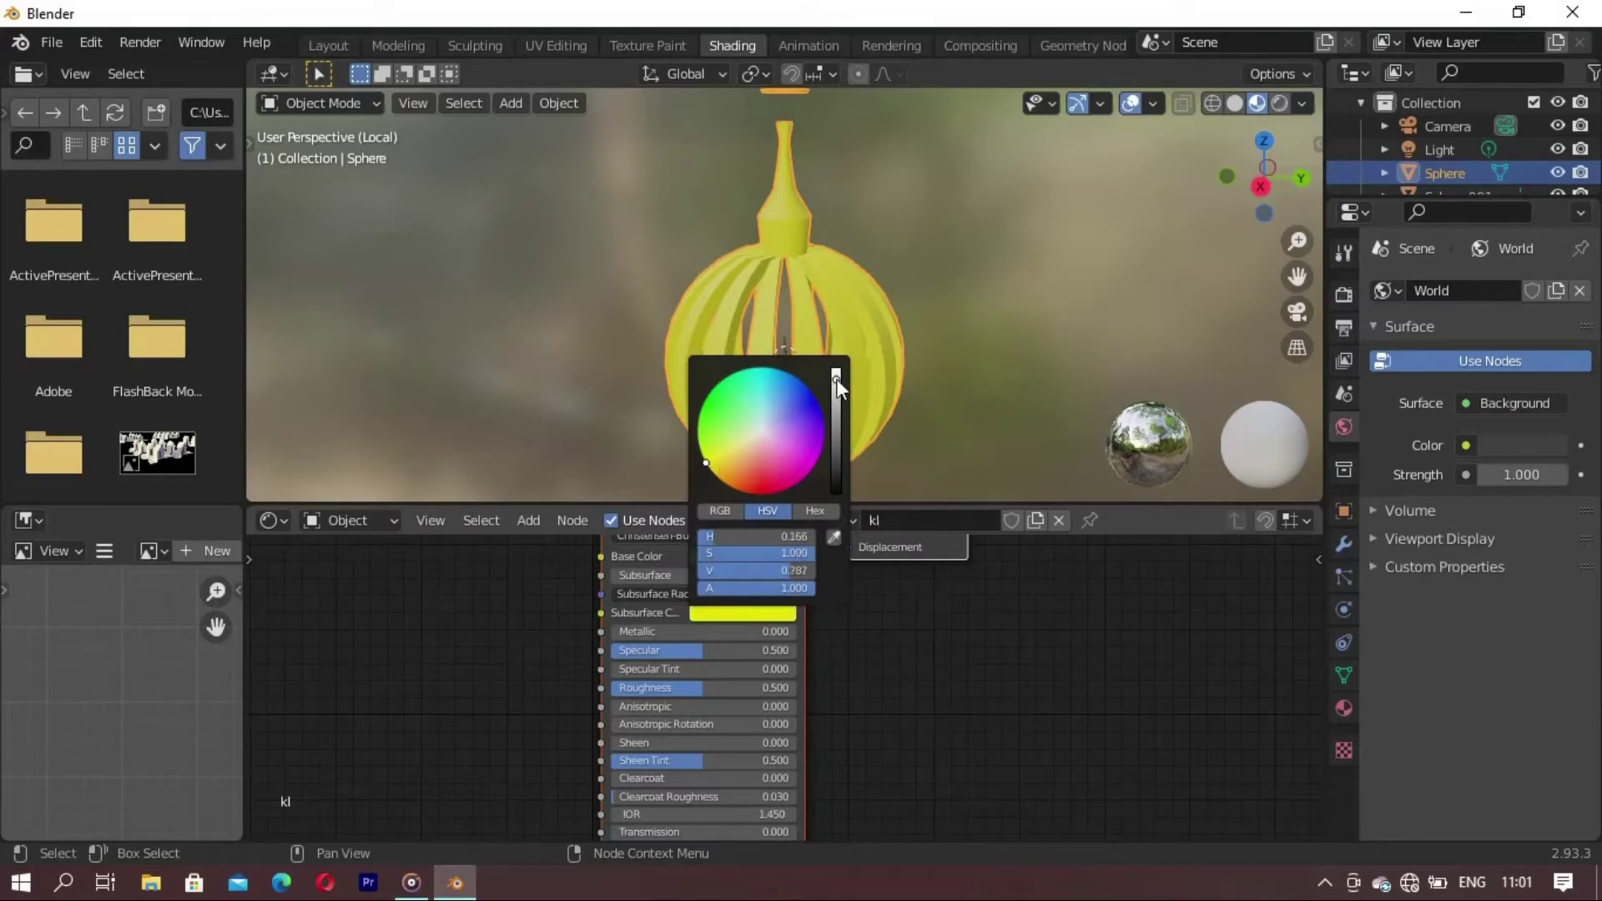
- Inspect the yellow sphere, then exit local view to show the whole lamp
key(alt+a)
mouse_move(834, 410)
middle_down()
mouse_move(689, 385)
mouse_move(794, 367)
middle_up()
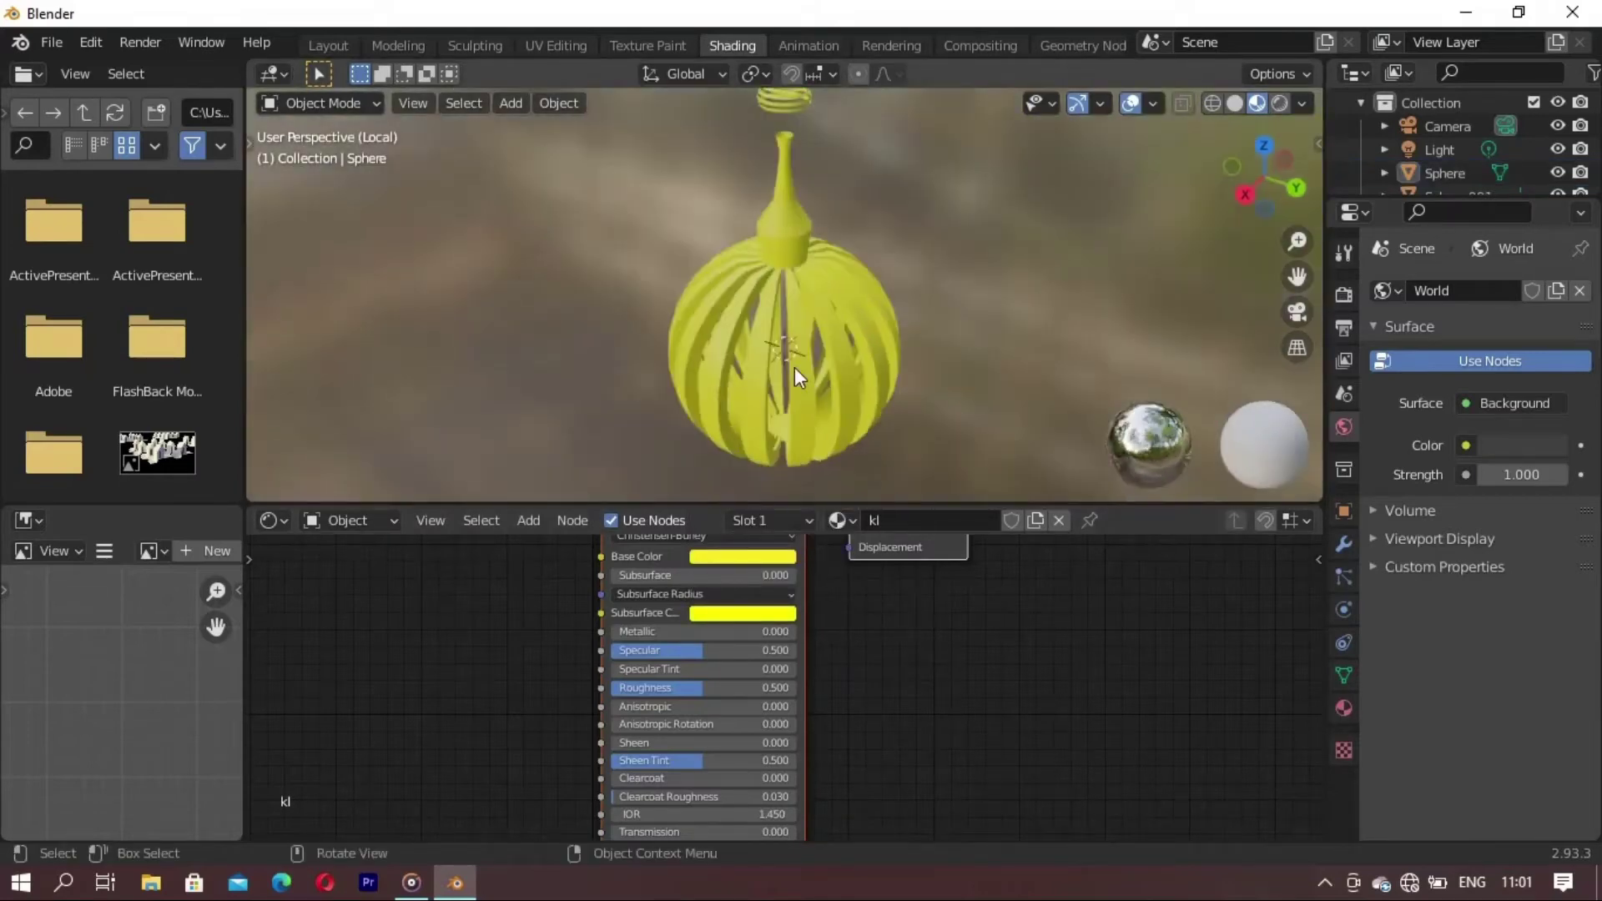
scroll(823, 340, down, 3)
scroll(945, 303, up, 3)
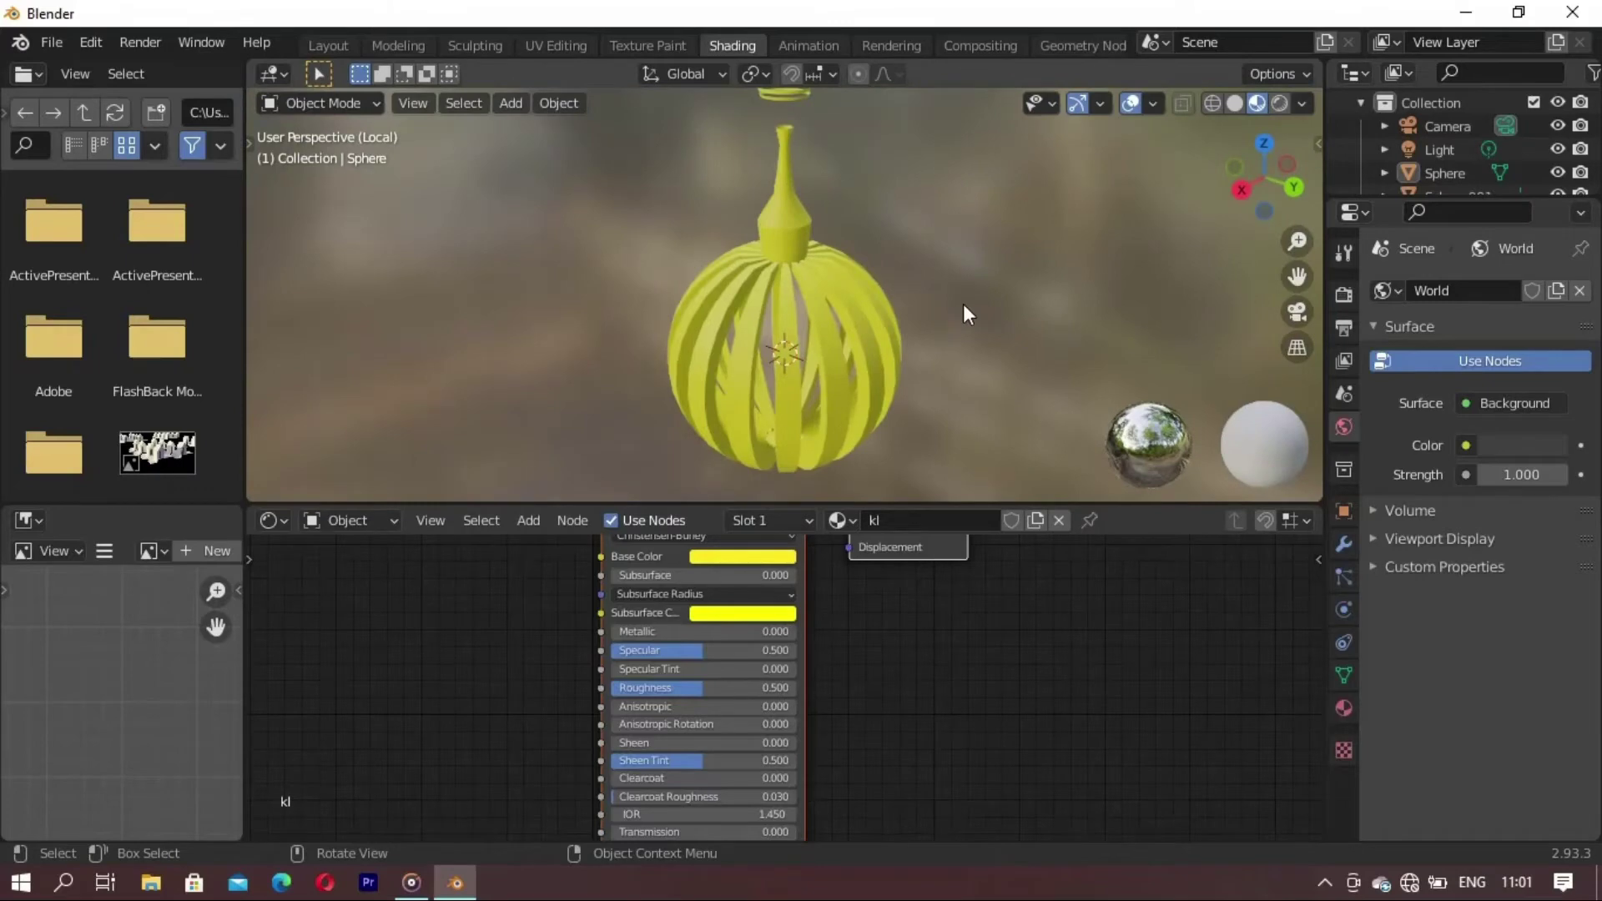
scroll(787, 362, down, 3)
mouse_move(787, 362)
middle_down()
mouse_move(647, 376)
mouse_move(834, 367)
mouse_move(747, 322)
mouse_move(823, 378)
mouse_move(705, 323)
mouse_move(849, 388)
middle_up()
key(KP_Divide)
scroll(904, 377, up, 2)
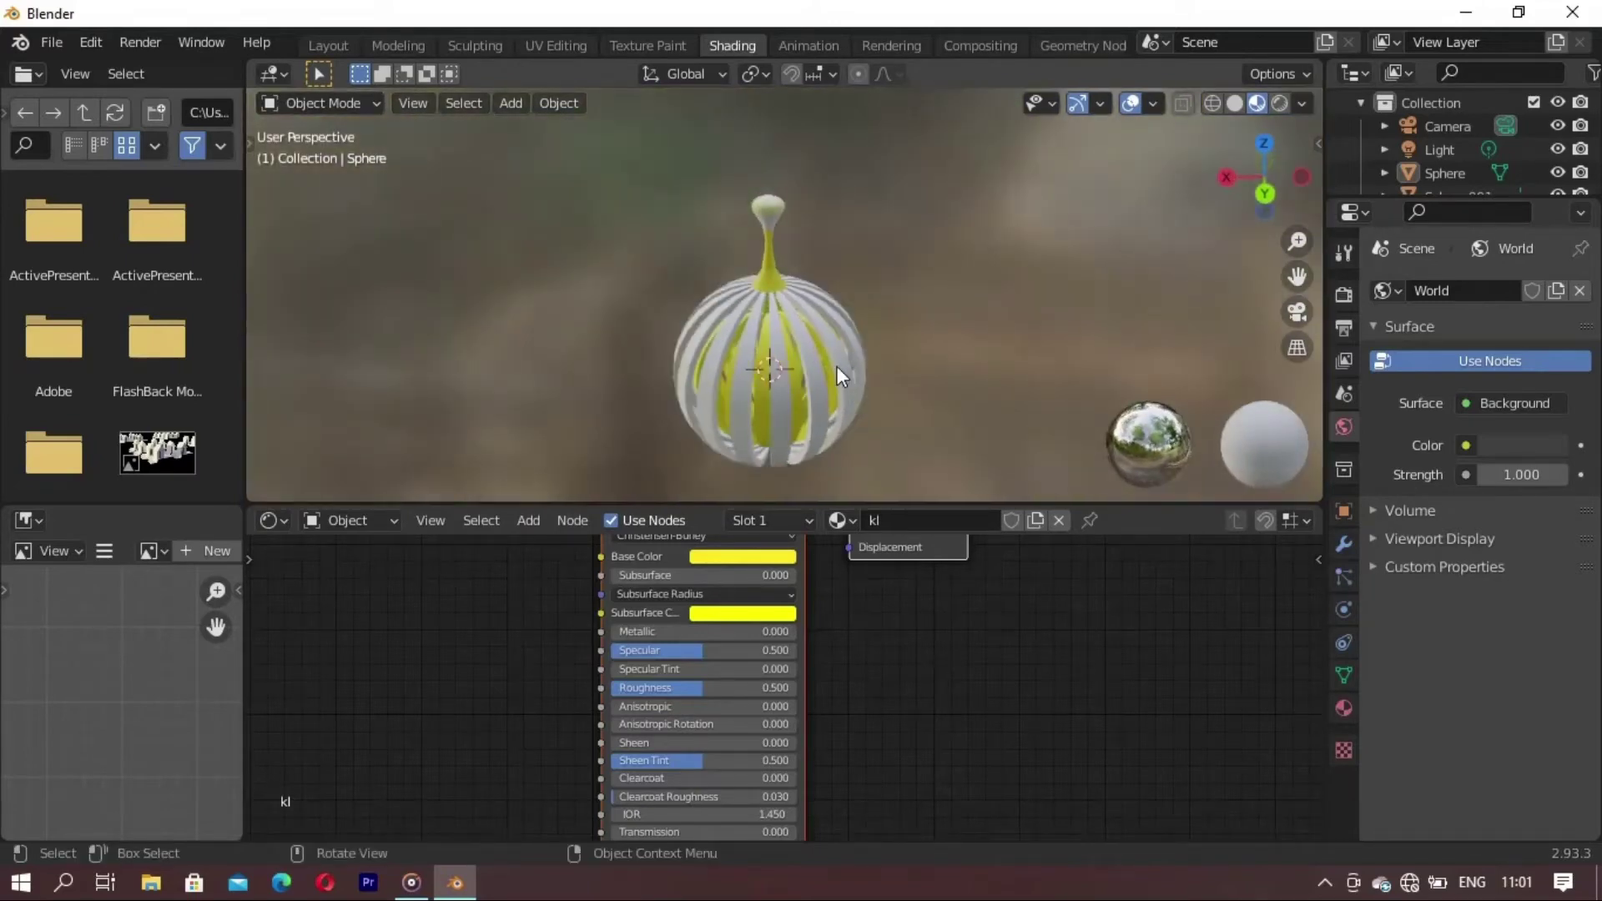
- Give Sphere.001 a new material with a full-value bright yellow-green base colour
click(778, 396)
click(832, 522)
click(750, 555)
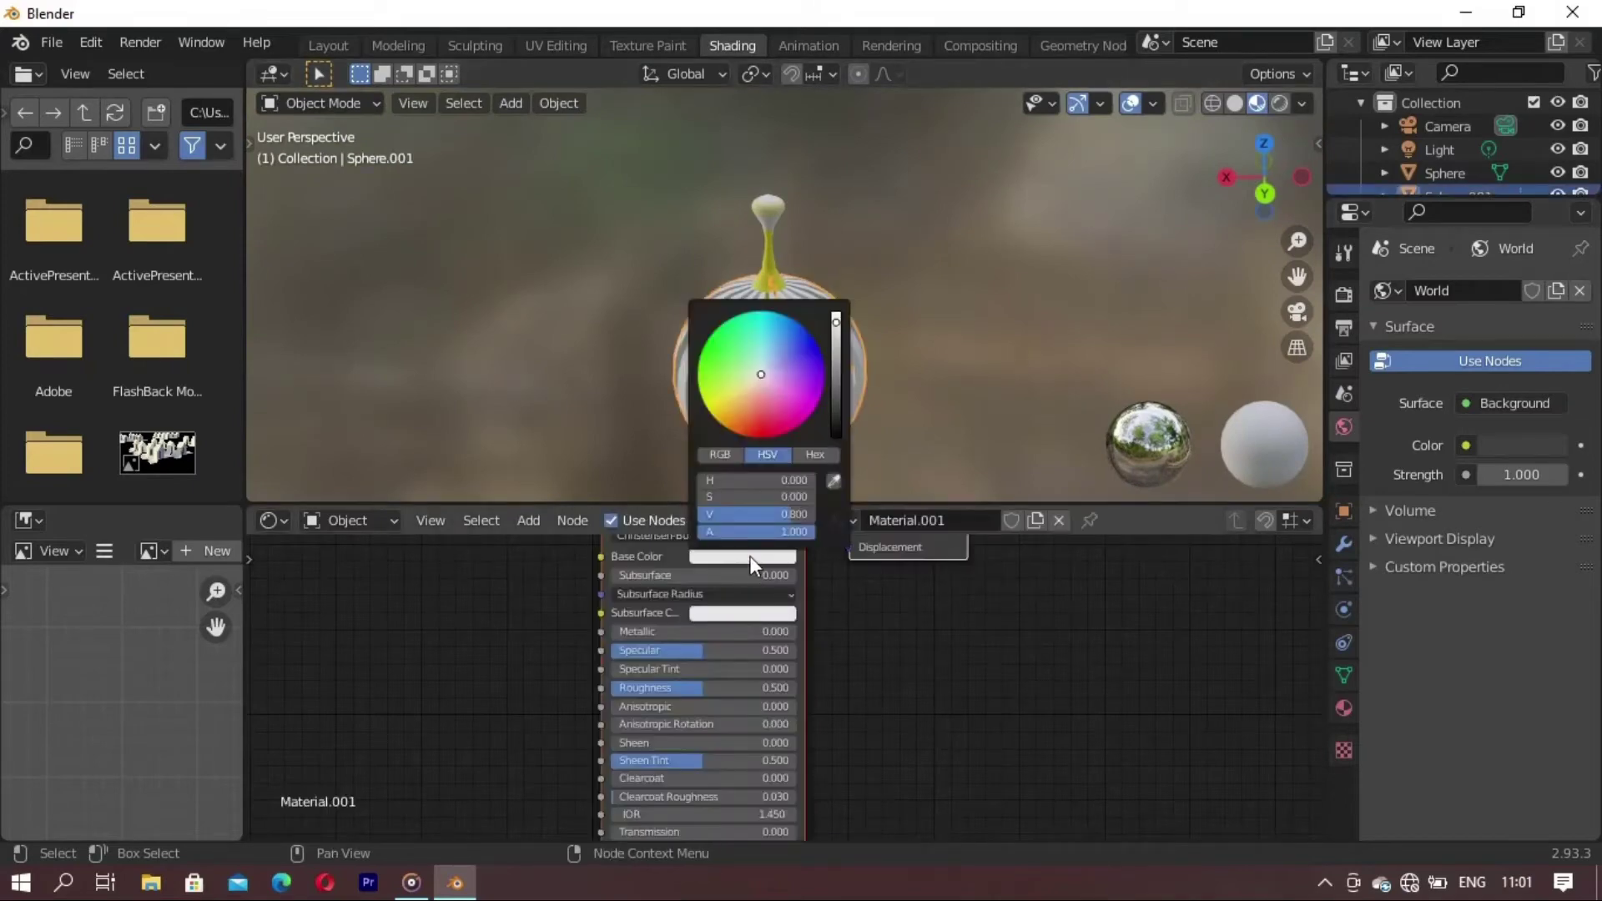
drag(756, 378, 719, 388)
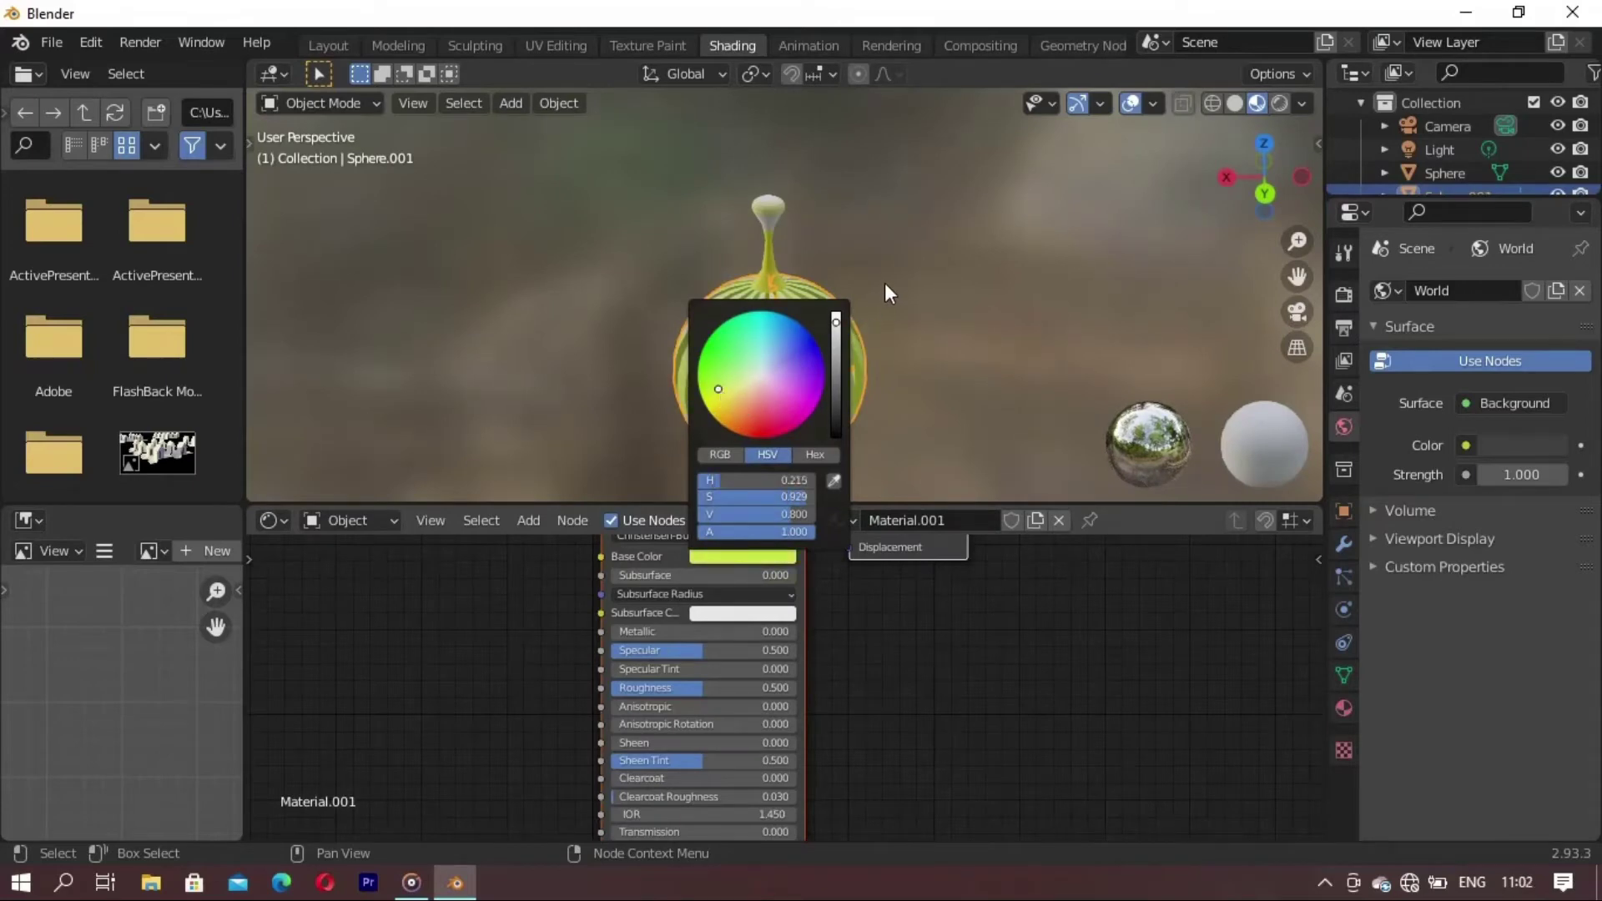
mouse_move(744, 362)
middle_down()
mouse_move(703, 393)
mouse_move(853, 359)
middle_up()
click(745, 554)
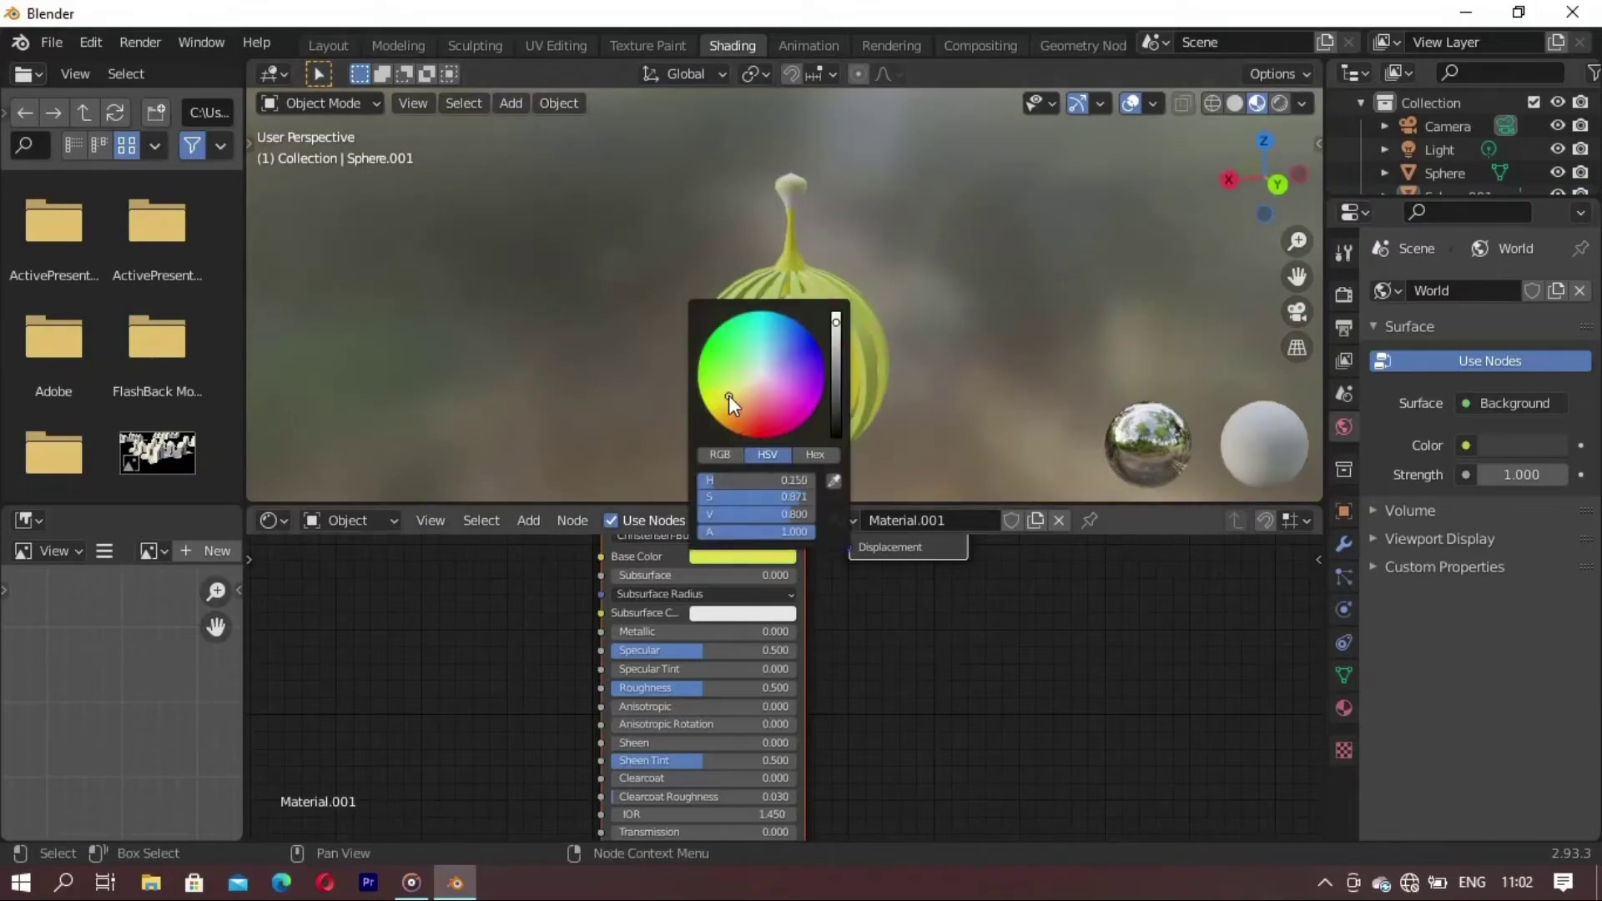
mouse_move(728, 394)
mouse_down()
mouse_move(739, 412)
mouse_move(709, 378)
mouse_move(708, 397)
mouse_move(704, 372)
mouse_move(691, 417)
mouse_up()
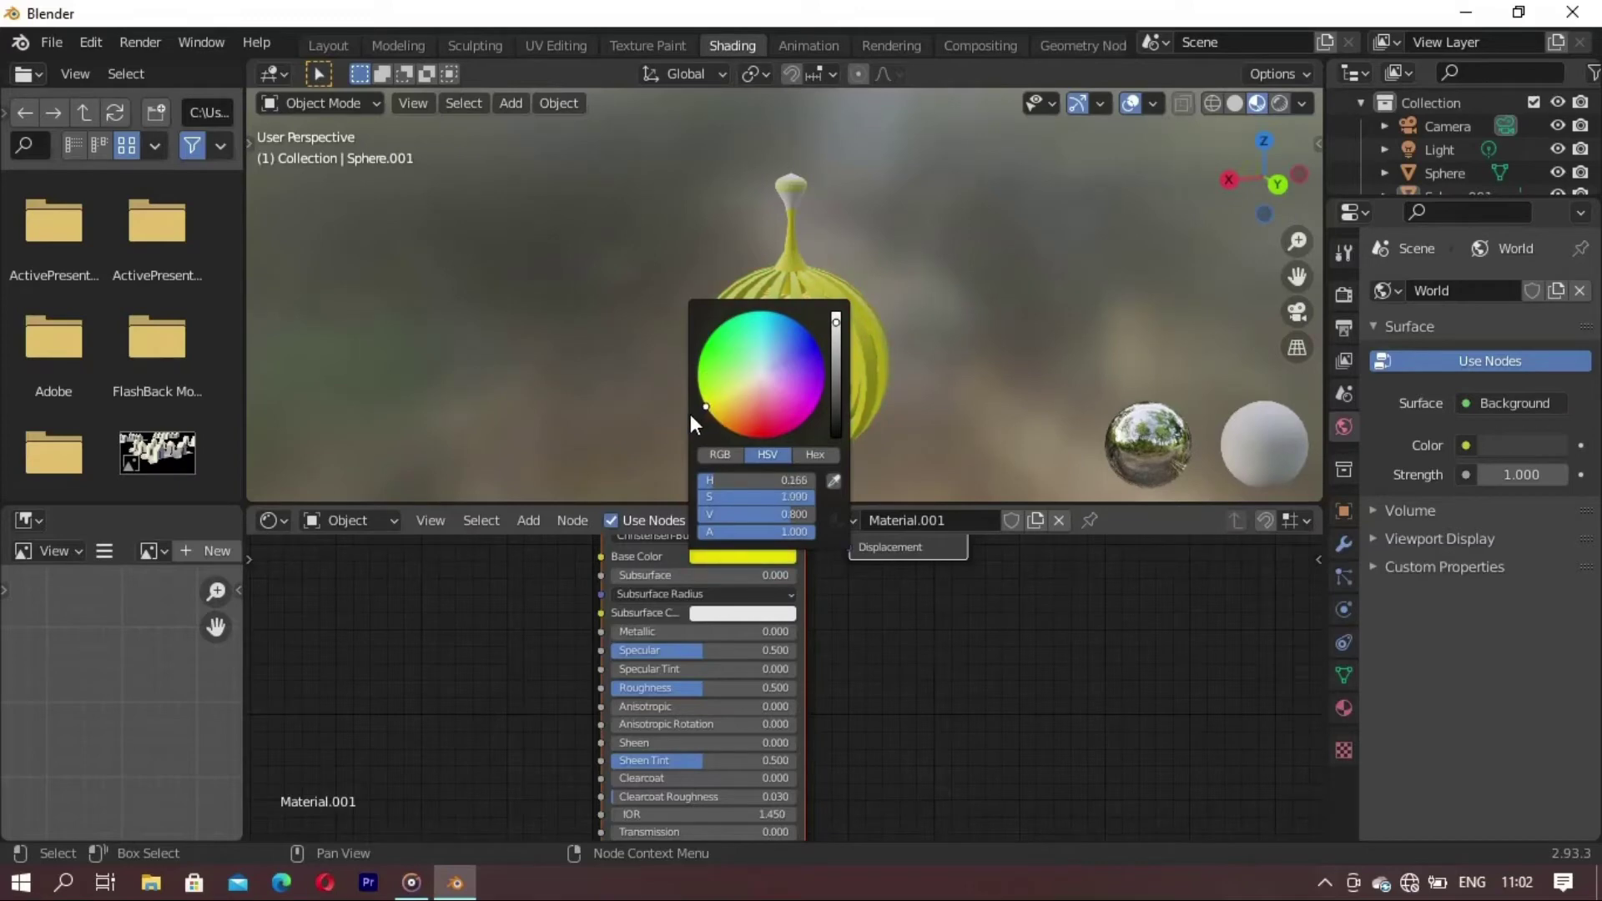
click(835, 323)
- Select the inner sphere and isolate it in local view
click(781, 388)
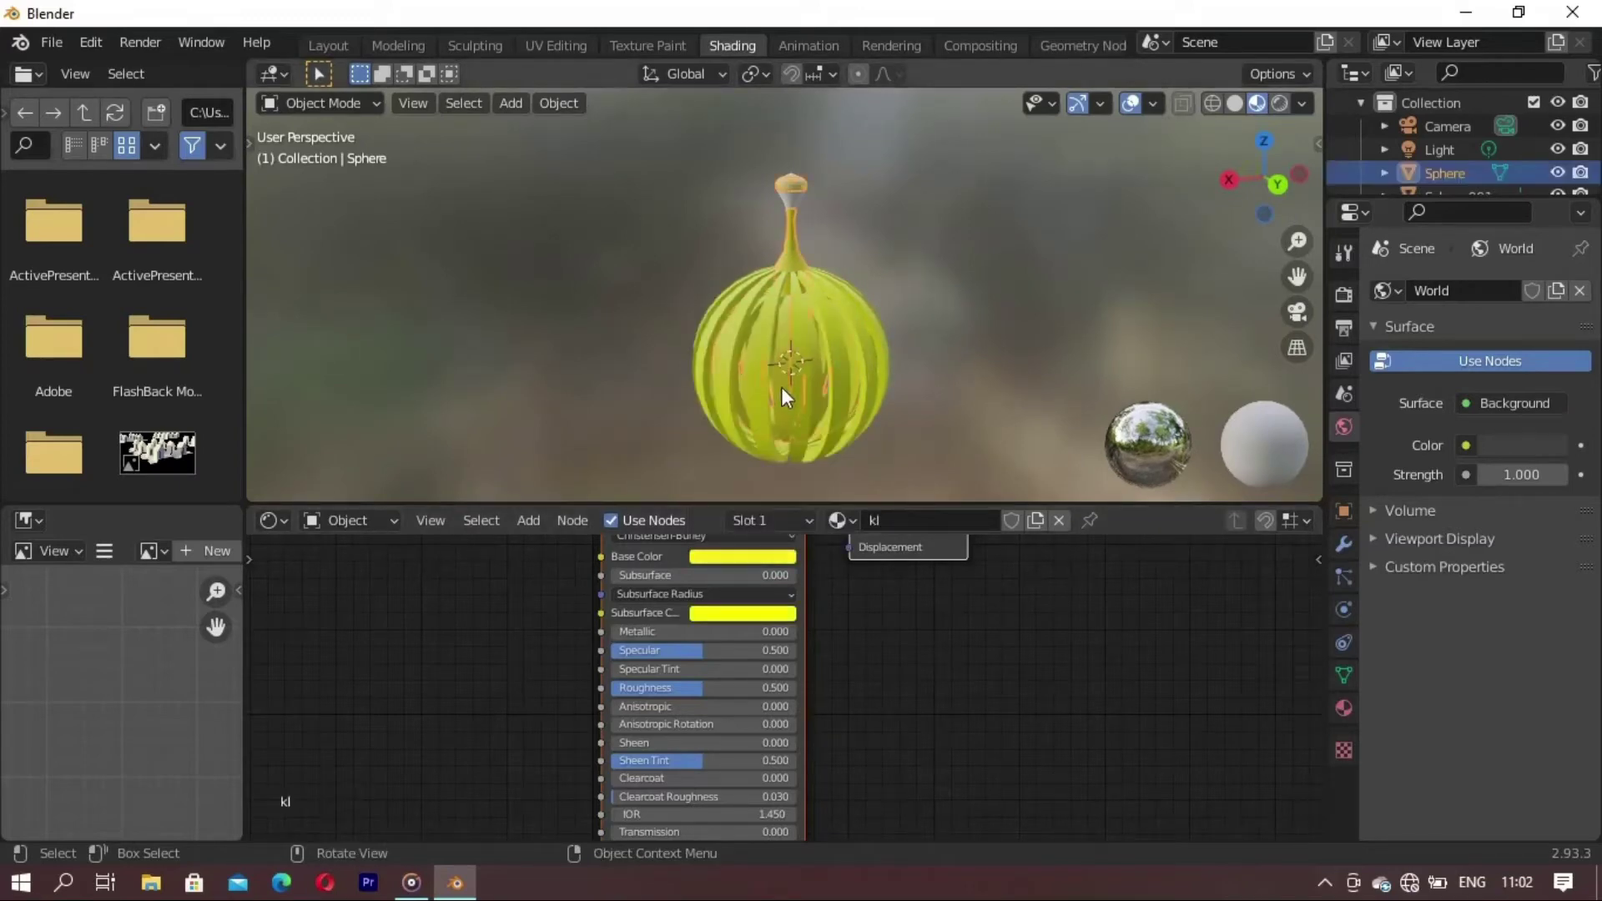
click(776, 395)
key(KP_Divide)
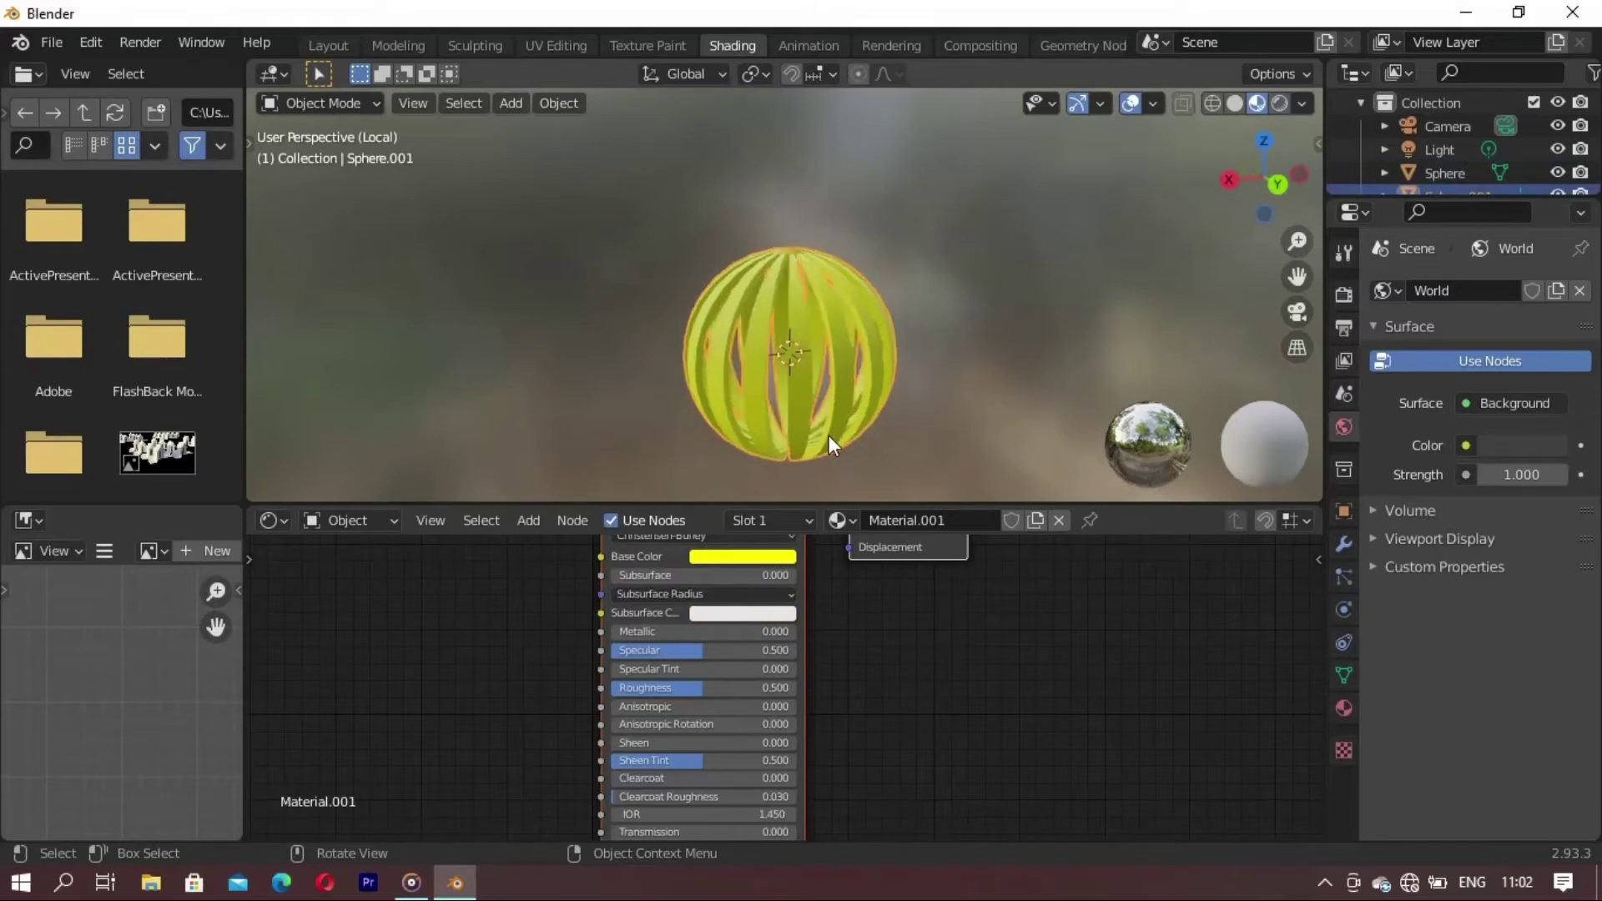
key(KP_Divide)
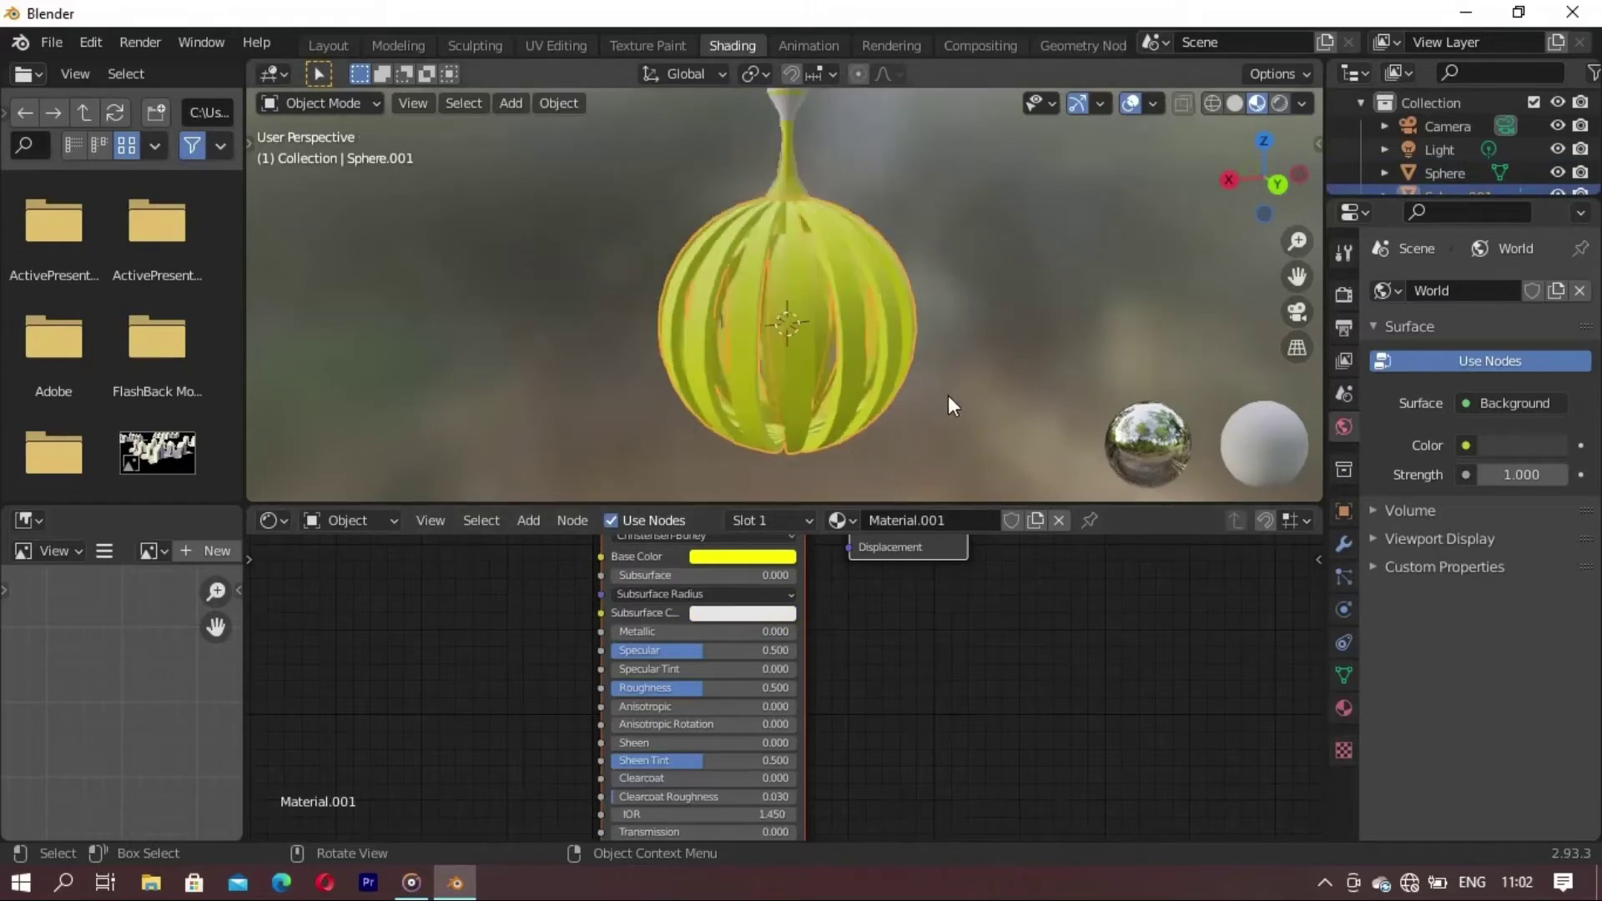
scroll(785, 375, up, 3)
click(769, 362)
key(KP_Divide)
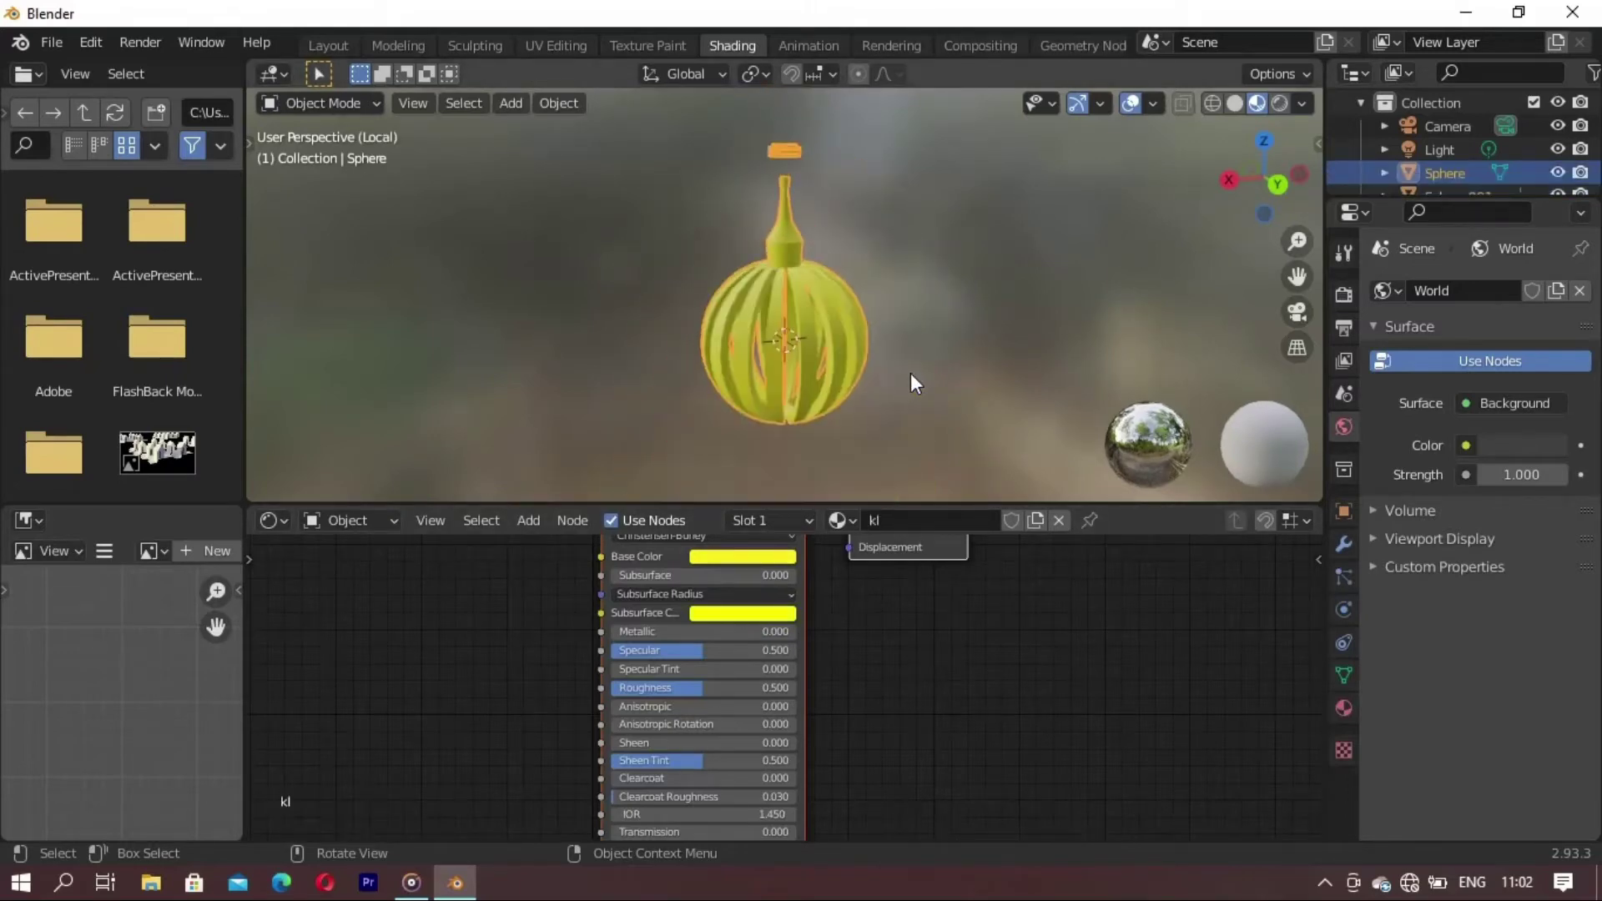
- Change the kl base colour to a darker olive green and return to the full lamp
click(761, 555)
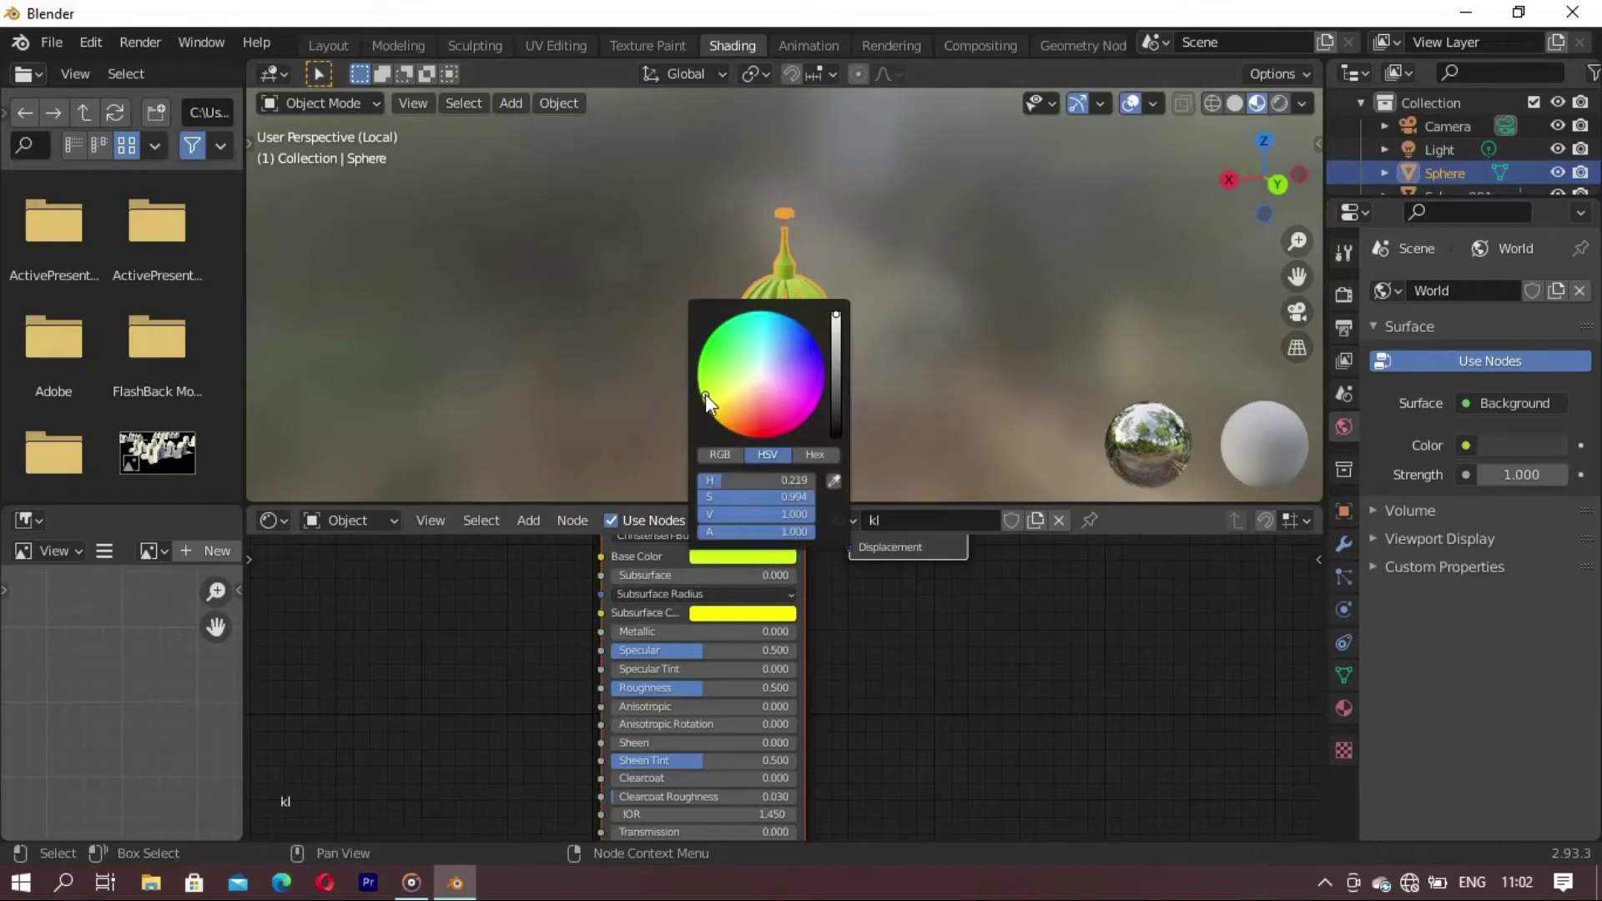
drag(706, 397, 735, 387)
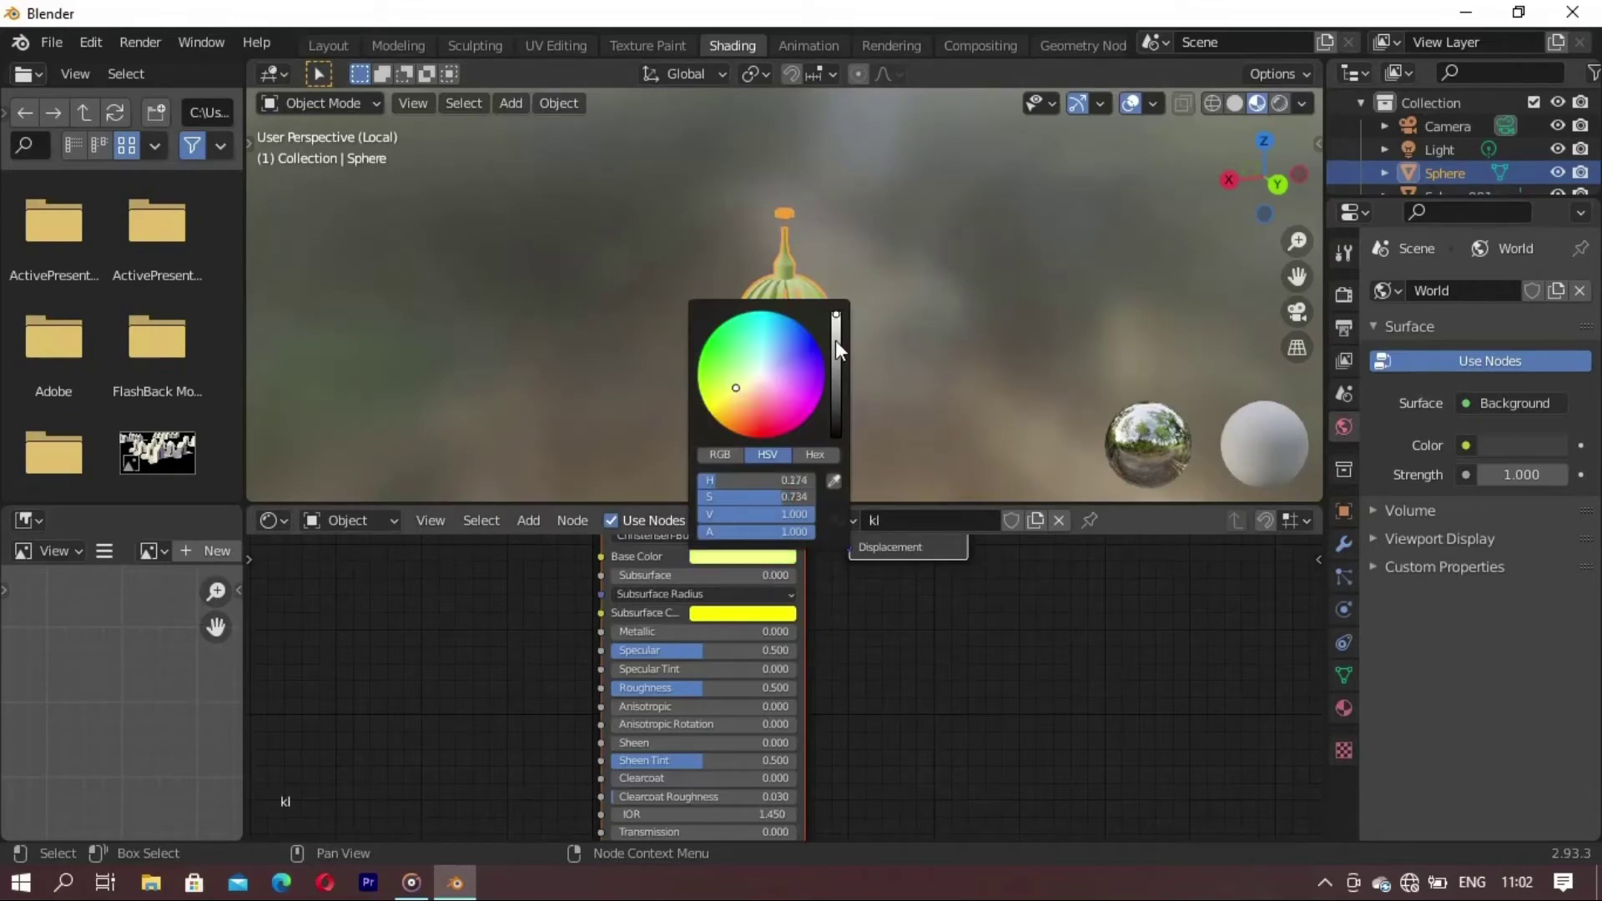
drag(836, 341, 835, 387)
mouse_move(713, 386)
mouse_down()
mouse_move(713, 412)
mouse_move(695, 410)
mouse_up()
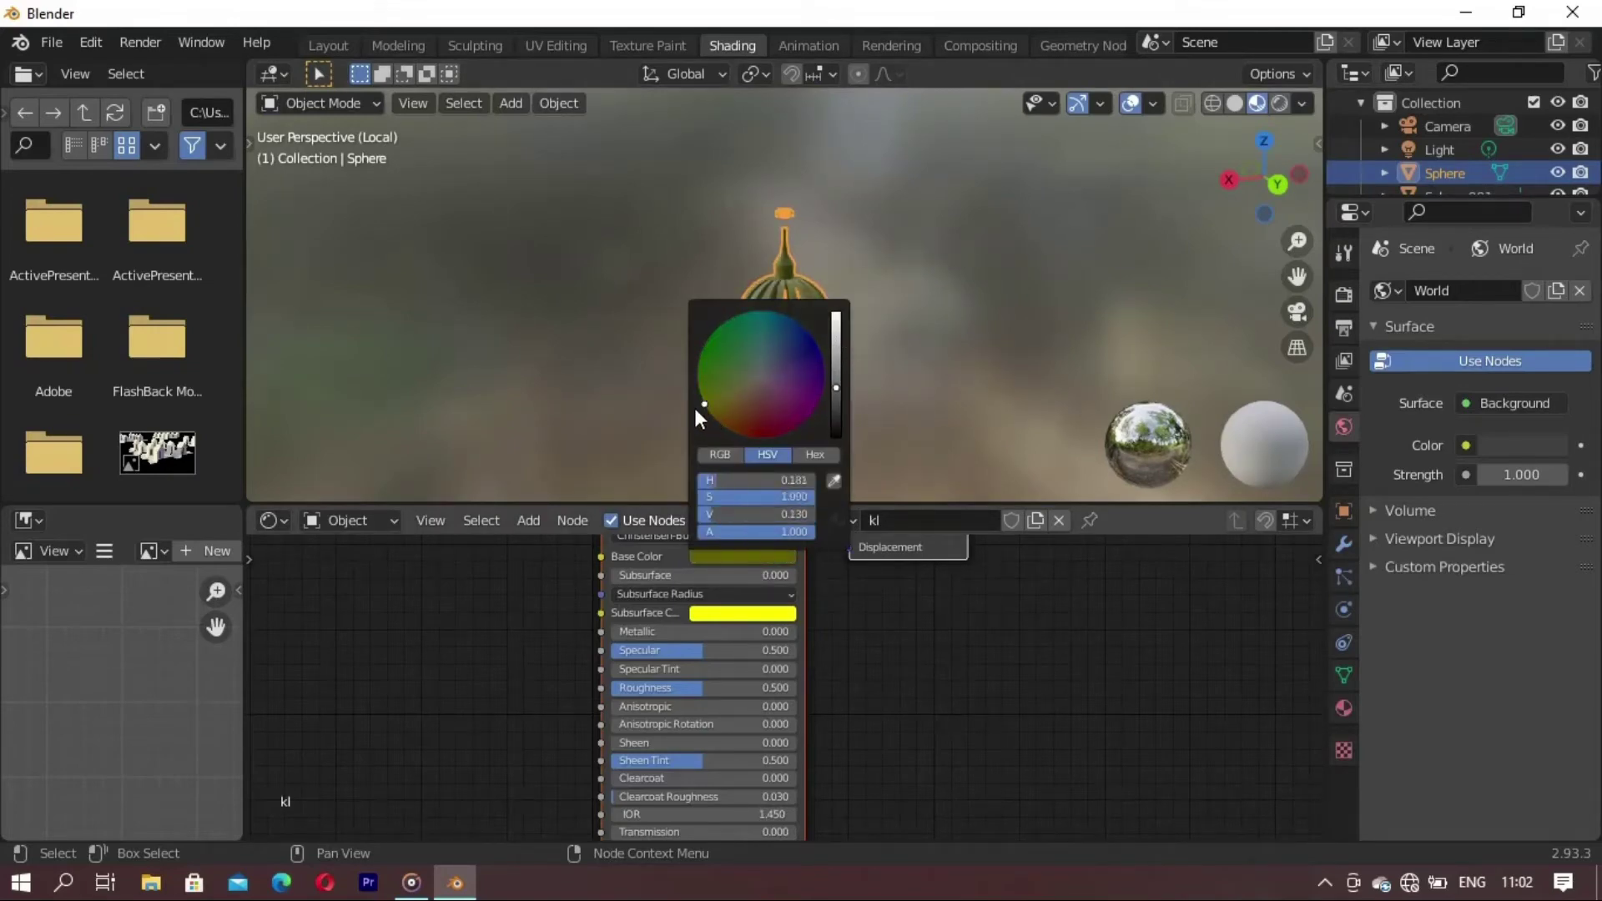
drag(834, 382, 837, 343)
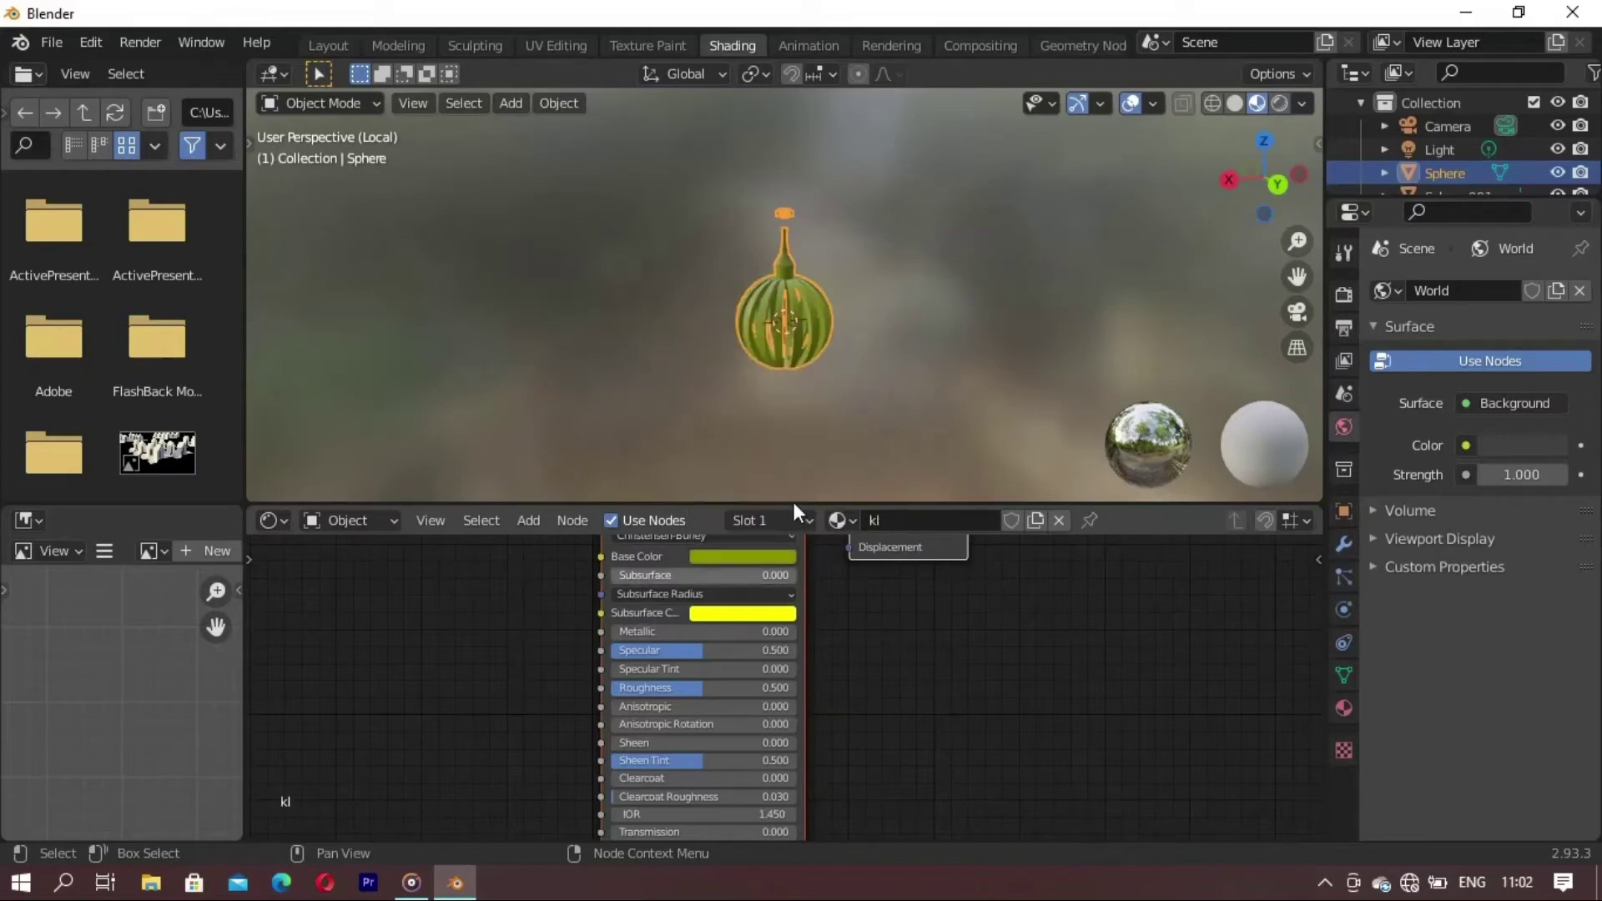
click(853, 317)
key(KP_Divide)
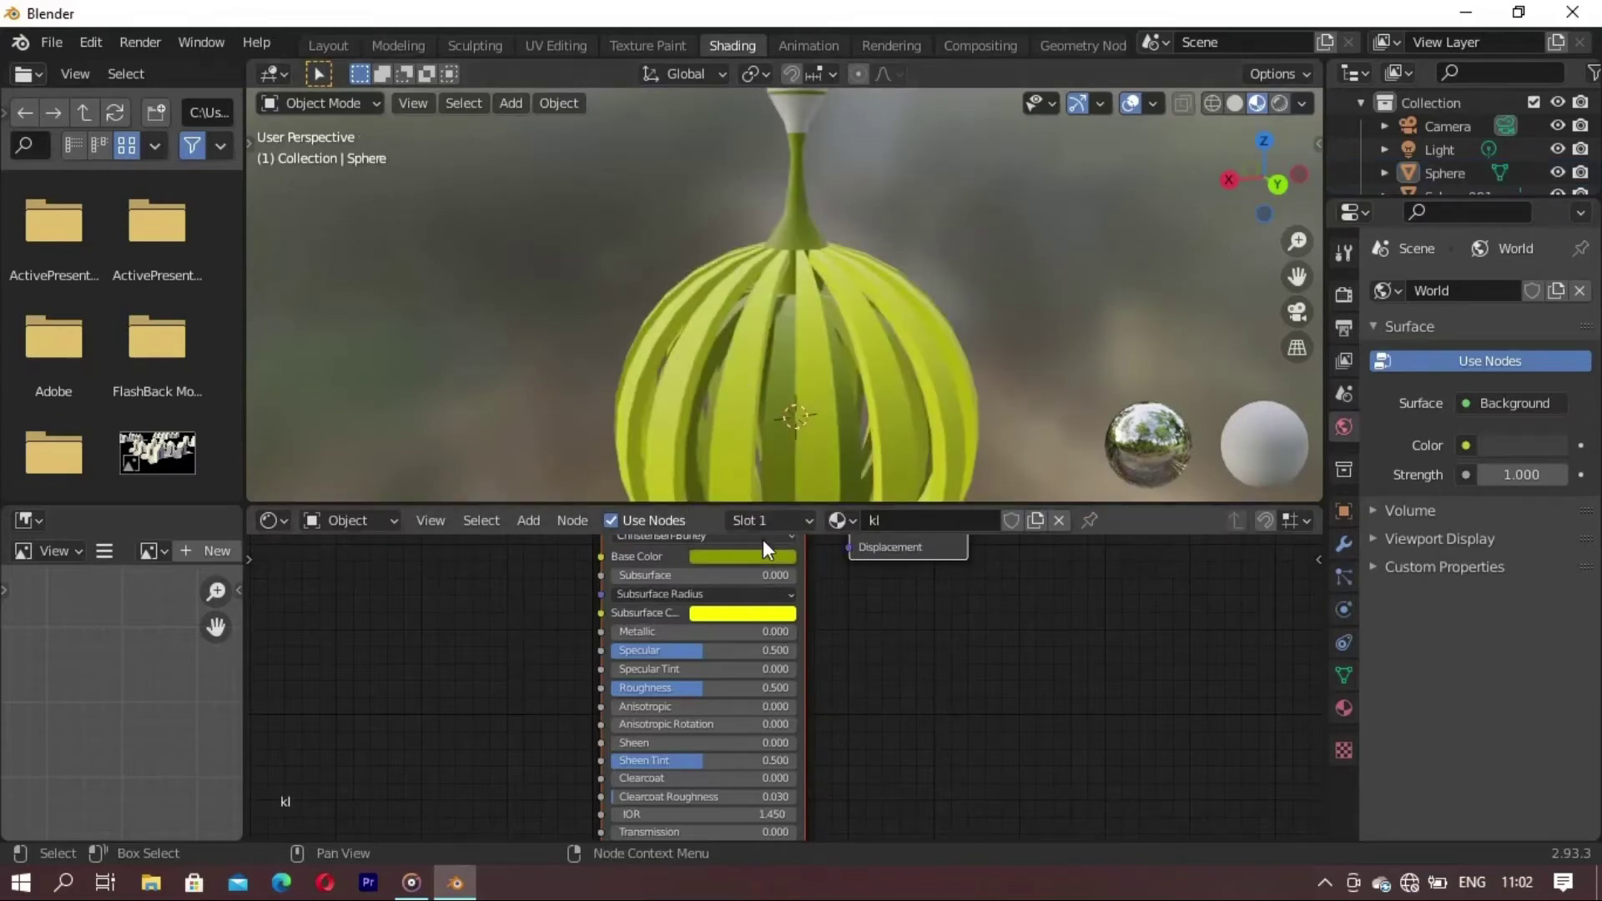
click(723, 445)
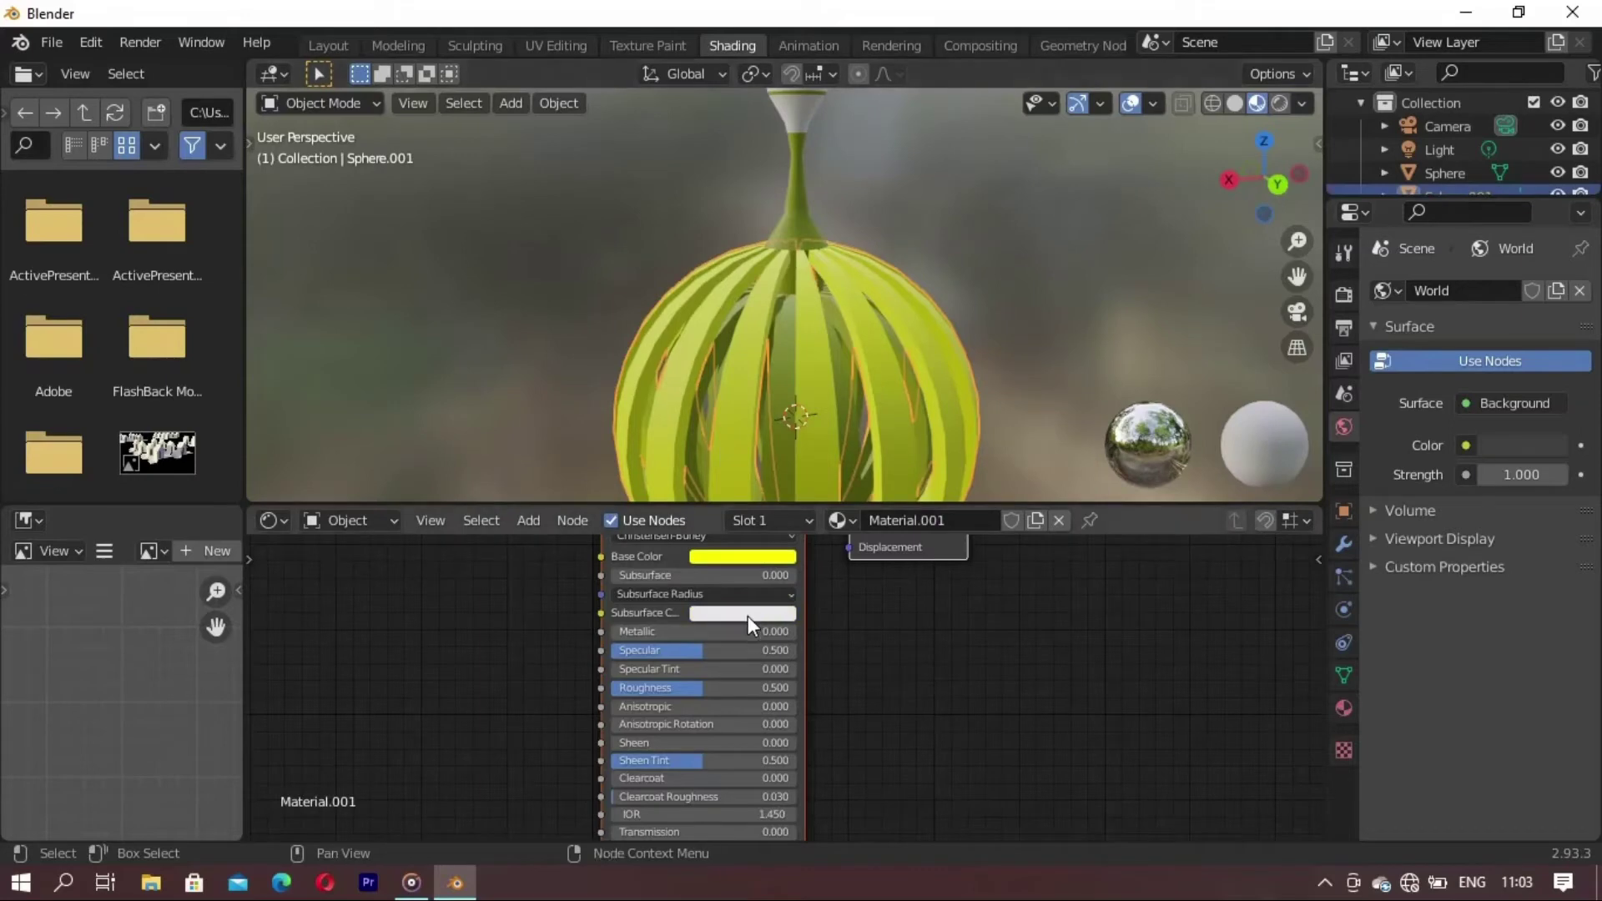
- Give Material.001 a yellow subsurface colour, Metallic 1.0 and Roughness 0.677
click(745, 556)
drag(696, 478, 683, 474)
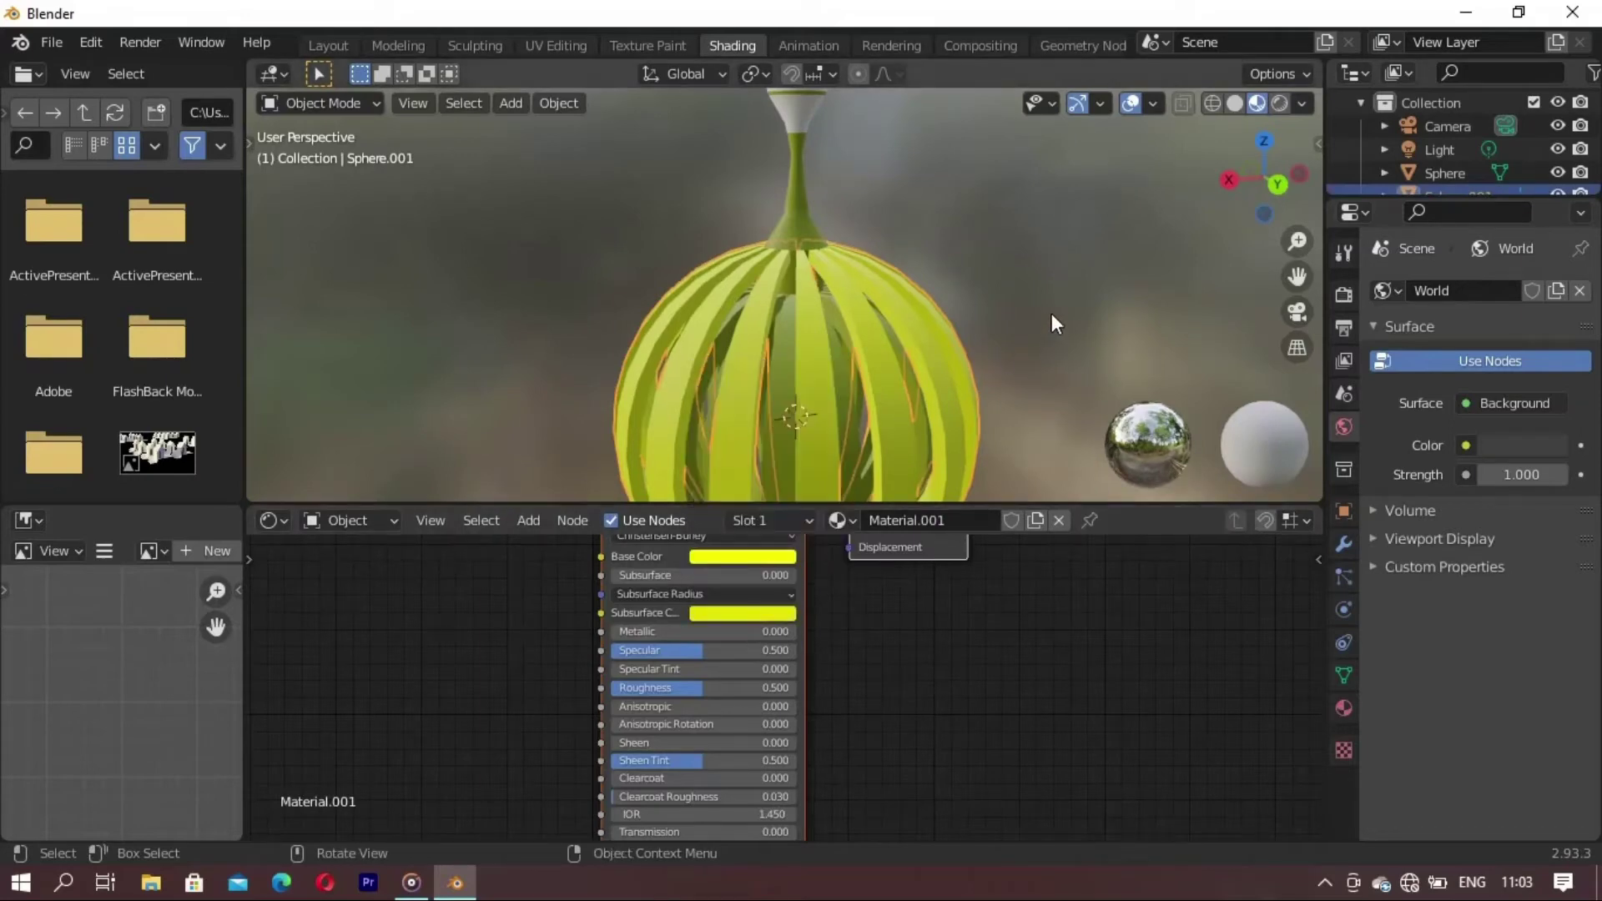
drag(627, 630, 783, 619)
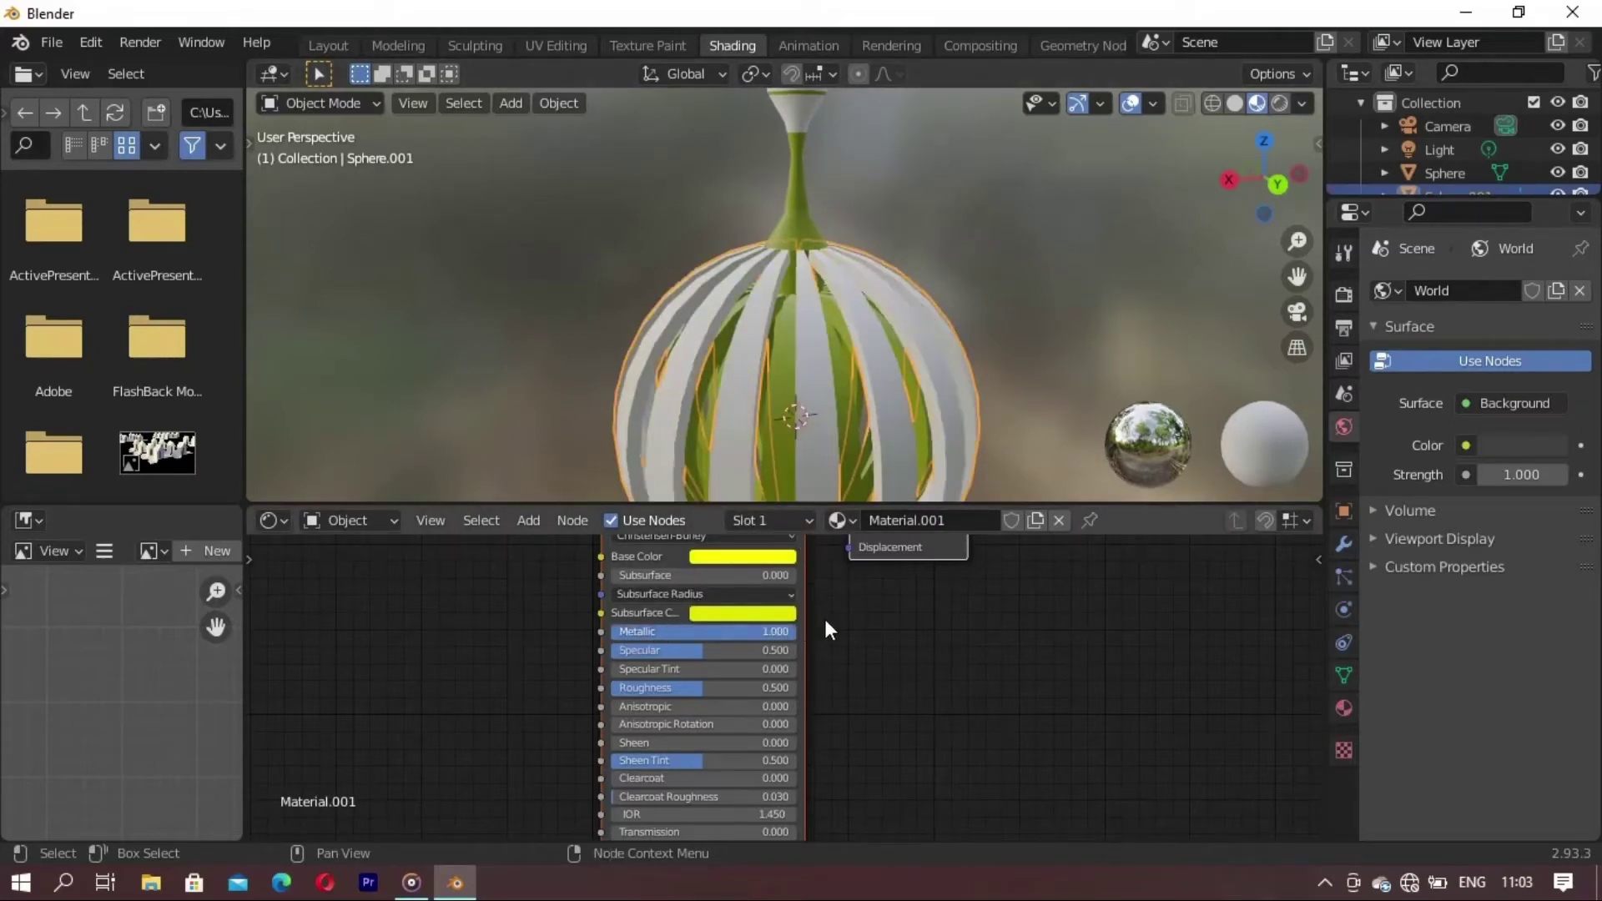
middle_drag(884, 493, 940, 377)
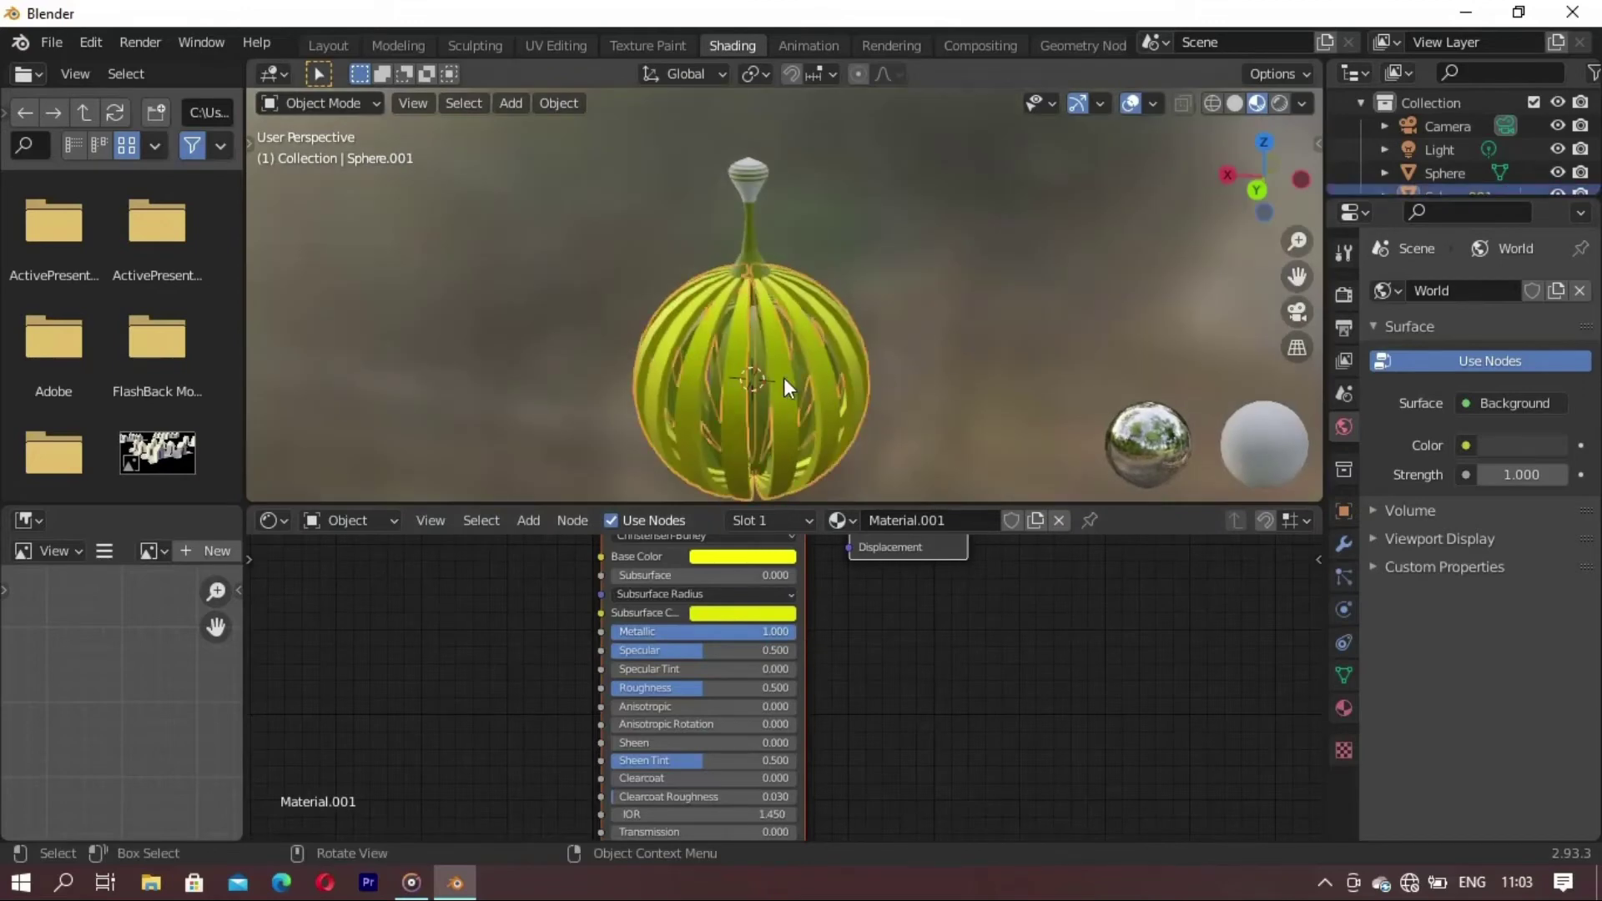
mouse_move(700, 687)
mouse_down()
mouse_move(726, 671)
mouse_move(685, 690)
mouse_up()
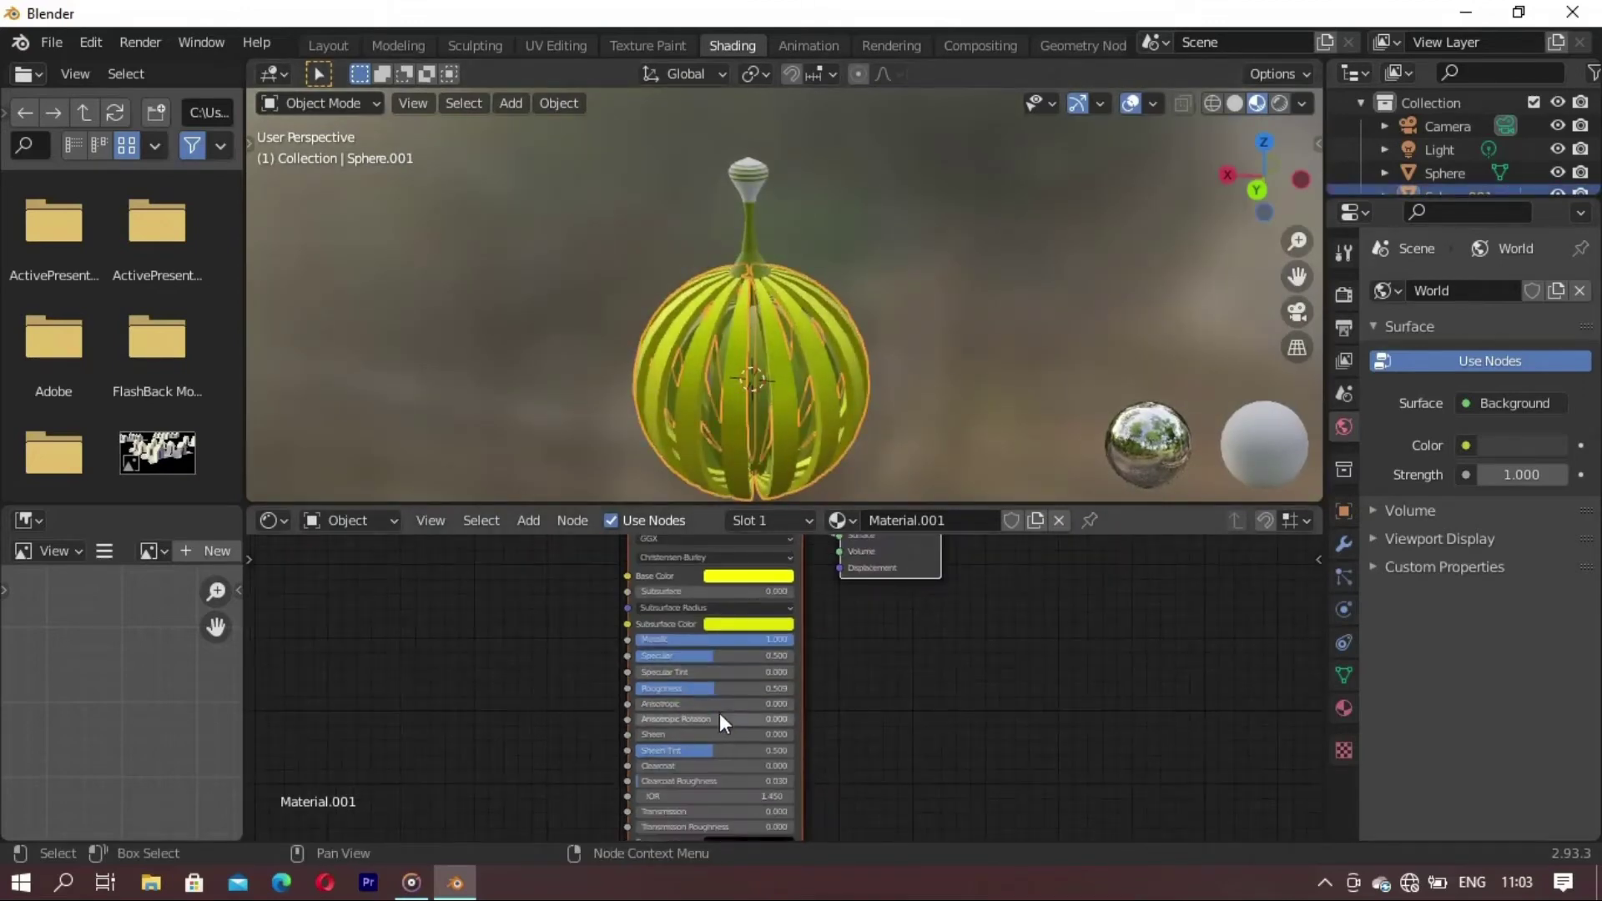
scroll(719, 713, down, 2)
middle_drag(684, 793, 642, 798)
- Check the lantern in Material Preview, then select the top knob Sphere.002 in Shading
middle_drag(911, 418, 645, 357)
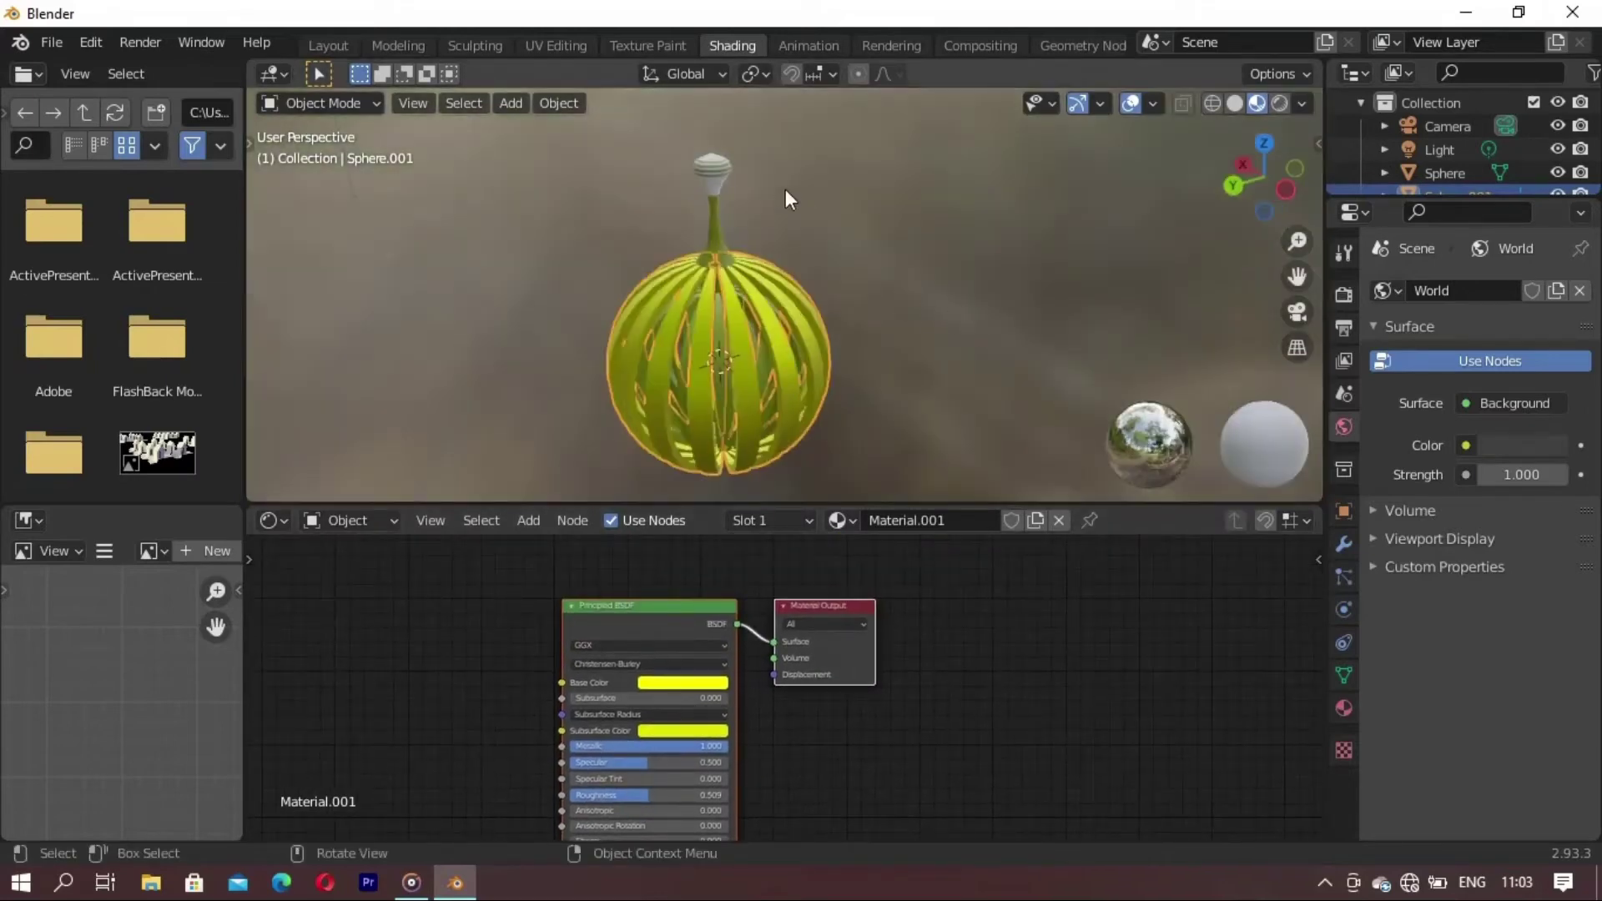
click(719, 182)
middle_drag(998, 268, 738, 342)
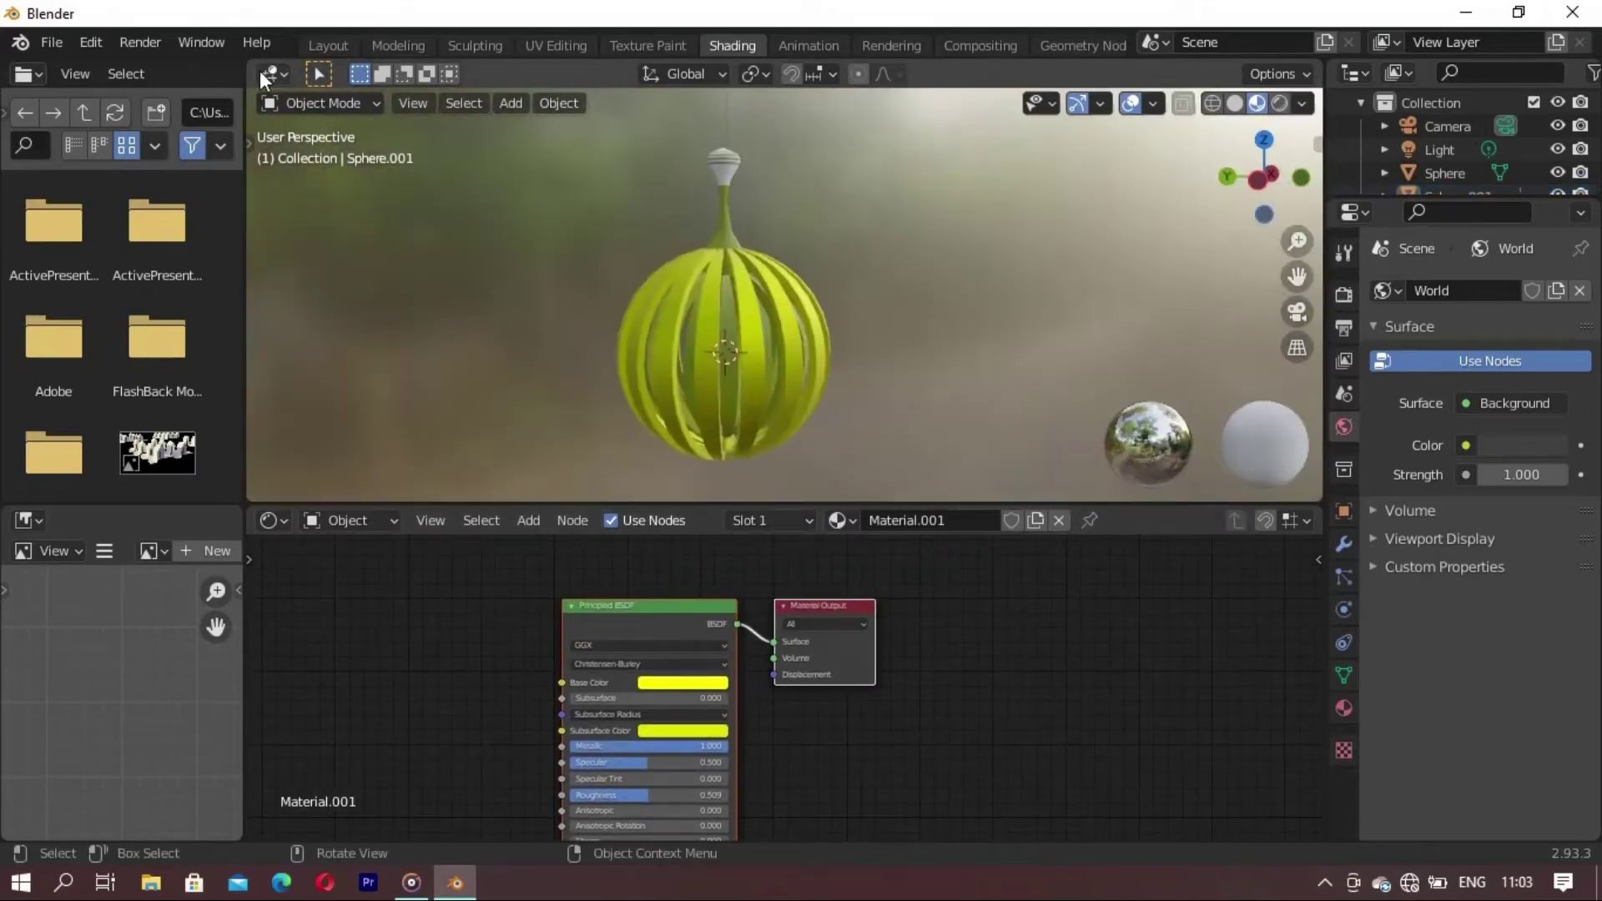
click(334, 47)
click(1256, 103)
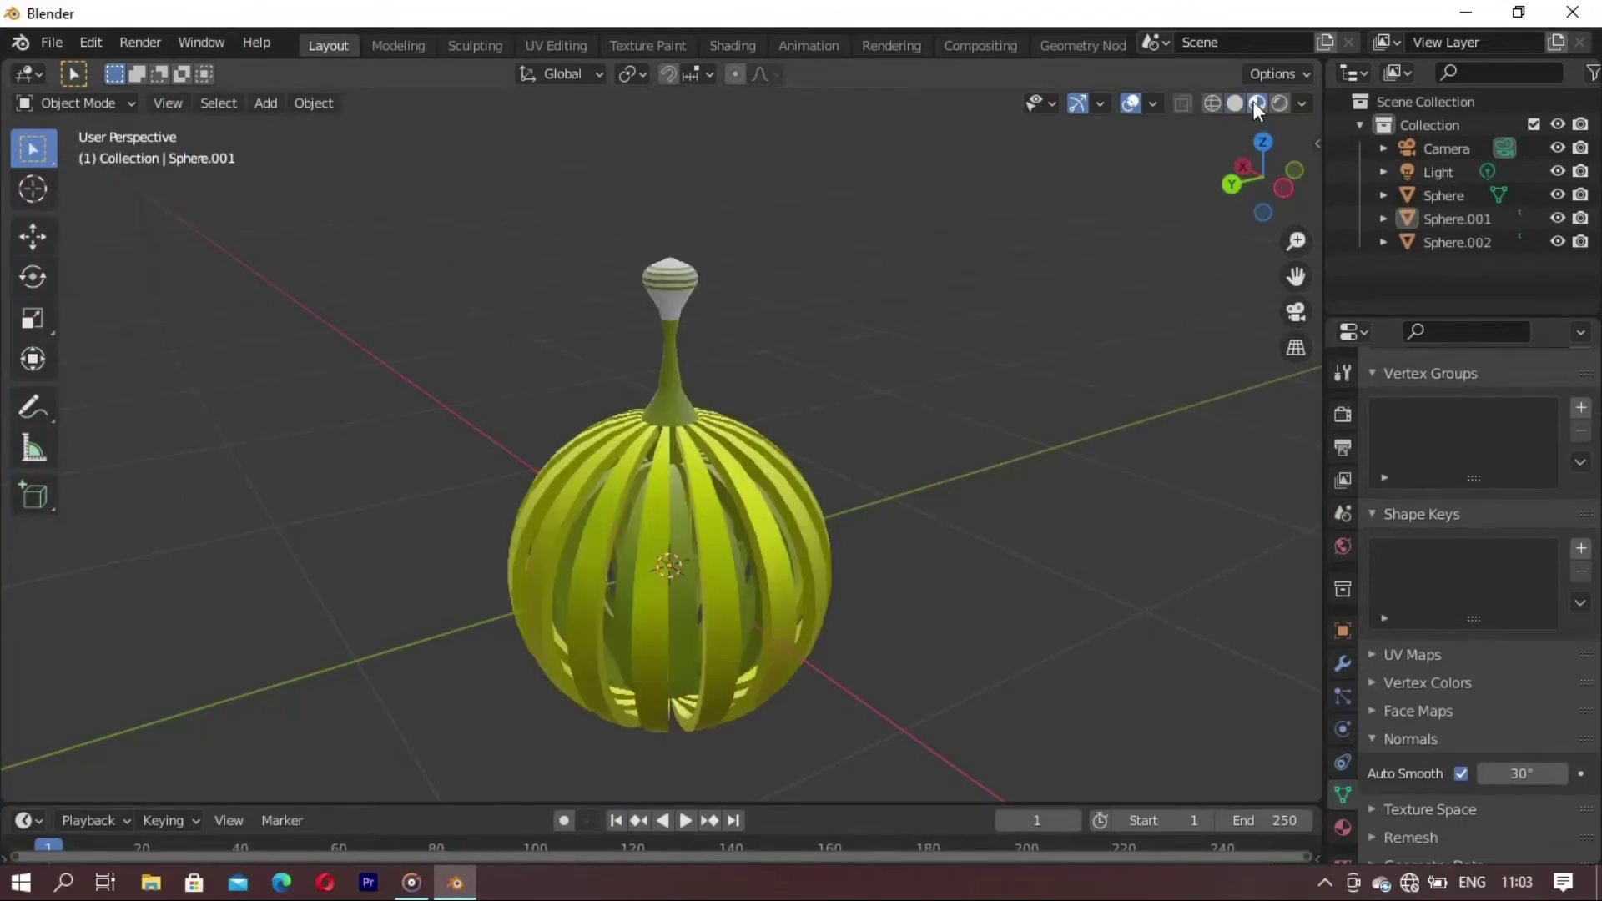
mouse_move(710, 467)
middle_down()
mouse_move(705, 547)
mouse_move(668, 438)
mouse_move(931, 449)
mouse_move(490, 602)
mouse_move(819, 662)
mouse_move(606, 658)
mouse_move(869, 627)
mouse_move(664, 299)
middle_up()
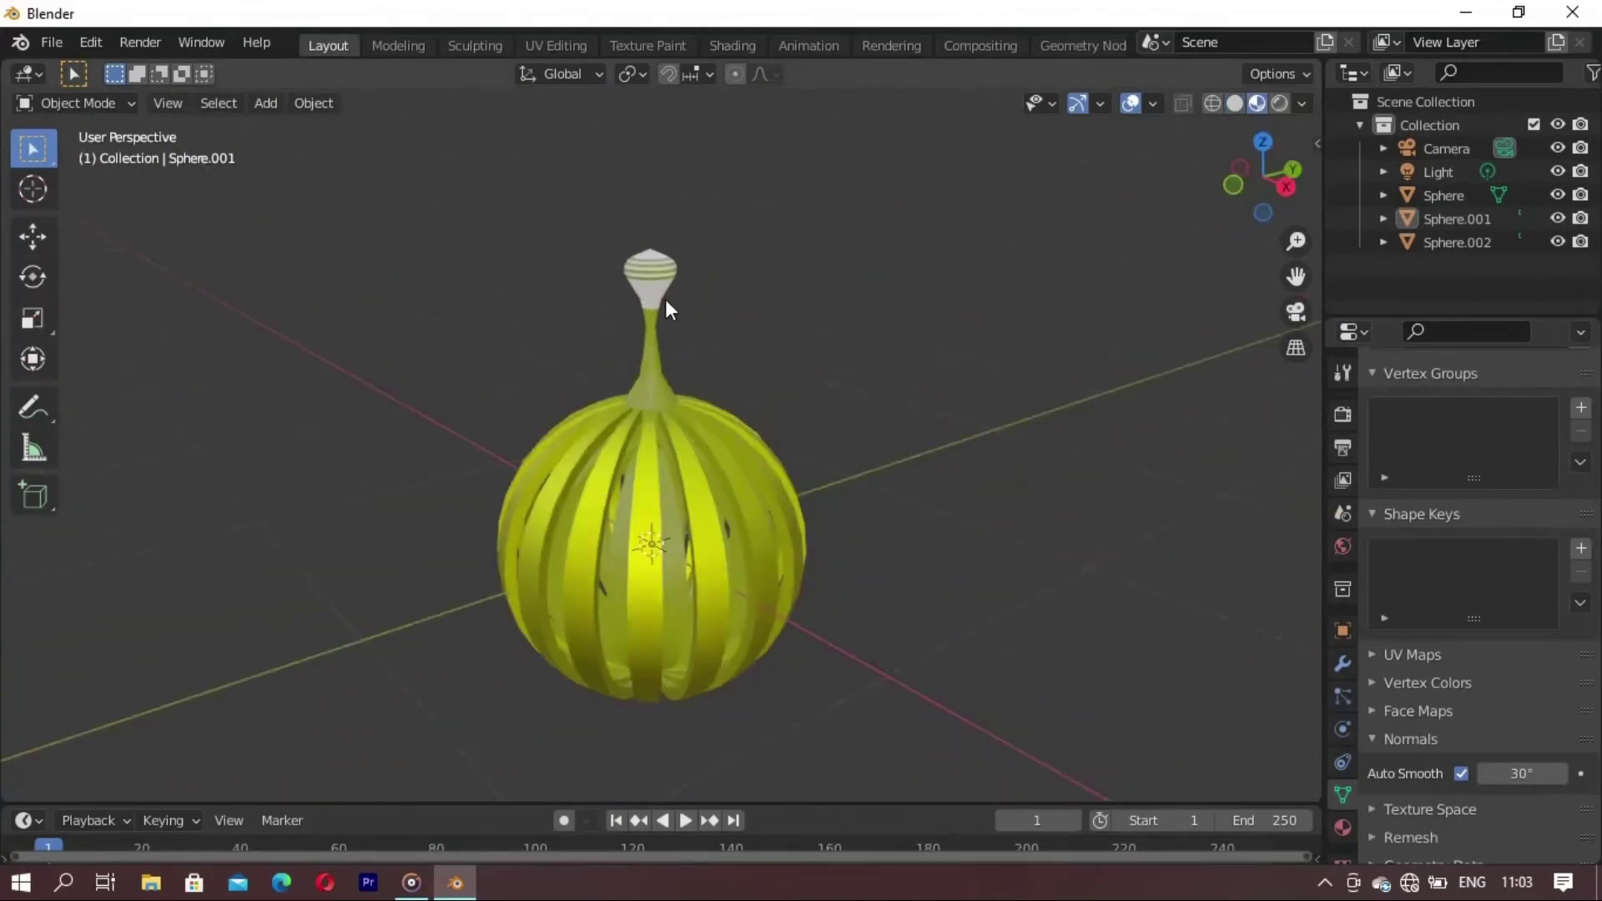
click(646, 299)
click(644, 300)
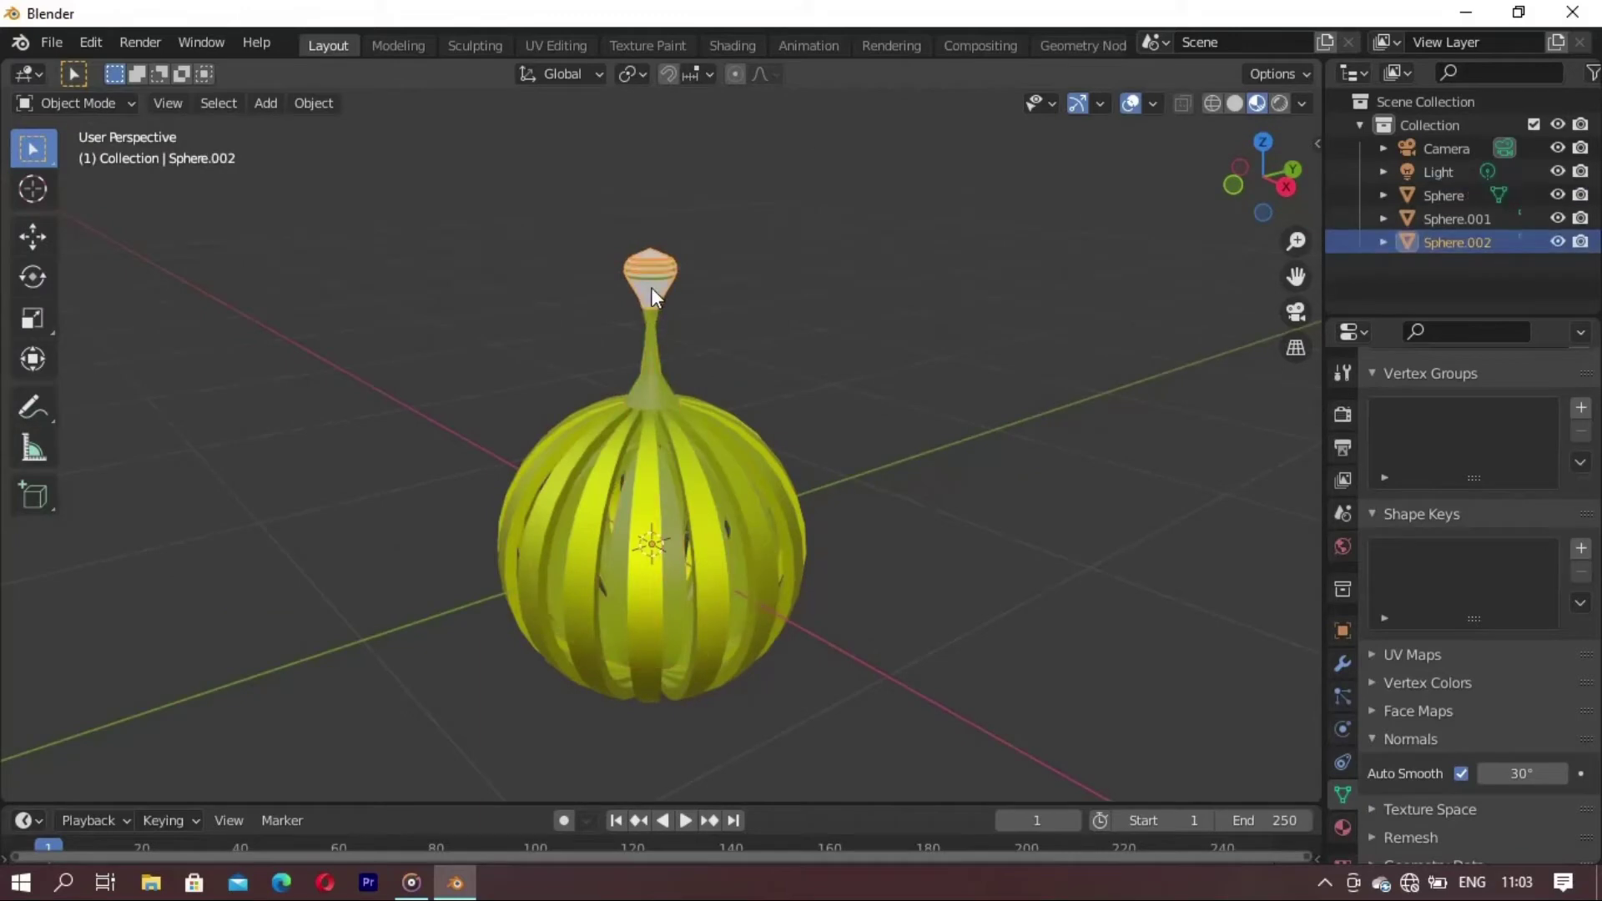
click(732, 45)
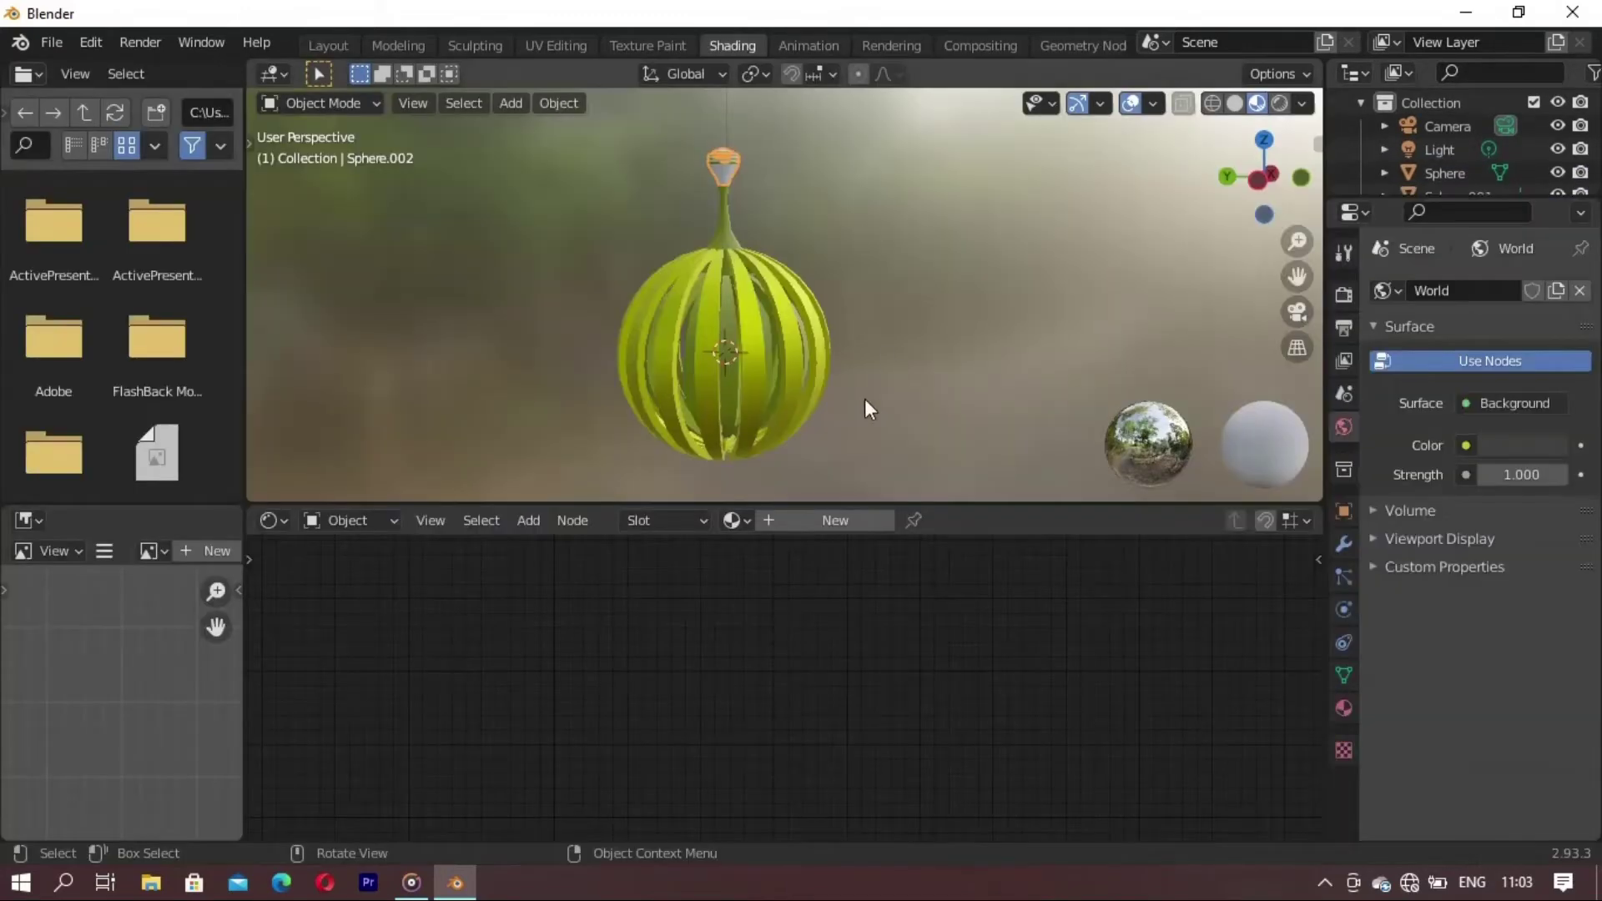
- Add a new material named gh with a black base colour to the top knob
click(864, 526)
key(ctrl+a)
key(BackSpace)
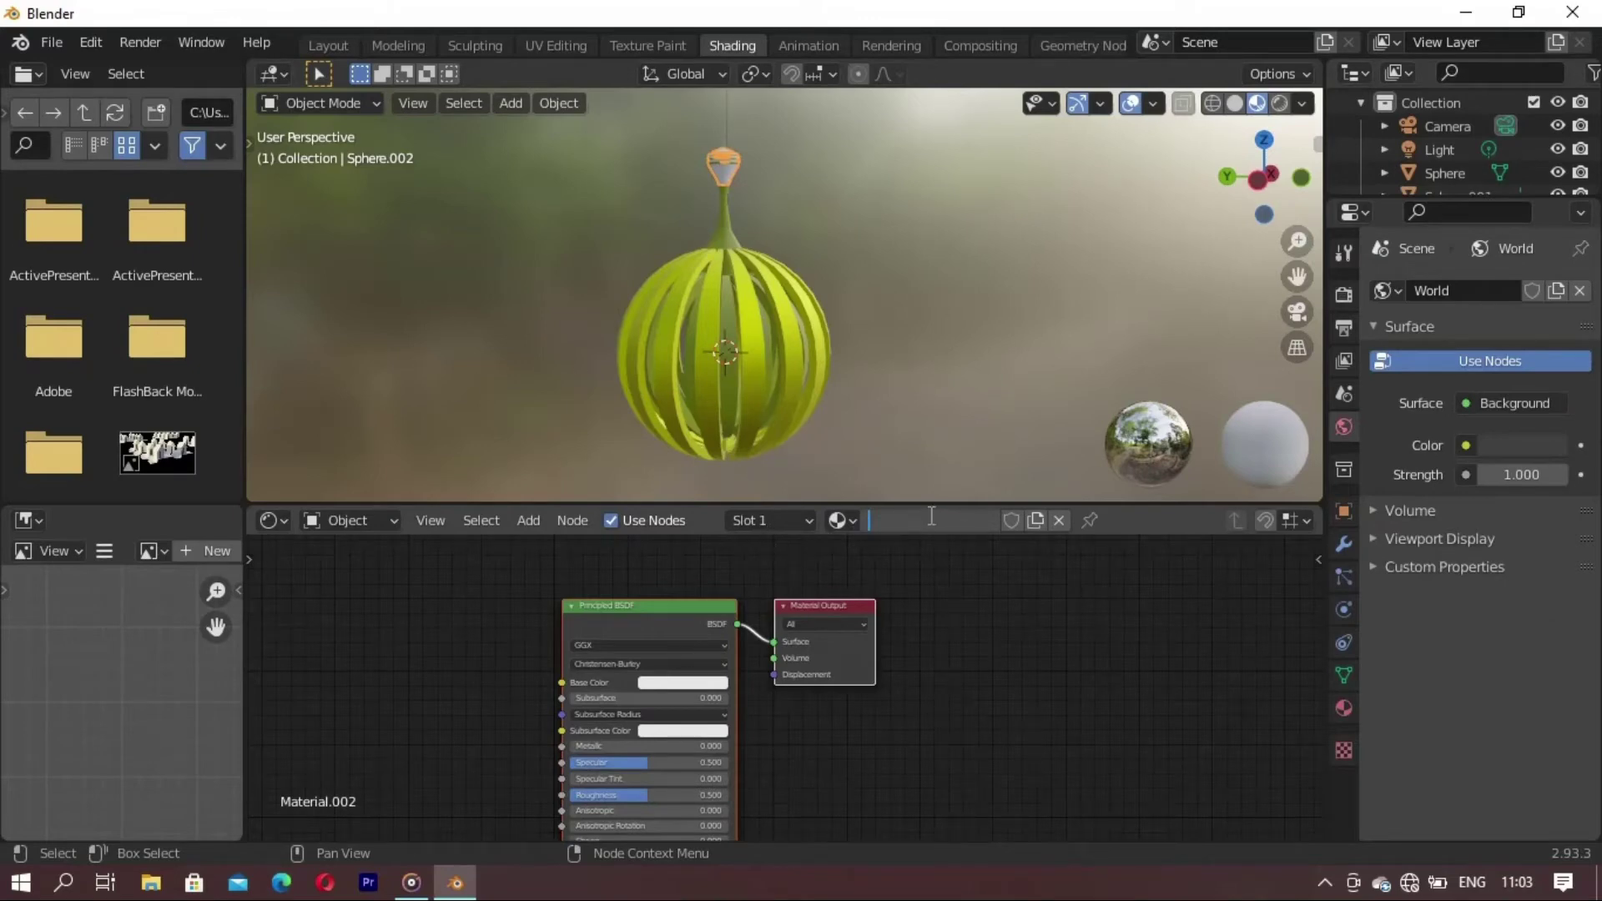
key(Return)
click(672, 683)
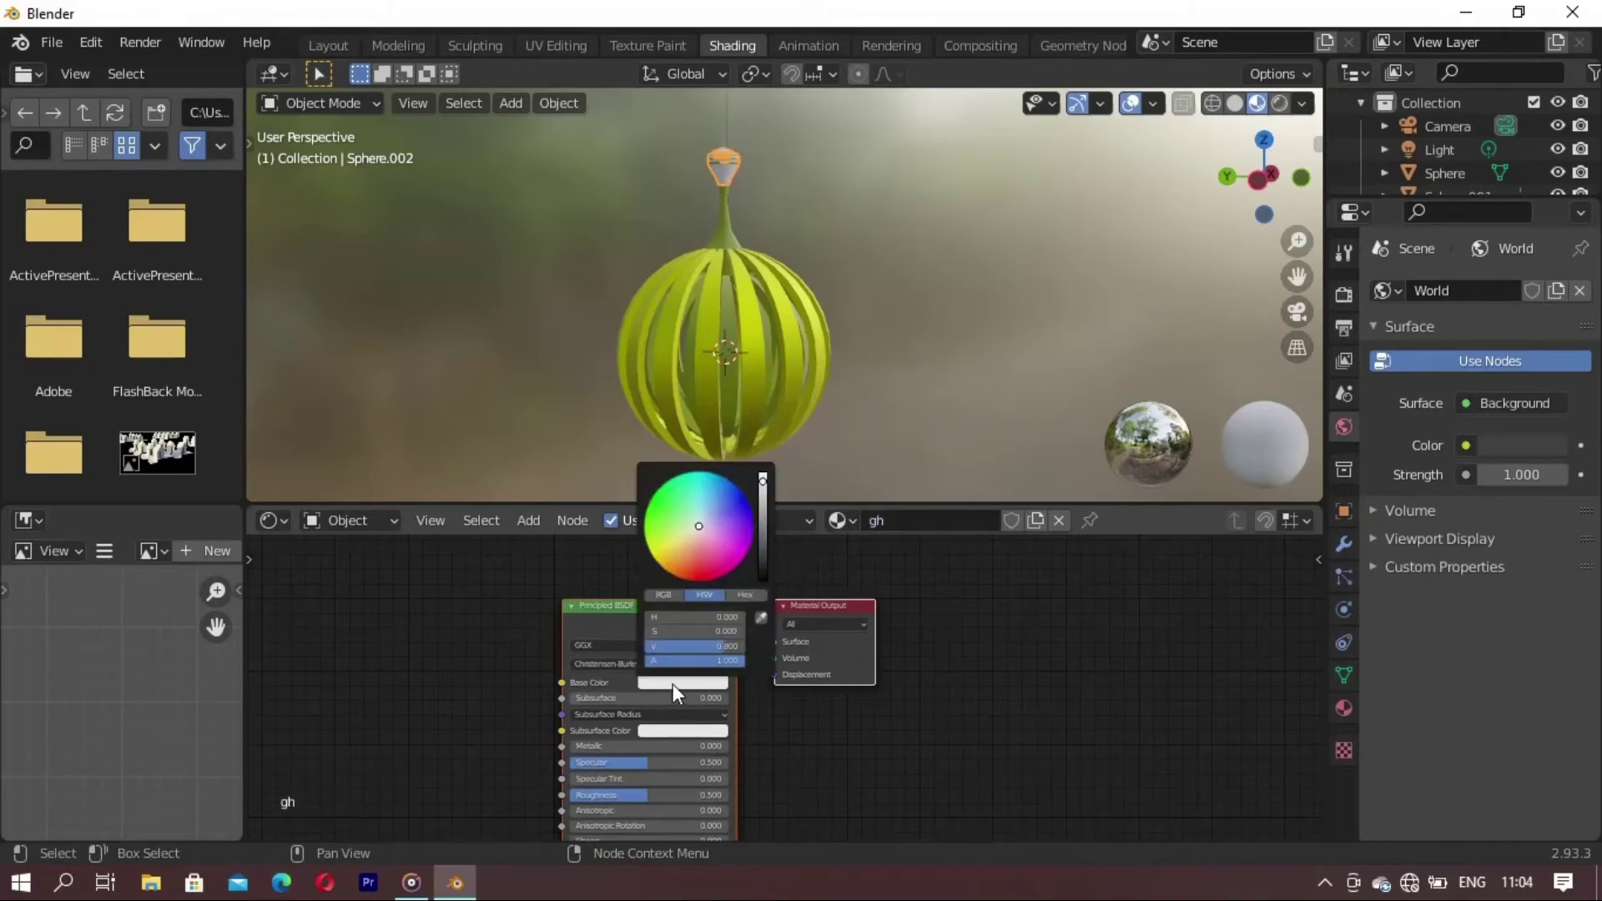
drag(763, 507, 763, 580)
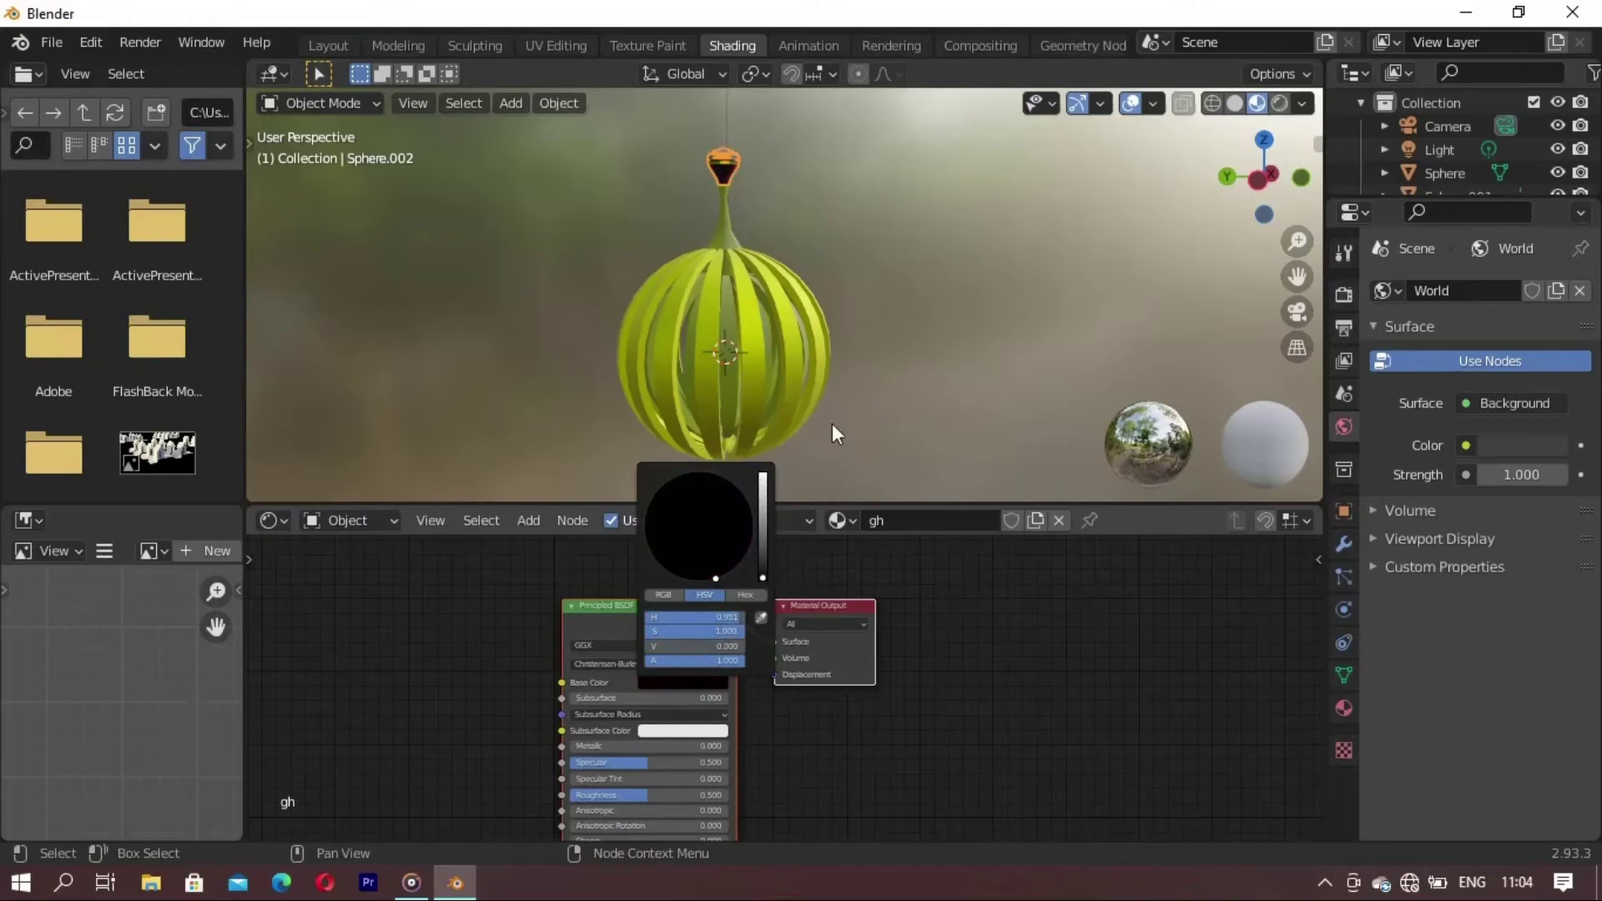
mouse_move(912, 319)
middle_down()
mouse_move(747, 422)
mouse_move(649, 389)
mouse_move(772, 350)
middle_up()
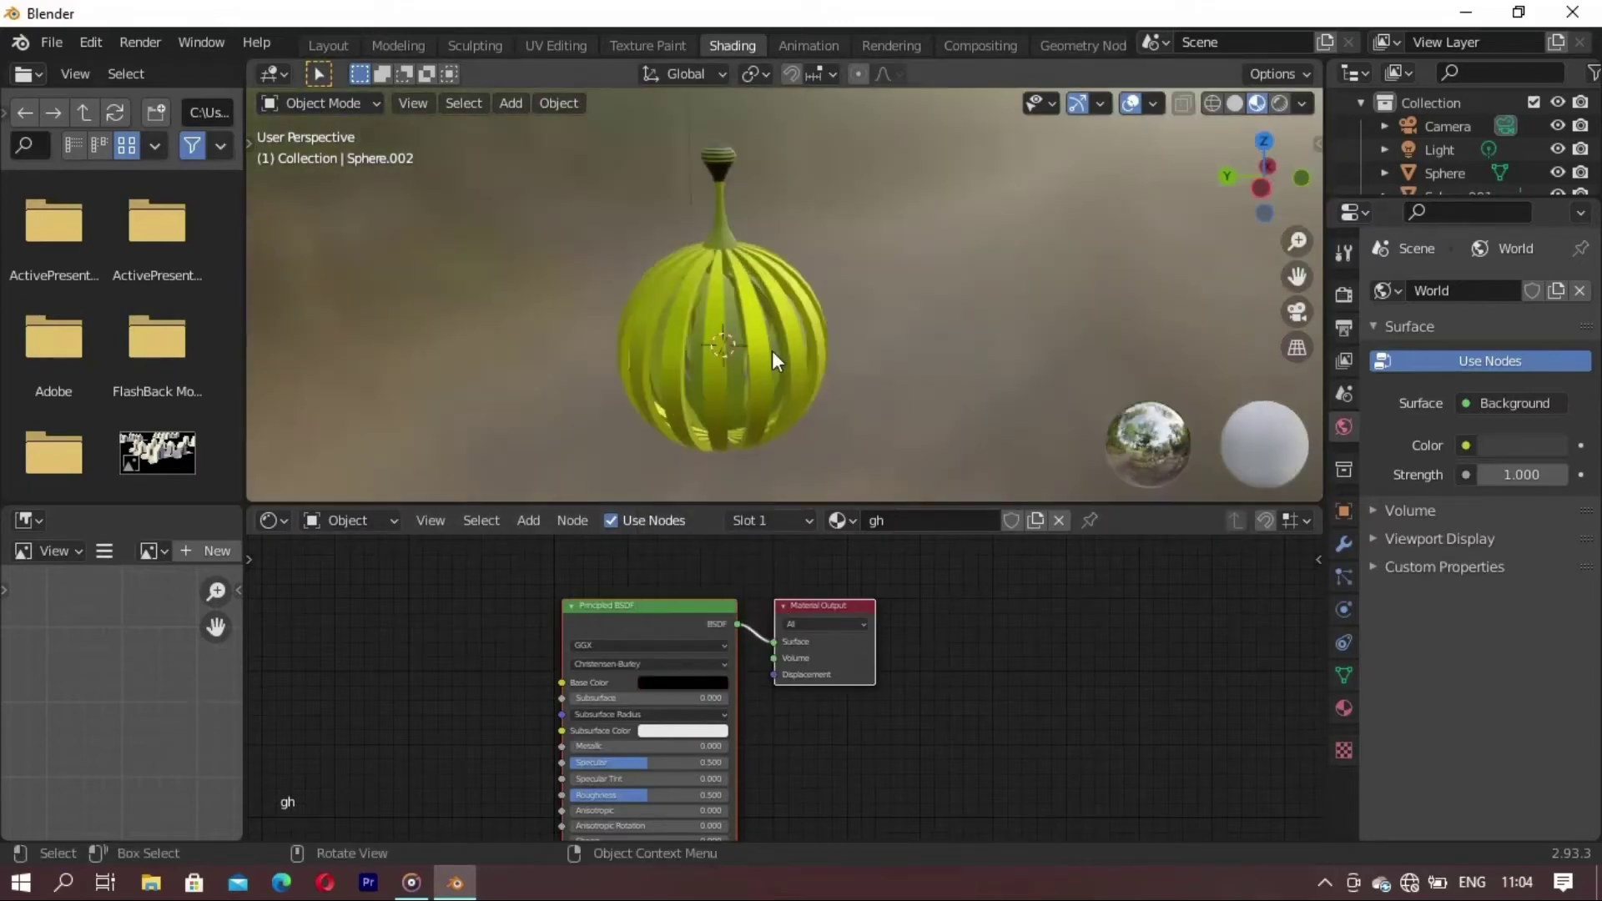
- Return to the Layout workspace in Solid shading with a side view of the lantern
click(1219, 103)
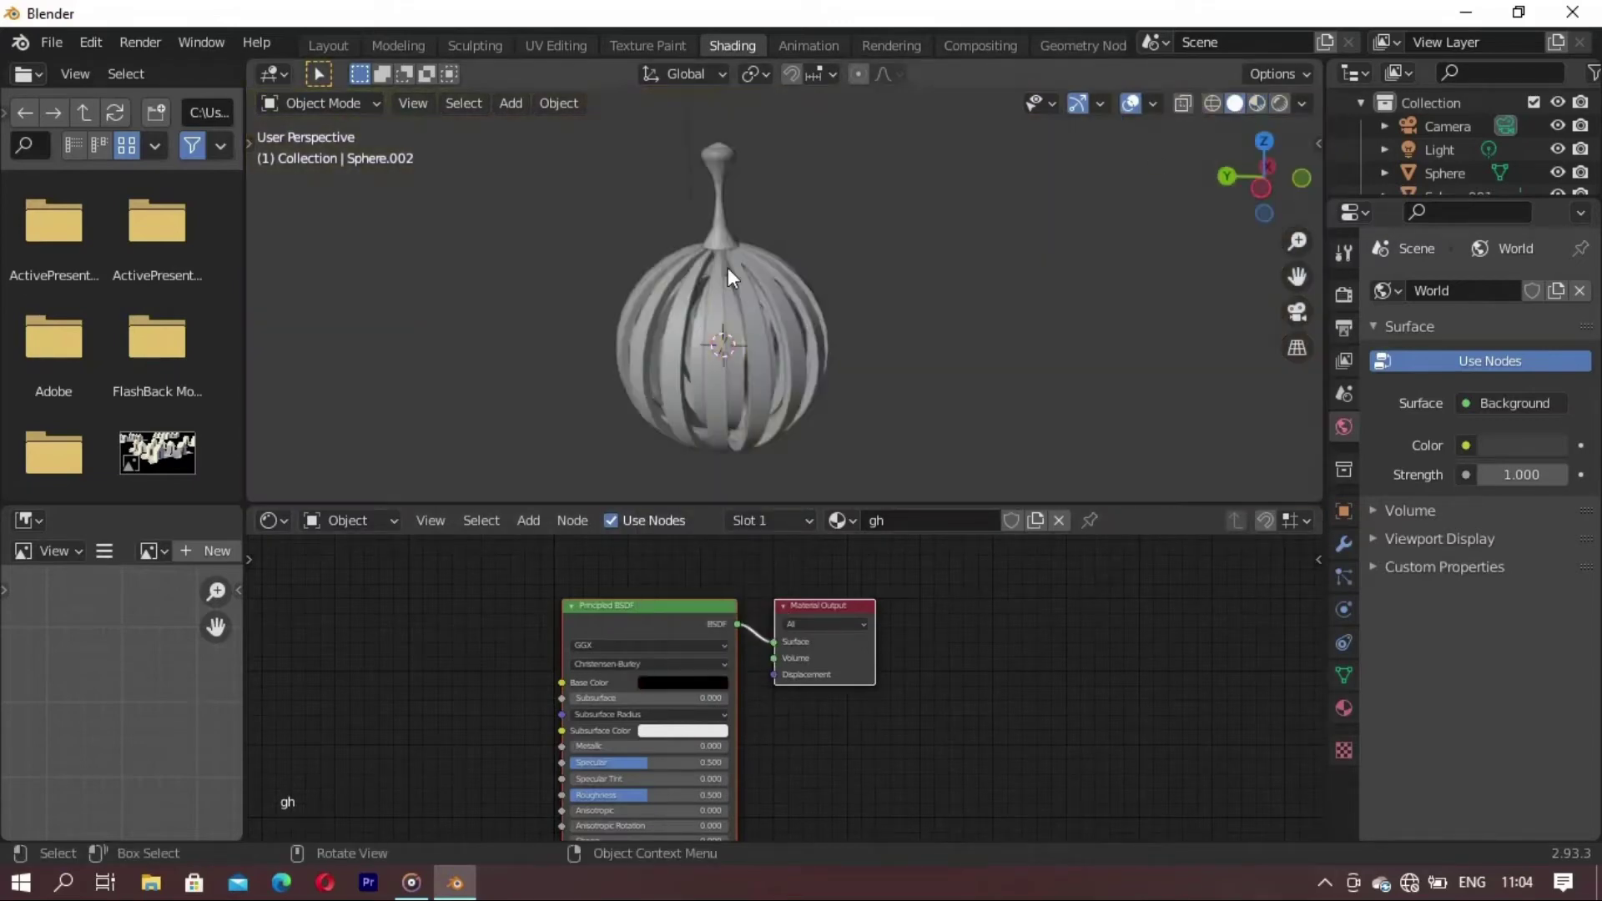
click(325, 46)
mouse_move(668, 419)
middle_down()
mouse_move(586, 570)
mouse_move(938, 568)
mouse_move(638, 556)
middle_up()
scroll(709, 317, up, 2)
mouse_move(709, 317)
middle_down()
mouse_move(704, 439)
mouse_move(547, 567)
mouse_move(587, 441)
mouse_move(594, 635)
mouse_move(681, 594)
mouse_move(698, 641)
mouse_move(662, 648)
mouse_move(670, 512)
middle_up()
- Switch to Solid shading and put the main lantern Sphere into Edit Mode
click(1234, 104)
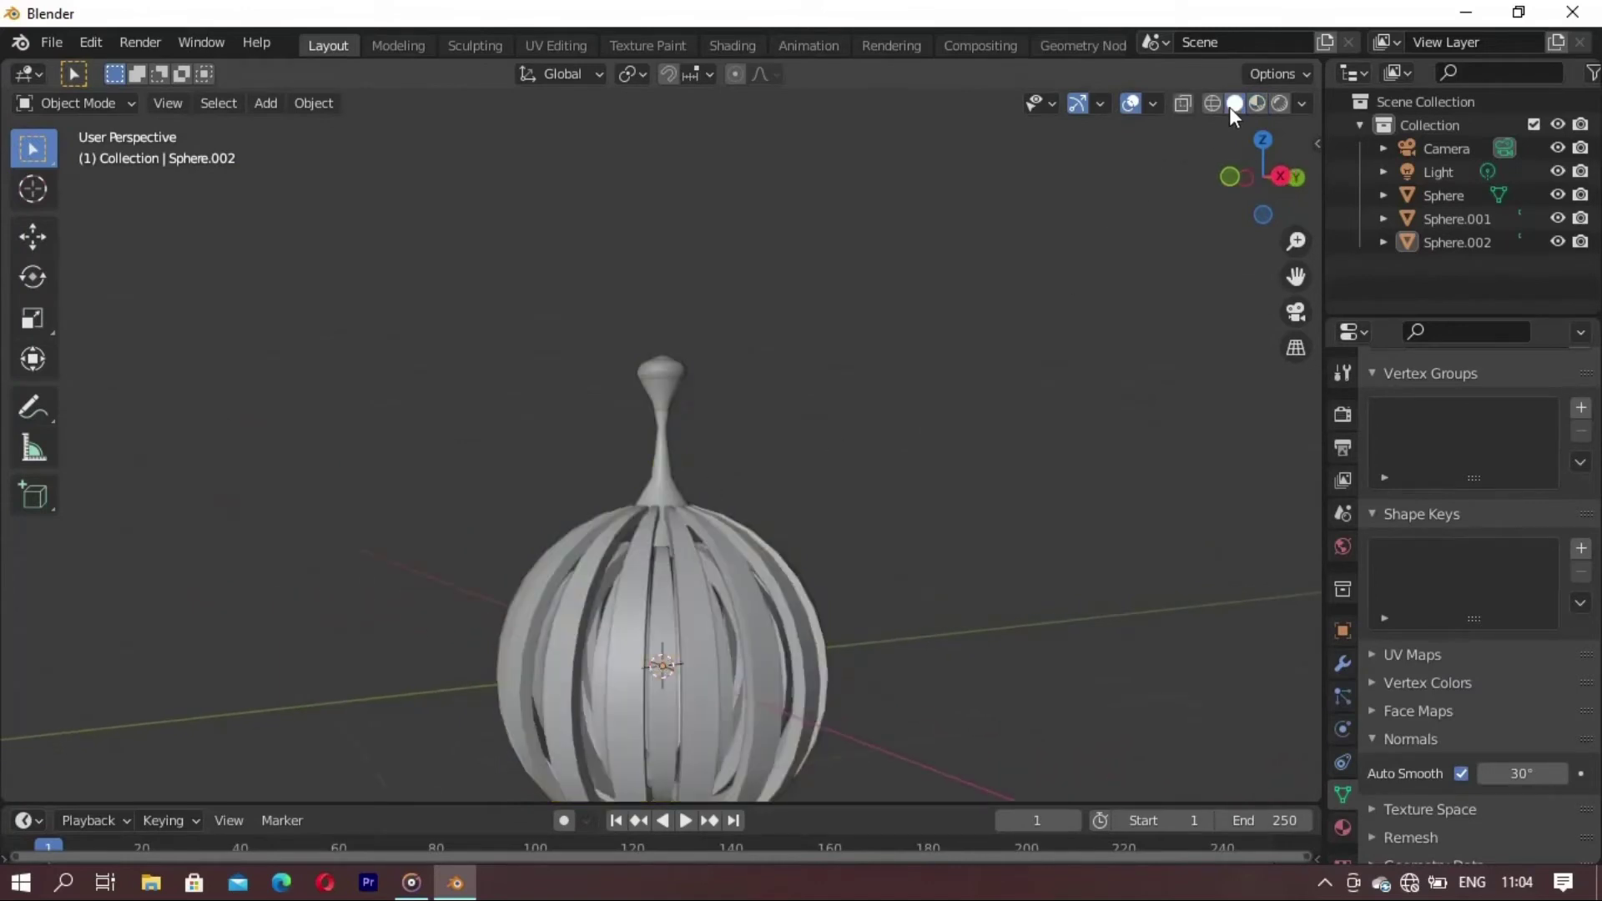
key(Tab)
key(Tab)
click(668, 491)
key(Tab)
mouse_move(668, 490)
middle_down()
mouse_move(684, 534)
mouse_move(742, 585)
mouse_move(812, 562)
mouse_move(684, 421)
middle_up()
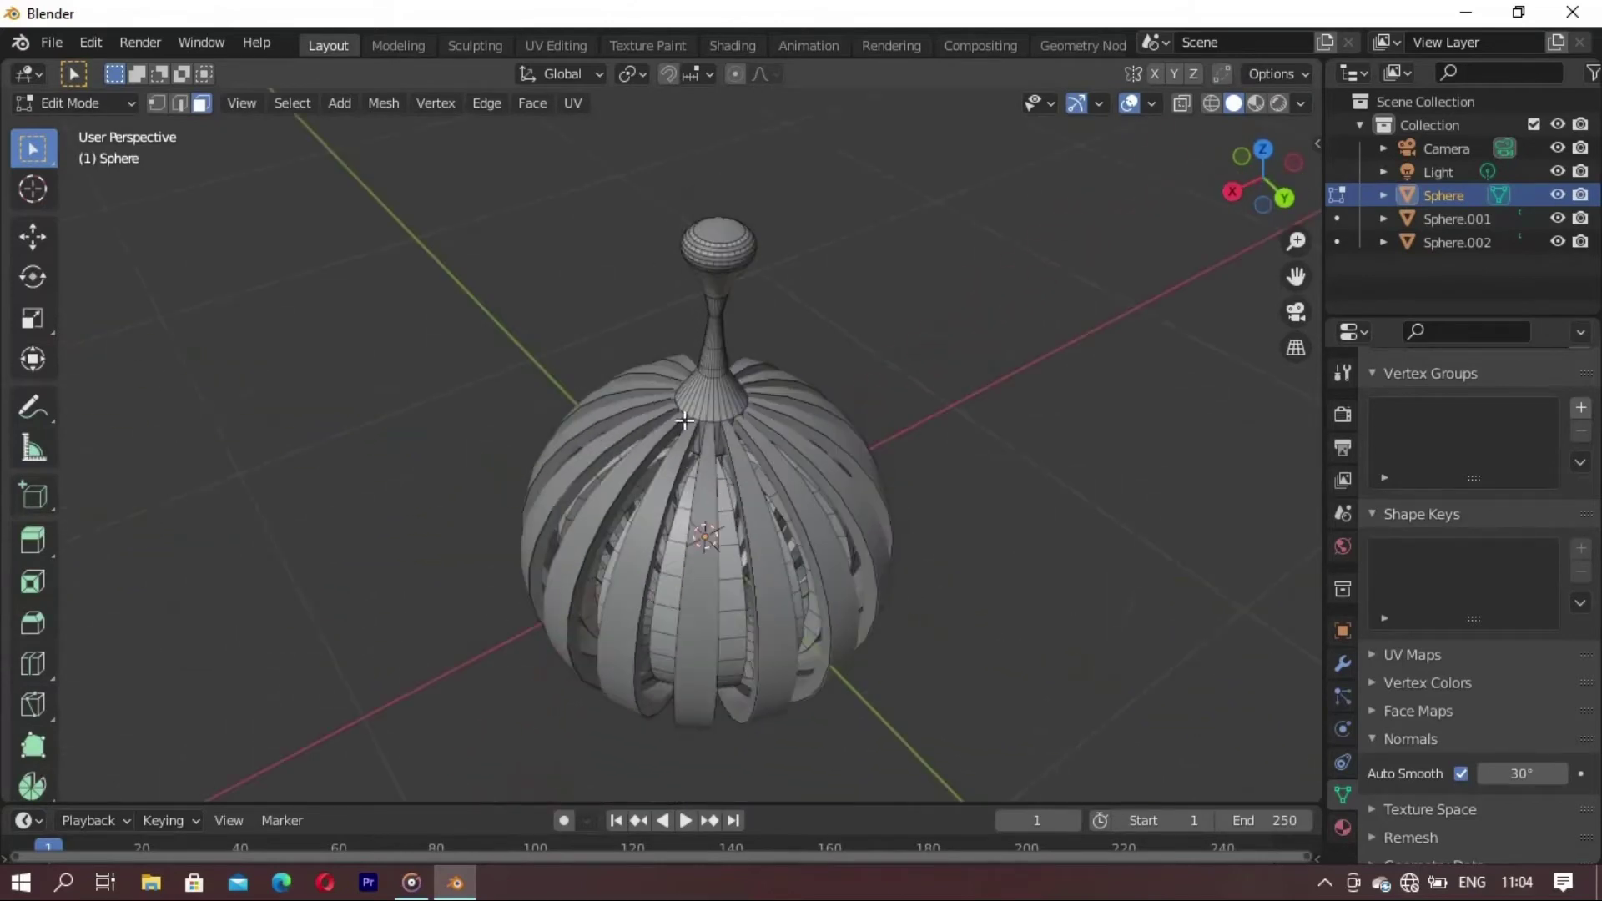
- Separate the cone-ring faces at the stem junction into their own object, Sphere.003
alt+click(712, 407)
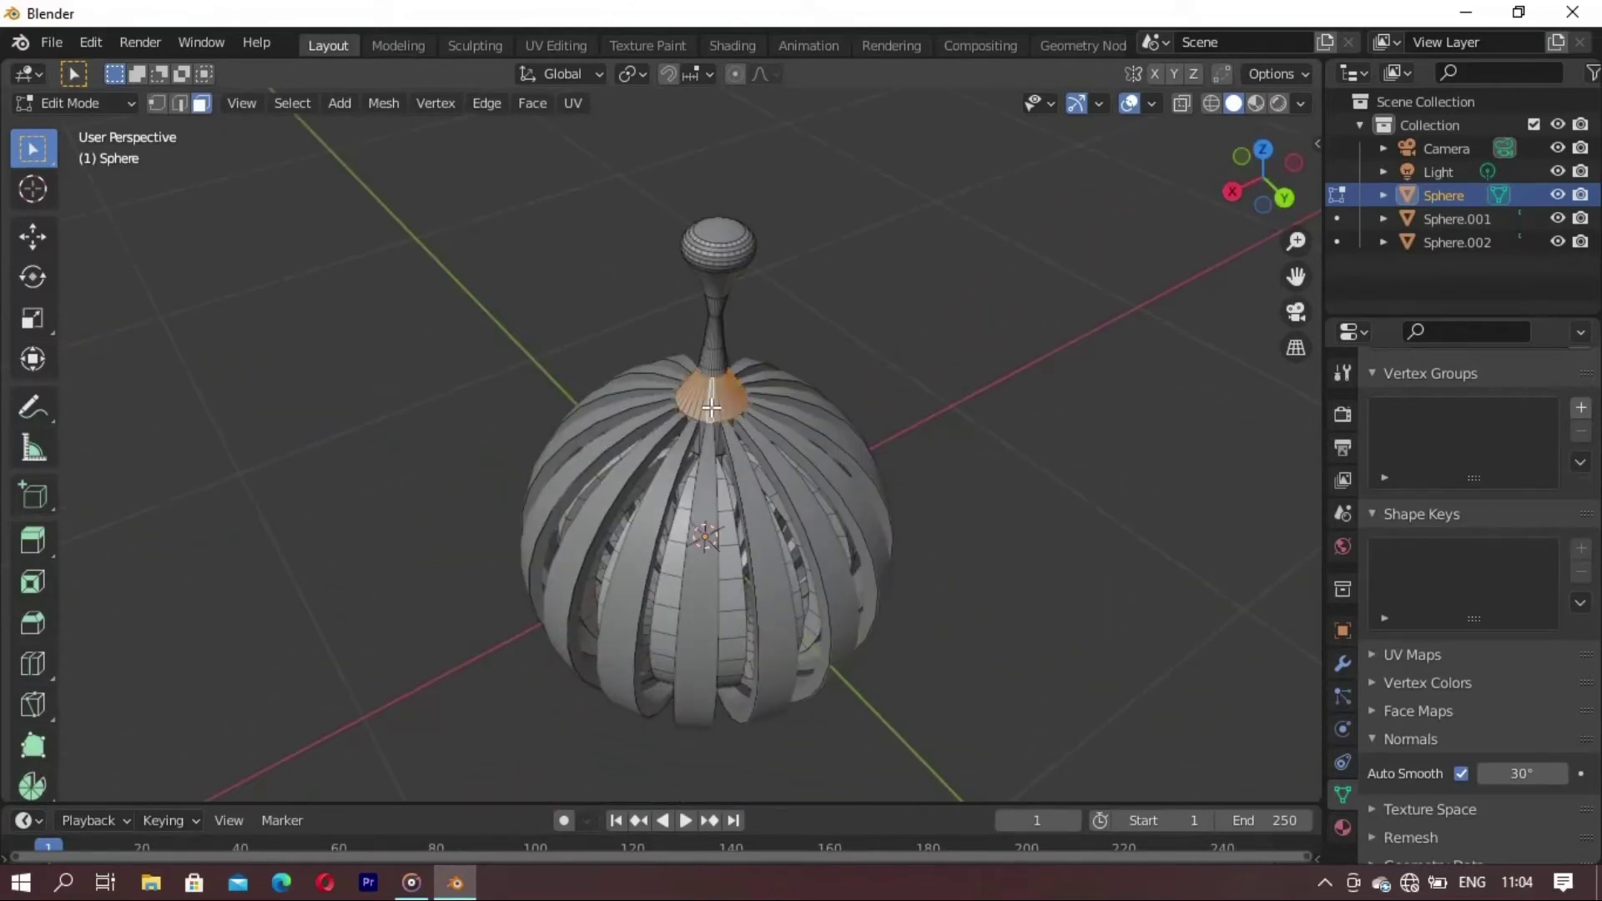
middle_drag(715, 371, 784, 284)
scroll(801, 267, up, 4)
scroll(804, 239, down, 2)
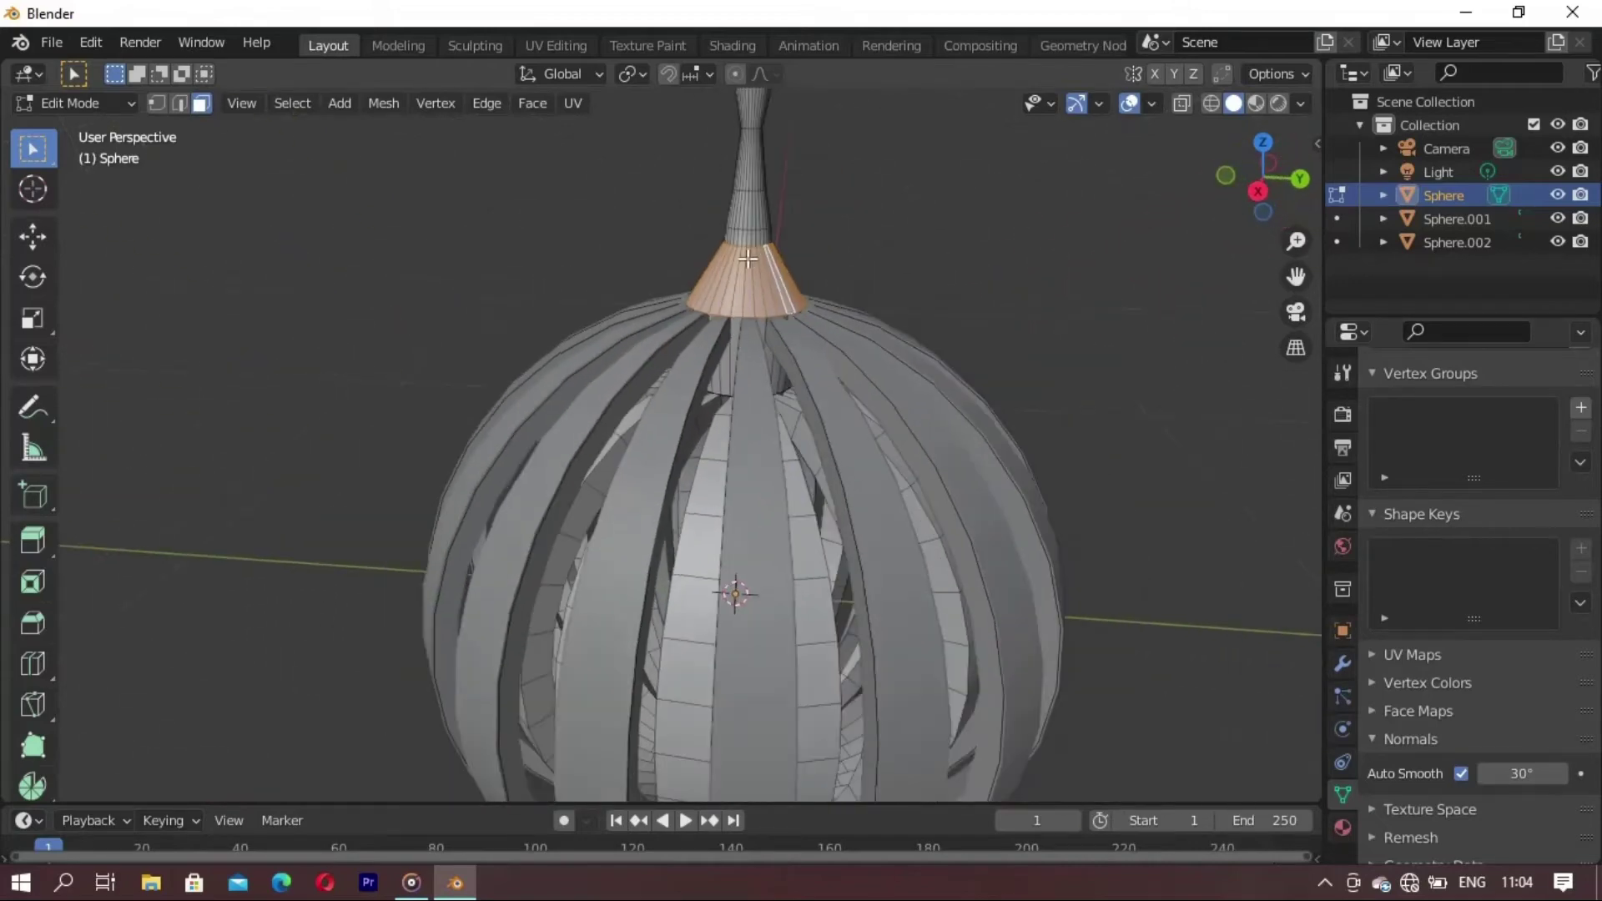
key(p)
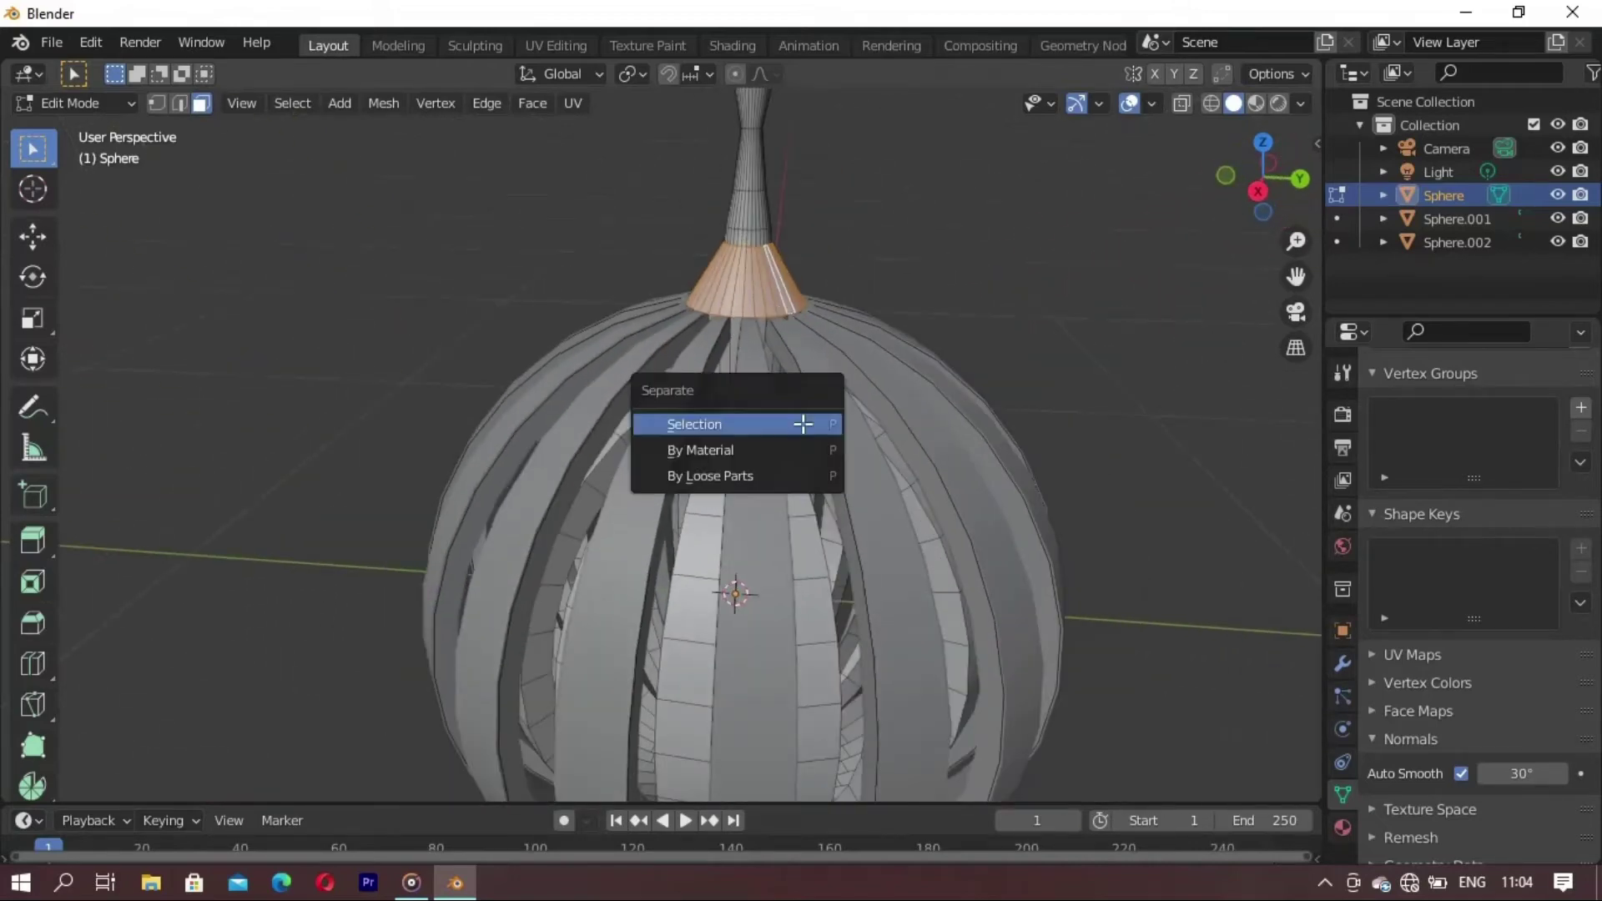
click(802, 424)
- Assign the black gh material to the lantern's first slot and preview it in the viewport
click(734, 52)
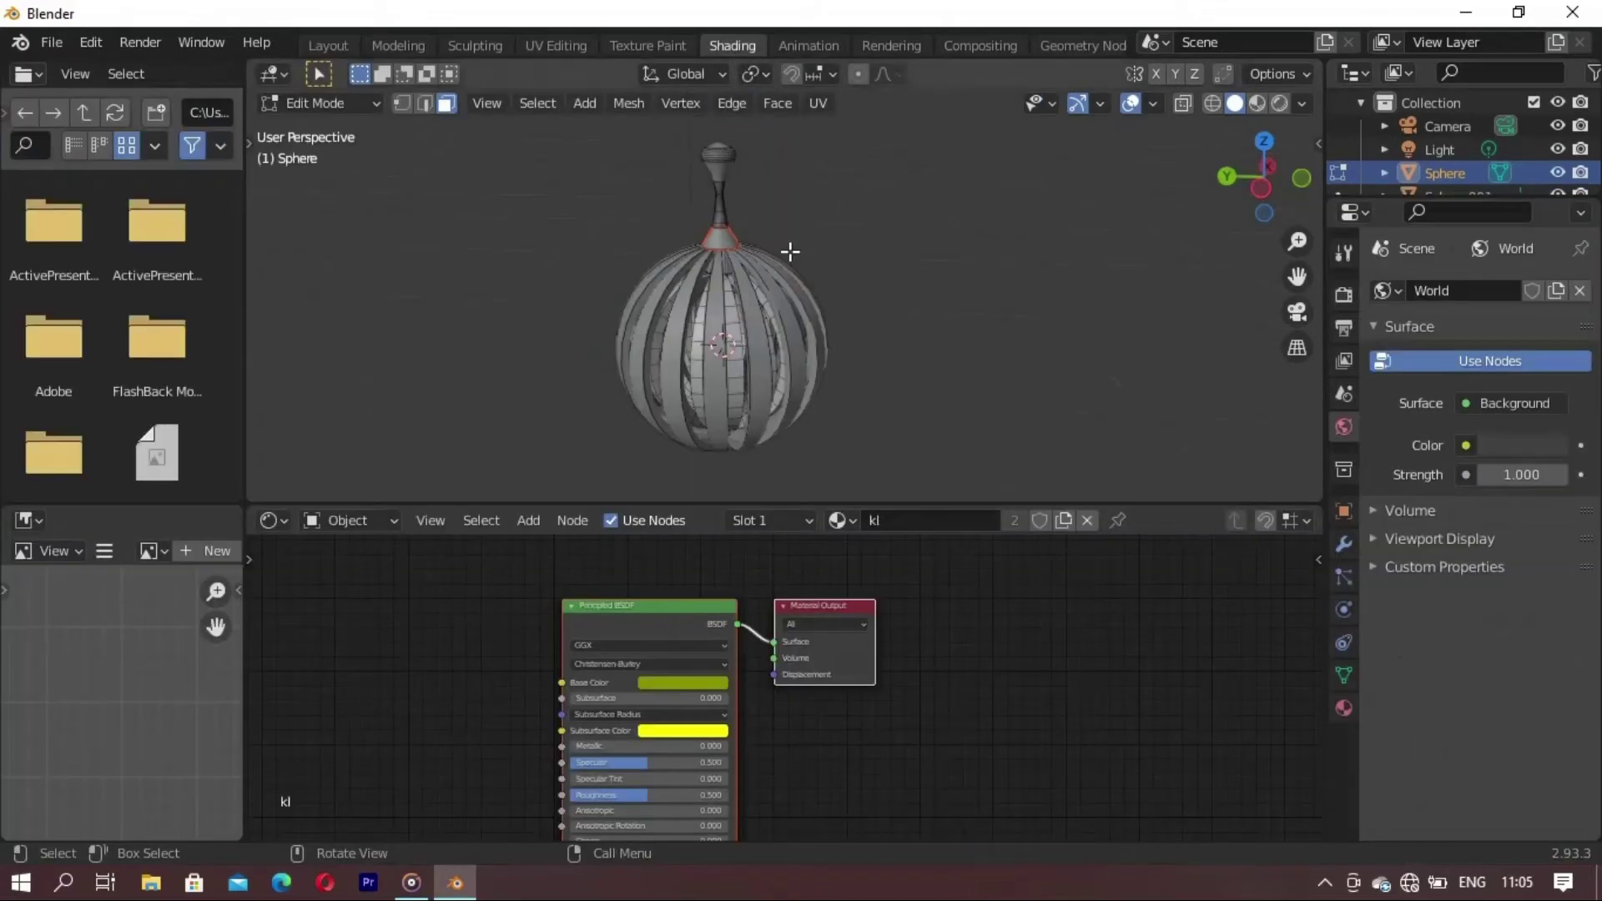
click(841, 520)
click(837, 555)
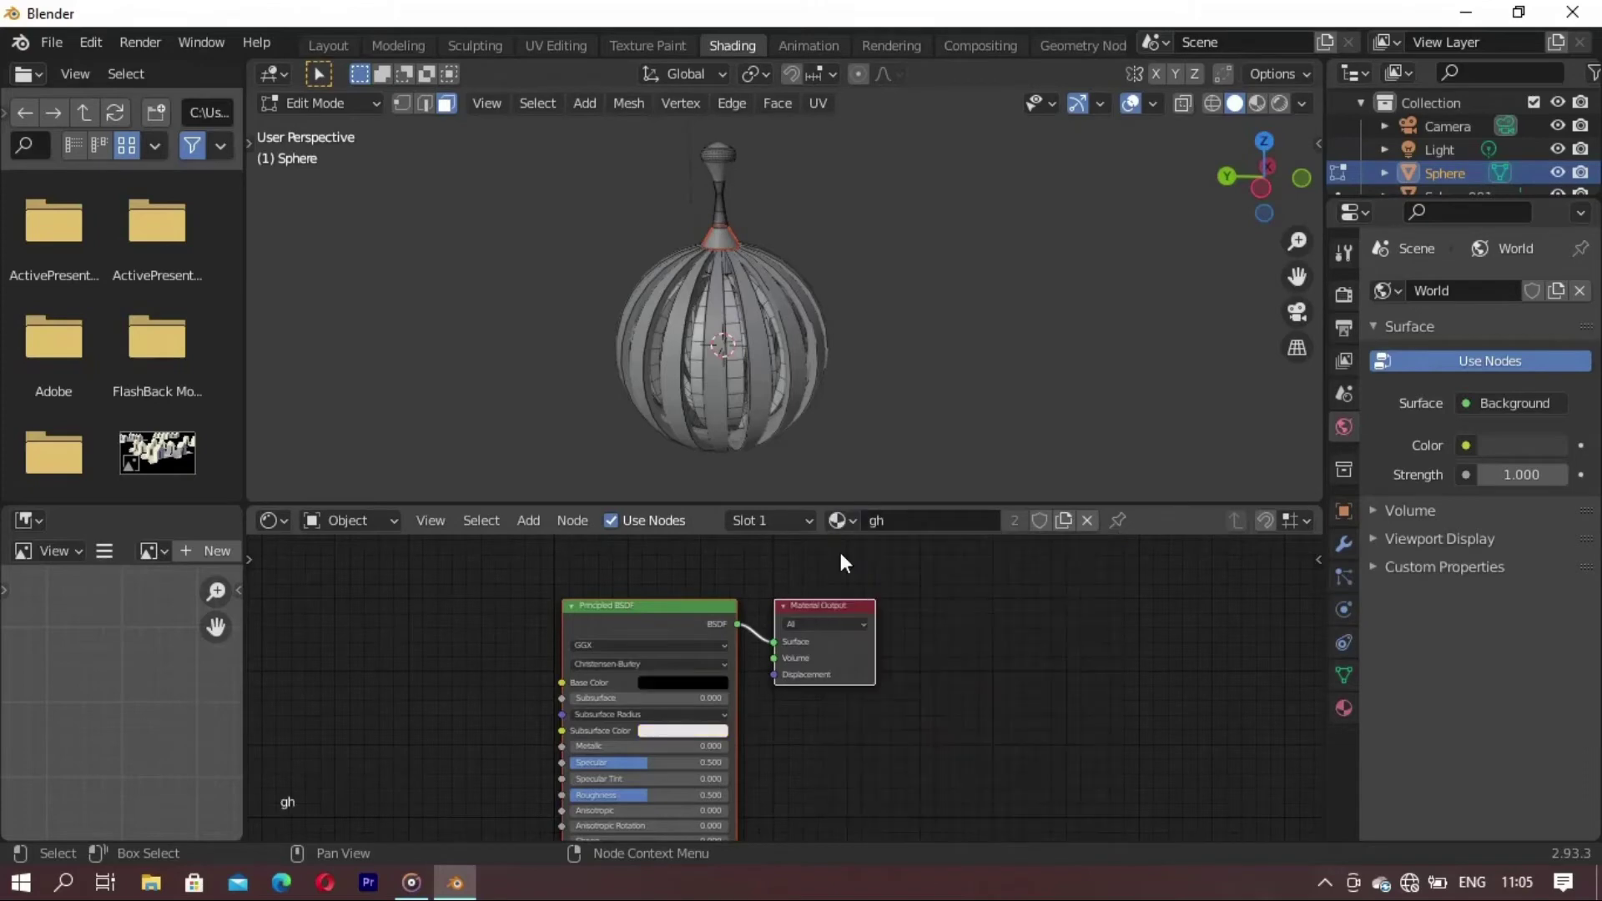
click(1256, 102)
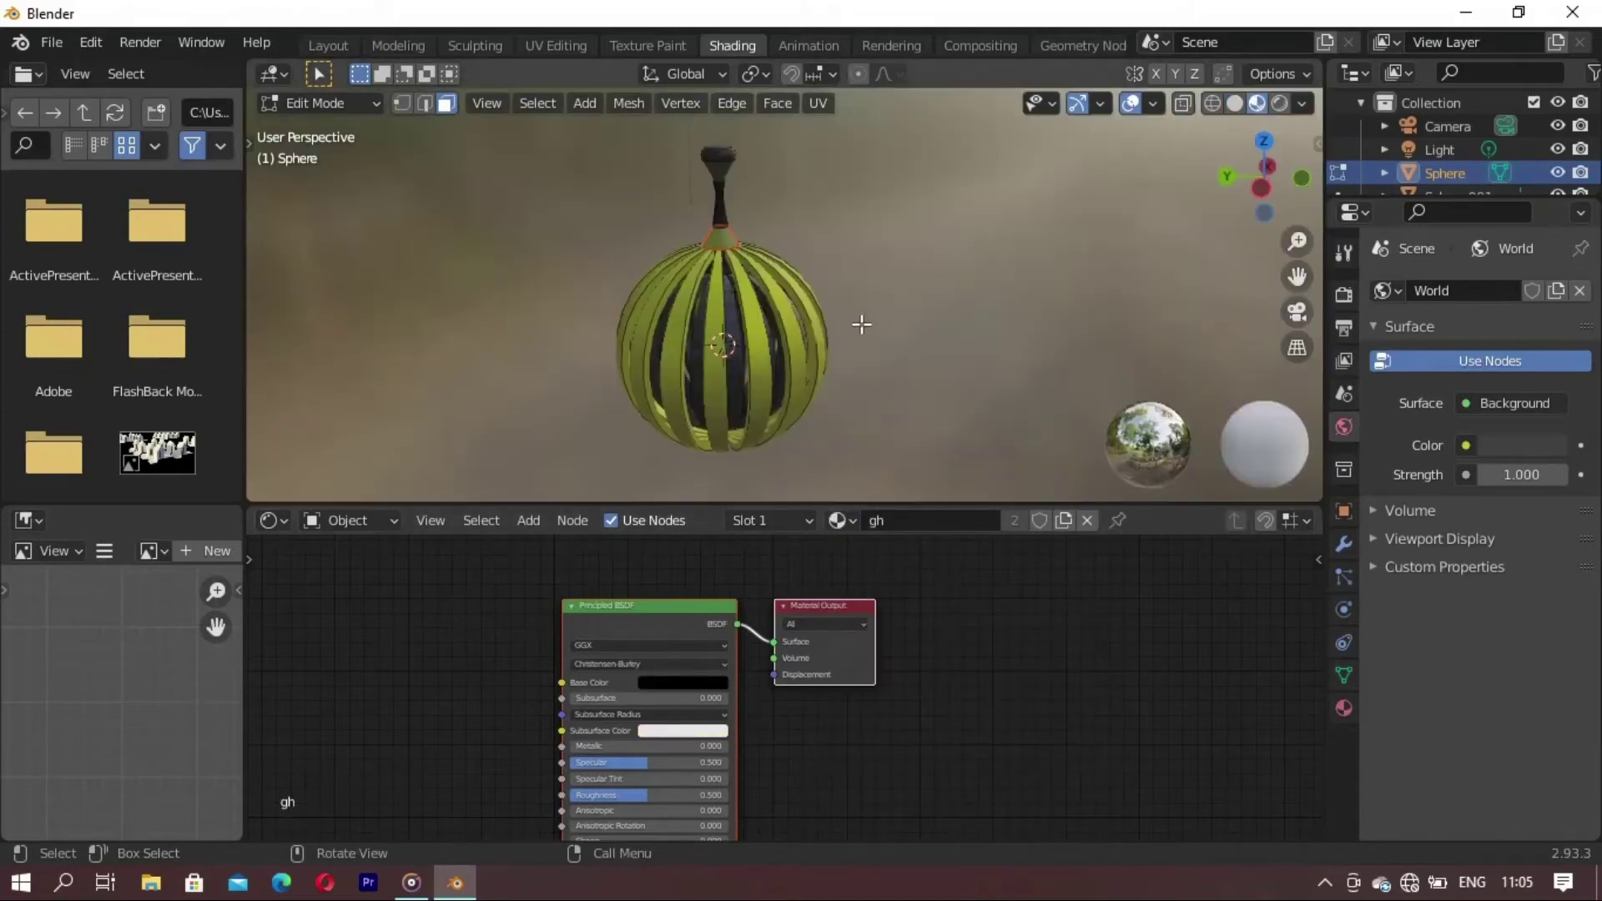
mouse_move(814, 363)
middle_down()
mouse_move(919, 379)
mouse_move(826, 443)
mouse_move(708, 358)
mouse_move(729, 339)
middle_up()
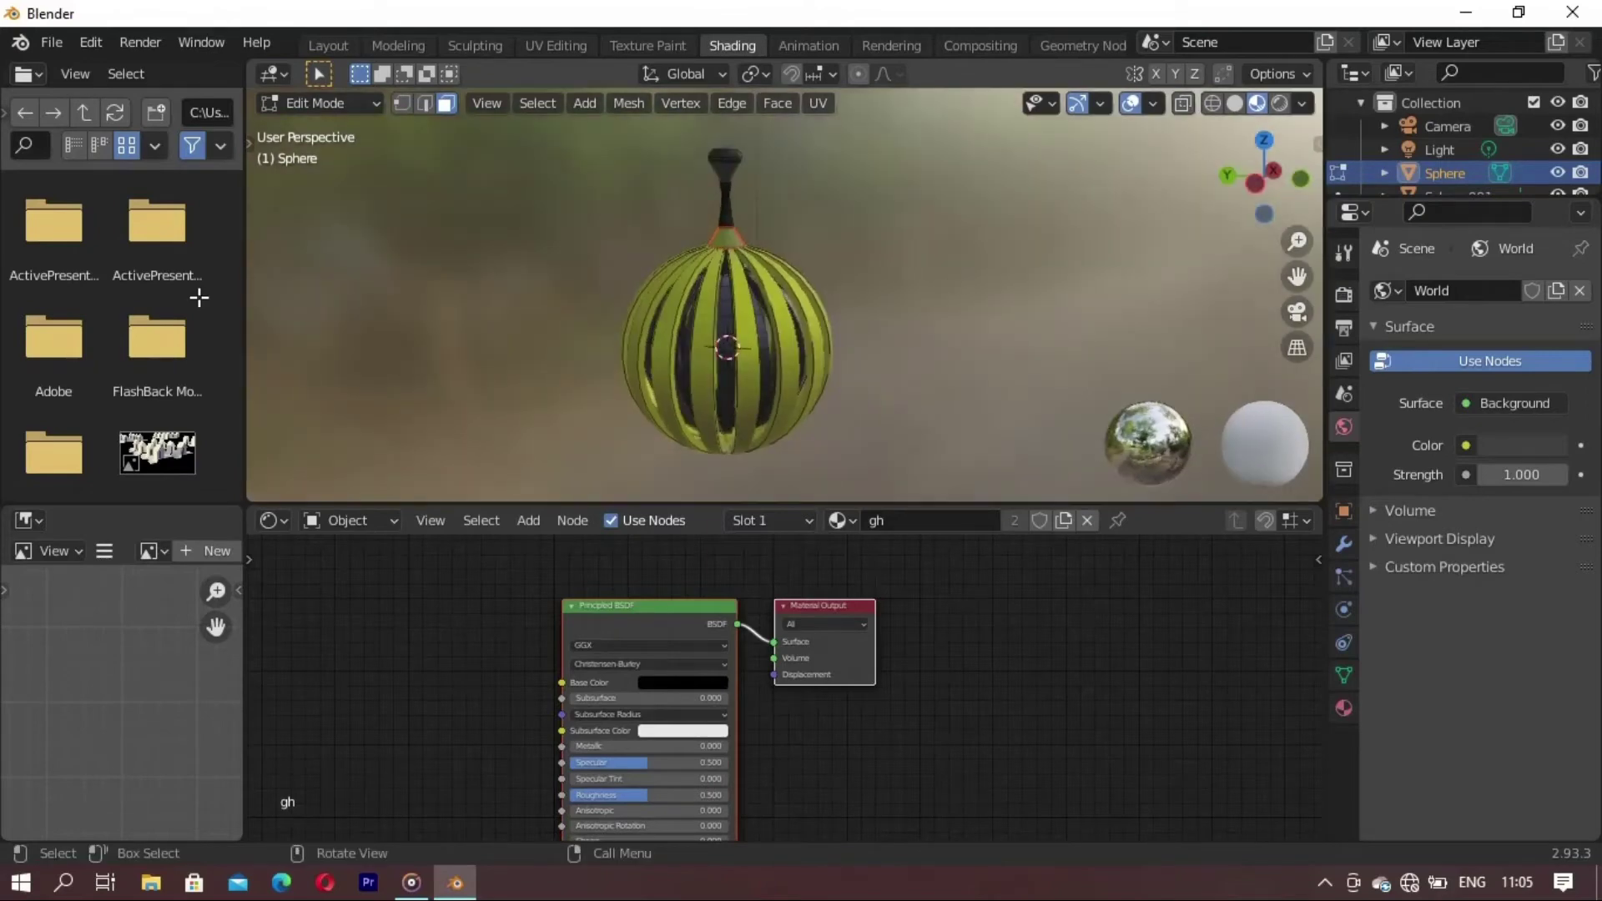
- Return to Object Mode in Layout and select the top knob, Sphere.002
click(329, 44)
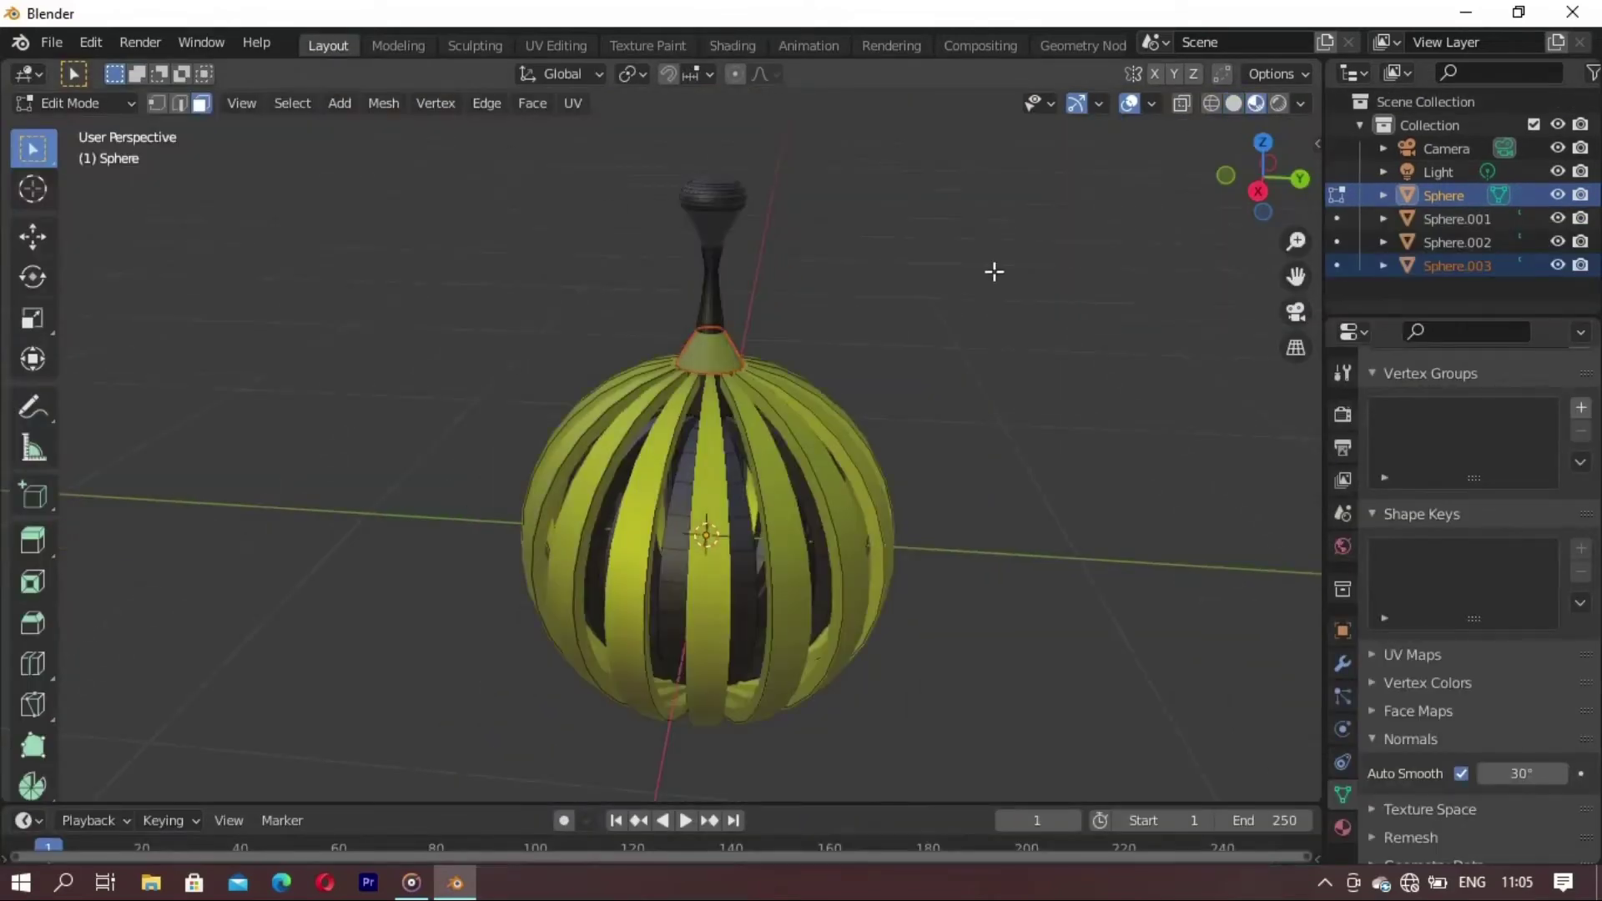
mouse_move(994, 271)
middle_down()
mouse_move(776, 329)
mouse_move(787, 311)
mouse_move(787, 431)
mouse_move(816, 472)
mouse_move(794, 501)
middle_up()
key(Tab)
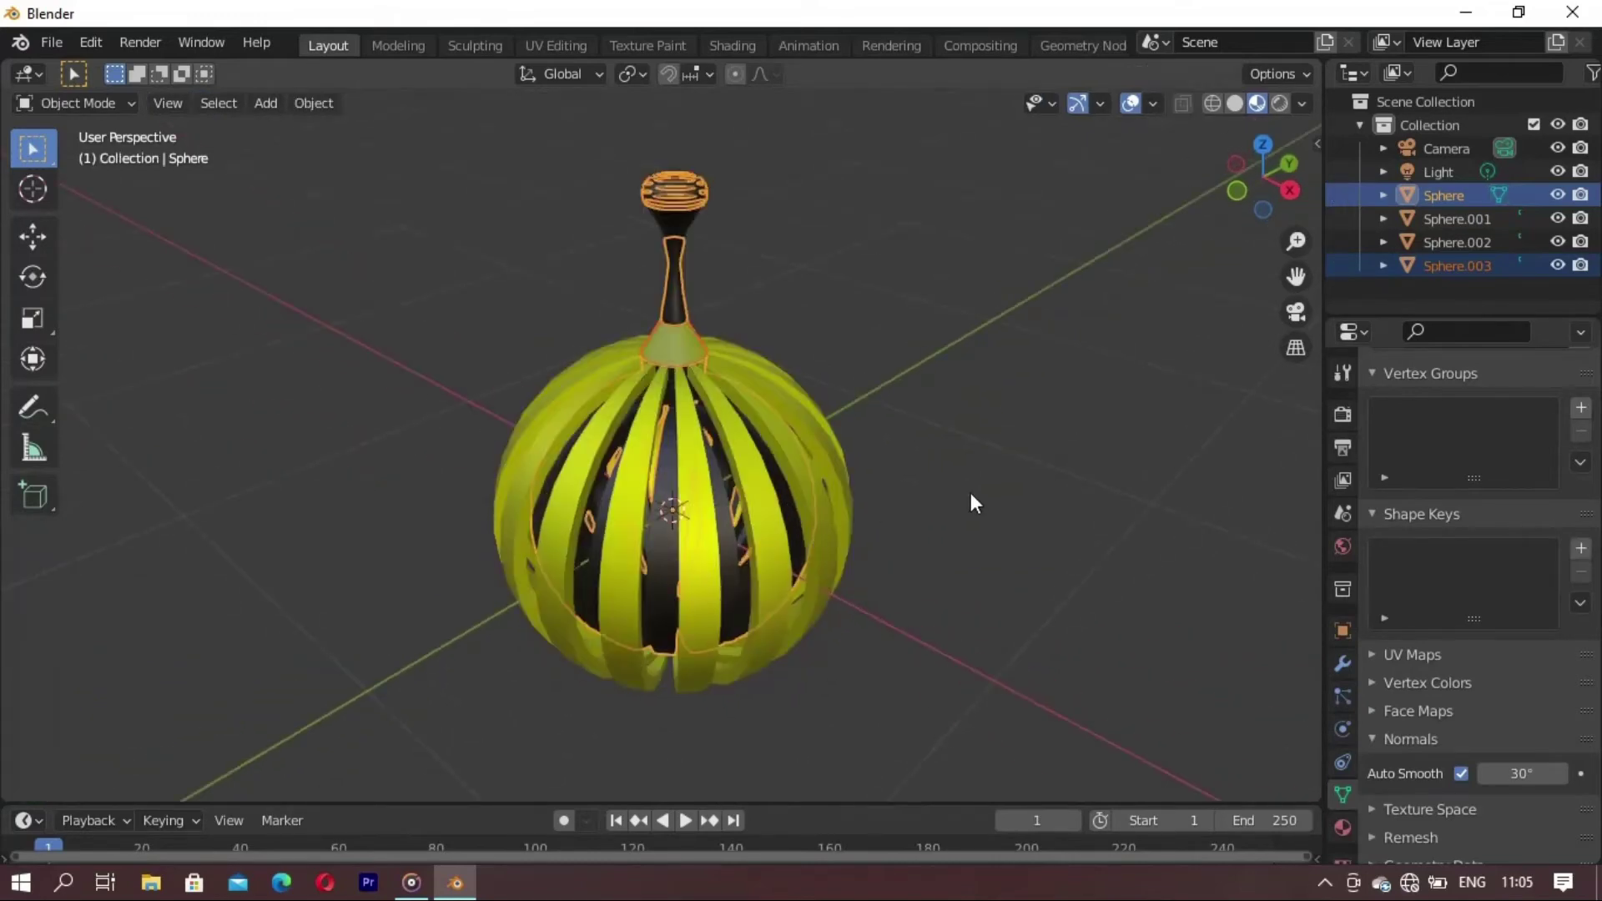
click(971, 494)
mouse_move(986, 579)
middle_down()
mouse_move(621, 523)
mouse_move(813, 553)
mouse_move(827, 476)
mouse_move(704, 526)
mouse_move(645, 584)
mouse_move(812, 535)
mouse_move(705, 484)
mouse_move(649, 564)
mouse_move(737, 554)
mouse_move(818, 469)
middle_up()
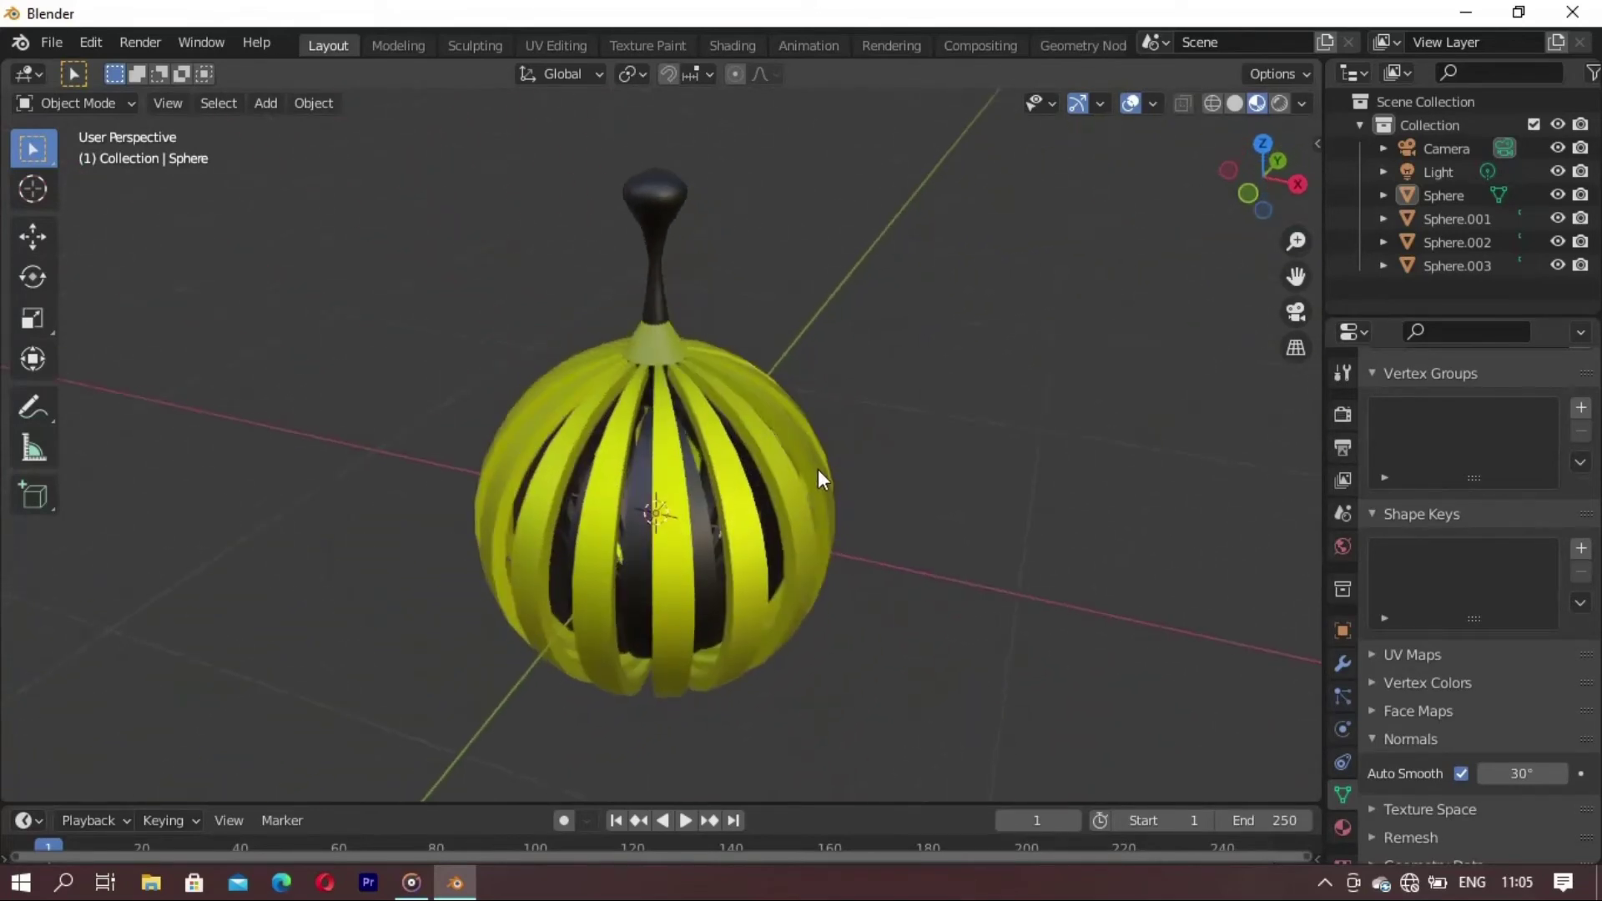
click(662, 214)
click(747, 45)
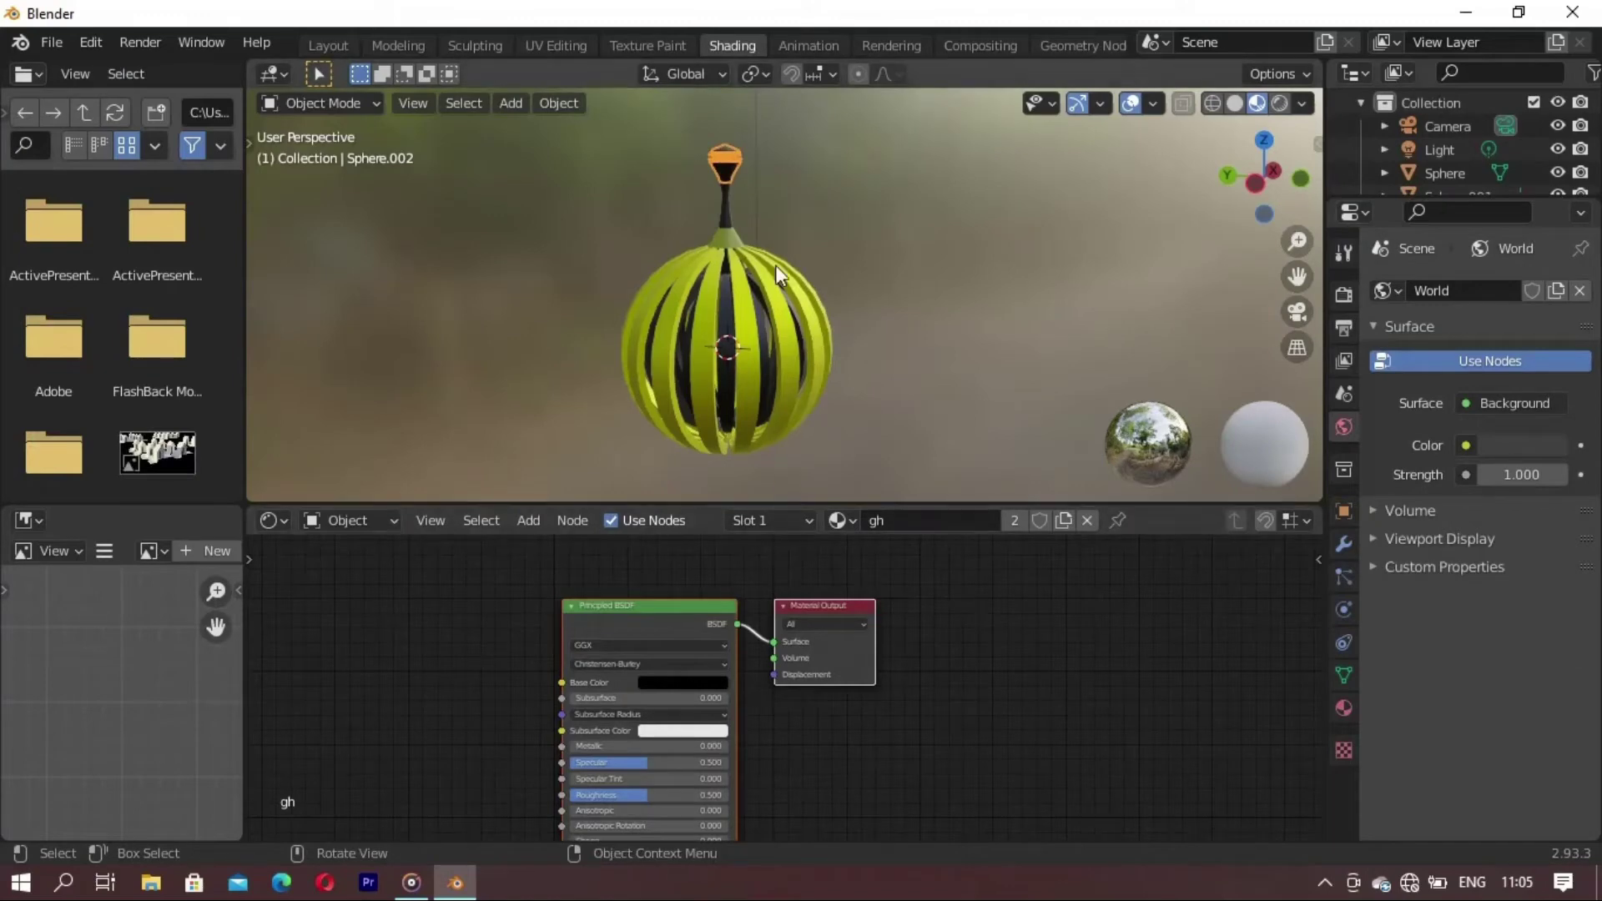
- Select the top knob and lighten its base colour to grey
click(724, 152)
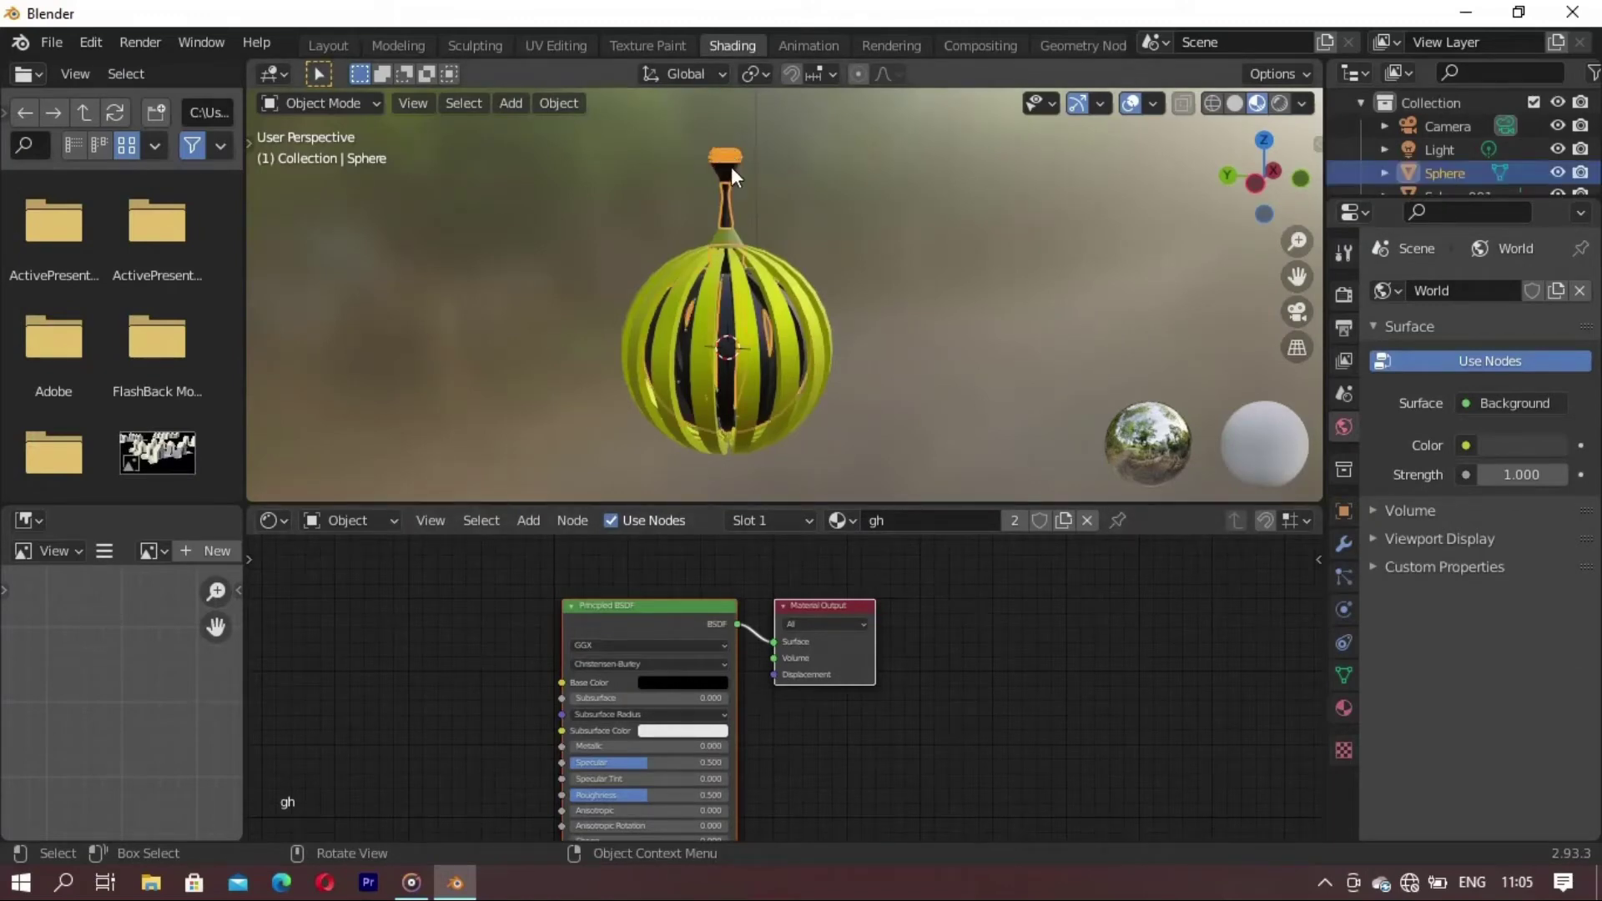
right_click(801, 192)
click(989, 263)
mouse_move(989, 262)
middle_down()
mouse_move(789, 382)
mouse_move(769, 223)
mouse_move(734, 372)
middle_up()
click(734, 373)
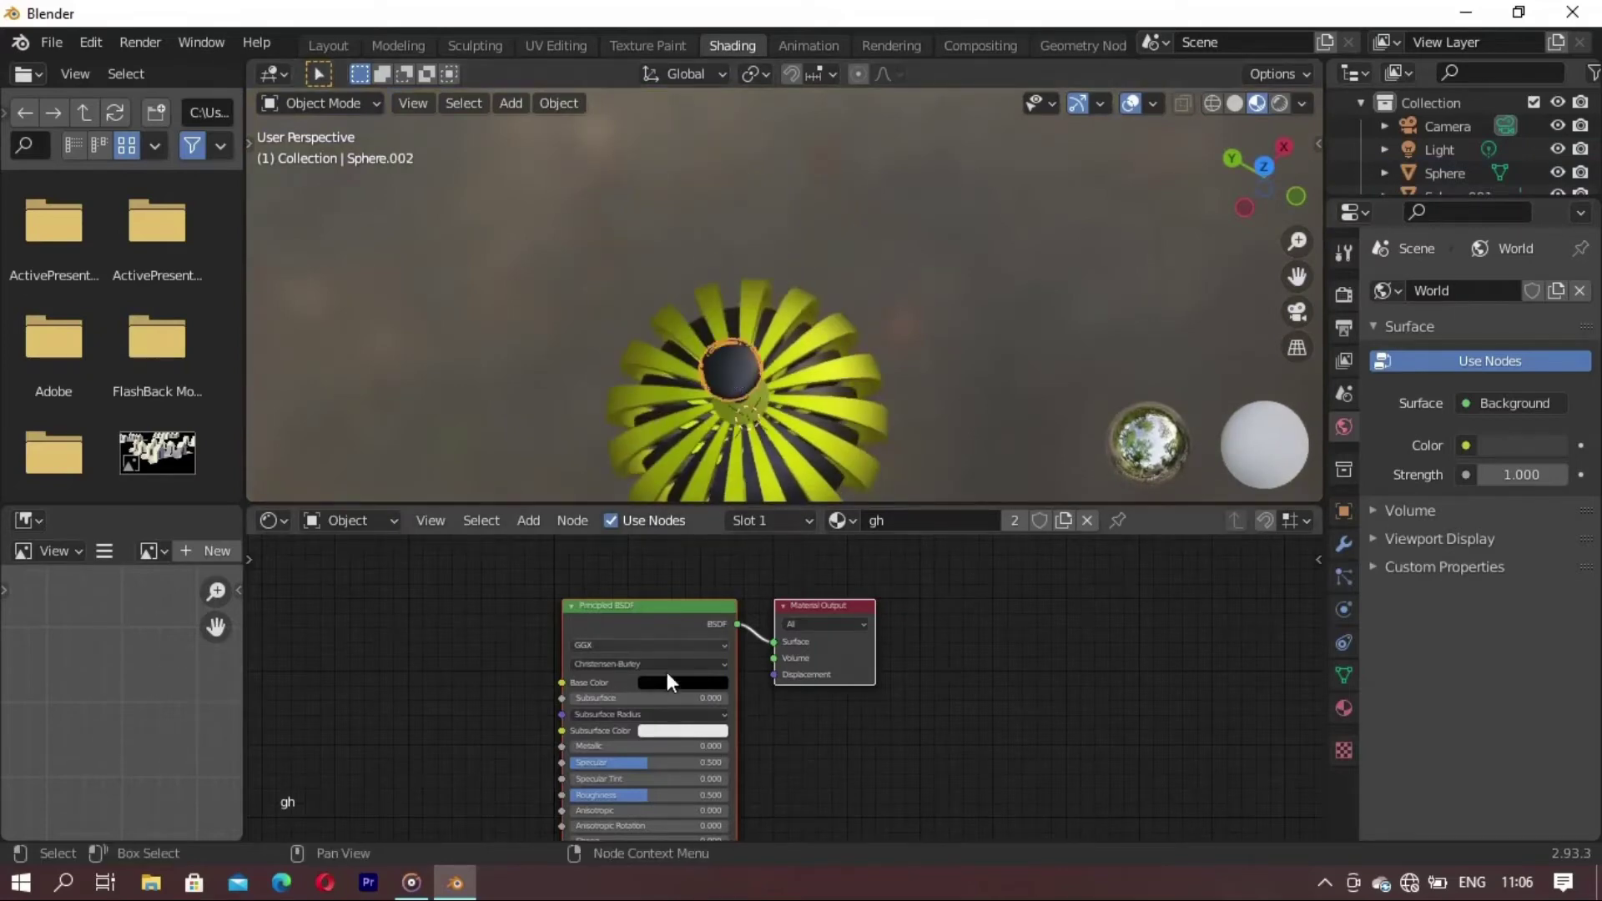
click(667, 684)
drag(760, 564, 786, 506)
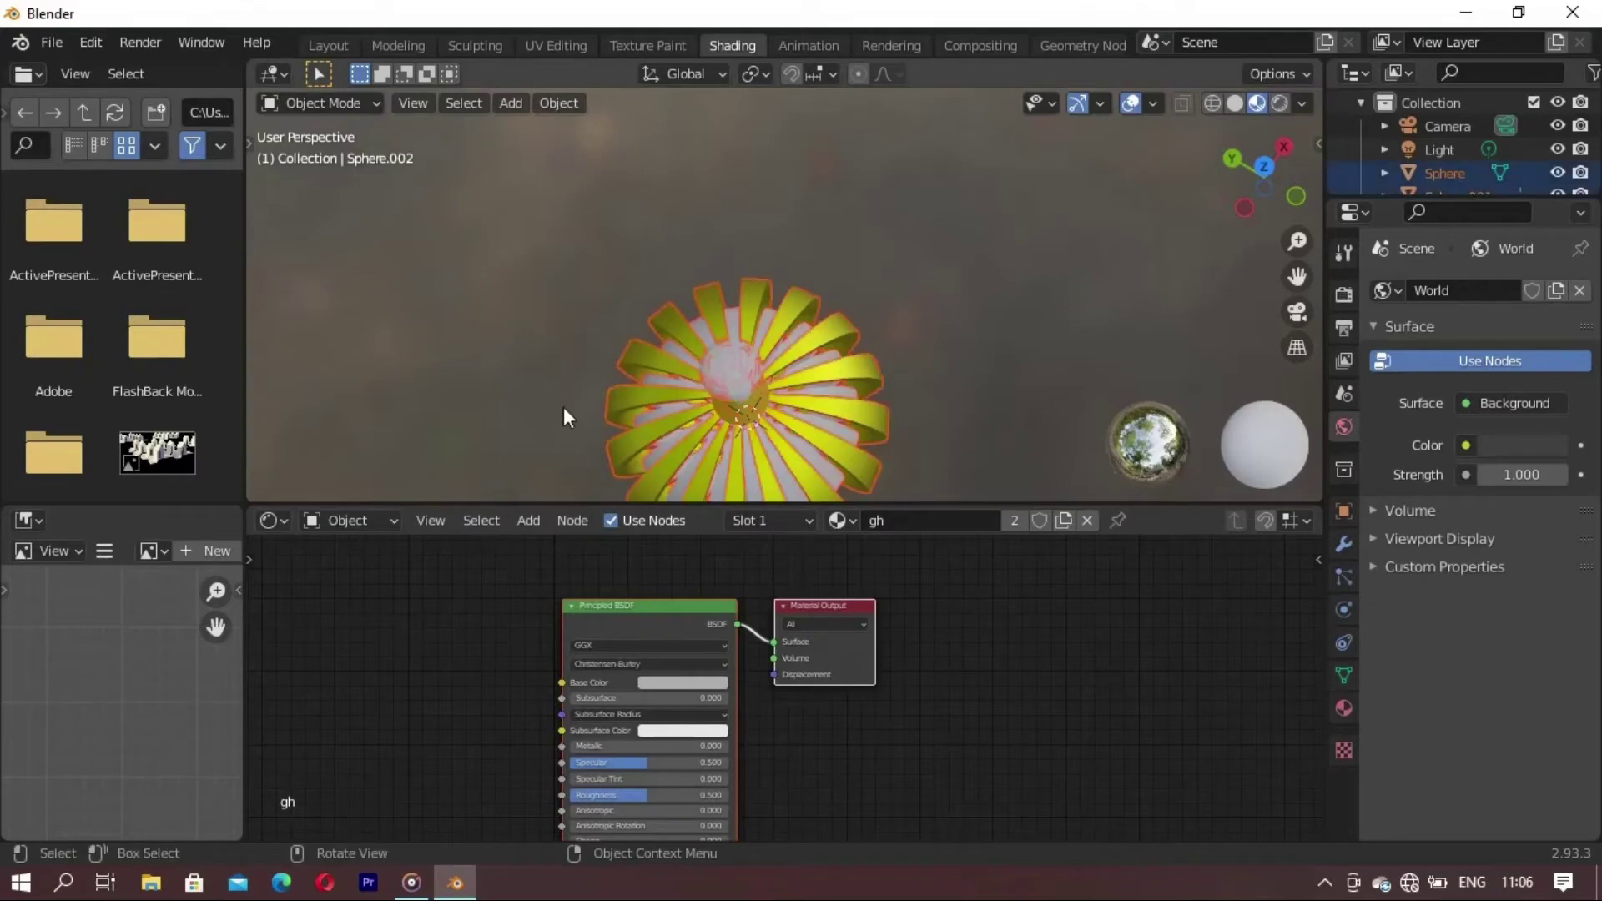
- Assign Material.001 to the top knob's material slot
click(840, 521)
click(845, 602)
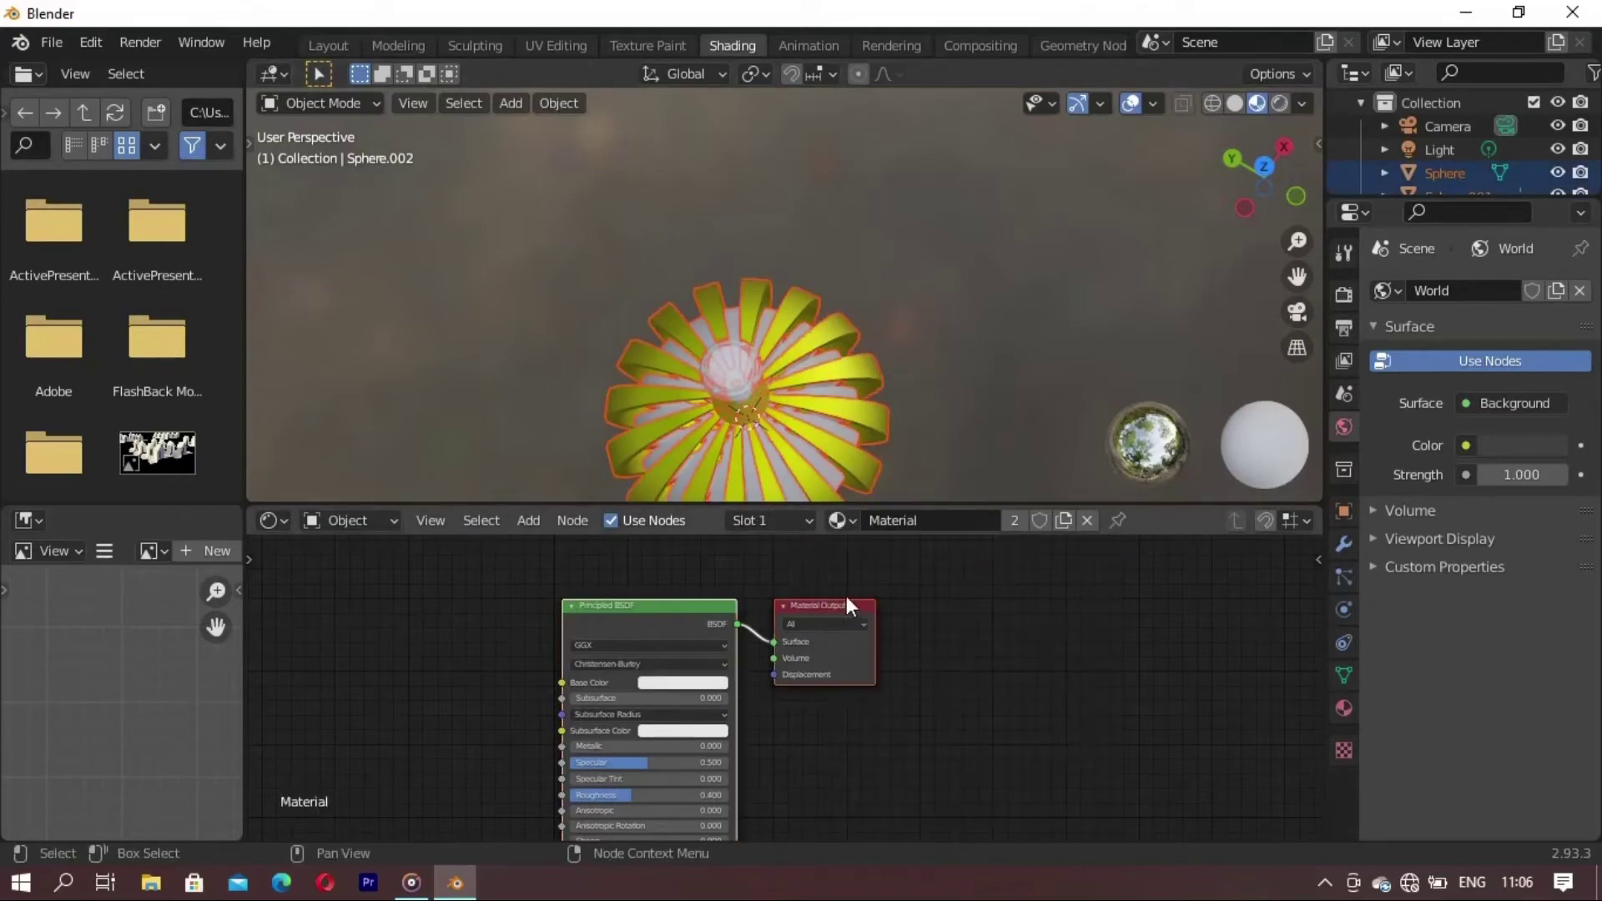
click(840, 520)
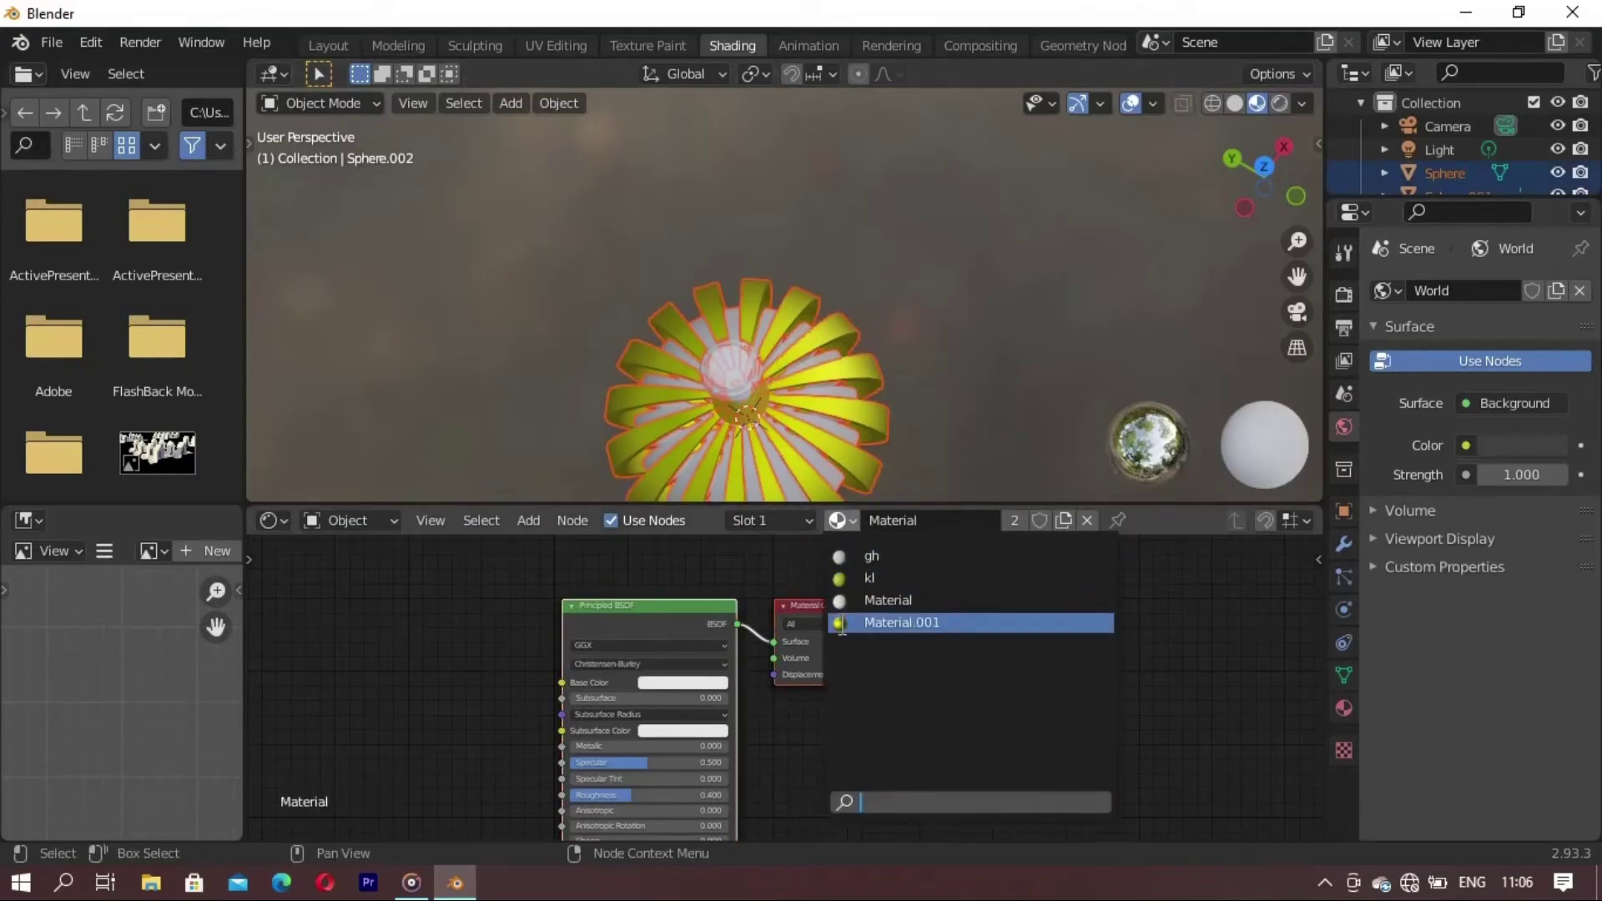
click(841, 624)
- Select the main lantern sphere and turn the gh base colour magenta
mouse_move(885, 489)
middle_down()
mouse_move(795, 347)
mouse_move(974, 227)
mouse_move(777, 399)
mouse_move(843, 403)
middle_up()
click(974, 227)
click(844, 258)
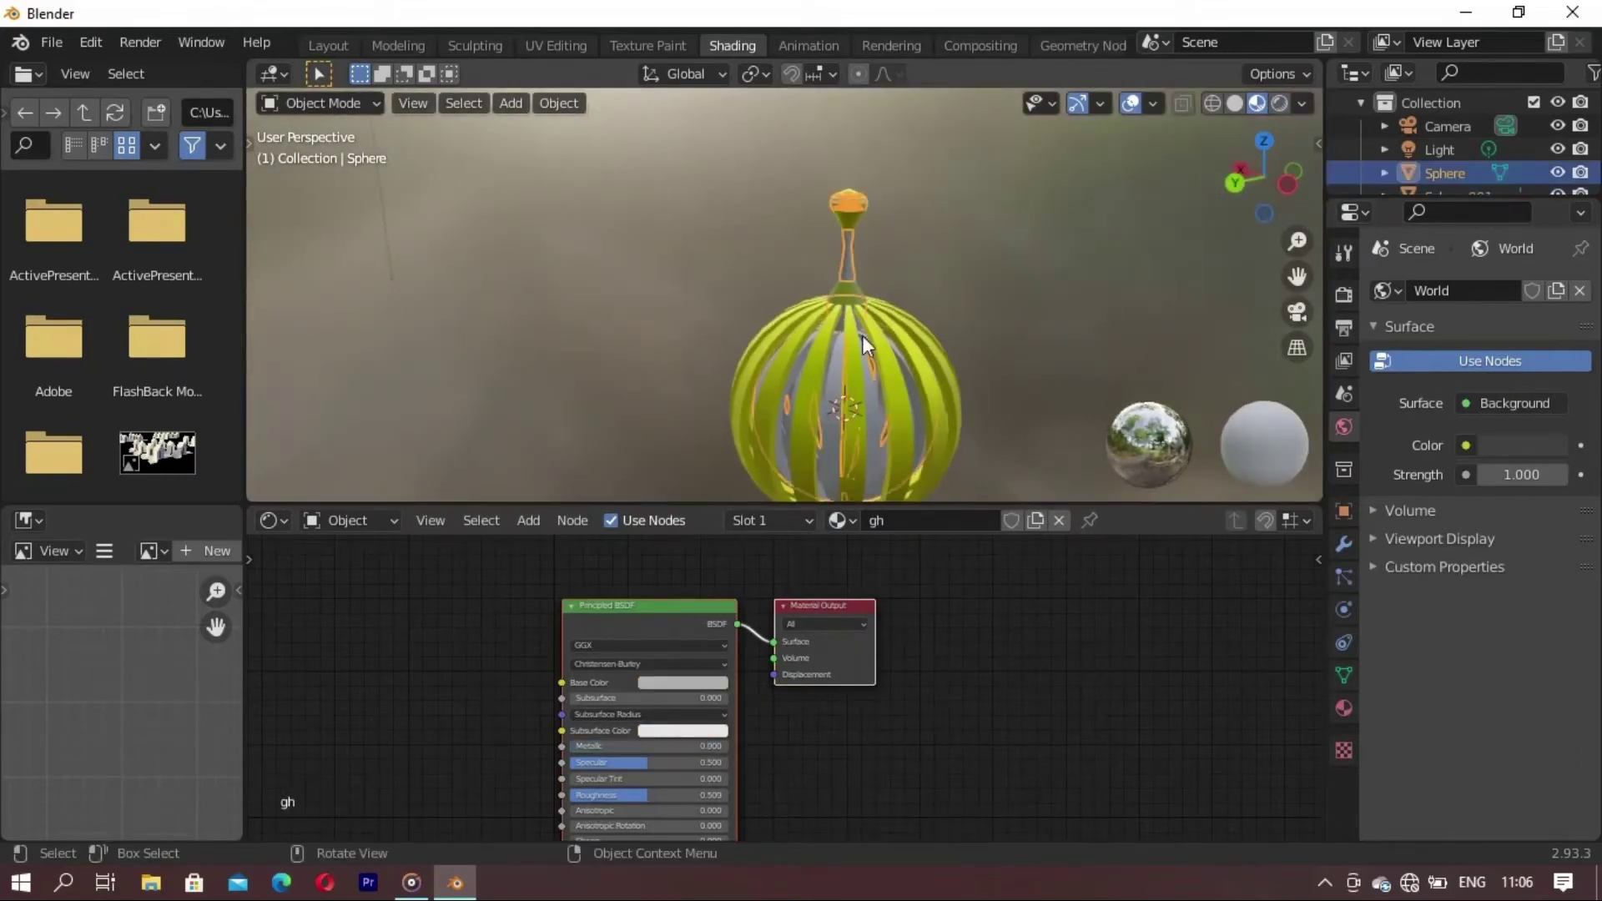
click(689, 683)
mouse_move(709, 529)
mouse_down()
mouse_move(698, 571)
mouse_move(719, 557)
mouse_up()
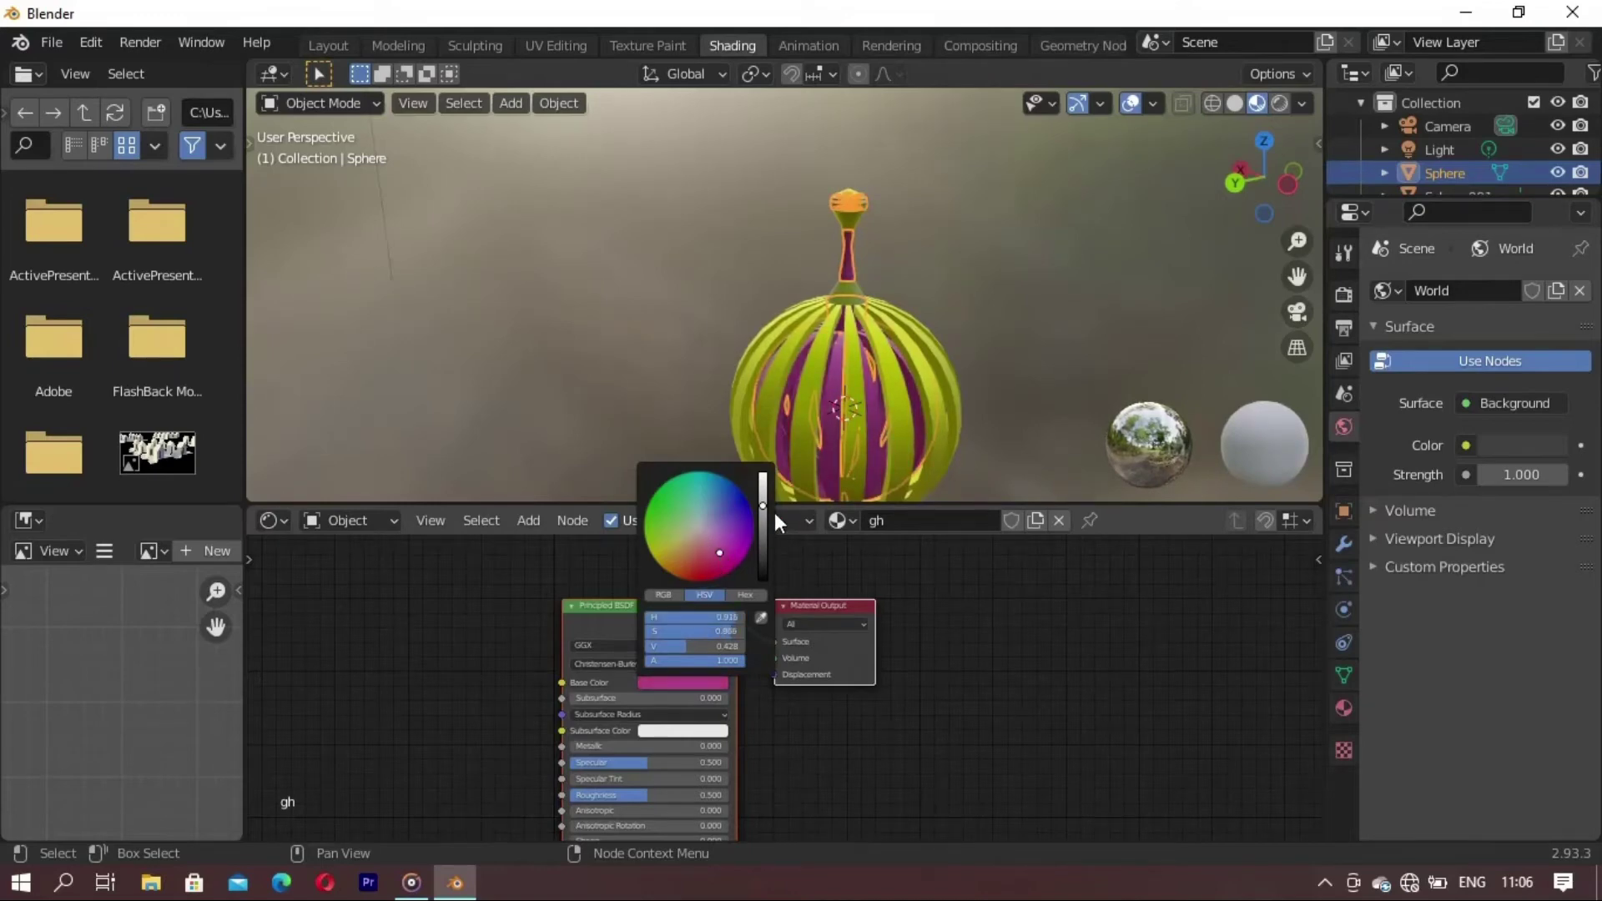
click(943, 362)
- Raise gh's Metallic and lower Roughness to 0.195, then view the lantern front-on in Layout
mouse_move(942, 362)
middle_down()
mouse_move(704, 374)
mouse_move(829, 369)
middle_up()
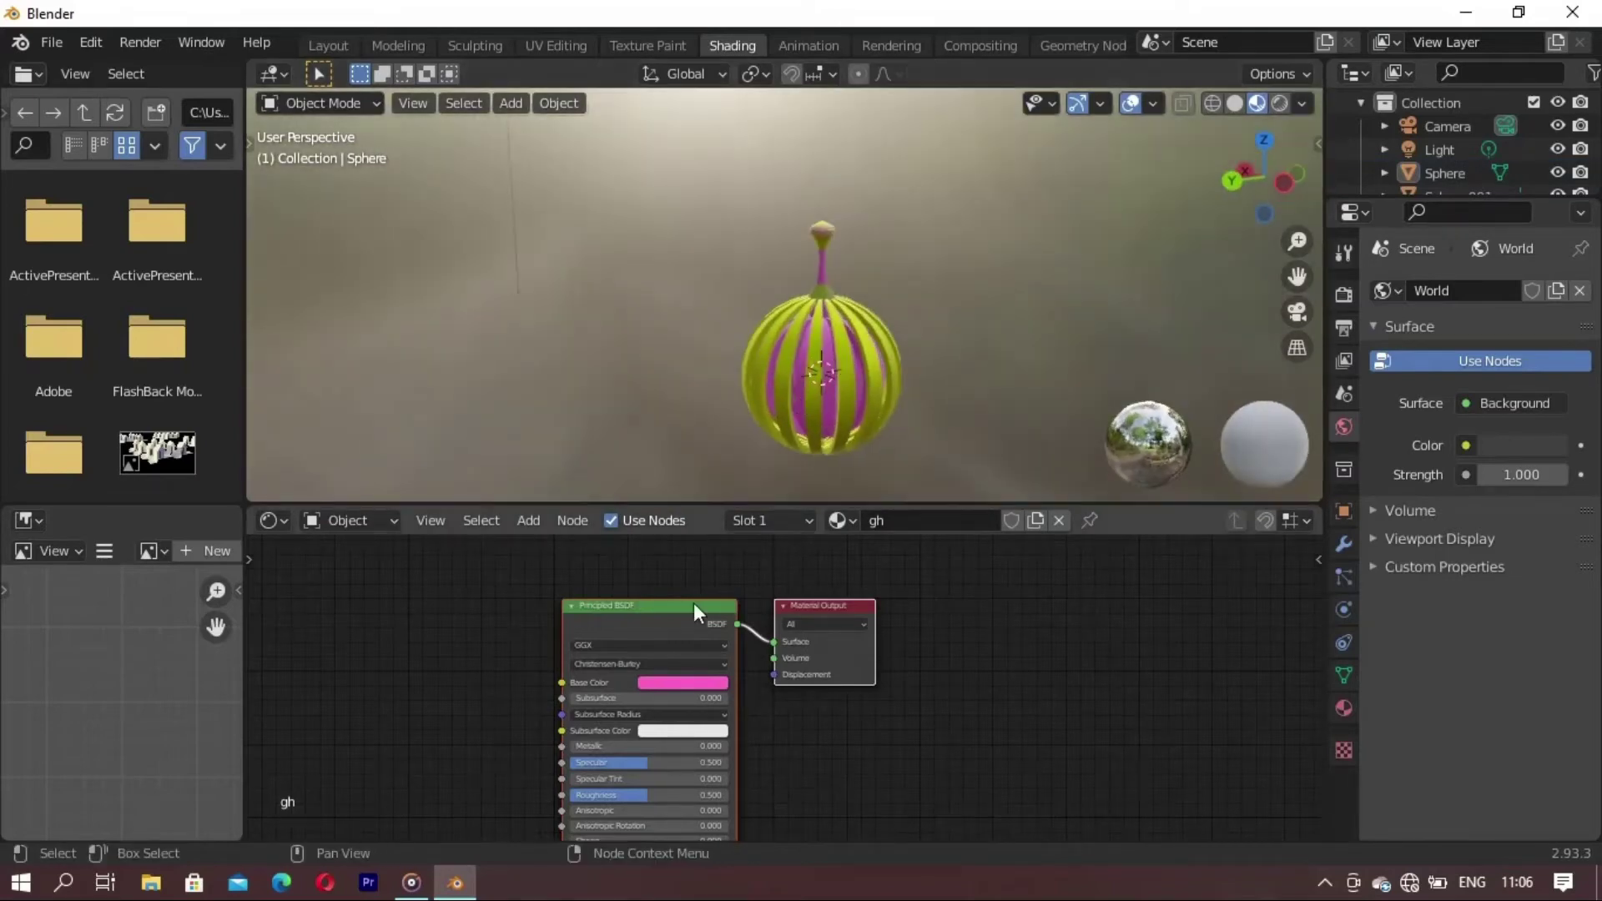
mouse_move(623, 744)
mouse_down()
mouse_move(584, 744)
mouse_move(751, 712)
mouse_up()
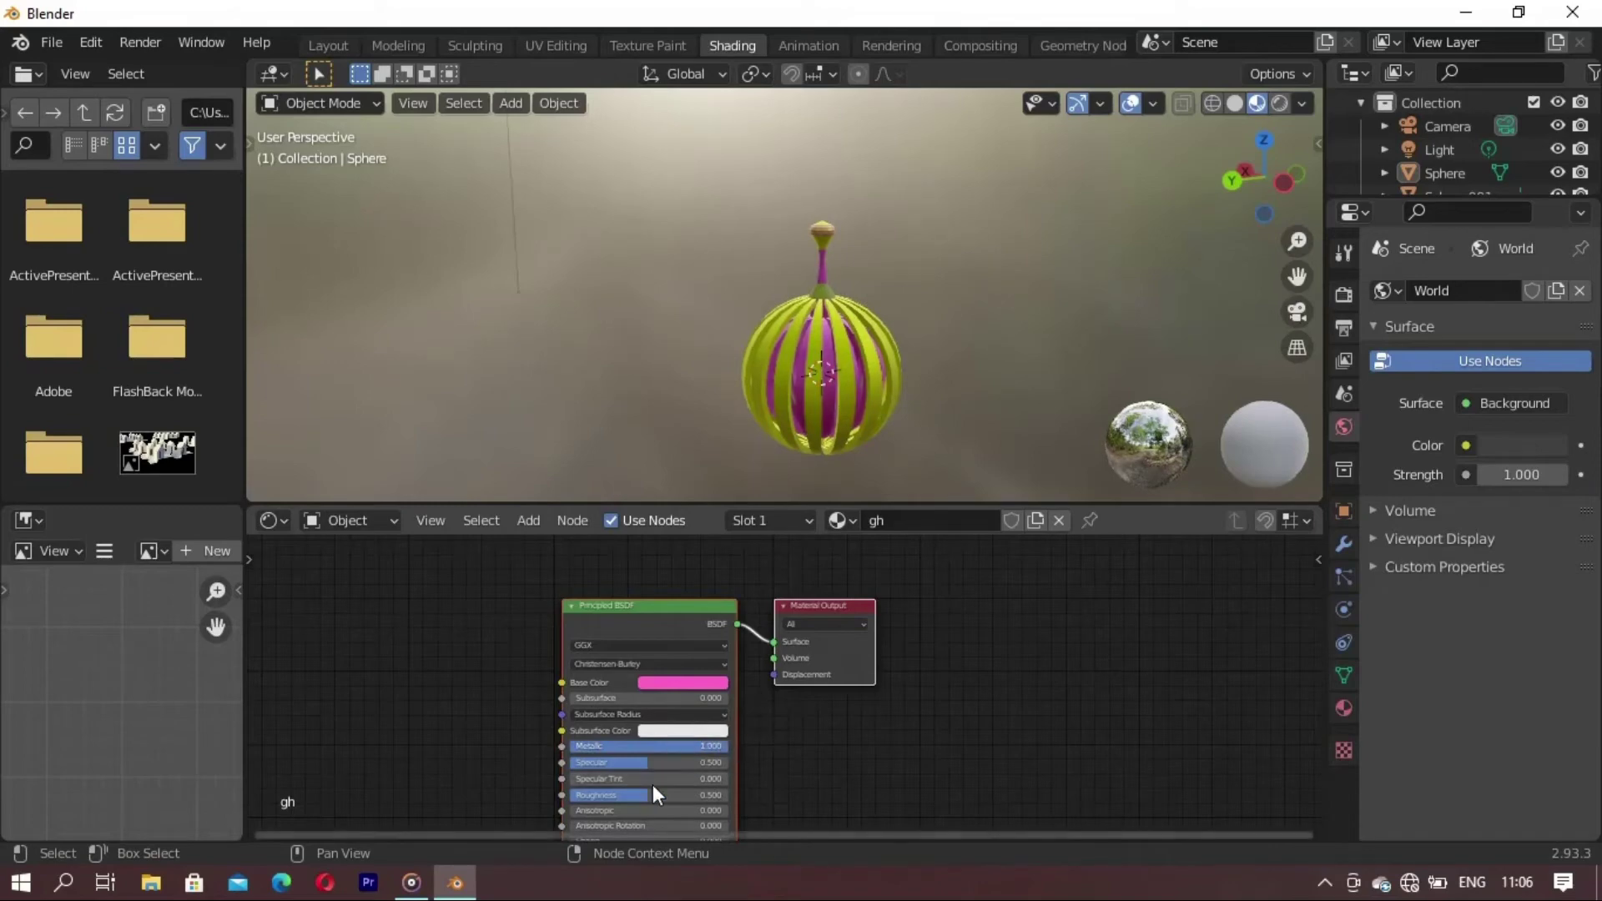
drag(651, 793, 594, 808)
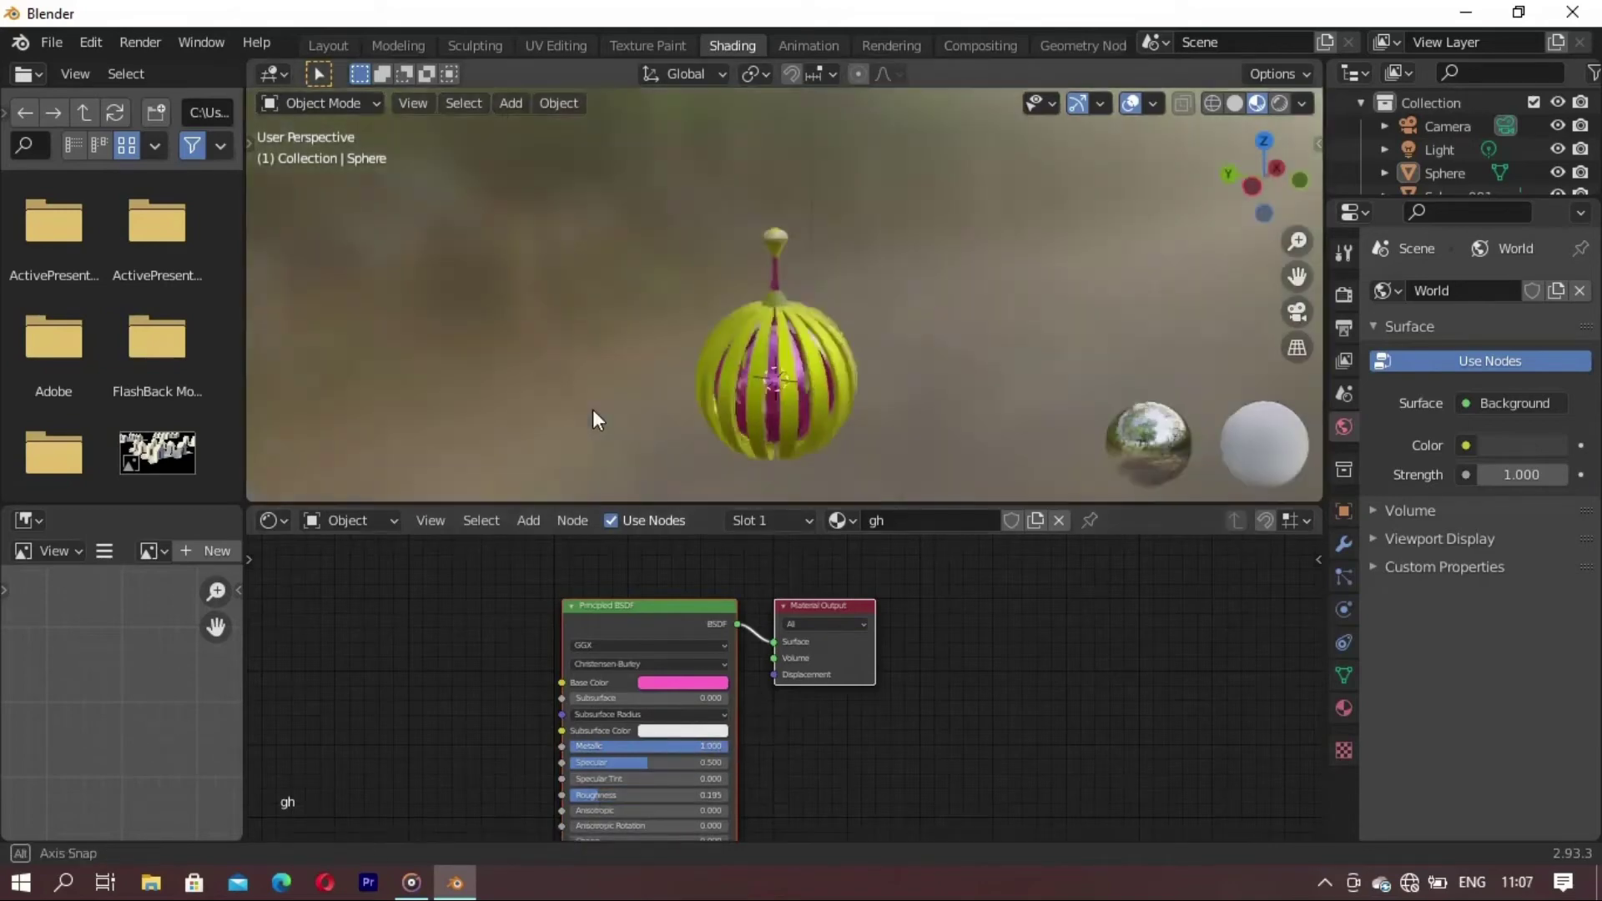
middle_drag(593, 409, 709, 397)
click(328, 45)
mouse_move(634, 467)
middle_down()
mouse_move(794, 641)
mouse_move(612, 534)
mouse_move(822, 572)
mouse_move(779, 662)
mouse_move(951, 639)
middle_up()
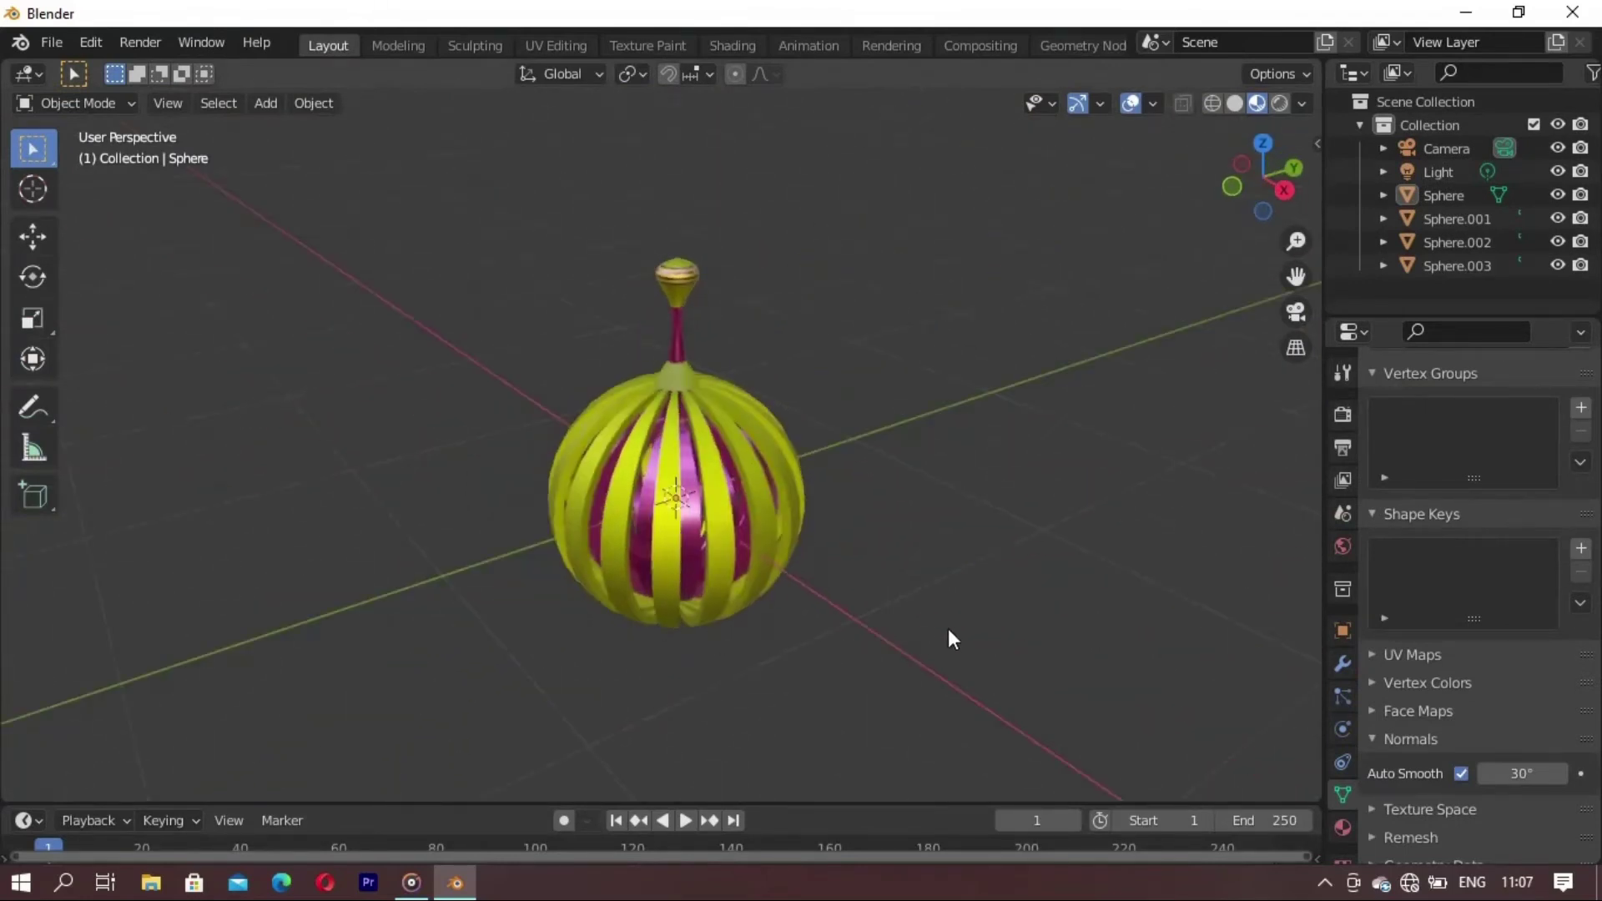
- Select the yellow cage Sphere.001 and set its Metallic to 0.911 and Roughness to 0.418
click(1343, 827)
scroll(1483, 688, down, 5)
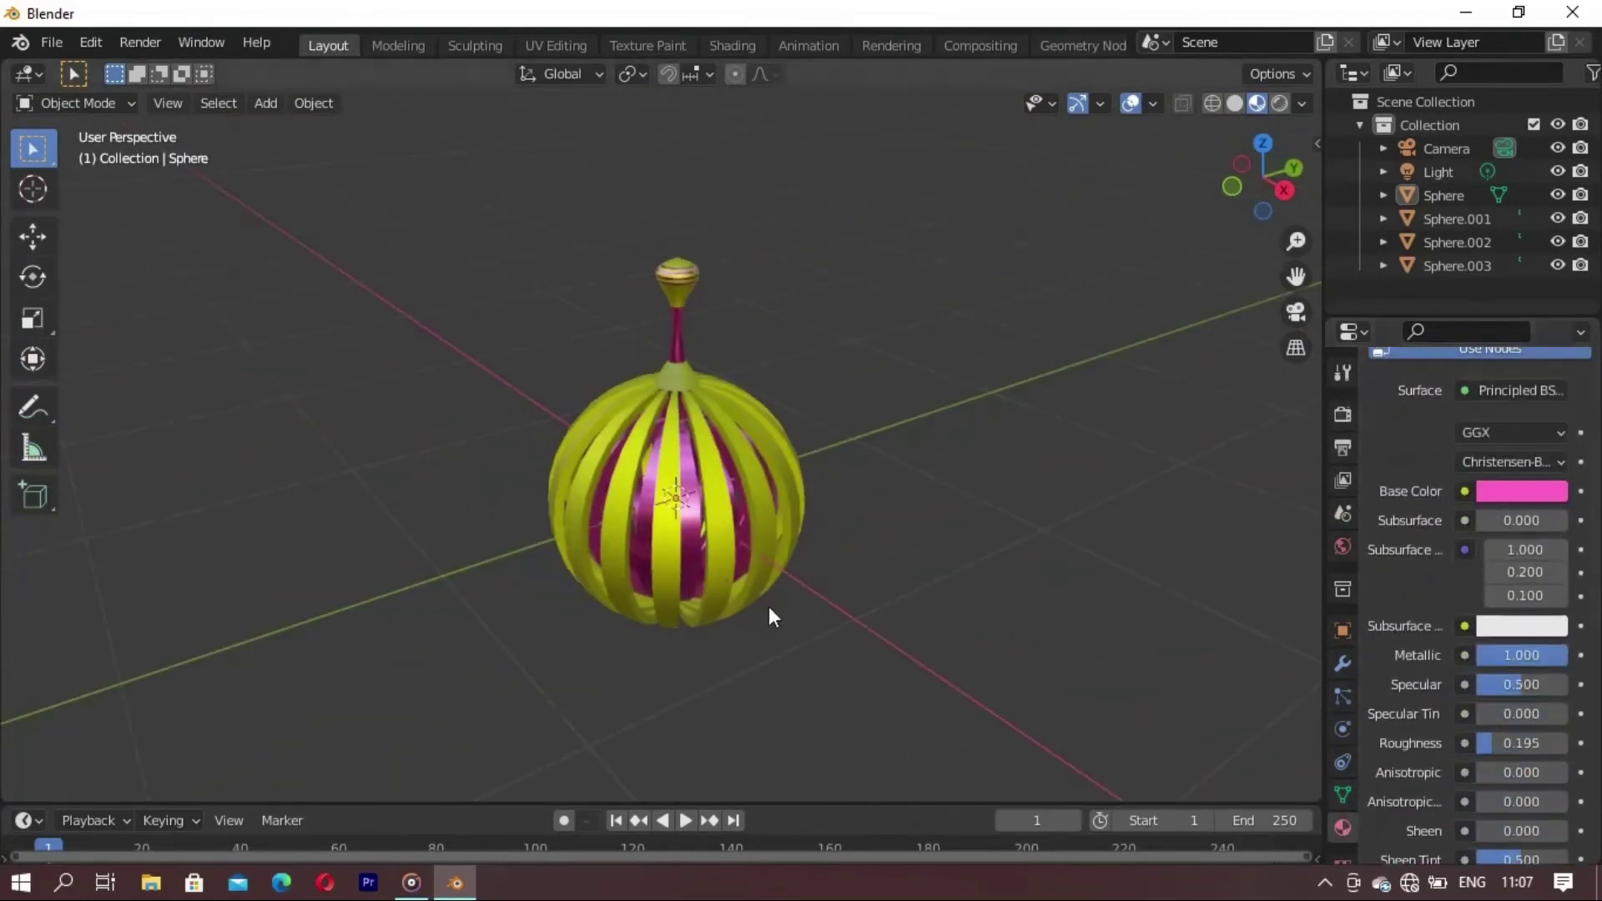
mouse_move(768, 606)
middle_down()
mouse_move(544, 572)
mouse_move(547, 554)
mouse_move(754, 562)
mouse_move(665, 665)
mouse_move(387, 659)
mouse_move(555, 552)
mouse_move(760, 641)
mouse_move(549, 649)
mouse_move(712, 682)
middle_up()
click(679, 580)
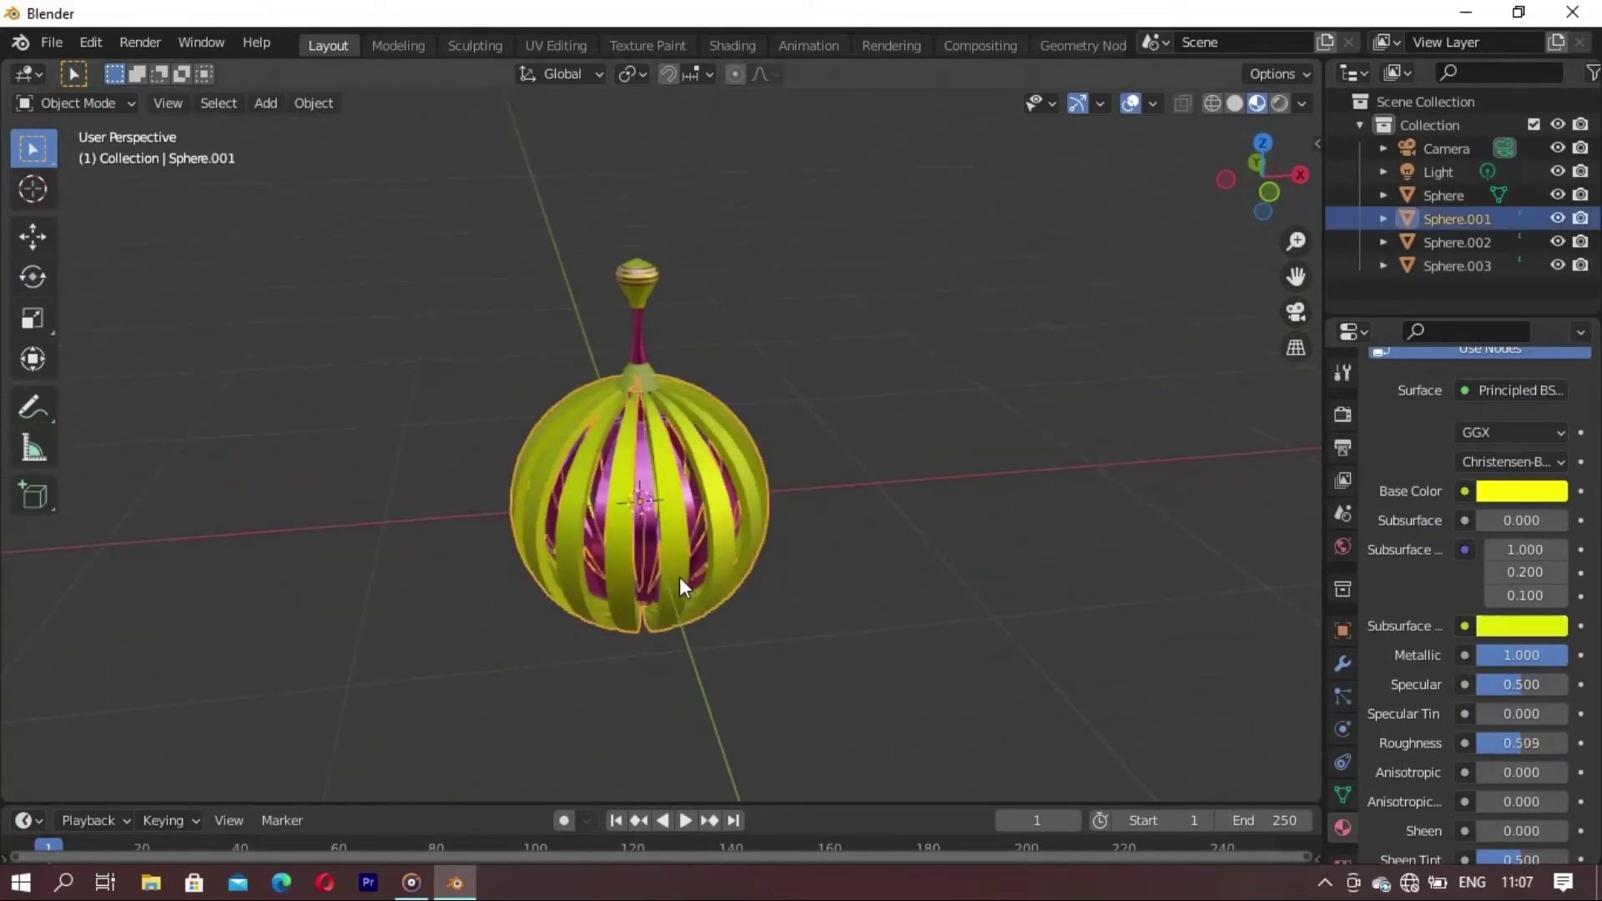
drag(1532, 753, 1567, 744)
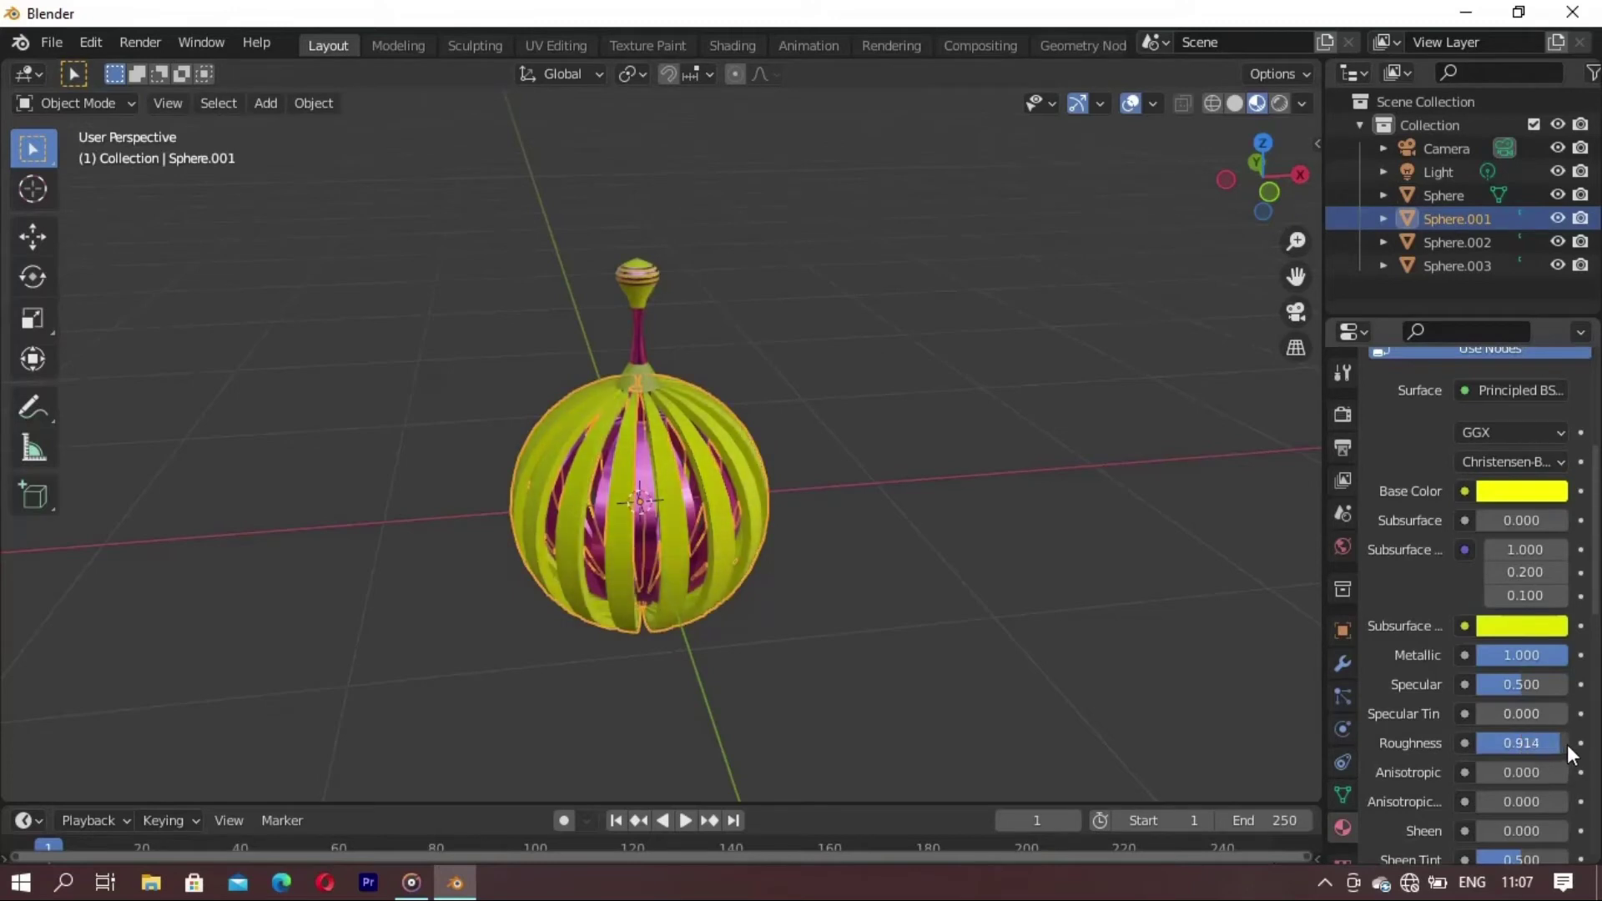
click(834, 650)
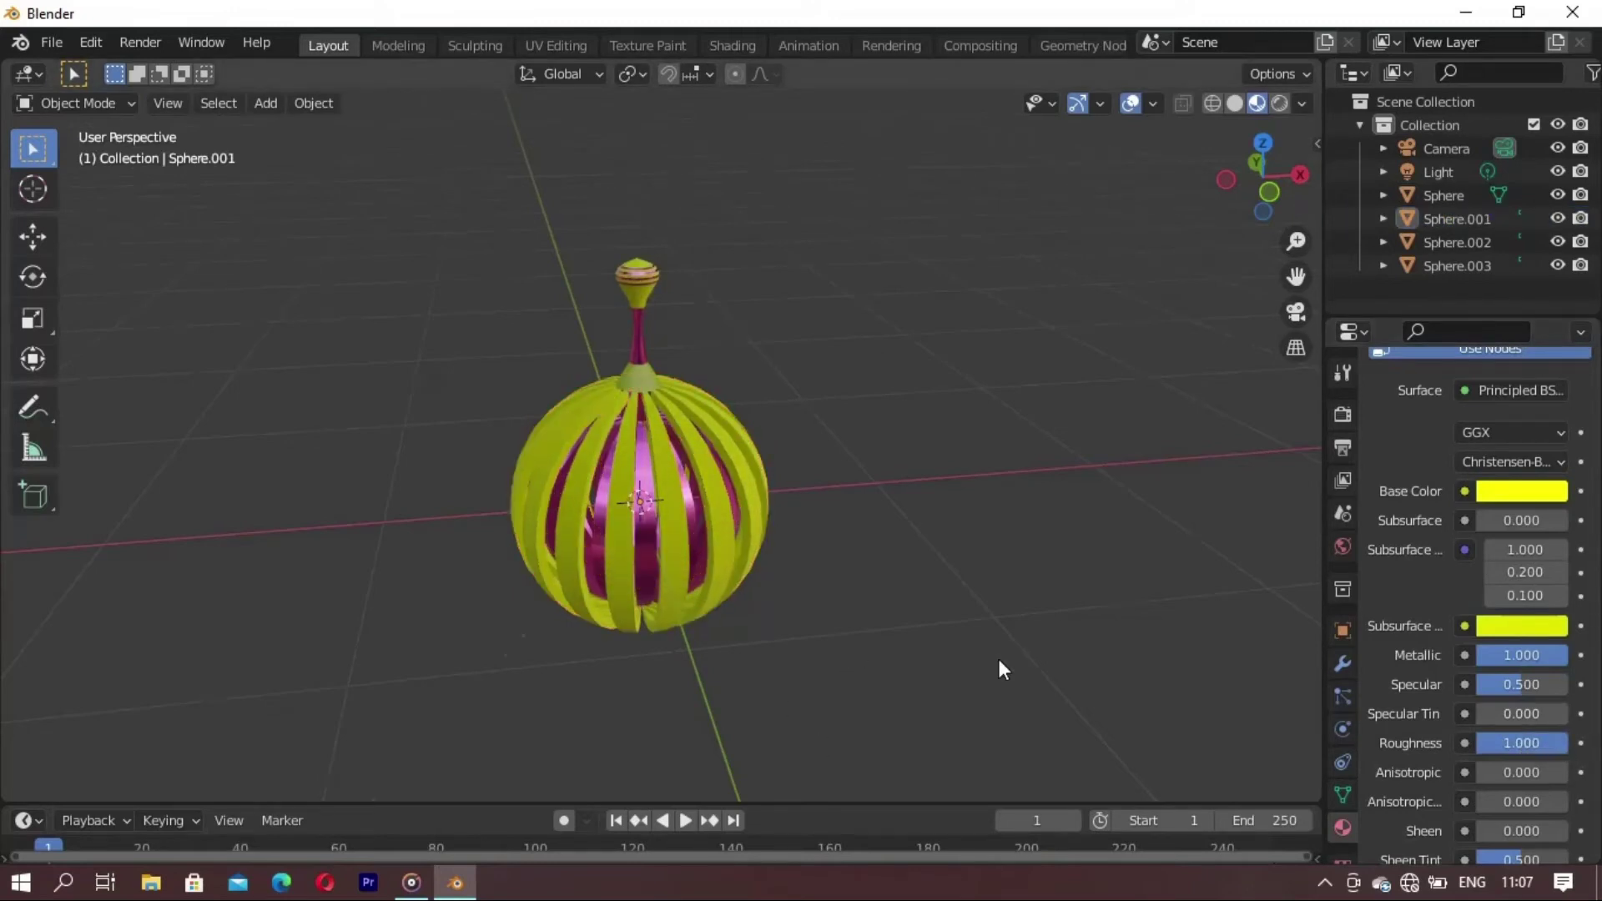
mouse_move(998, 663)
middle_down()
mouse_move(762, 617)
mouse_move(864, 620)
mouse_move(705, 709)
mouse_move(729, 698)
middle_up()
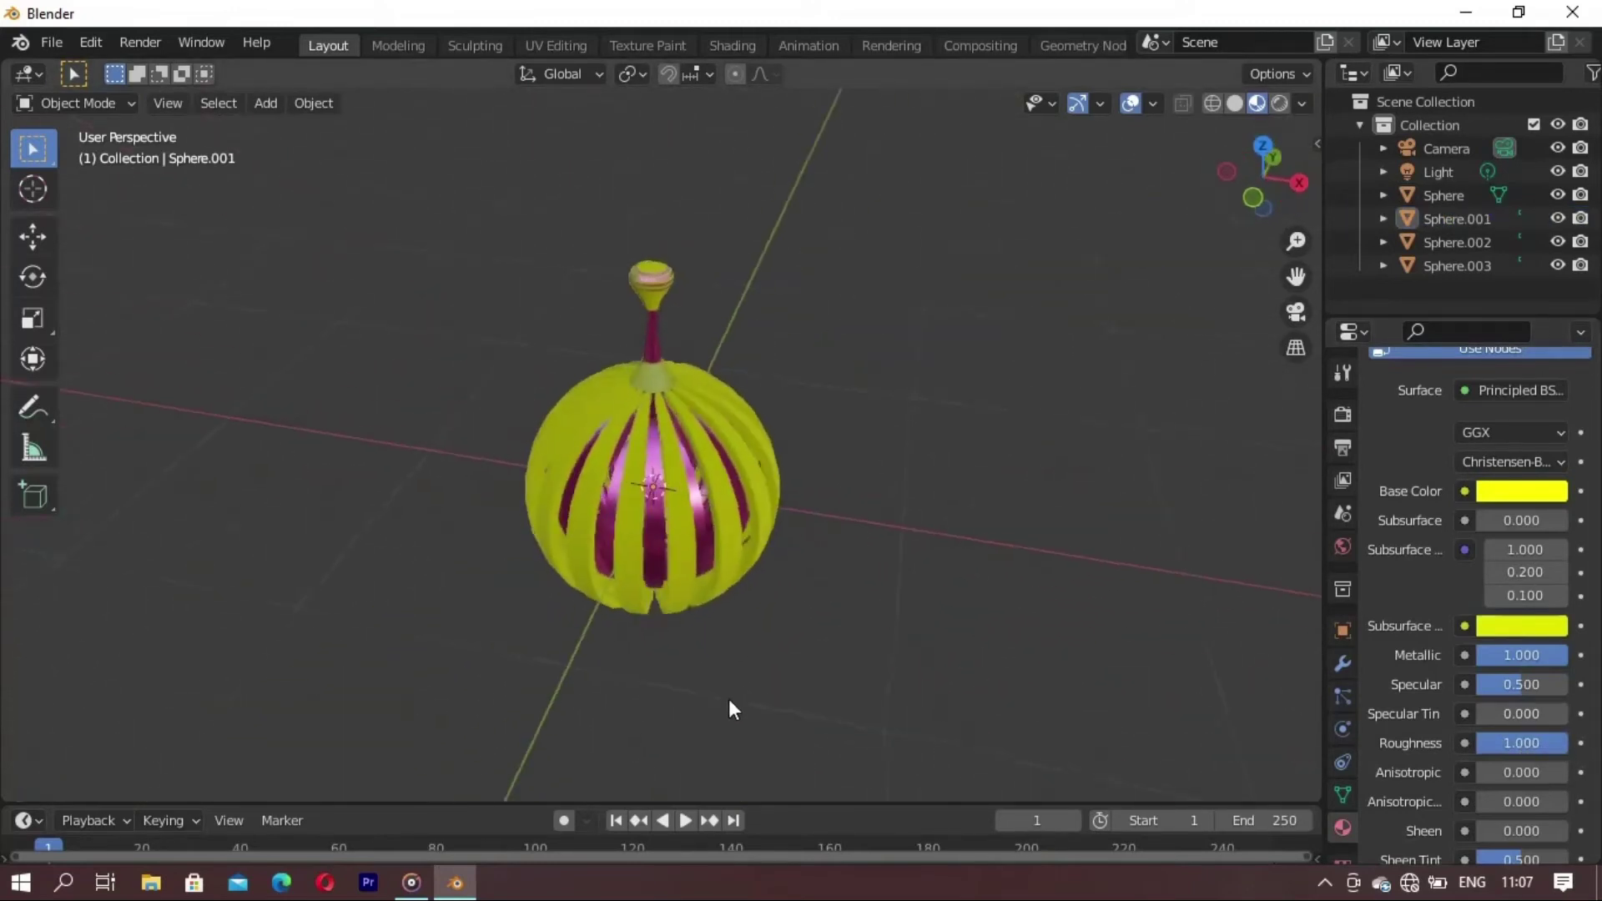
drag(1559, 658, 1460, 679)
mouse_move(1168, 668)
middle_down()
mouse_move(798, 659)
mouse_move(554, 695)
mouse_move(728, 681)
mouse_move(613, 714)
mouse_move(589, 702)
middle_up()
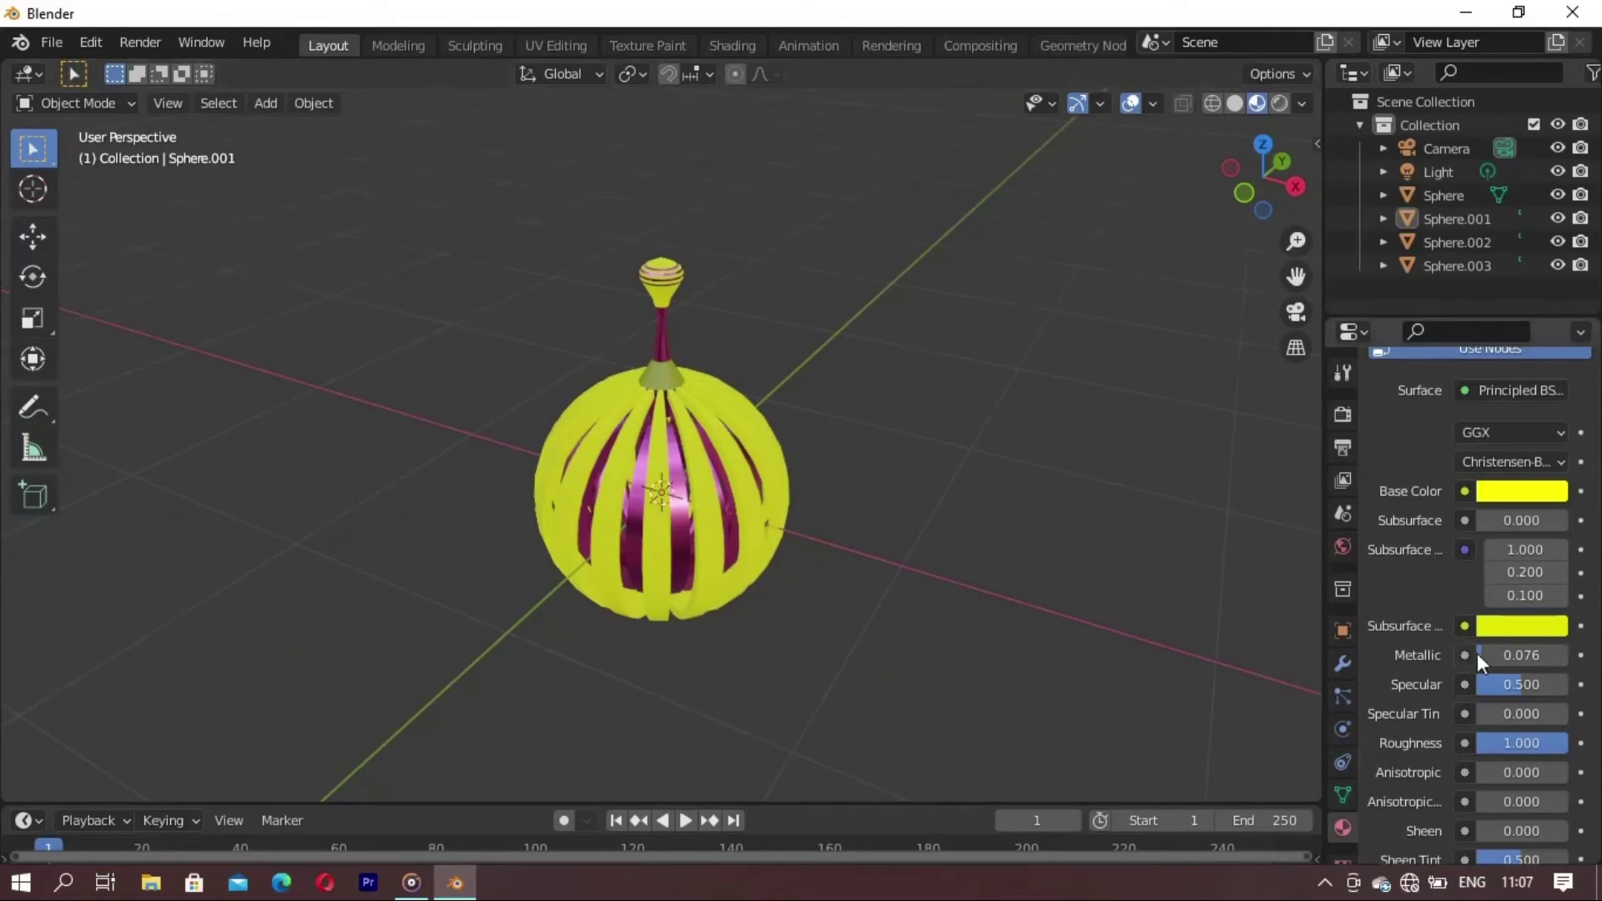
drag(1531, 656, 1560, 656)
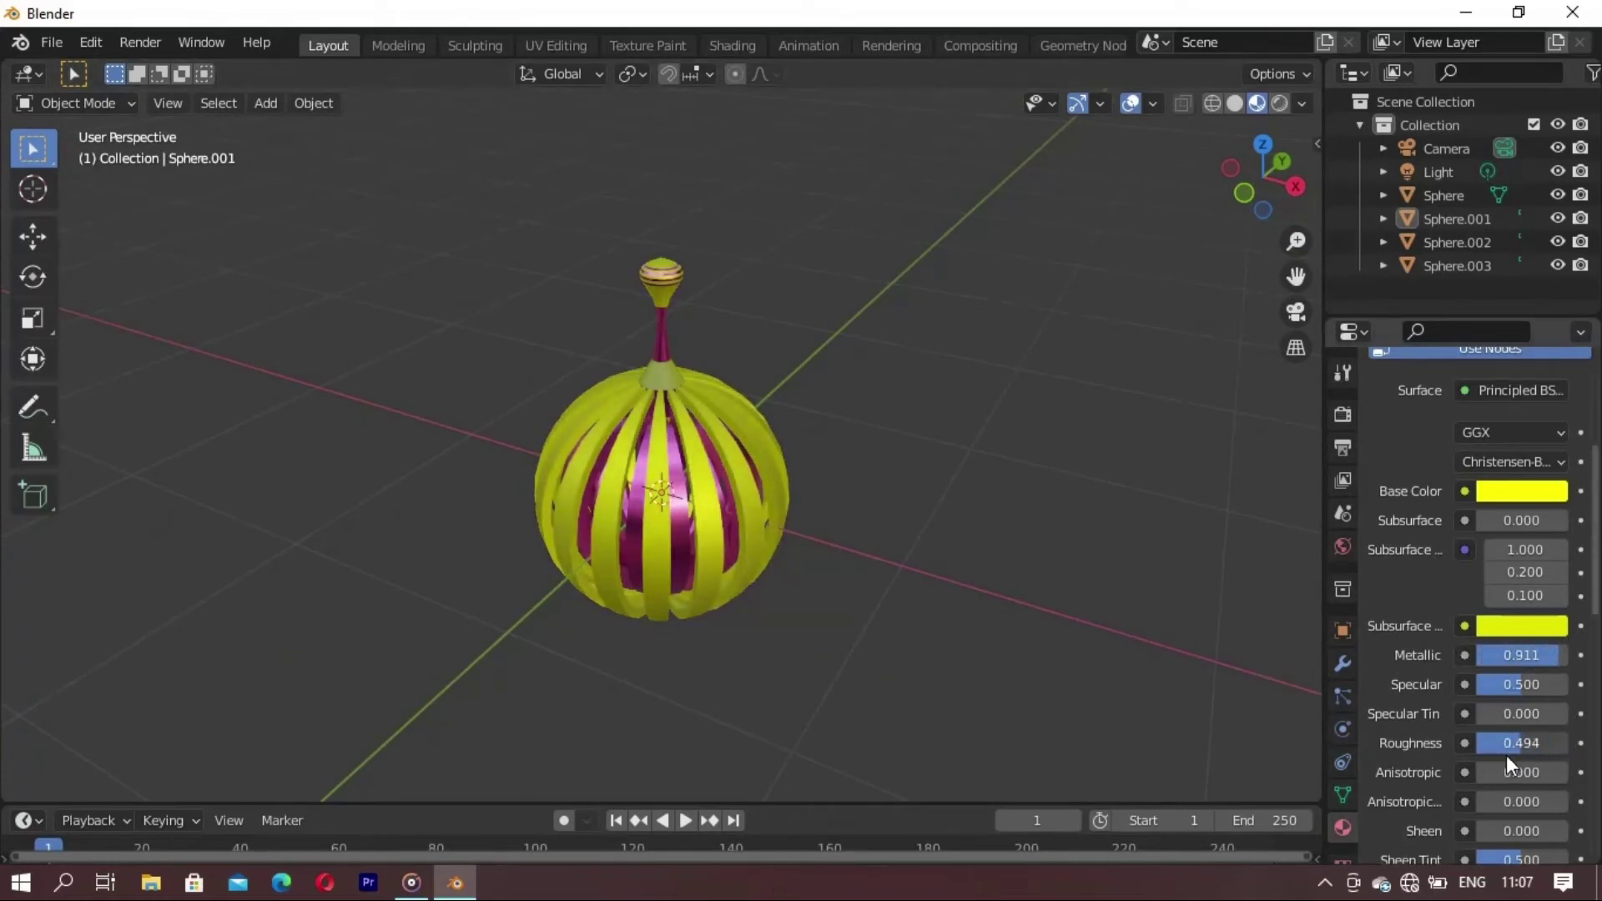
drag(1502, 749, 1477, 749)
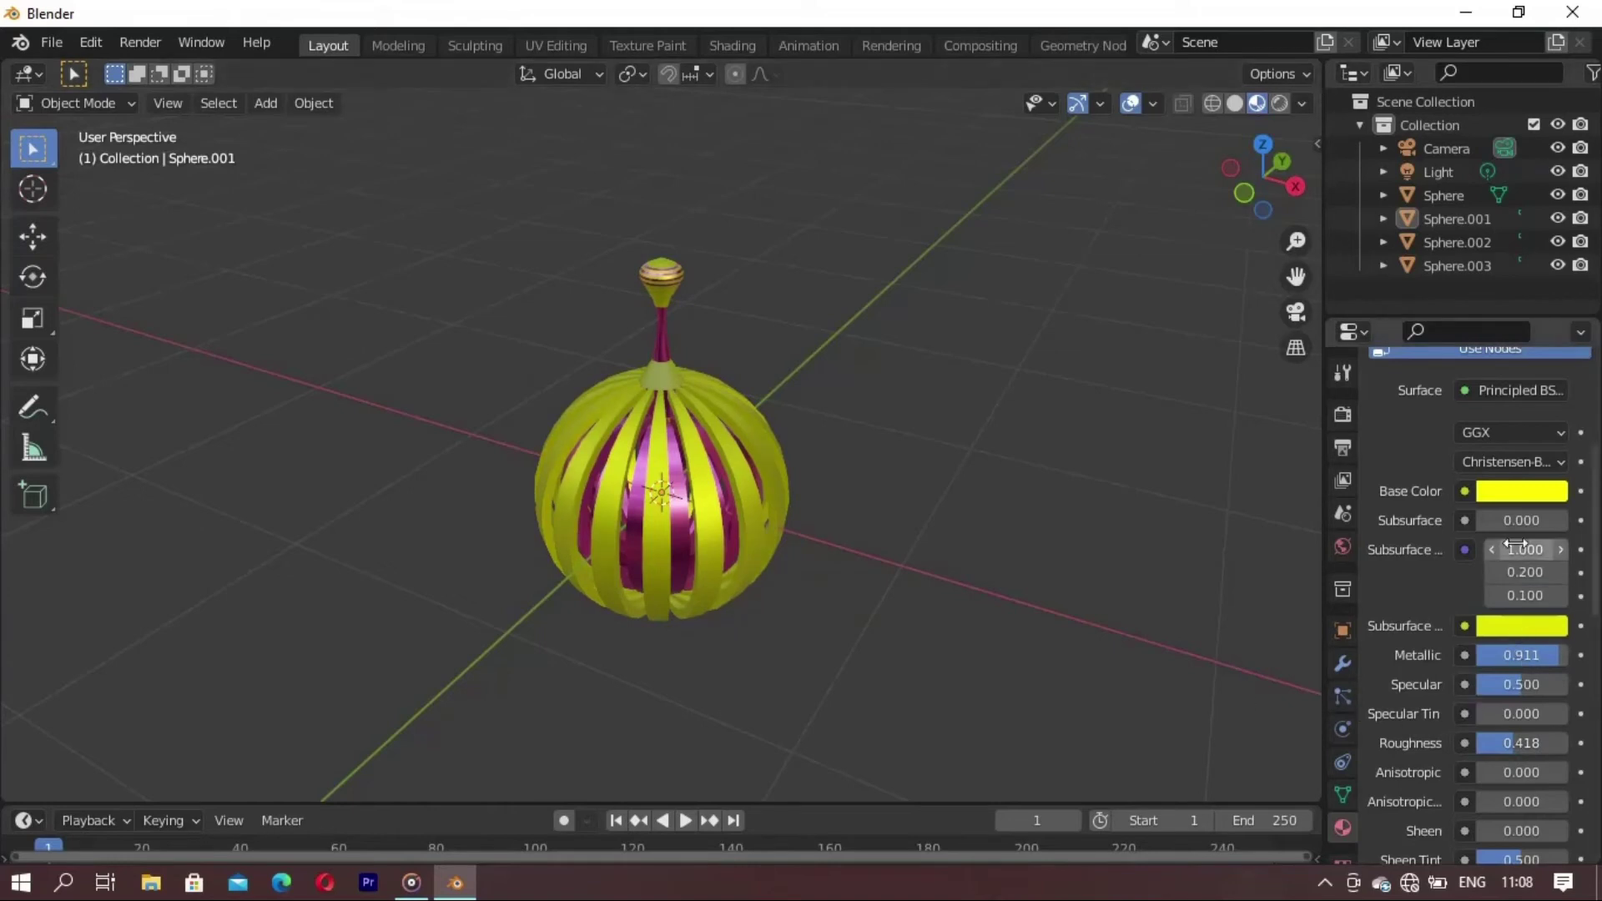
click(1529, 628)
- Shift the cage's subsurface colour toward olive and darken its base colour to value 0.334
drag(1387, 422, 1423, 392)
drag(1557, 367, 1544, 384)
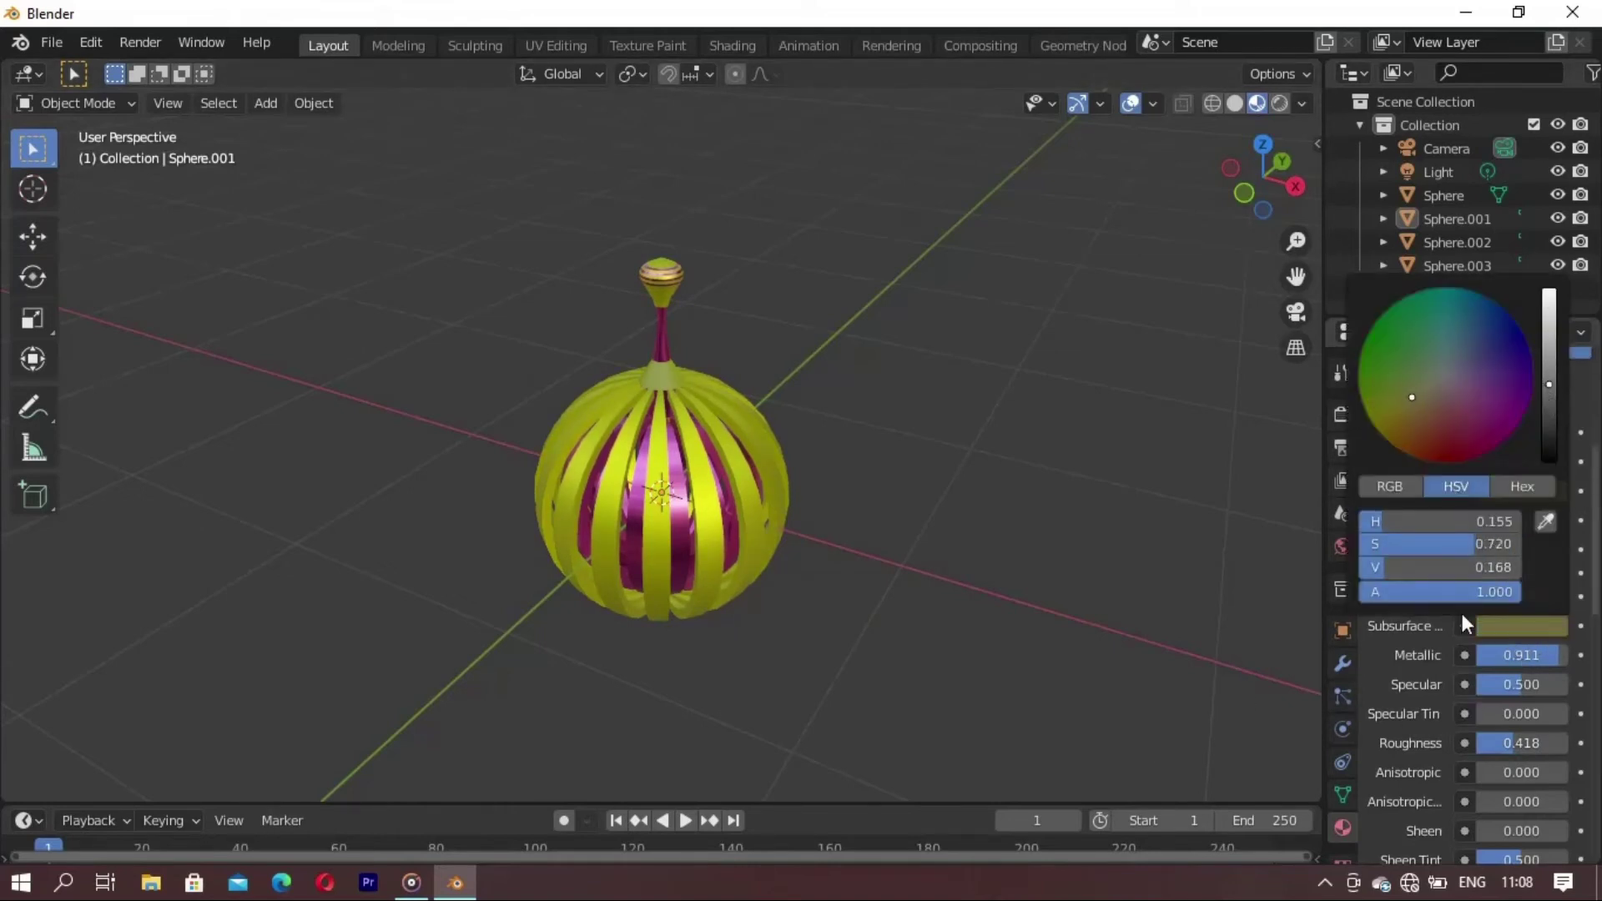
click(1521, 490)
click(1548, 224)
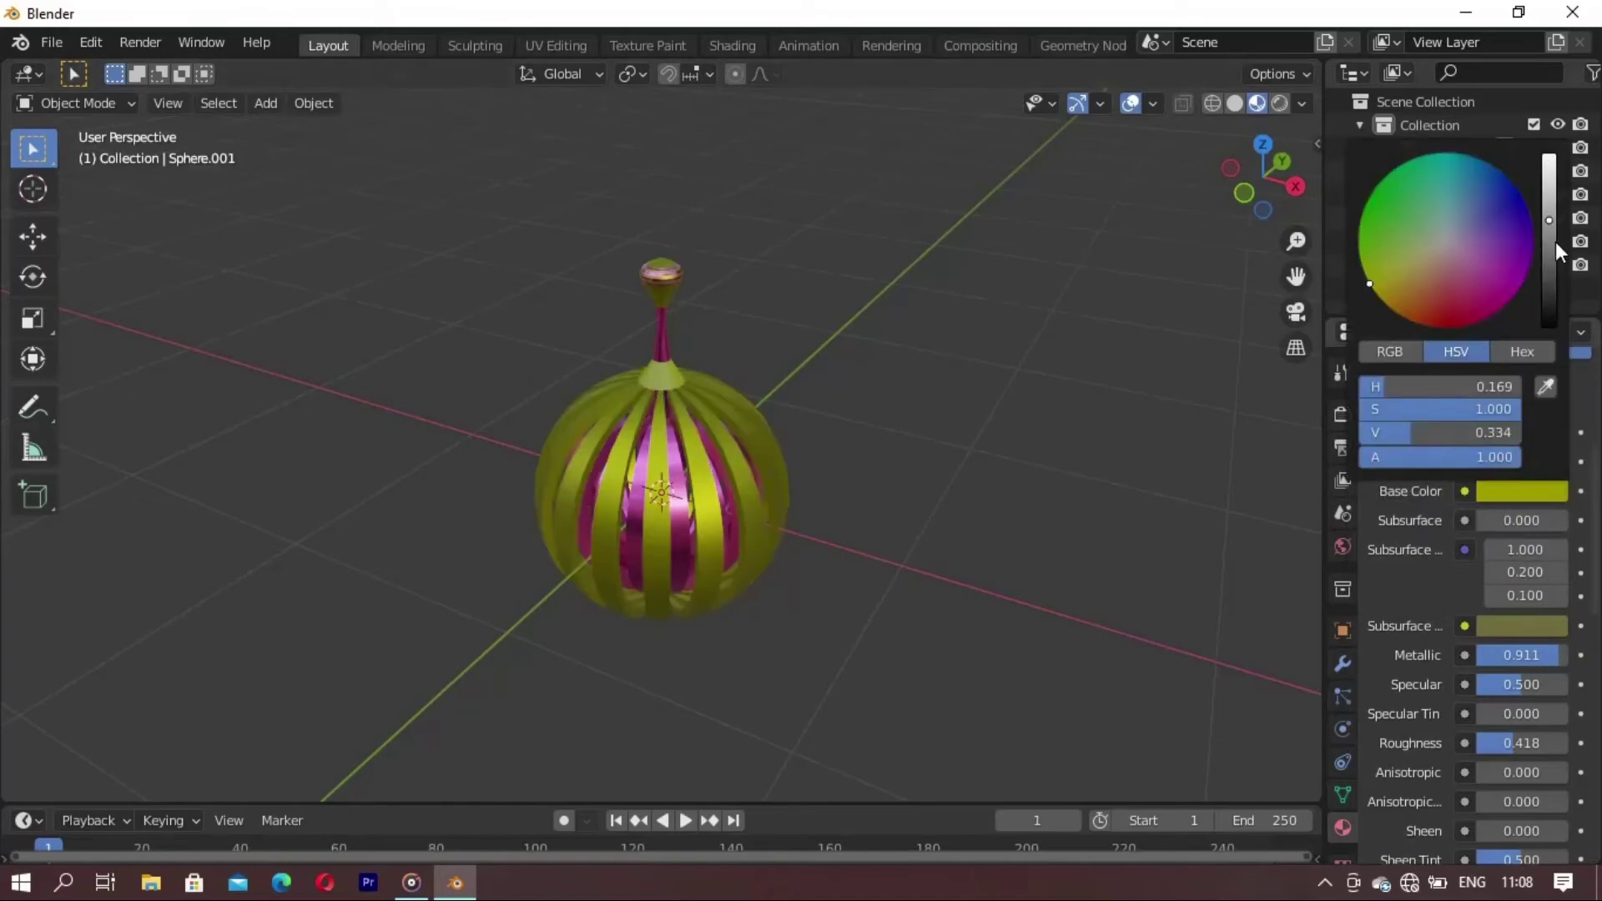
drag(1555, 242, 1553, 252)
mouse_move(1053, 472)
middle_down()
mouse_move(723, 638)
mouse_move(559, 667)
mouse_move(819, 619)
mouse_move(651, 561)
mouse_move(862, 615)
mouse_move(552, 636)
mouse_move(1070, 534)
middle_up()
- Set subsurface colour to full yellow, base colour value 0.227, Metallic 1.000 and Roughness 0.468
click(1520, 626)
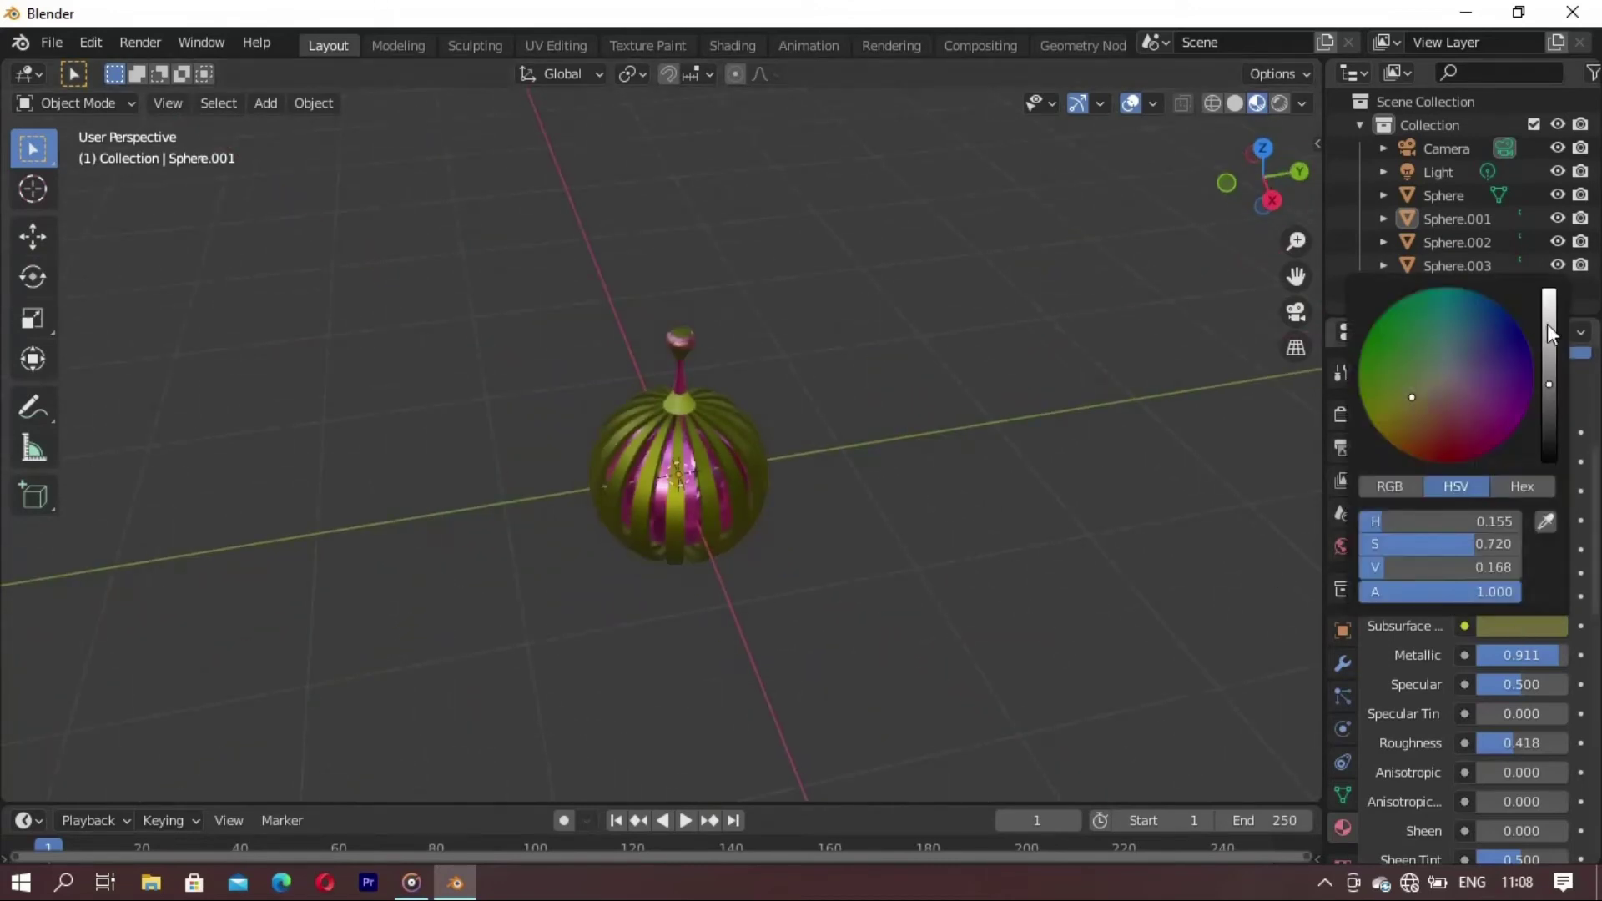
drag(1547, 324, 1542, 275)
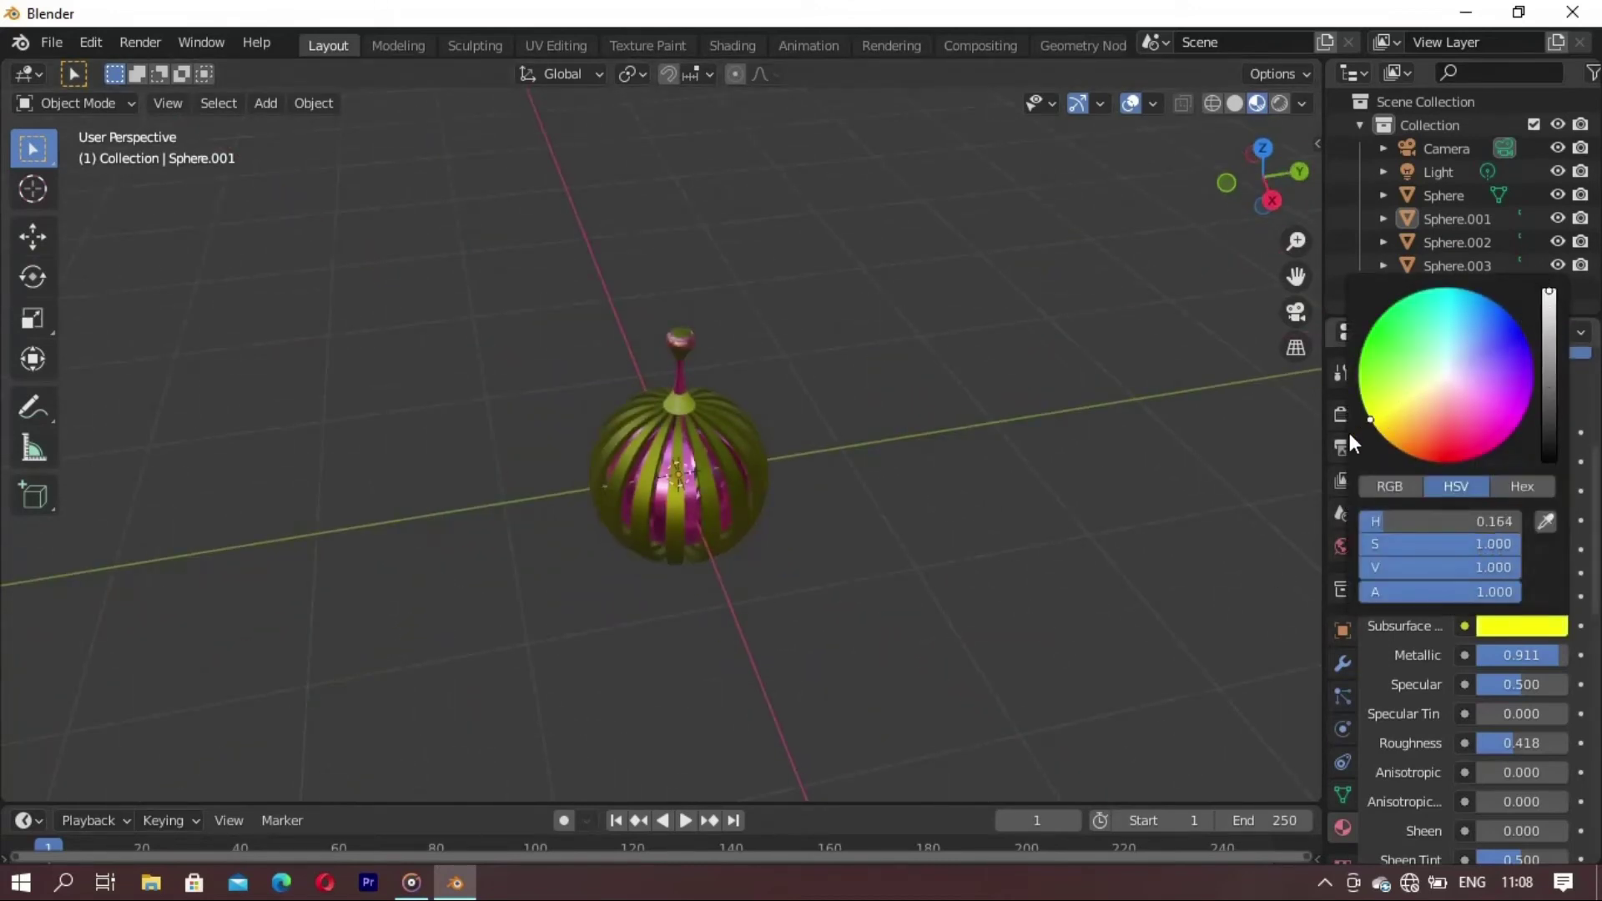
click(1530, 493)
drag(1540, 252, 1546, 237)
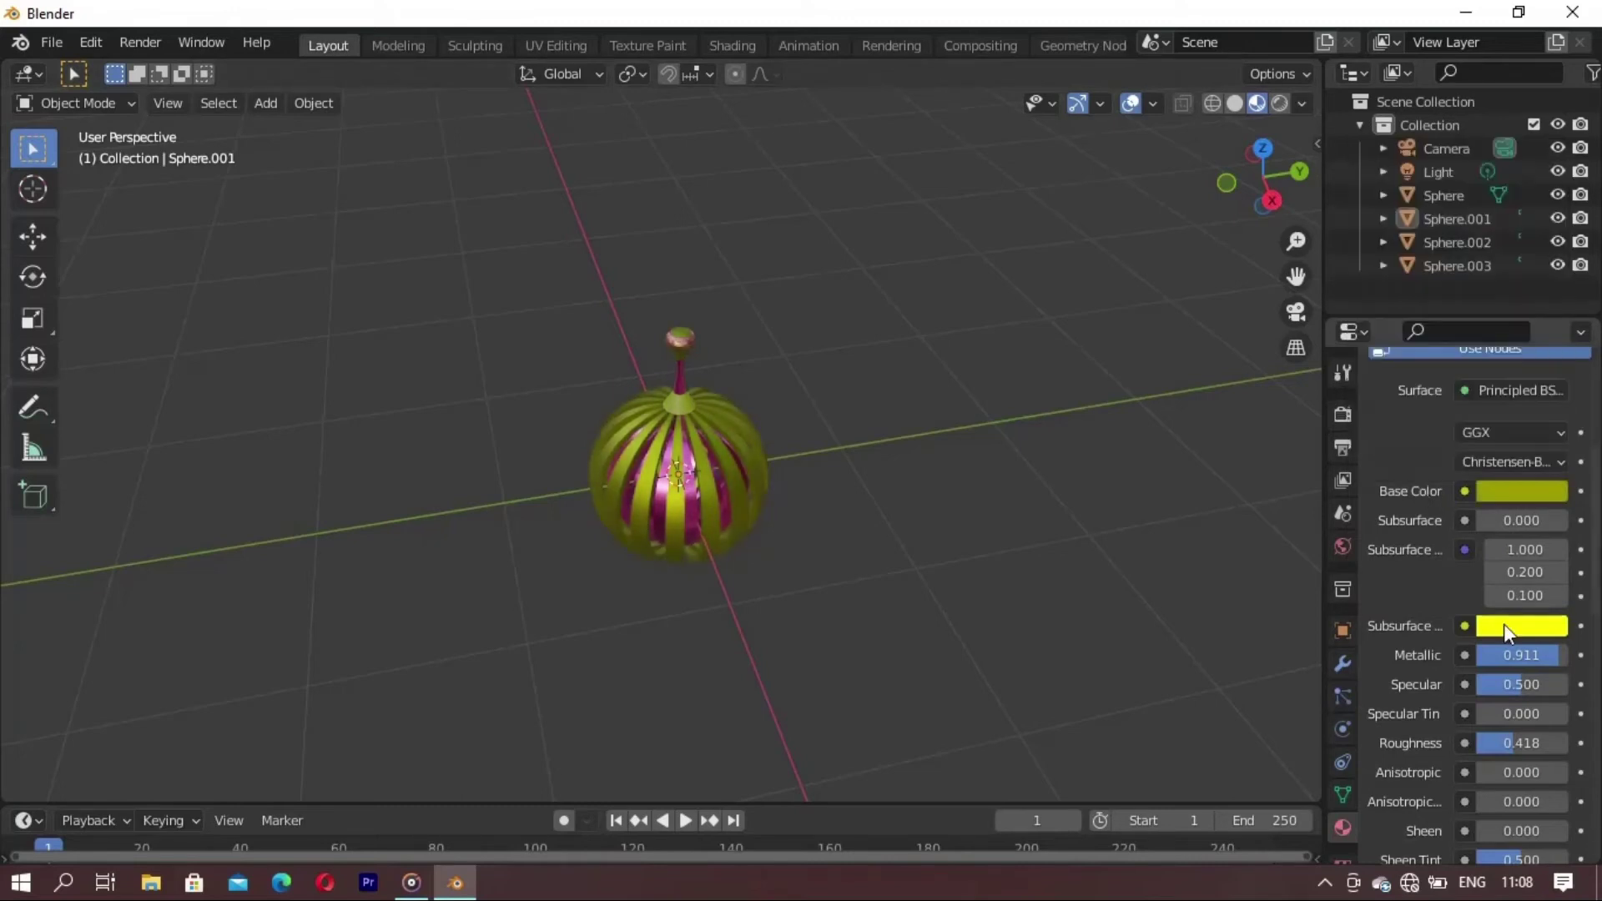
drag(1546, 654, 1586, 651)
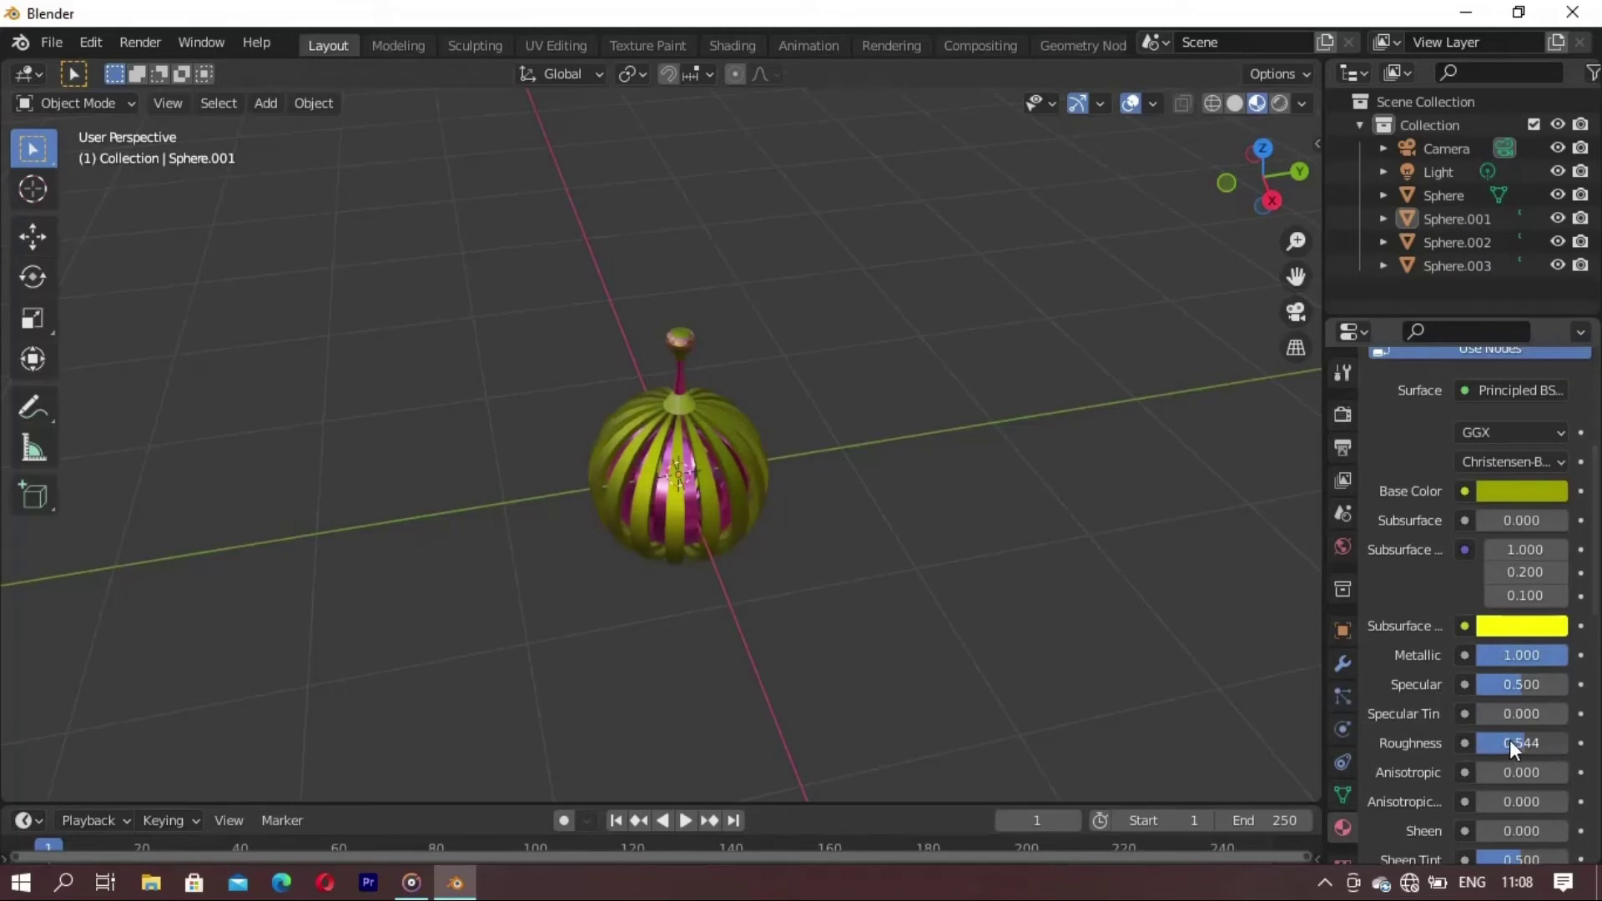
drag(1510, 739, 1494, 740)
mouse_move(794, 712)
middle_down()
mouse_move(733, 454)
mouse_move(731, 583)
mouse_move(608, 457)
mouse_move(901, 411)
mouse_move(715, 454)
mouse_move(579, 626)
middle_up()
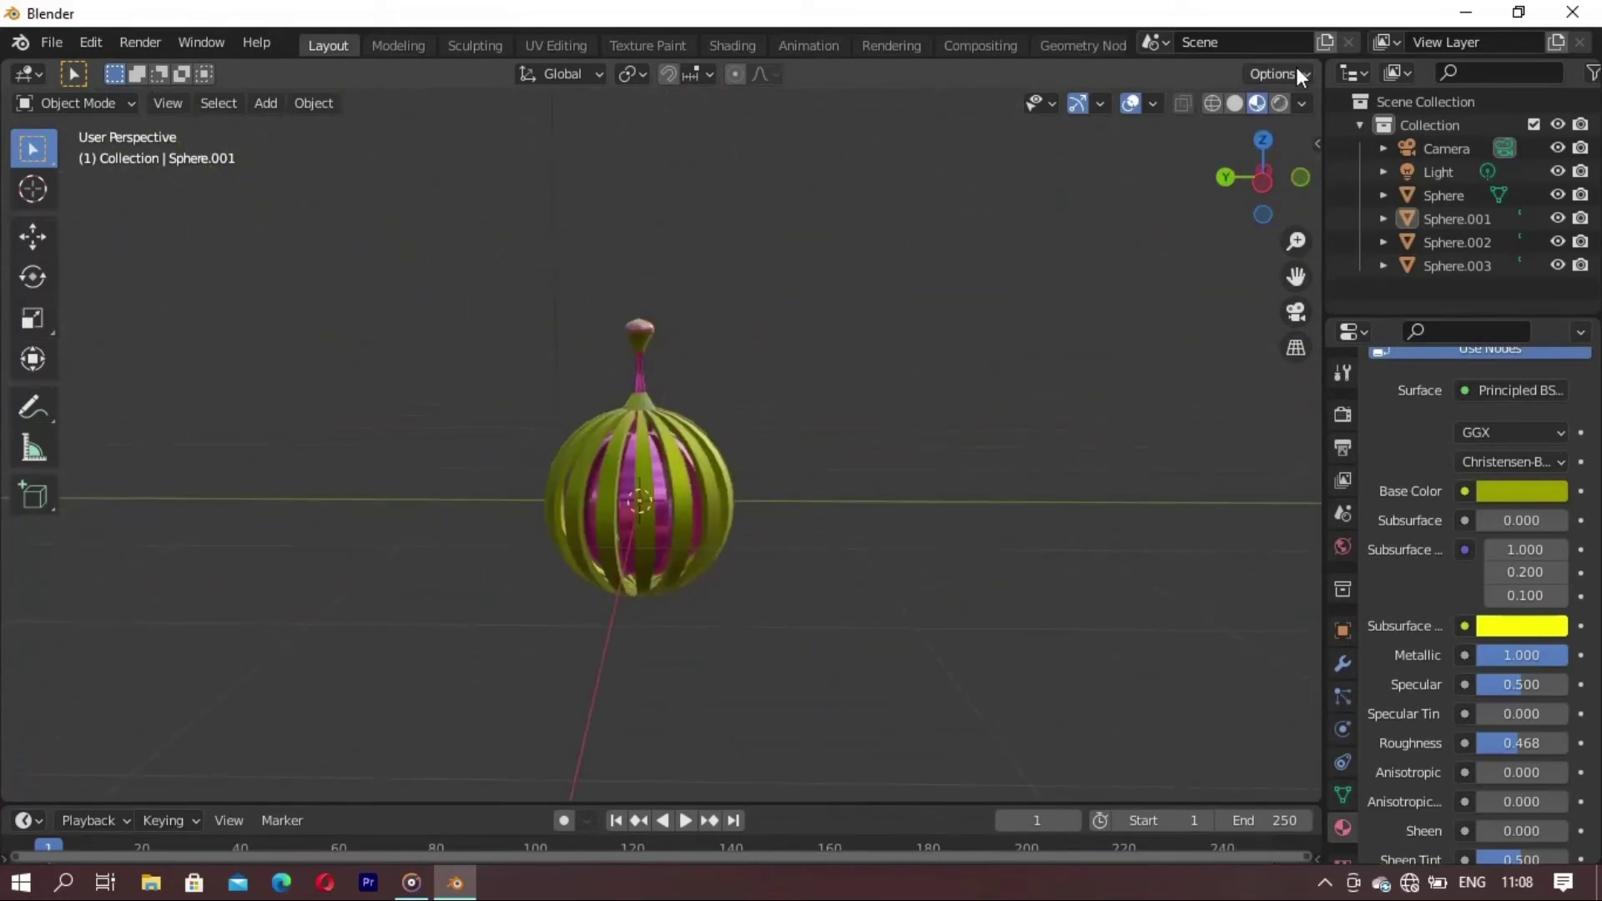
- Box-select all four lantern spheres and raise them 0.5767 m along Z in front view
click(1277, 104)
mouse_move(1005, 353)
middle_down()
mouse_move(489, 678)
mouse_move(514, 452)
mouse_move(643, 511)
middle_up()
mouse_move(828, 500)
middle_down()
mouse_move(578, 568)
mouse_move(531, 547)
mouse_move(567, 516)
mouse_move(780, 522)
mouse_move(590, 597)
middle_up()
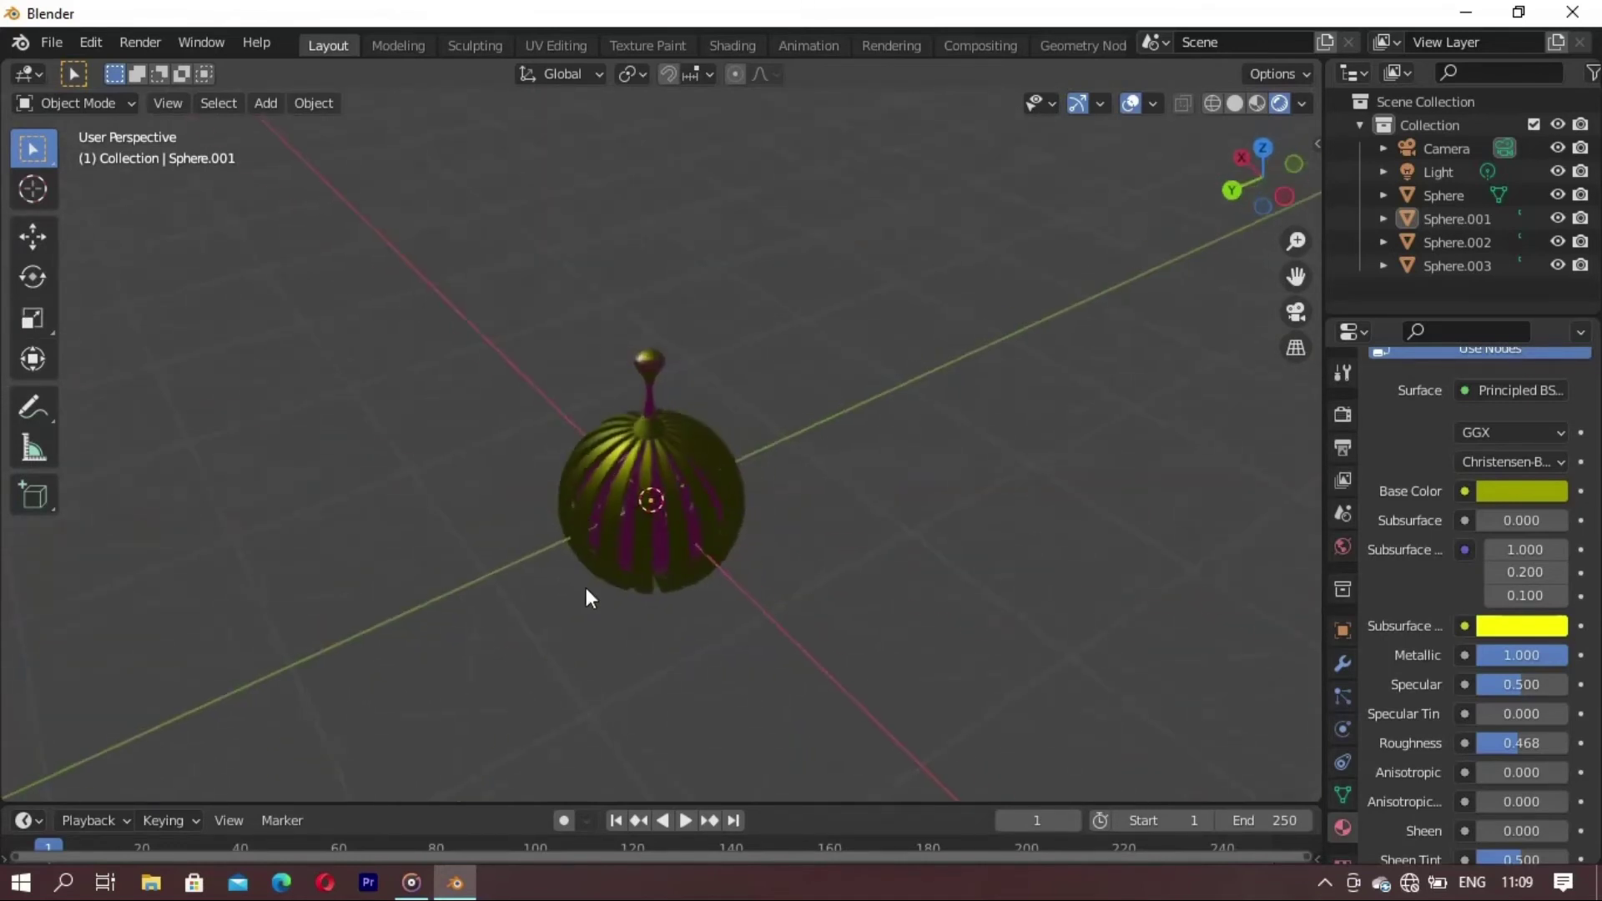
drag(629, 550, 965, 737)
key(KP_1)
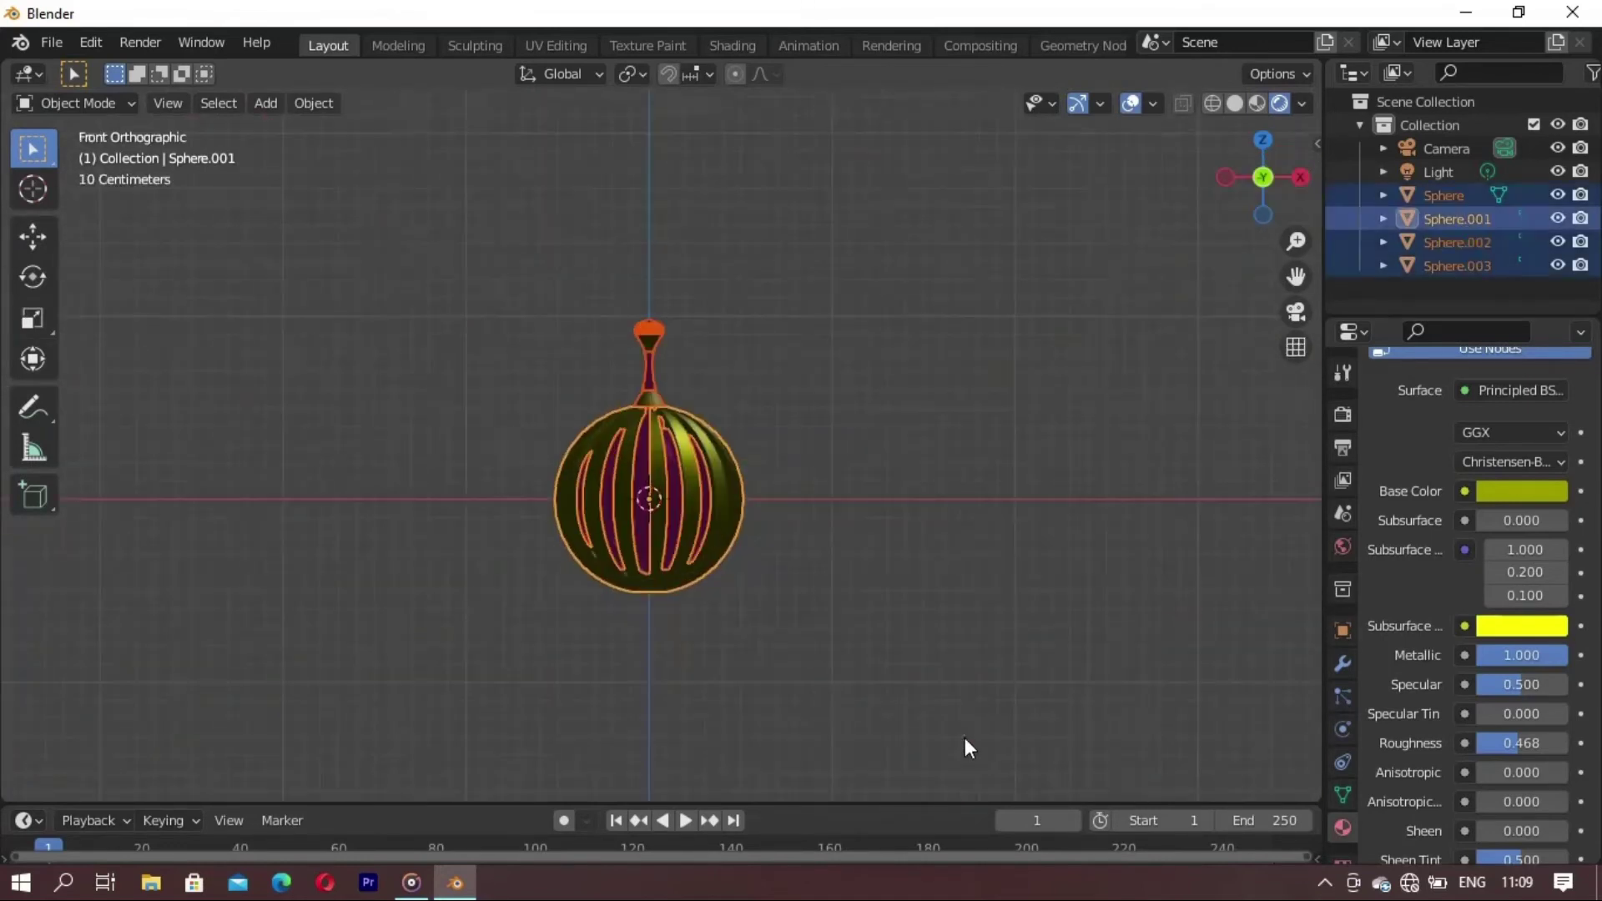
key(g)
key(z)
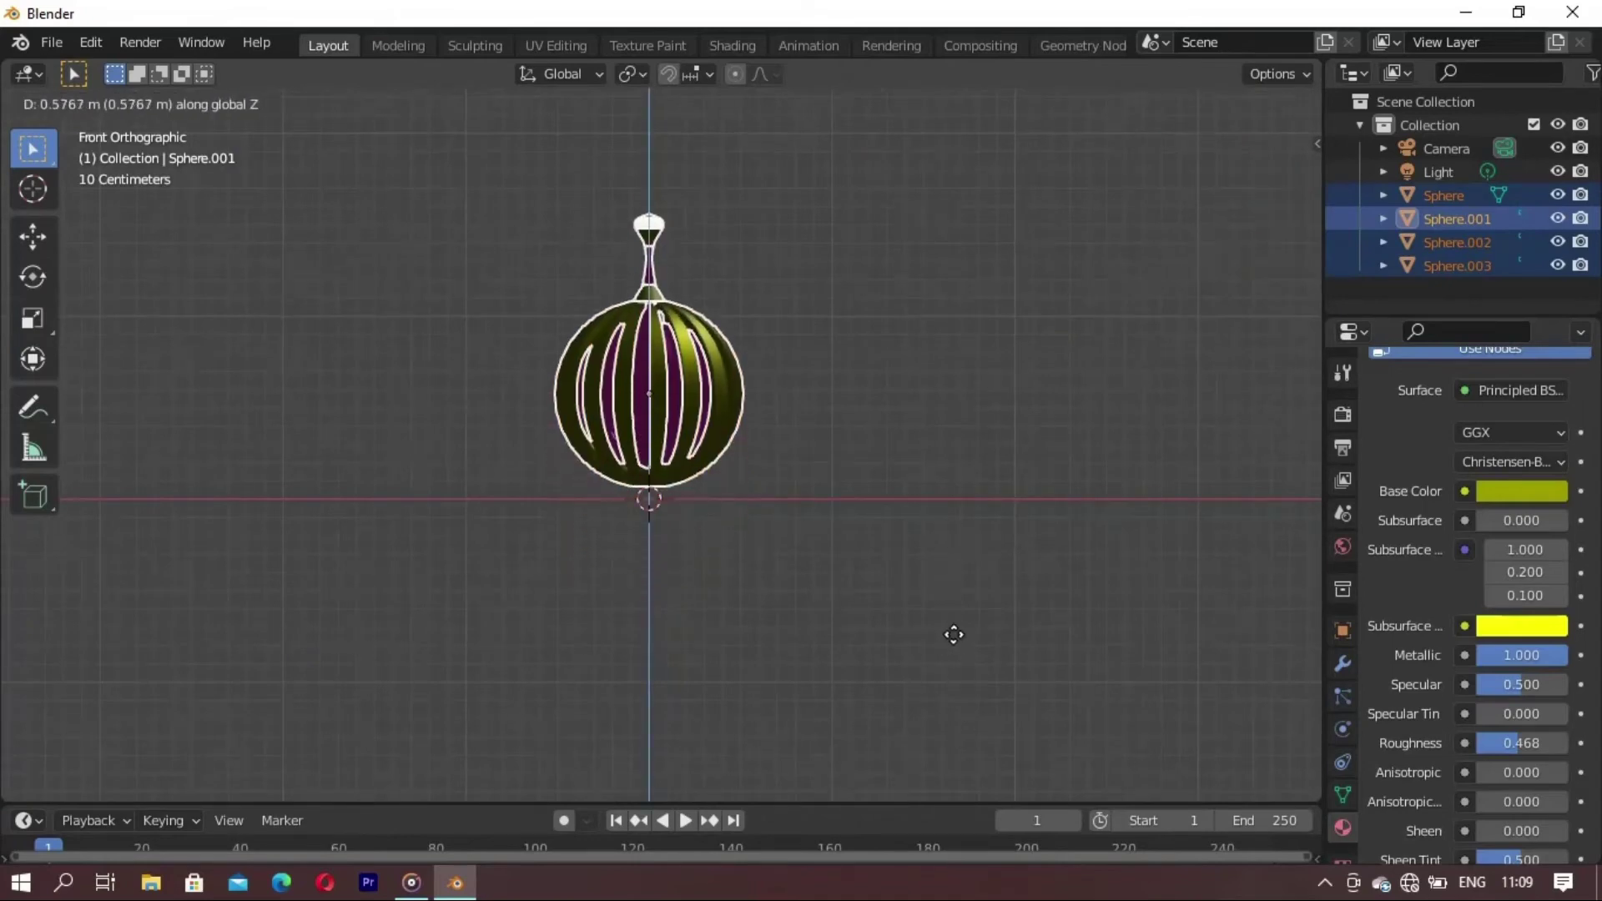
click(951, 641)
- Deselect and return to a perspective Material Preview view of the lantern
mouse_move(918, 530)
middle_down()
mouse_move(630, 601)
mouse_move(668, 634)
mouse_move(1238, 163)
middle_up()
click(647, 632)
click(1257, 103)
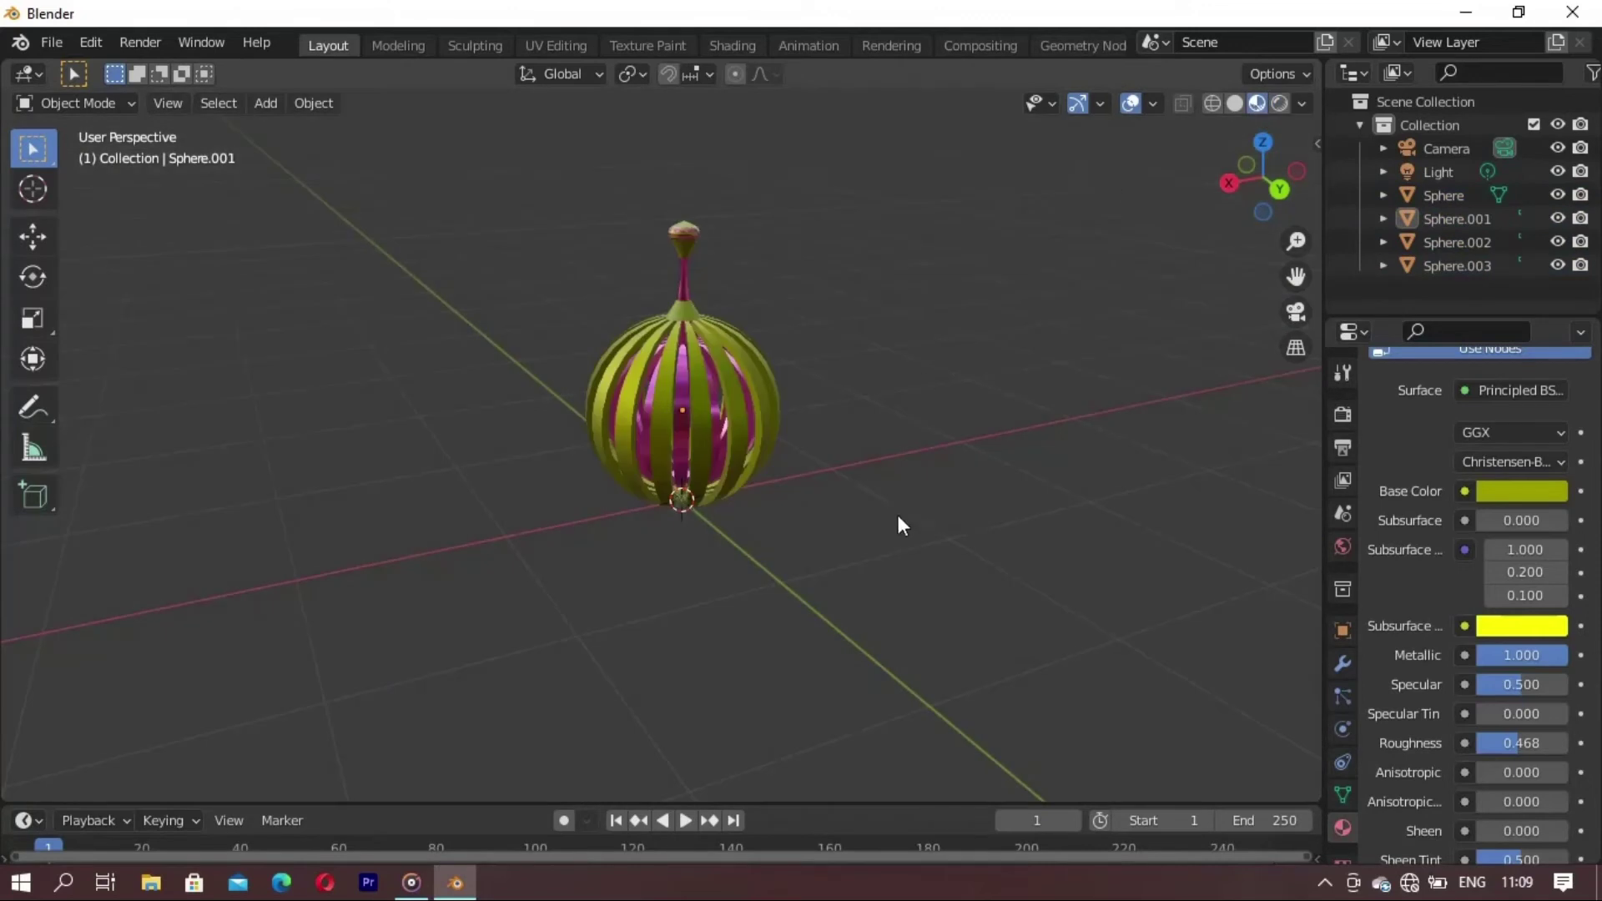
mouse_move(898, 514)
middle_down()
mouse_move(572, 562)
mouse_move(370, 527)
mouse_move(297, 538)
mouse_move(742, 504)
mouse_move(589, 567)
middle_up()
- Add a plane under the lantern and scale it up large
key(shift+a)
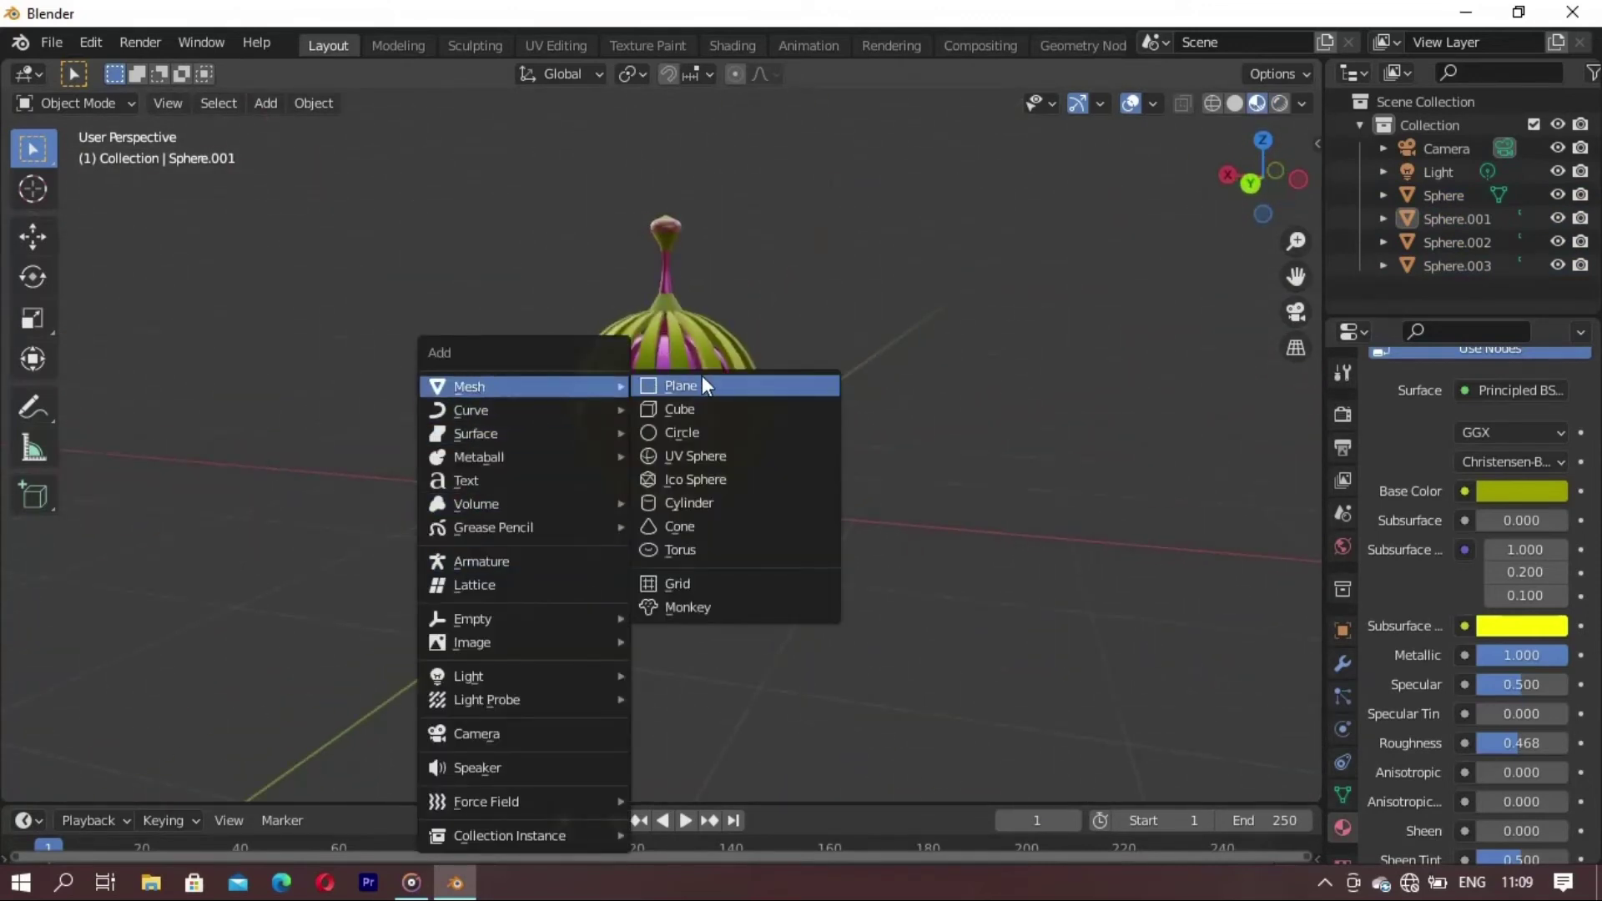
click(702, 380)
key(s)
click(879, 214)
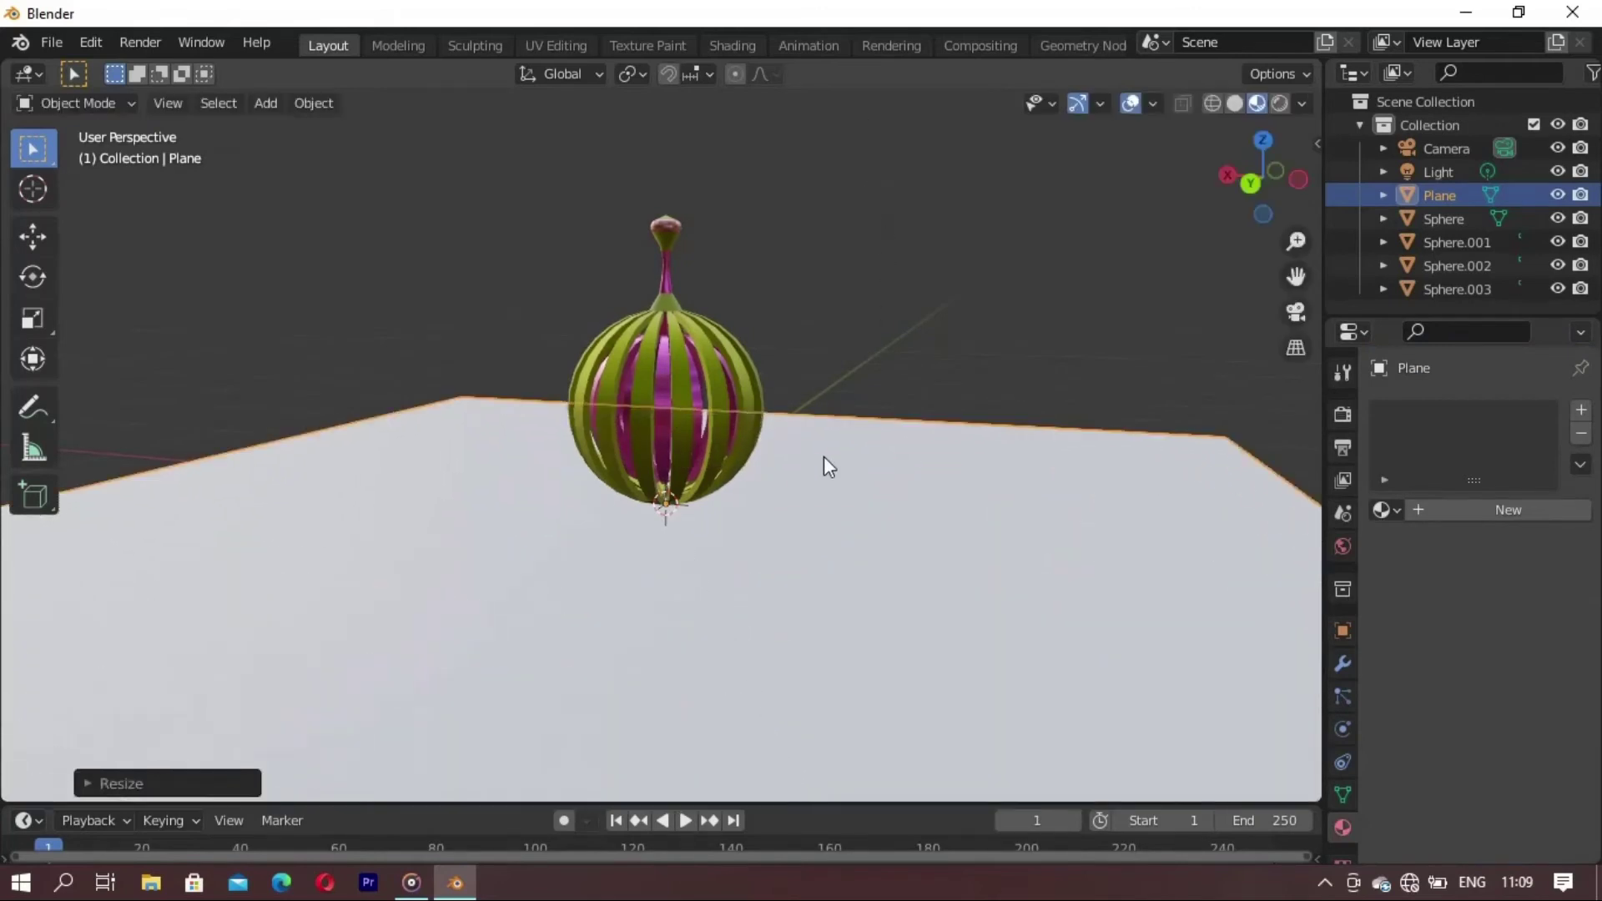
mouse_move(824, 457)
middle_down()
mouse_move(529, 579)
mouse_move(790, 596)
middle_up()
key(alt+a)
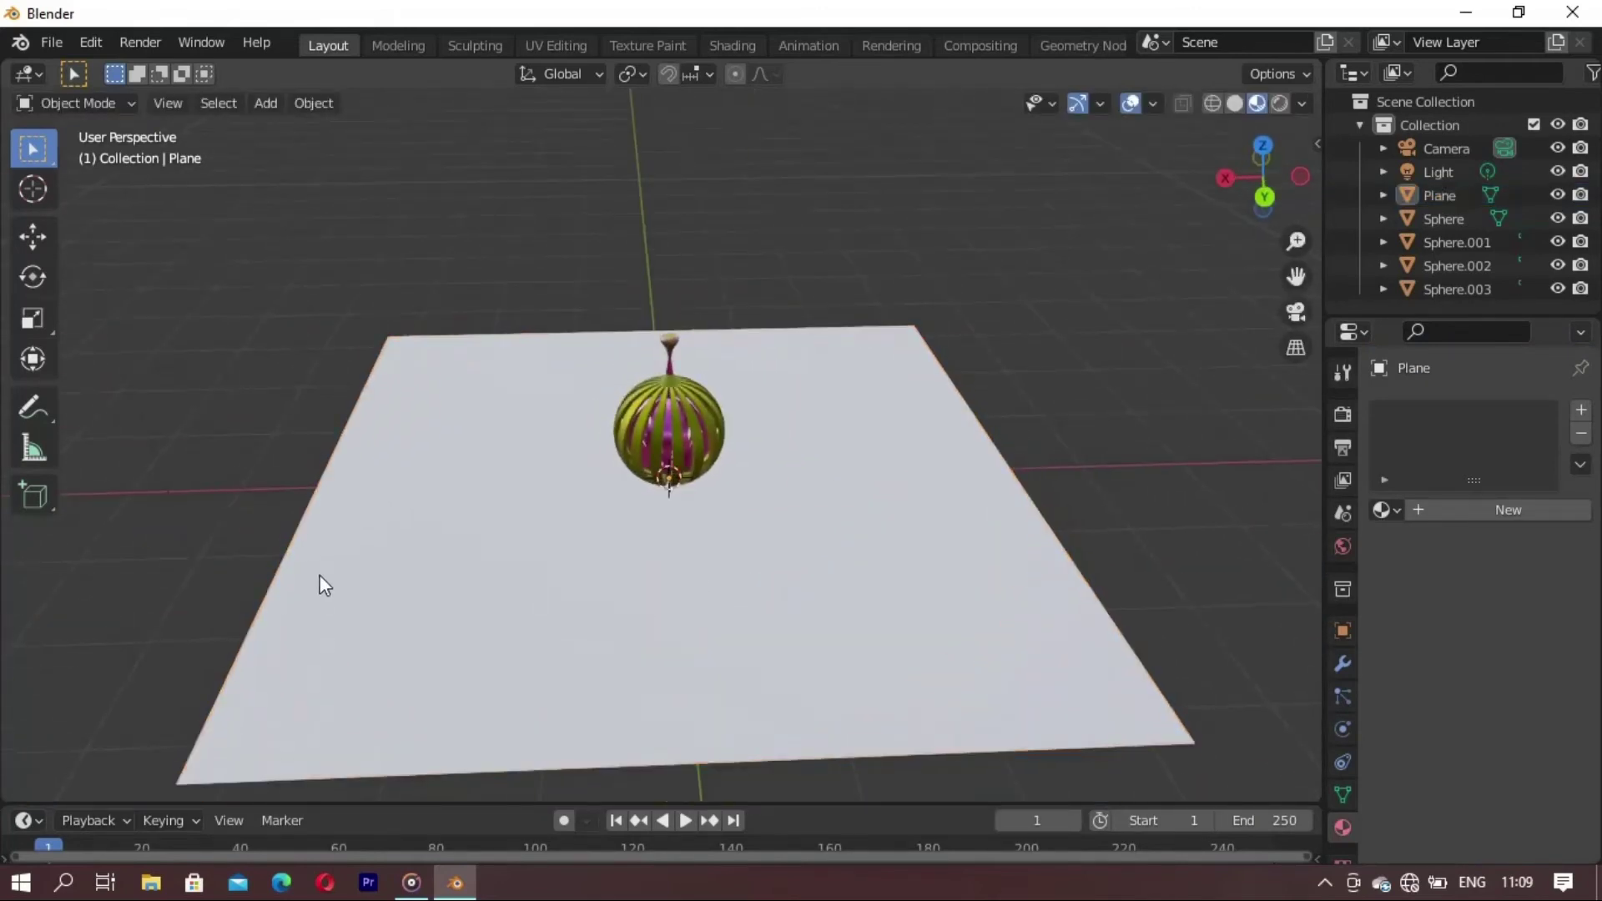
- Extrude the plane's back edge 2.885 m upward and bevel the corner into a curve
key(Tab)
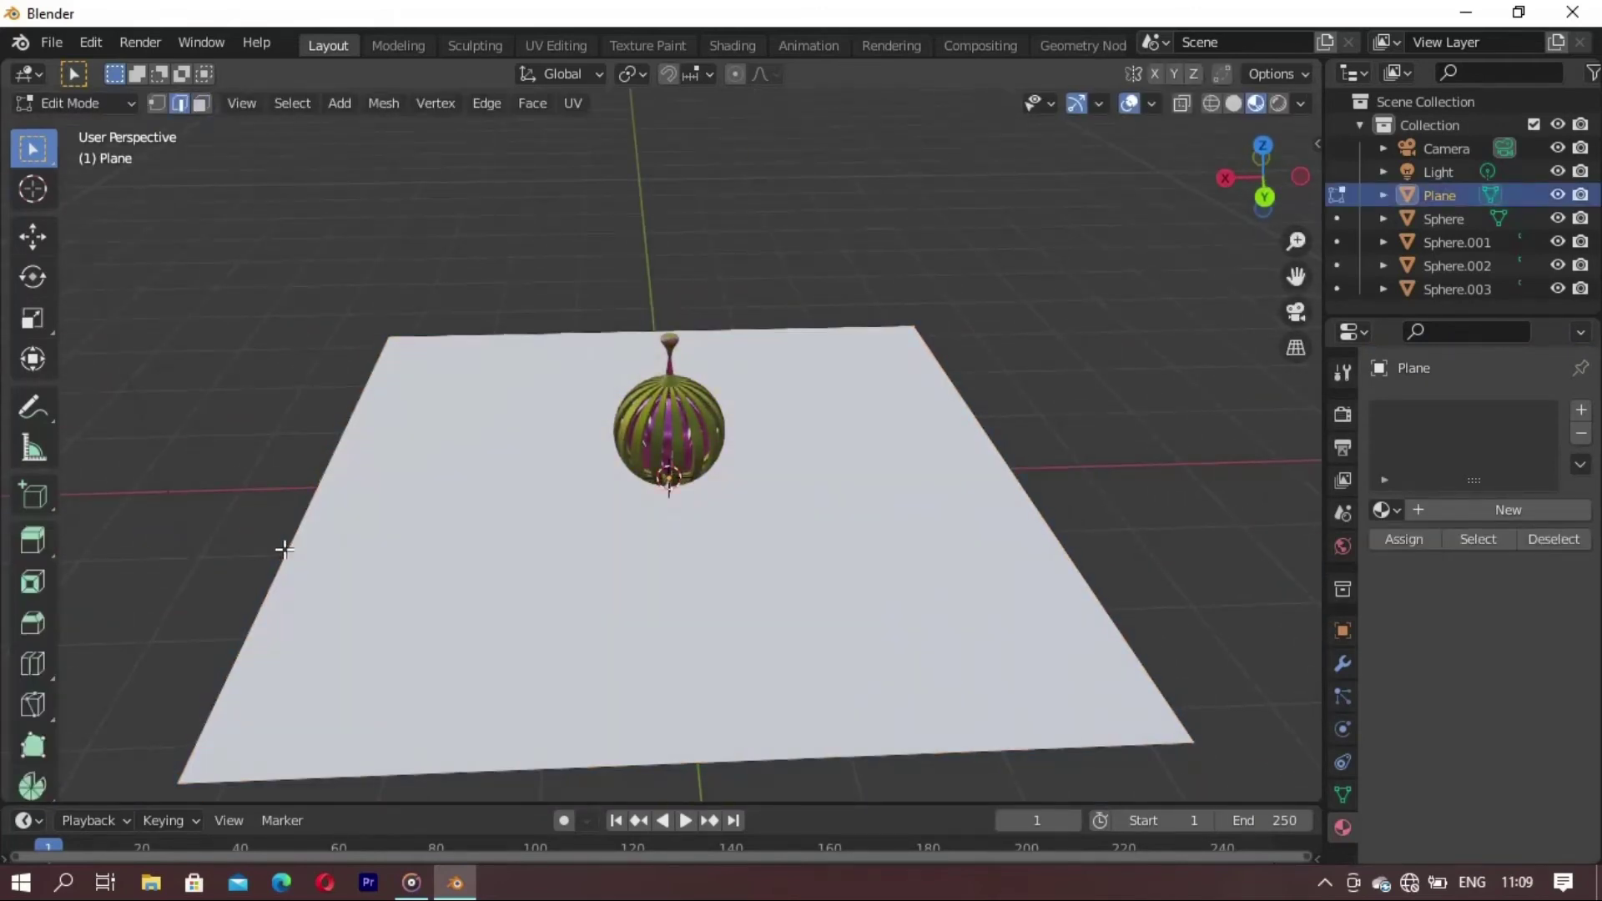
key(g)
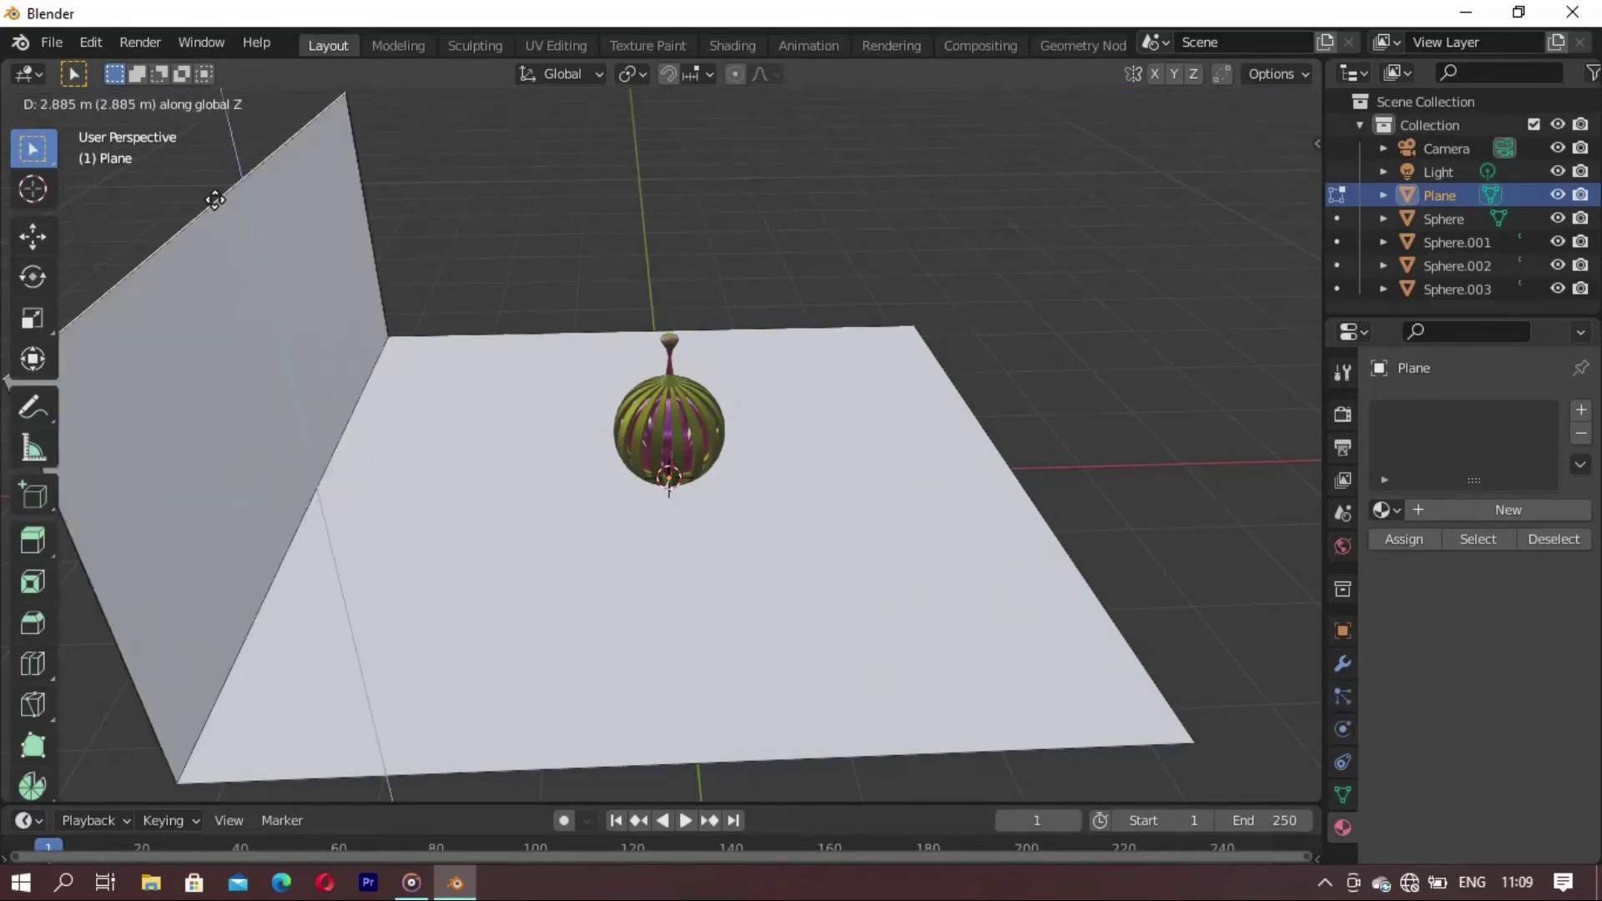
click(211, 197)
scroll(307, 511, down, 3)
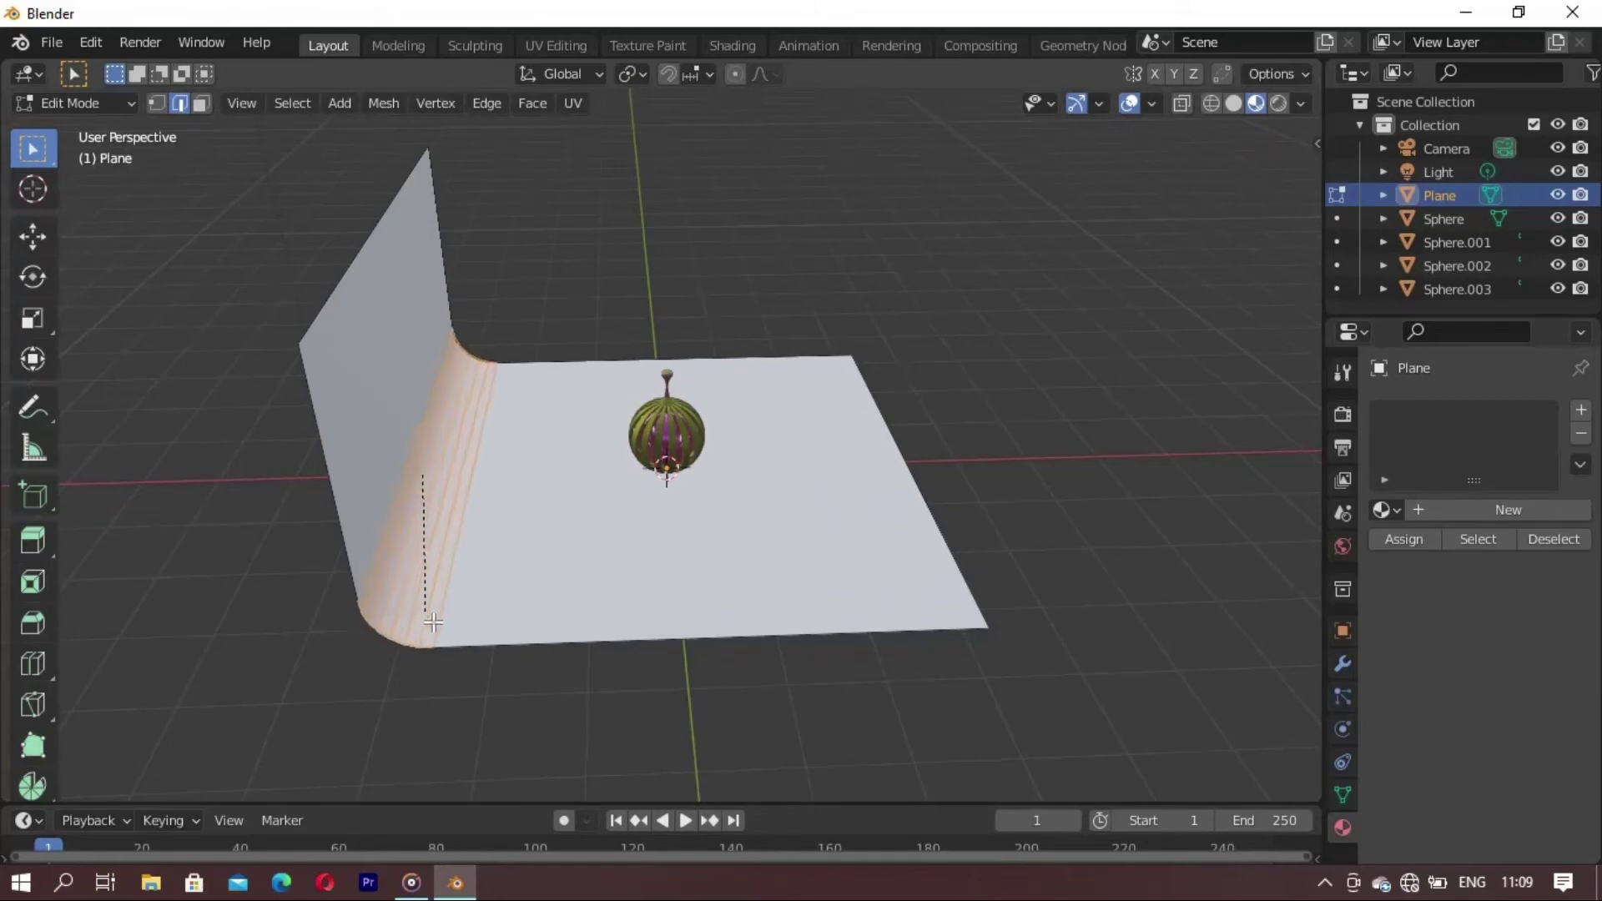
click(484, 657)
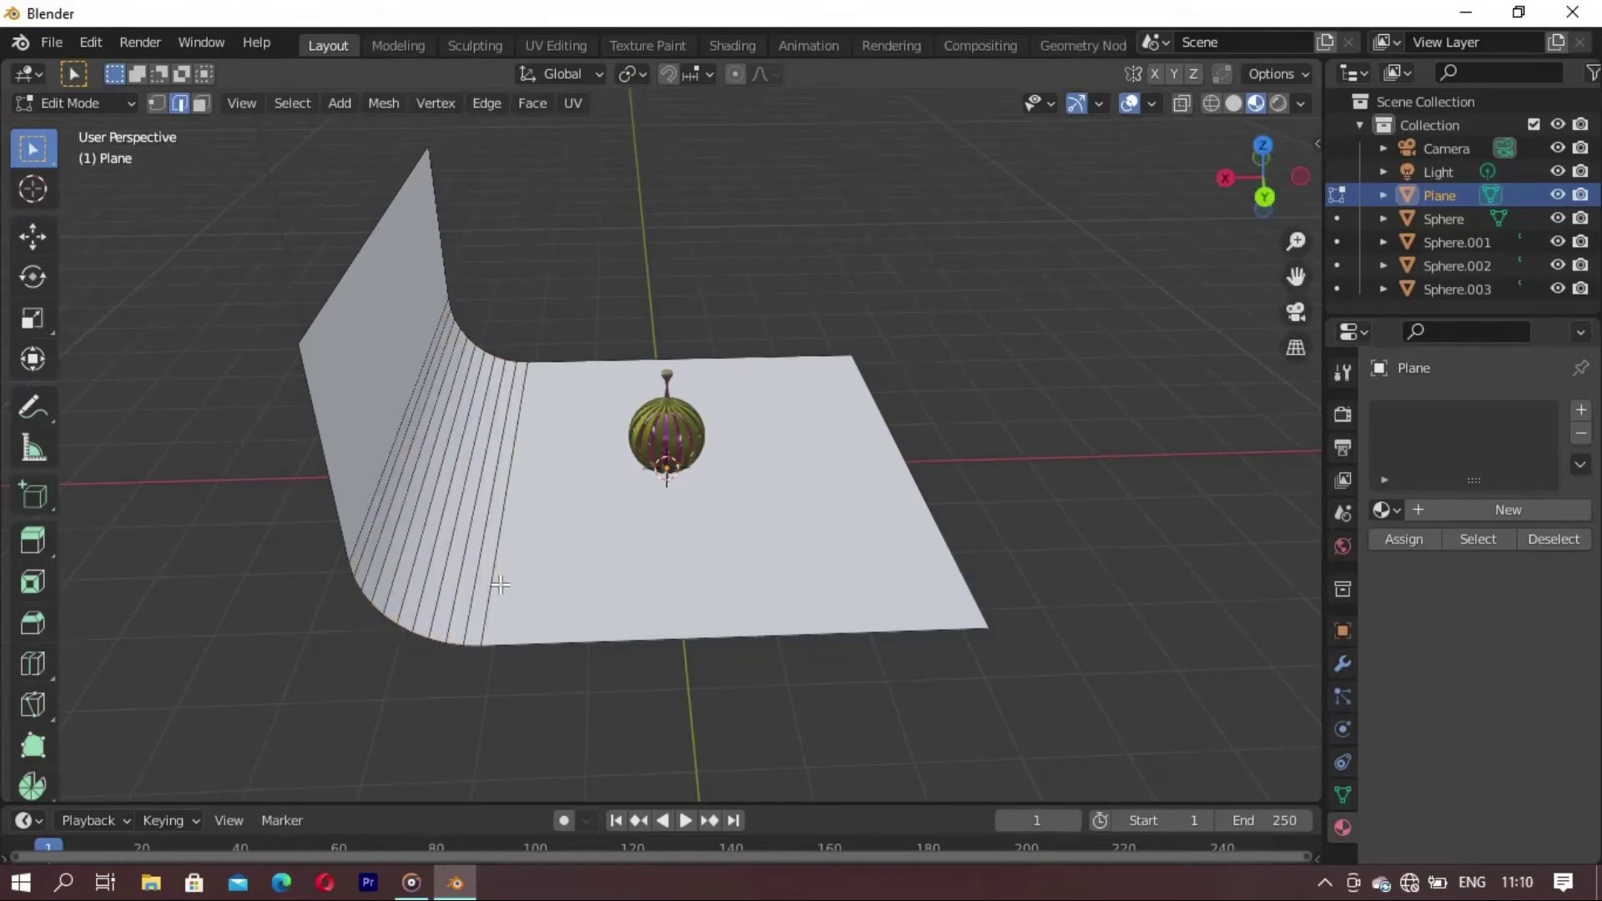
key(Tab)
- Shade the curved backdrop smooth and reselect it
right_click(733, 492)
click(761, 434)
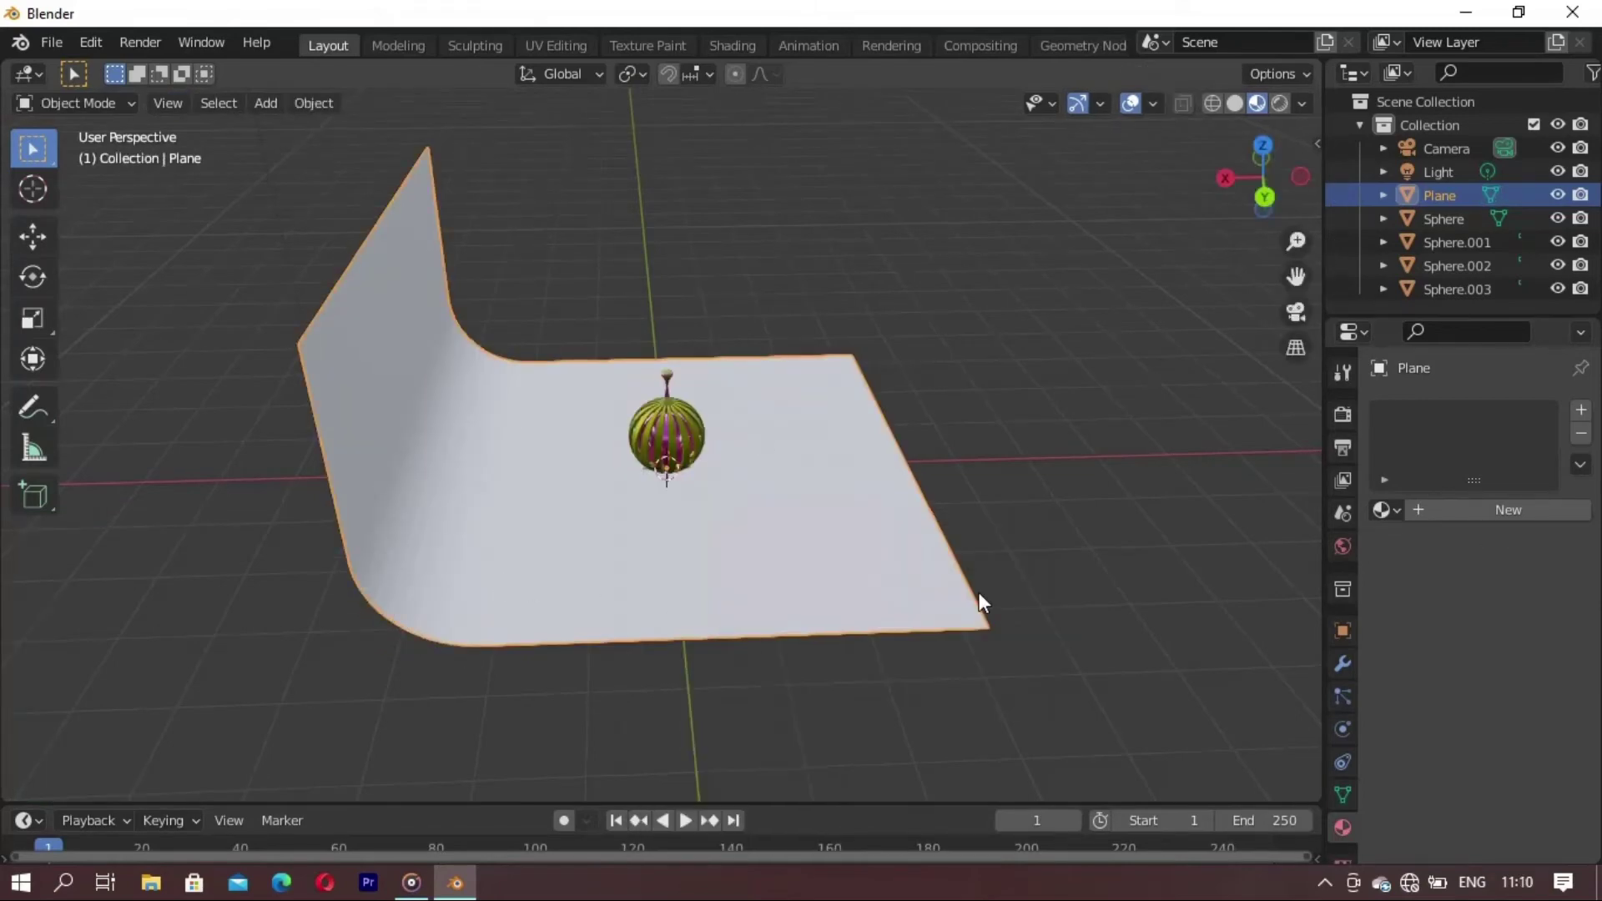
click(978, 592)
mouse_move(978, 592)
middle_down()
mouse_move(870, 616)
mouse_move(749, 549)
mouse_move(929, 569)
middle_up()
click(930, 570)
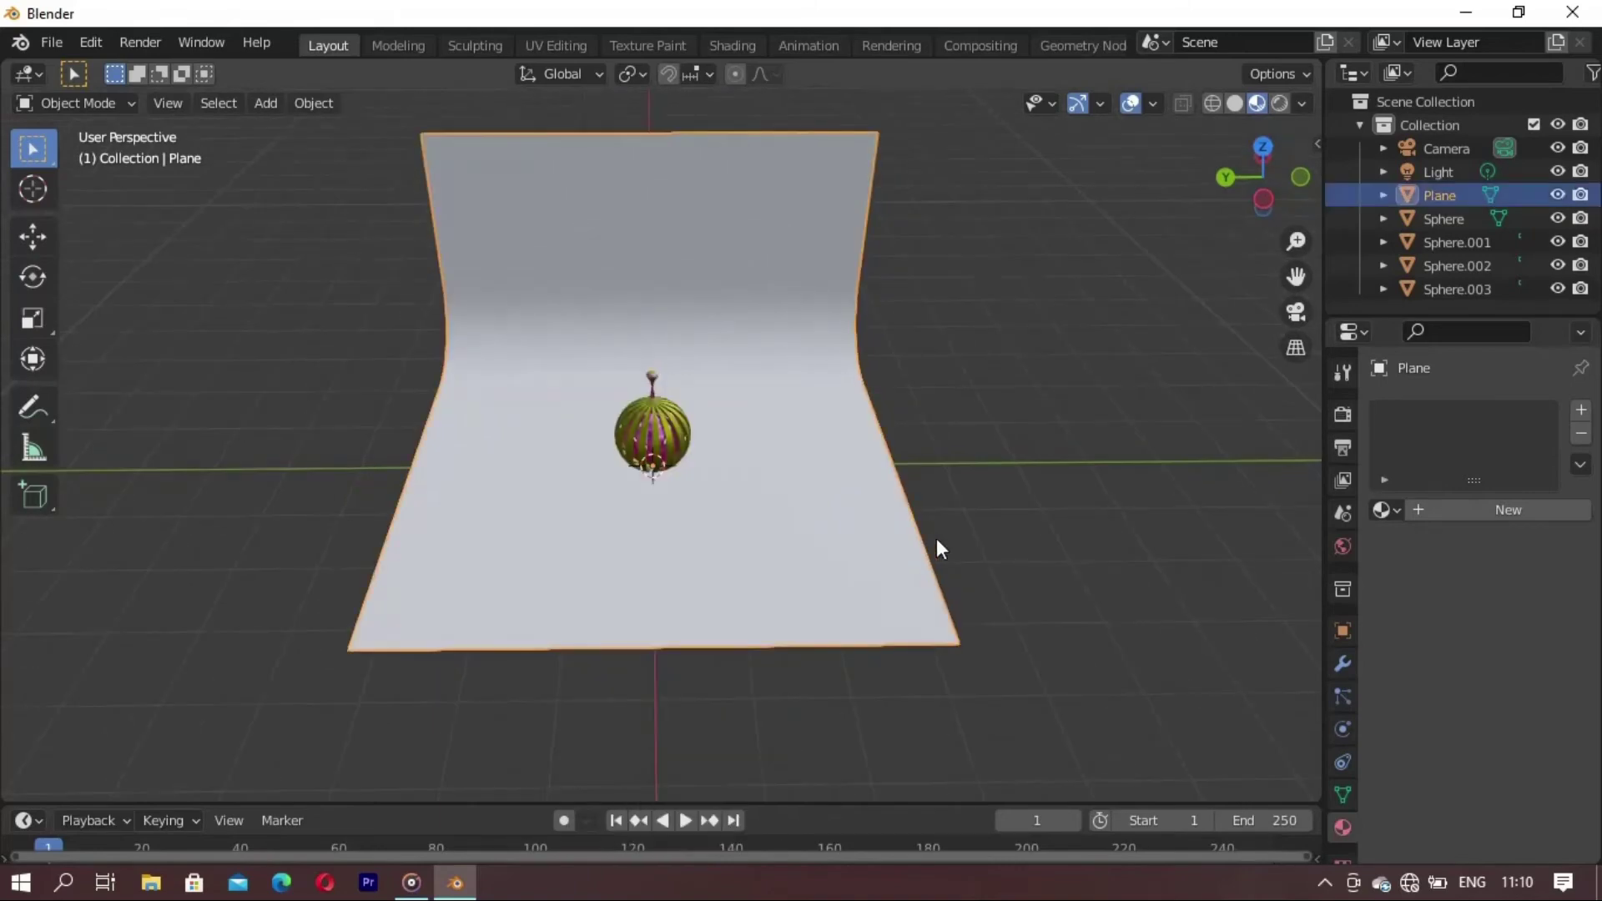
click(729, 44)
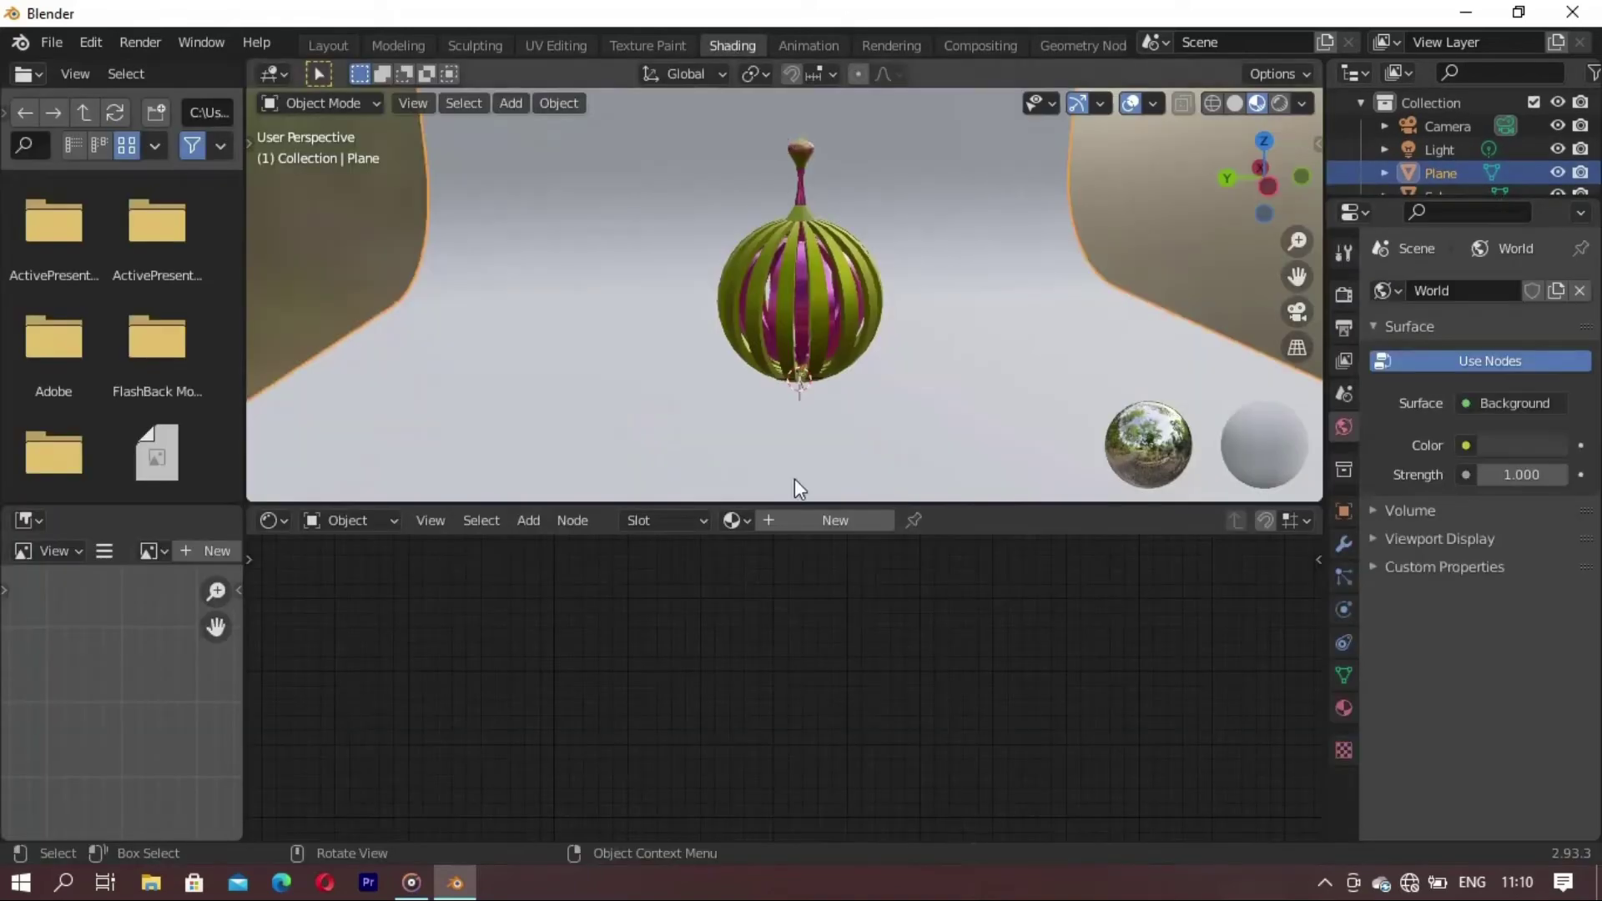
- Give the backdrop a new material named gh with a near-black dark red base colour
click(783, 518)
click(931, 522)
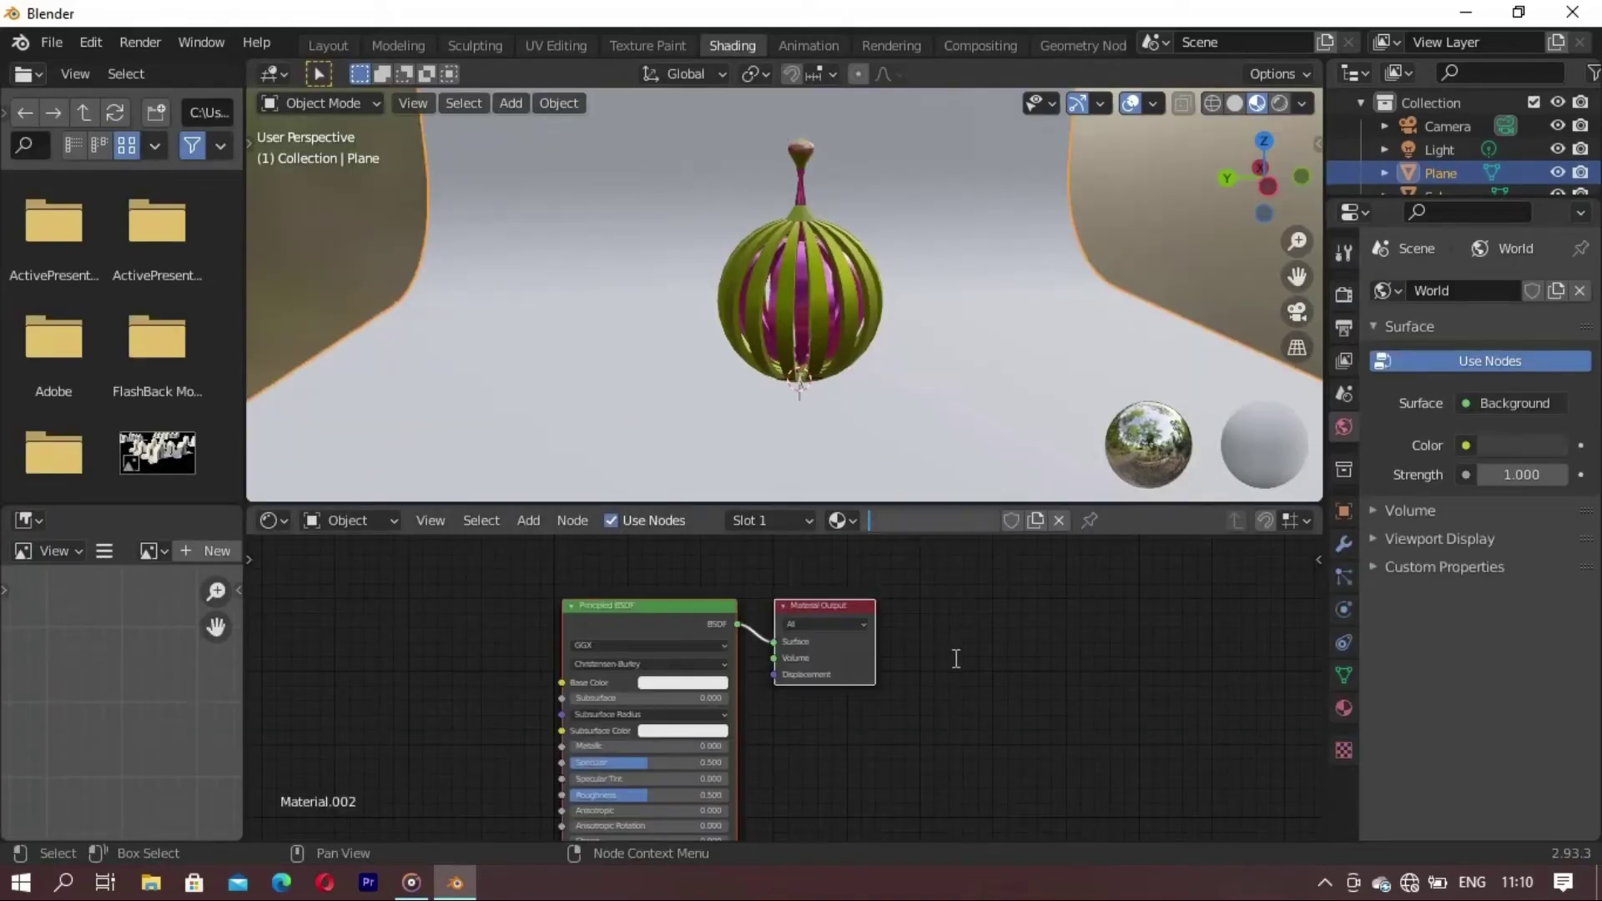
text(gh)
click(673, 682)
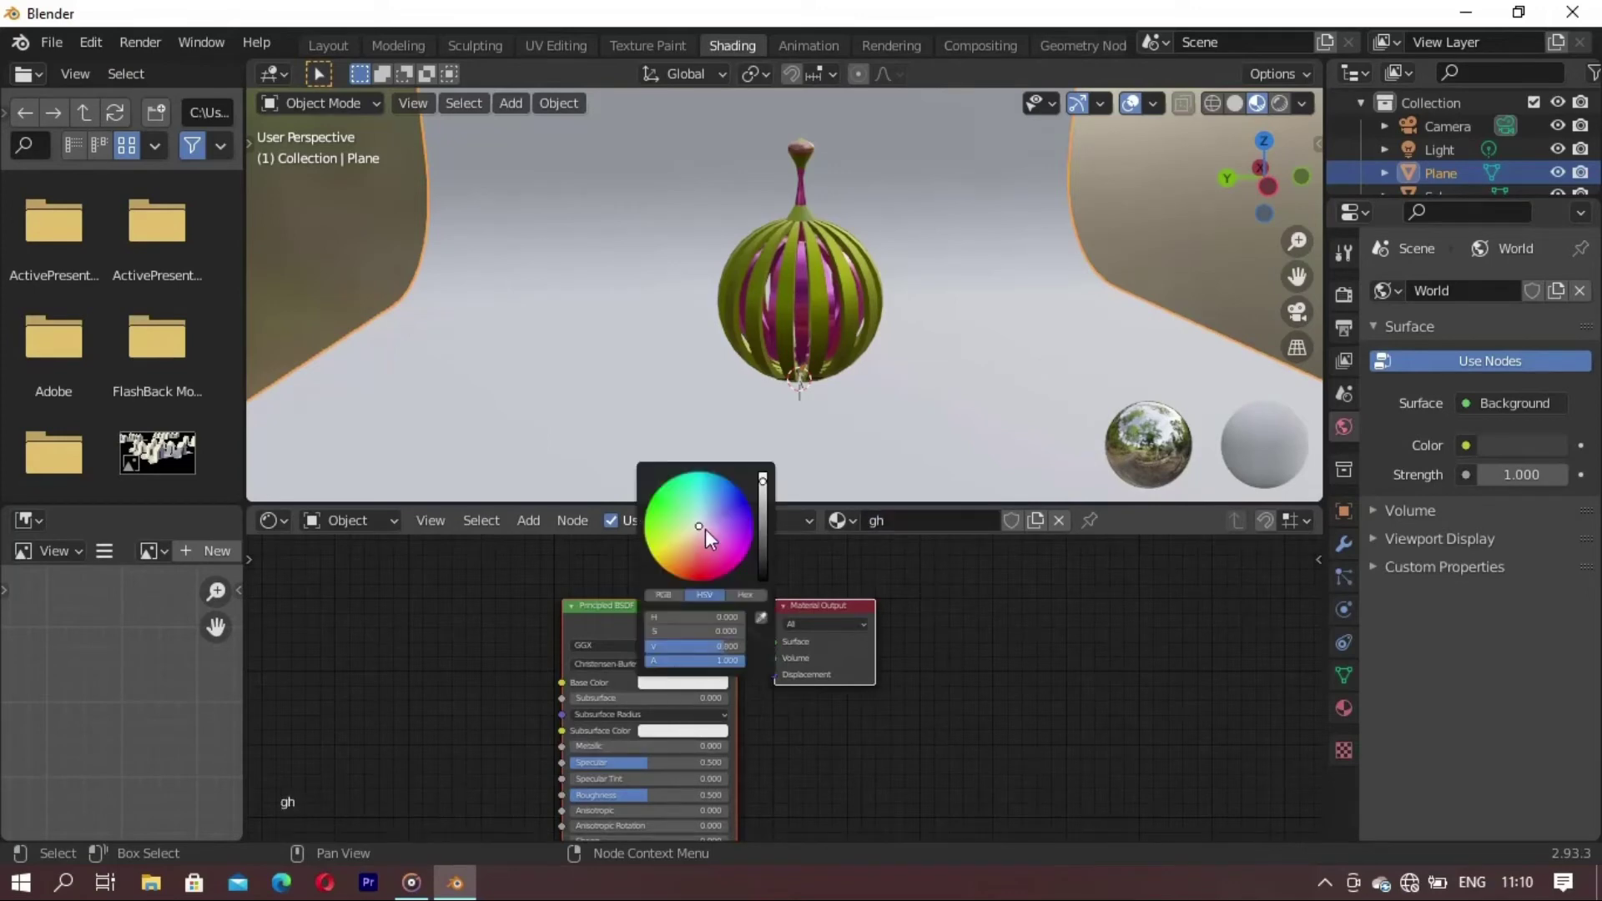
mouse_move(705, 529)
mouse_down()
mouse_move(717, 533)
mouse_move(670, 554)
mouse_move(704, 584)
mouse_up()
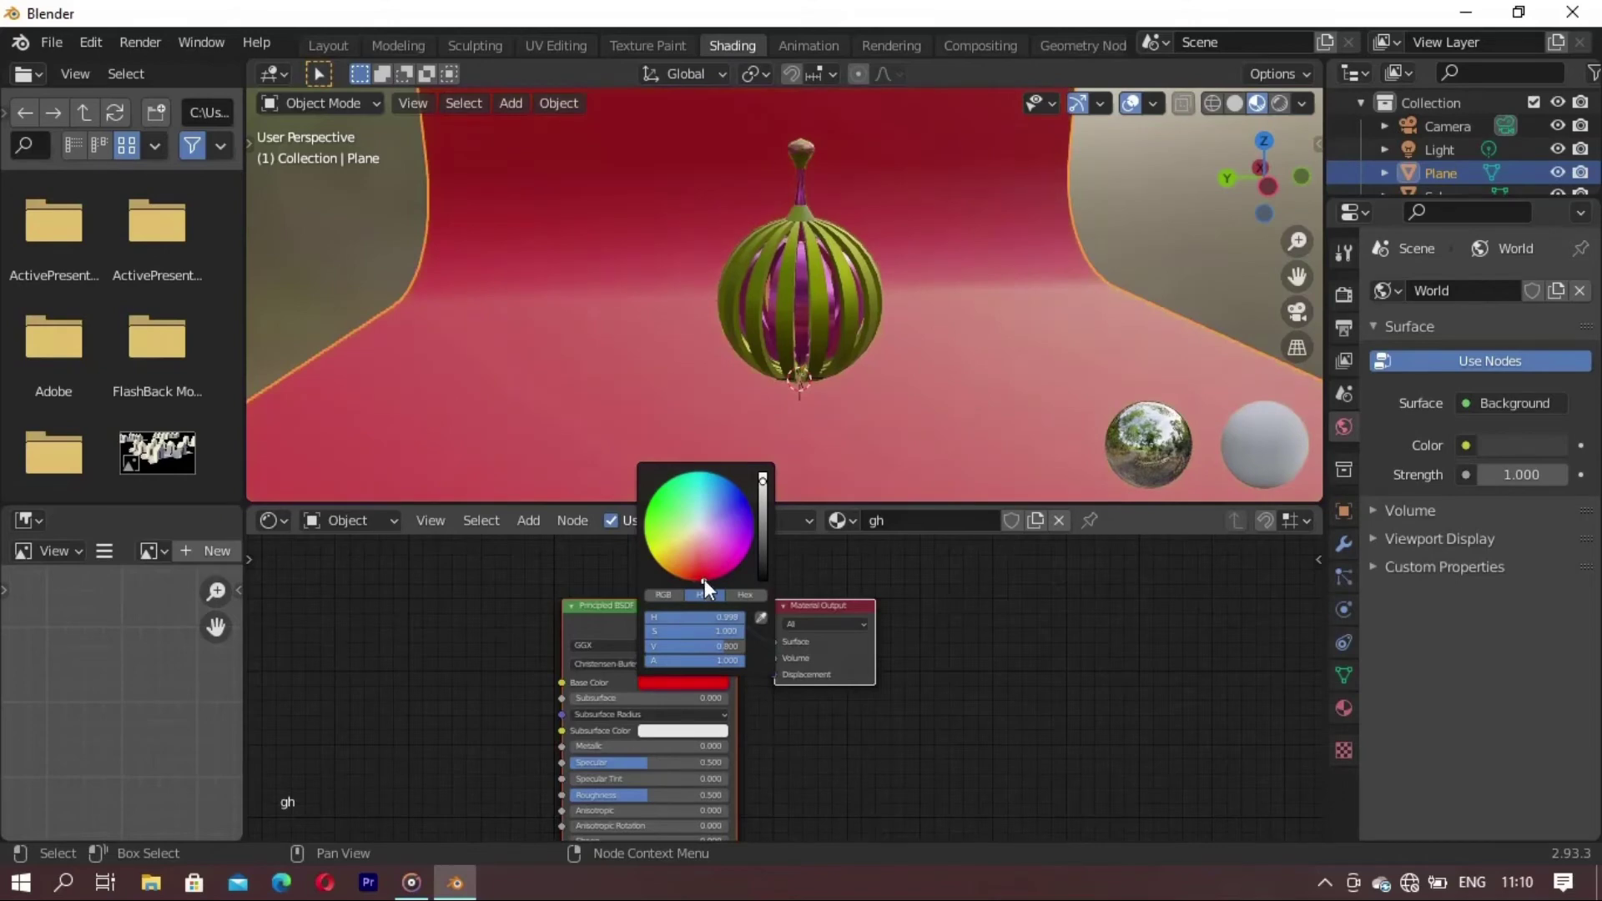
drag(763, 488, 778, 576)
mouse_move(734, 450)
middle_down()
mouse_move(668, 351)
mouse_move(869, 287)
mouse_move(806, 331)
mouse_move(918, 182)
mouse_move(909, 292)
mouse_move(718, 330)
mouse_move(819, 282)
mouse_move(794, 308)
mouse_move(711, 321)
mouse_move(797, 321)
middle_up()
click(1279, 103)
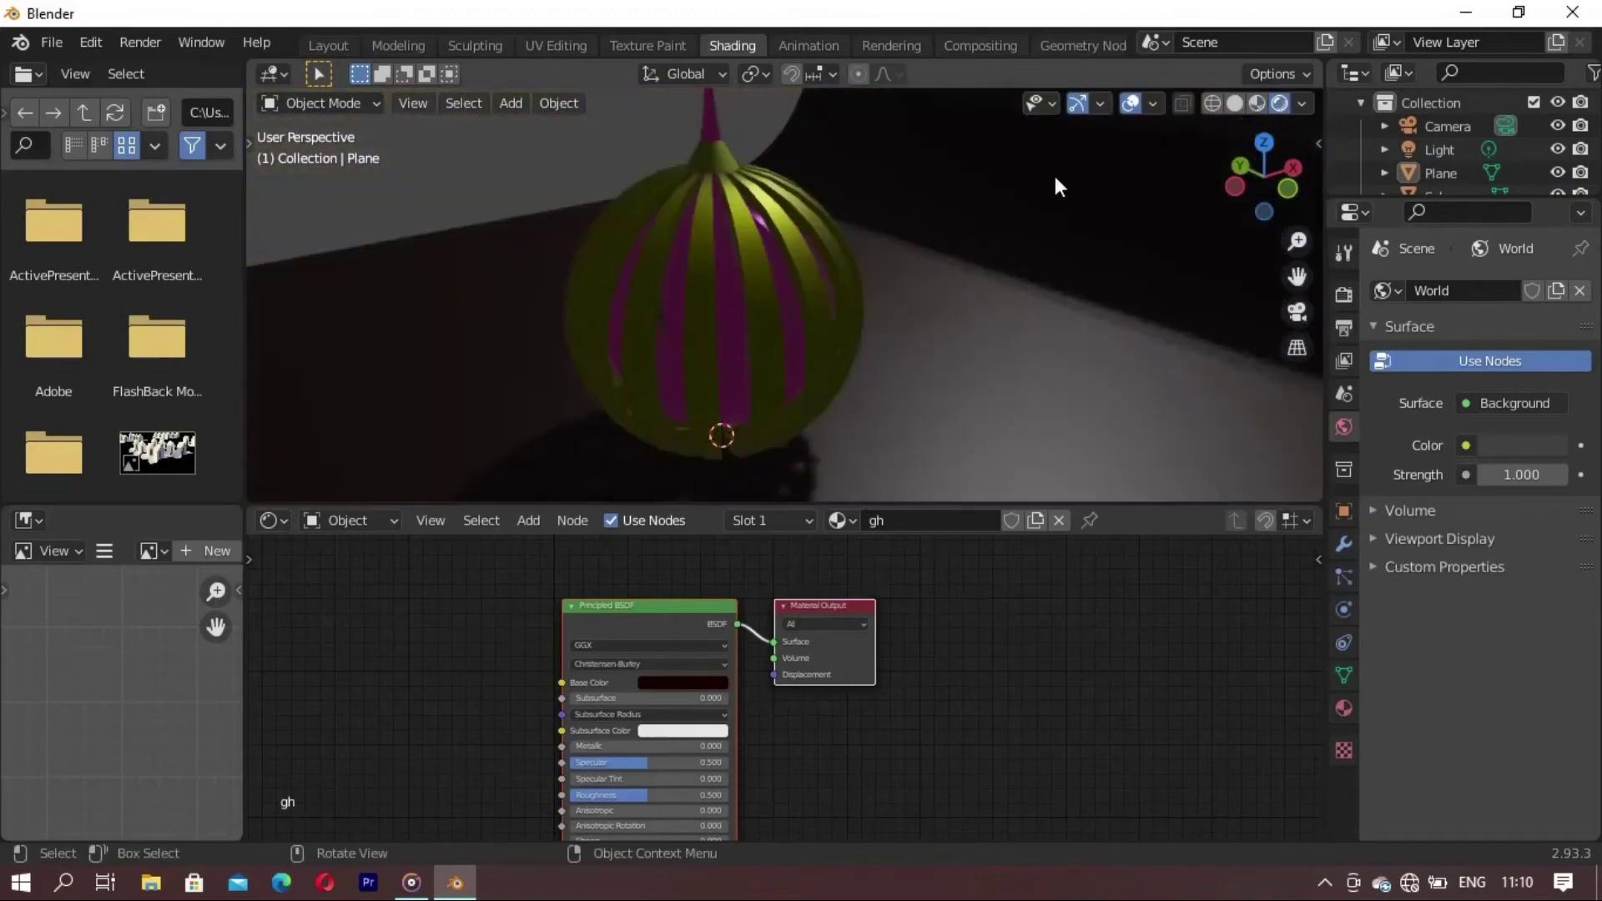
mouse_move(1054, 177)
middle_down()
mouse_move(644, 304)
mouse_move(485, 167)
middle_up()
- Select the point light in rendered Layout view and move it along Z
click(308, 42)
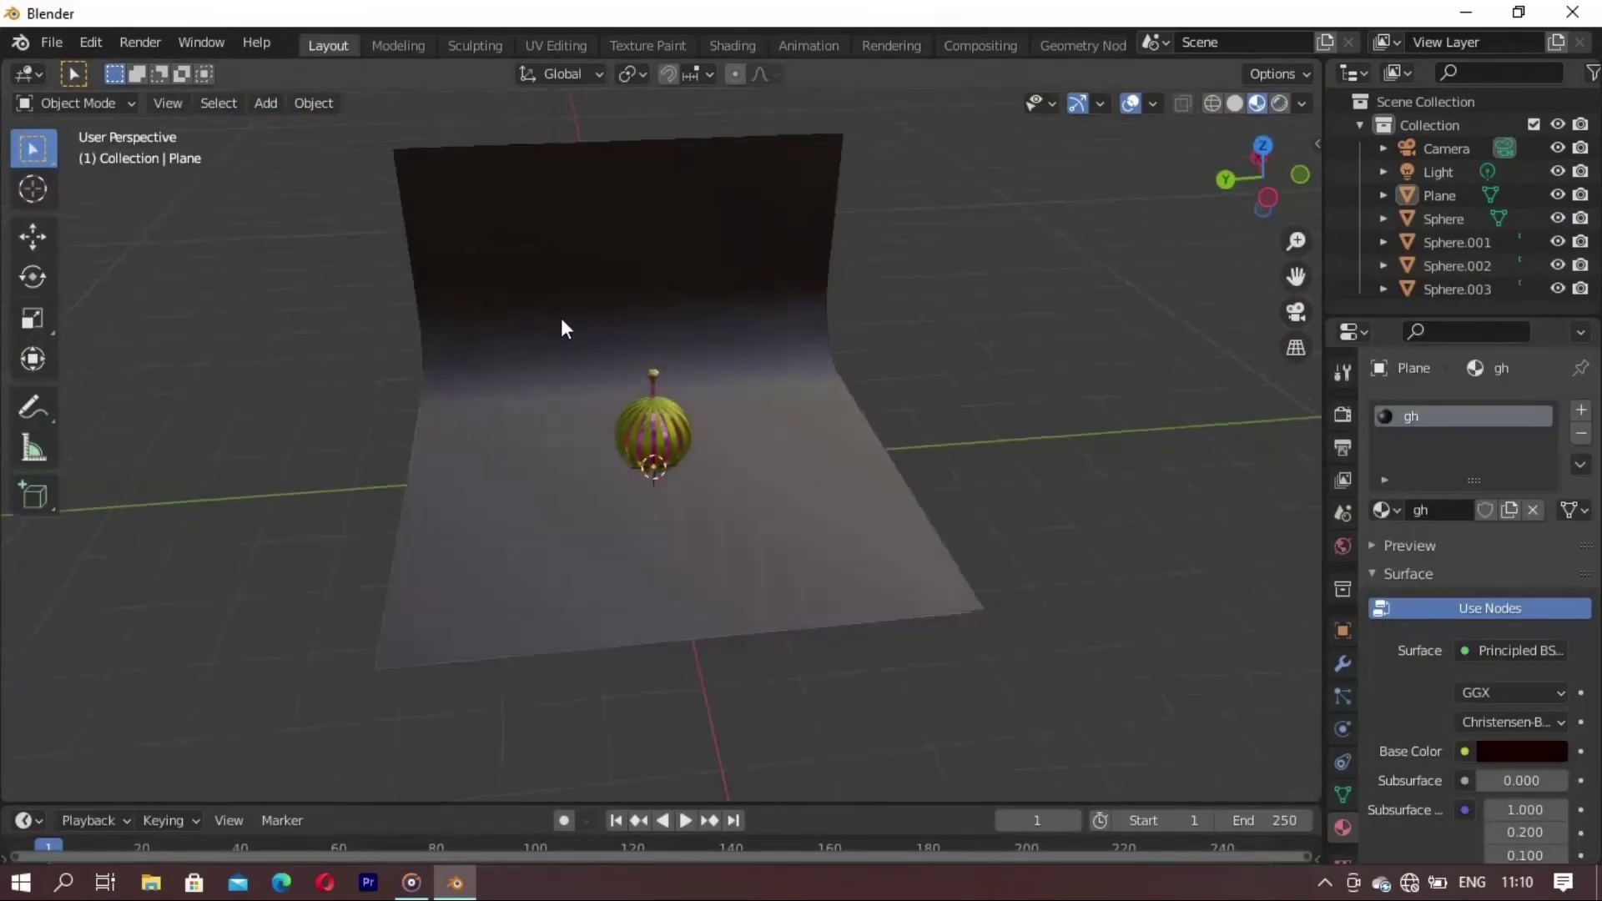
scroll(668, 417, up, 5)
click(1280, 104)
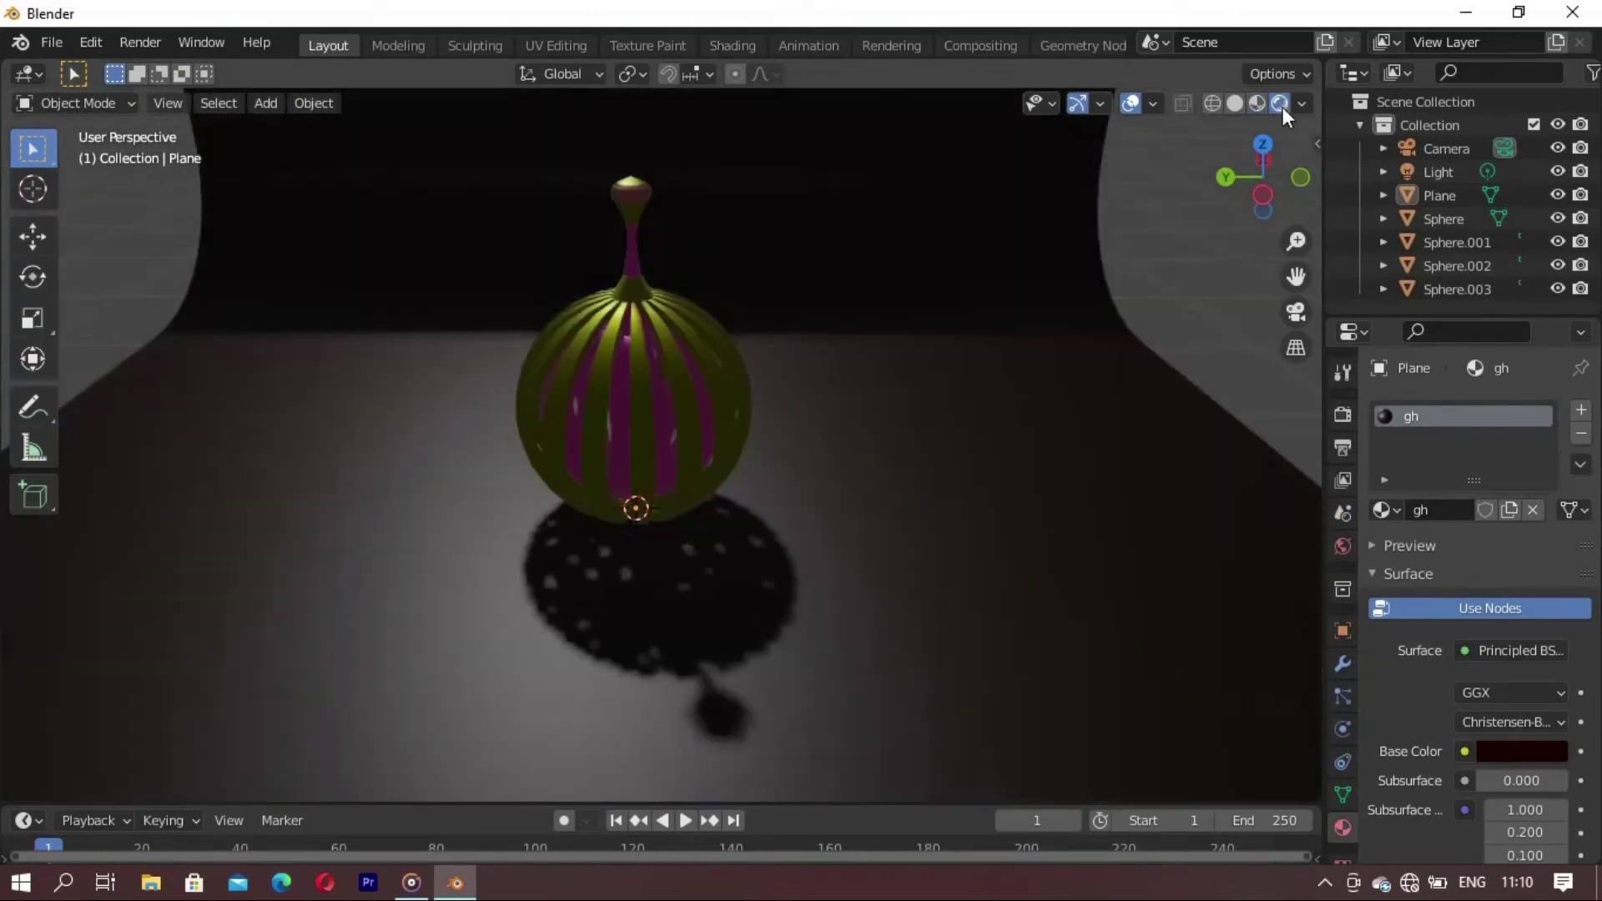
scroll(728, 426, down, 3)
scroll(691, 332, down, 3)
click(606, 115)
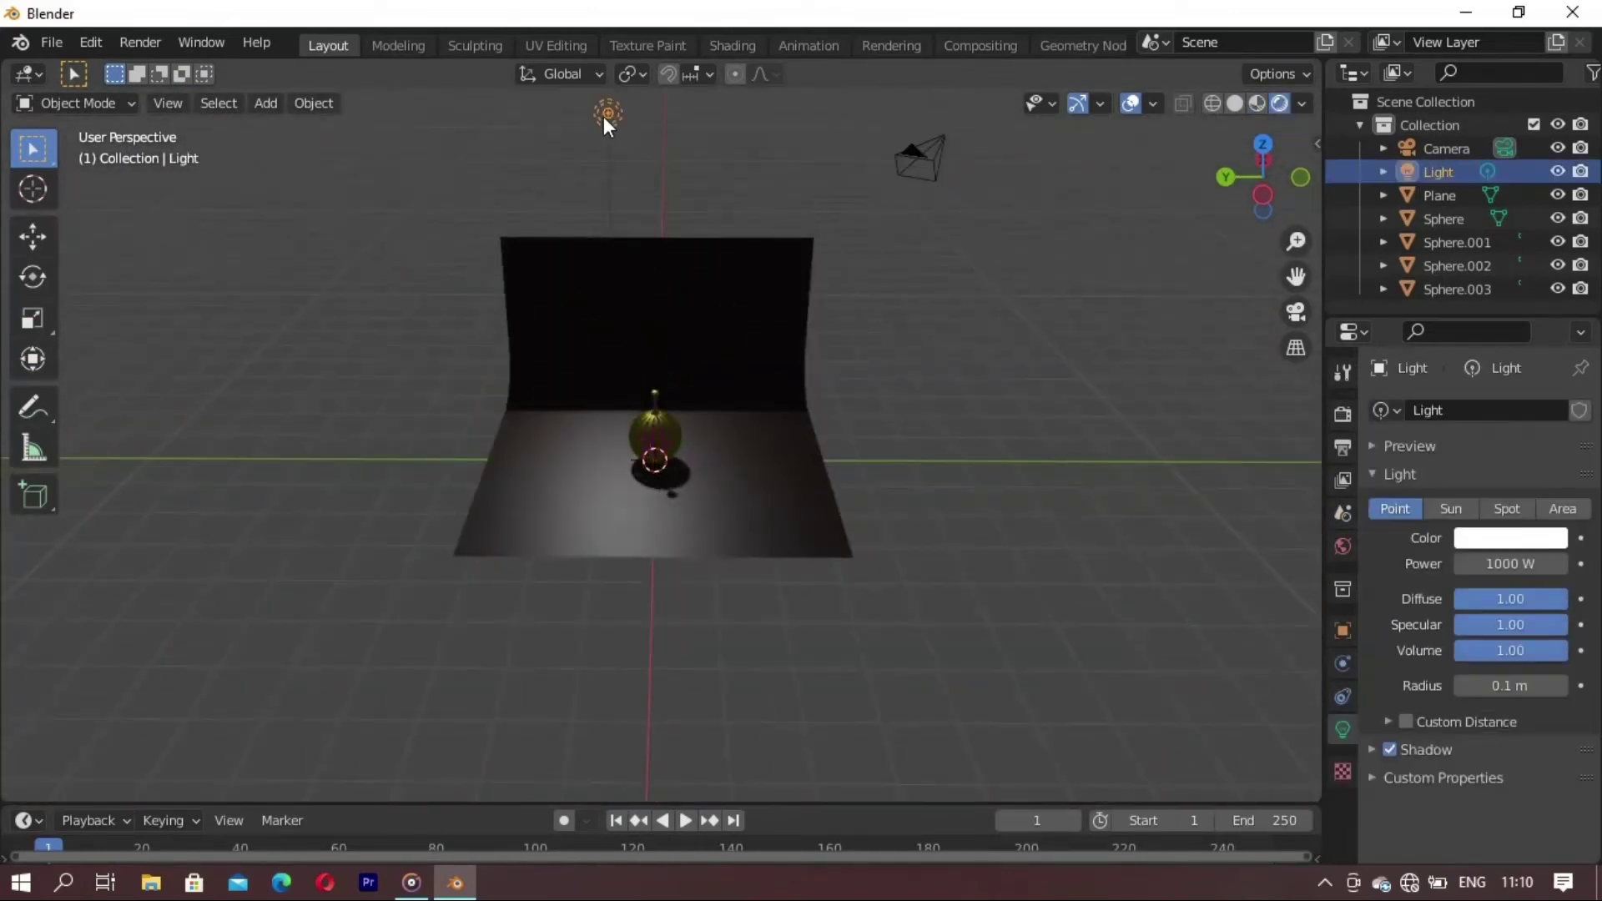
key(g)
key(z)
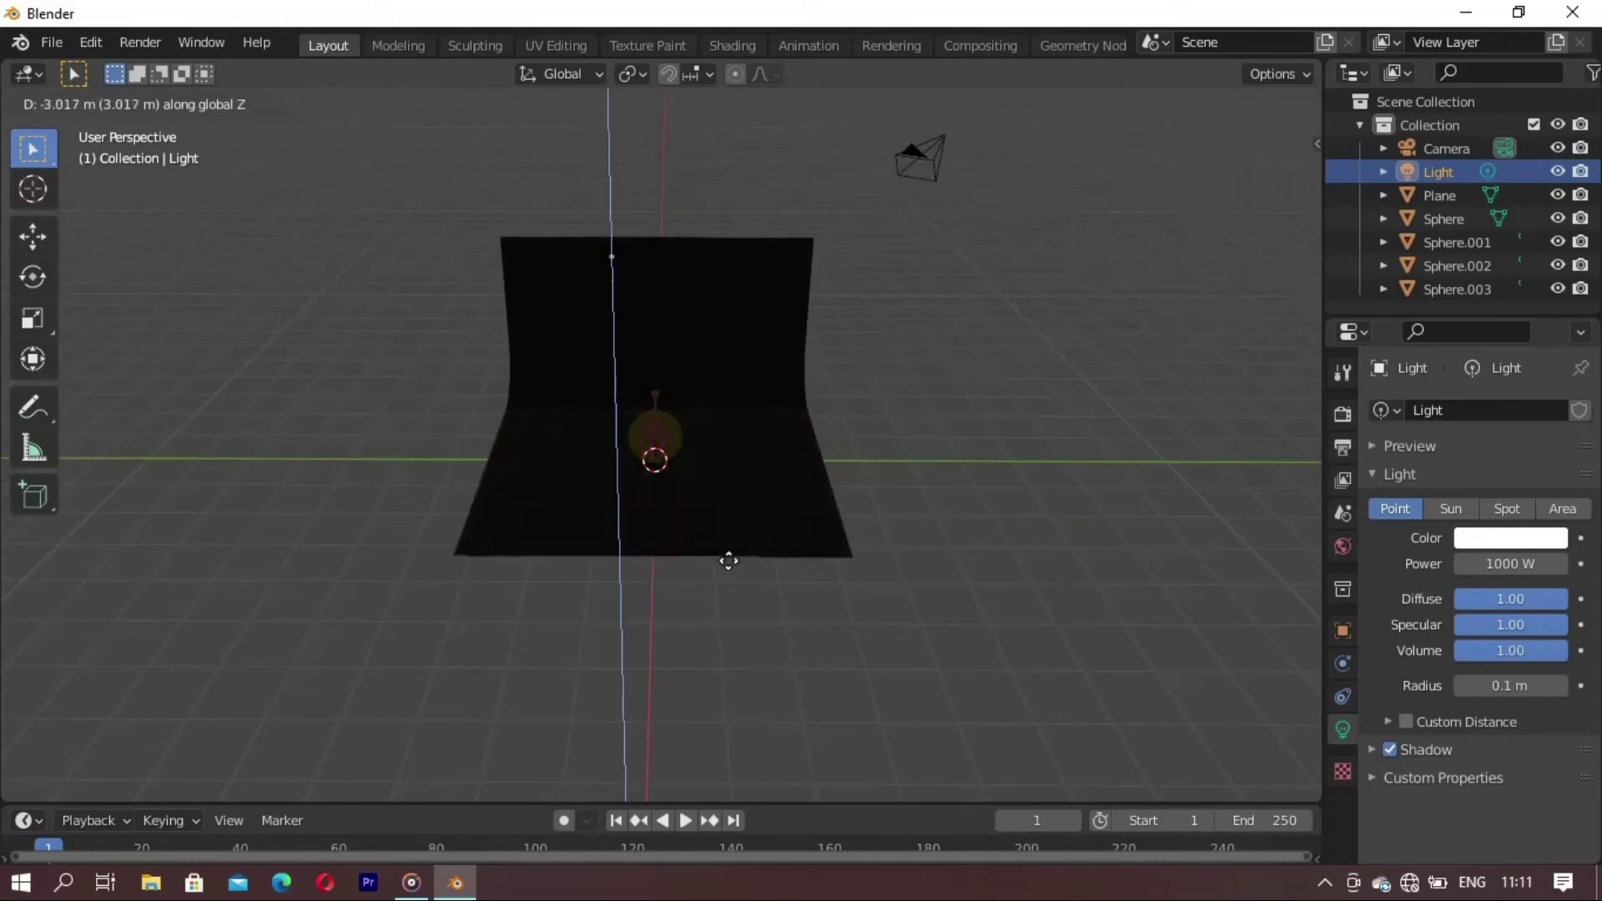
click(747, 616)
- Shift the point light along X and Y toward the sphere
key(g)
key(x)
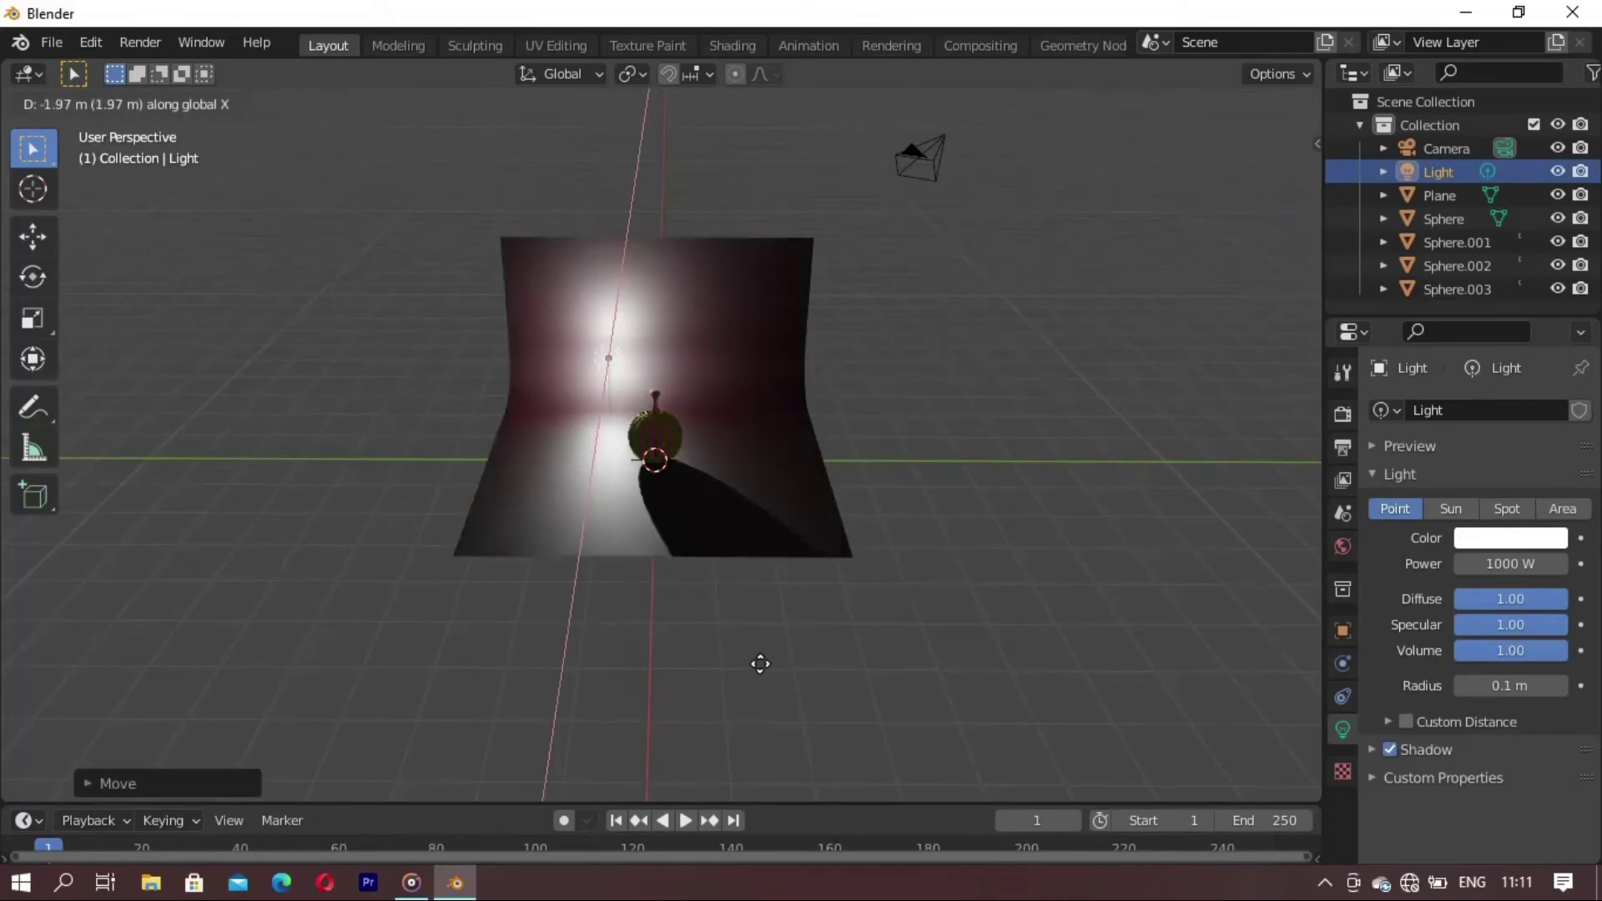
click(779, 718)
scroll(735, 634, up, 3)
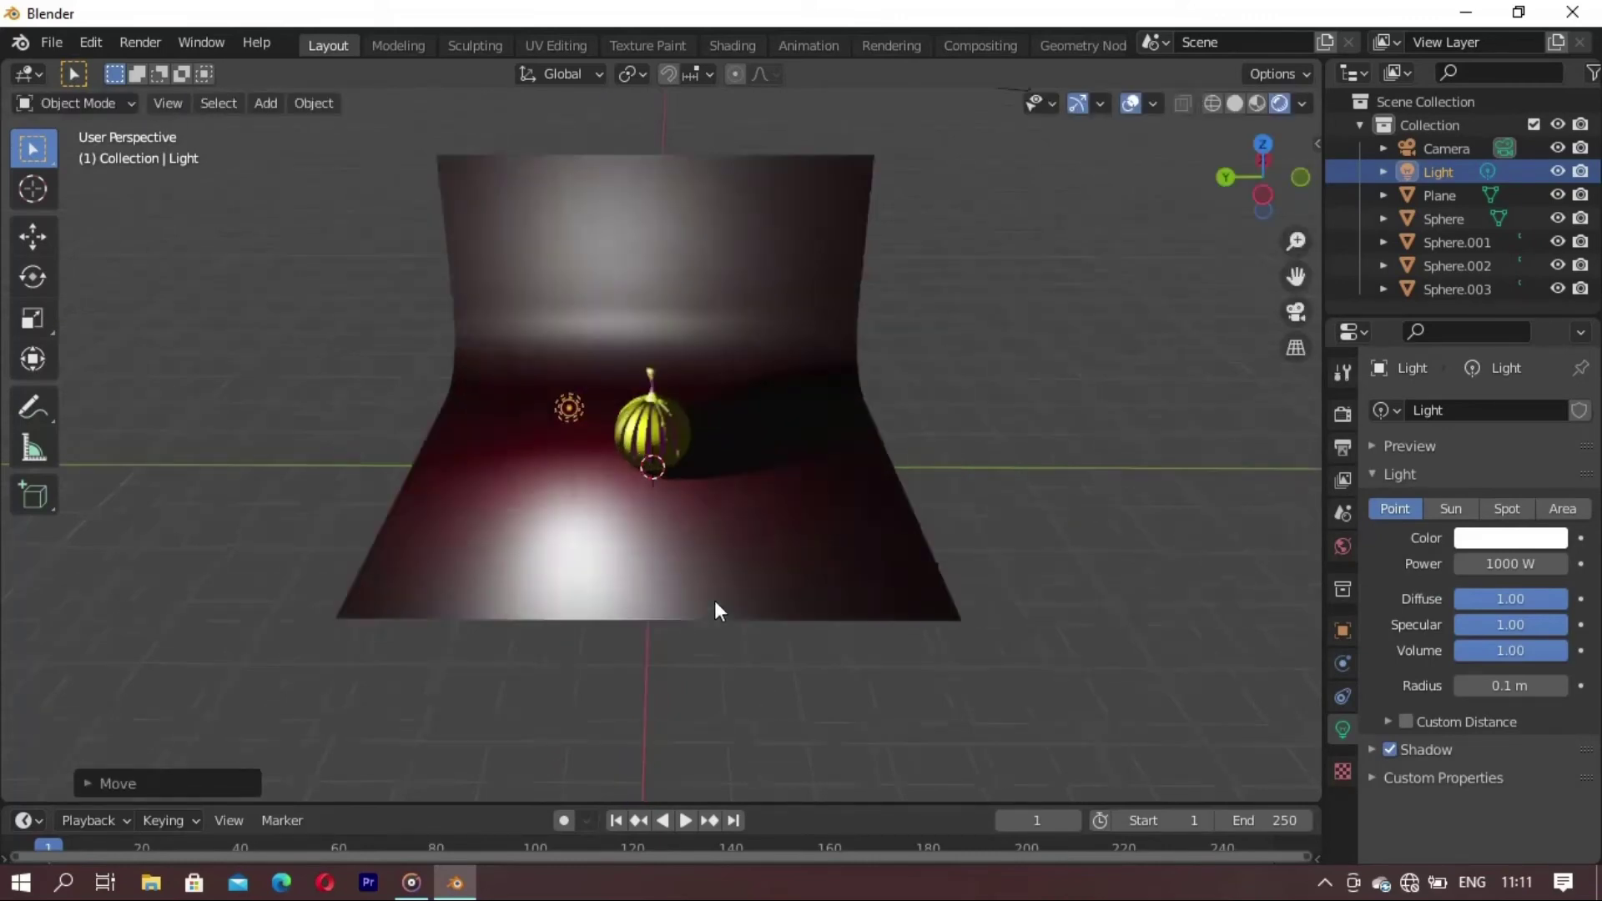
scroll(692, 568, up, 4)
middle_drag(579, 590, 411, 590)
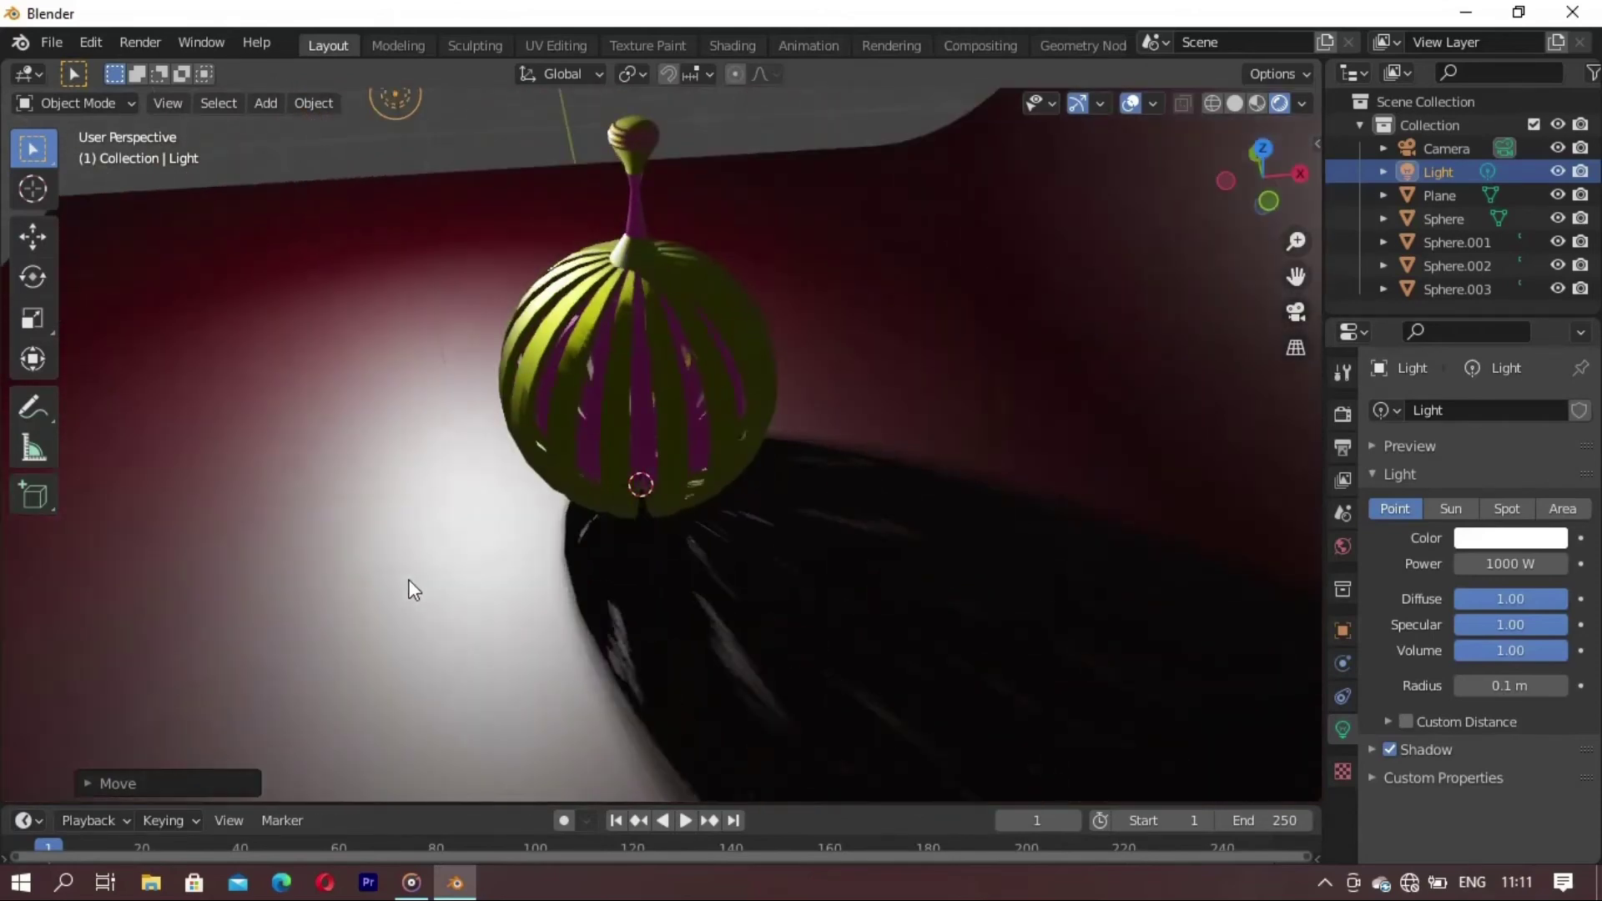
key(g)
key(y)
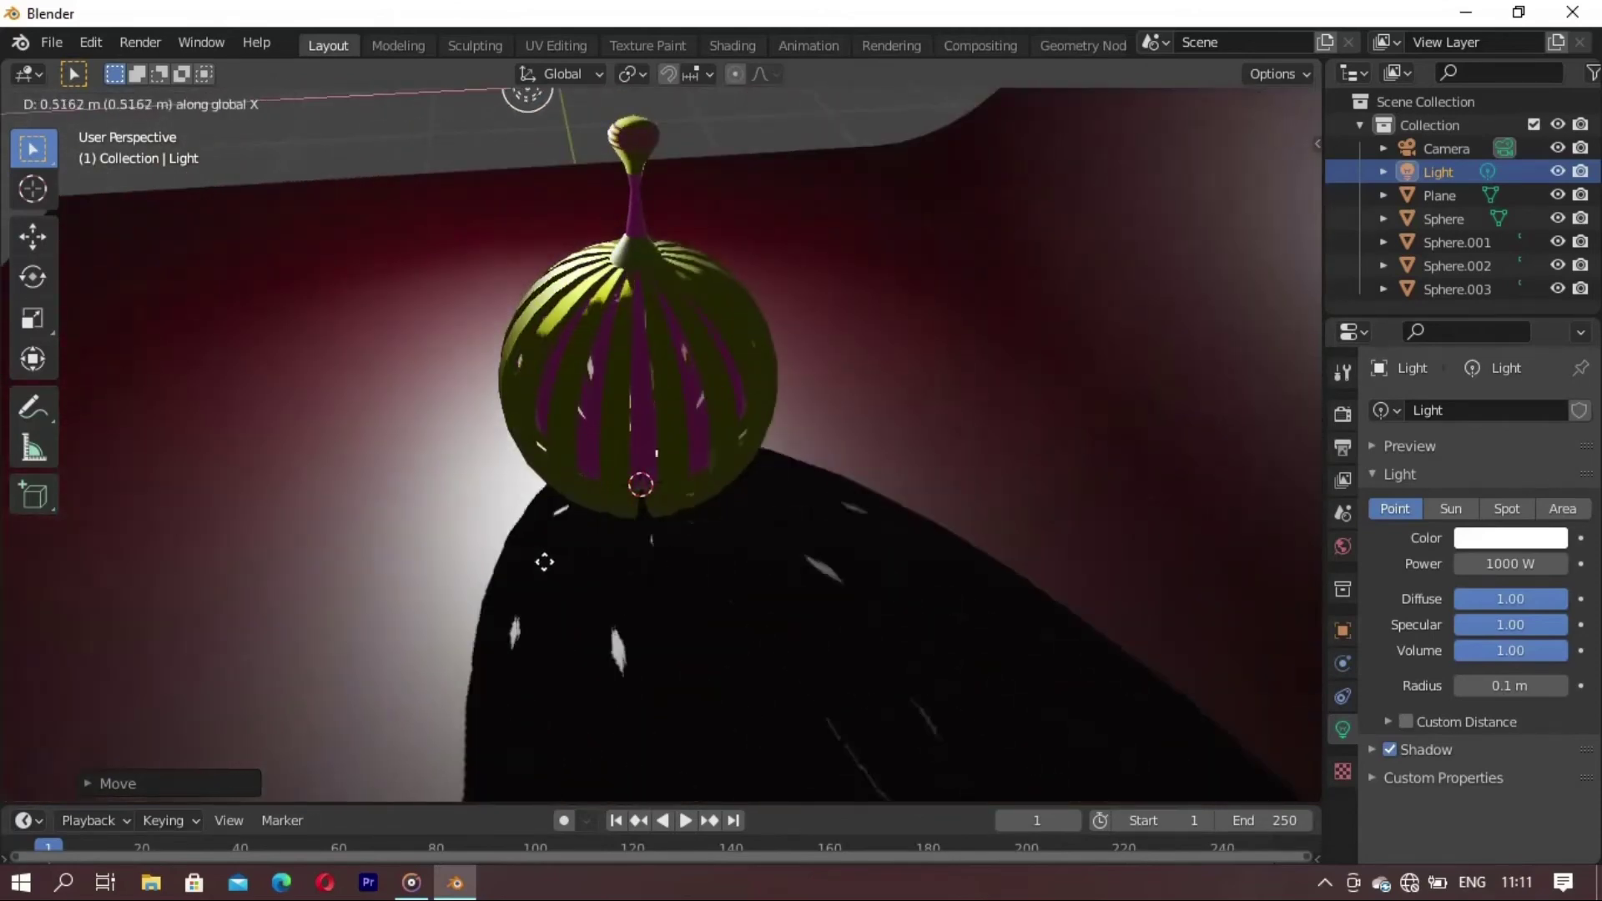
click(588, 544)
- Adjust the light's height and Y position to place it inside the sphere
key(g)
key(z)
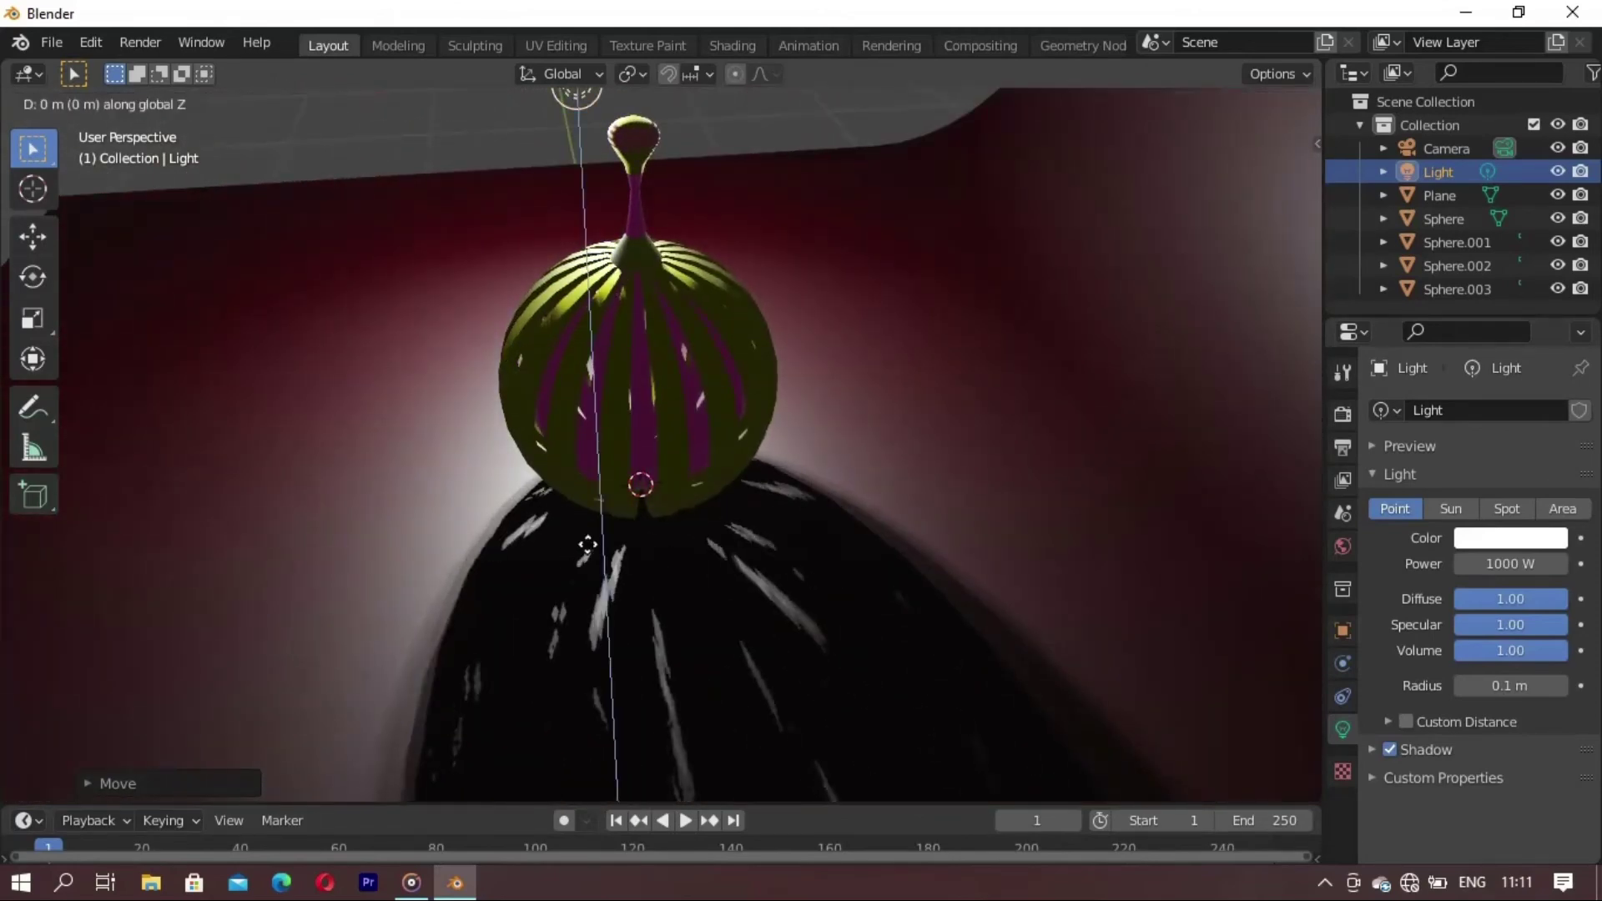
click(634, 693)
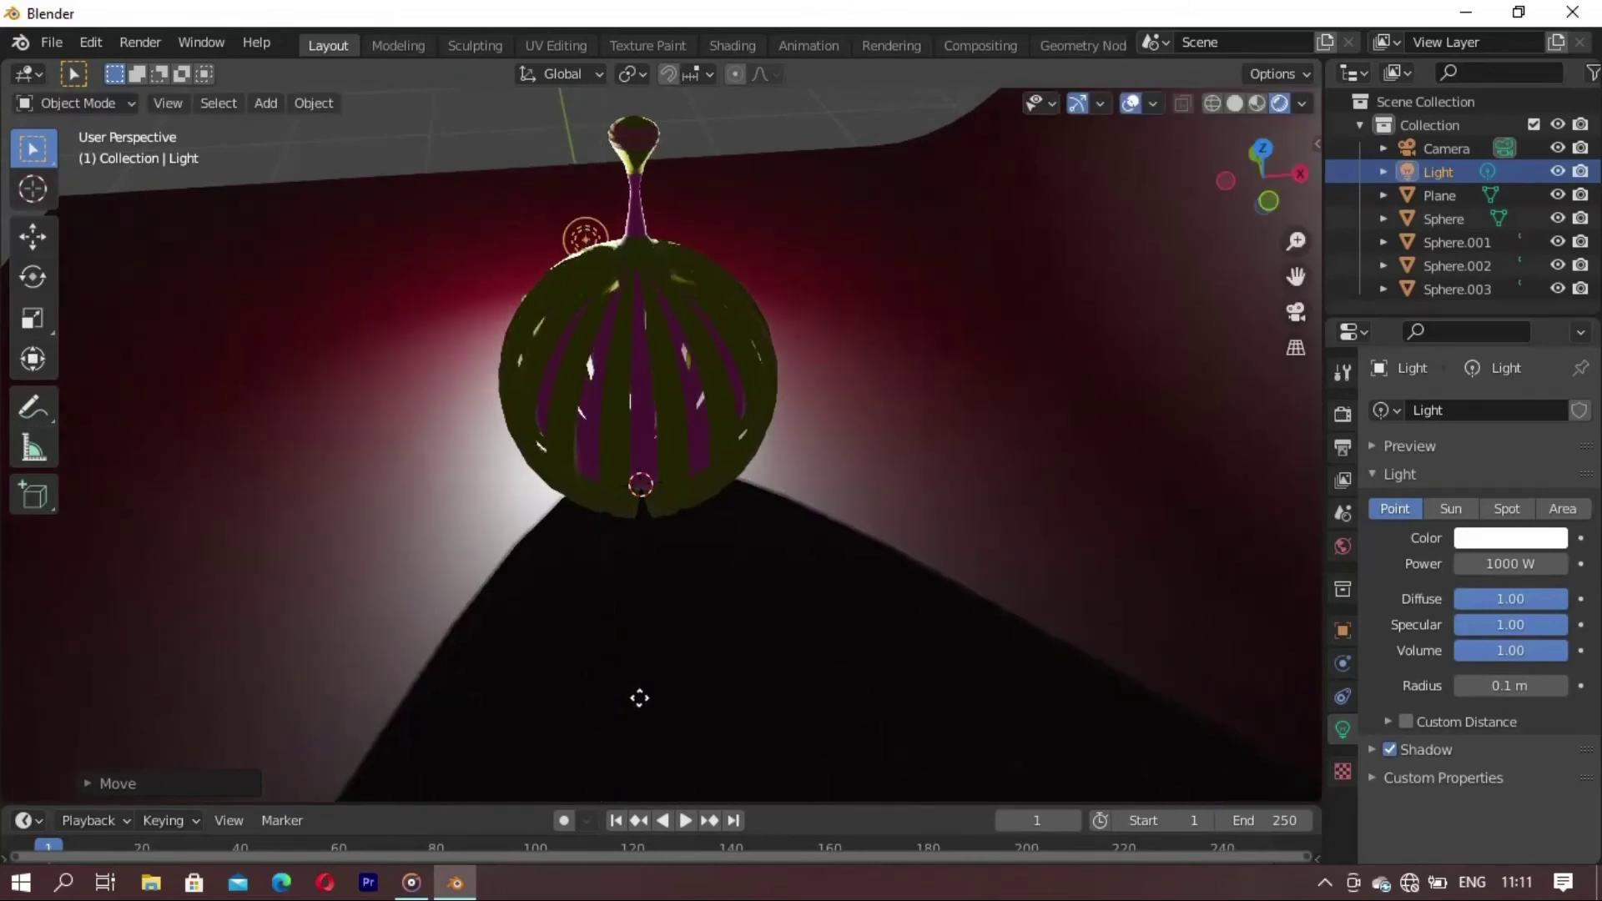
mouse_move(637, 698)
middle_down()
mouse_move(557, 679)
mouse_move(653, 682)
middle_up()
key(g)
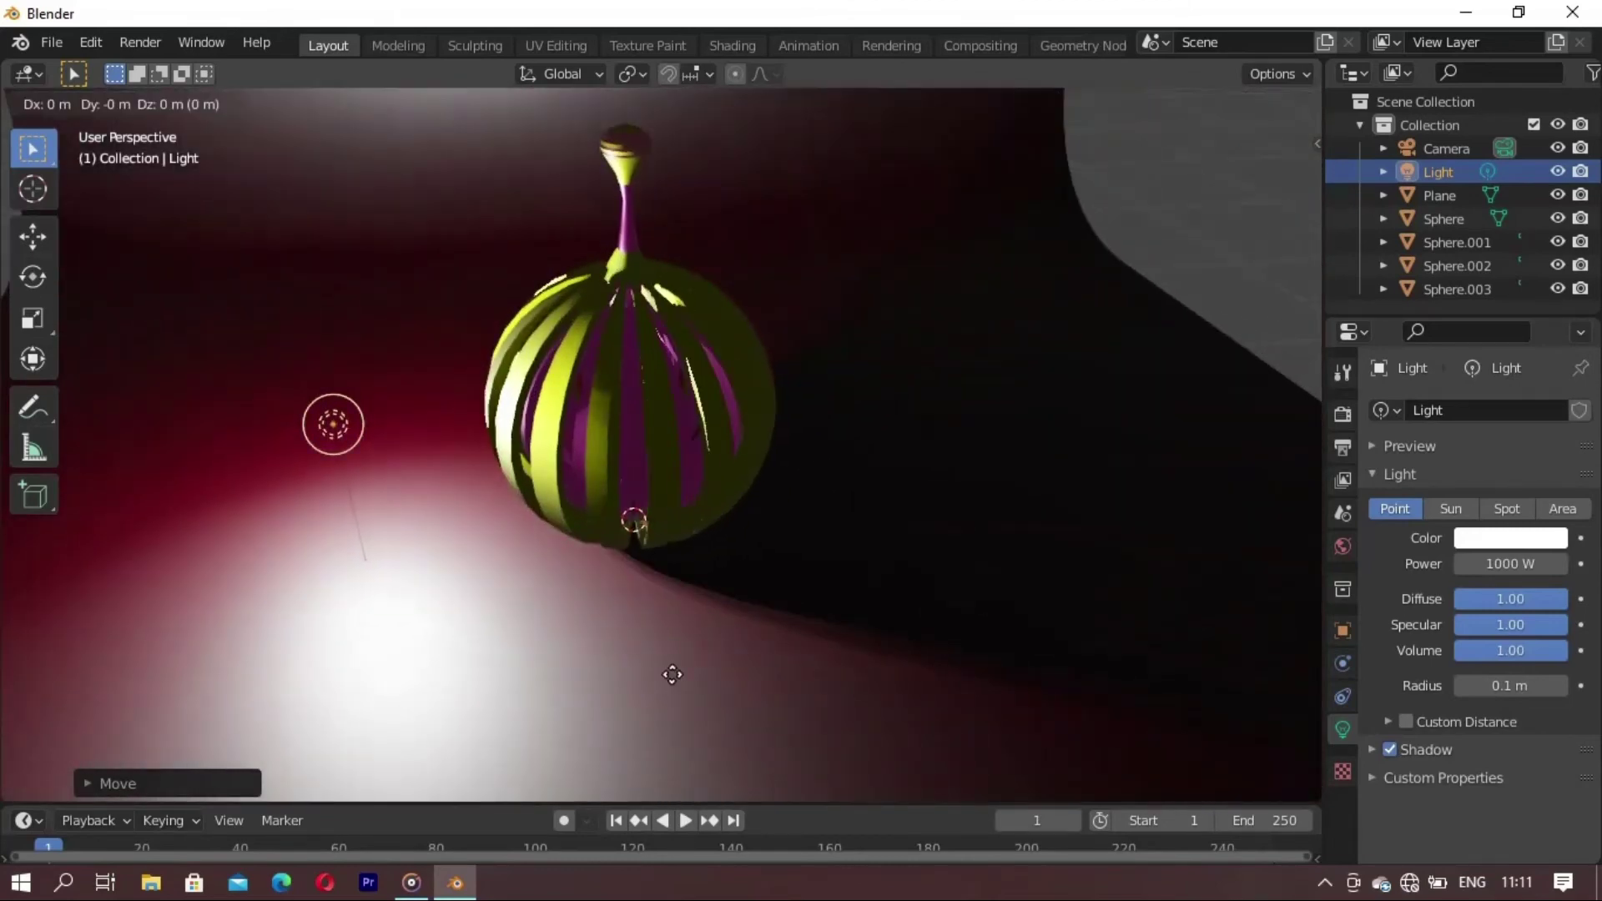
key(y)
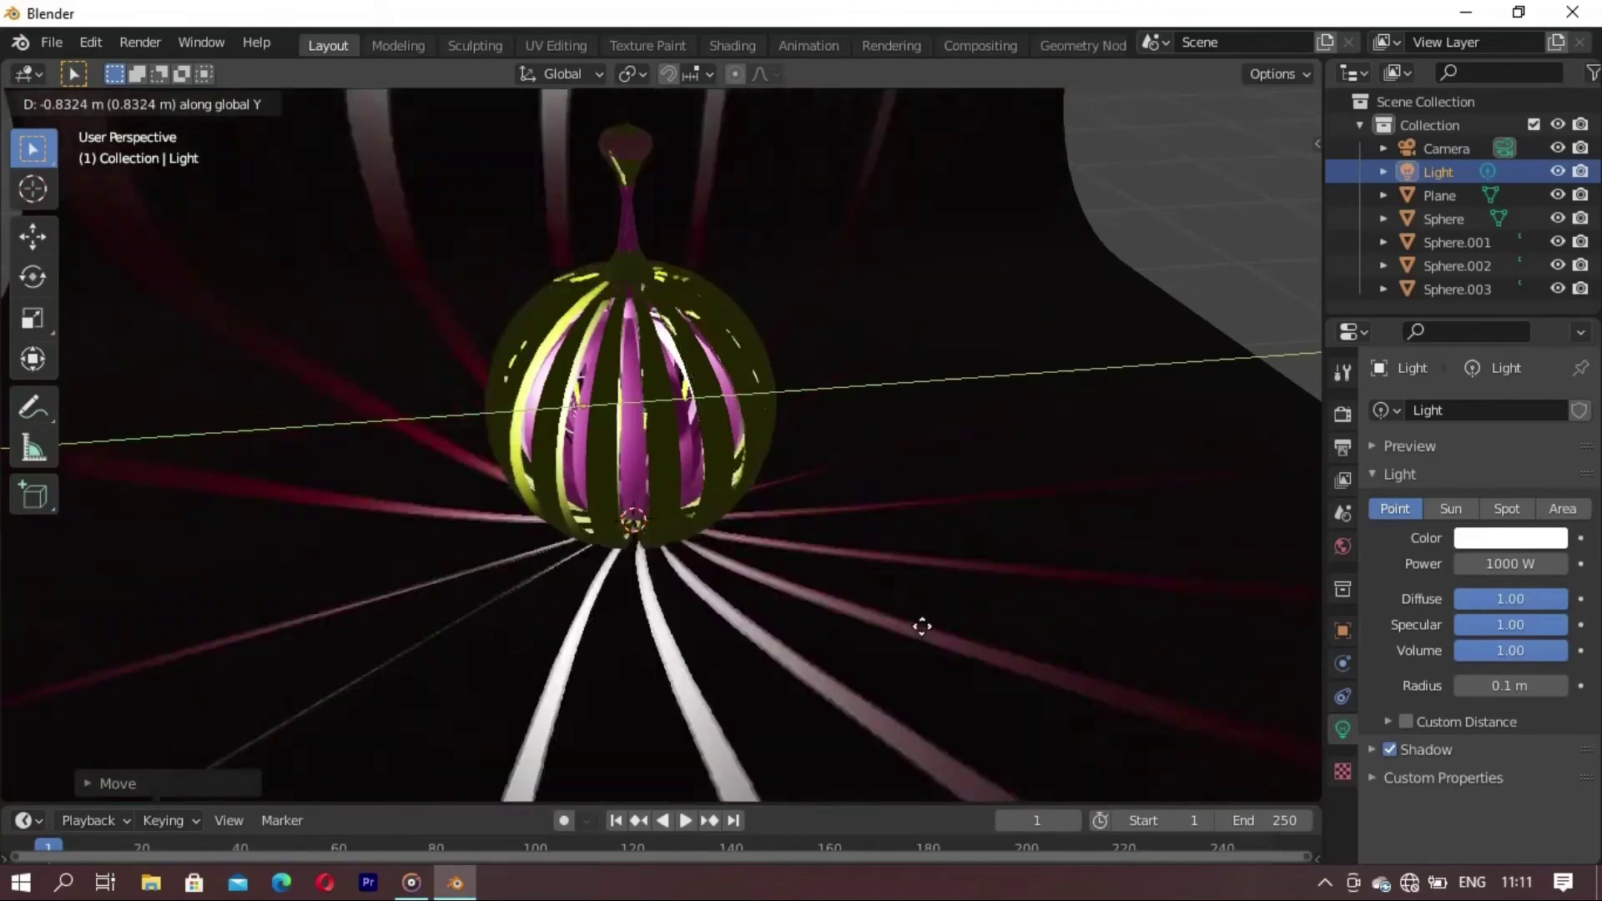
click(918, 627)
mouse_move(918, 628)
middle_down()
mouse_move(789, 587)
mouse_move(691, 599)
mouse_move(433, 573)
mouse_move(851, 572)
mouse_move(704, 509)
mouse_move(634, 517)
mouse_move(611, 476)
middle_up()
scroll(791, 589, down, 3)
scroll(676, 522, up, 2)
scroll(611, 418, up, 4)
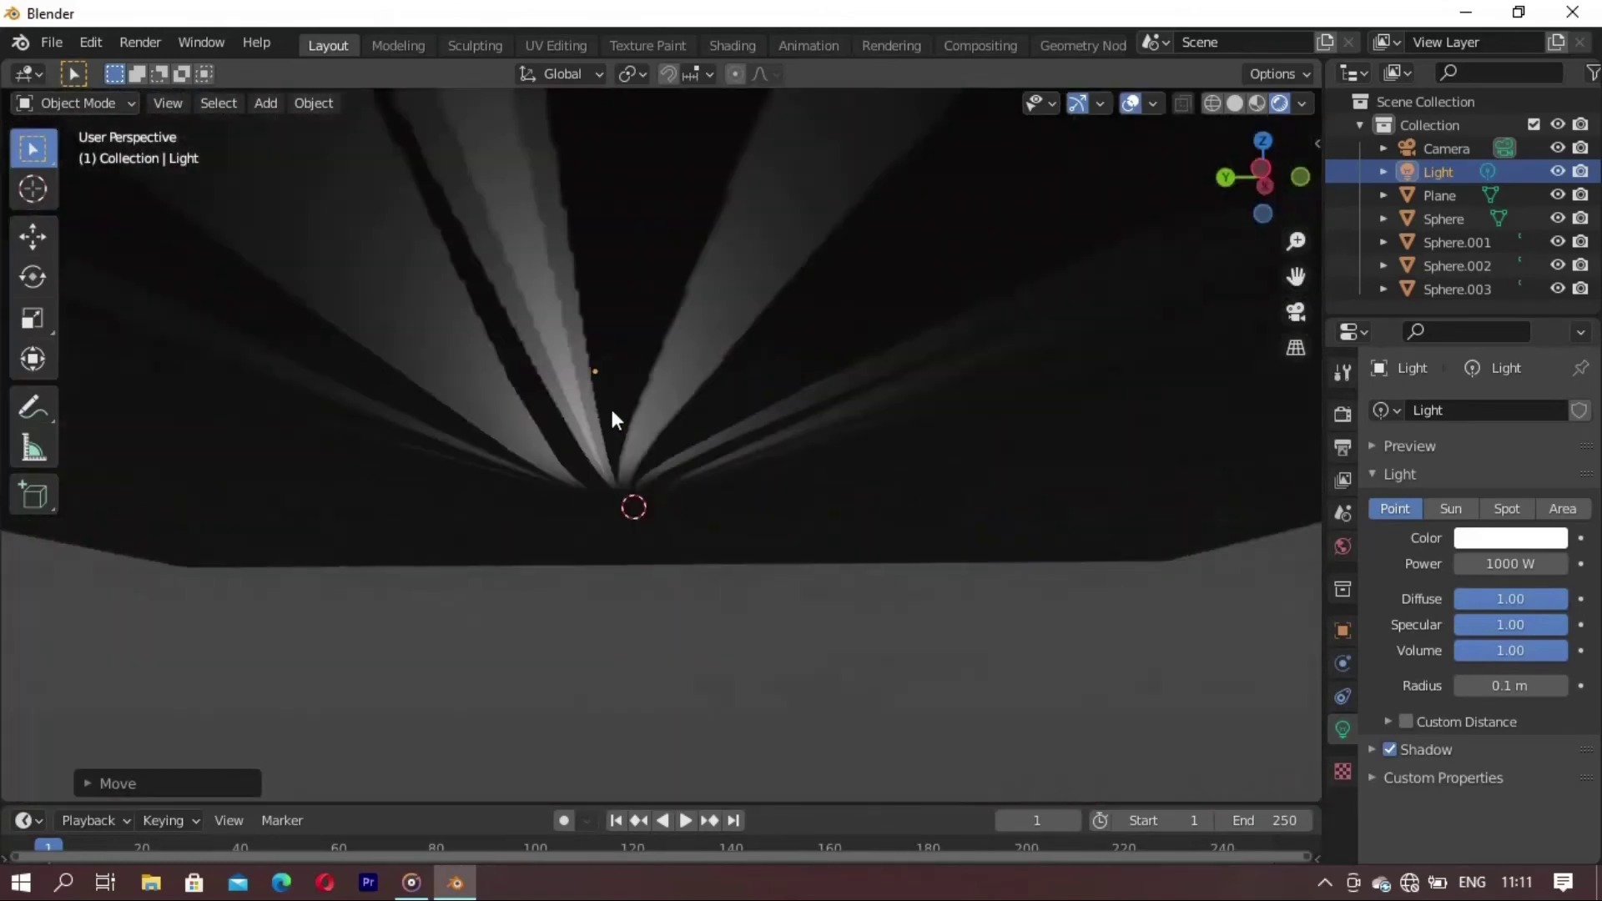
- Centre the light in the sphere along Y and review the beams on the backdrop rendered
click(1258, 107)
mouse_move(760, 342)
middle_down()
mouse_move(622, 464)
mouse_move(738, 493)
mouse_move(842, 494)
mouse_move(682, 479)
middle_up()
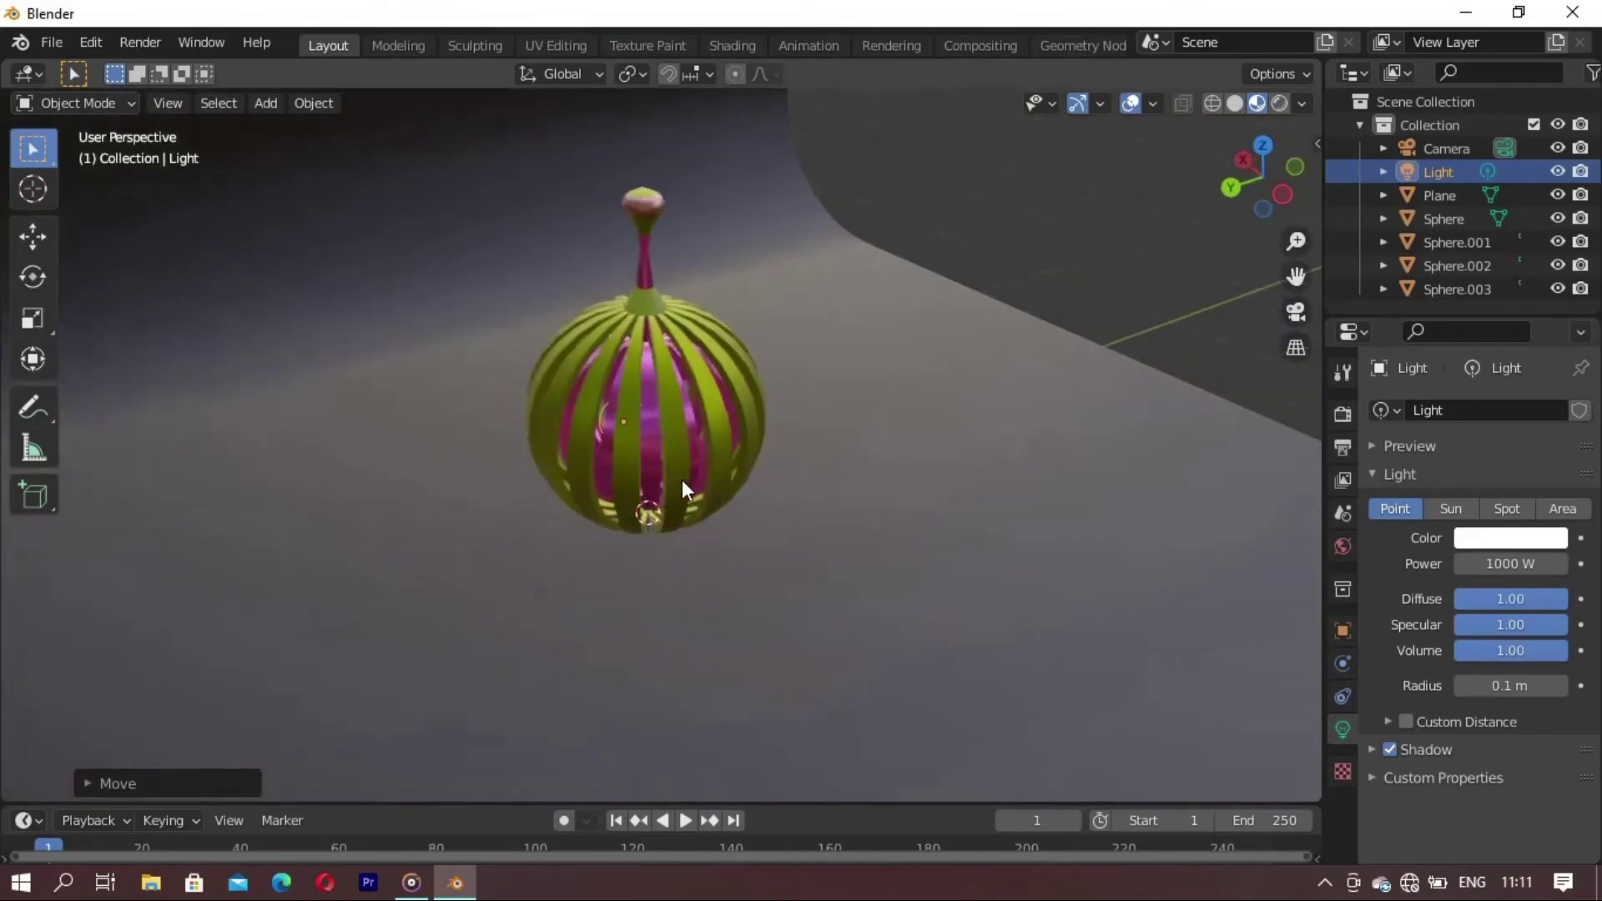
key(g)
key(y)
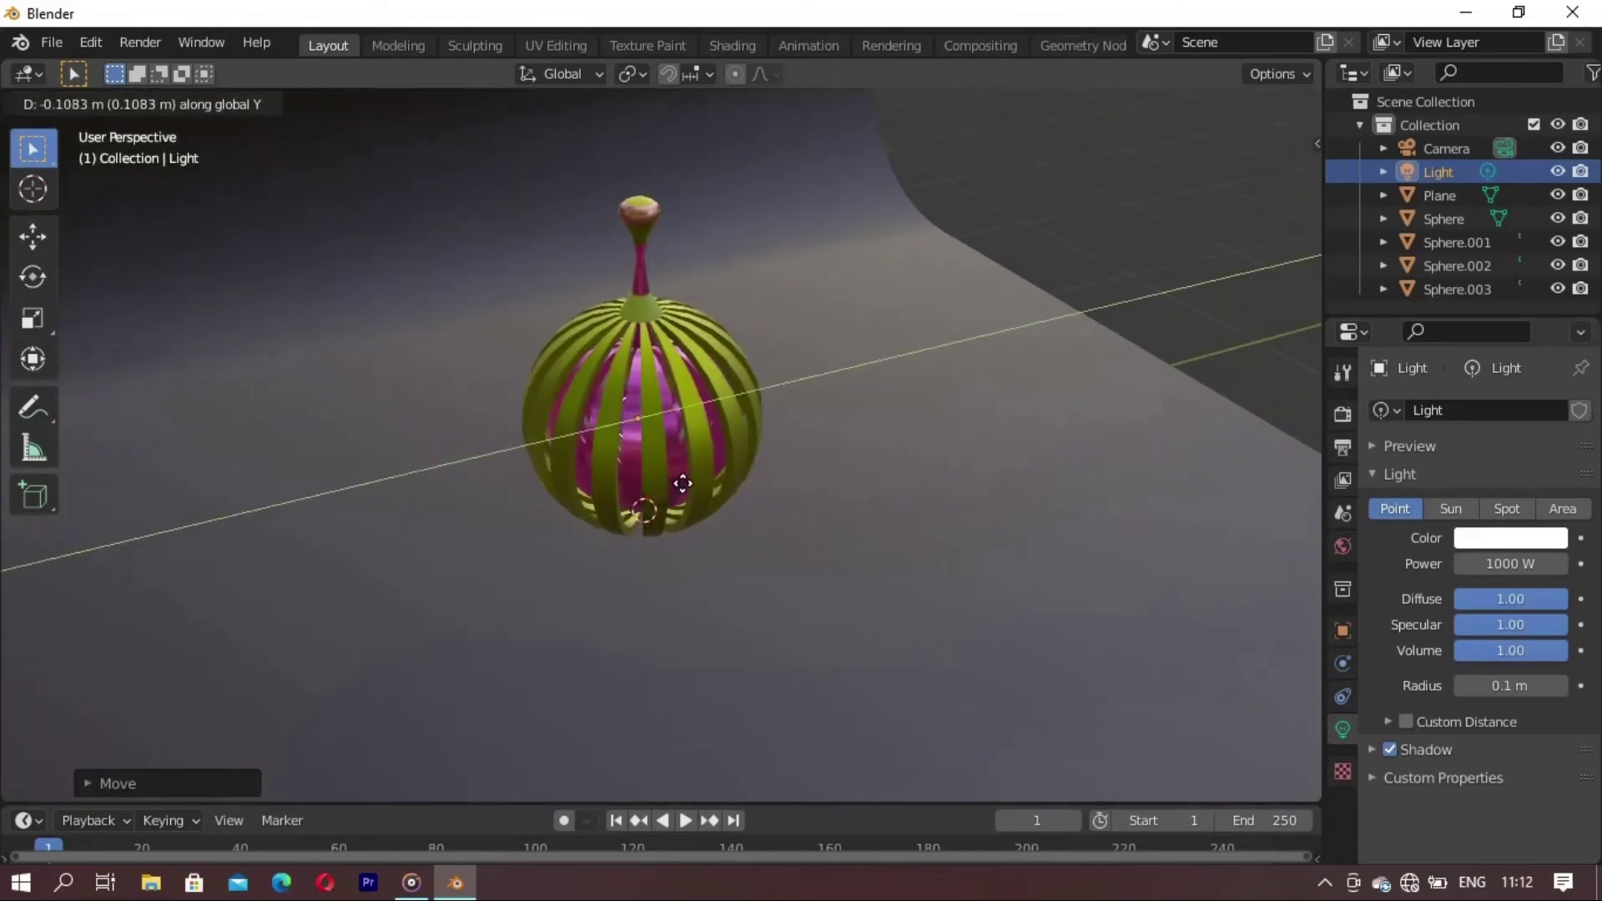
click(686, 480)
click(1279, 102)
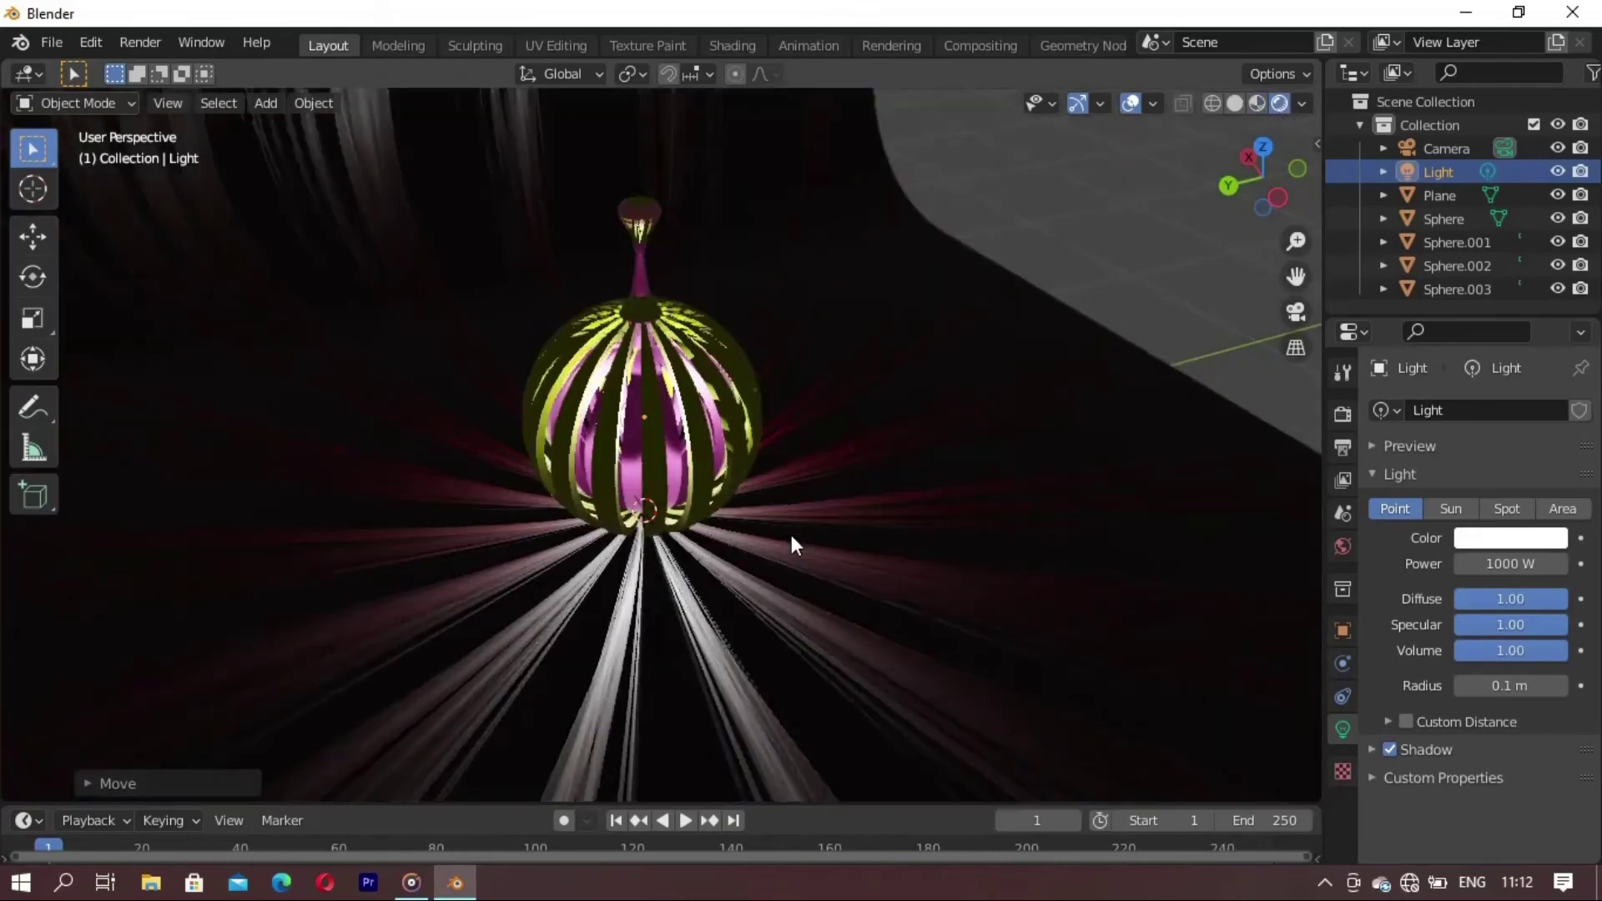
middle_drag(791, 534, 649, 518)
scroll(534, 596, down, 5)
mouse_move(534, 596)
middle_down()
mouse_move(594, 613)
mouse_move(855, 590)
mouse_move(920, 608)
mouse_move(648, 590)
middle_up()
scroll(676, 493, up, 5)
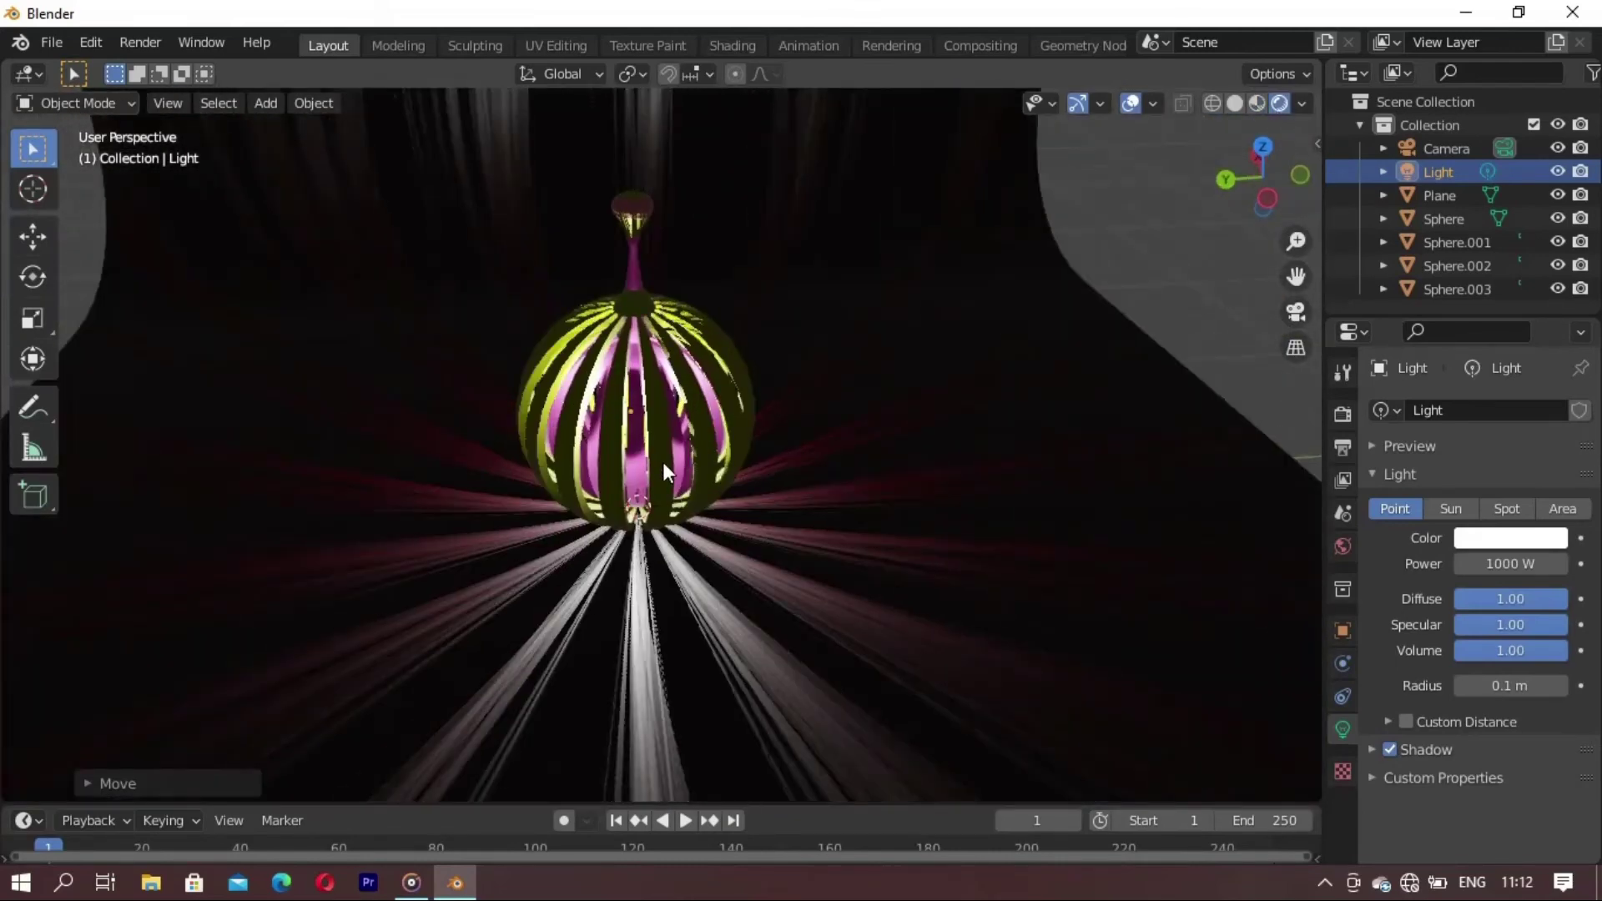
scroll(582, 555, down, 3)
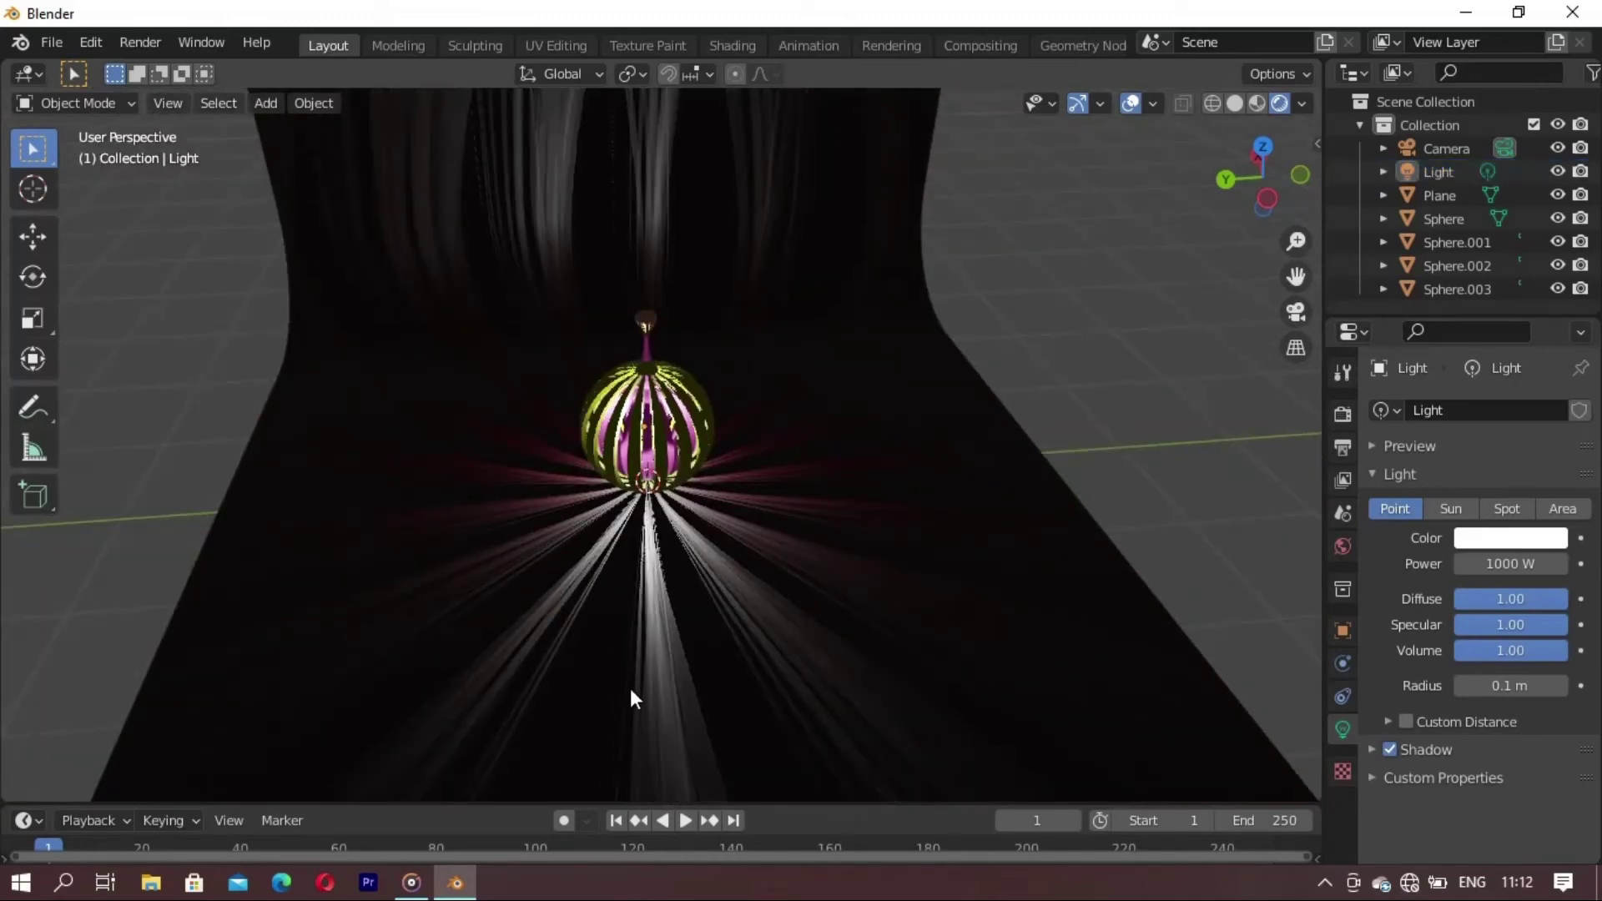
- Add an area light and raise it along Z above the lantern
key(shift+a)
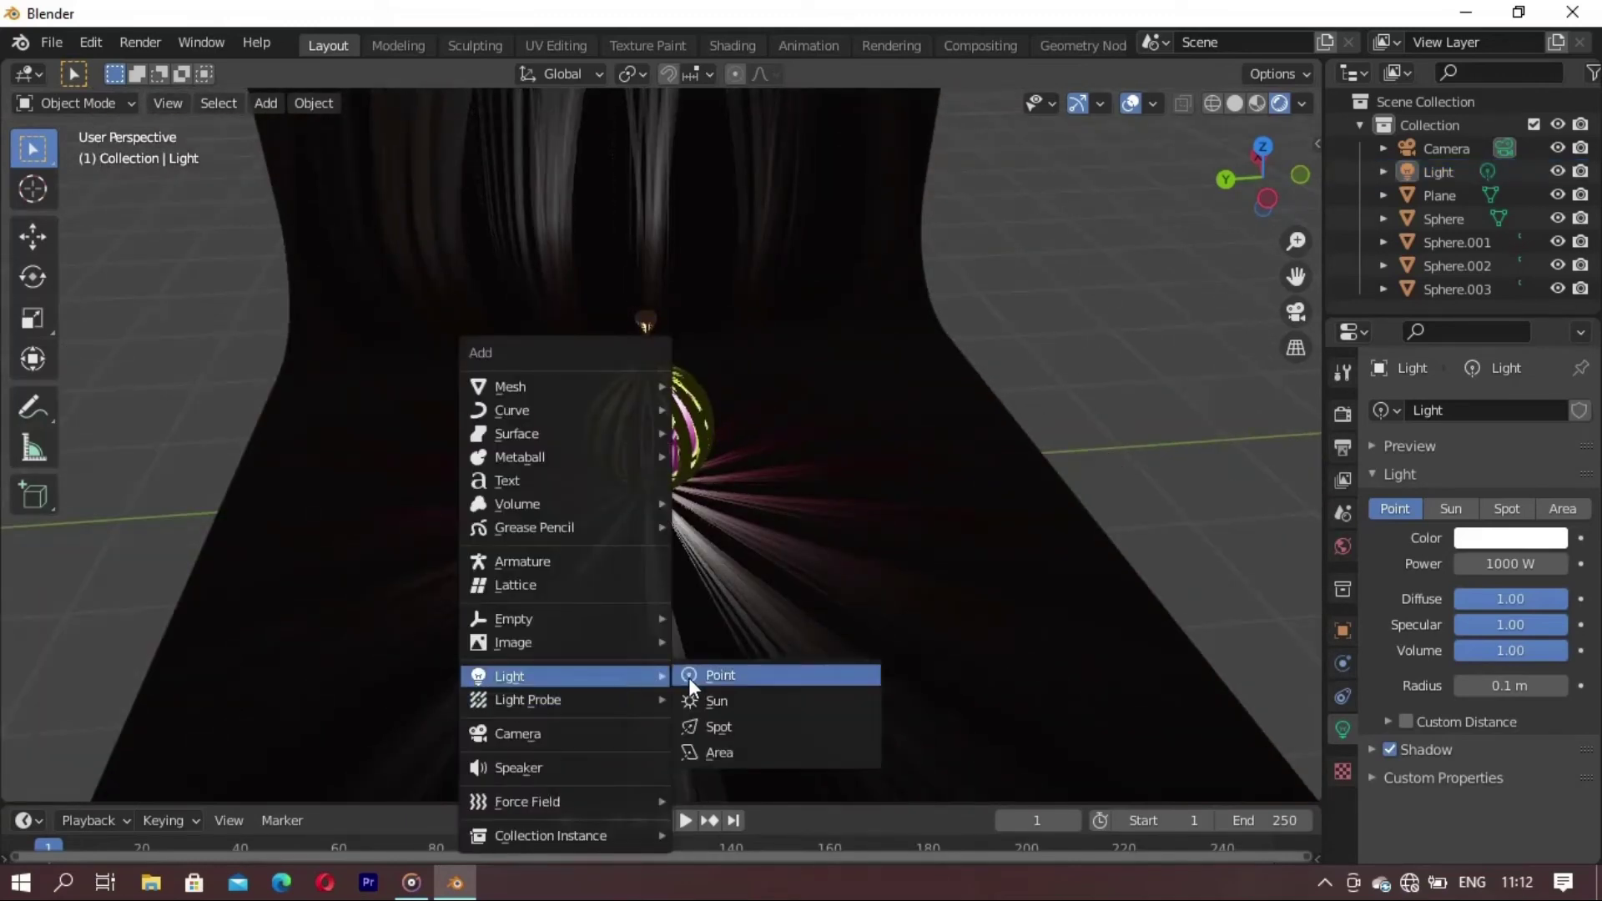
click(713, 751)
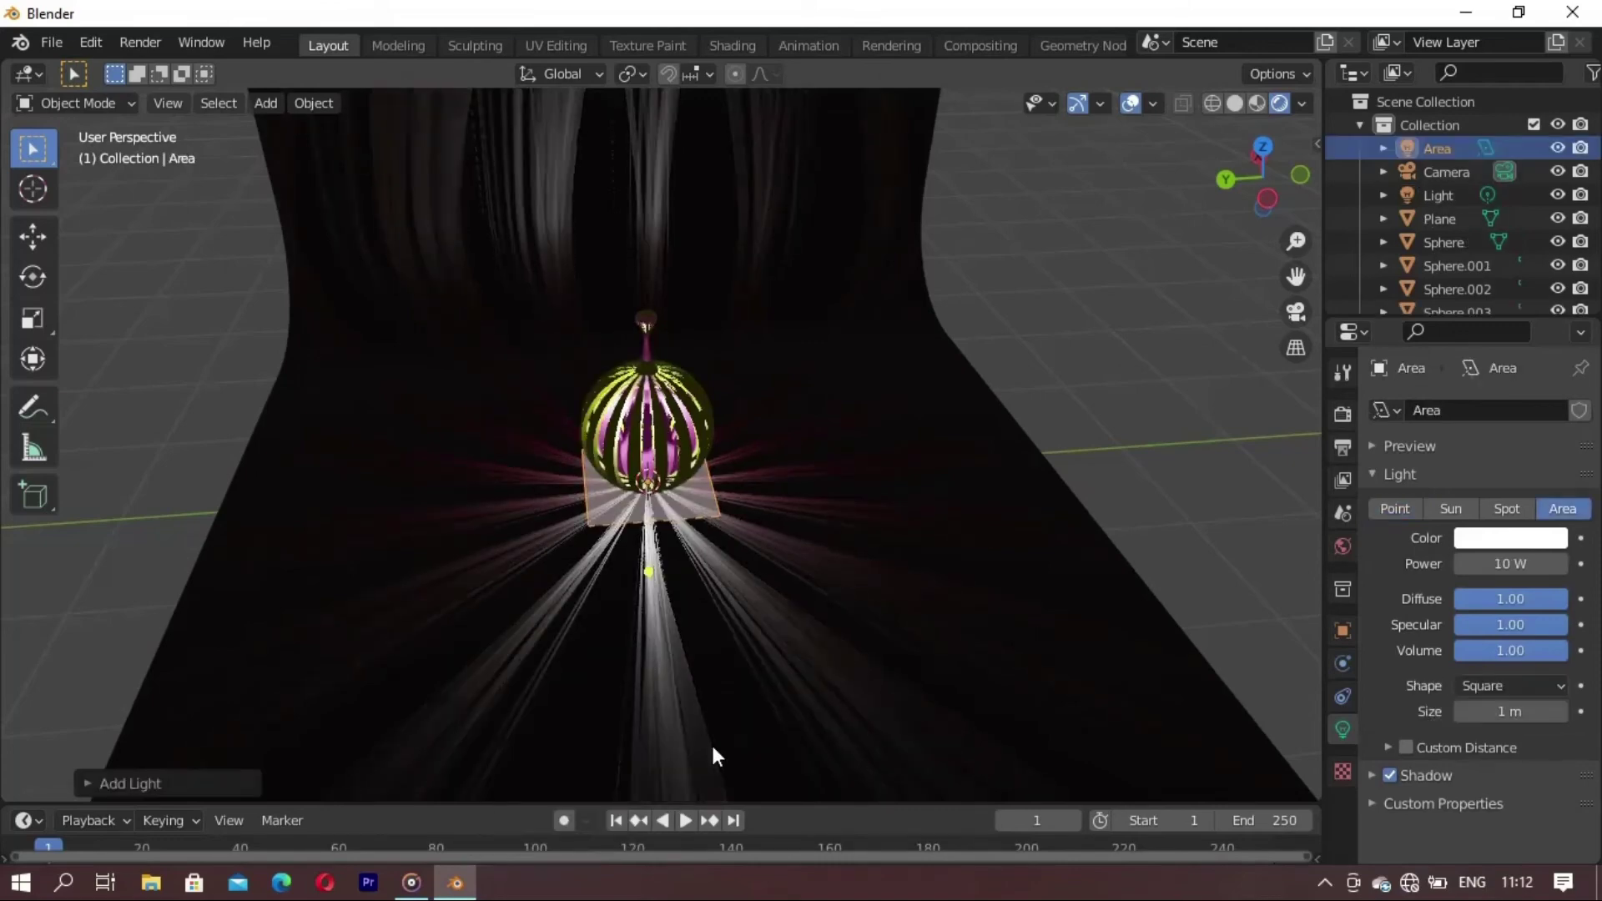
key(g)
key(z)
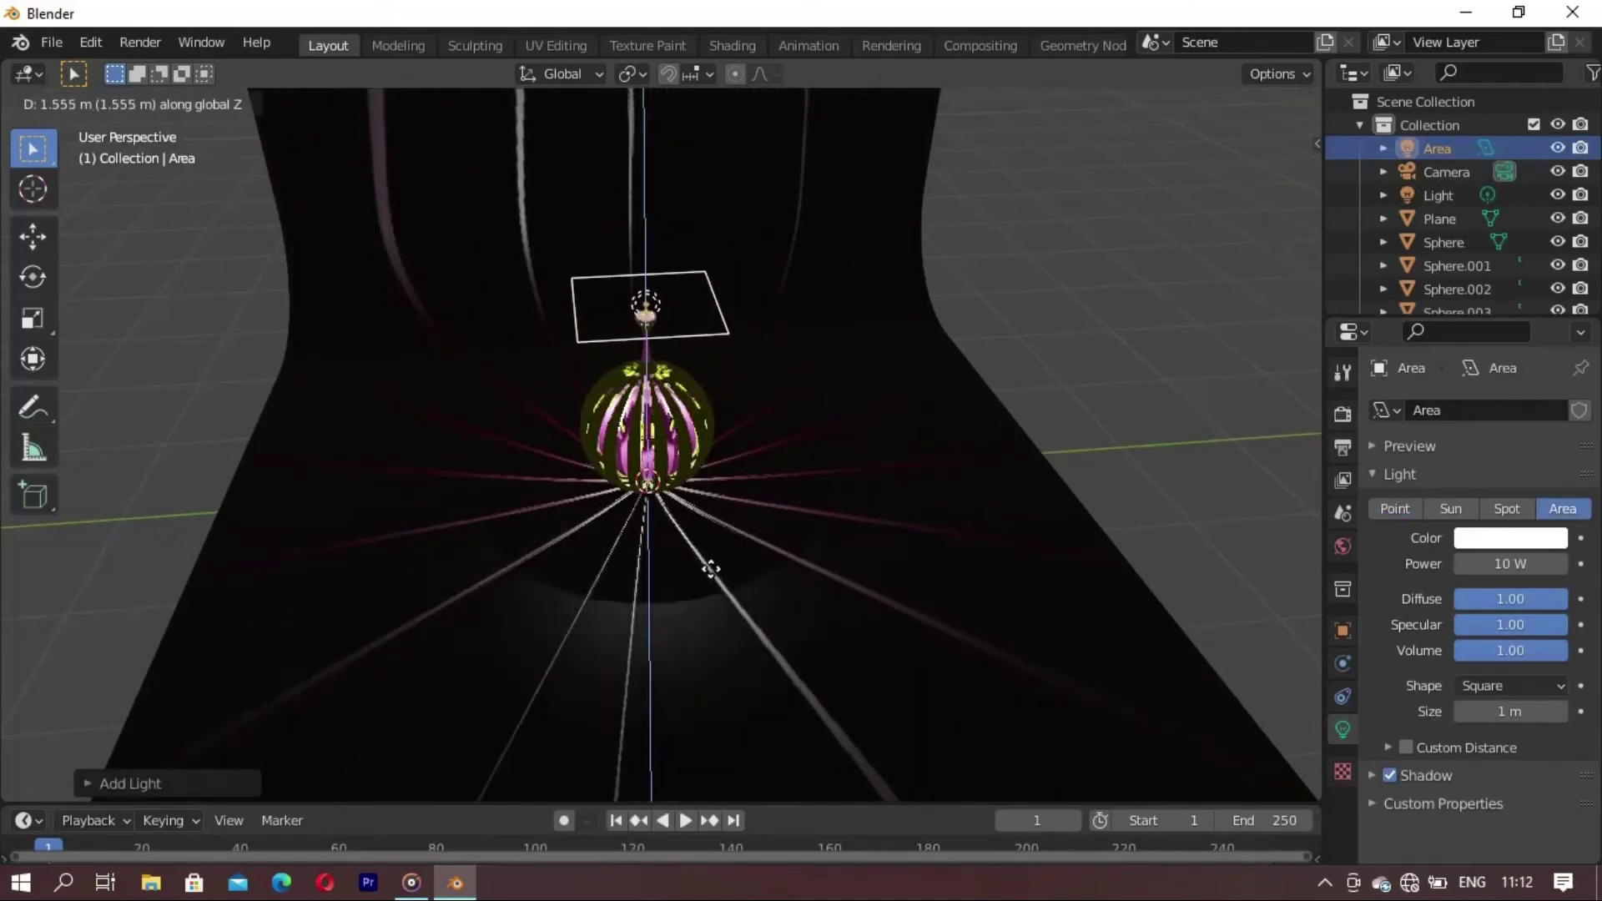
click(711, 605)
- Enlarge the area light, set its power to 80 W, and duplicate it
key(s)
click(908, 703)
text(80)
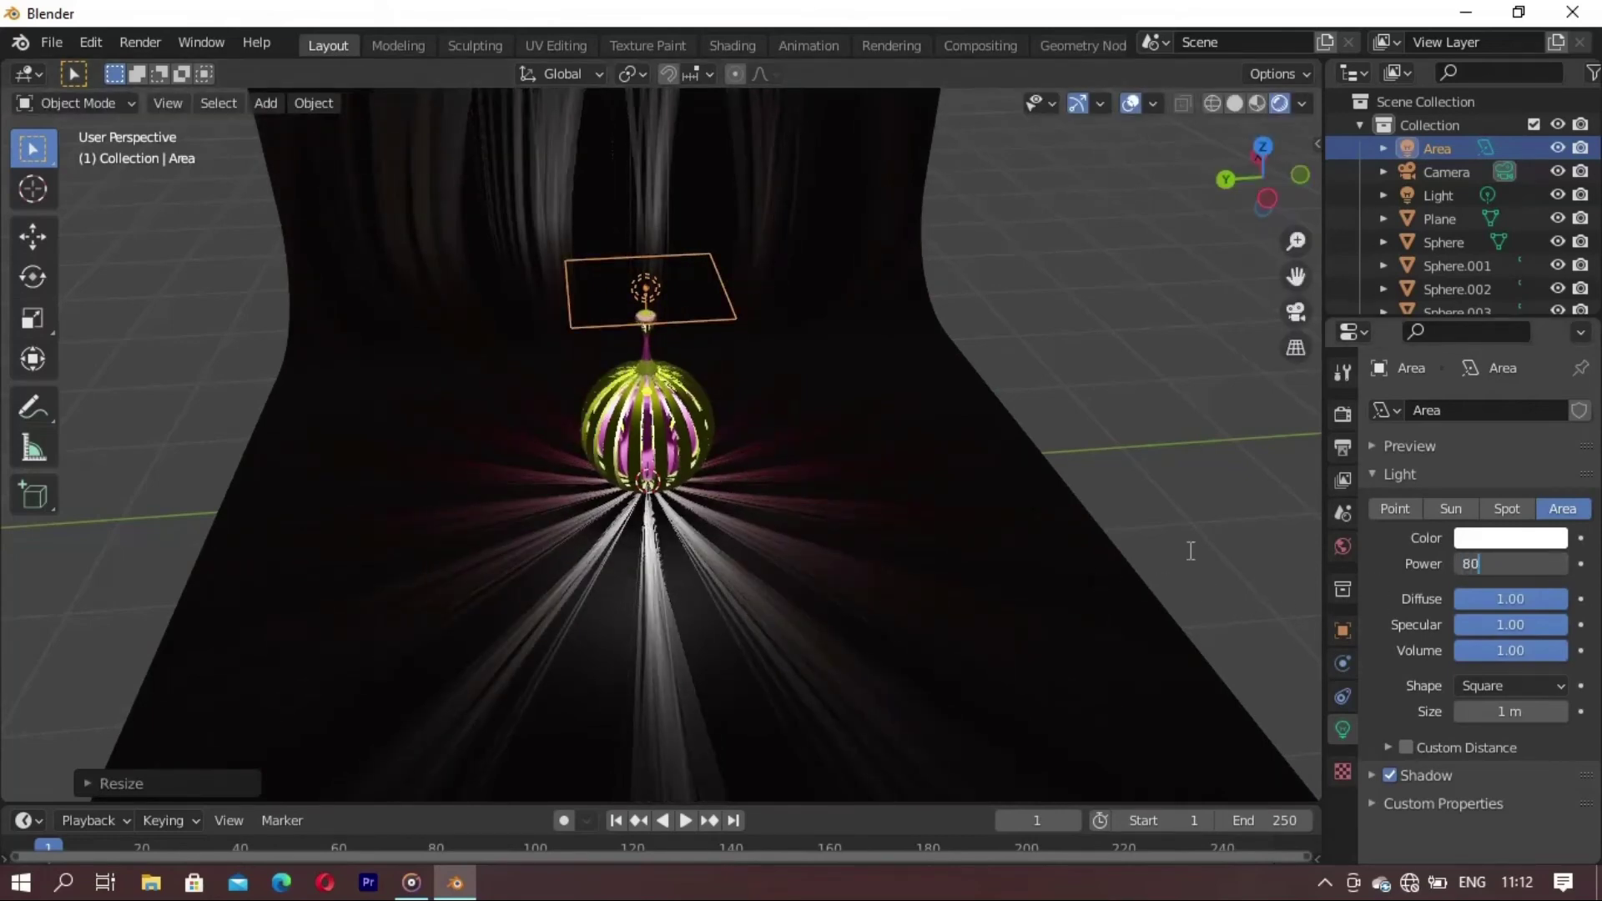
key(Return)
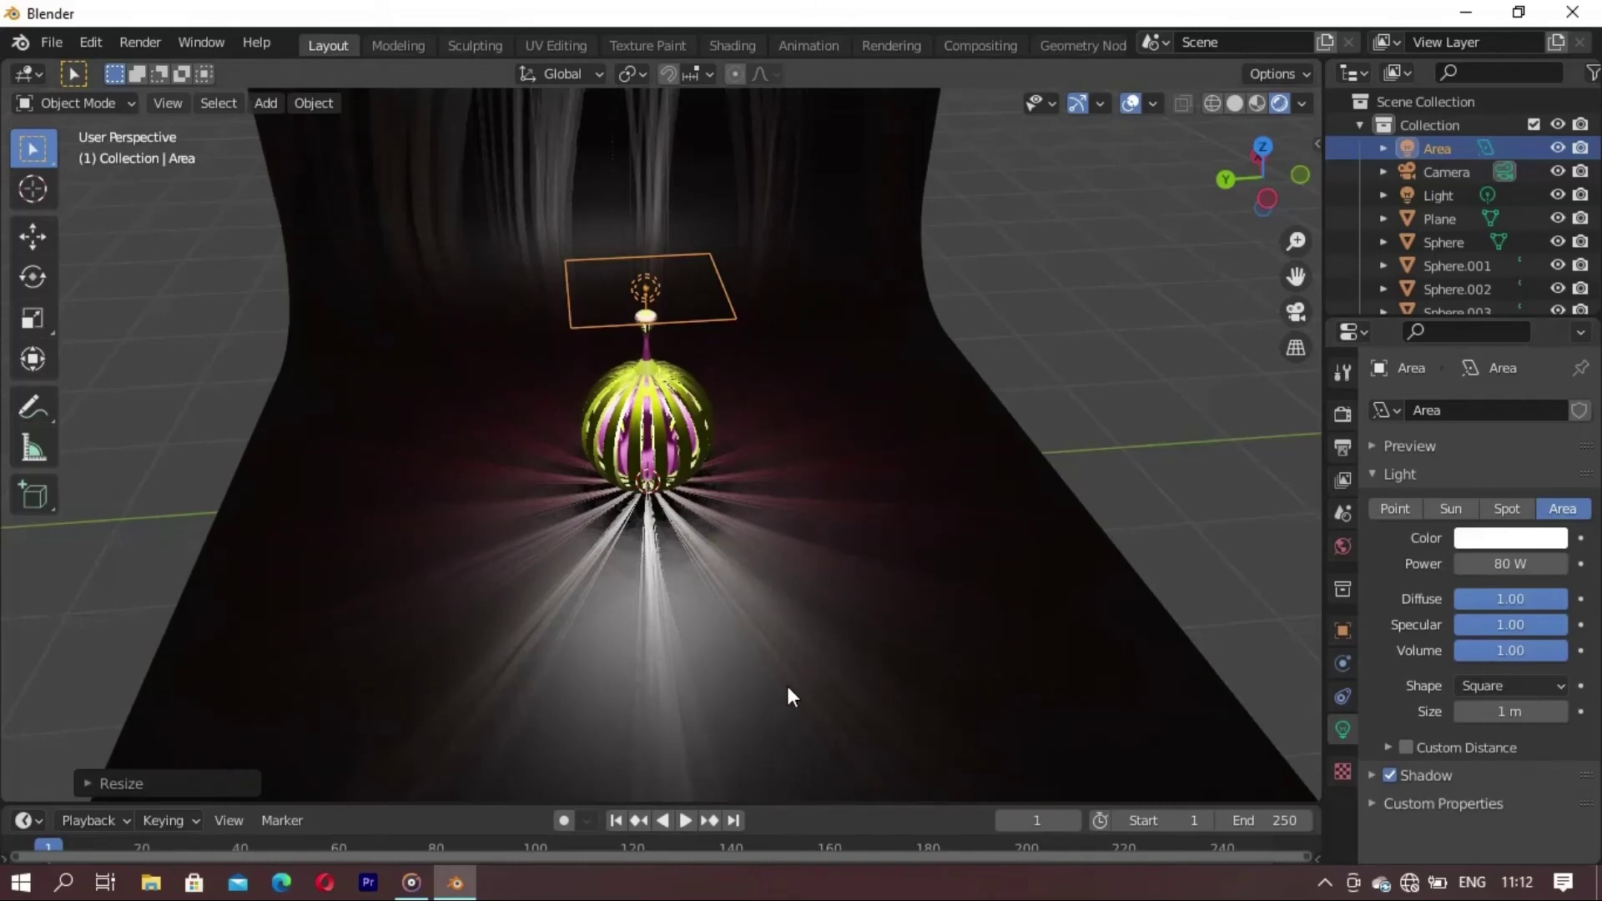
key(shift+d)
- Offset the Area.001 copy sideways along X and add further X-offset copies through Area.003
key(x)
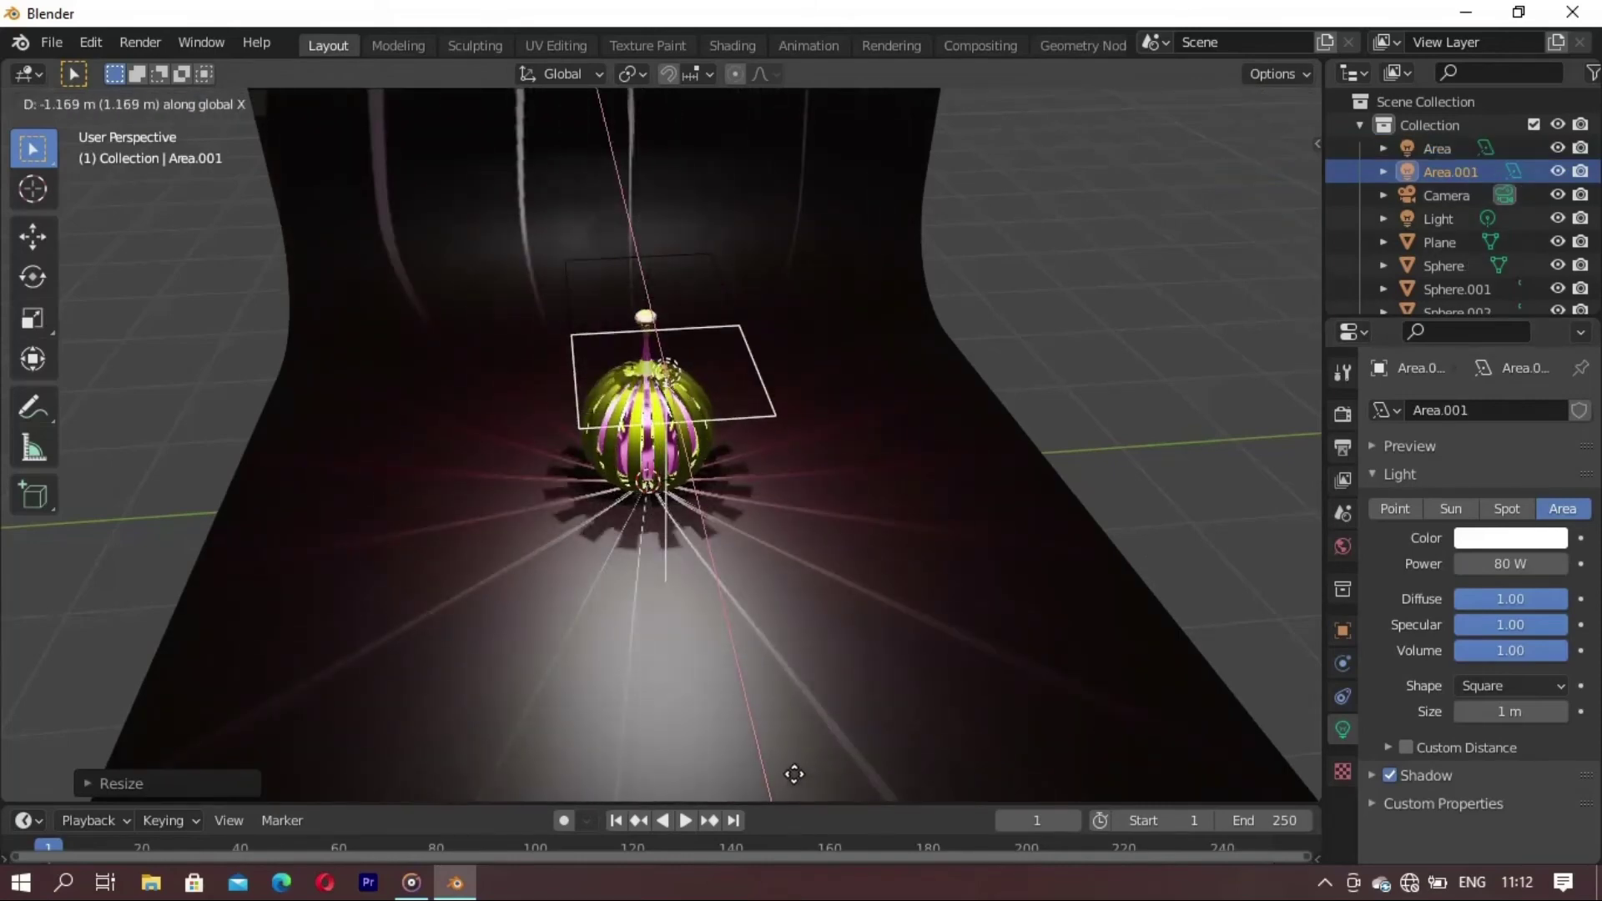
click(794, 776)
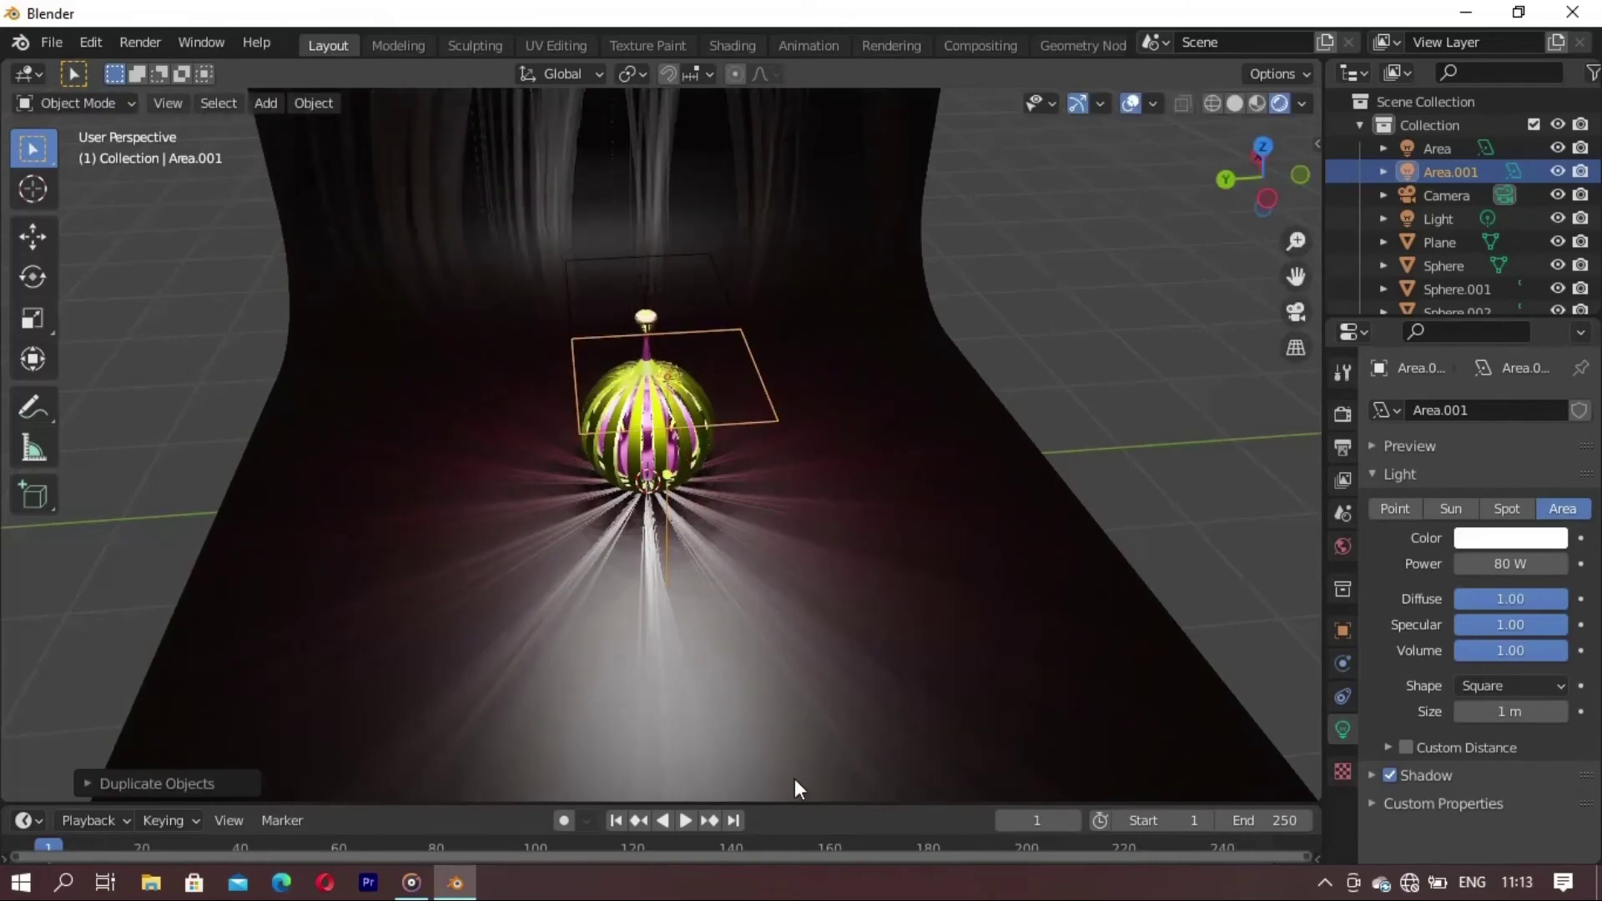
key(shift+d)
key(x)
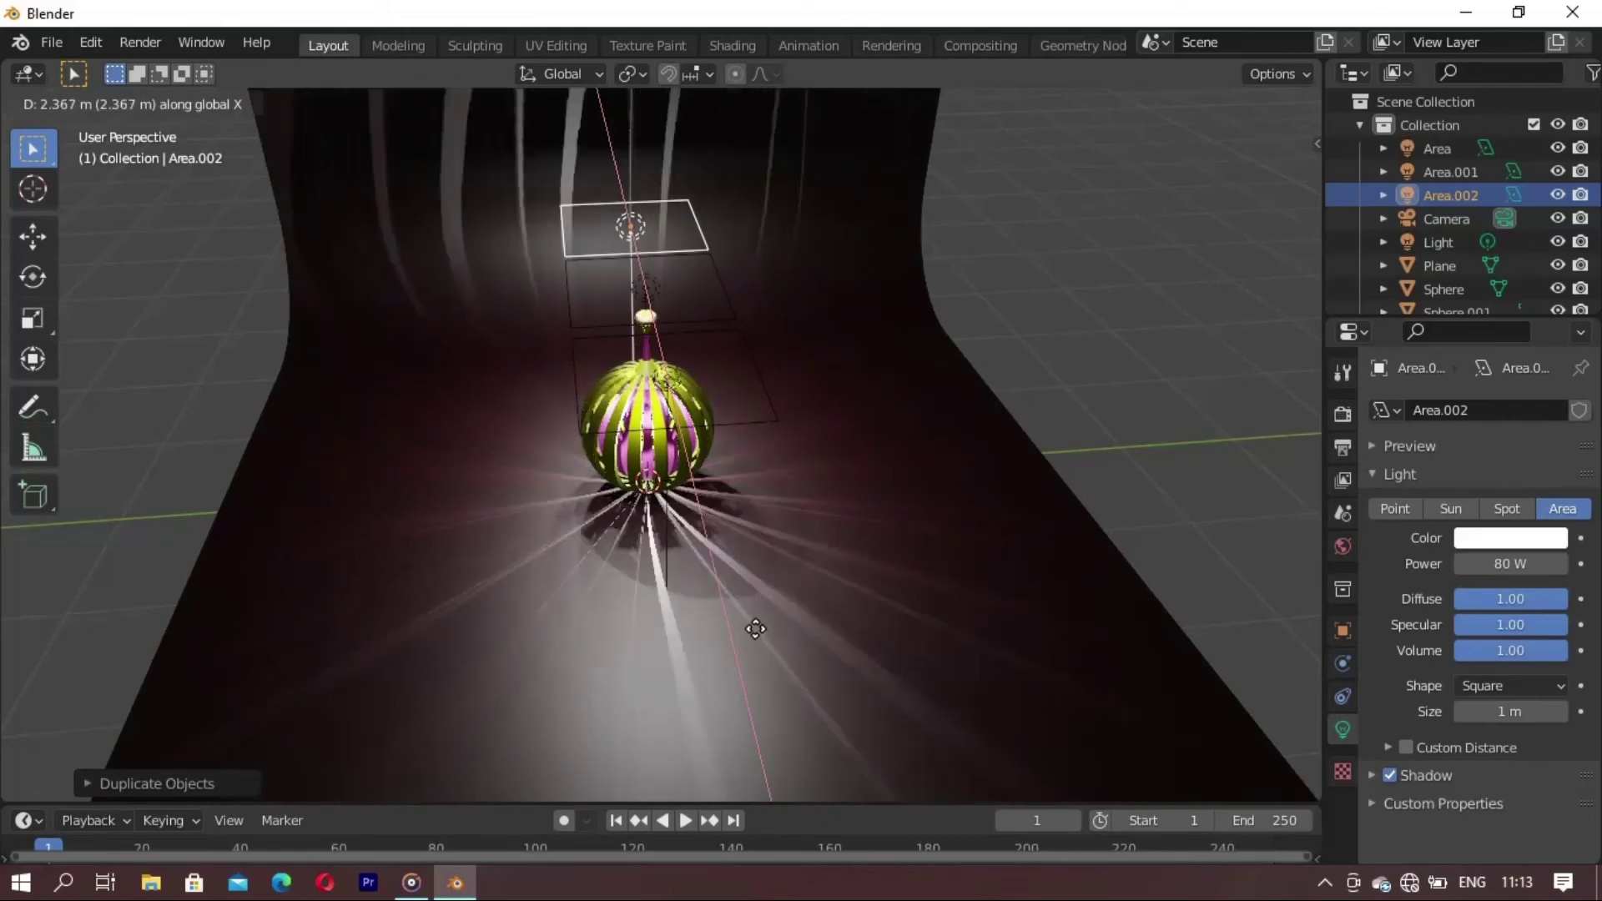
click(755, 630)
click(649, 287)
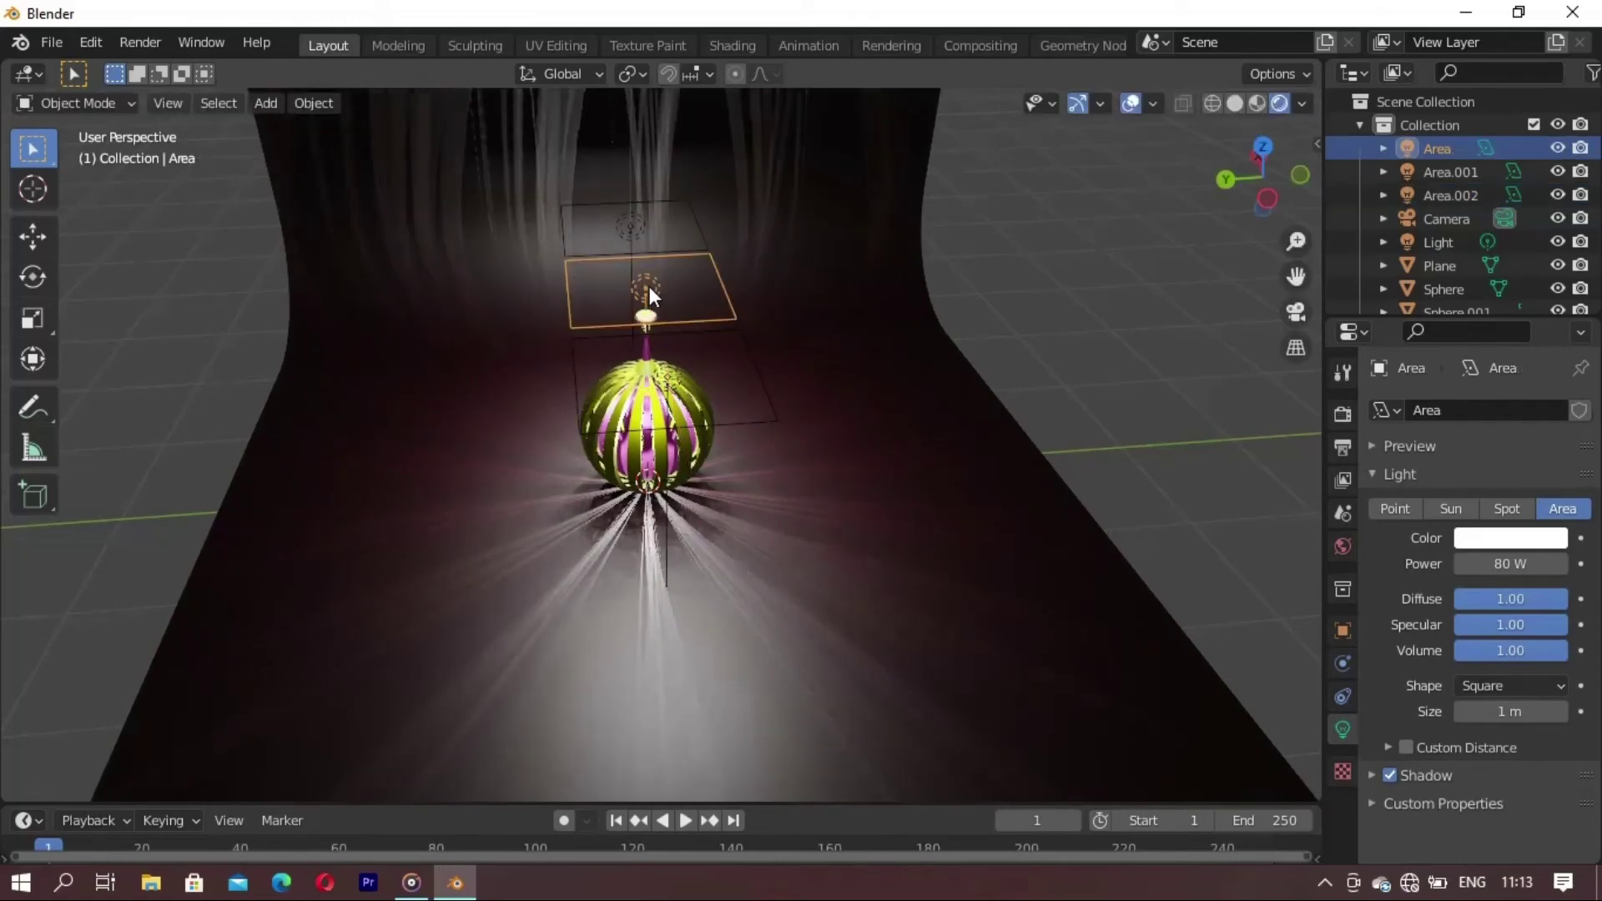
key(shift+d)
key(x)
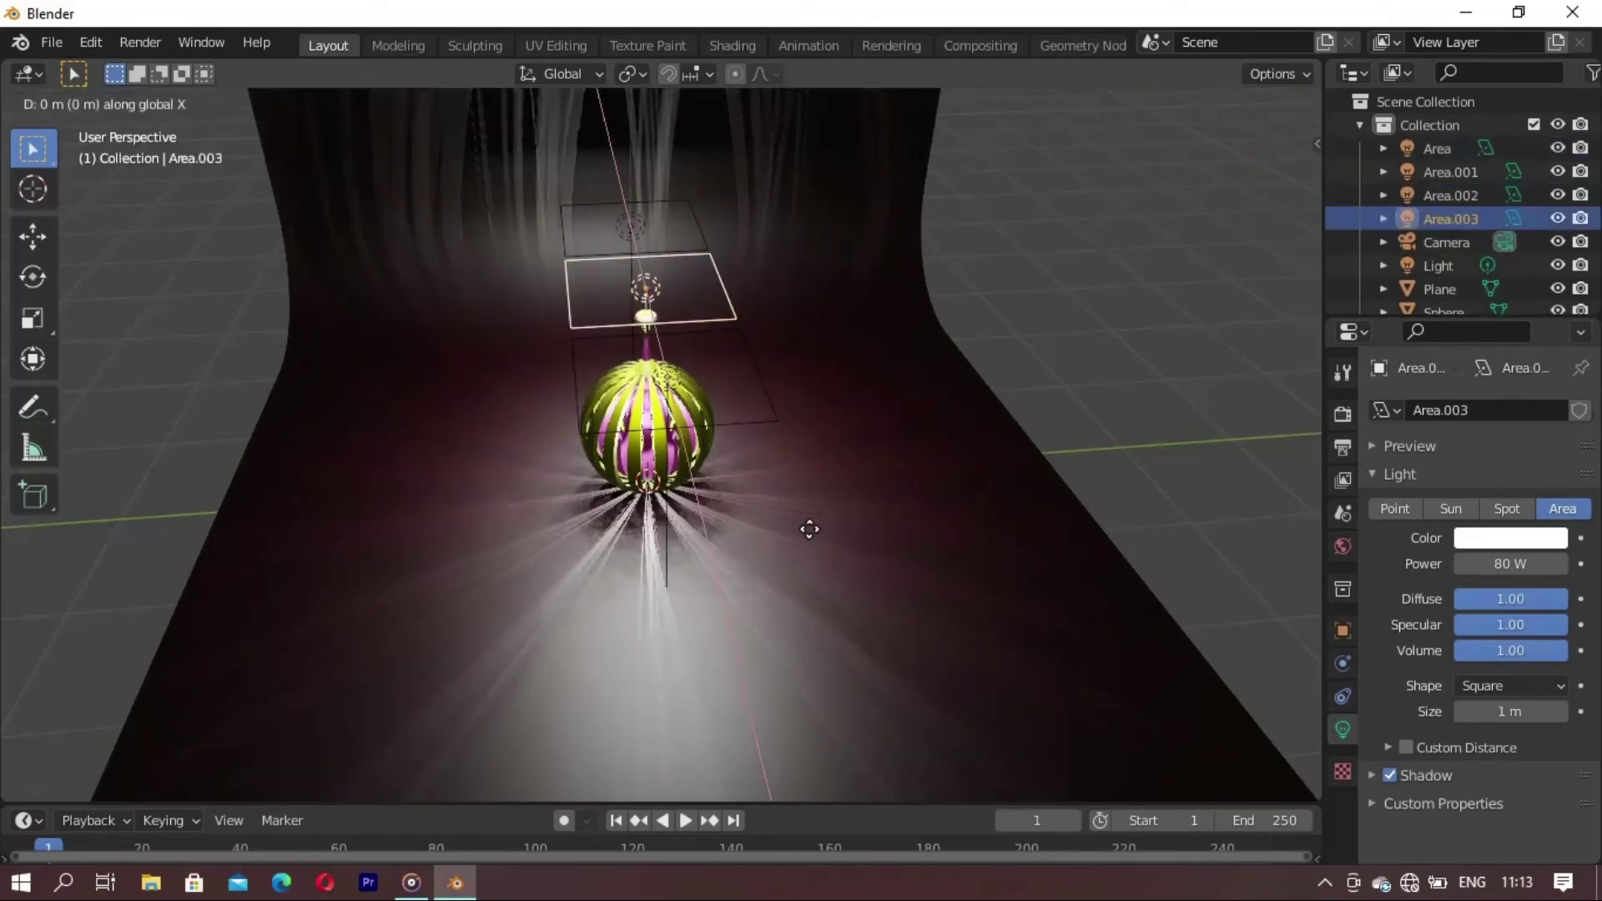
click(963, 517)
- Duplicate into Area.004, move it along Y to the lantern's left, and begin tilting it
key(shift+d)
key(y)
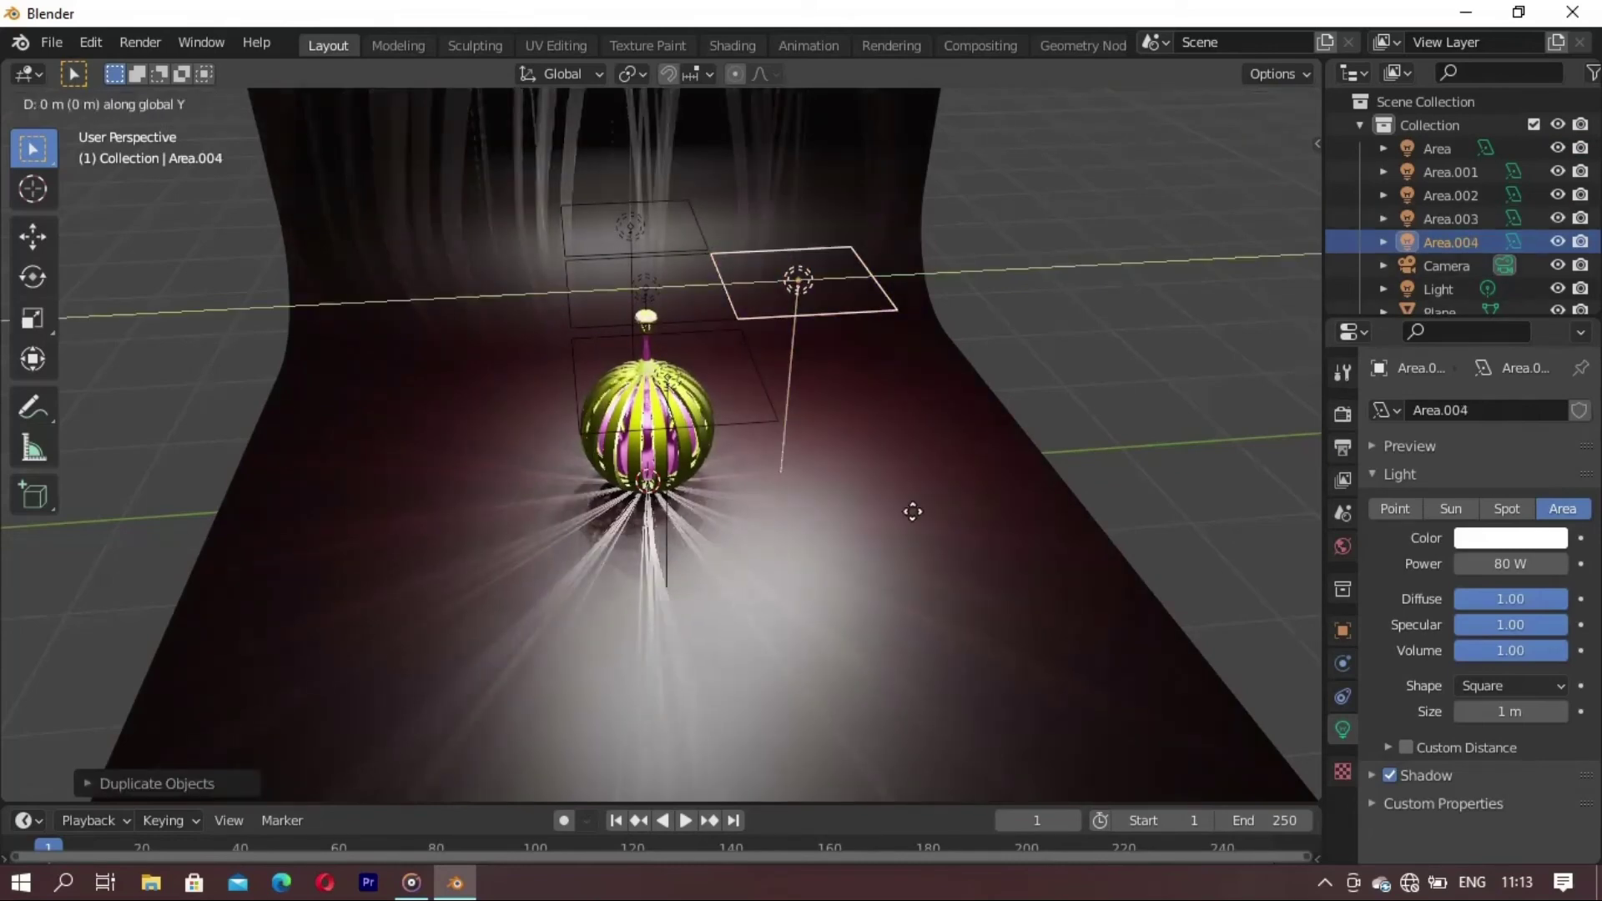
click(653, 537)
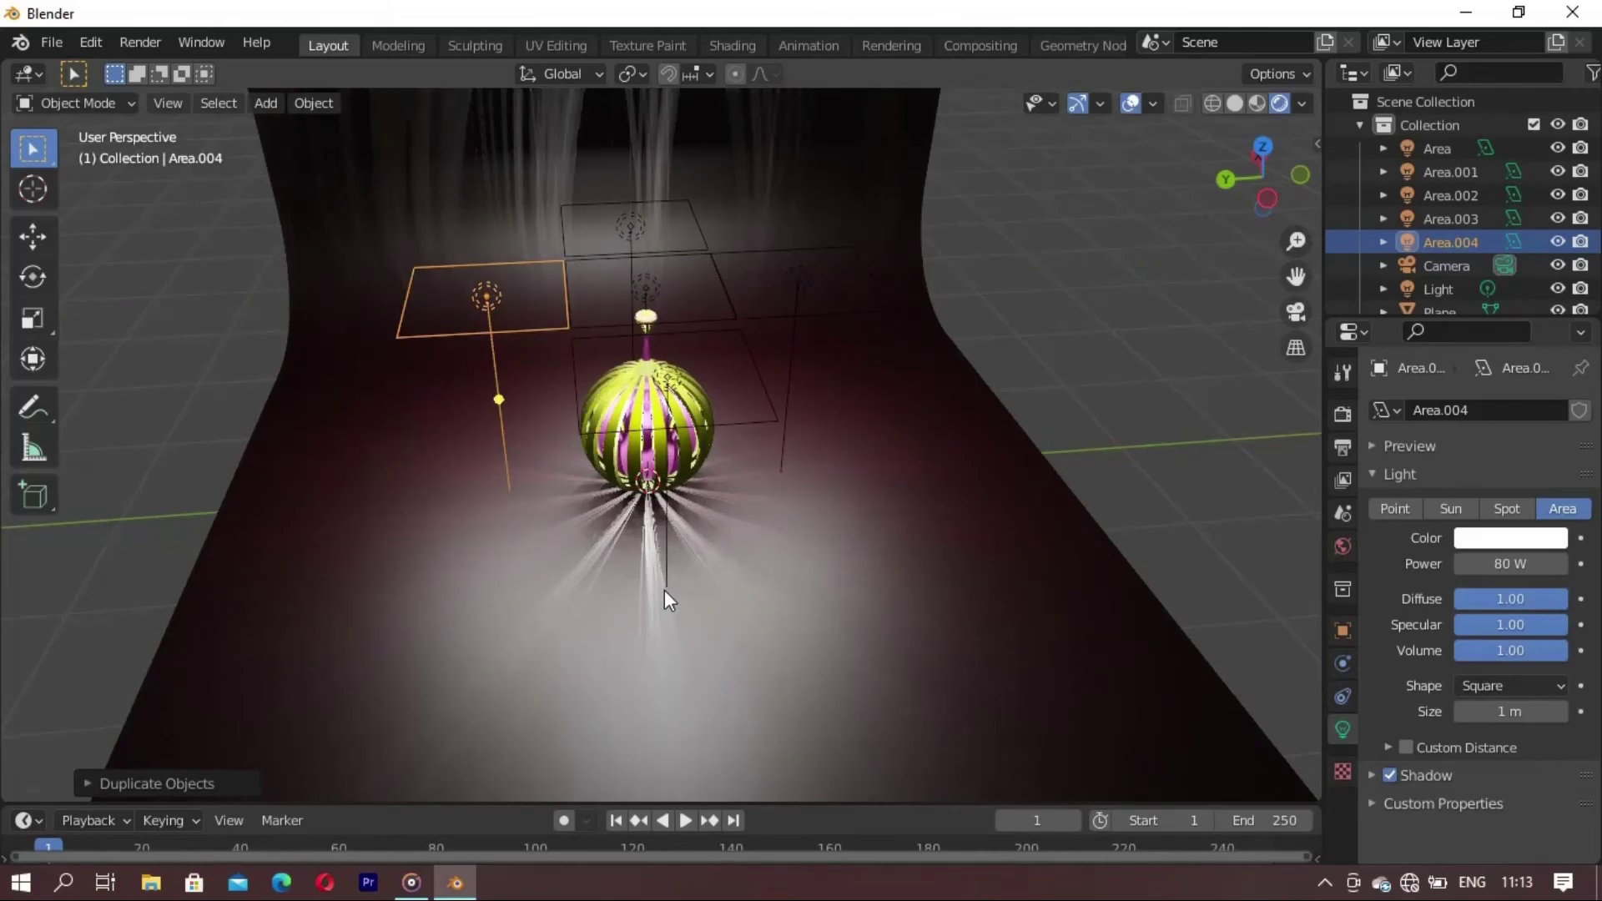
middle_drag(664, 589, 688, 583)
key(r)
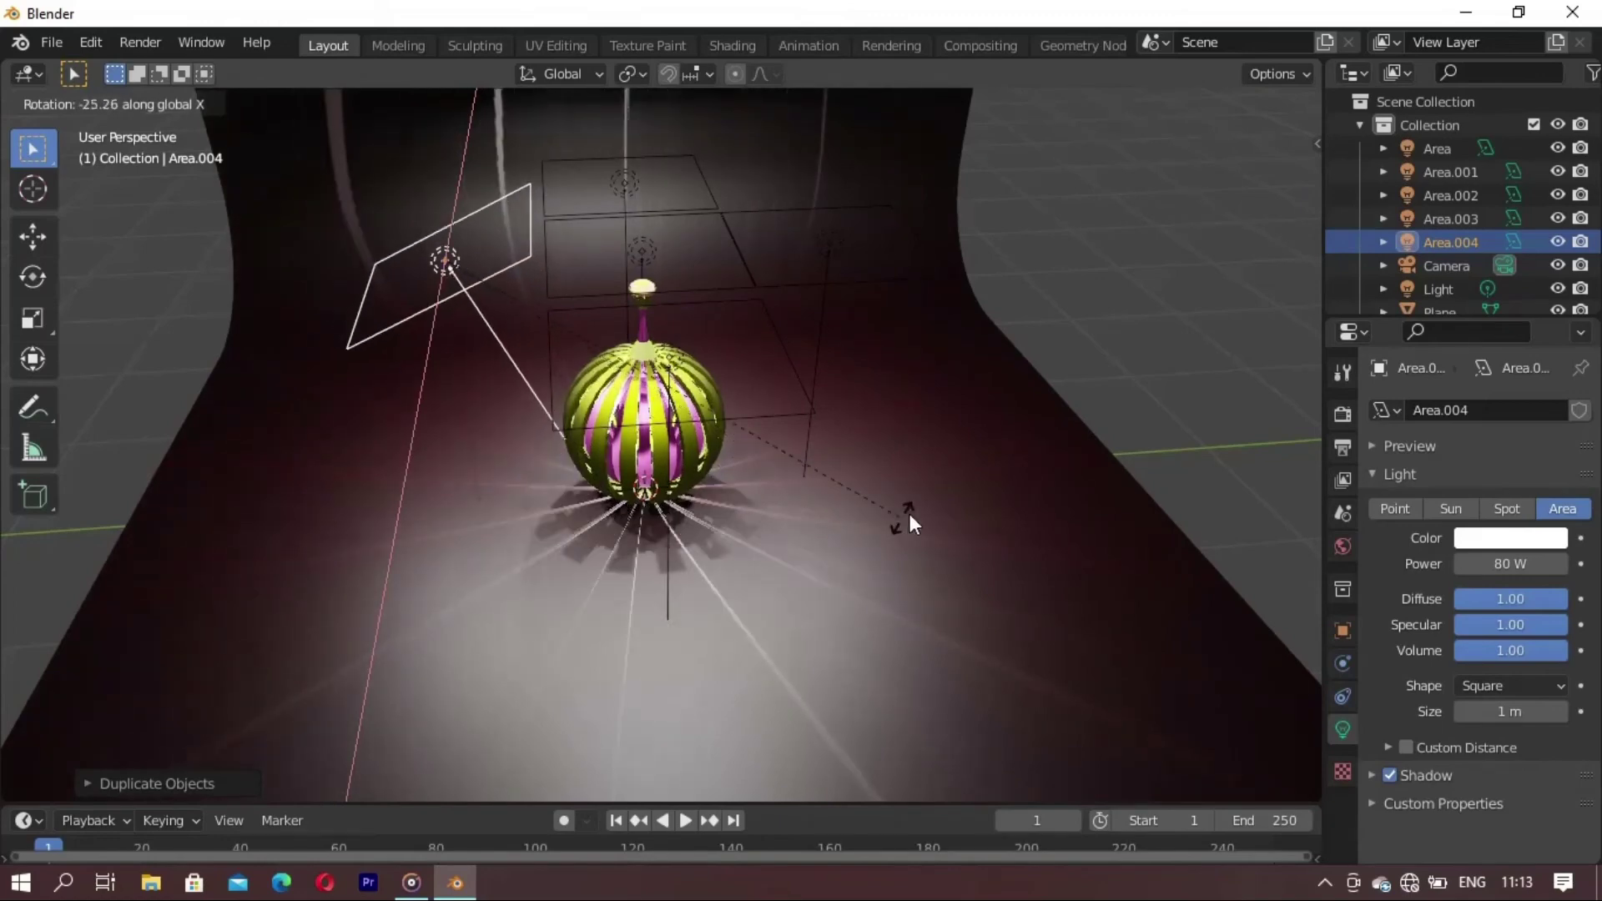
- Finish tilting Area.004 and rotate Area.002 about Y toward the lantern
click(917, 511)
click(619, 183)
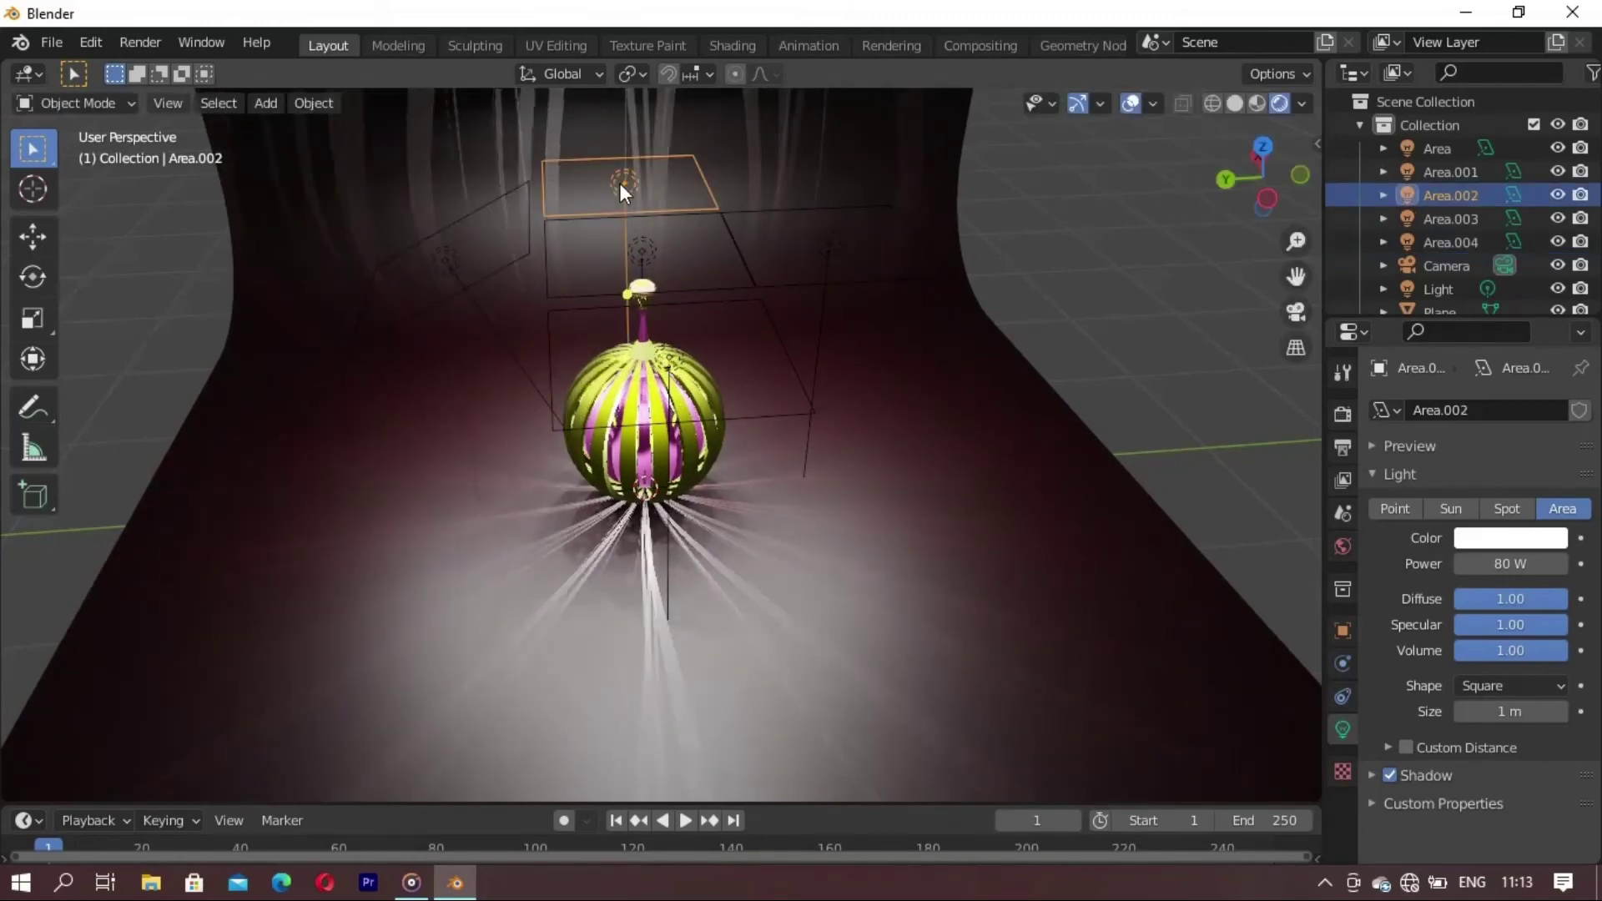
key(r)
key(y)
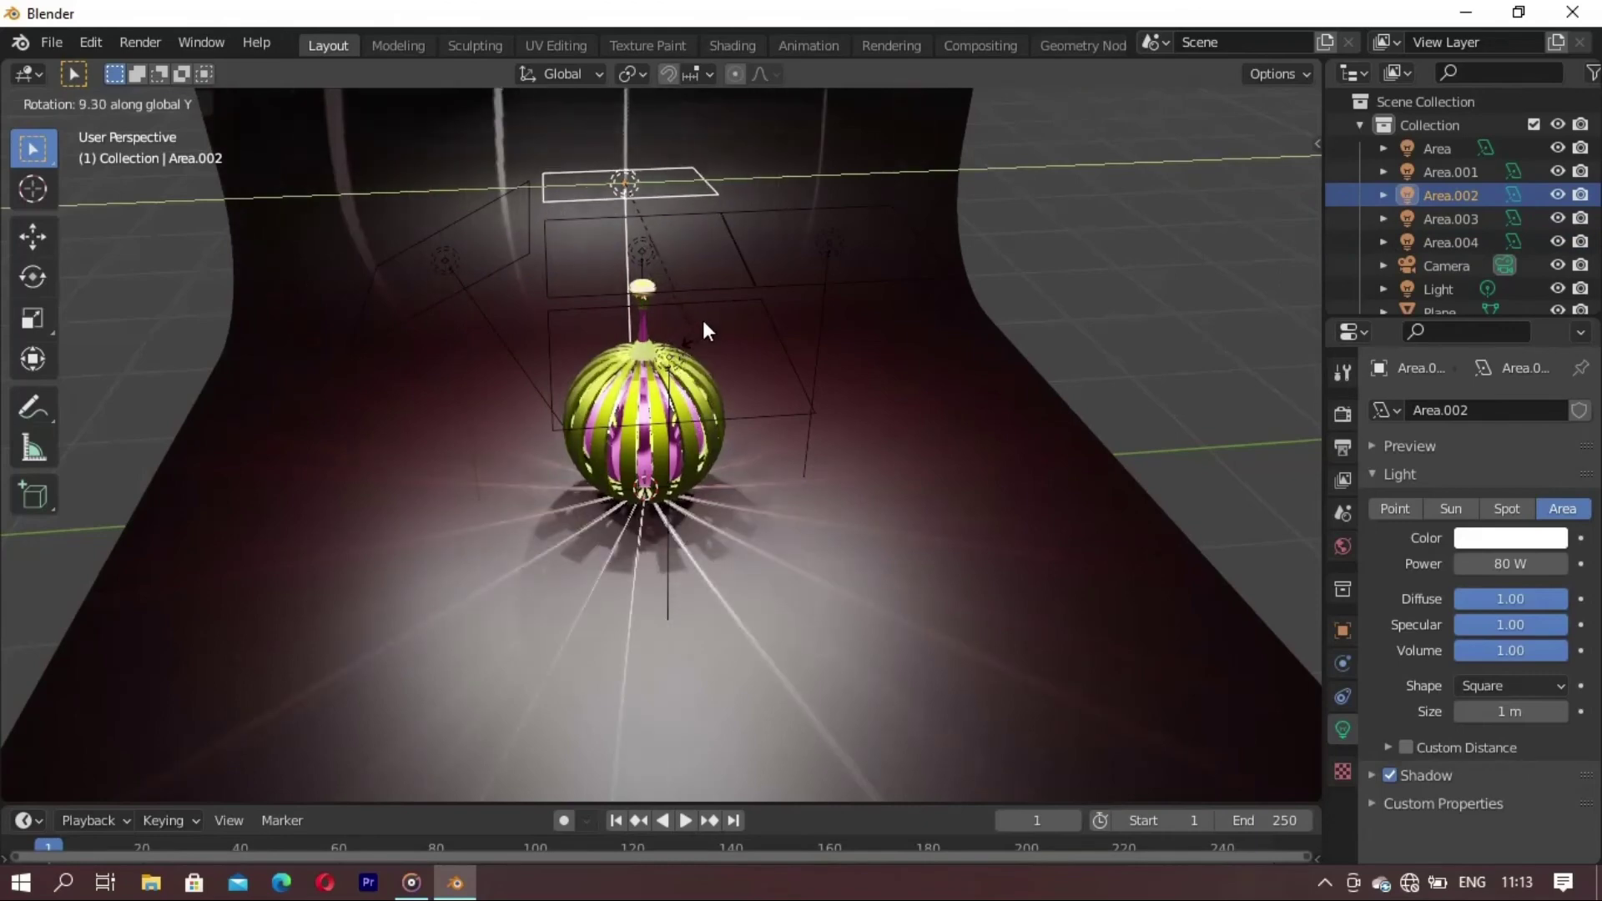
click(726, 244)
mouse_move(726, 244)
middle_down()
mouse_move(488, 701)
mouse_move(609, 668)
middle_up()
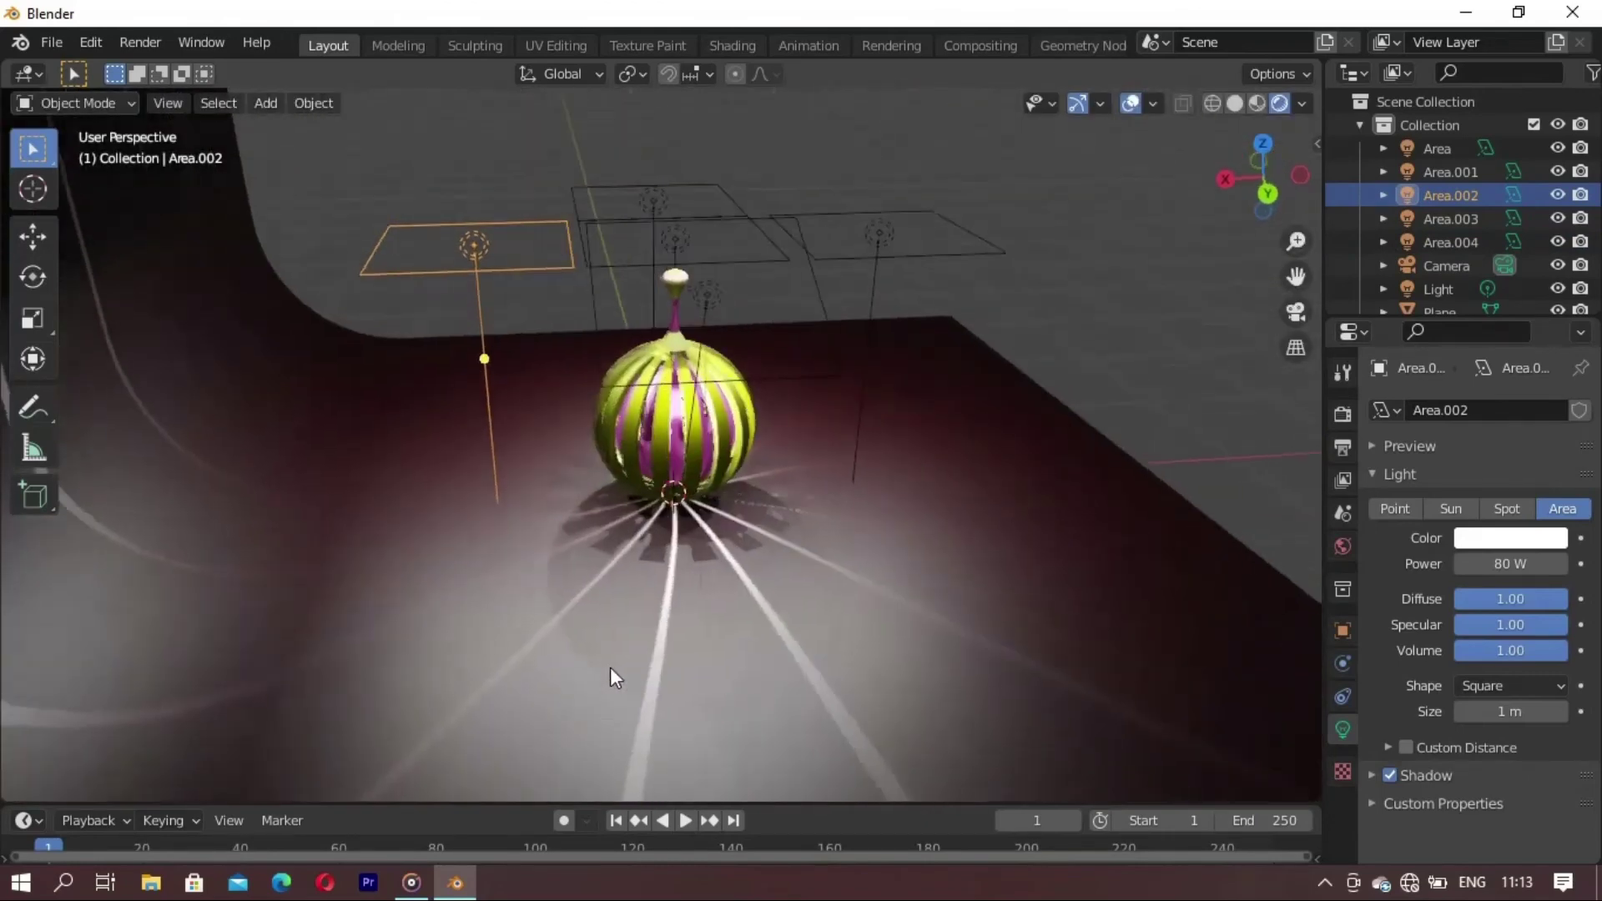
key(r)
key(y)
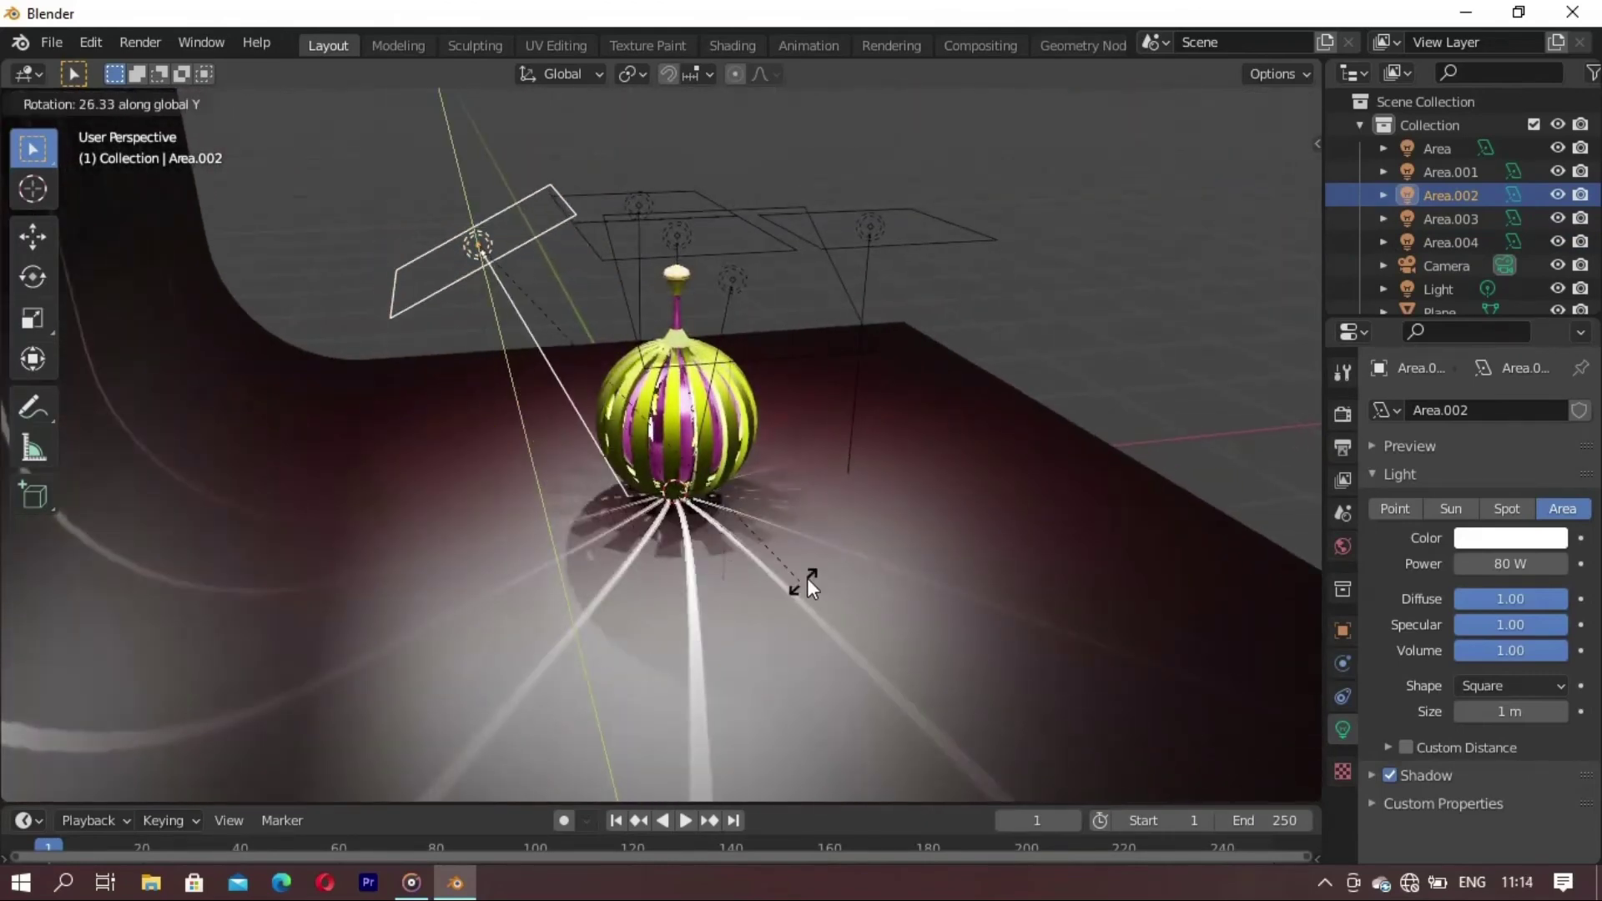
click(901, 547)
mouse_move(874, 544)
middle_down()
mouse_move(593, 584)
mouse_move(456, 542)
middle_up()
- Tilt Area.003 about the X axis toward the lantern
click(691, 312)
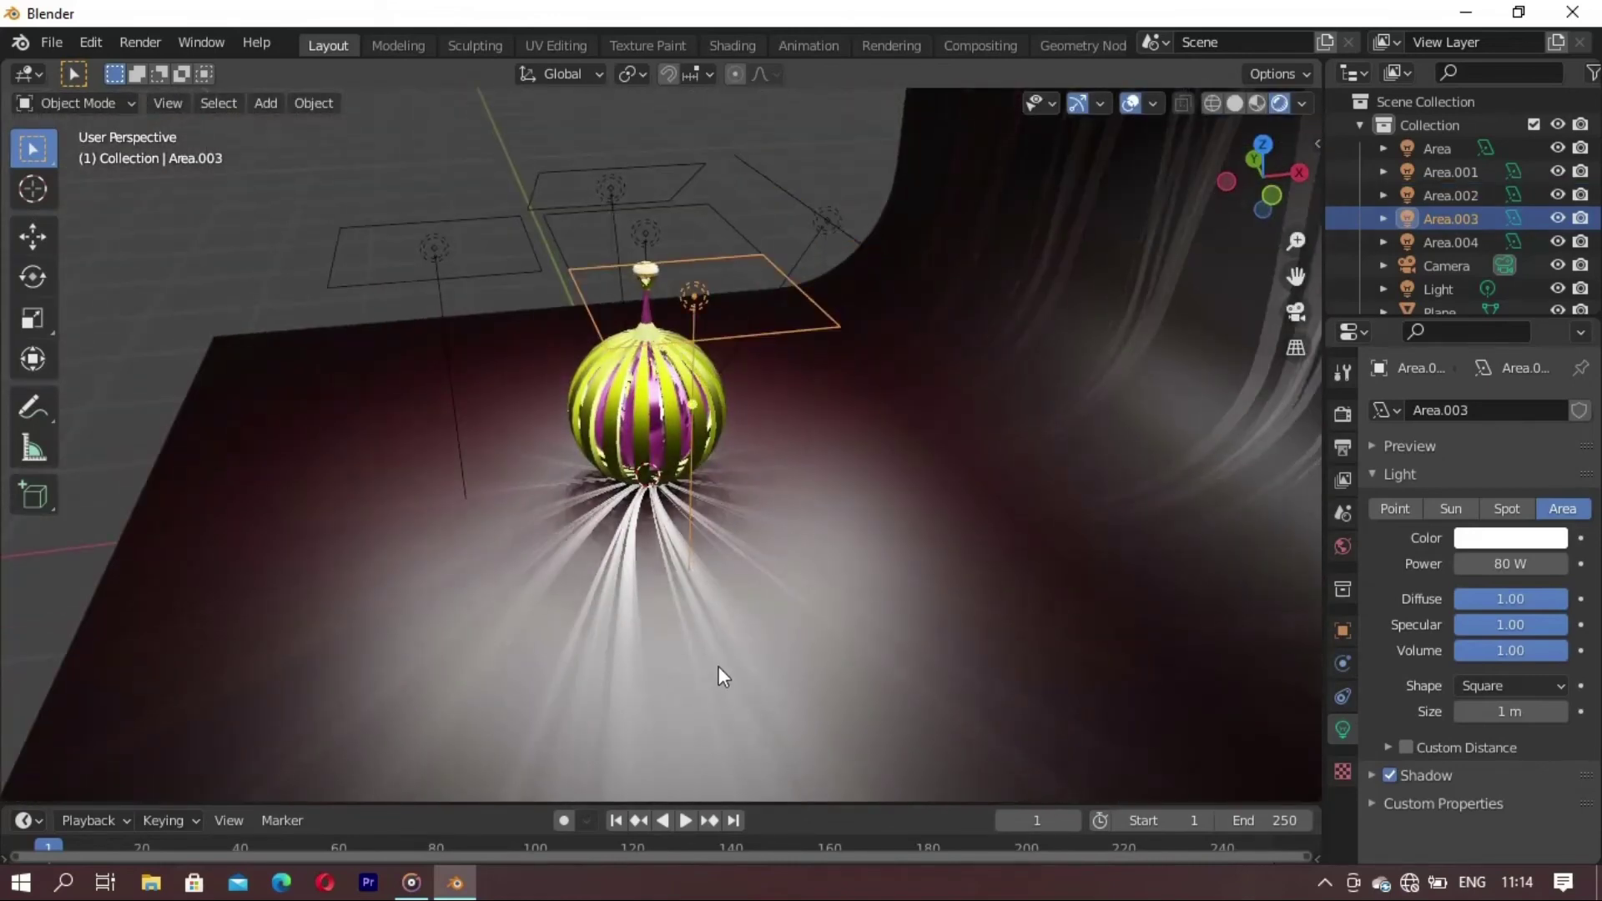
key(r)
key(x)
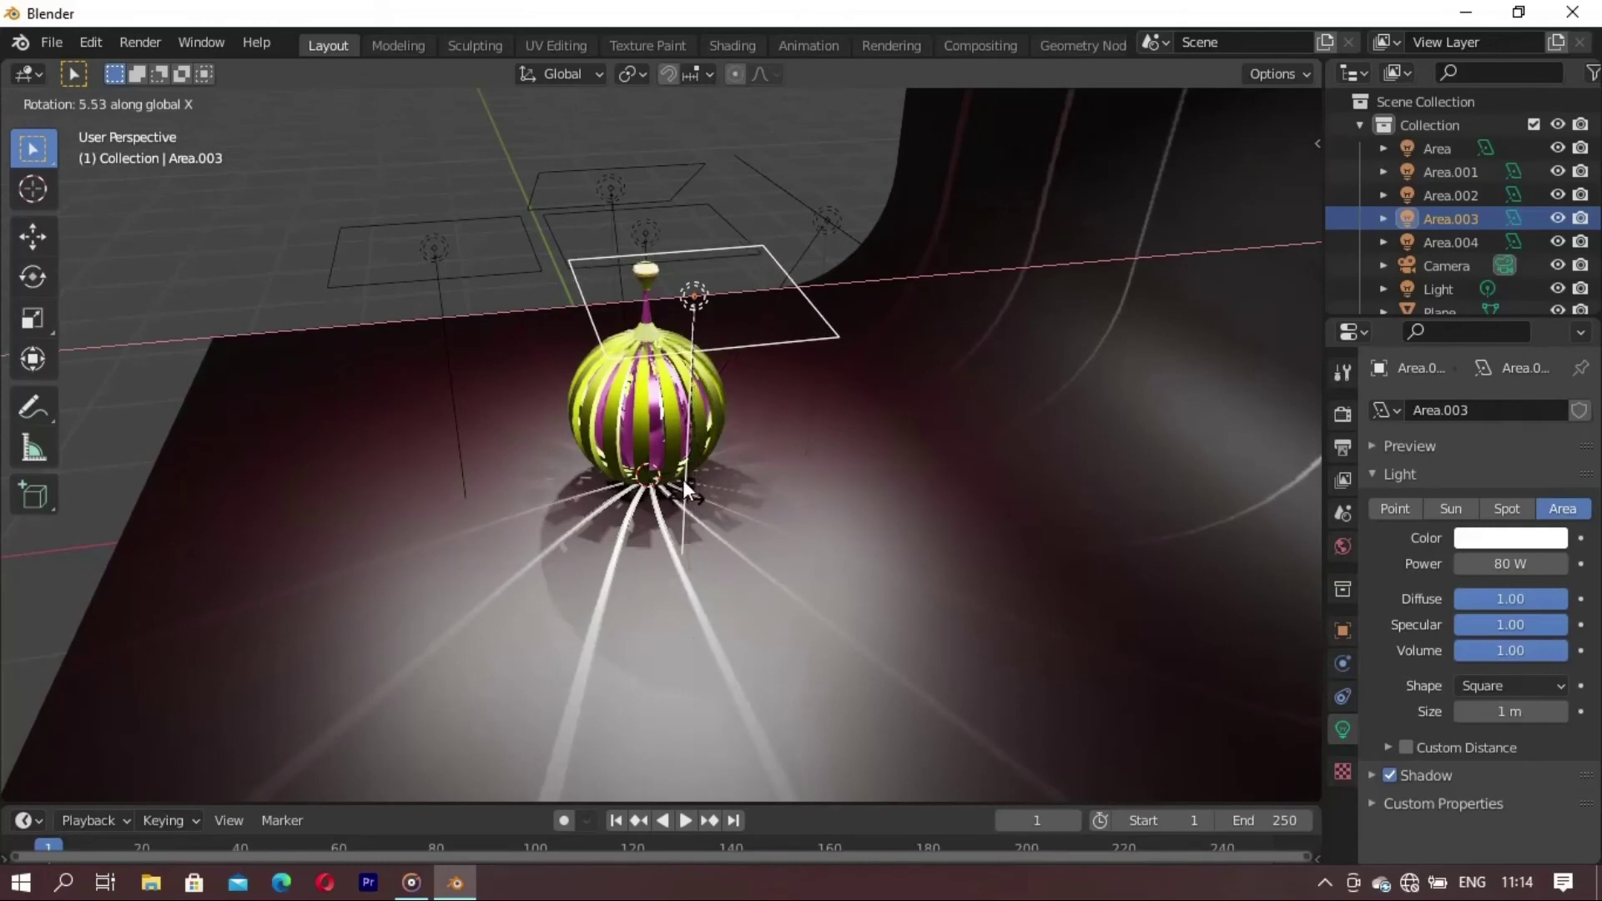
click(657, 388)
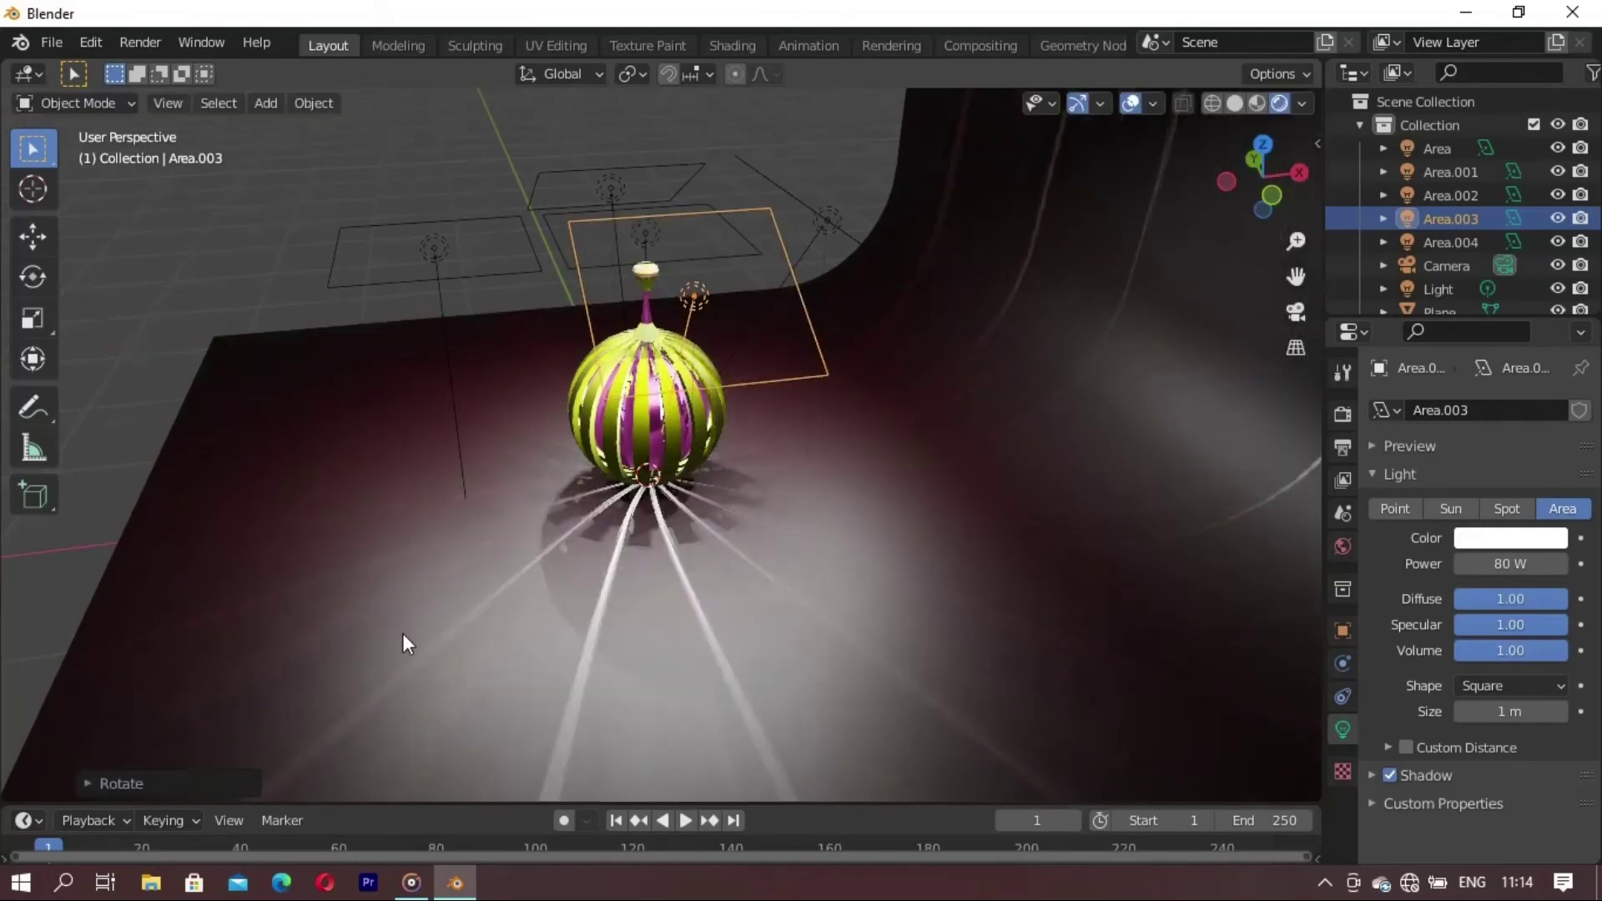
mouse_move(402, 634)
middle_down()
mouse_move(393, 692)
mouse_move(419, 409)
middle_up()
- Tilt Area.001 about the Y axis toward the lantern
click(408, 337)
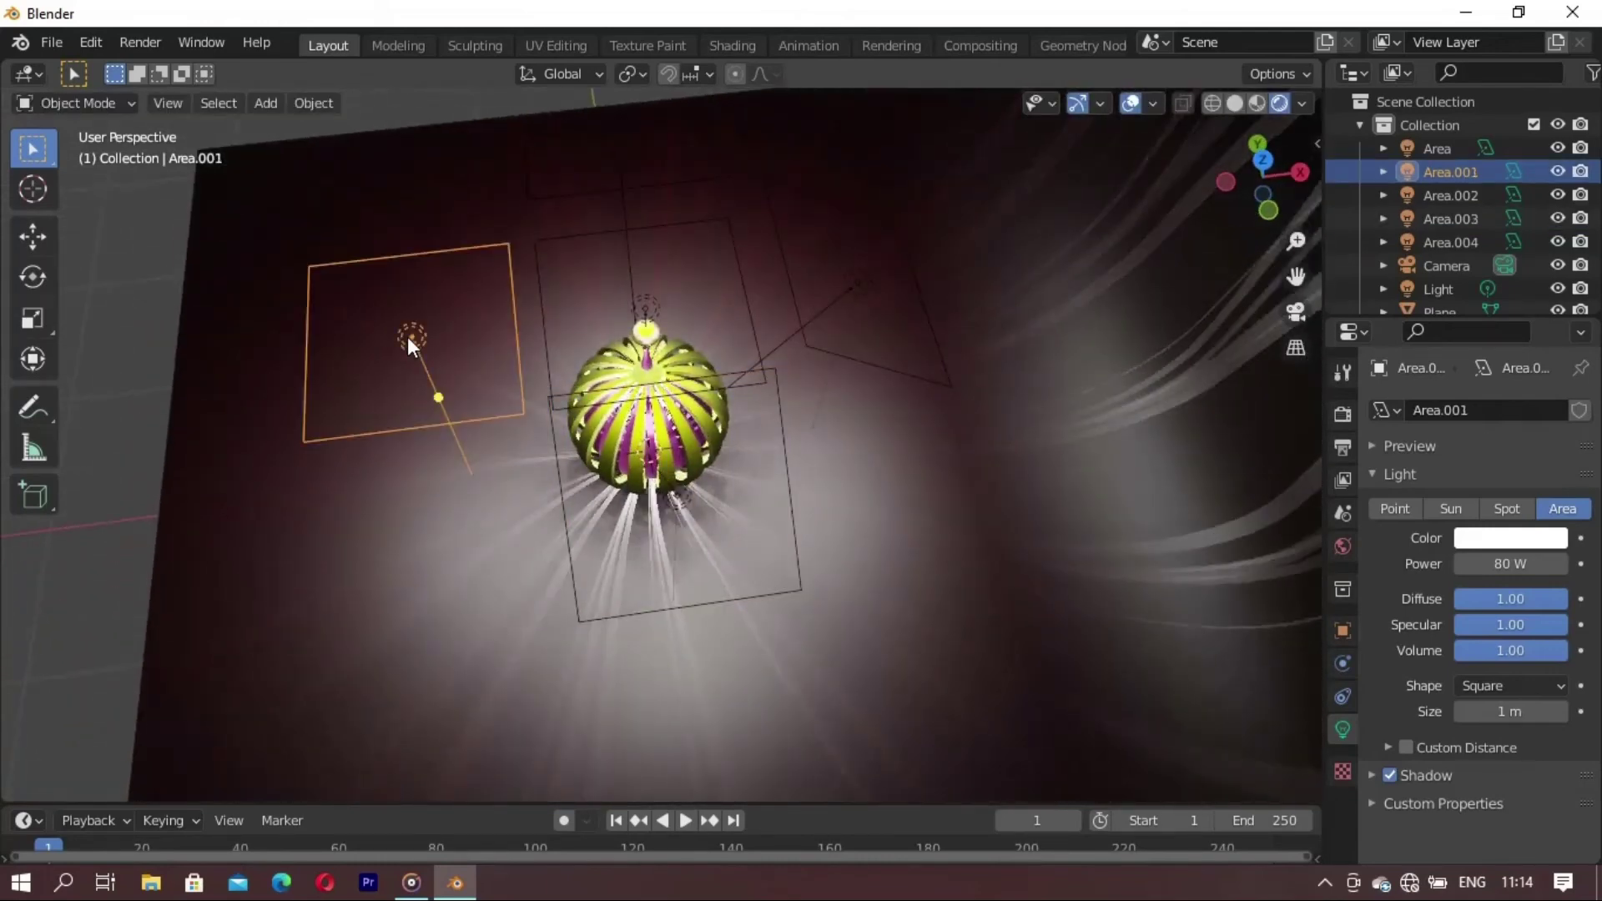
key(r)
key(y)
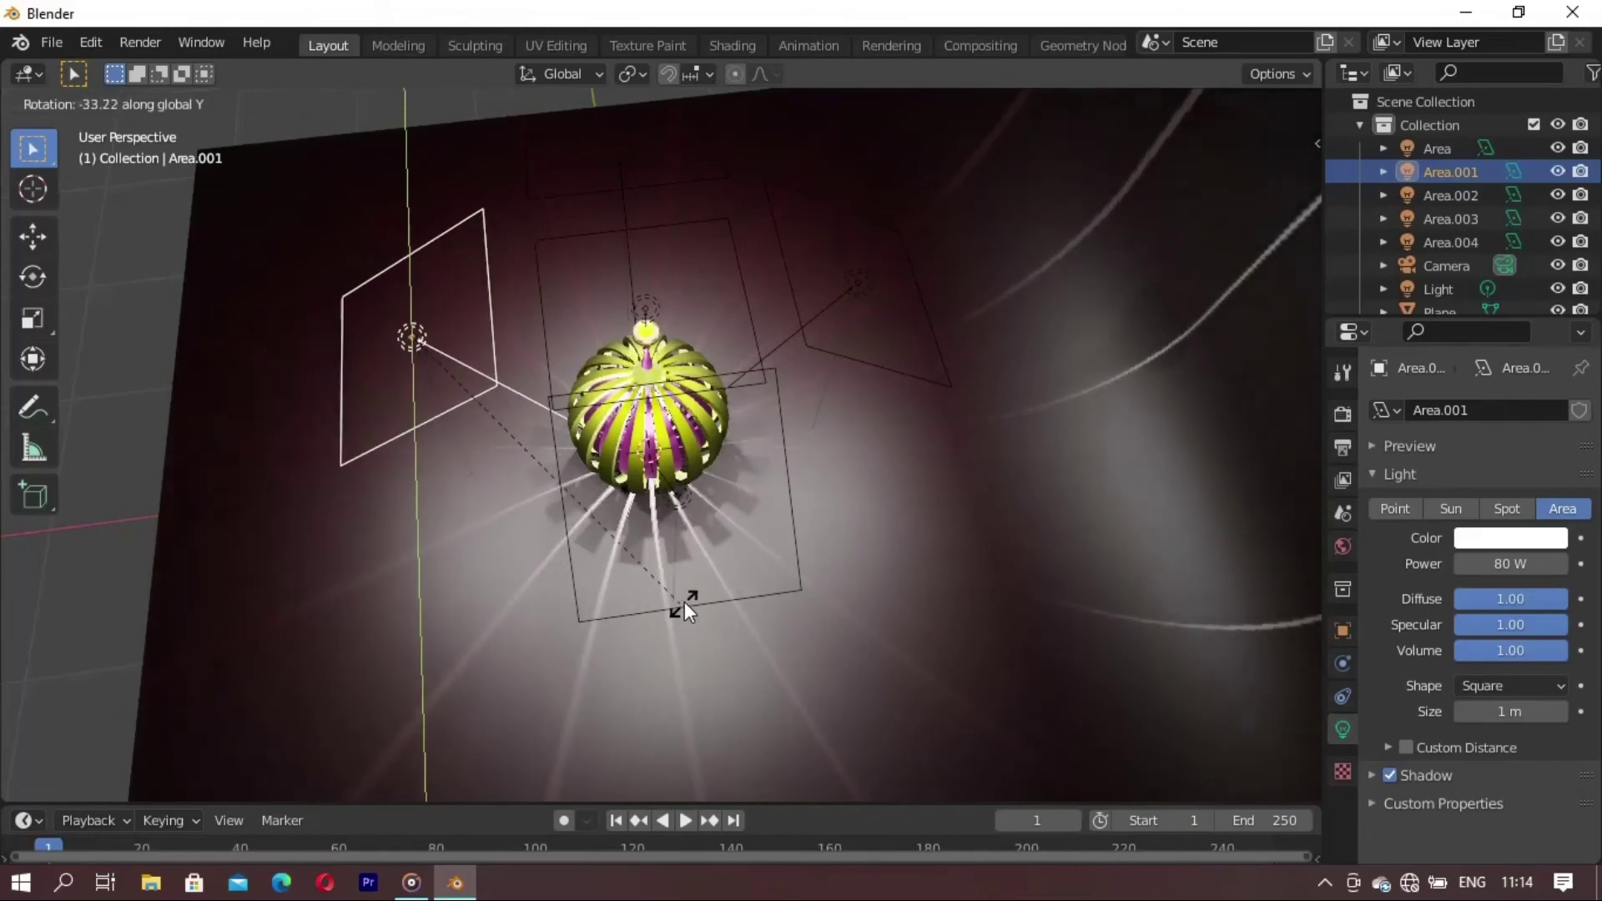
click(684, 602)
mouse_move(439, 716)
middle_down()
mouse_move(548, 639)
mouse_move(766, 583)
mouse_move(679, 583)
mouse_move(707, 590)
mouse_move(659, 643)
mouse_move(518, 588)
mouse_move(343, 587)
mouse_move(664, 592)
mouse_move(861, 631)
middle_up()
scroll(659, 643, down, 3)
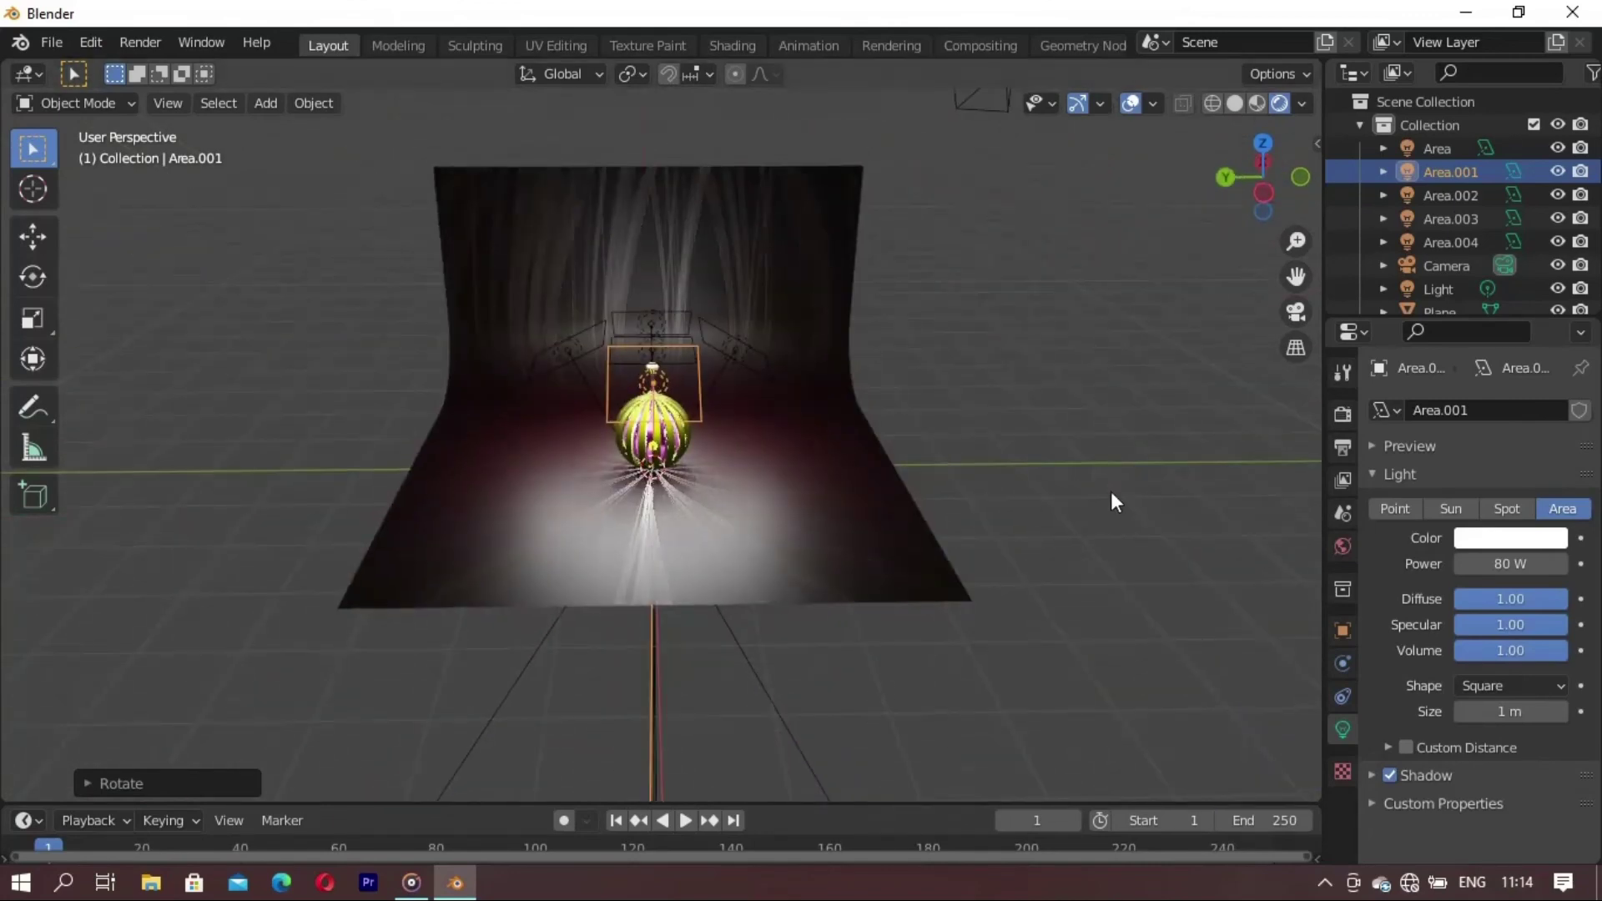
- Split the viewport into a camera view with Lock Camera to View, framing the lantern
drag(1324, 59, 814, 334)
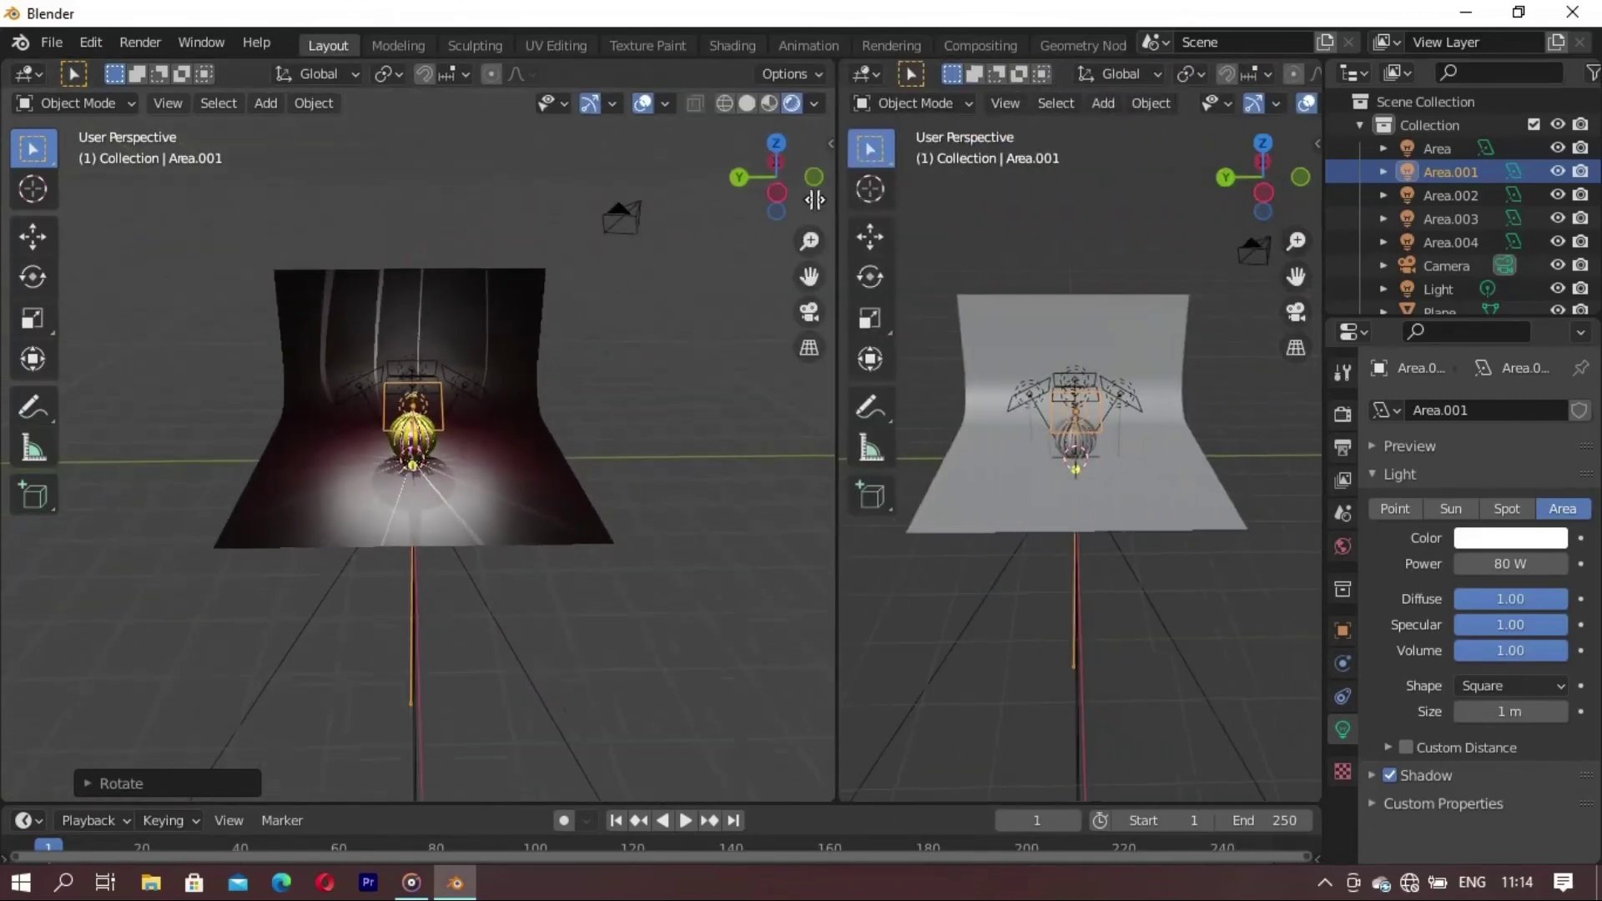
key(KP_0)
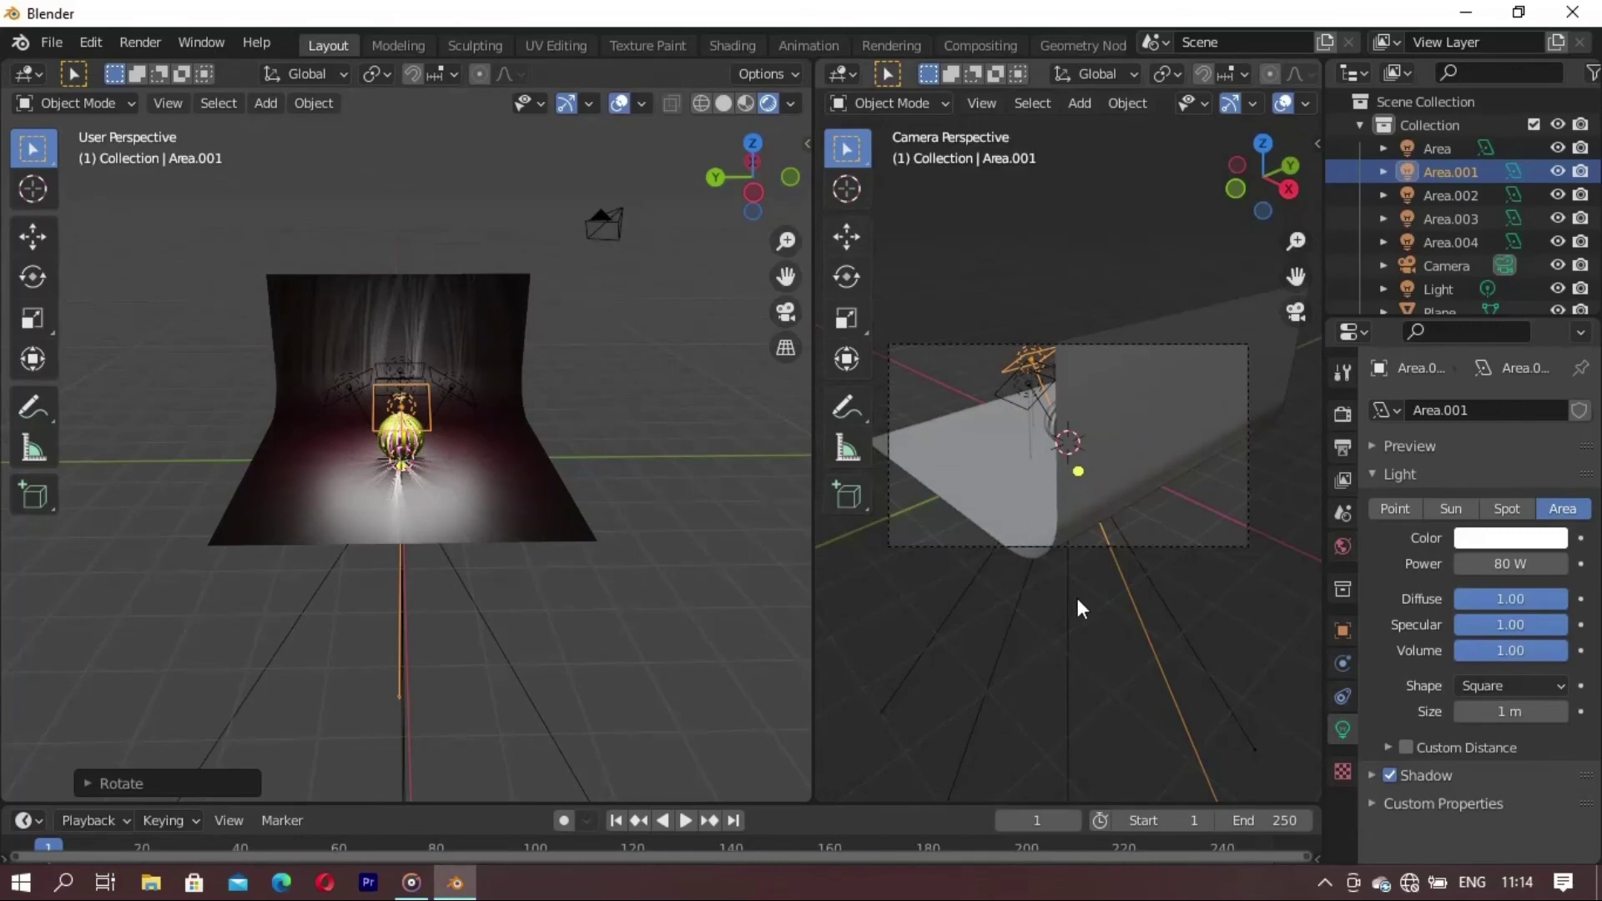
key(n)
click(1307, 247)
click(1173, 424)
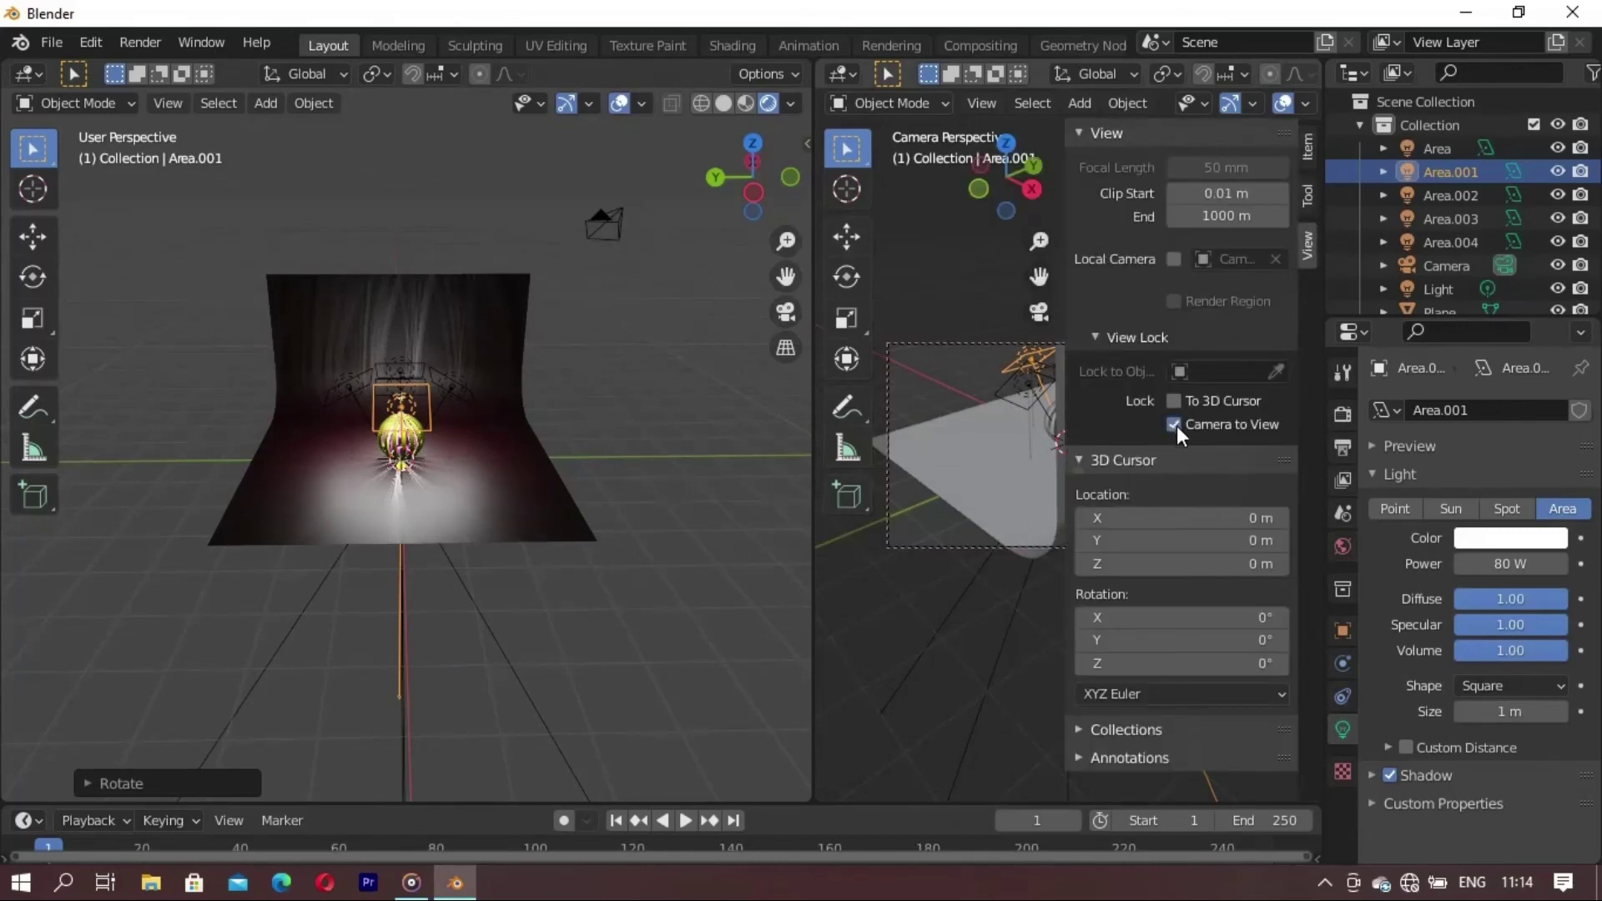
key(n)
scroll(1073, 494, up, 2)
mouse_move(1073, 493)
middle_down()
mouse_move(1183, 474)
mouse_move(1118, 478)
mouse_move(1105, 508)
mouse_move(1144, 461)
mouse_move(1110, 466)
middle_up()
- Scale up the backdrop plane and widen the camera viewport
click(1110, 466)
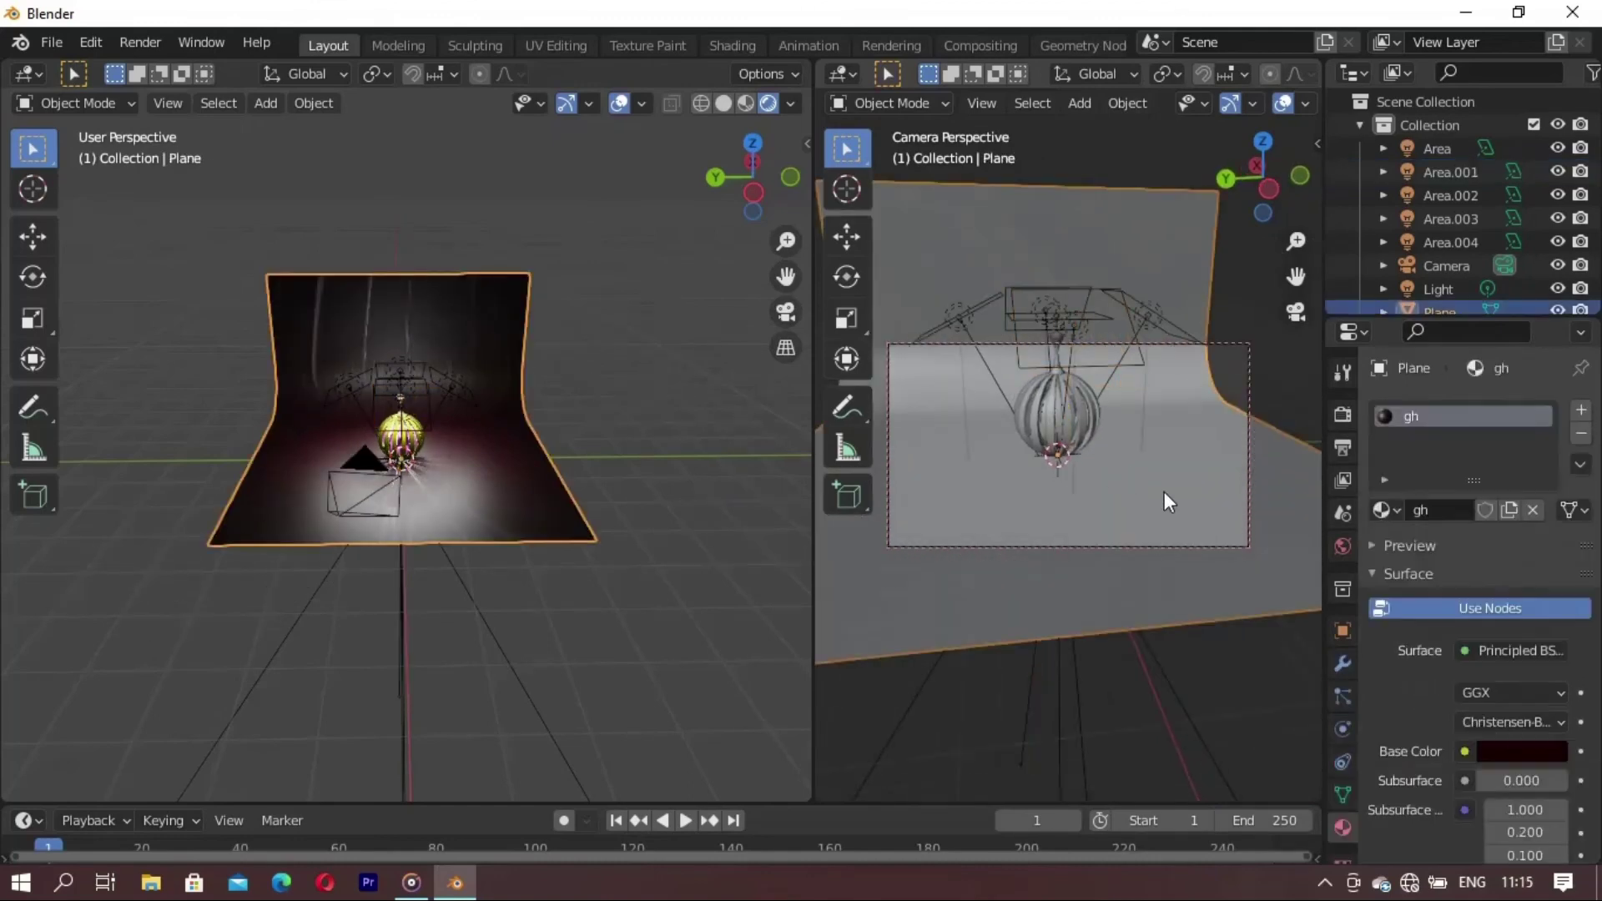
key(s)
click(1210, 527)
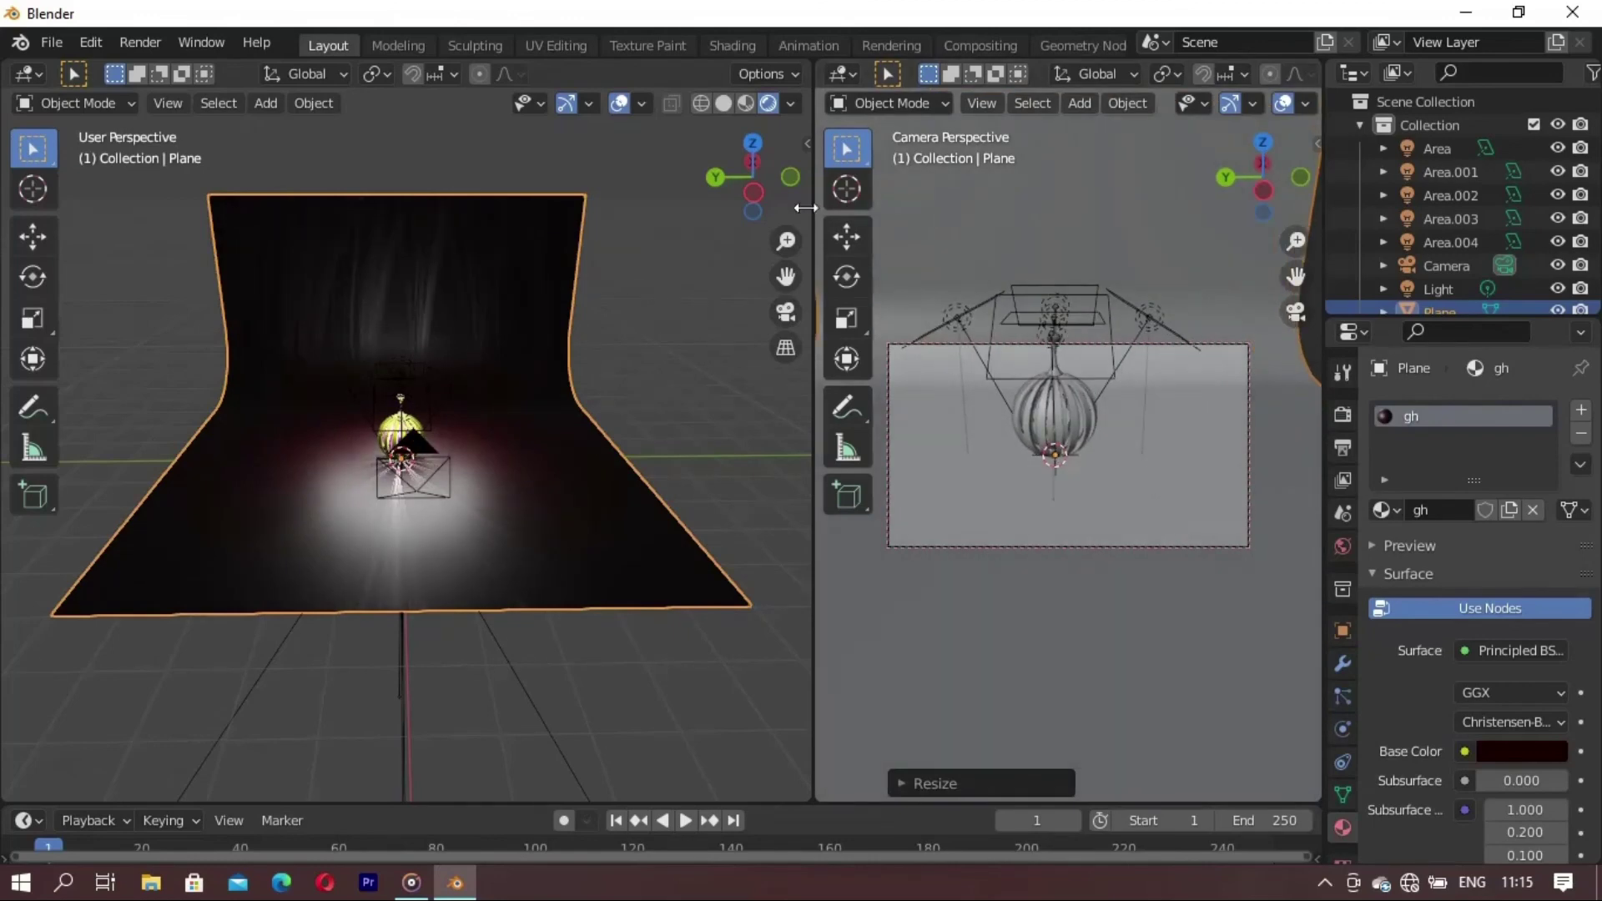
drag(811, 199, 555, 198)
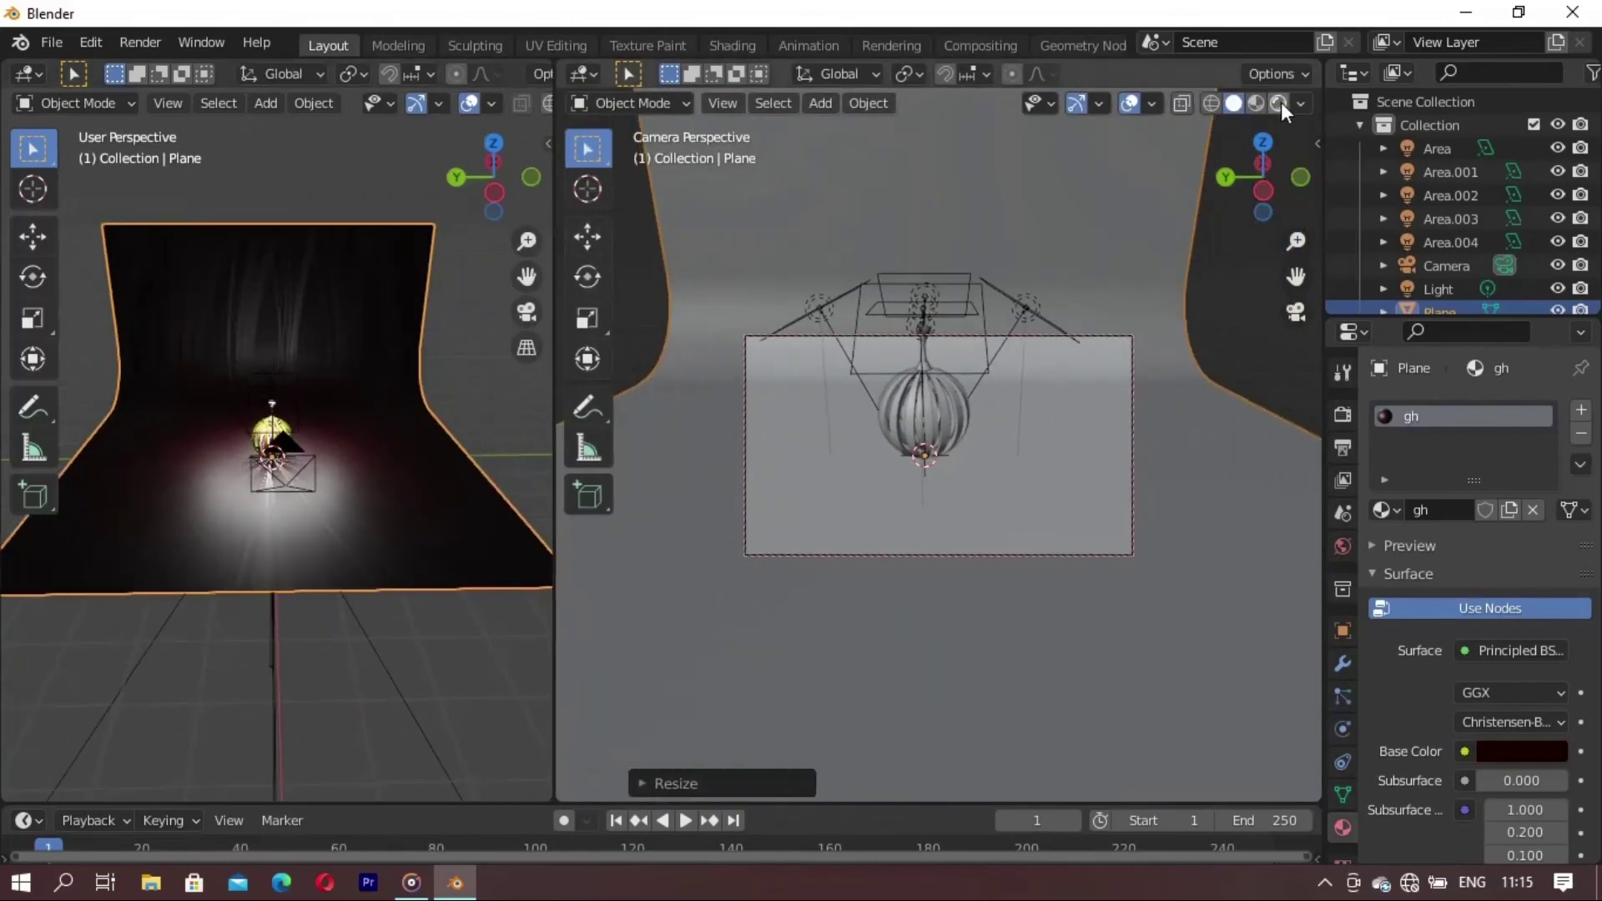
- Show the camera view in Rendered shading, nudge its framing, and orbit the left view around the lantern
click(1278, 103)
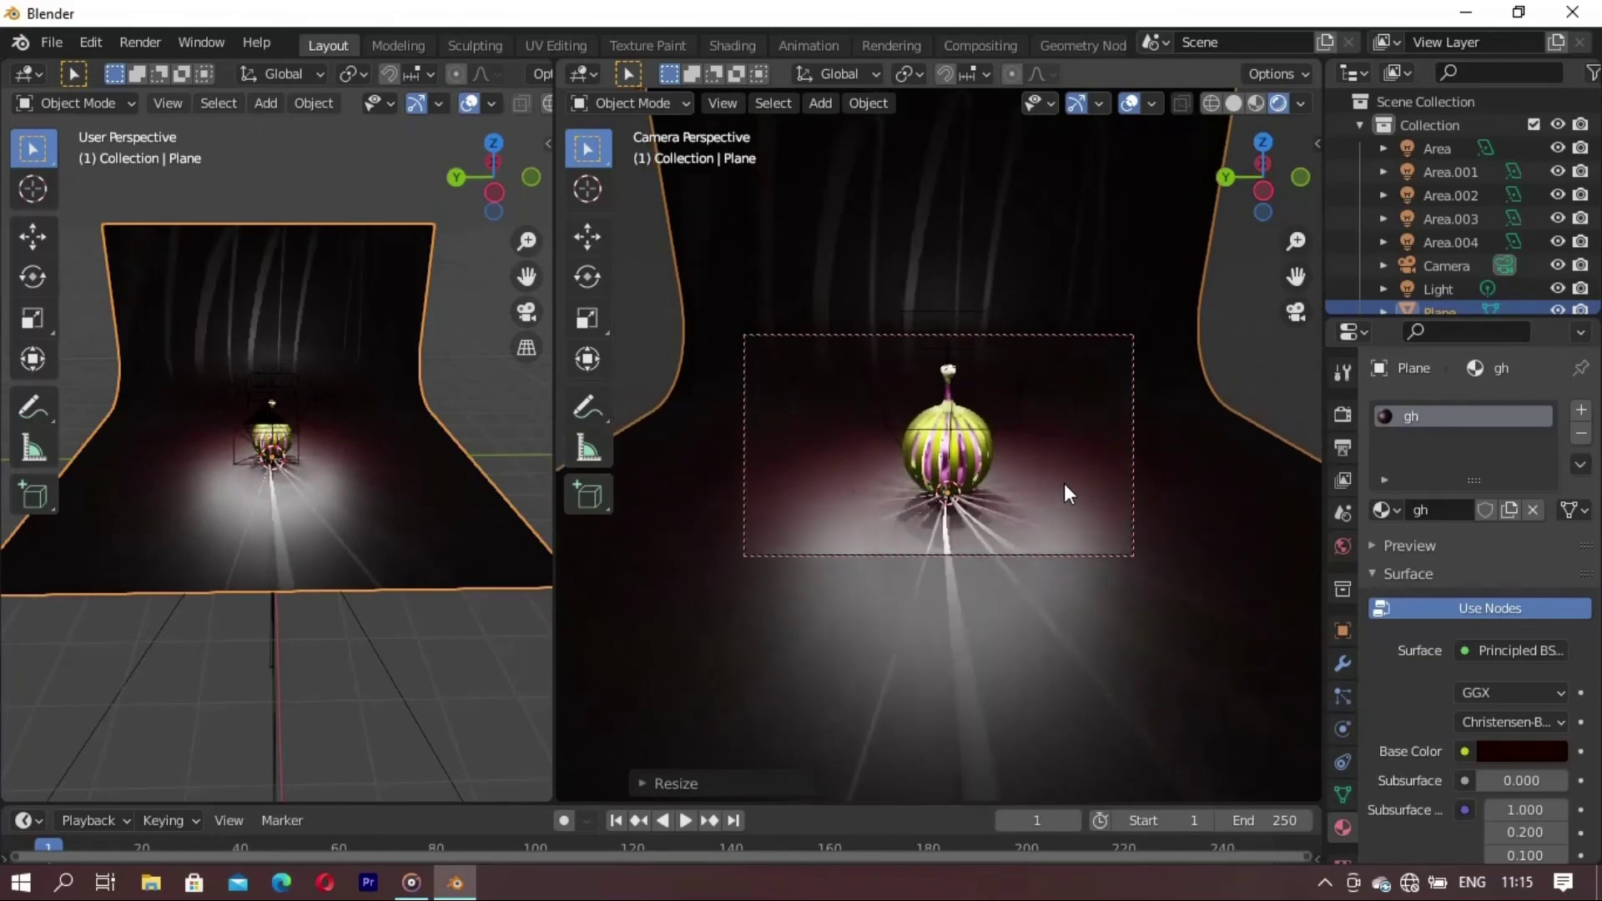
shift+middle_drag(1041, 448, 1068, 496)
drag(597, 579, 893, 579)
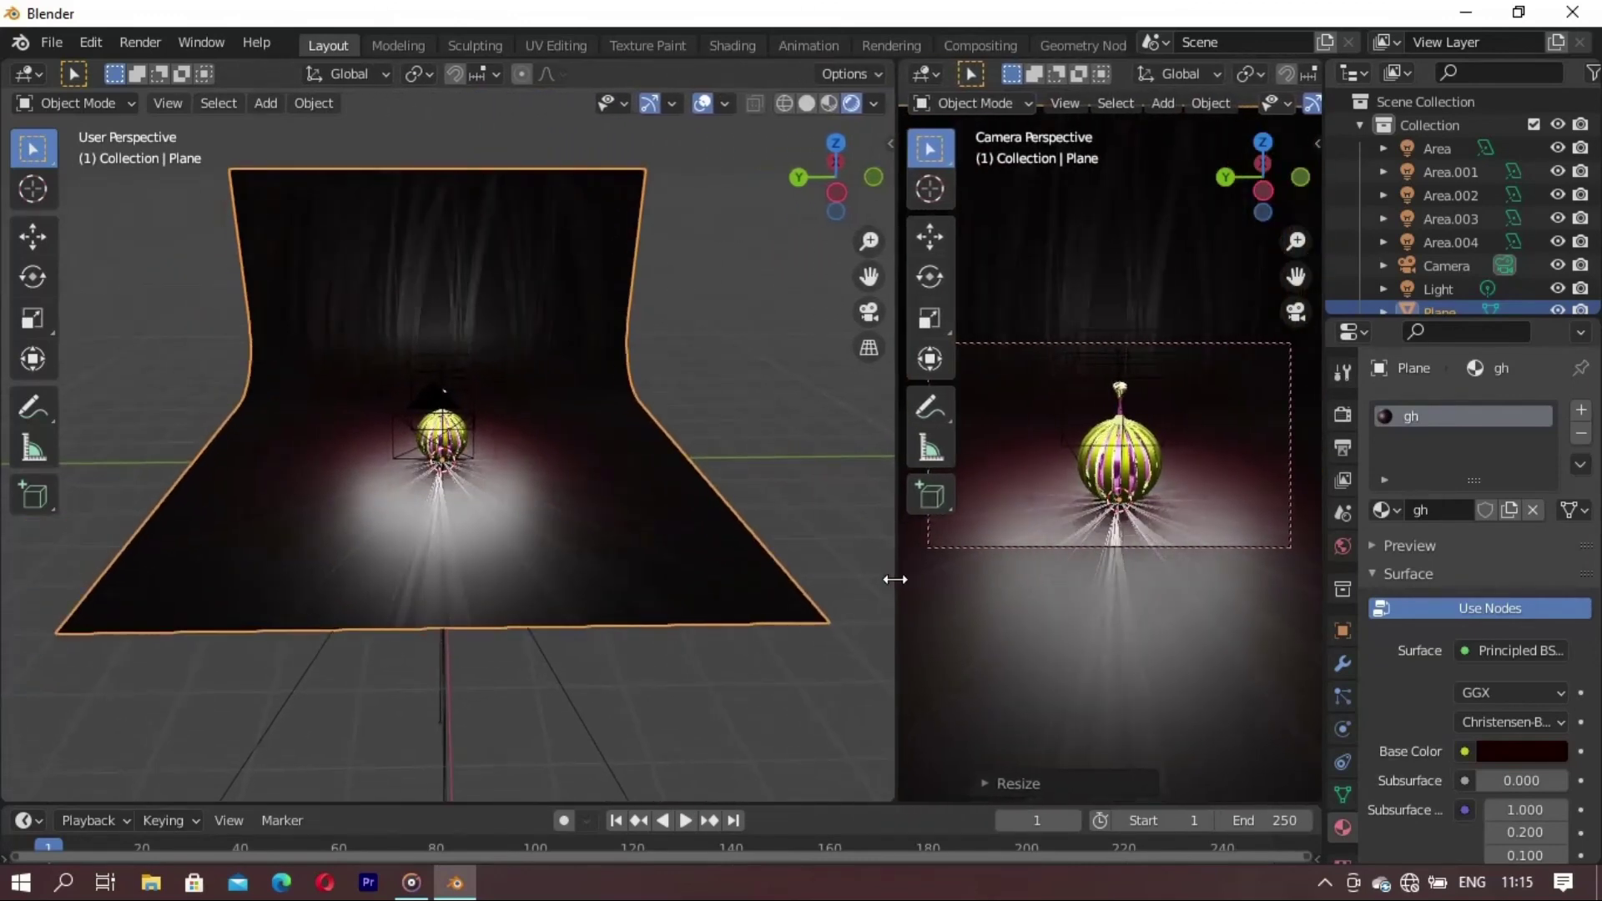
mouse_move(607, 553)
middle_down()
mouse_move(542, 576)
mouse_move(511, 494)
mouse_move(514, 531)
mouse_move(543, 535)
mouse_move(511, 621)
mouse_move(325, 578)
mouse_move(354, 544)
mouse_move(633, 558)
mouse_move(514, 622)
mouse_move(544, 609)
mouse_move(582, 659)
mouse_move(630, 523)
middle_up()
scroll(422, 487, up, 3)
scroll(539, 483, up, 3)
scroll(439, 523, up, 2)
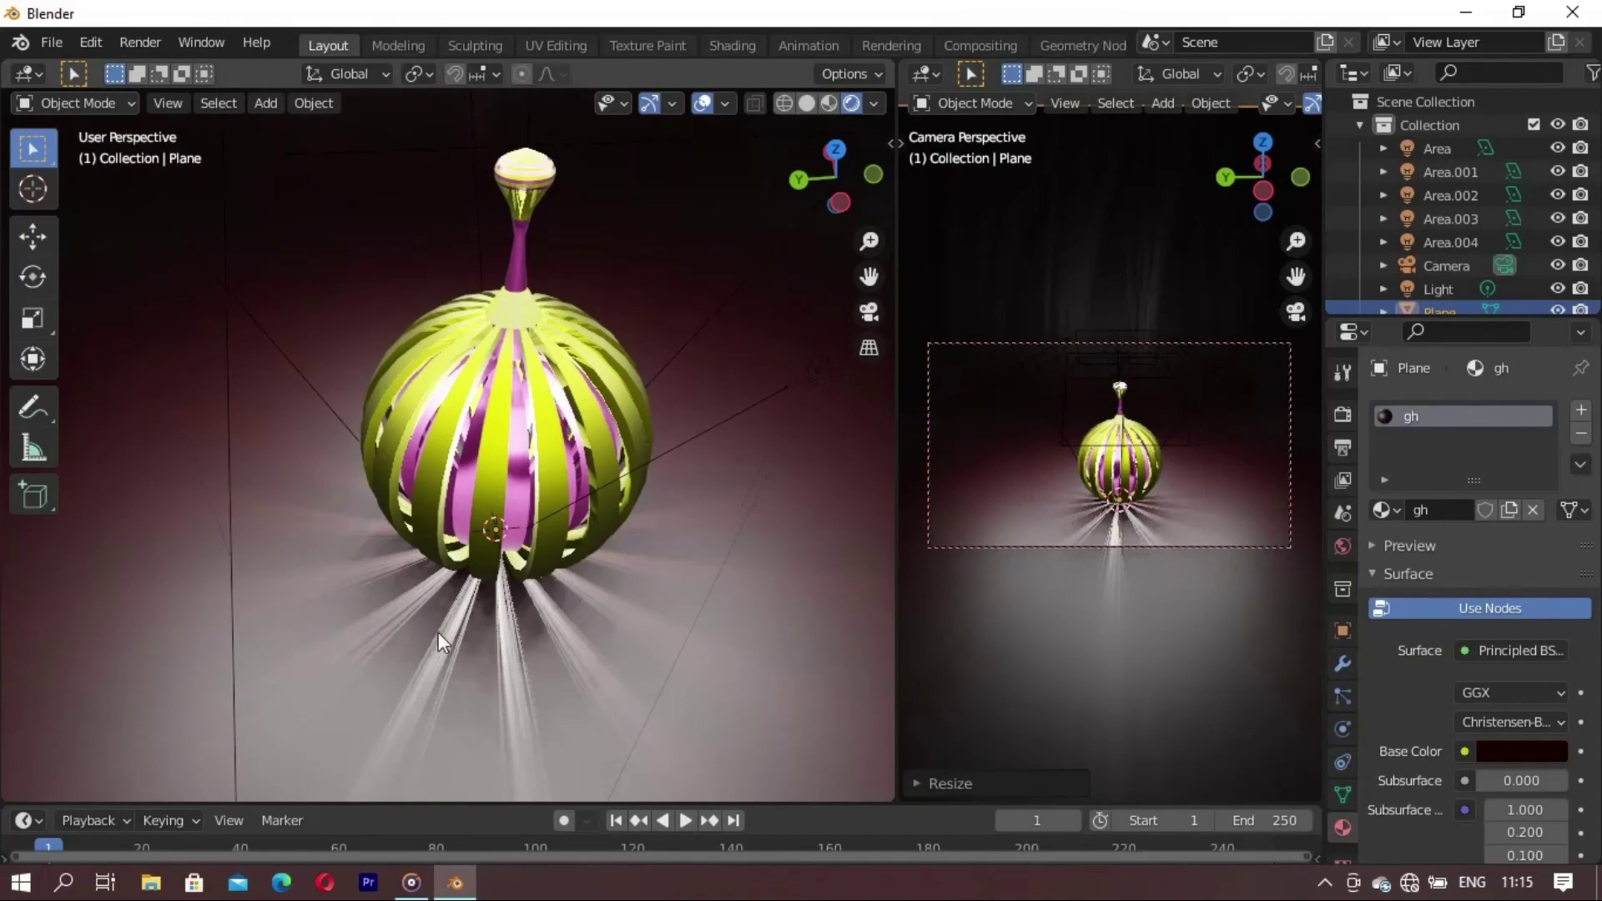
mouse_move(438, 633)
middle_down()
mouse_move(502, 556)
mouse_move(409, 549)
mouse_move(337, 611)
mouse_move(444, 601)
middle_up()
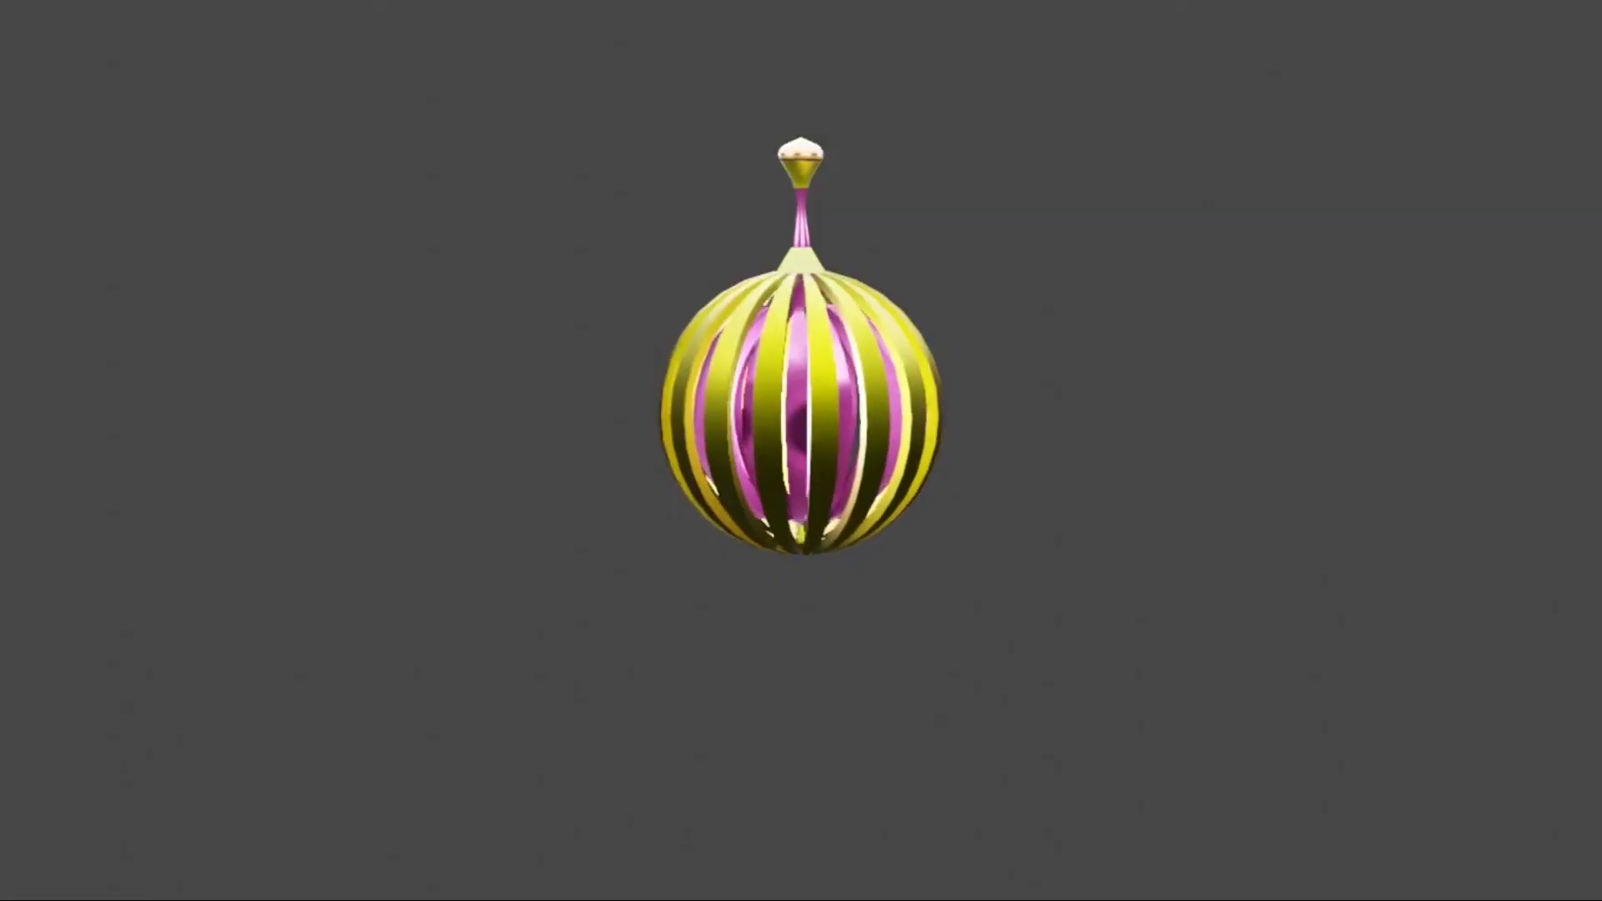